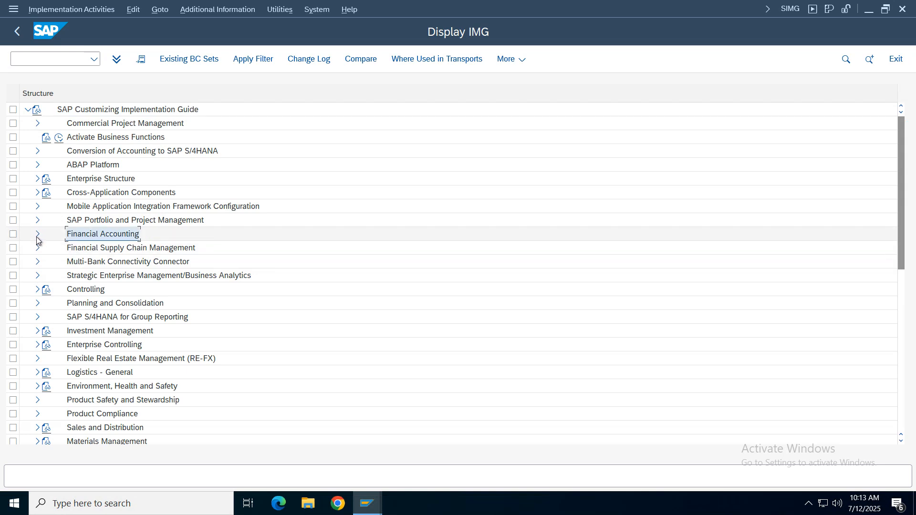
- Expand Financial Accounting, Financial Accounting Global Settings, Tax on Sales/Purchases and its Basic Settings in the implementation guide
click(38, 235)
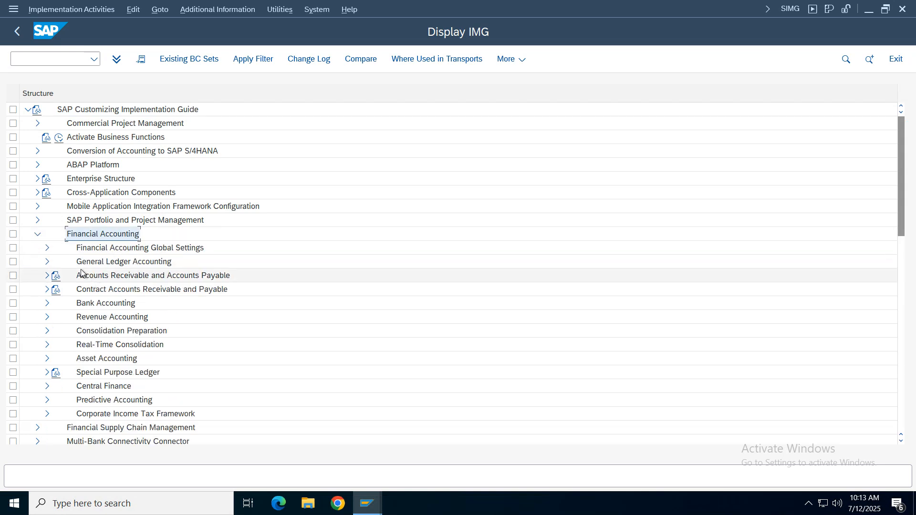
click(101, 251)
click(46, 248)
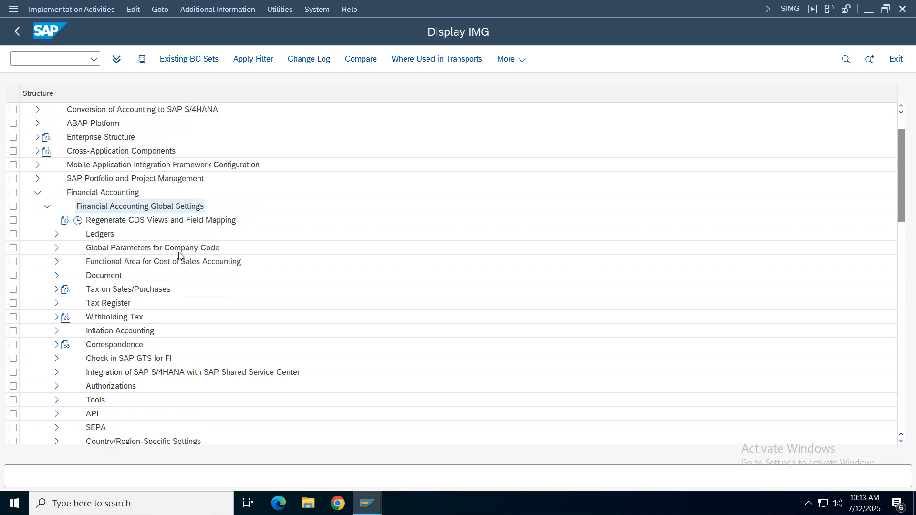
click(93, 193)
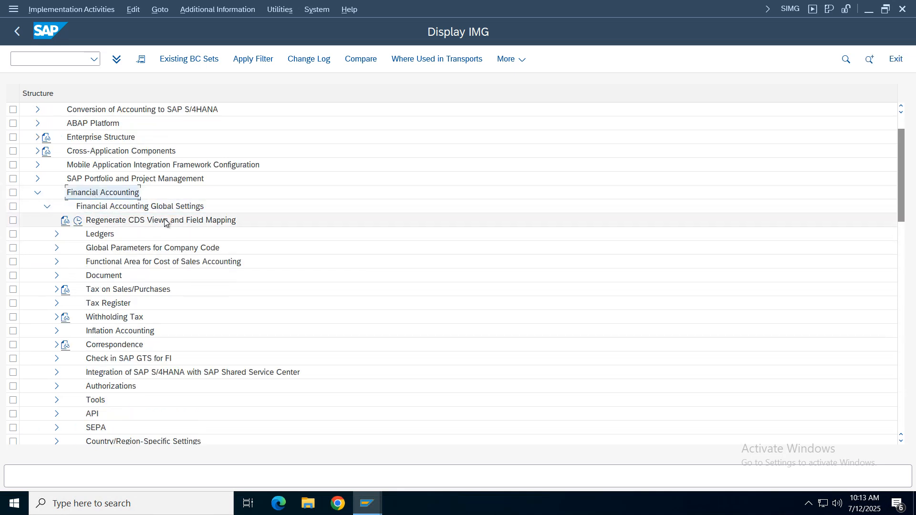
click(94, 207)
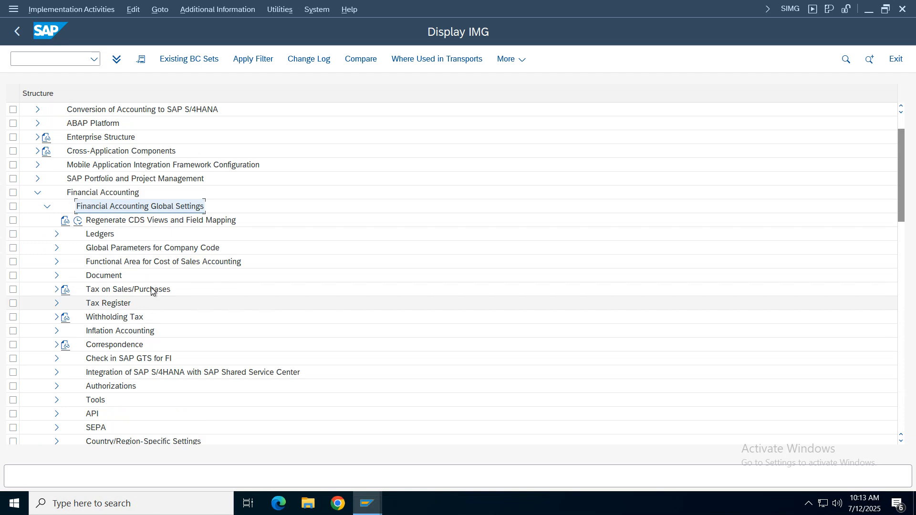
click(92, 291)
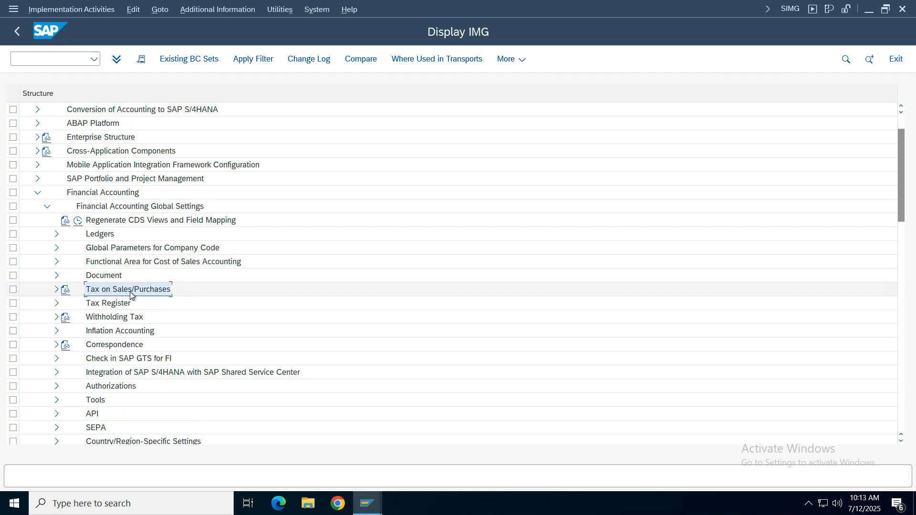
click(56, 290)
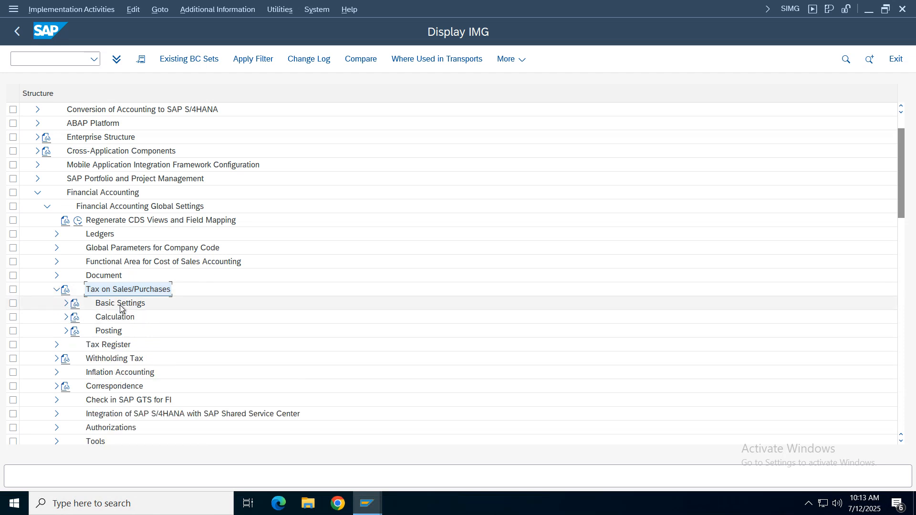
click(110, 304)
click(66, 304)
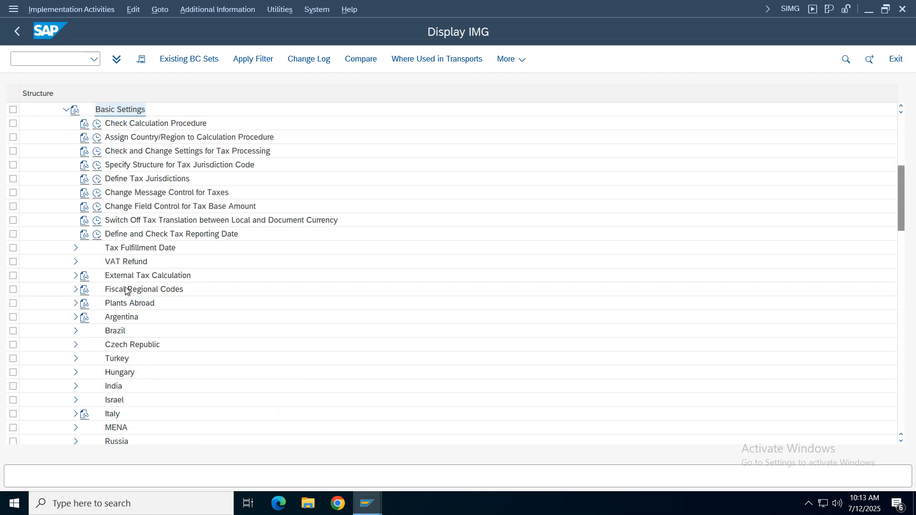
- Open the Define Procedures activity under Check Calculation Procedure
click(128, 126)
click(97, 126)
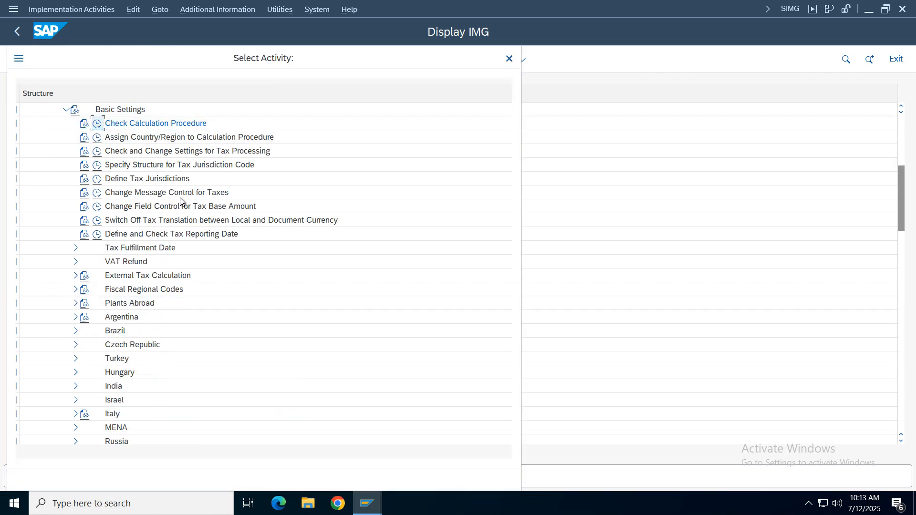
double_click(96, 161)
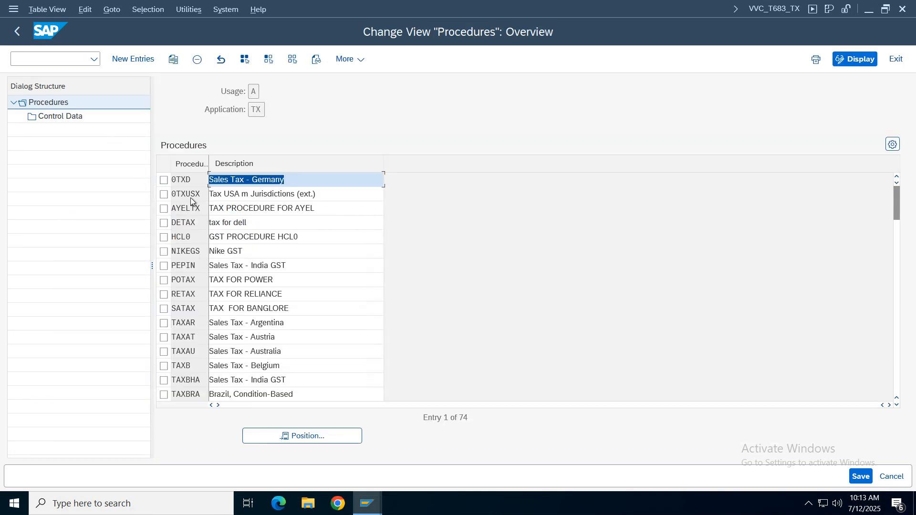
click(316, 437)
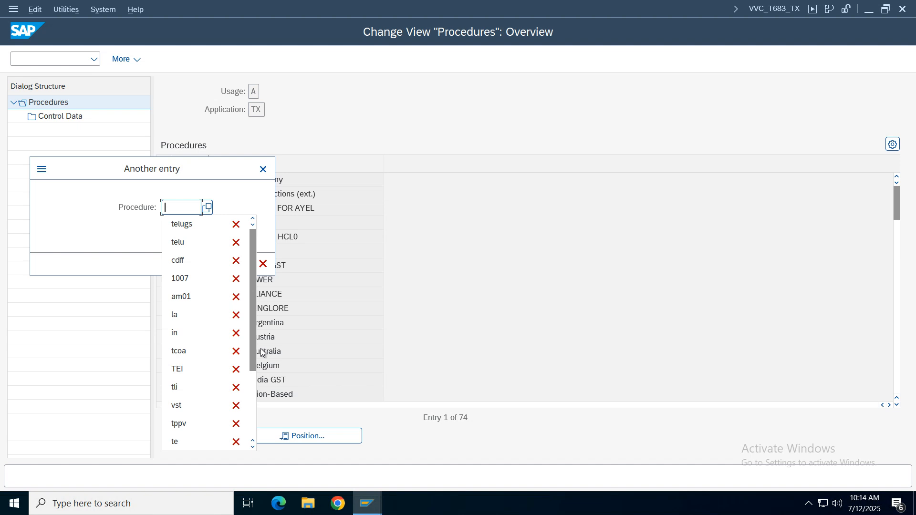
text(vz)
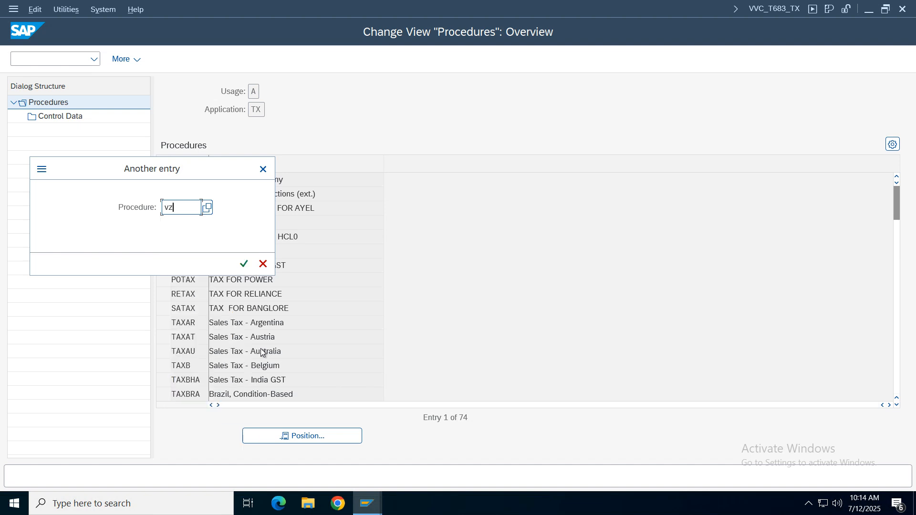
click(263, 264)
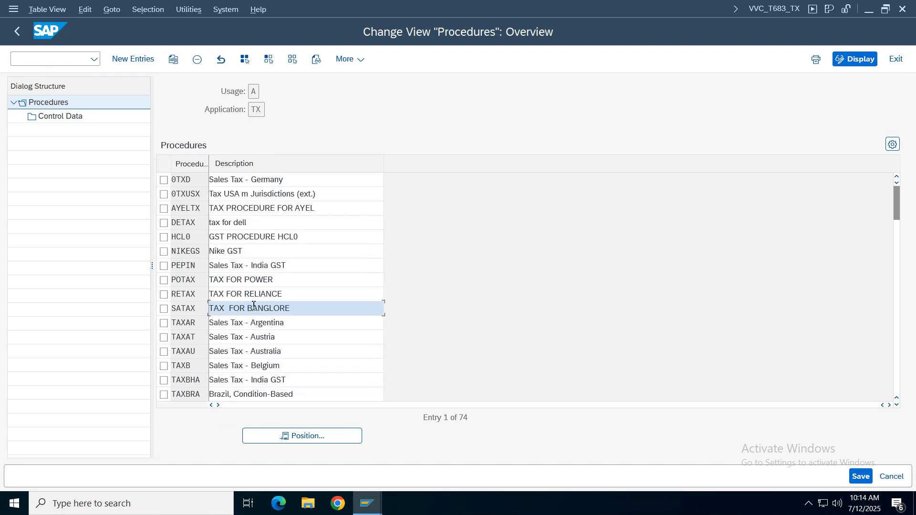
- Select the tax procedure VZ01GS (Verizon GST CP) and open its control data
scroll(254, 305, down, 10)
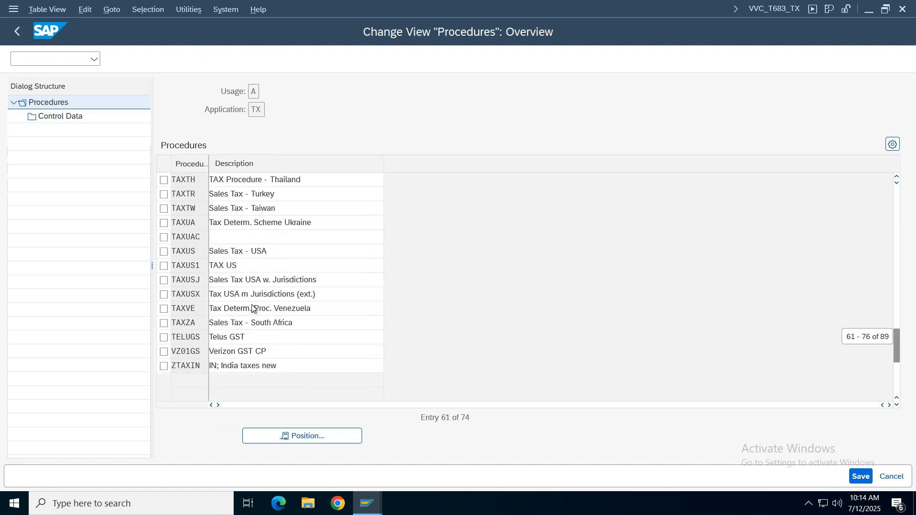
click(254, 308)
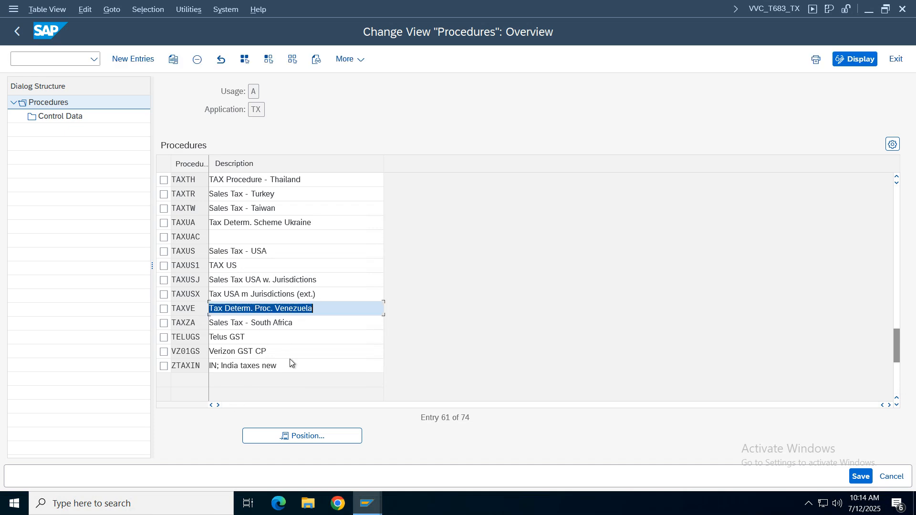
click(254, 351)
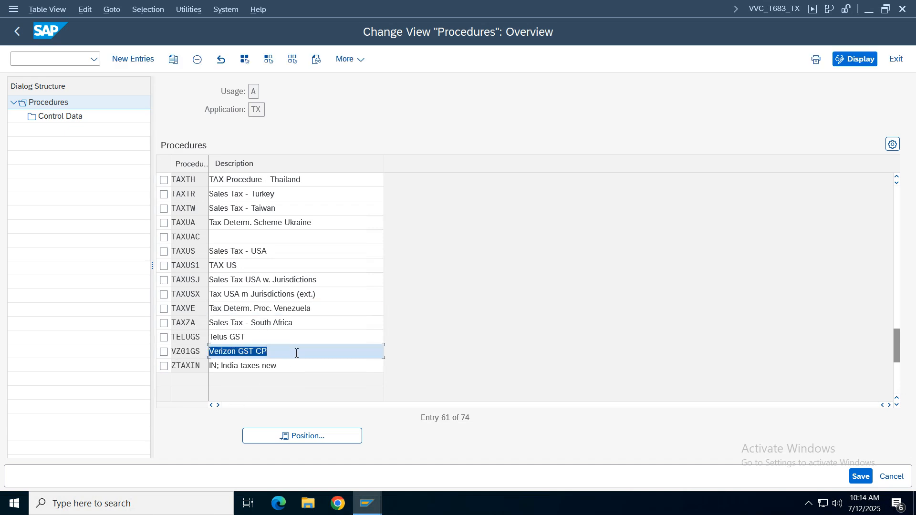
click(164, 352)
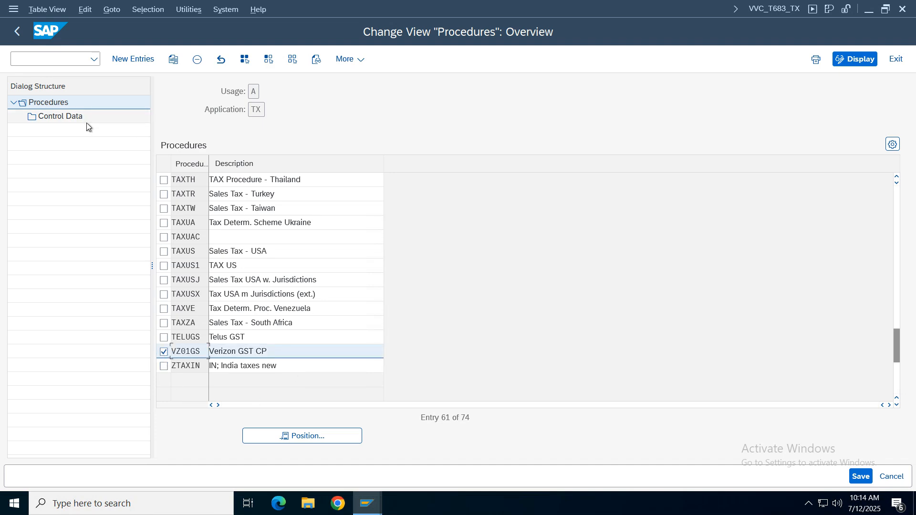
double_click(71, 118)
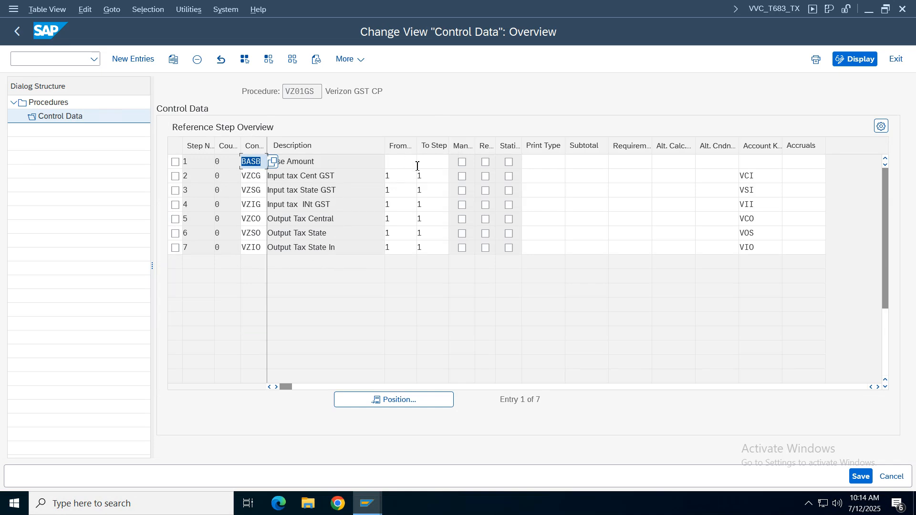
- Review the condition types and account keys of each step in the VZ01GS control data
click(260, 161)
key(Tab)
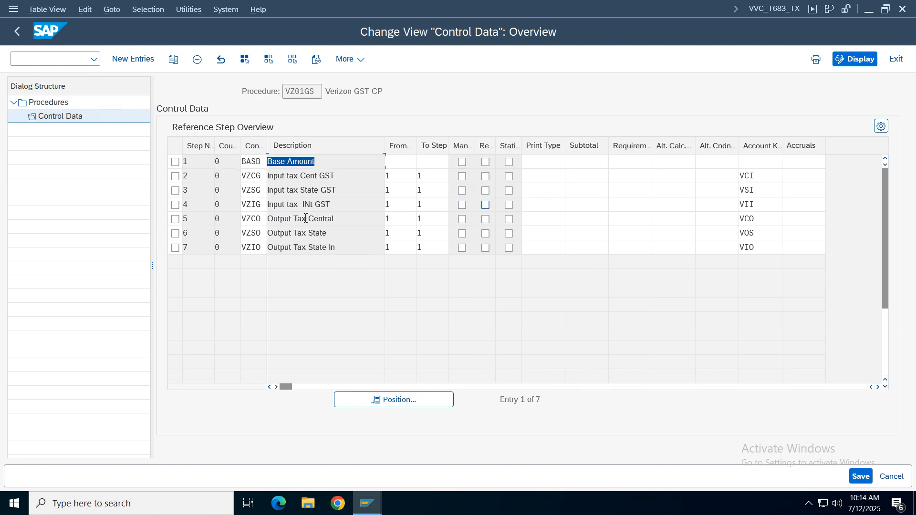
key(Down)
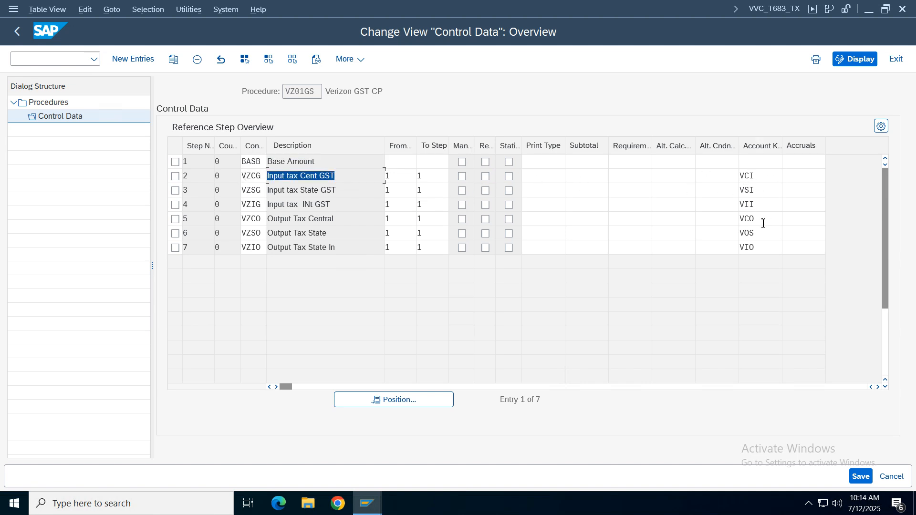
click(767, 176)
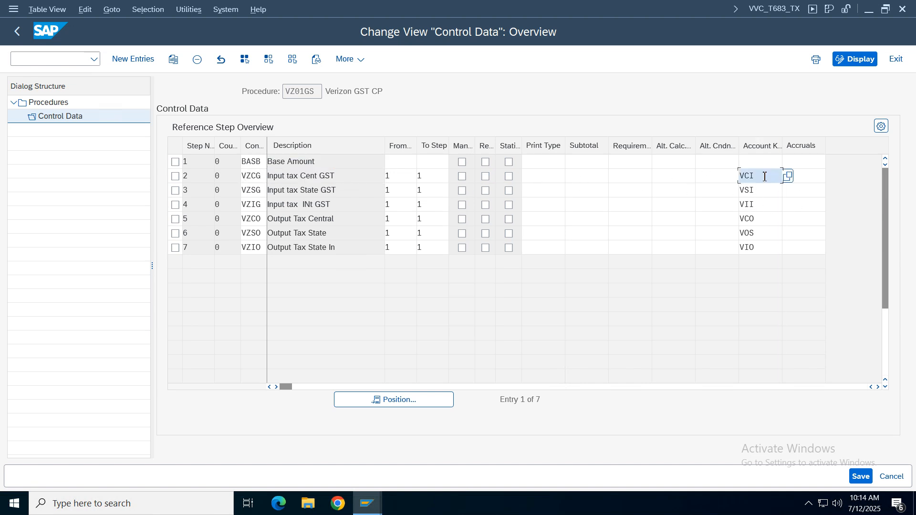
key(Down)
key(Down)
key(Down)
key(Down)
key(Down)
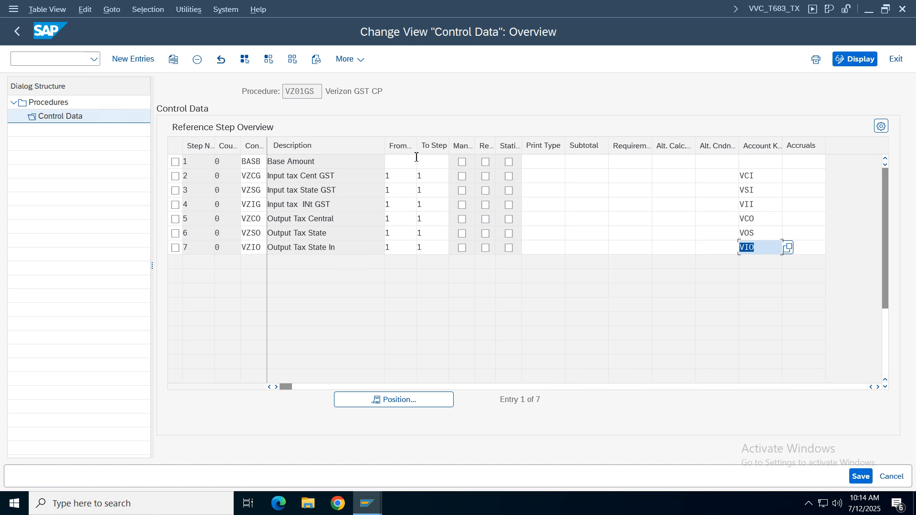
- Leave the procedure definition and open the Assign Country/Region to Calculation Procedure activity
click(17, 32)
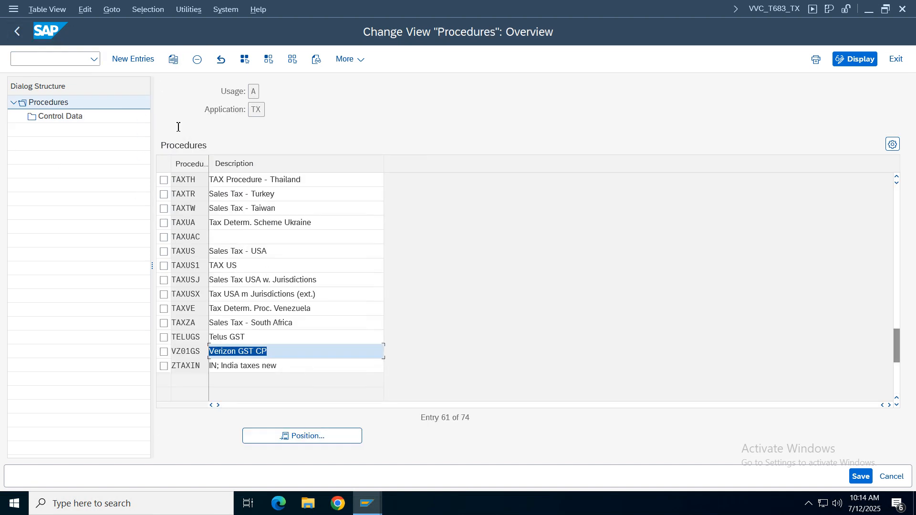
click(17, 31)
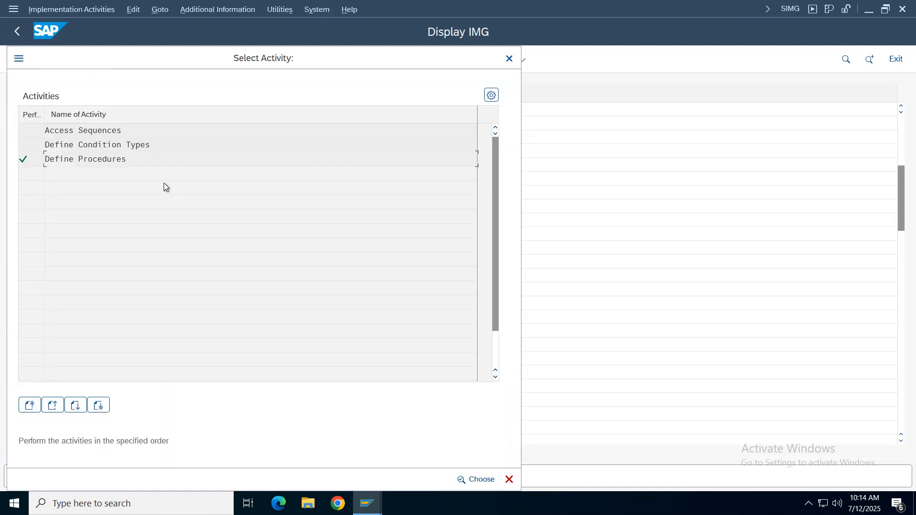
click(508, 59)
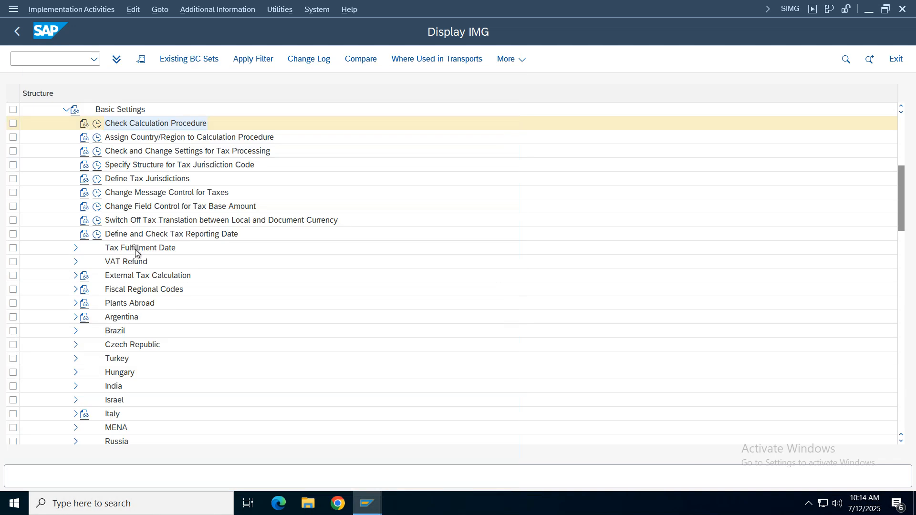
click(97, 137)
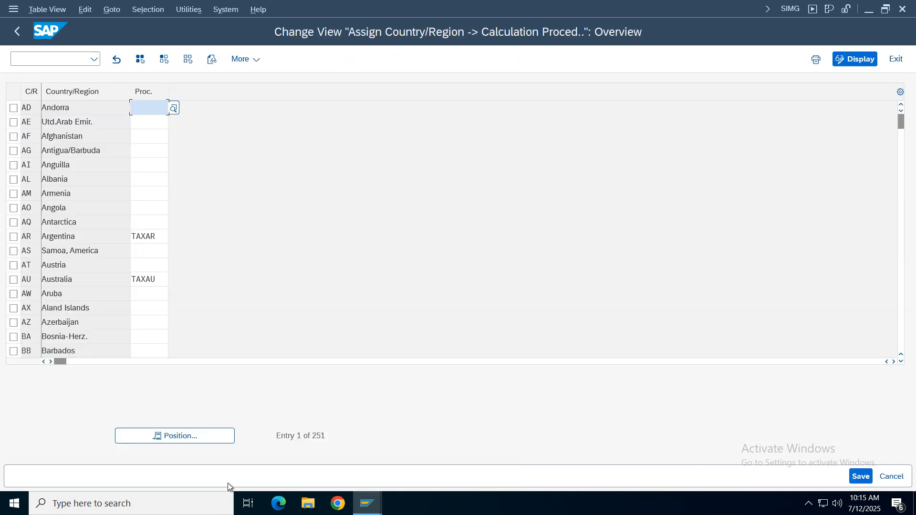
- Locate country IN (India) and set its calculation procedure to VZ01GS
click(186, 437)
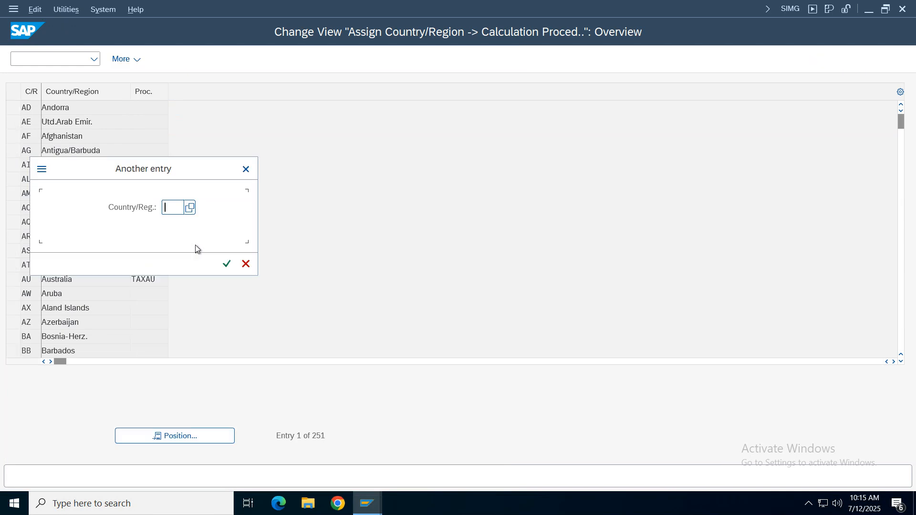
text(IN)
key(Return)
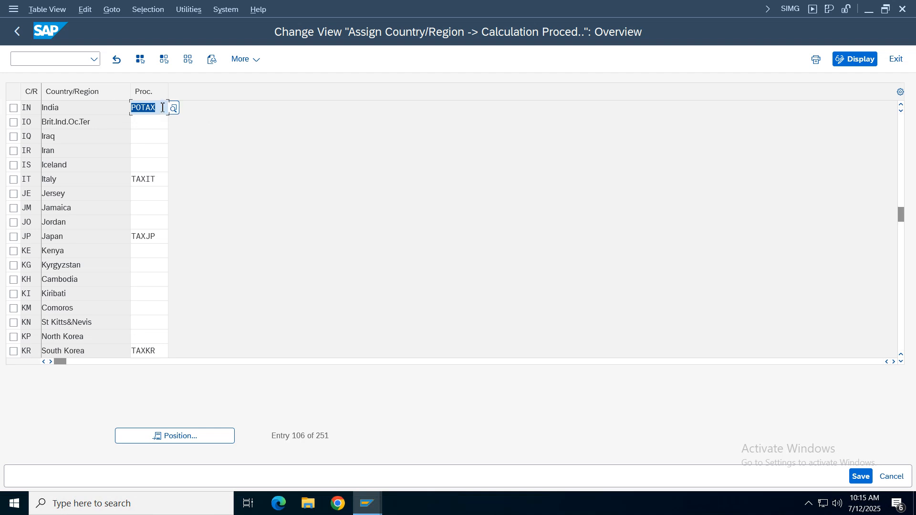
key(BackSpace)
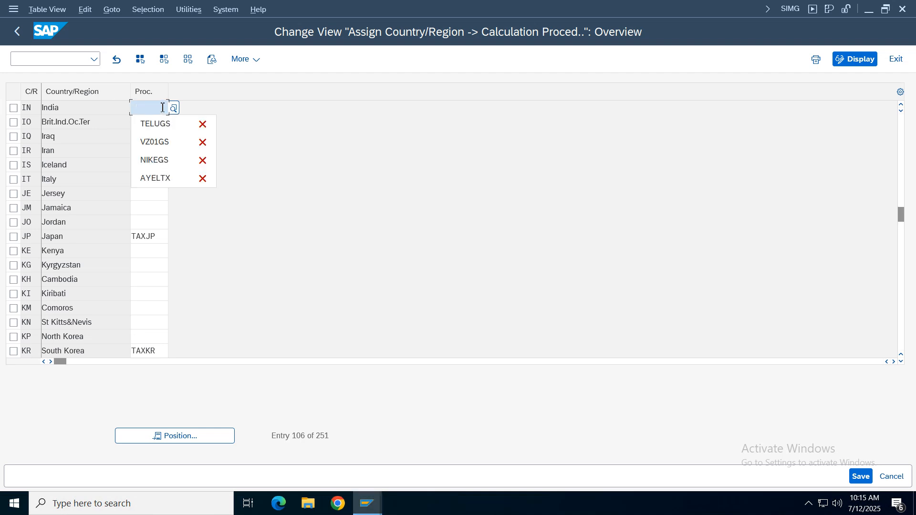
click(152, 144)
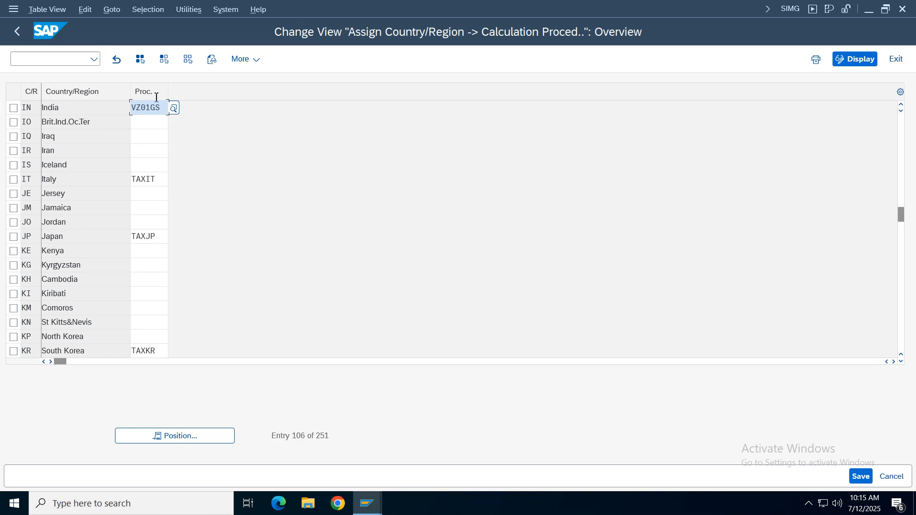
- Save the country assignment under the existing customizing request described Verizon Group, found by searching own requests for "verizon"
click(861, 476)
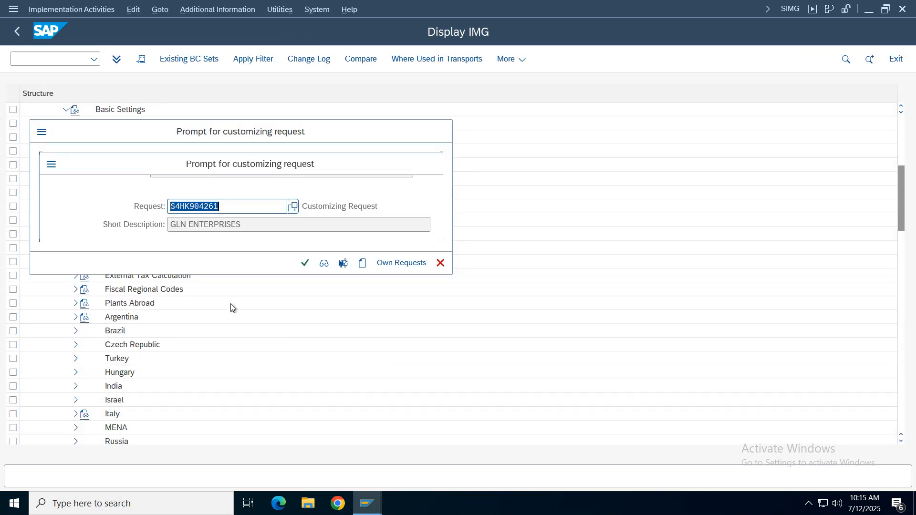
click(402, 264)
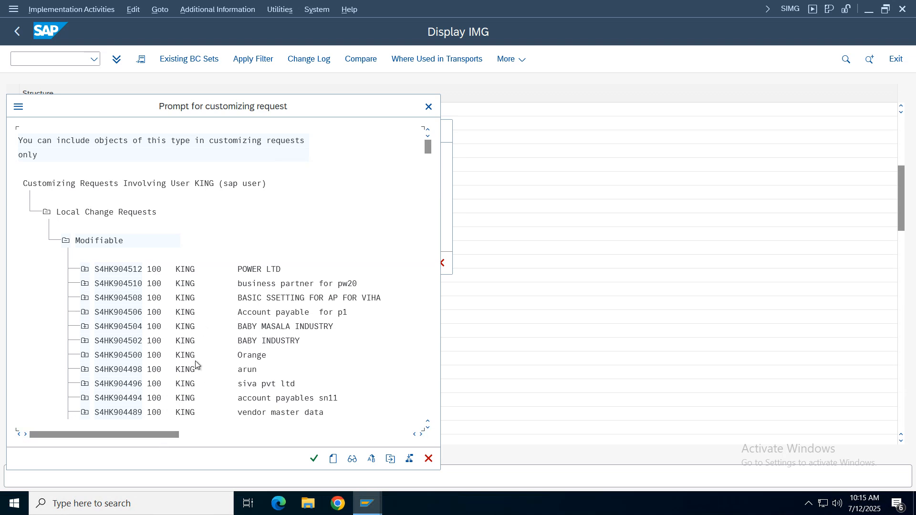
key(ctrl+f)
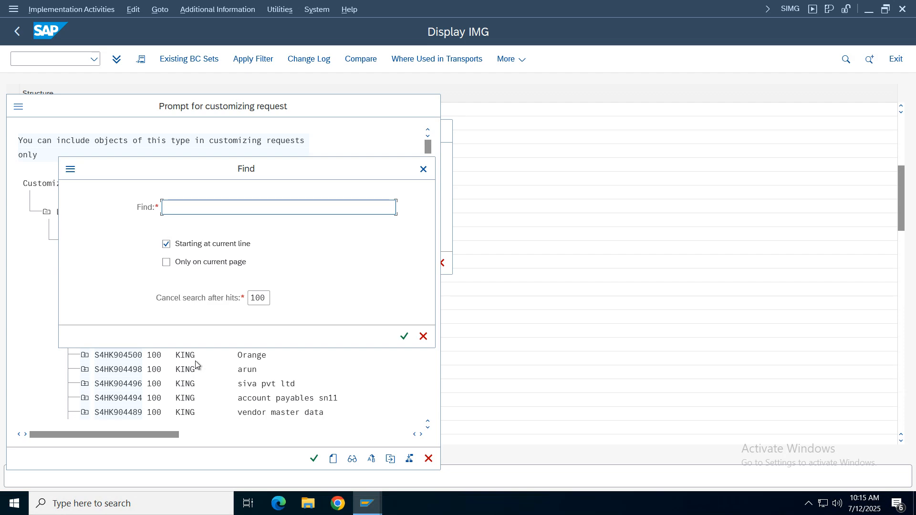
text(verizon)
key(Return)
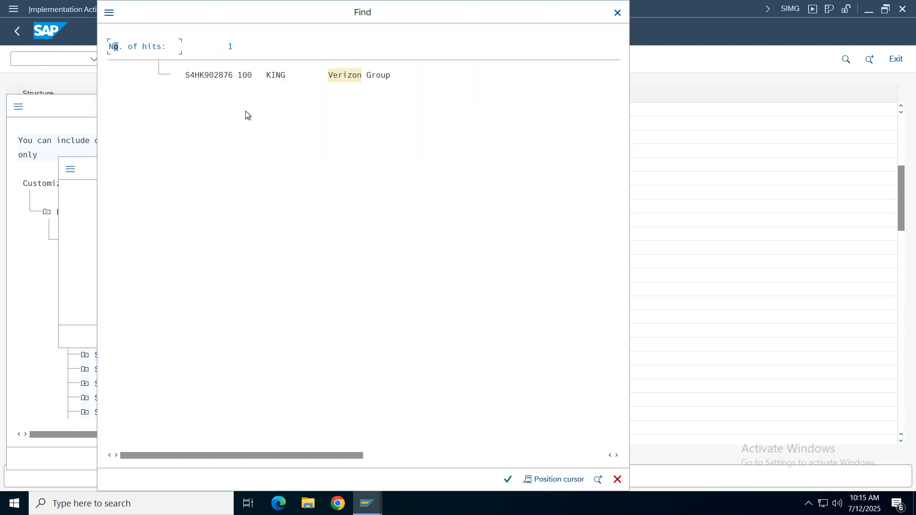
double_click(359, 76)
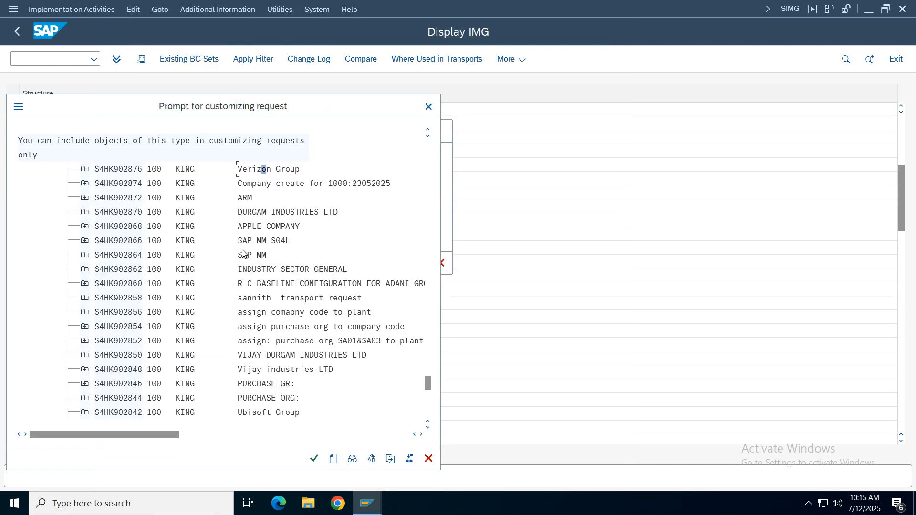
key(Return)
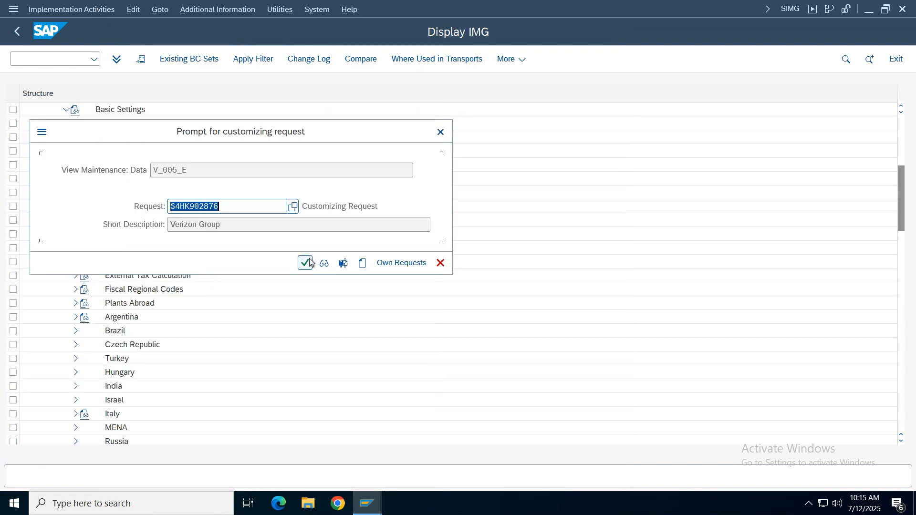
key(Return)
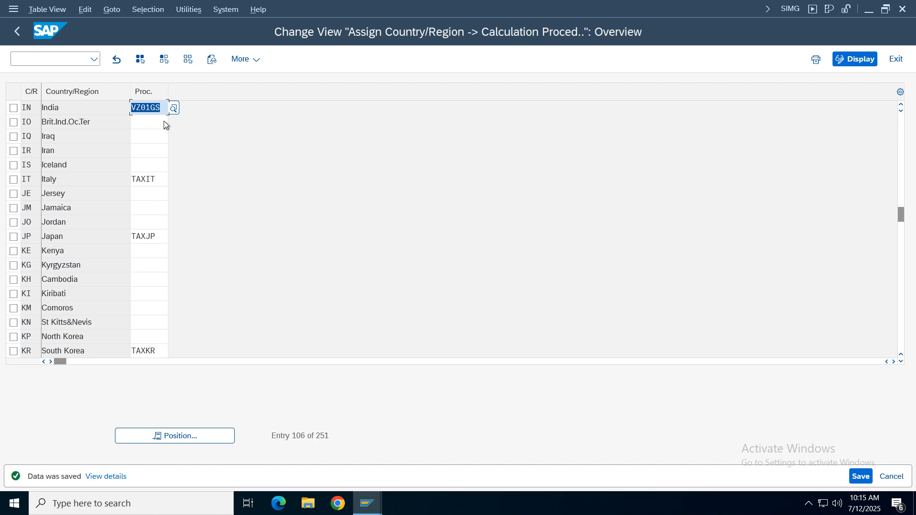
- Return to the IMG, open Check and Change Settings for Tax Processing, and display the details of process VSI (SST Input VZ01)
click(18, 31)
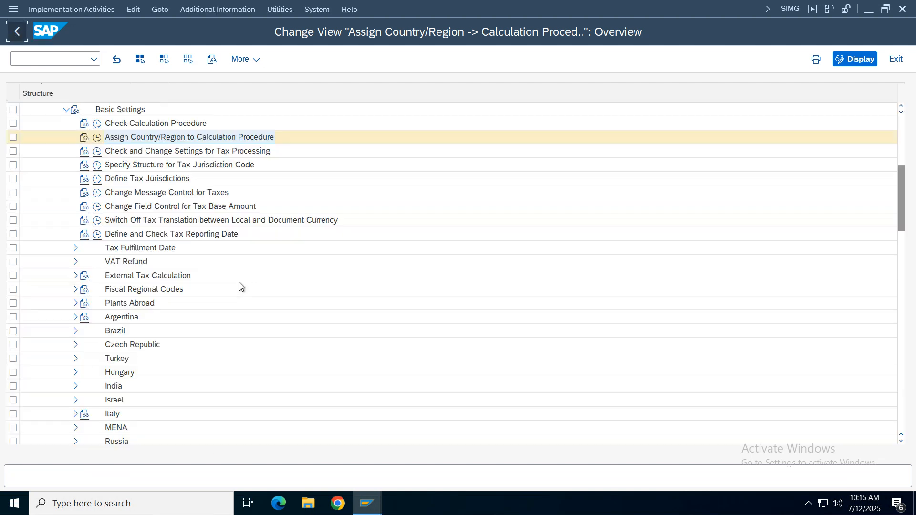
click(97, 152)
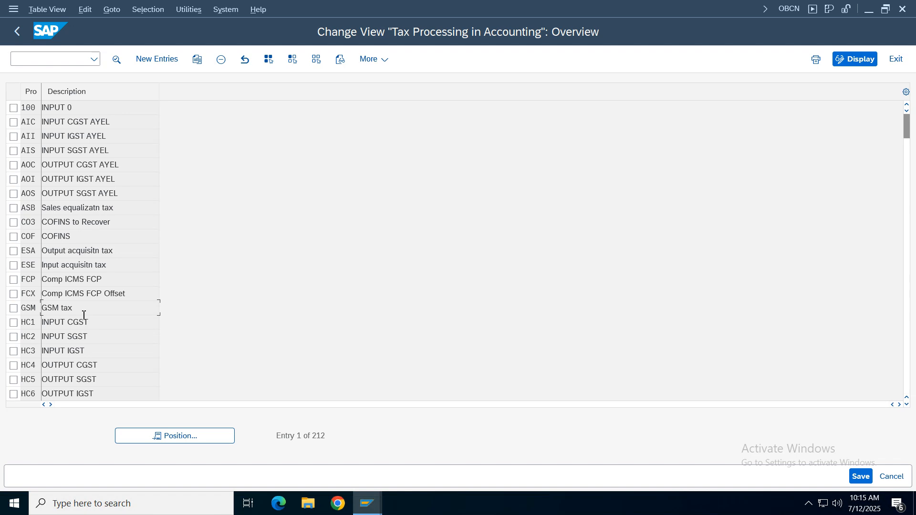
scroll(84, 315, down, 20)
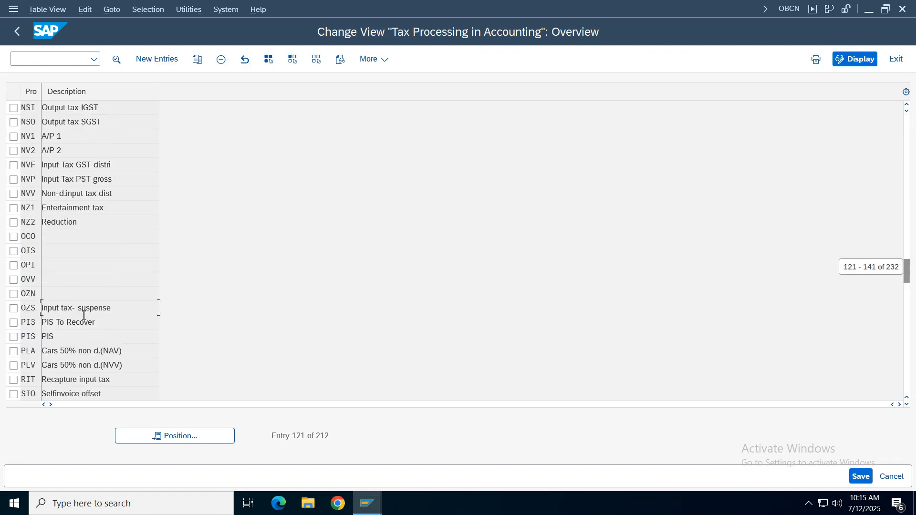
scroll(83, 315, up, 7)
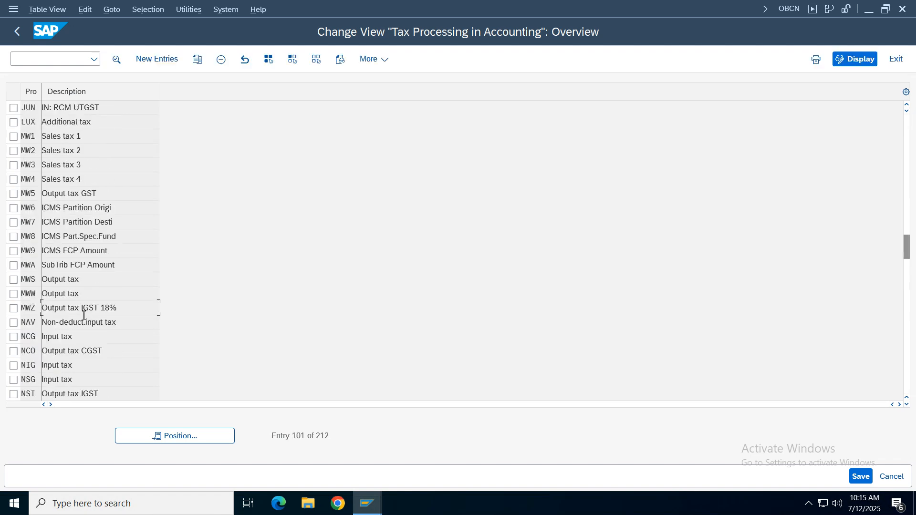
scroll(84, 315, down, 20)
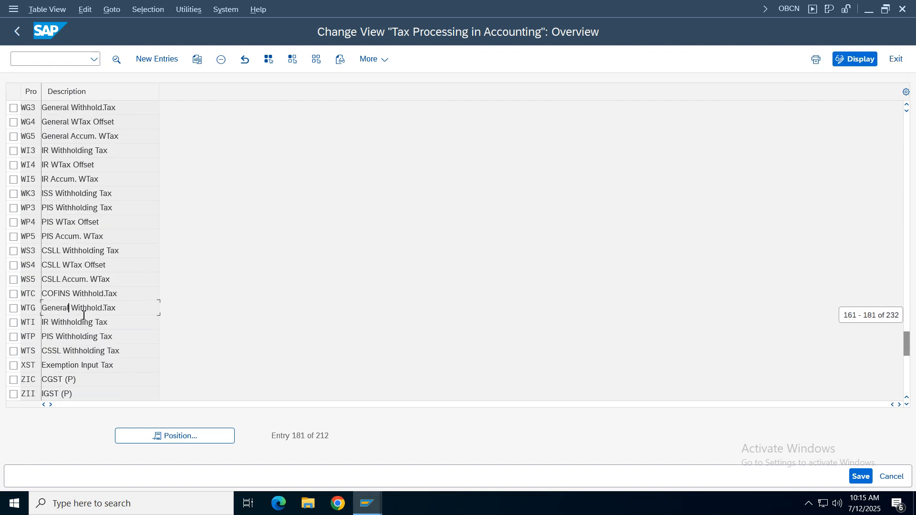
scroll(83, 315, up, 7)
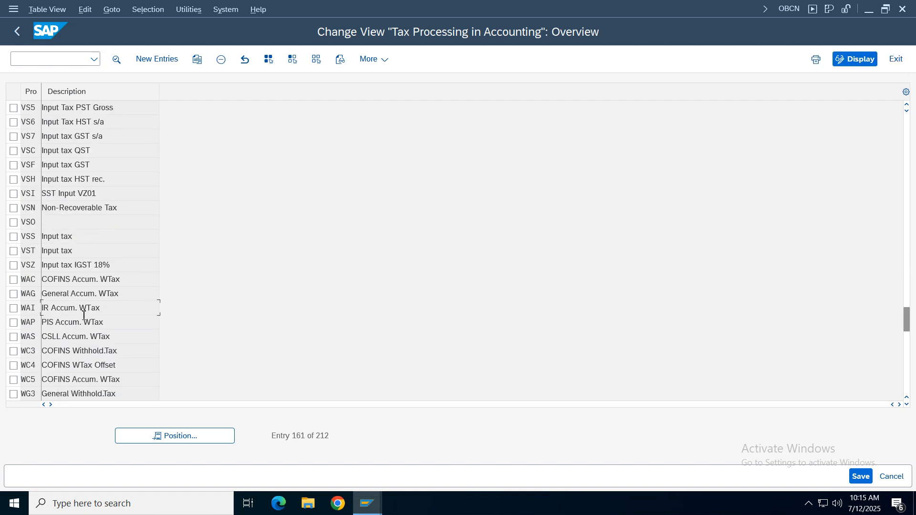
drag(111, 192, 38, 183)
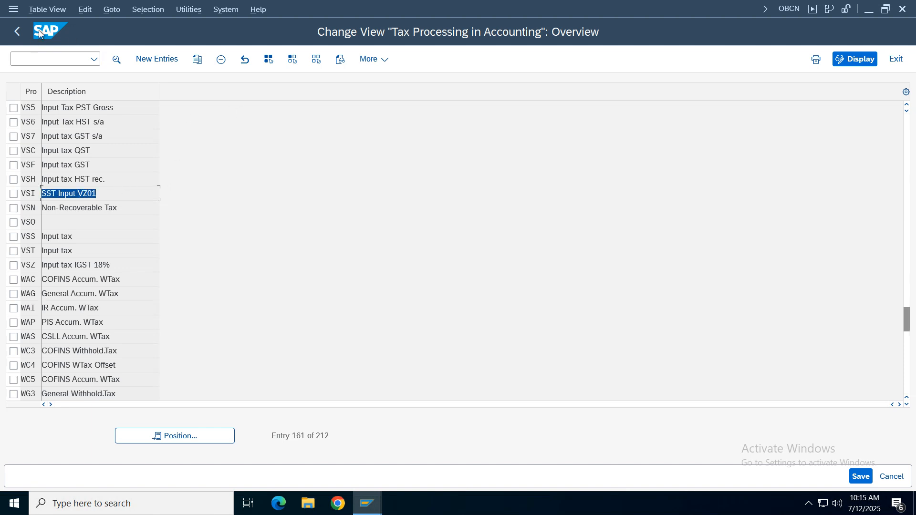
double_click(109, 196)
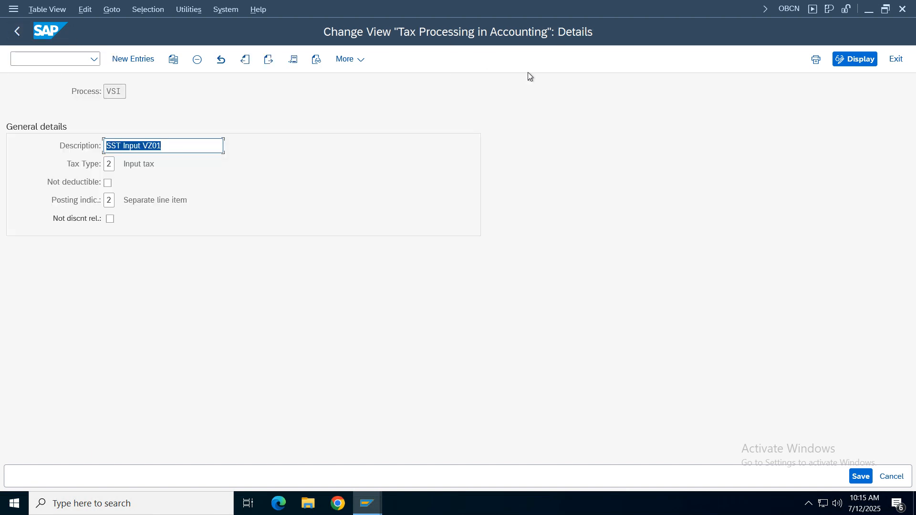
- Examine the tax type of process VSI and the available posting indicator options, leaving the entries as they are
drag(166, 162, 89, 164)
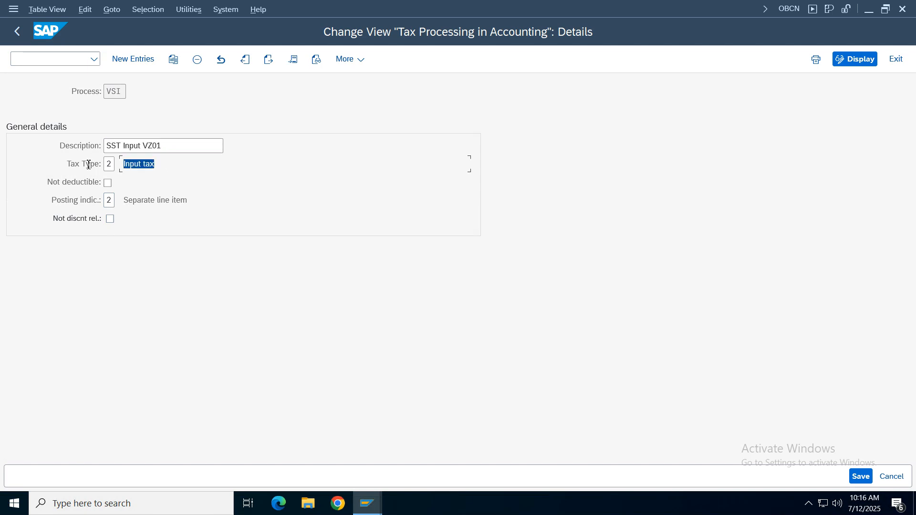
click(112, 201)
key(F4)
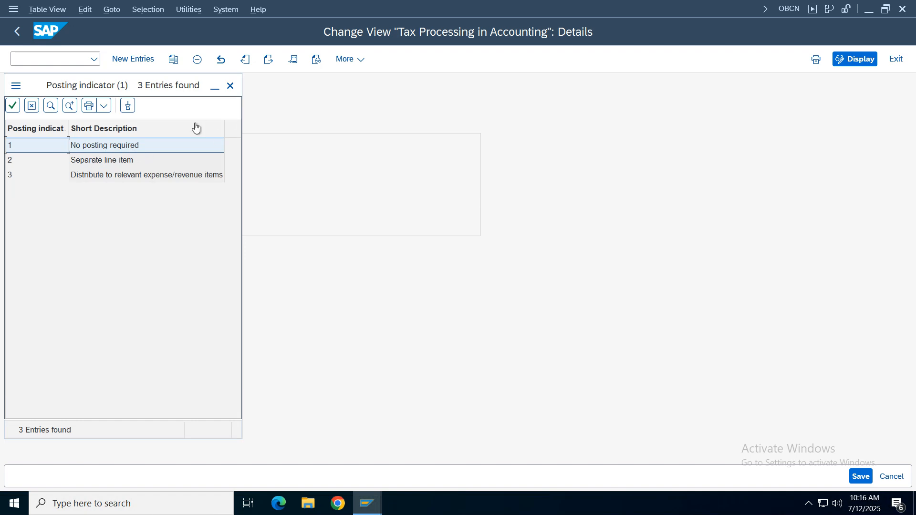
click(230, 86)
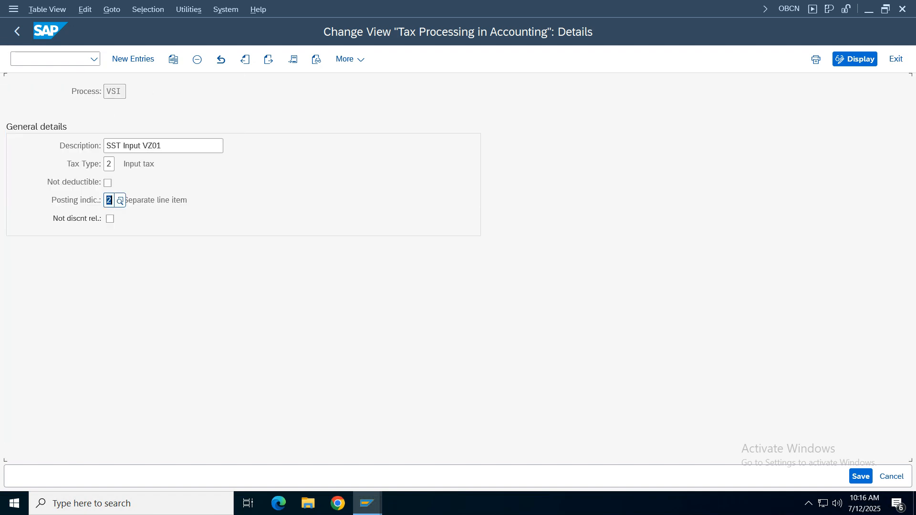
- Leave the tax processing settings and collapse the Basic Settings node in the IMG structure
click(17, 34)
click(17, 32)
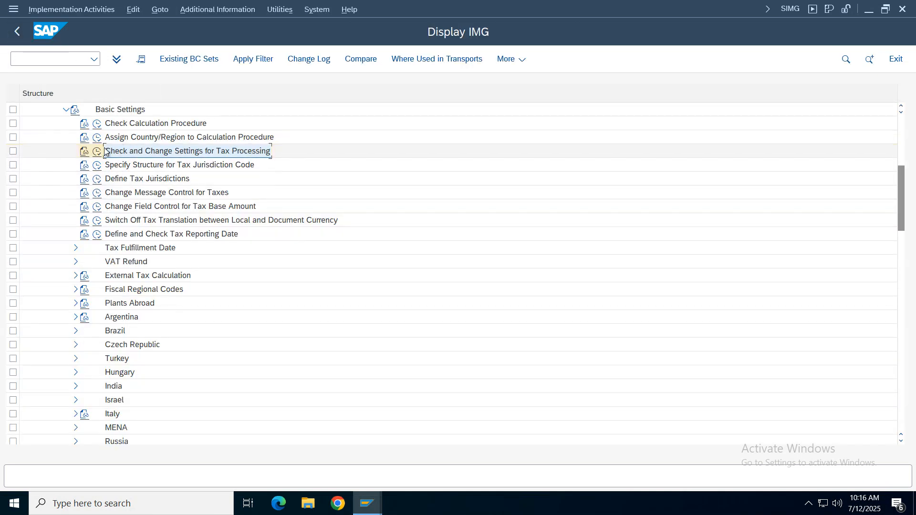
click(66, 110)
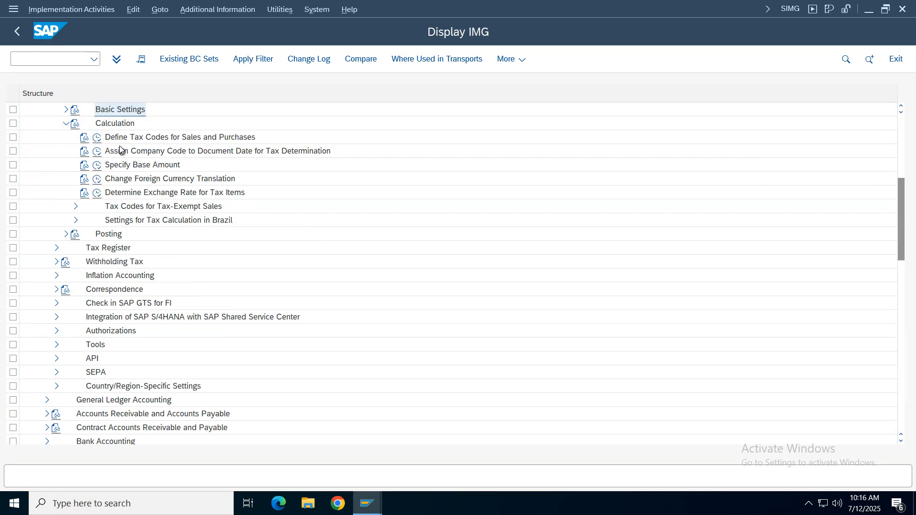
click(103, 141)
click(98, 139)
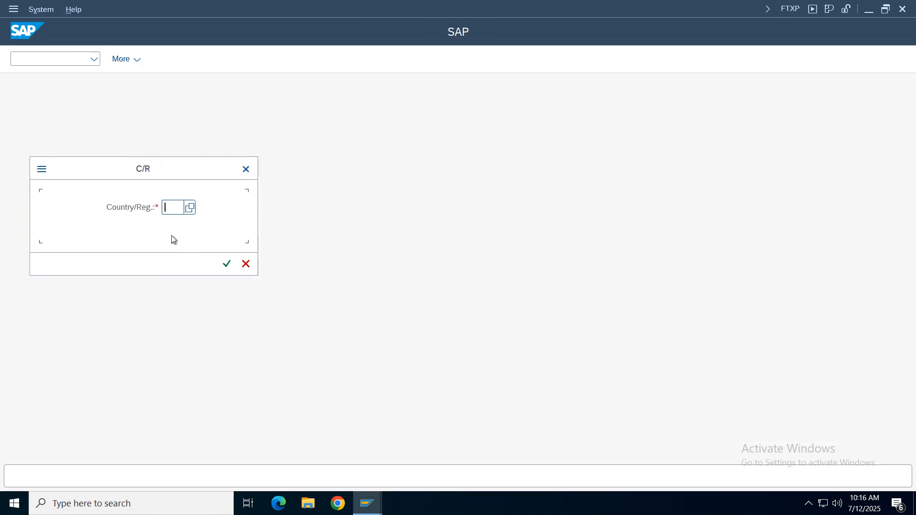
text(IN)
key(Return)
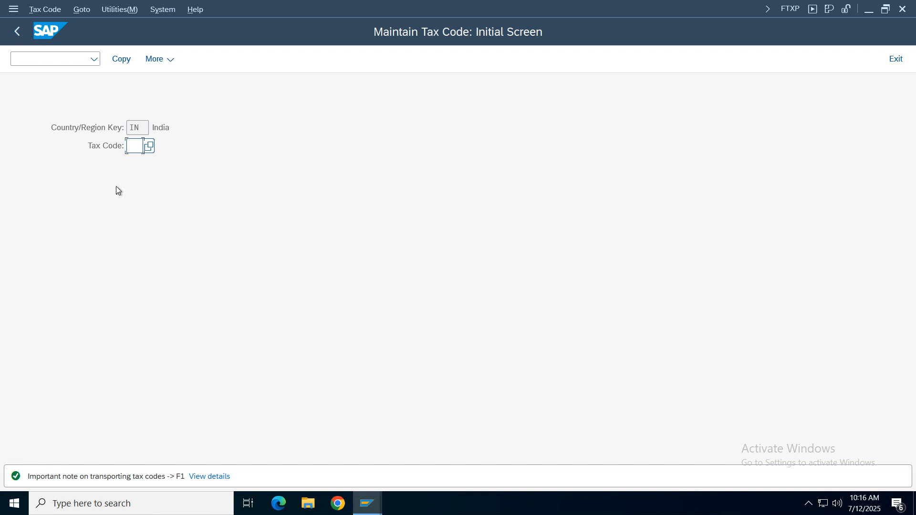
click(135, 146)
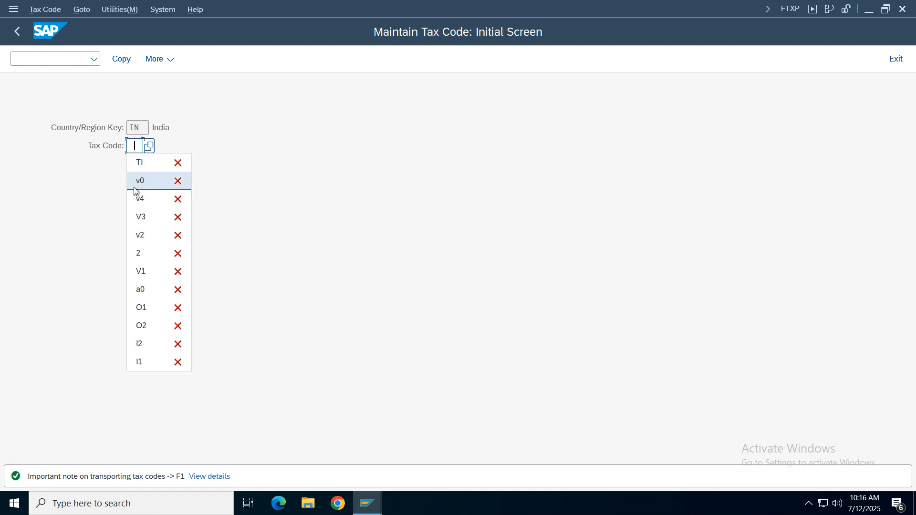
click(141, 363)
key(Return)
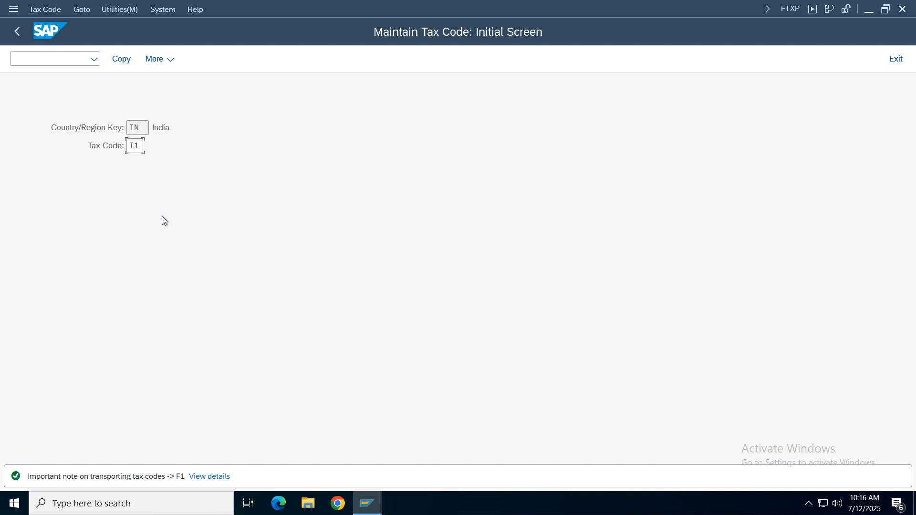
click(517, 243)
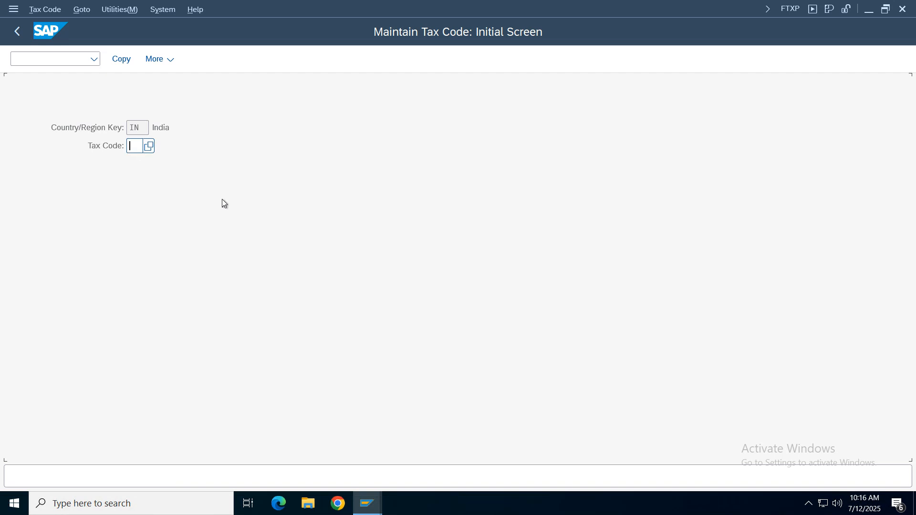
click(896, 59)
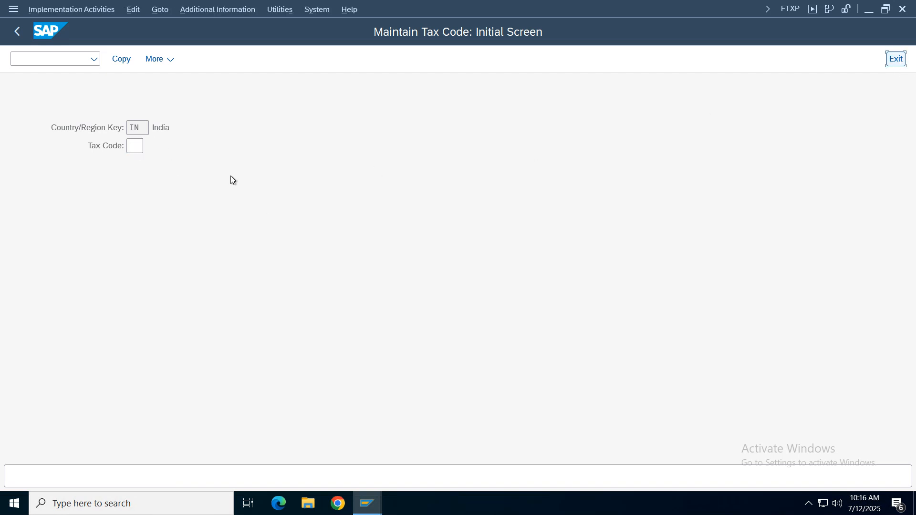
- Open Define Tax Codes for Sales and Purchases for country IN and list the available tax codes
click(96, 138)
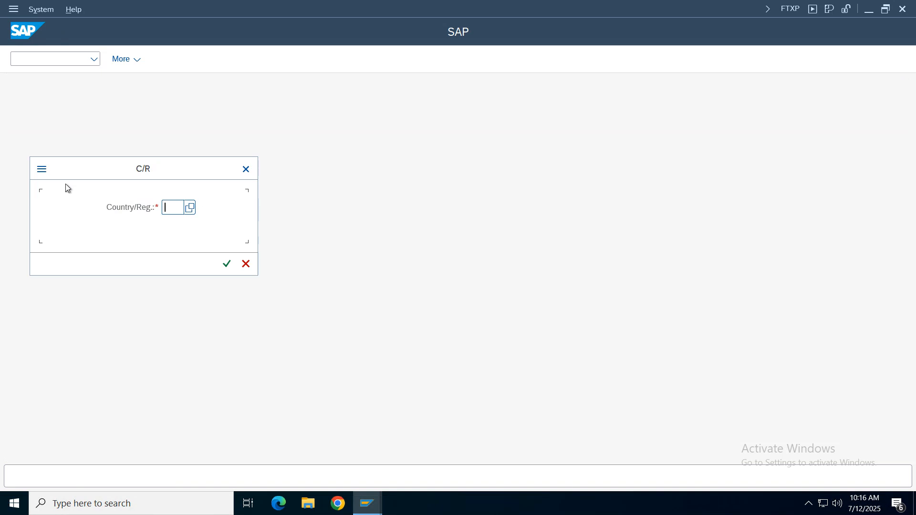
text(IN)
key(Return)
key(BackSpace)
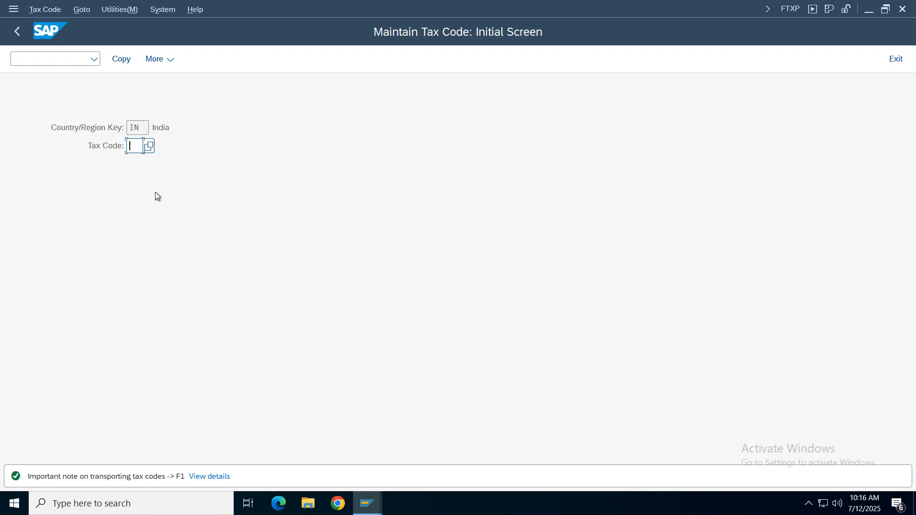
click(148, 150)
key(F4)
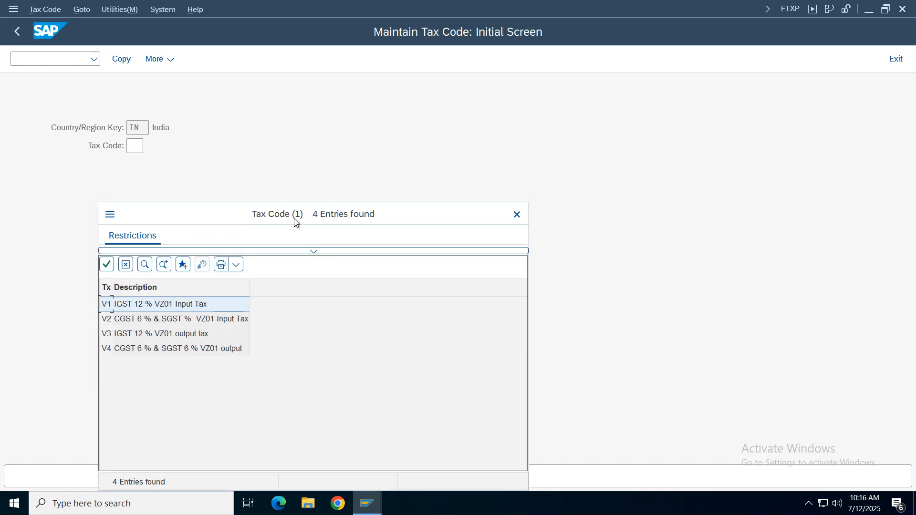
drag(294, 219, 372, 114)
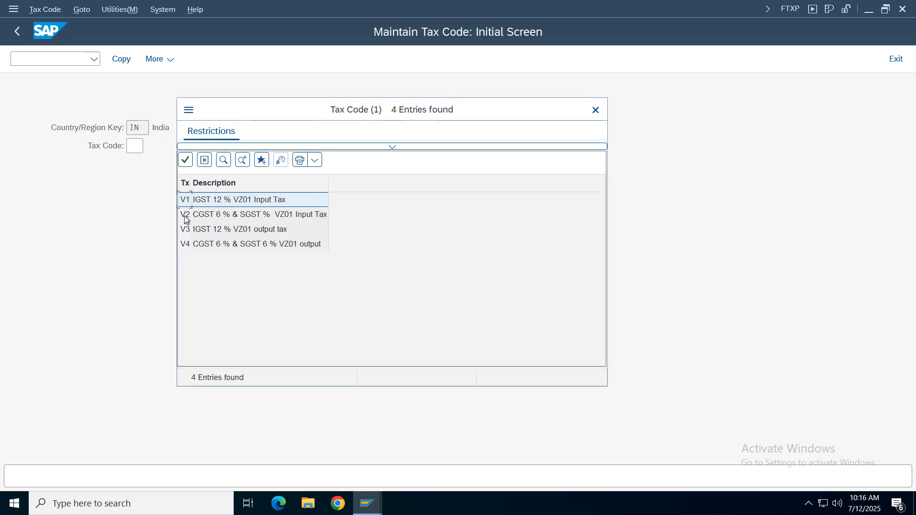
- Compare the VZ01 input and output tax codes V1 to V4 and choose V2, the CGST and SGST input tax
click(231, 203)
click(185, 232)
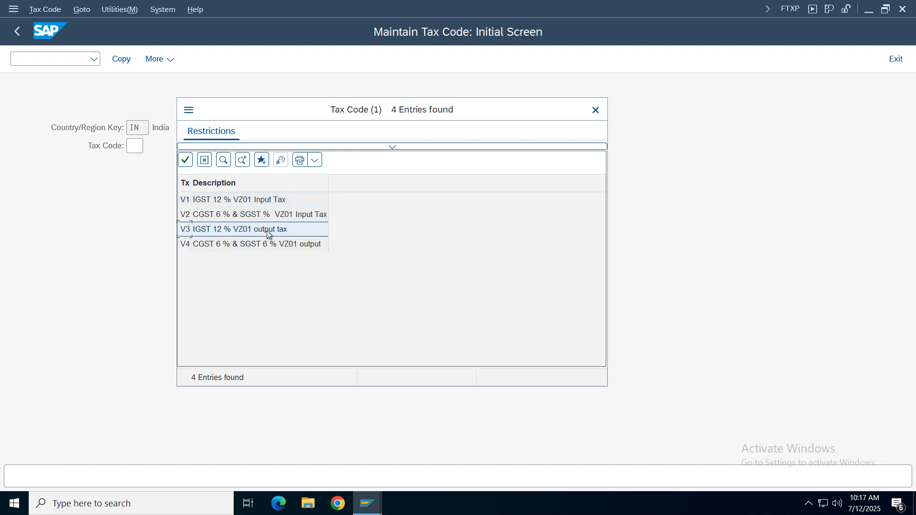
click(217, 202)
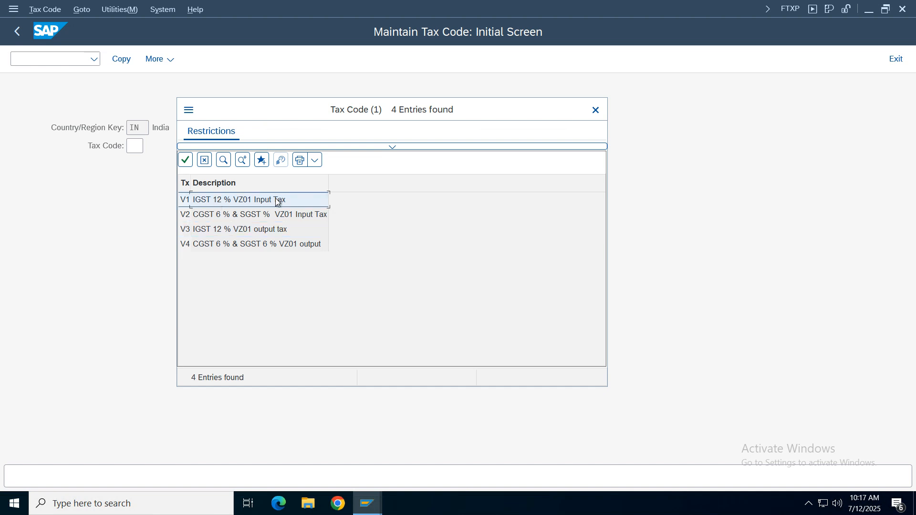
click(216, 232)
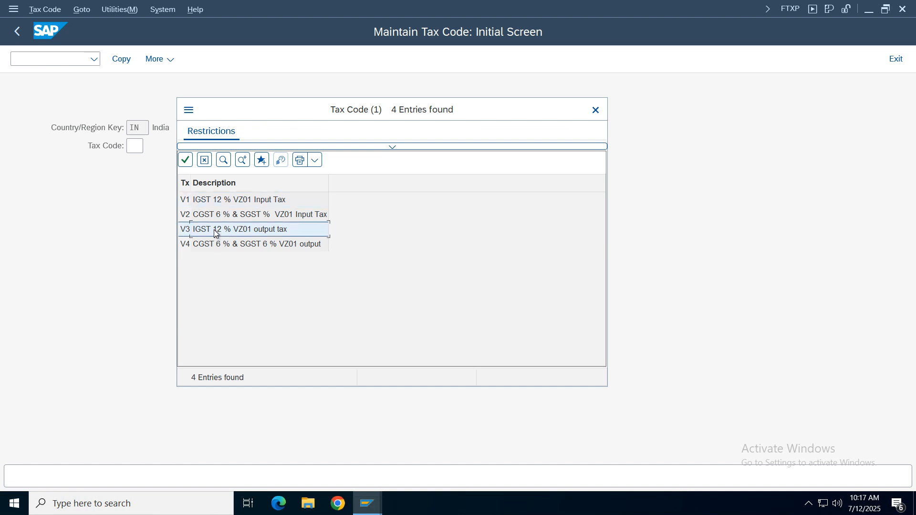
click(200, 217)
click(203, 247)
click(211, 202)
click(270, 215)
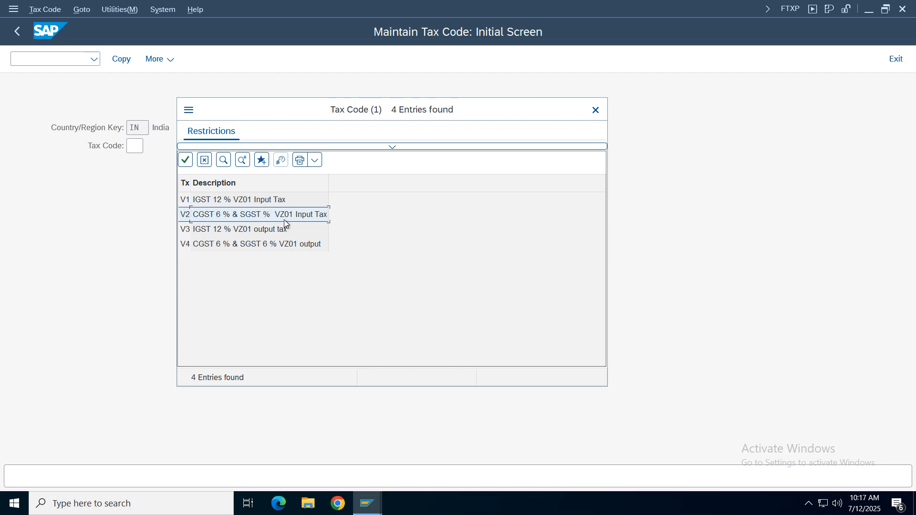
double_click(213, 218)
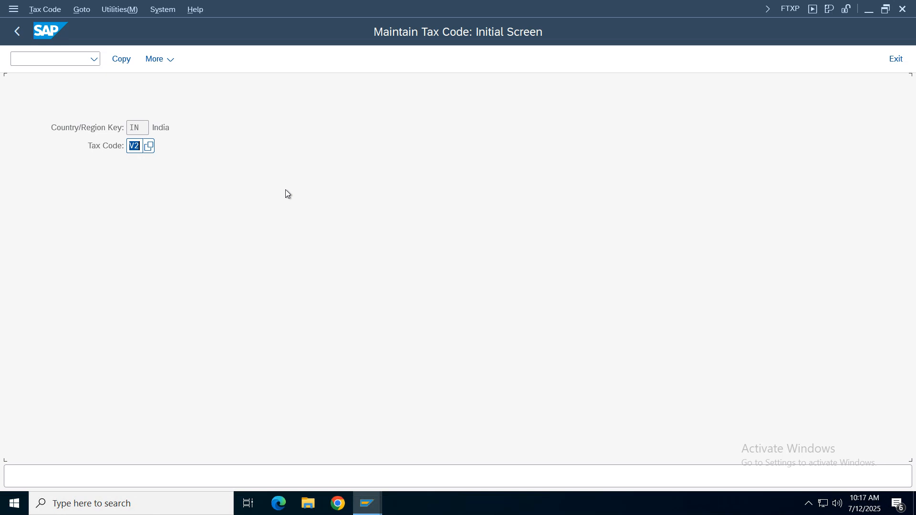
- Open the tax rates of code V2 and examine its procedure, tax type and the central and state input GST lines
key(Return)
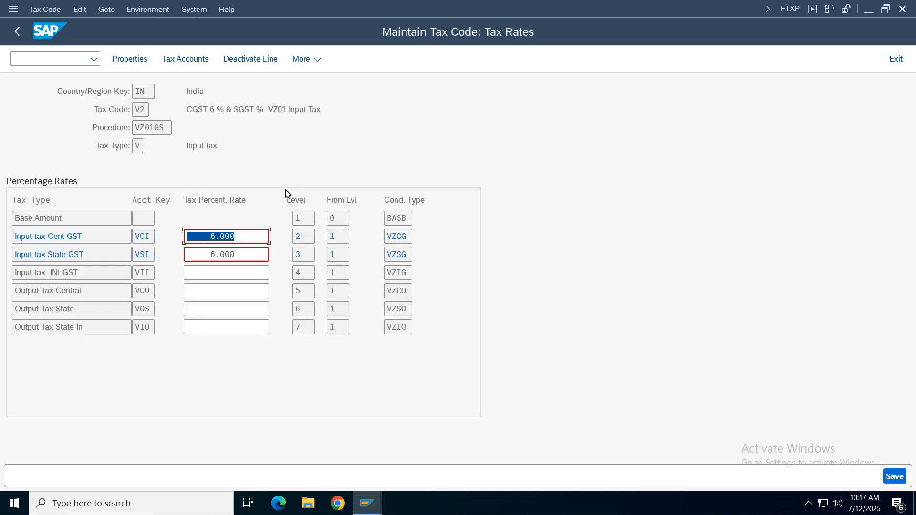
click(244, 239)
click(245, 256)
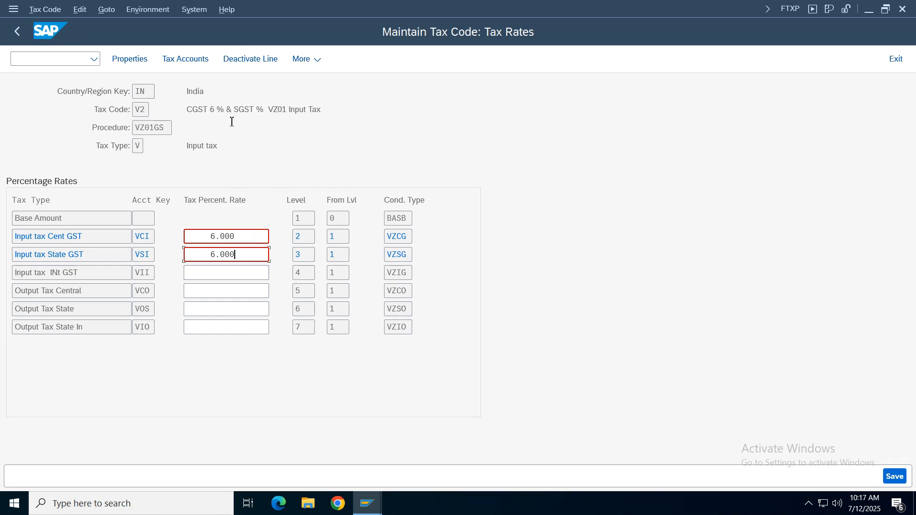
click(153, 94)
key(Tab)
drag(79, 108, 185, 132)
double_click(149, 126)
drag(257, 148, 81, 142)
click(220, 254)
drag(85, 237, 12, 237)
drag(94, 255, 5, 254)
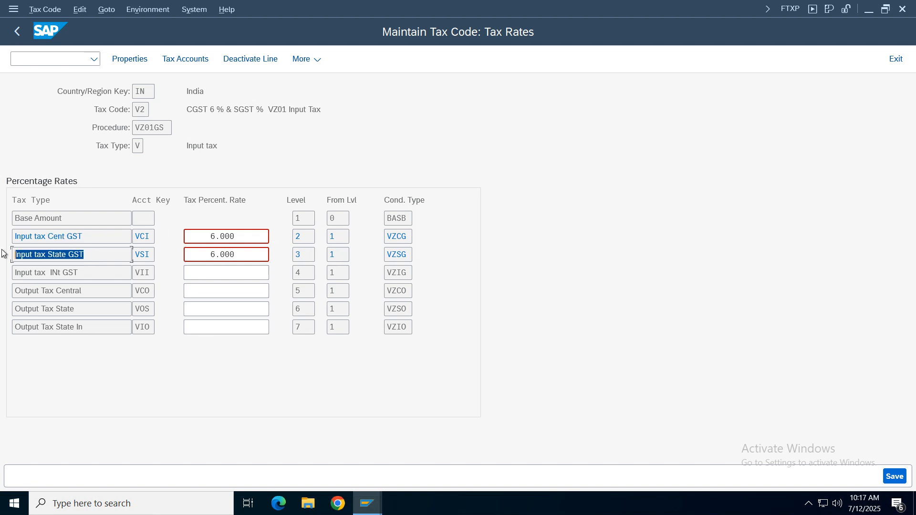
- Compare the account keys and condition types of V2's central and state input GST lines, then return to the IMG structure
click(400, 238)
click(393, 257)
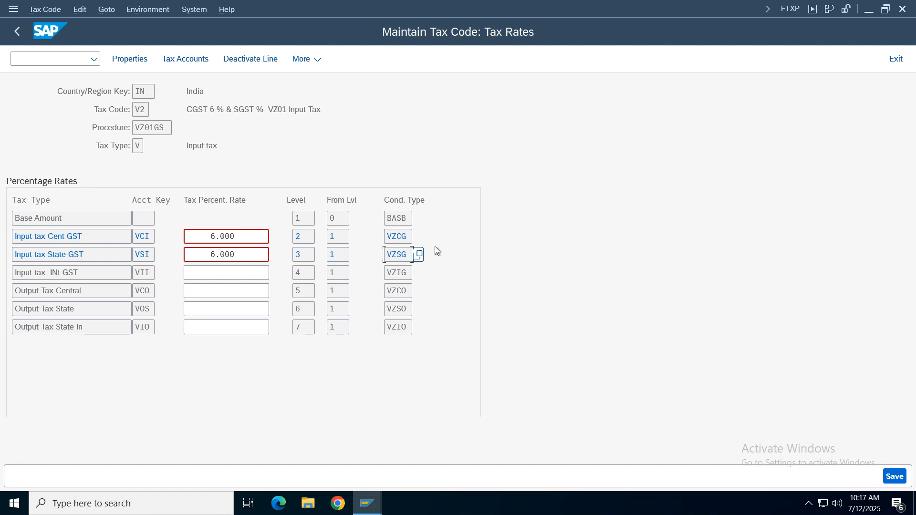
click(143, 235)
click(141, 255)
click(147, 237)
click(147, 253)
click(142, 239)
click(146, 259)
click(399, 237)
click(411, 253)
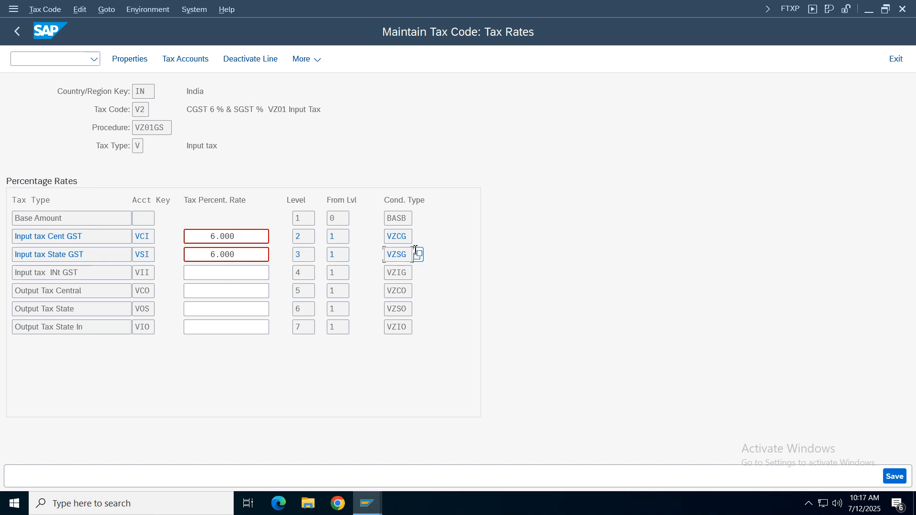
click(142, 237)
click(142, 255)
click(142, 237)
click(142, 255)
click(17, 32)
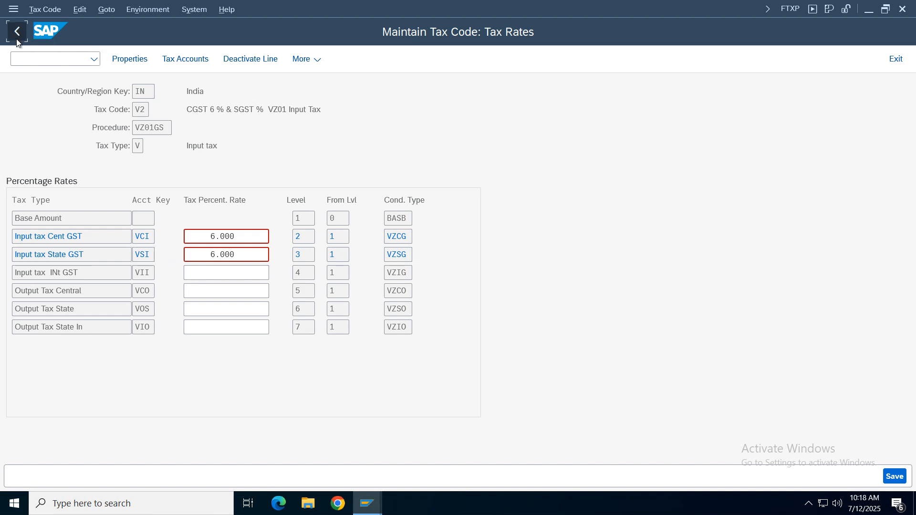
click(18, 32)
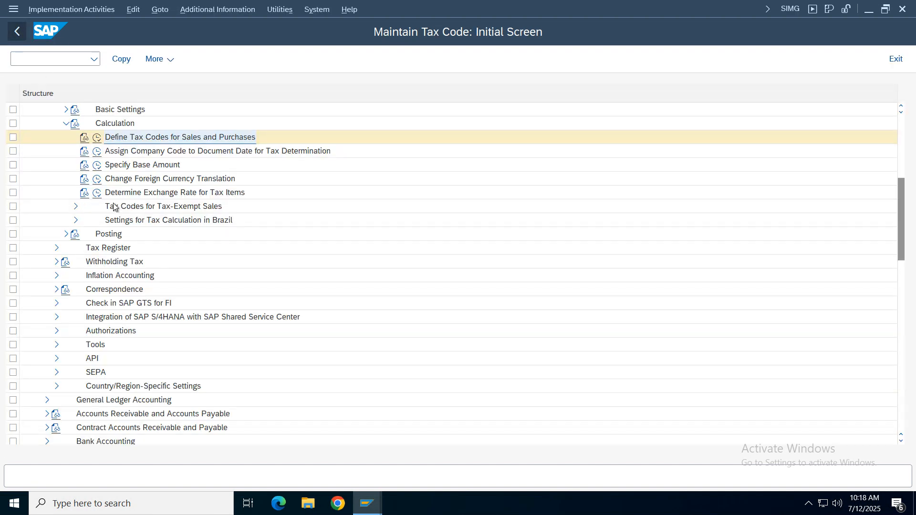
- Open Assign Company Code to Document Date for Tax Determination, look up company code VZ, and return to the IMG structure
click(128, 154)
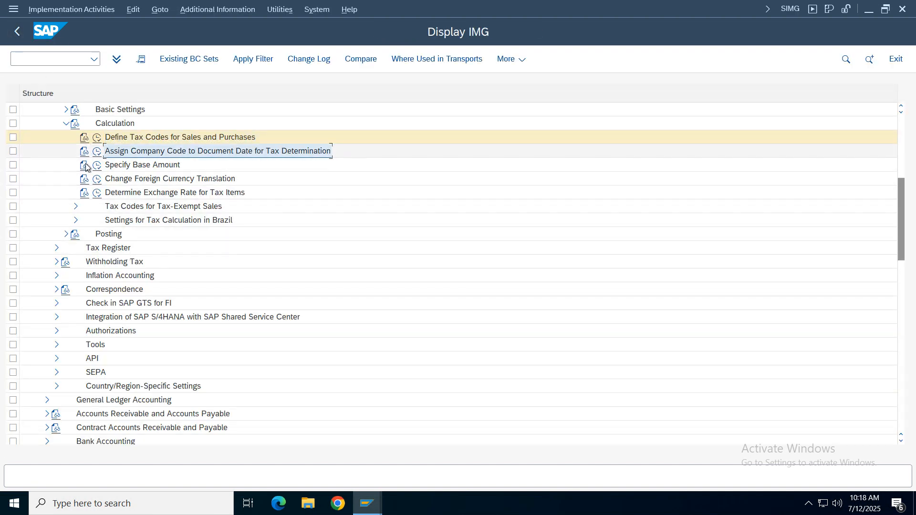
click(97, 152)
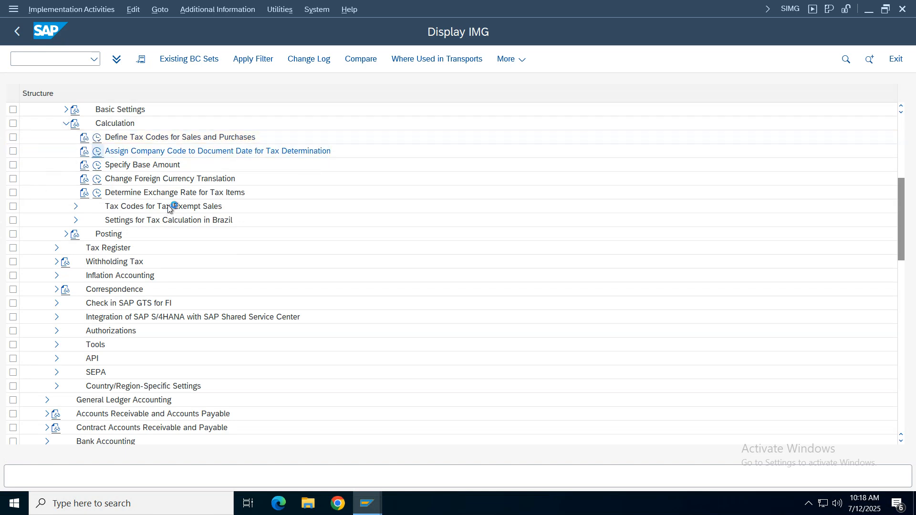
click(162, 436)
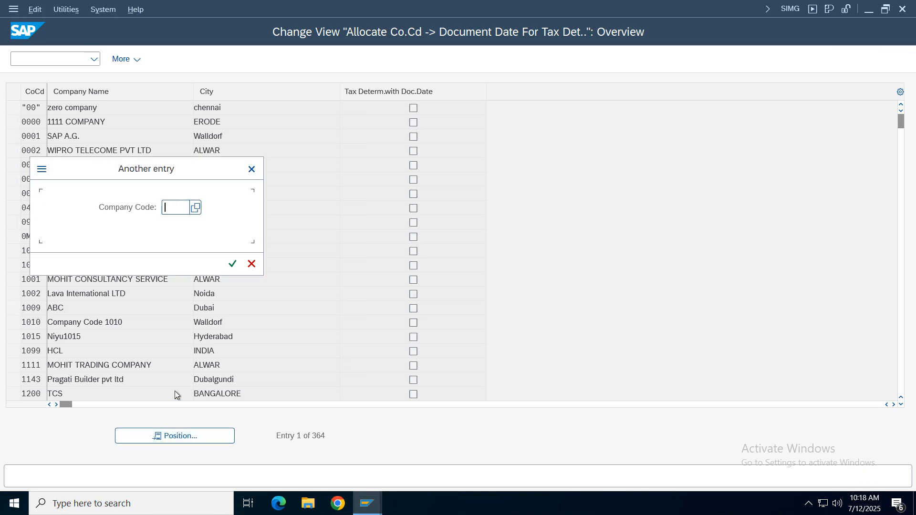
text(vz01)
key(Return)
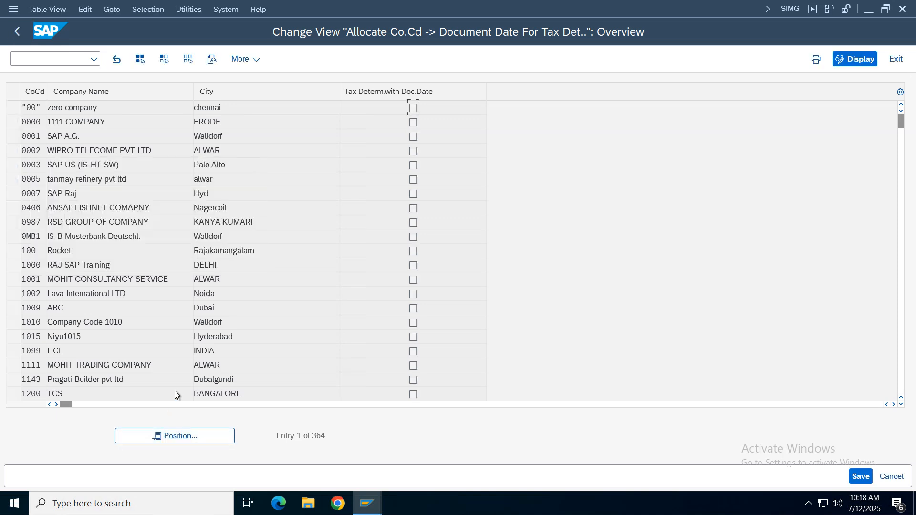
click(19, 30)
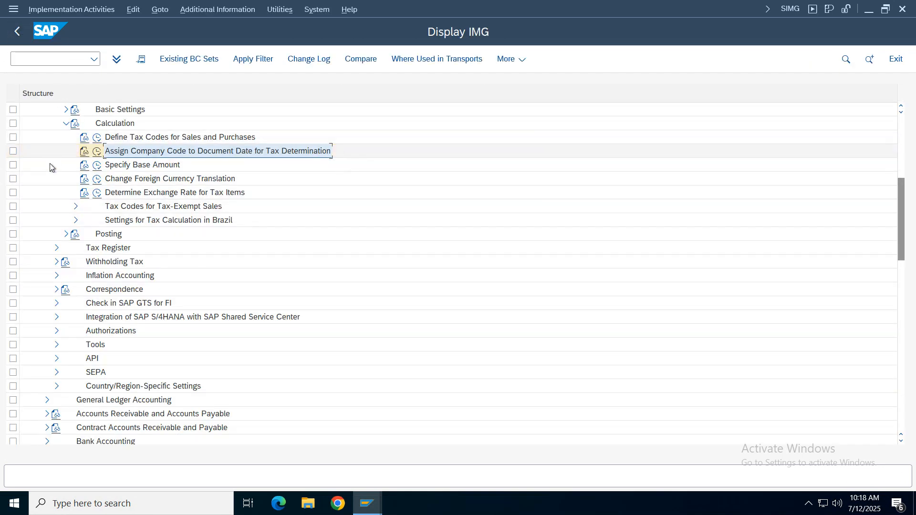
- Open Define Tax Accounts under the Posting node and position the posting key list at transaction VII
click(65, 123)
click(66, 137)
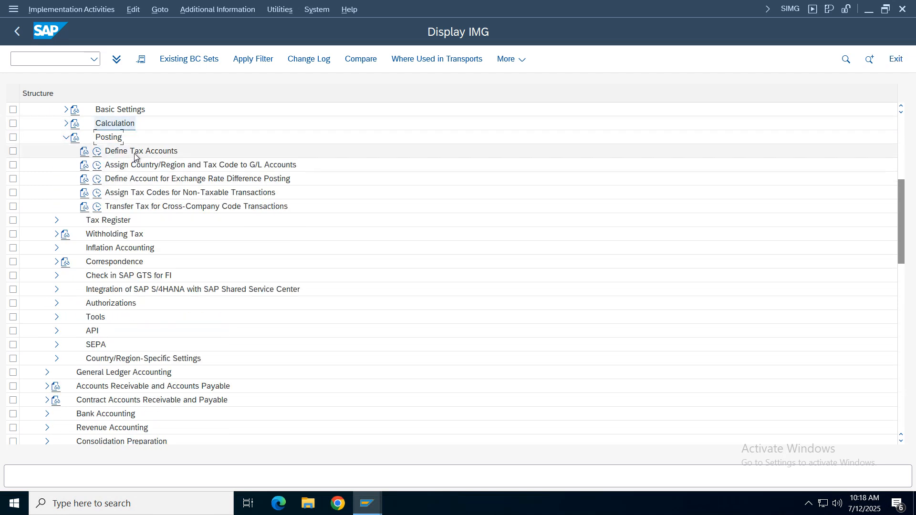
click(135, 152)
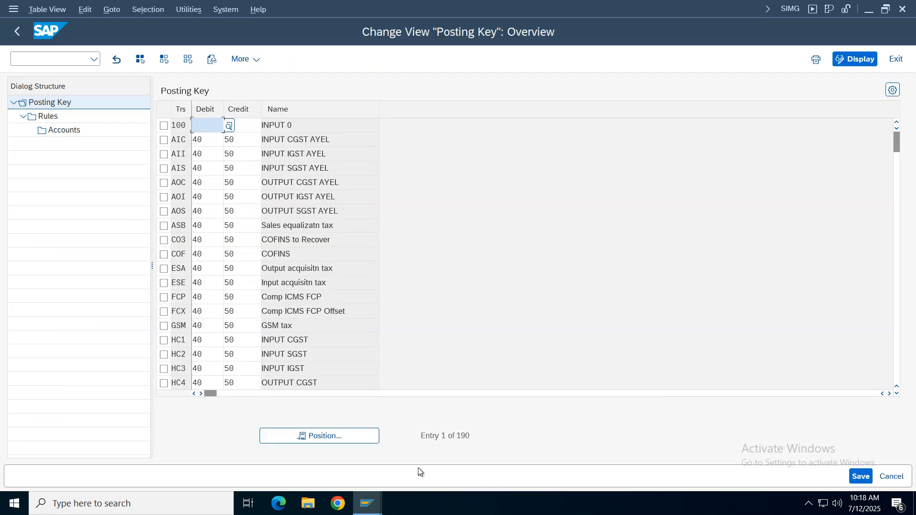
click(328, 436)
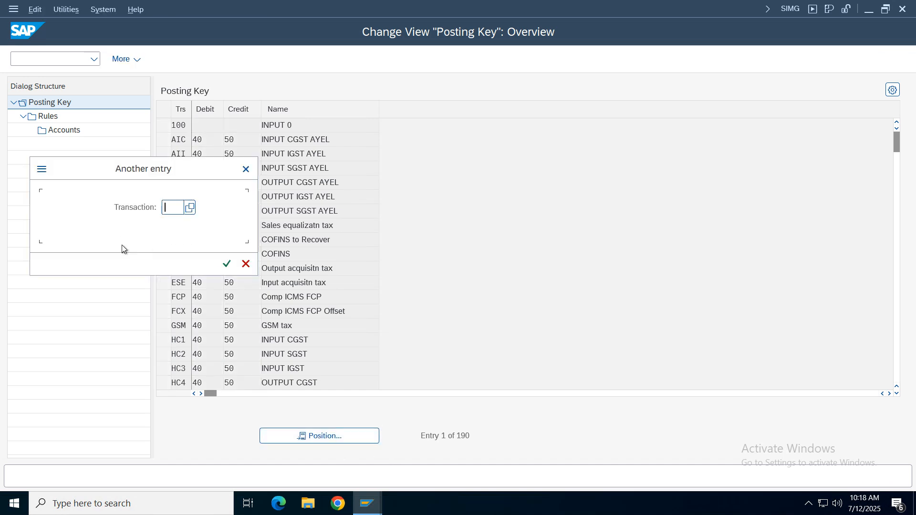
text(v)
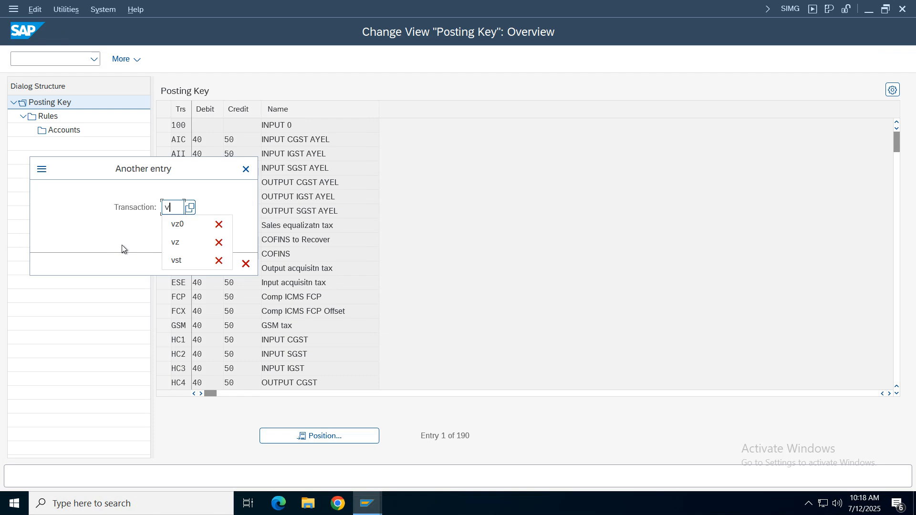
text(ii)
key(Return)
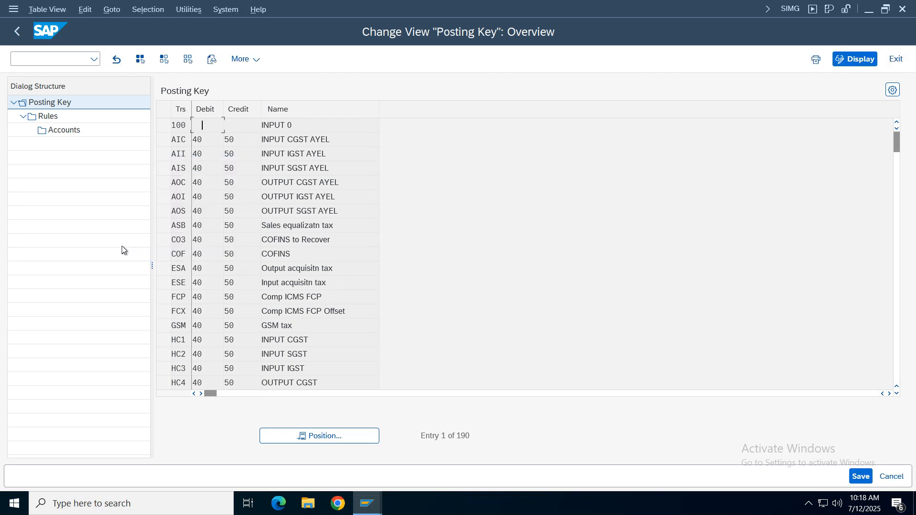
- Check the debit and credit posting keys of VII, the VZ01 IGST input entry, and open its rules
click(325, 126)
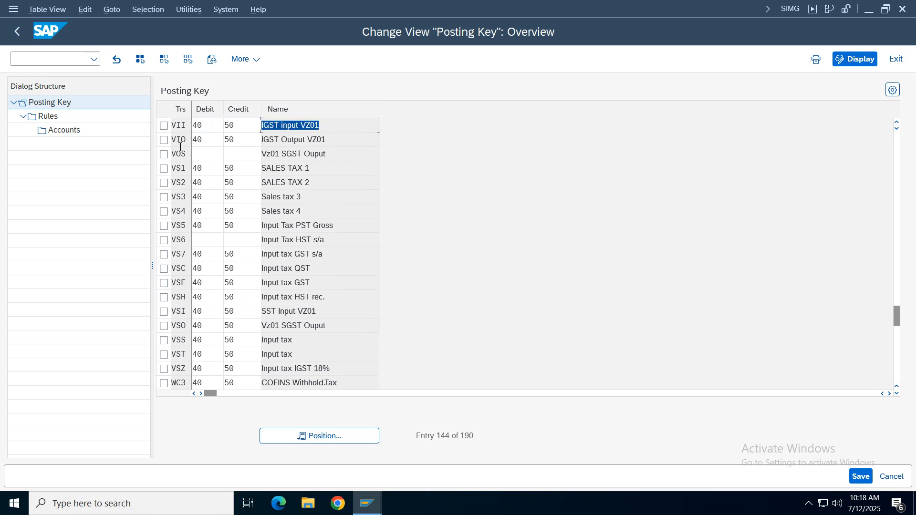
click(178, 123)
click(305, 126)
click(164, 127)
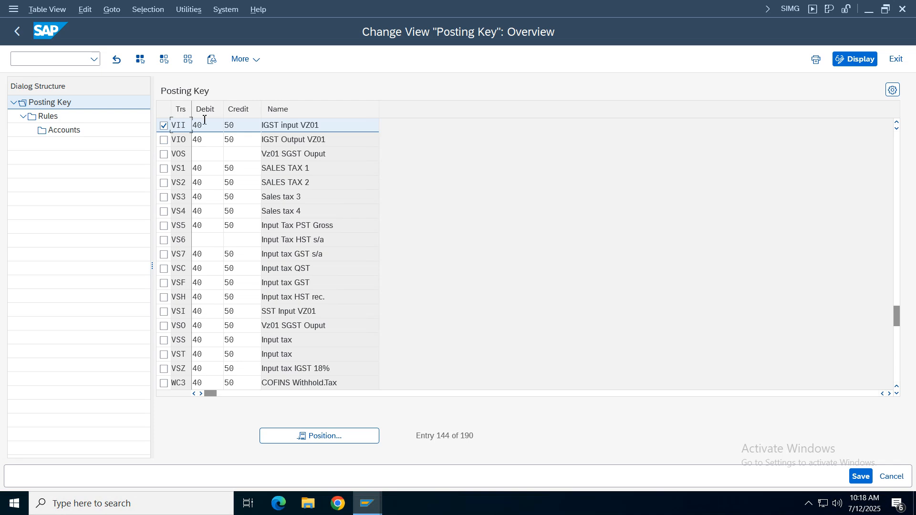
click(244, 125)
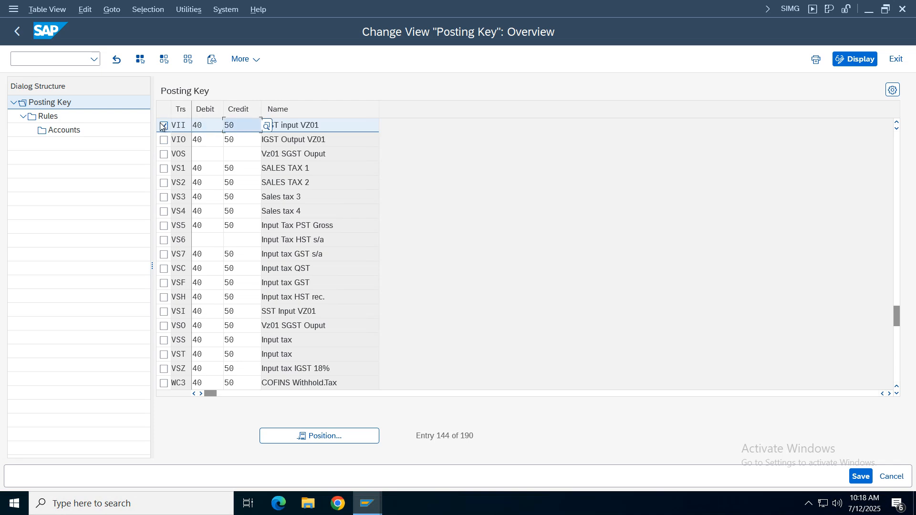
double_click(50, 117)
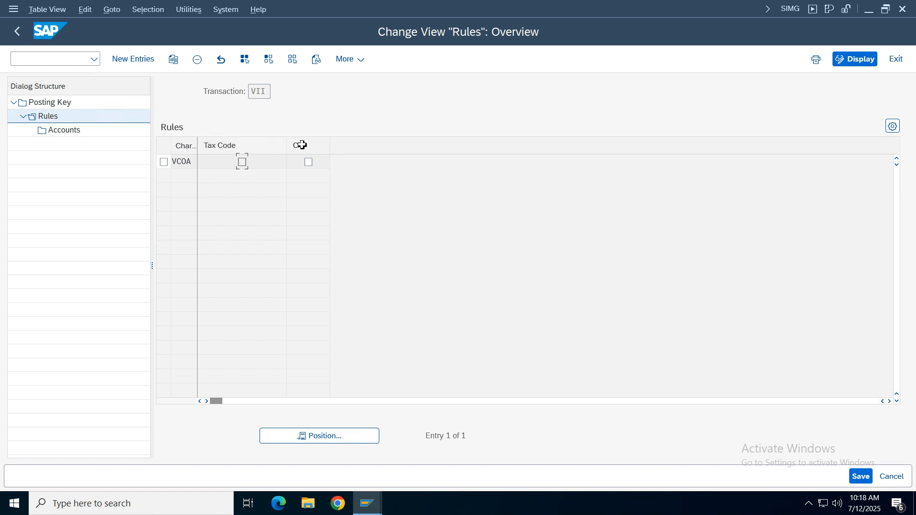
- Select the VCOA chart of accounts rule for VII and view its assigned G/L account
click(269, 99)
double_click(67, 131)
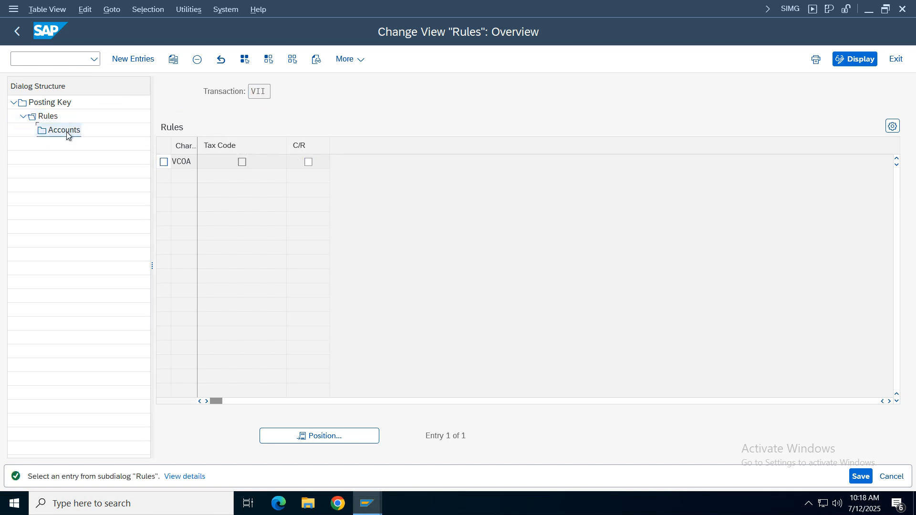
click(164, 164)
double_click(63, 130)
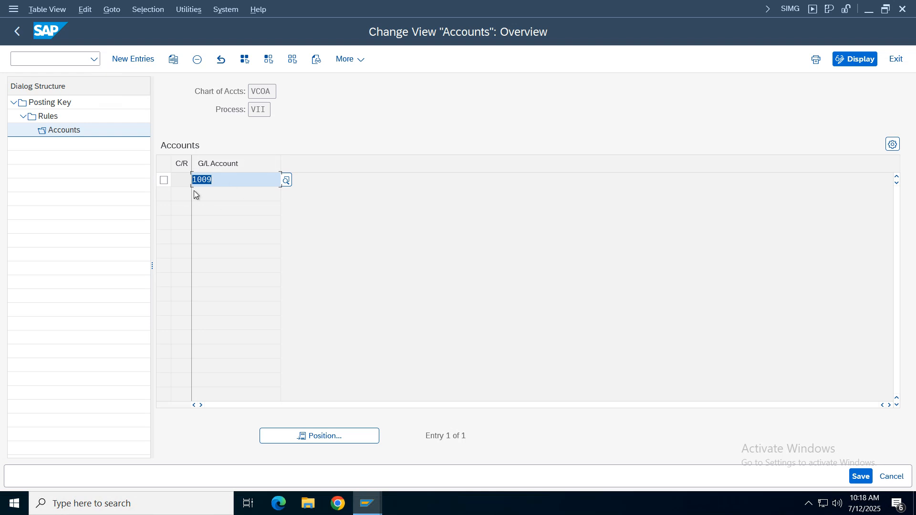
double_click(265, 109)
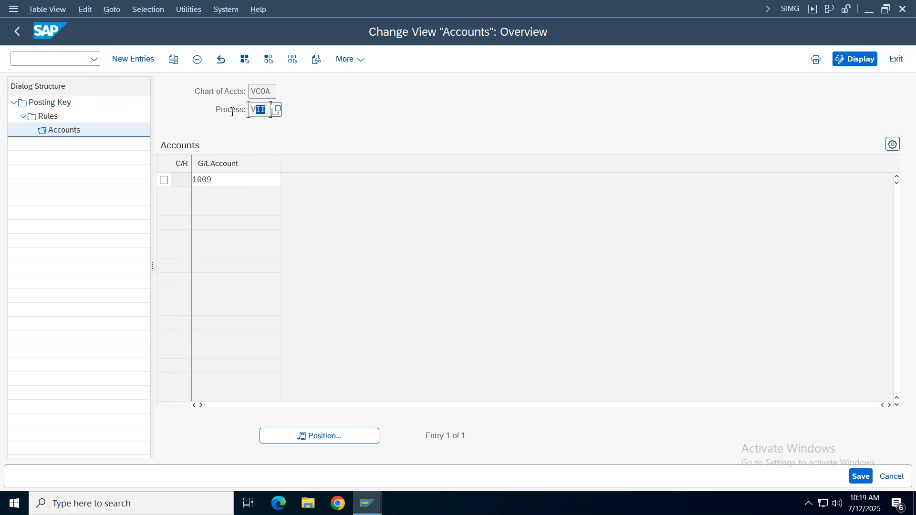
- Leave the tax account settings and return to the IMG structure
click(17, 31)
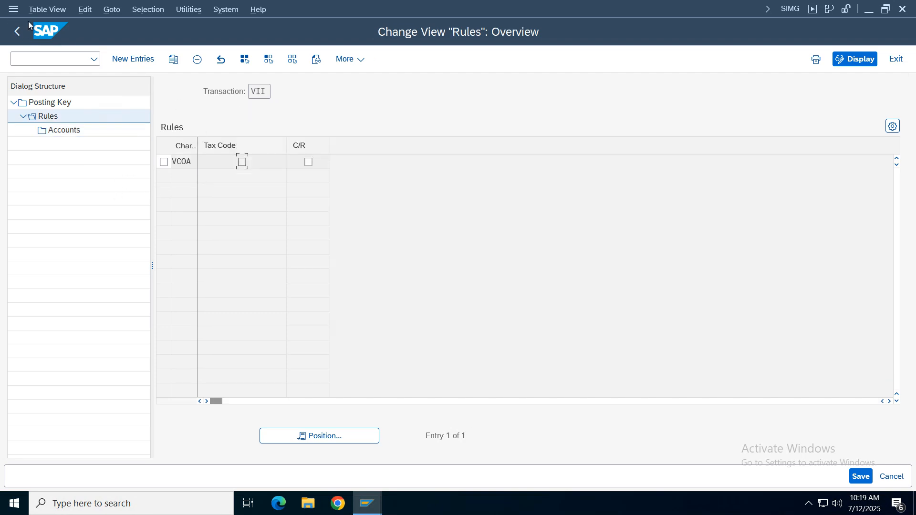
click(17, 31)
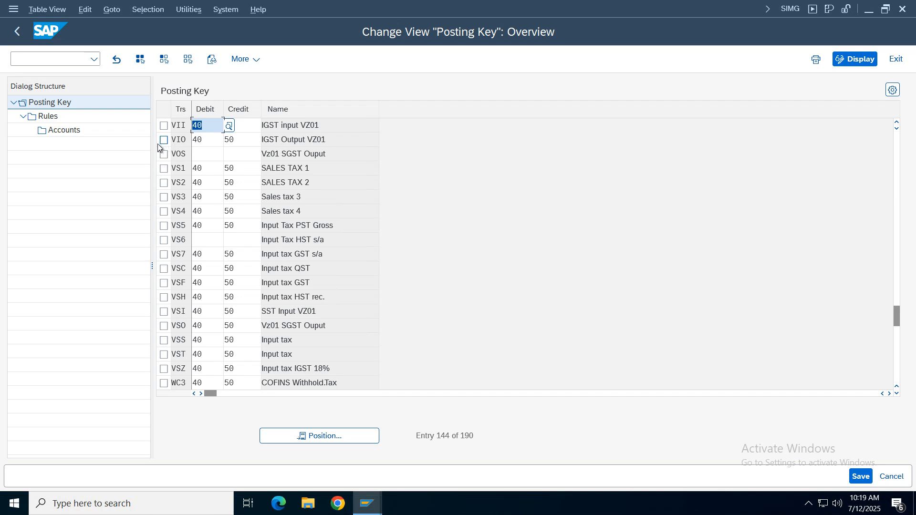
click(15, 34)
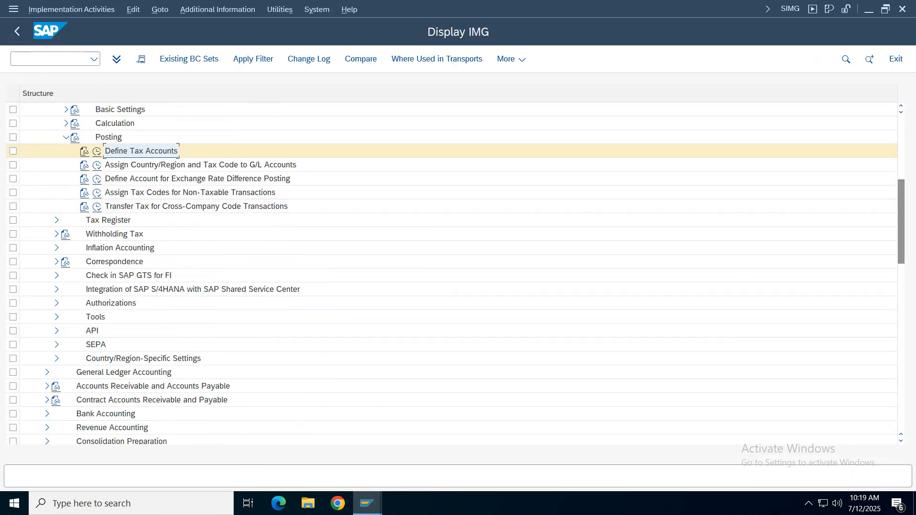
- Open the vendor invoice transaction FB60 in a new session and set its company code to VZ01
mouse_move(373, 508)
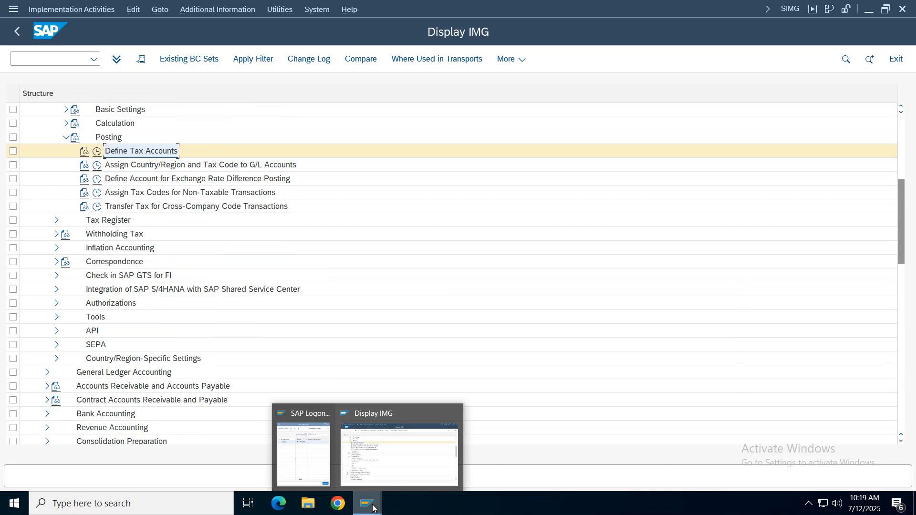
click(66, 59)
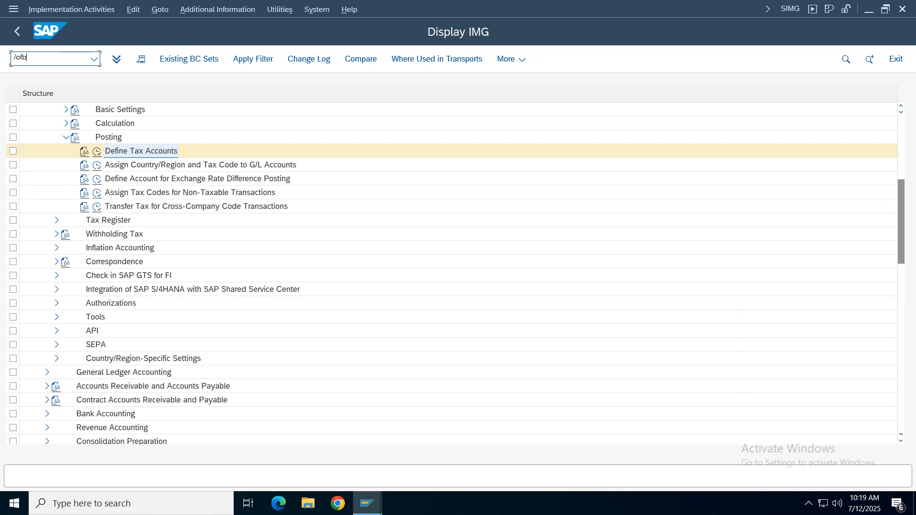
key(Return)
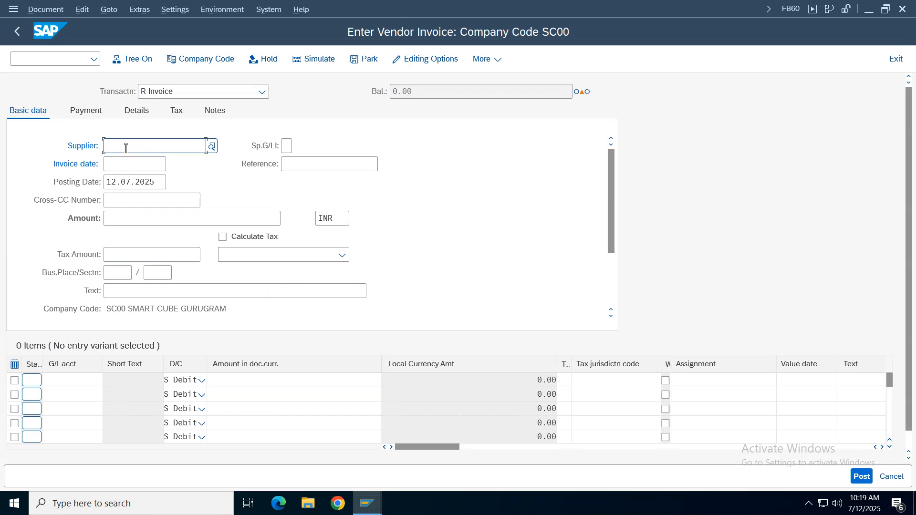
click(200, 59)
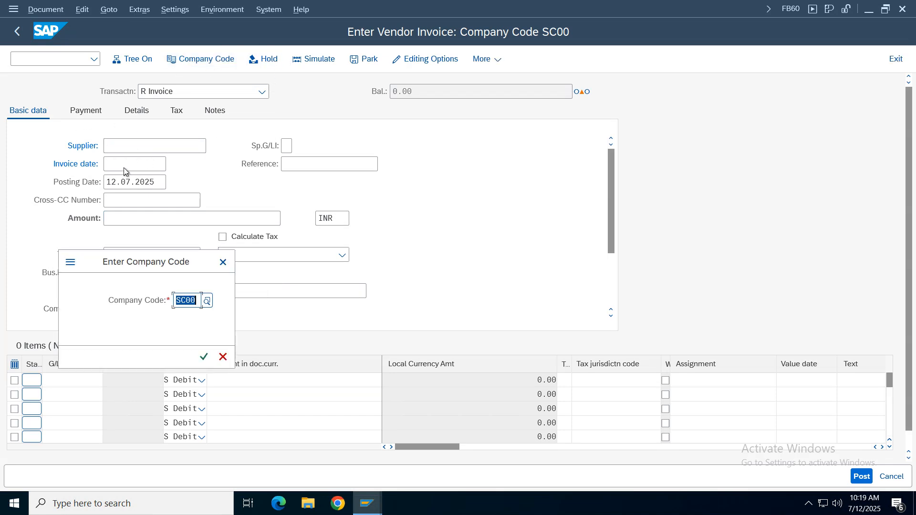
text(vz01)
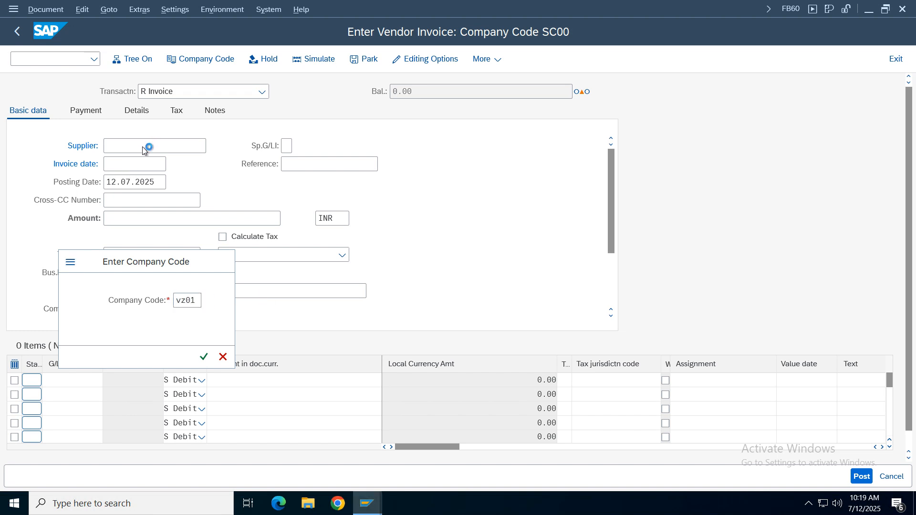
key(Return)
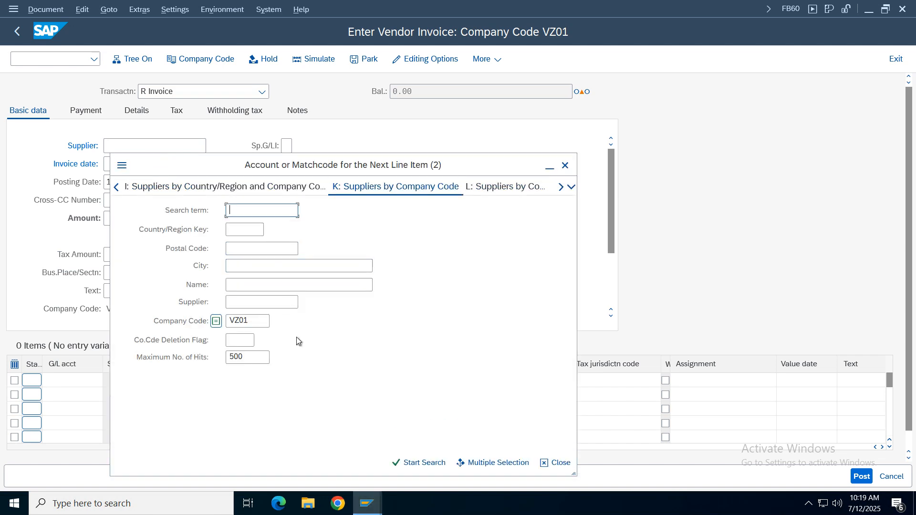
- Search the suppliers of company code VZ01 and choose GOOGLE PVT LTD as the invoice supplier
click(425, 464)
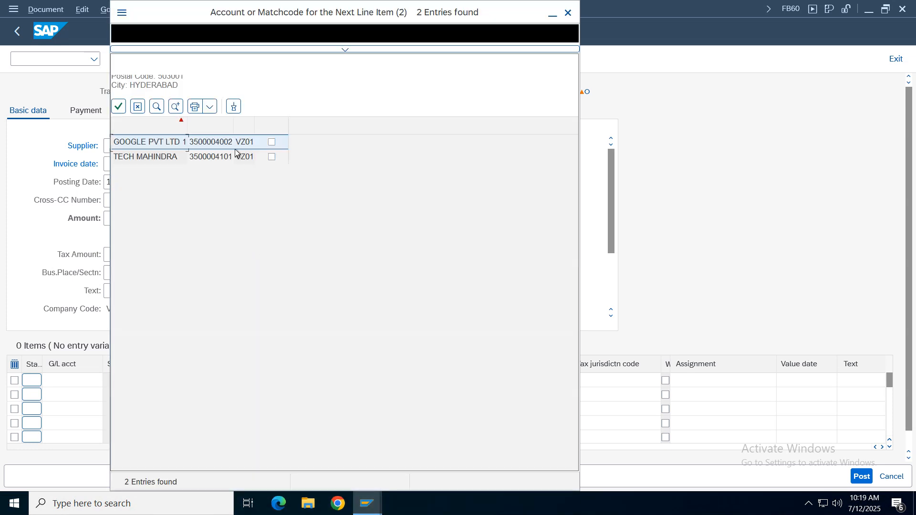
double_click(147, 146)
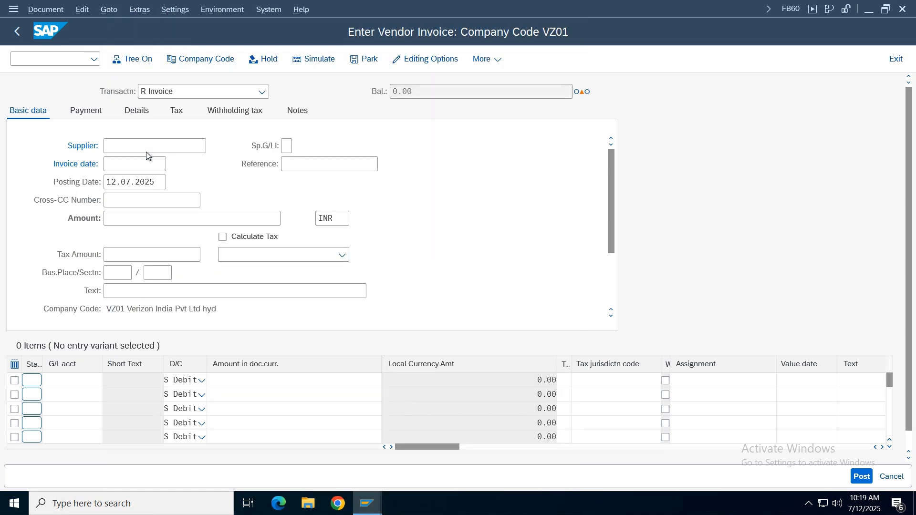
click(109, 165)
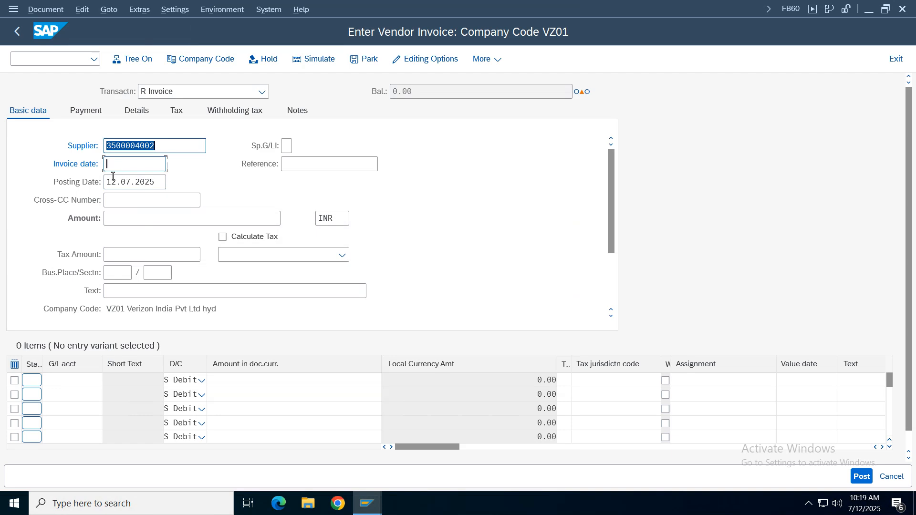
- Set the invoice date to 12.07.2025 and enter input as the invoice reference
key(Tab)
key(ctrl+c)
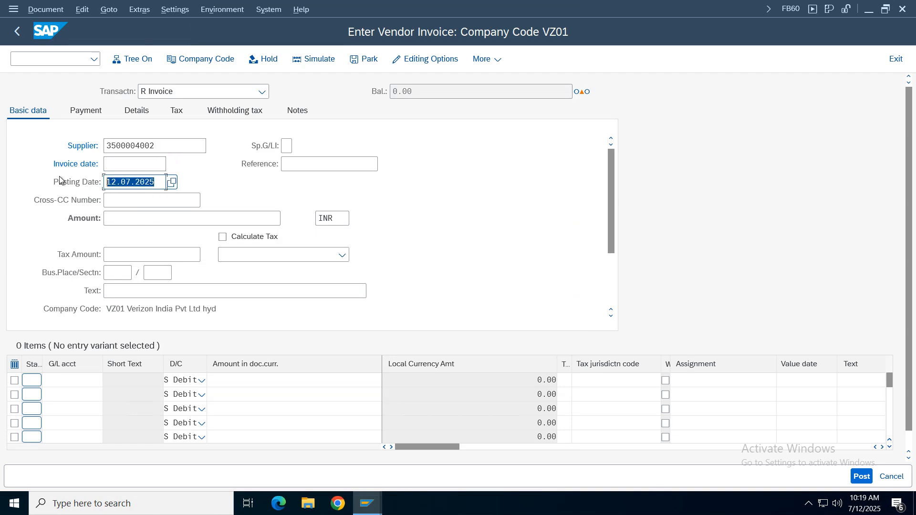
click(138, 165)
key(ctrl+v)
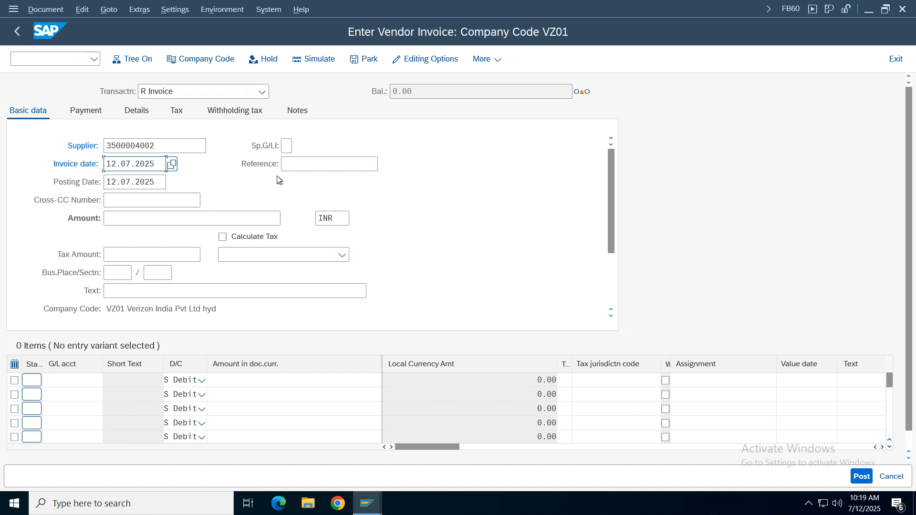
click(301, 163)
text(in)
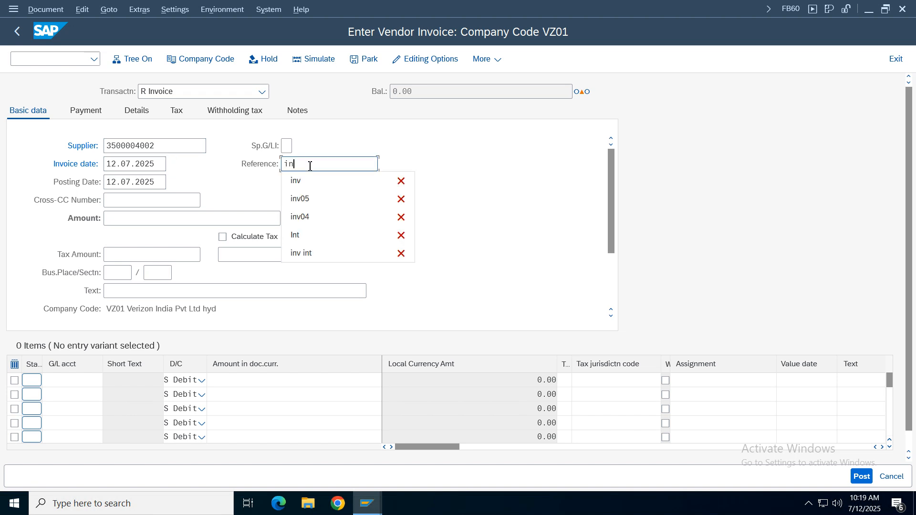
text(put)
click(137, 221)
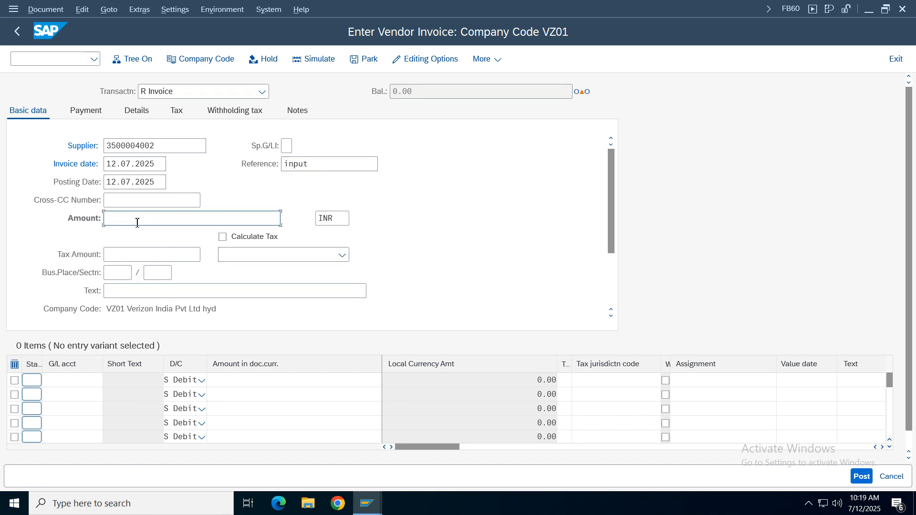
- Enter a debit line item on G/L account 3000 Rent Expenses with an amount of 1000
click(72, 381)
click(110, 381)
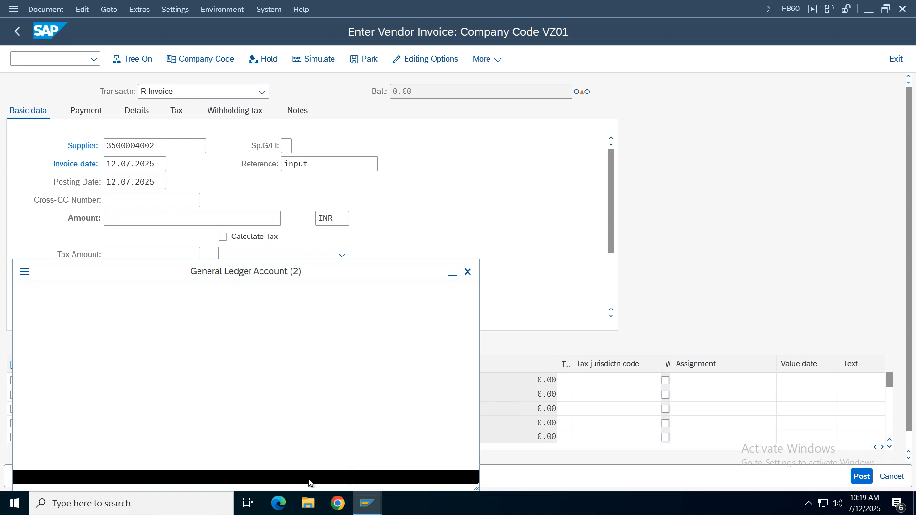
key(Return)
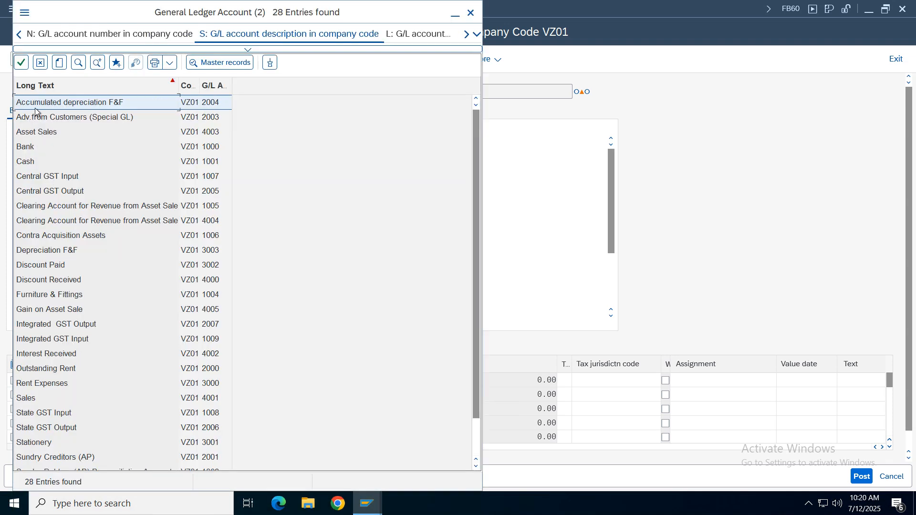
double_click(42, 385)
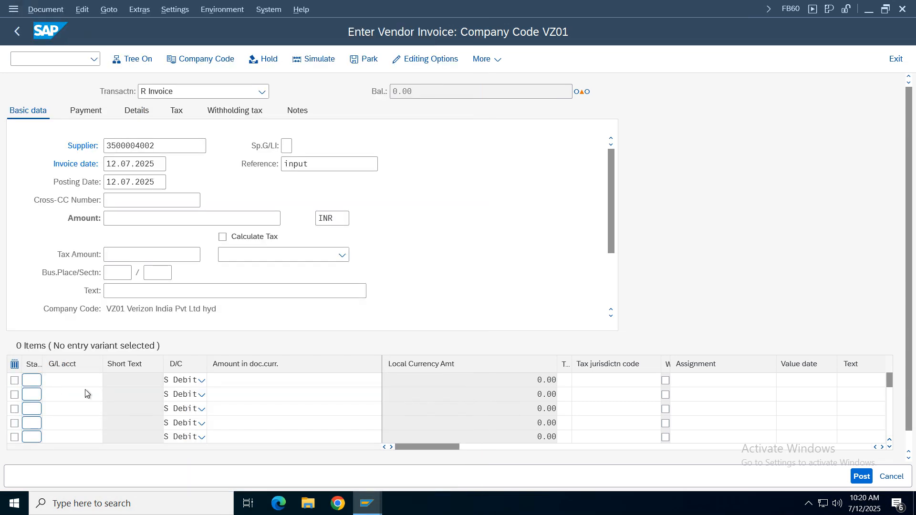
click(285, 382)
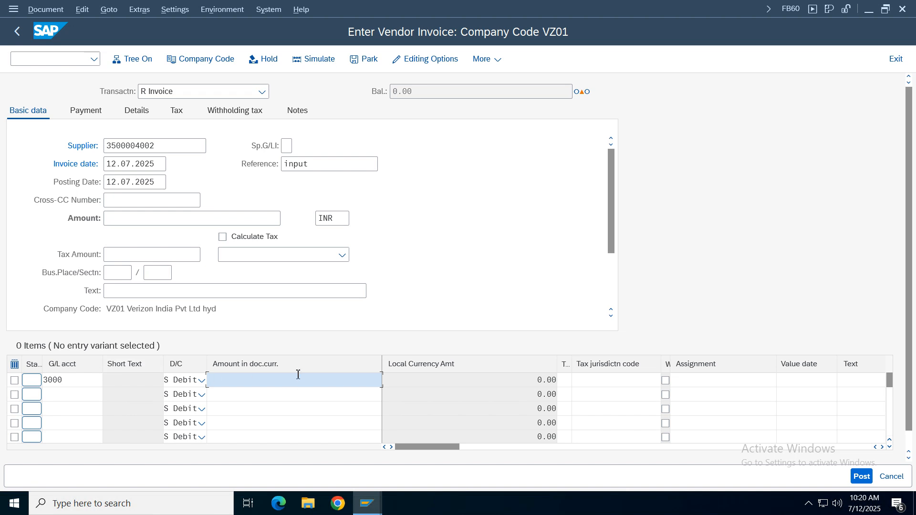
text(1000)
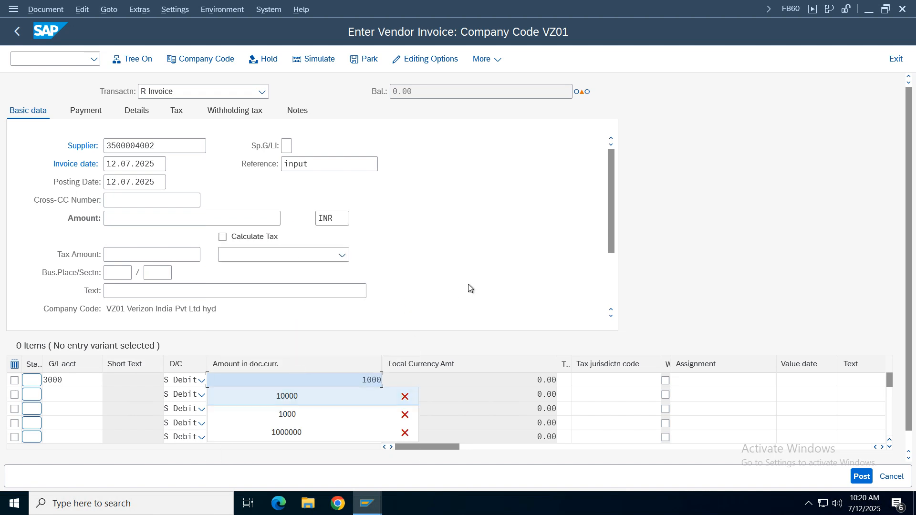
key(Escape)
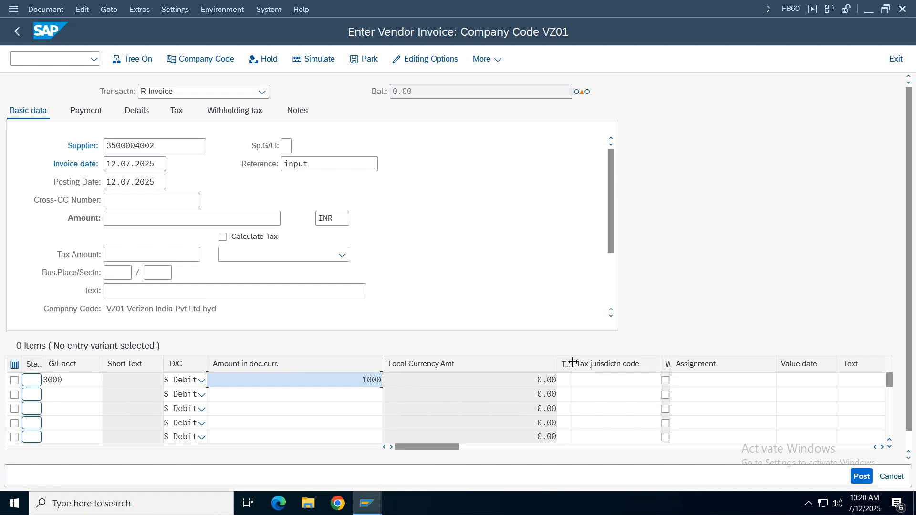
- Widen the tax code column and assign tax code V1 (IGST 12 % VZ01 Input Tax) to the rent expenses line
drag(572, 364, 612, 363)
click(589, 381)
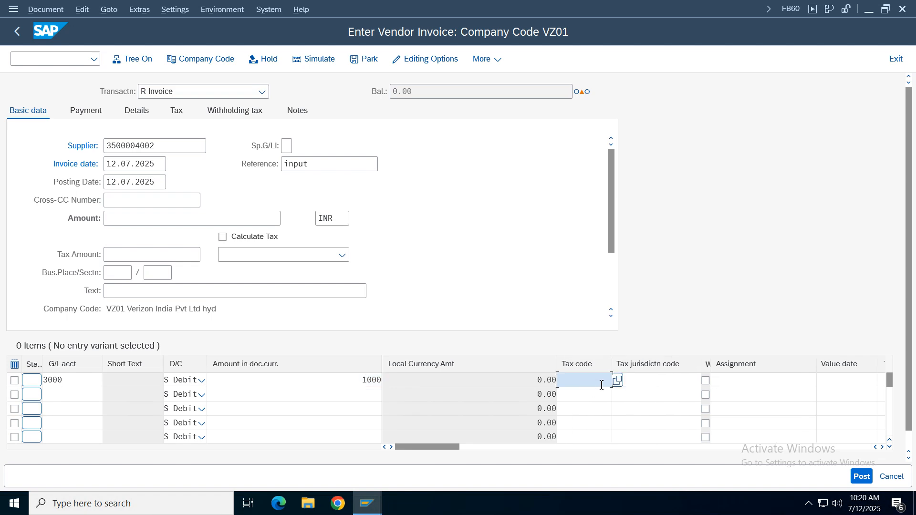
key(F4)
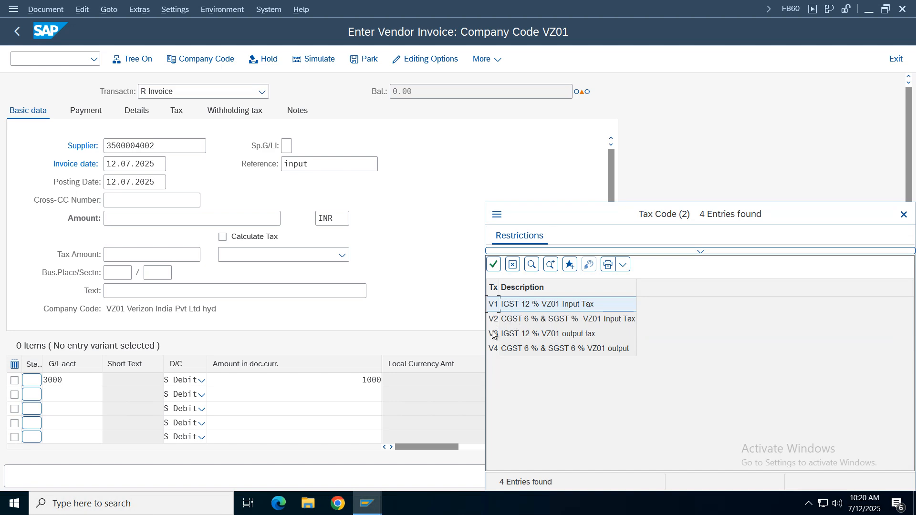
click(511, 309)
double_click(511, 309)
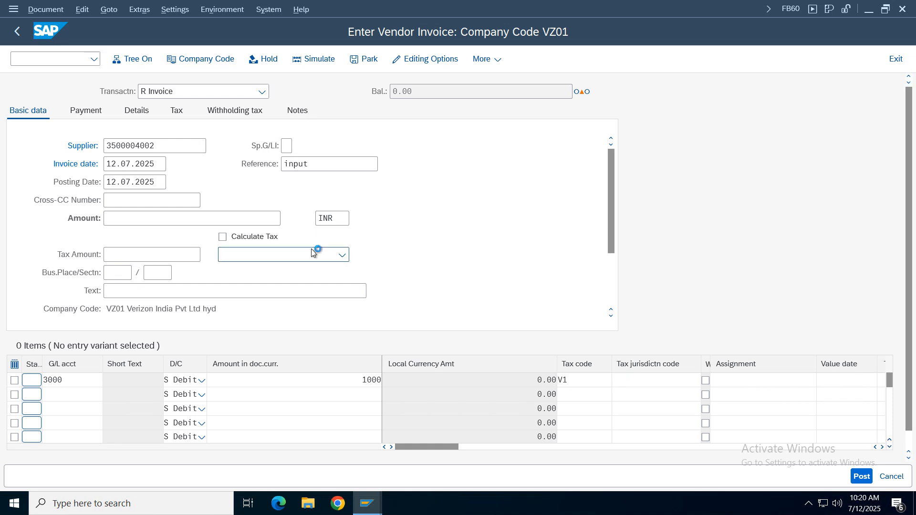
- Assign cost center 100100 to the rent expenses line item and return to the invoice entry
key(Return)
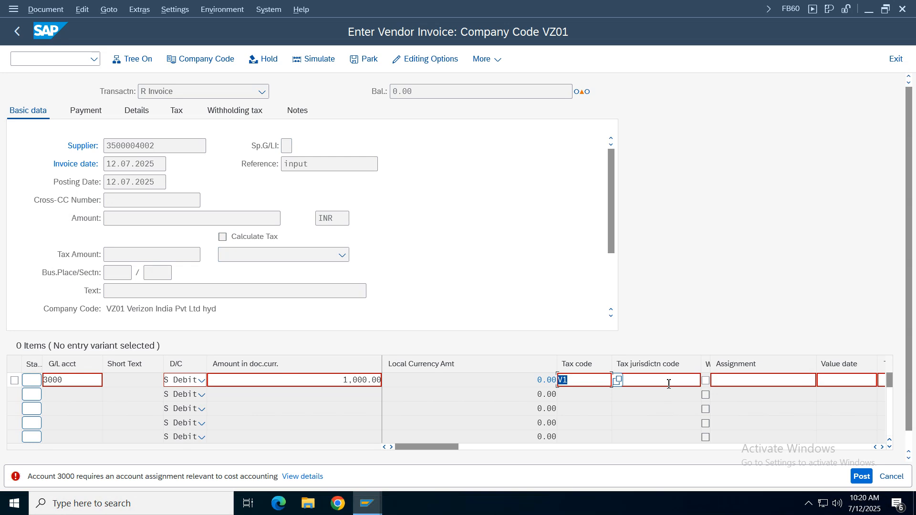
key(Return)
click(125, 218)
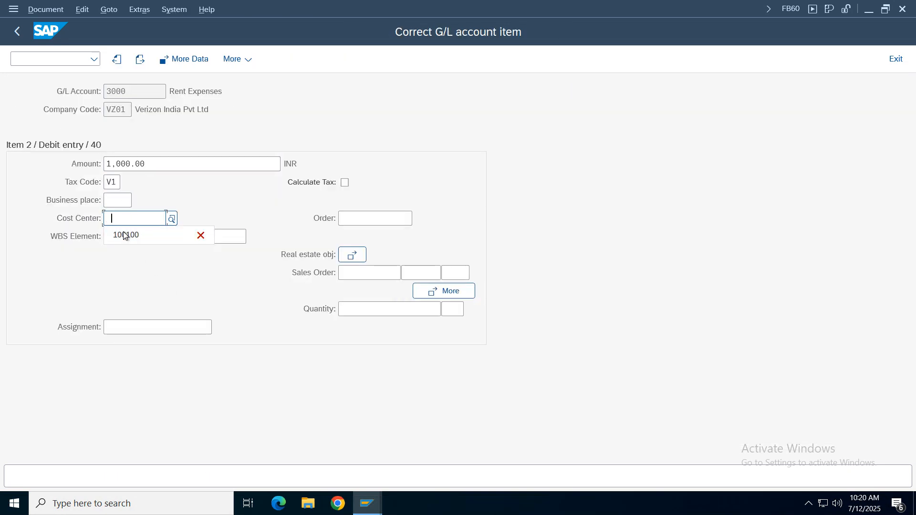
click(125, 235)
click(17, 32)
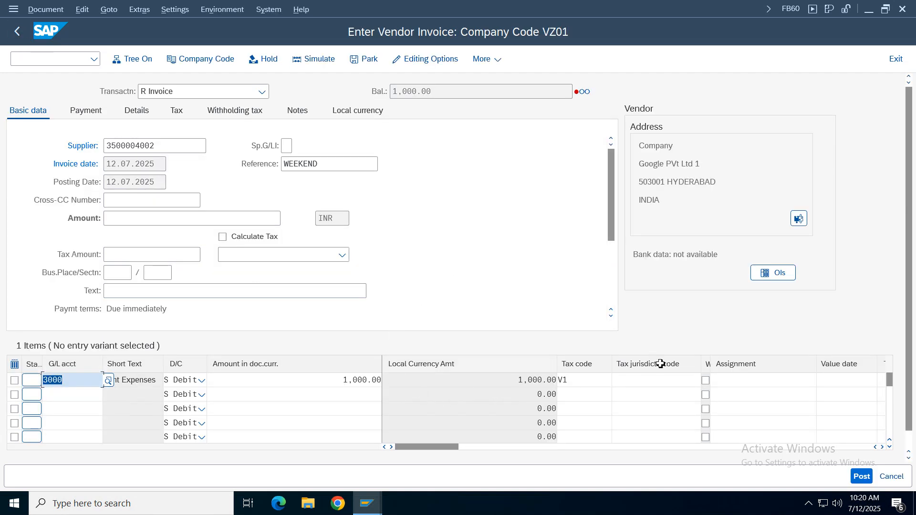
- Turn on tax calculation for the invoice with tax code V1 (IGST 12 % VZ01 Input Tax)
click(222, 237)
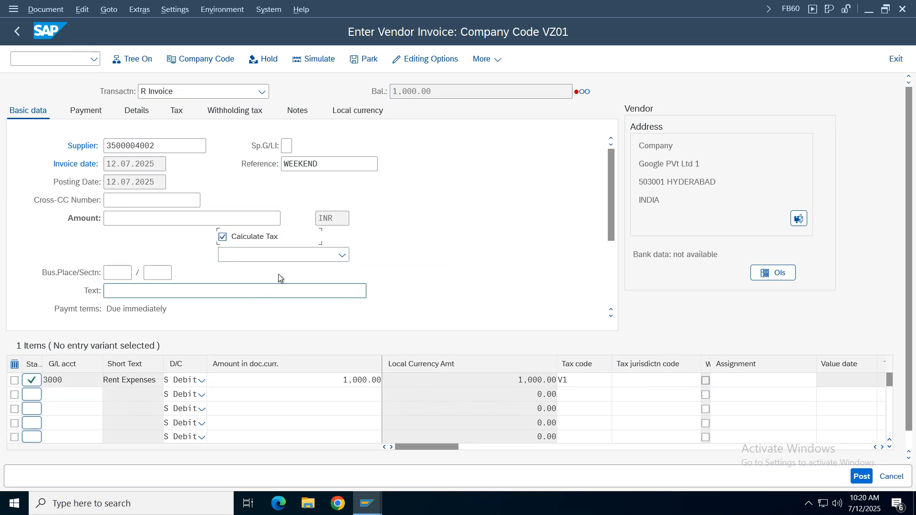
click(342, 255)
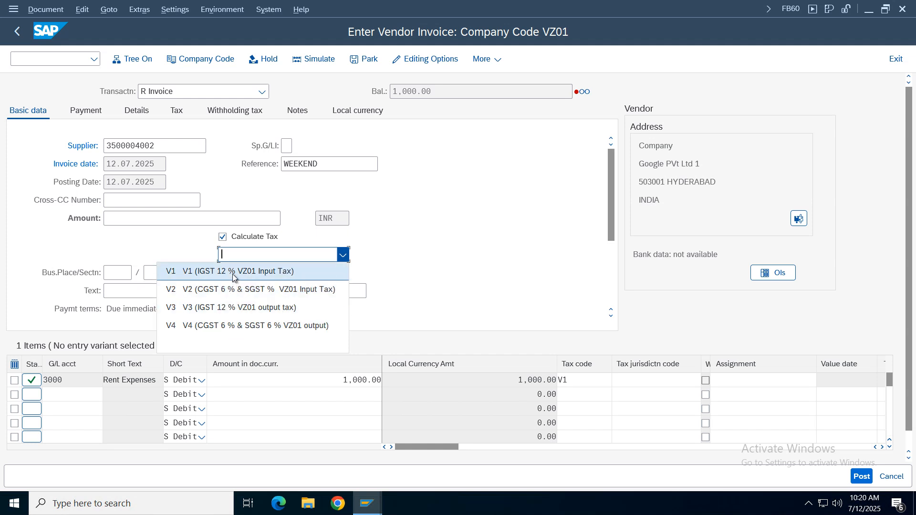
click(233, 272)
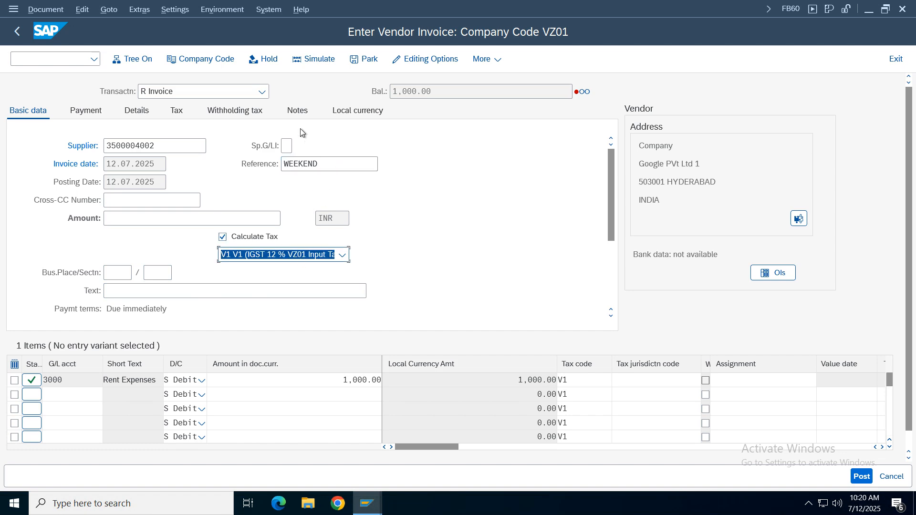
- Set the invoice amount in the basic data to 1000 INR and simulate the posting
click(312, 62)
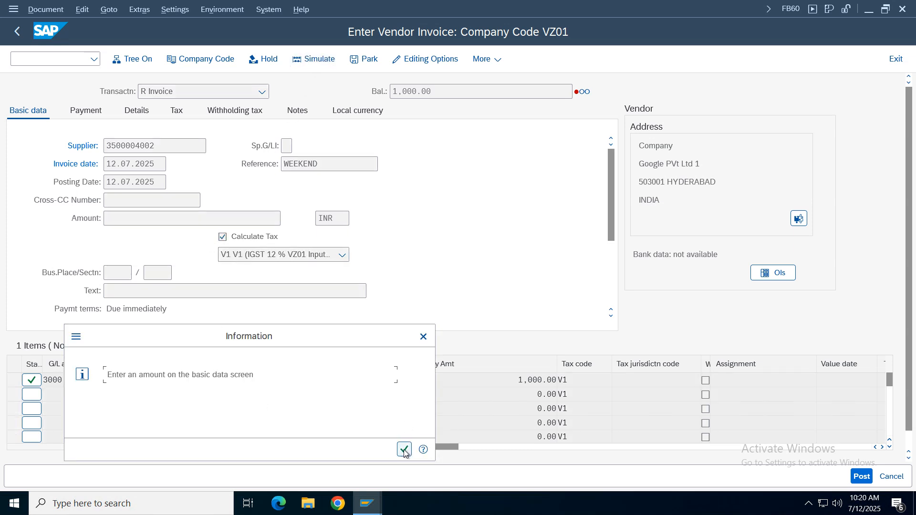
click(404, 450)
click(138, 218)
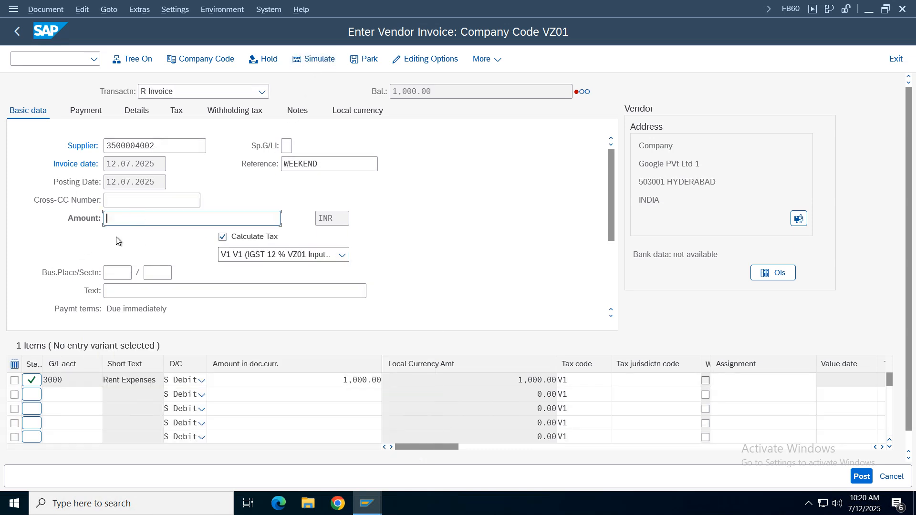
text(1000)
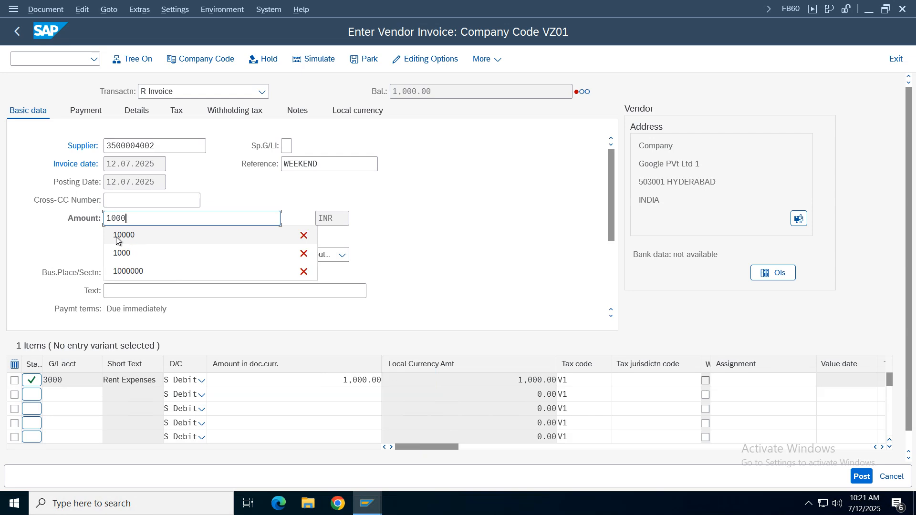
key(Return)
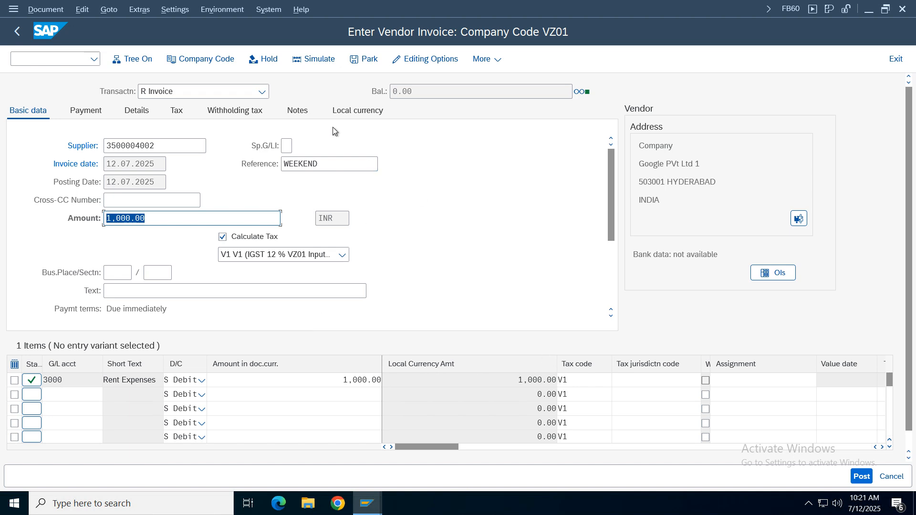
click(317, 64)
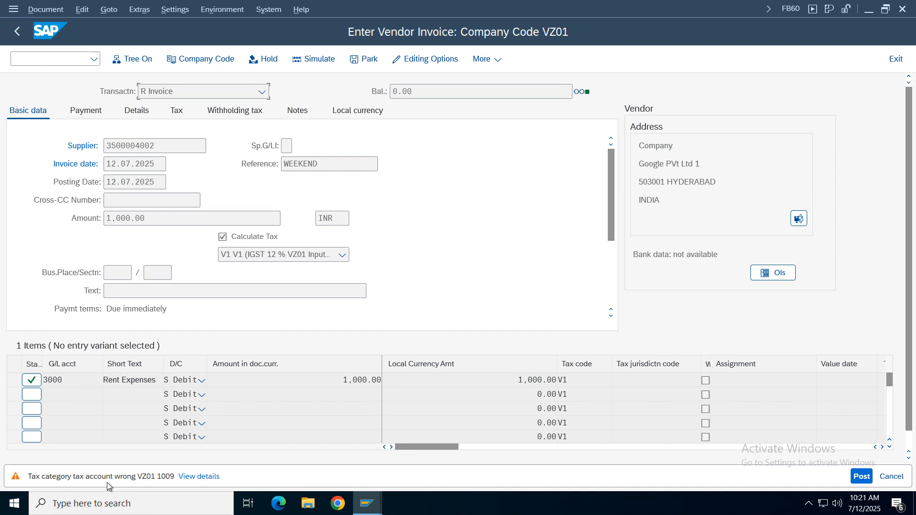
- Open the details of the tax category warning, read the diagnosis on the G/L account, and close the help
click(189, 478)
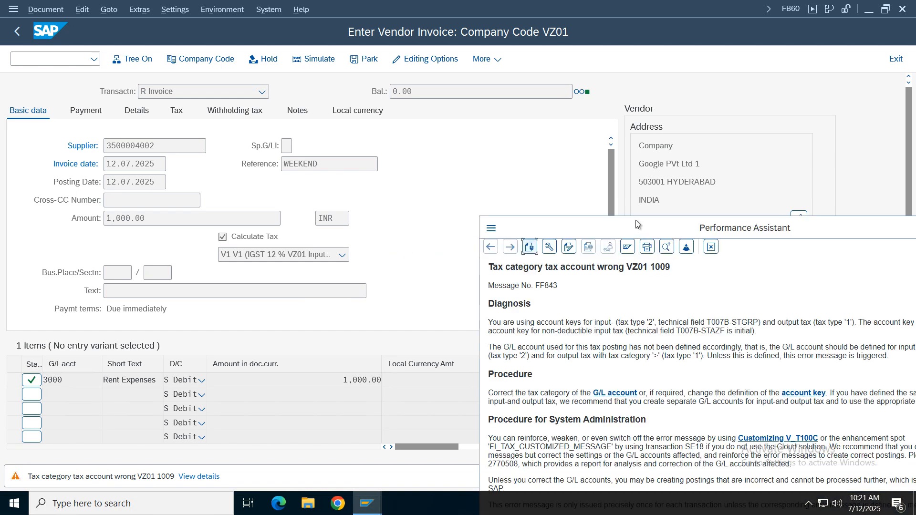
drag(636, 220, 458, 113)
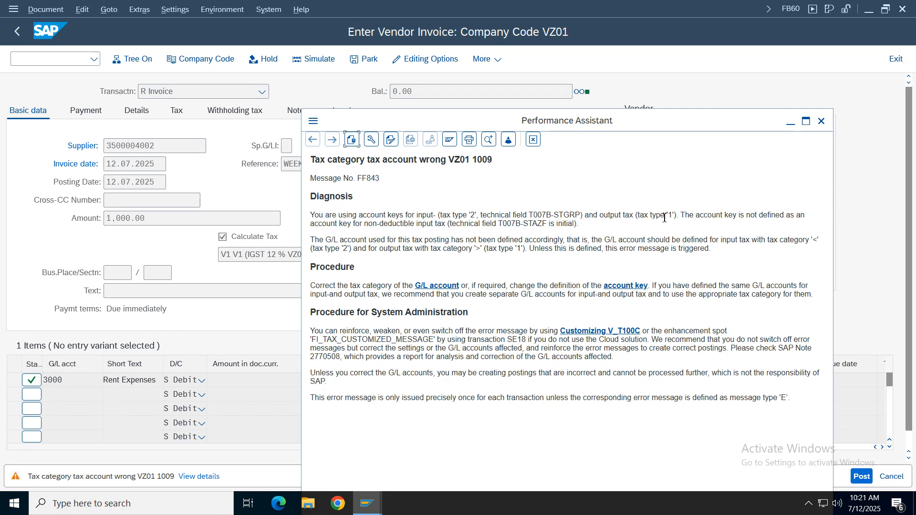
drag(737, 216, 732, 216)
drag(605, 243, 682, 243)
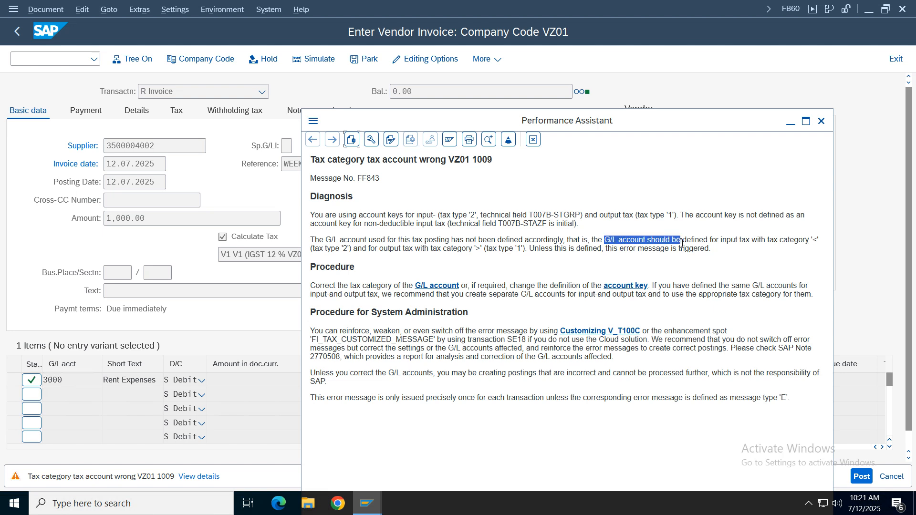
click(771, 244)
click(533, 140)
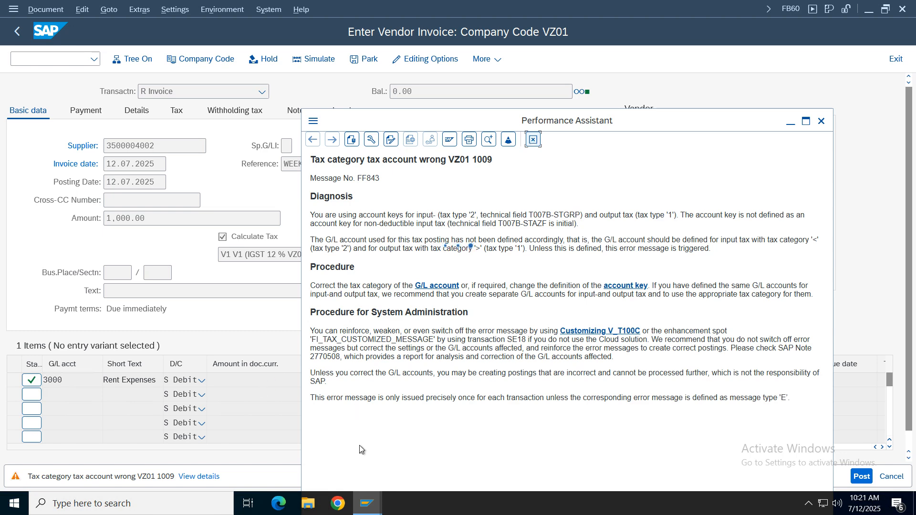
- Switch to the IMG session and open the G/L account maintenance transaction FS00 in a new session
click(368, 503)
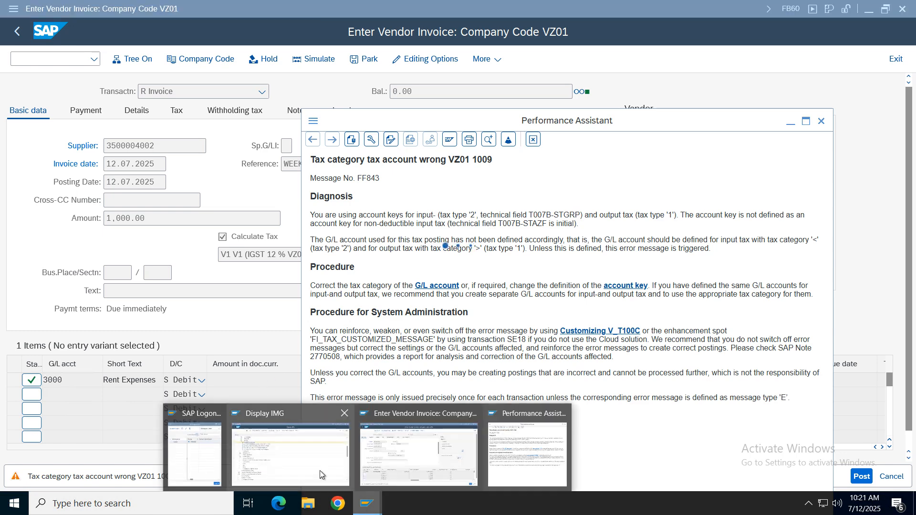
click(321, 434)
click(14, 9)
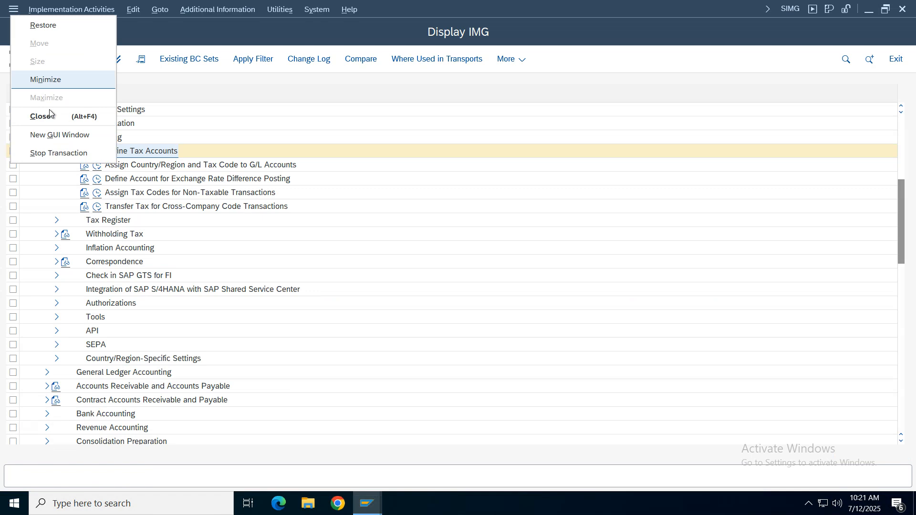
click(51, 136)
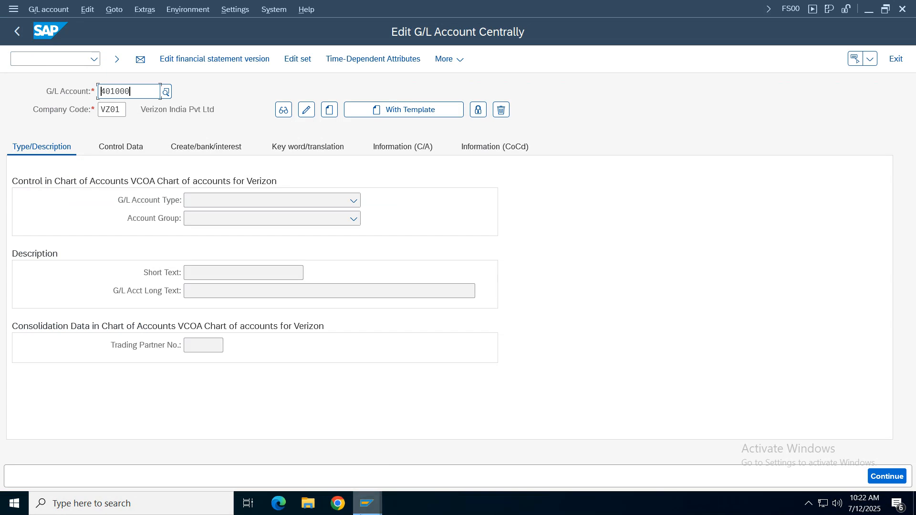
- Display G/L account 1009 in company code VZ01 and review its short and long texts
mouse_move(381, 500)
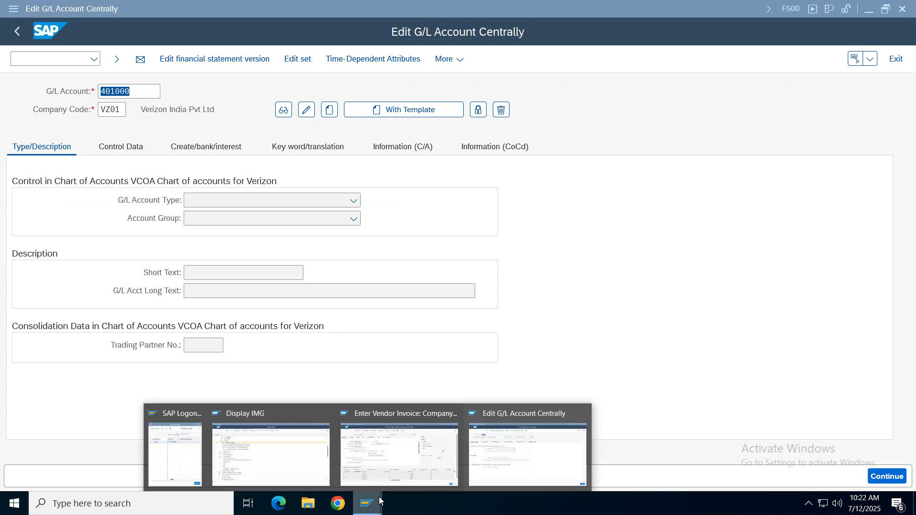
click(412, 463)
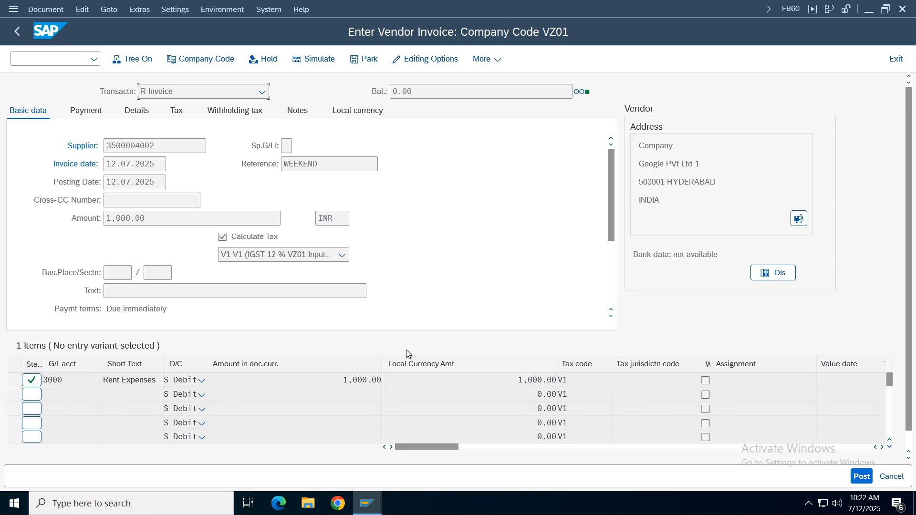
key(alt+Tab)
text(1009)
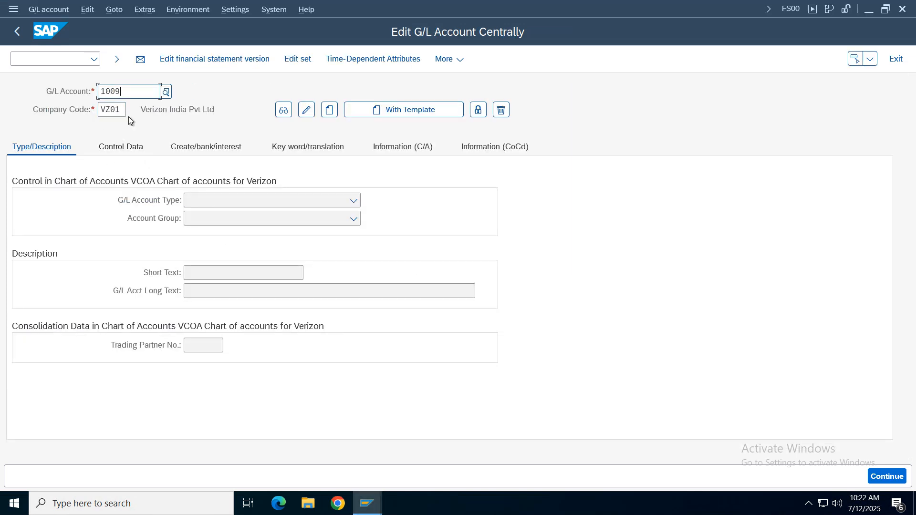
key(Return)
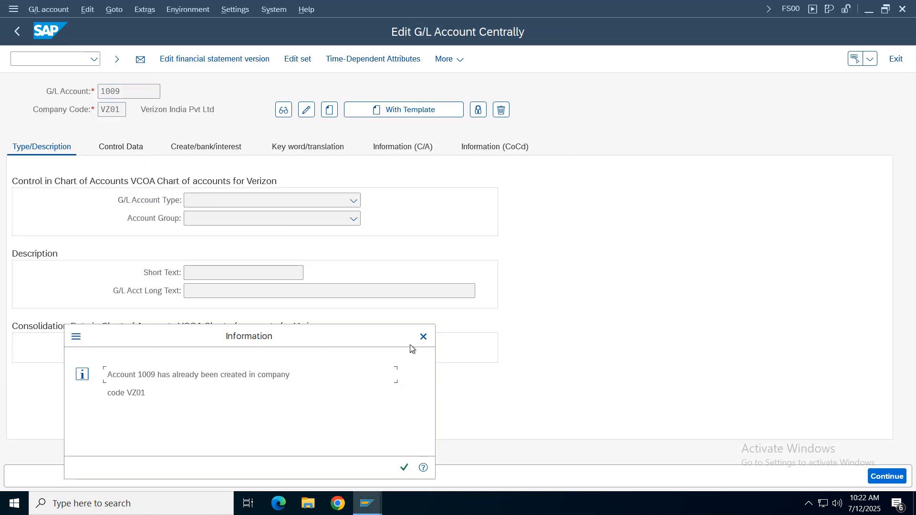
click(423, 335)
click(284, 109)
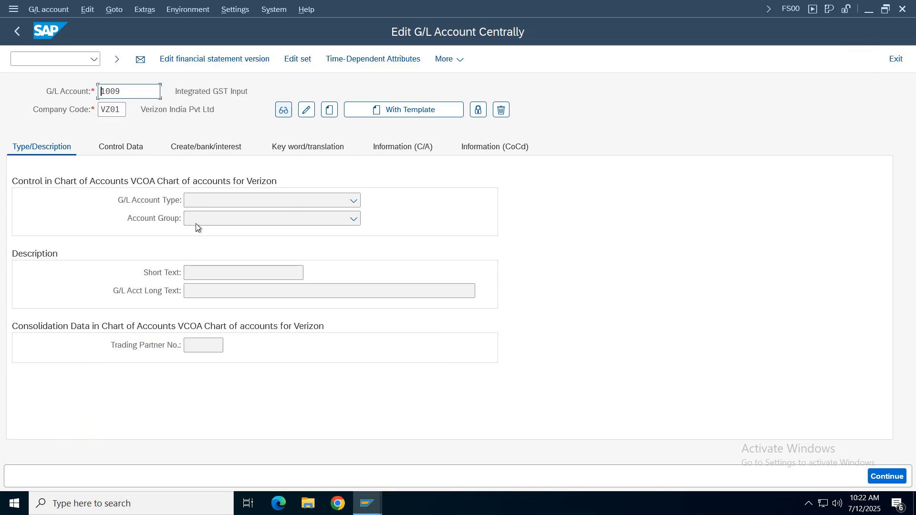
drag(297, 273, 186, 304)
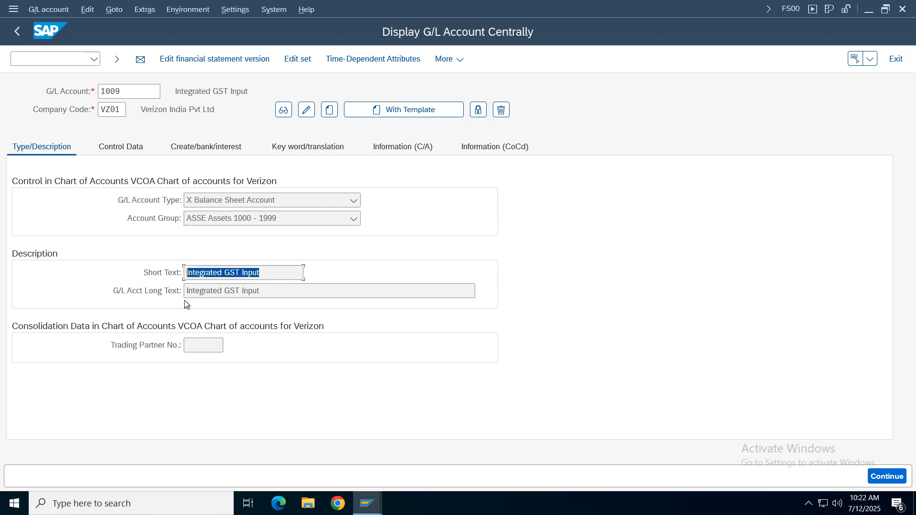
drag(268, 293, 72, 278)
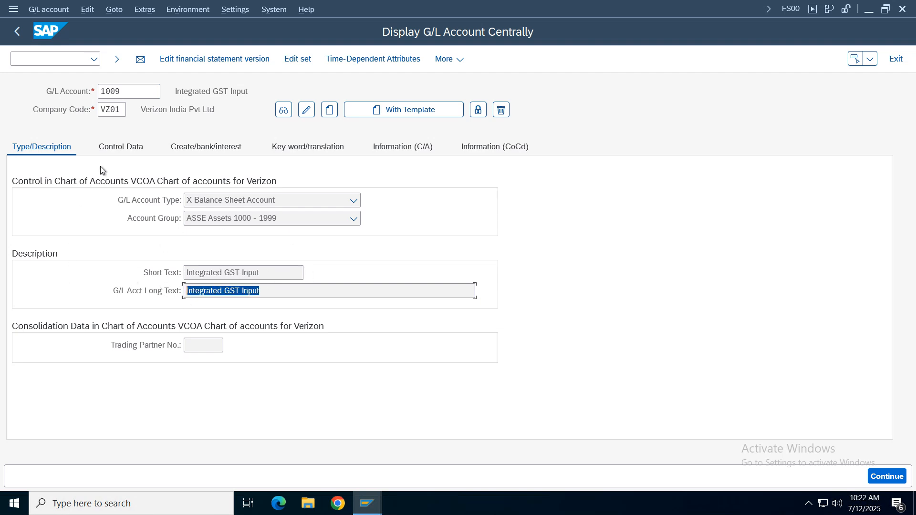
- In the control data of account 1009, set the tax category to < (Input Tax Account), allow posting without tax, and save the account
click(117, 148)
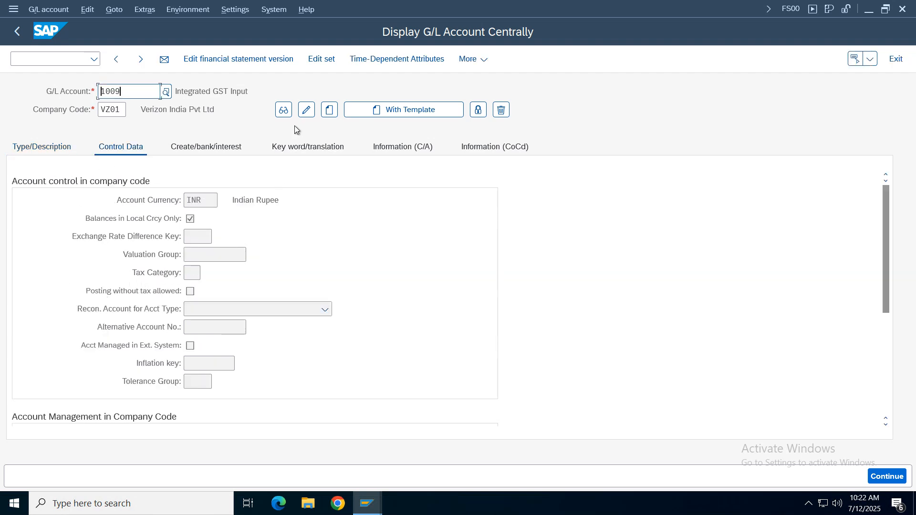
click(306, 109)
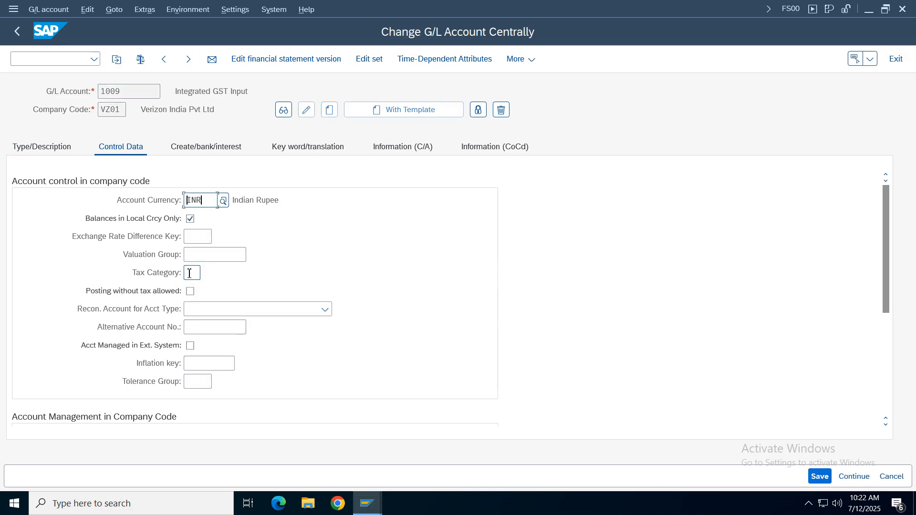
click(189, 274)
key(F4)
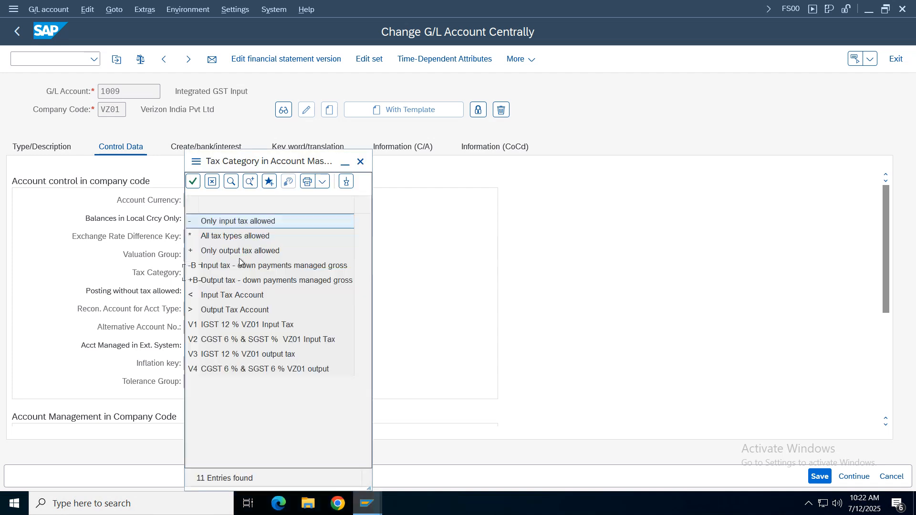
click(221, 272)
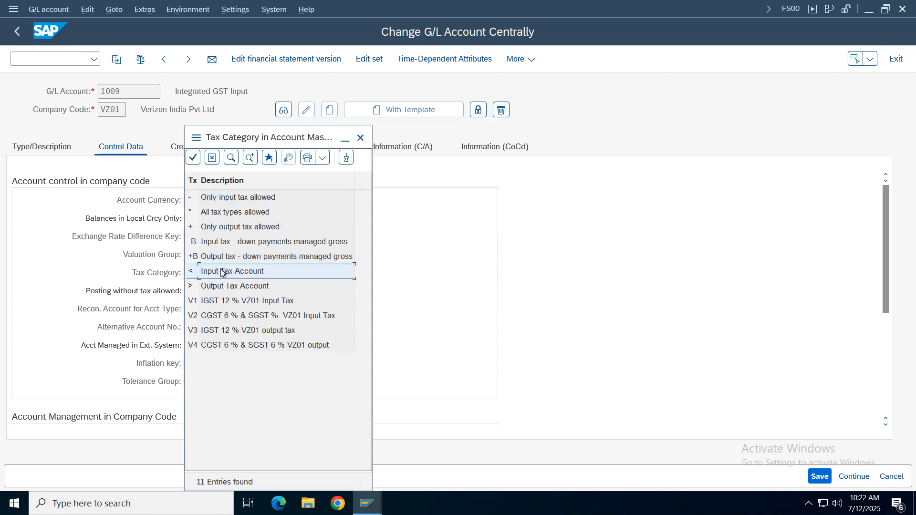
click(217, 216)
double_click(225, 276)
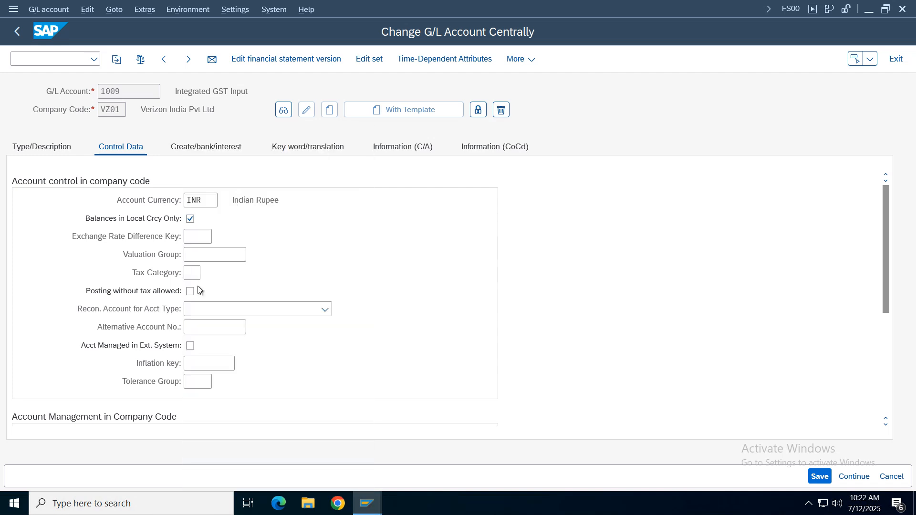
drag(260, 90, 159, 124)
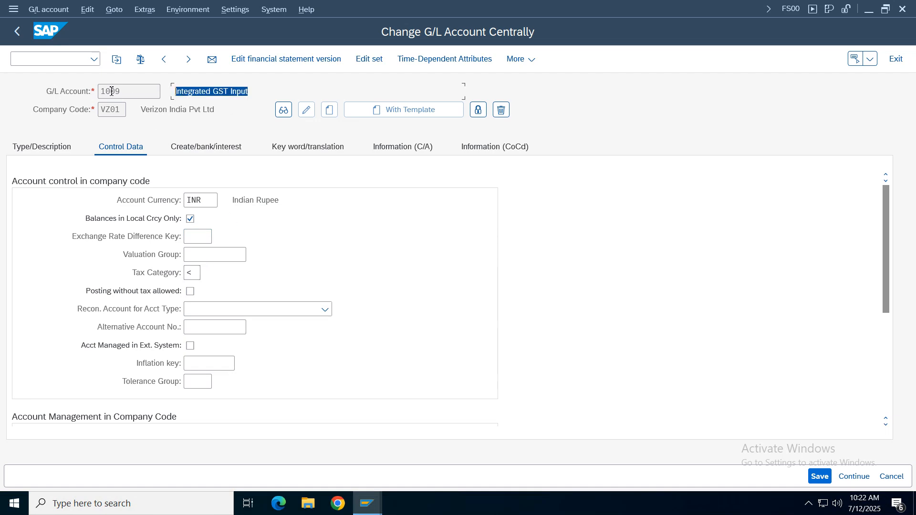
key(Return)
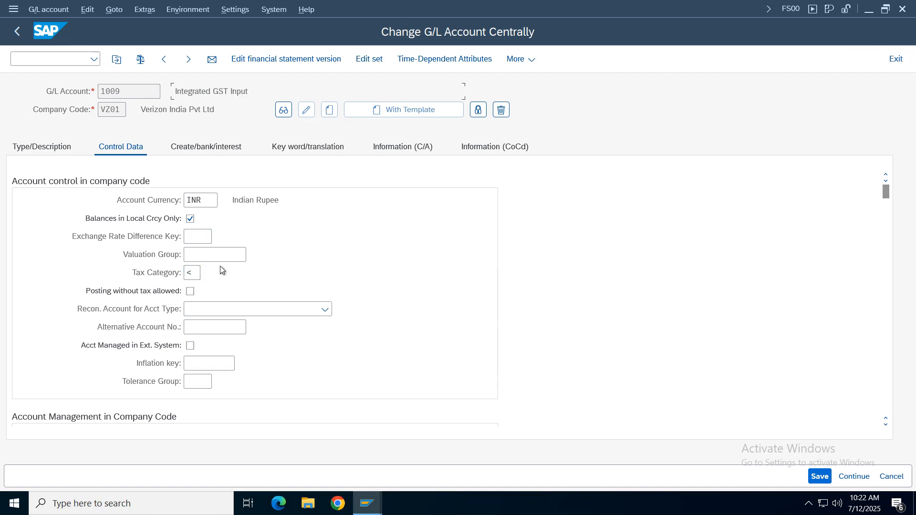
click(190, 291)
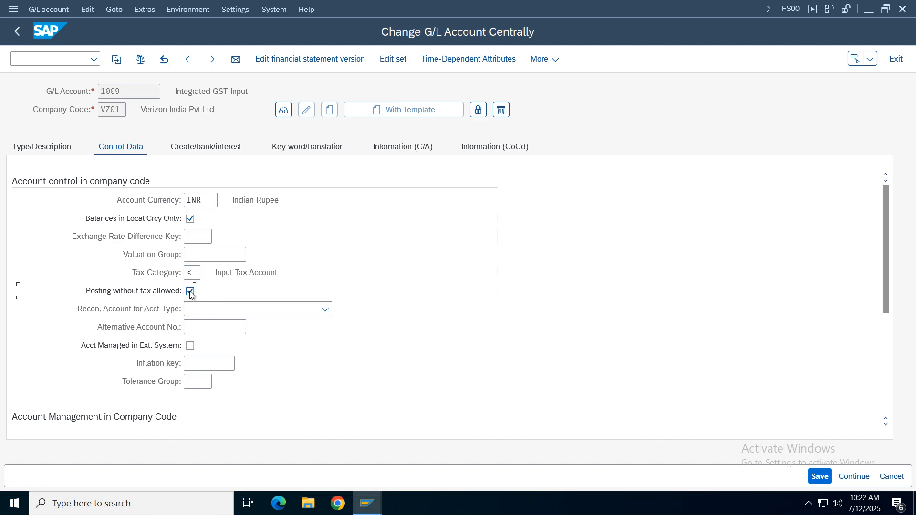
click(819, 476)
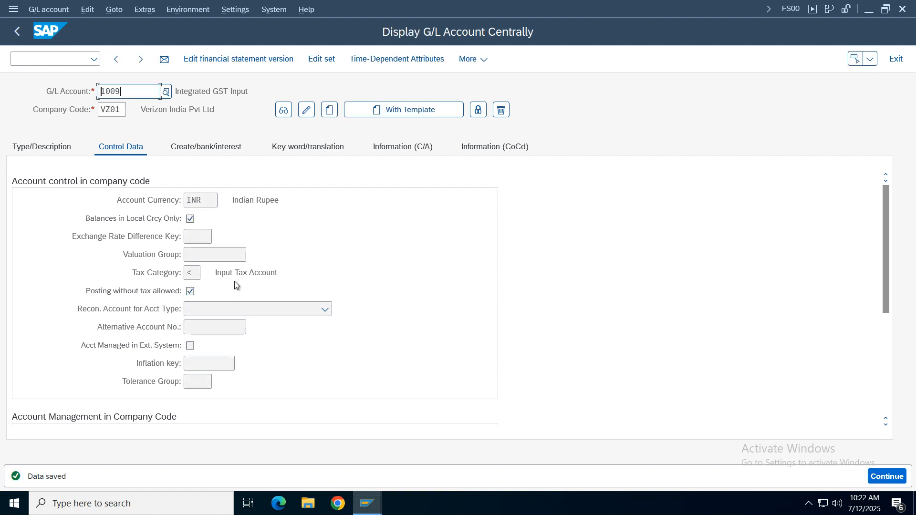
- Switch back to the vendor invoice session, simulate the document, and return from the overview to the invoice entry
click(380, 514)
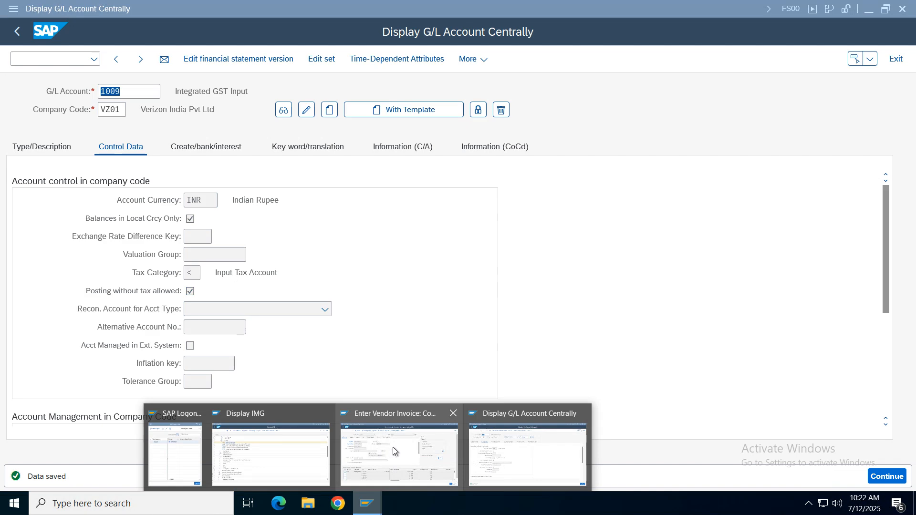
click(446, 456)
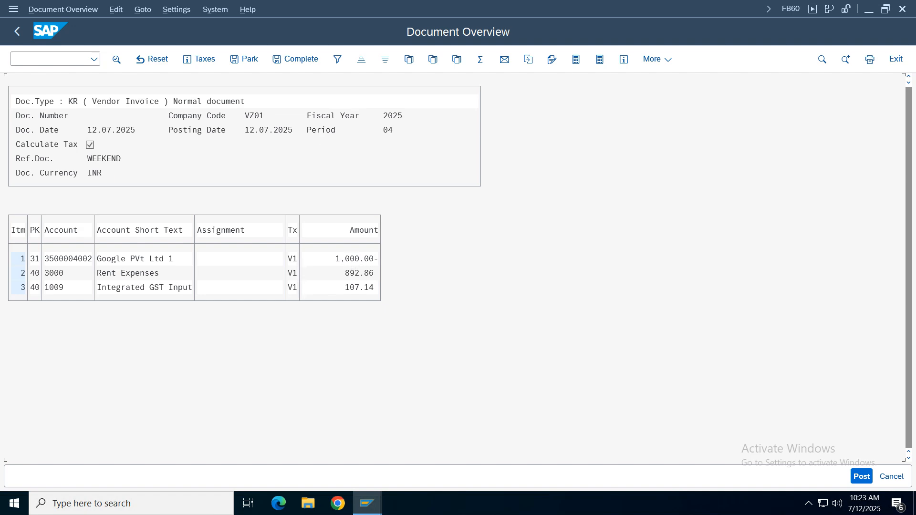
click(17, 30)
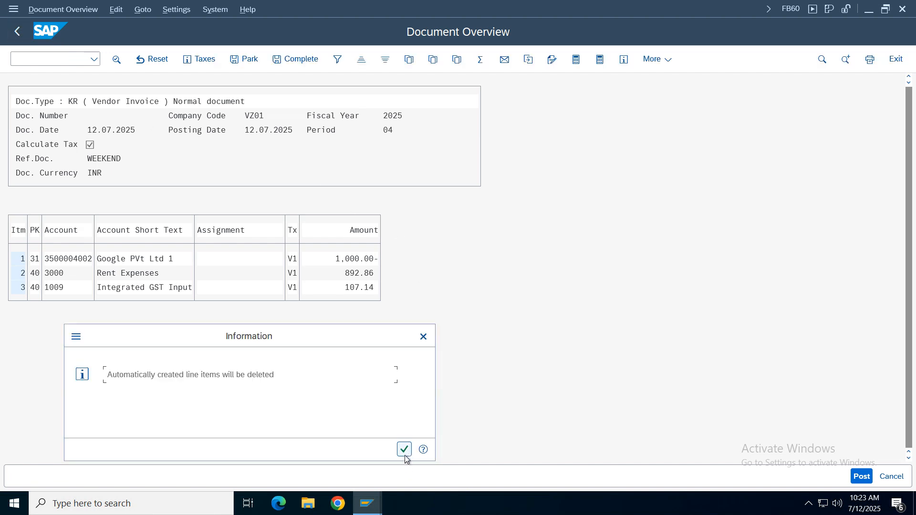
click(405, 455)
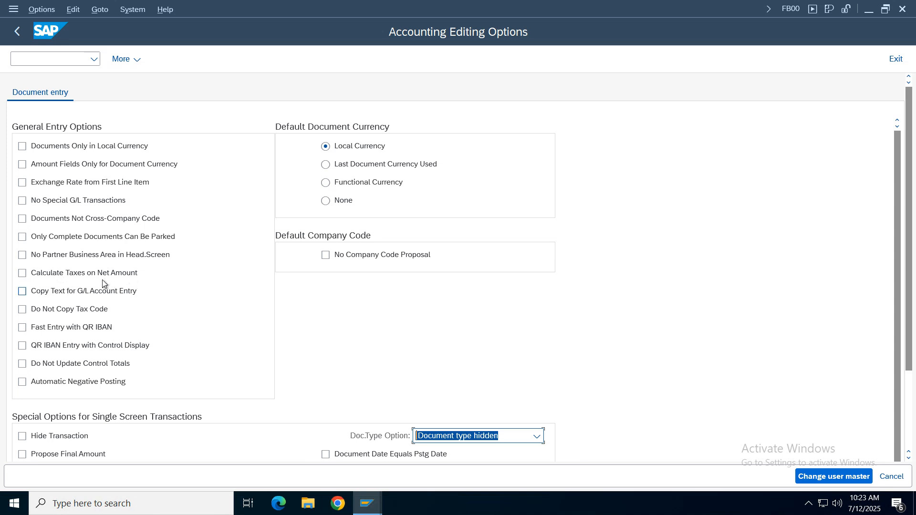
- Enable Calculate Taxes on Net Amount in the accounting editing options, store it in the user master, and return to the invoice
click(22, 275)
click(832, 477)
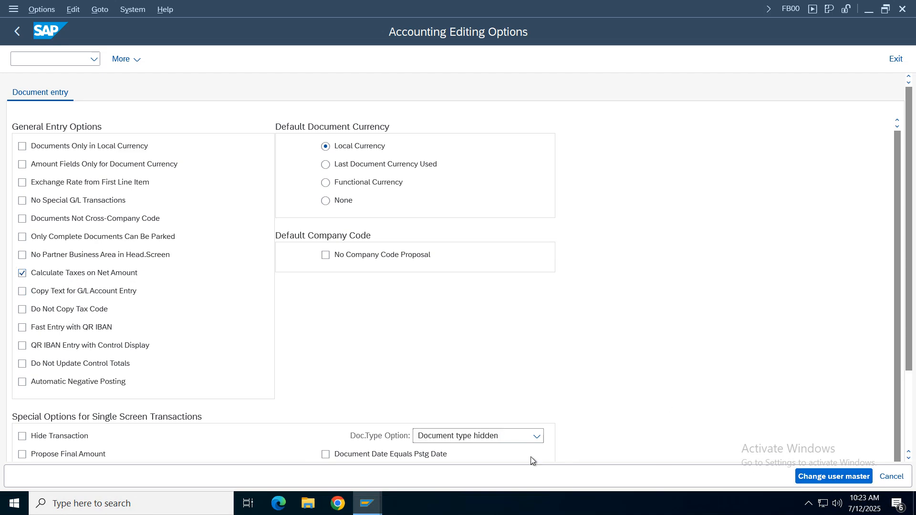
click(16, 33)
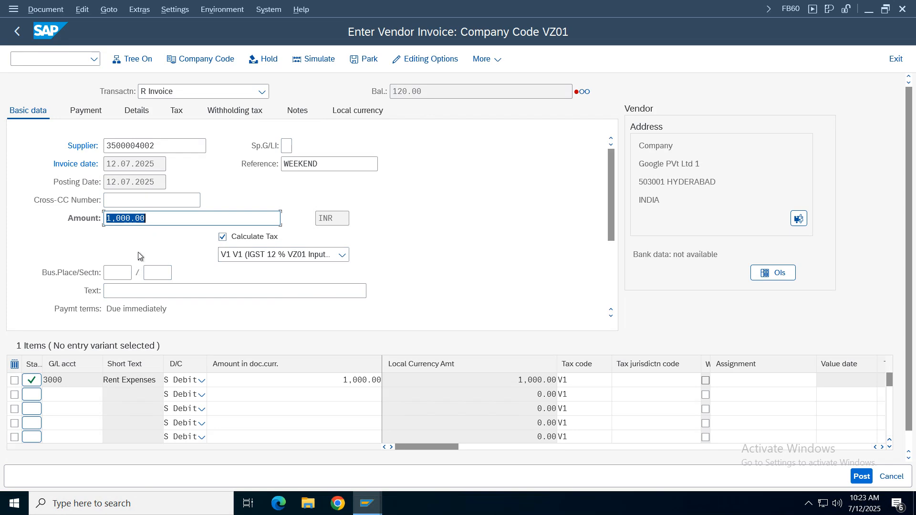
- Set the invoice amount in the basic data to 1120 INR
key(BackSpace)
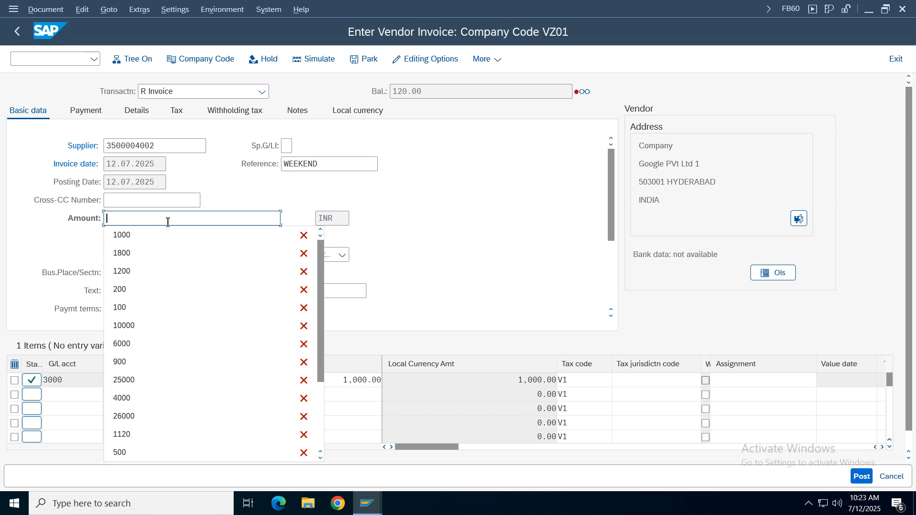
key(Return)
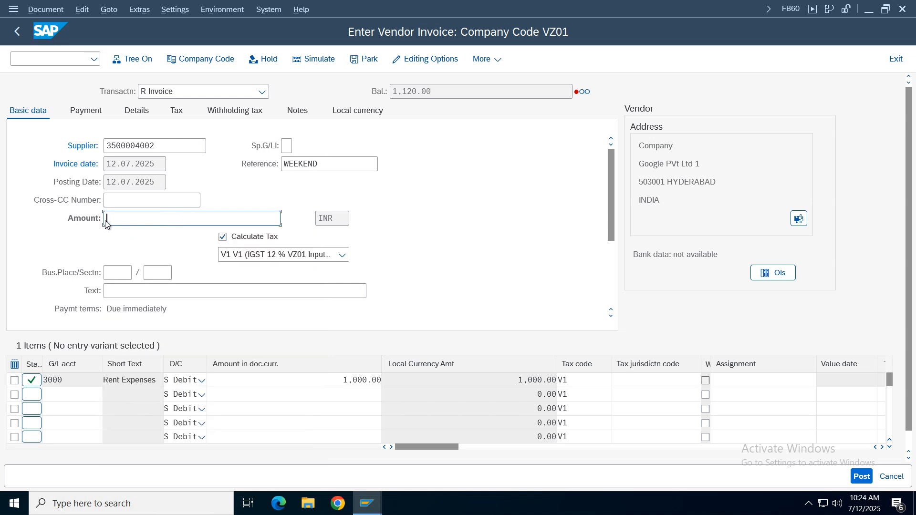
text(112)
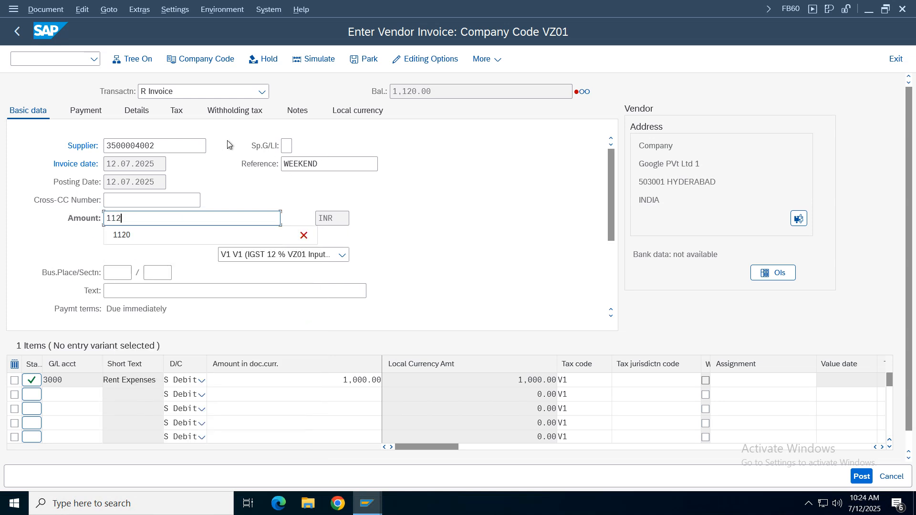
drag(445, 93, 315, 93)
click(137, 218)
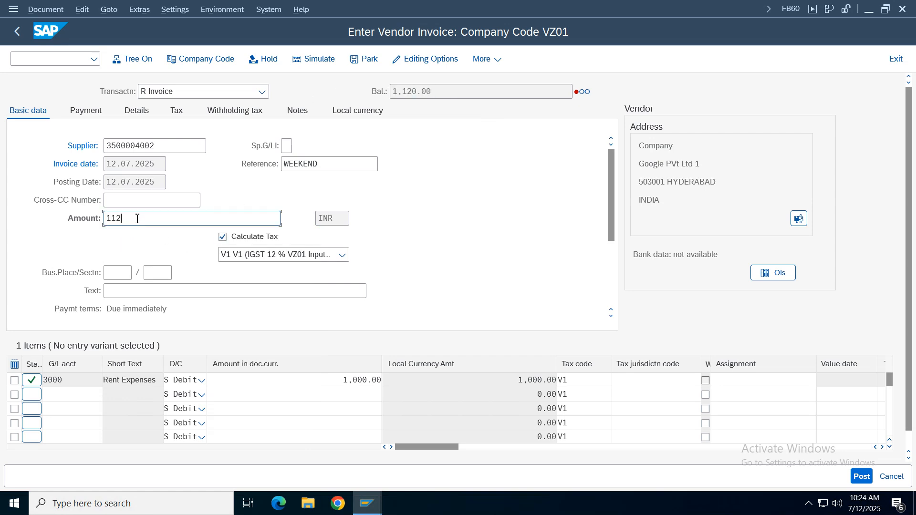
text(0)
key(Return)
- Simulate the invoice, check the rent expense and GST input line items, and return to the invoice entry
click(320, 59)
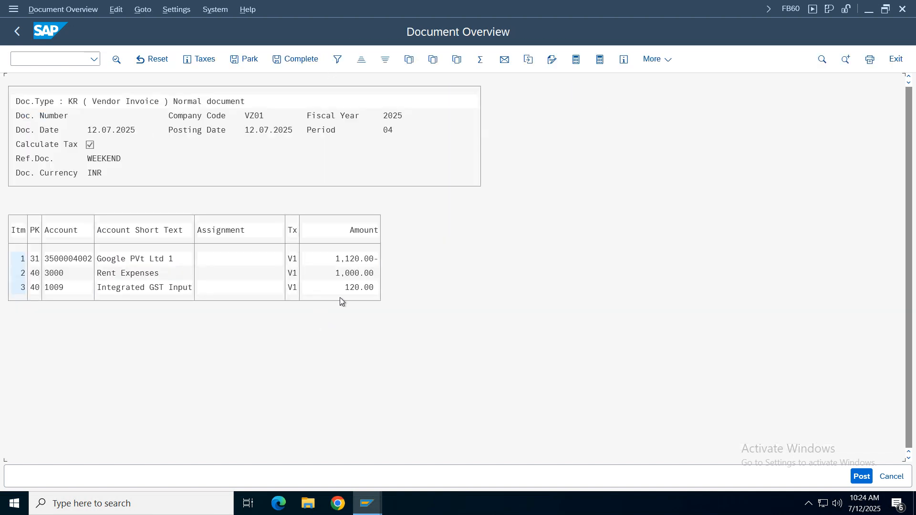
click(345, 273)
click(361, 288)
click(17, 31)
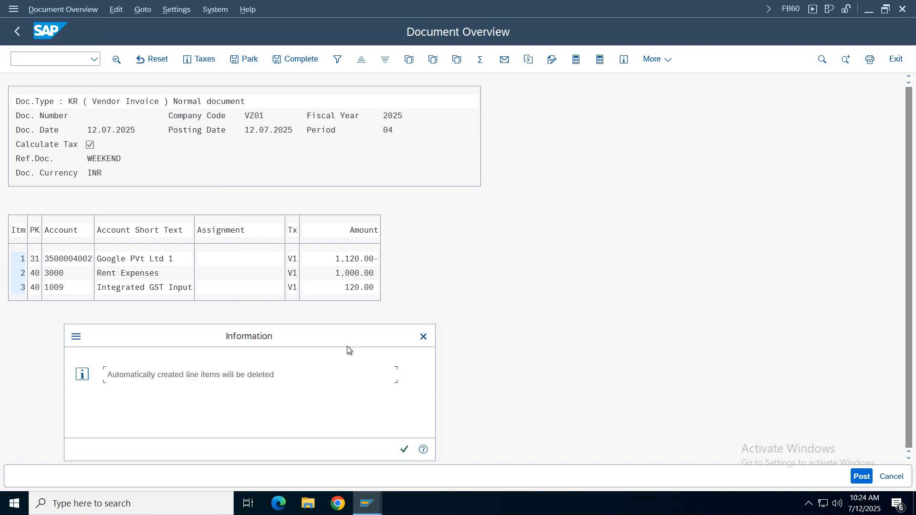
click(410, 455)
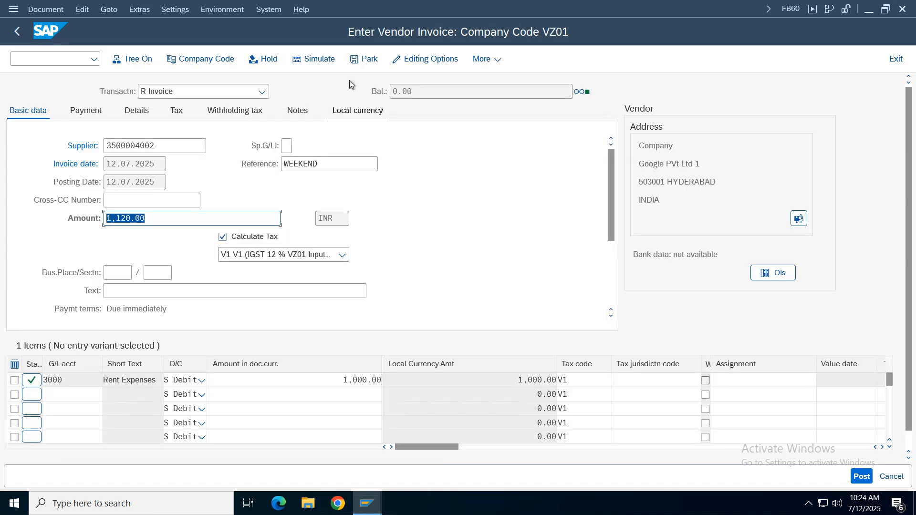
- Review the net-amount tax setting in the editing options and read the long text of the options message
click(424, 59)
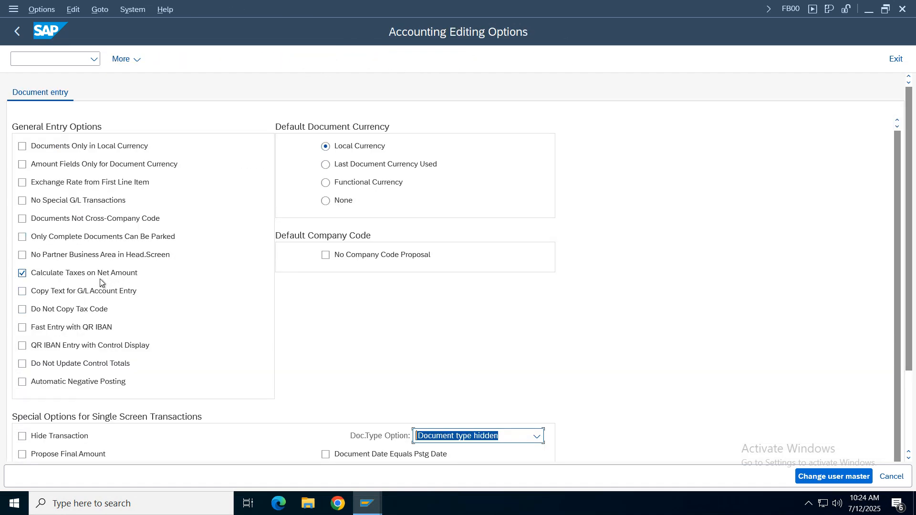
click(17, 37)
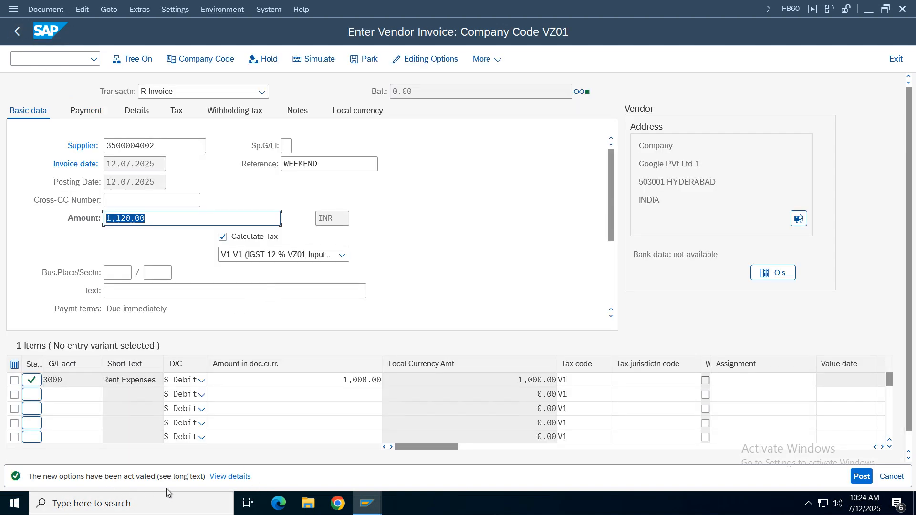
click(230, 477)
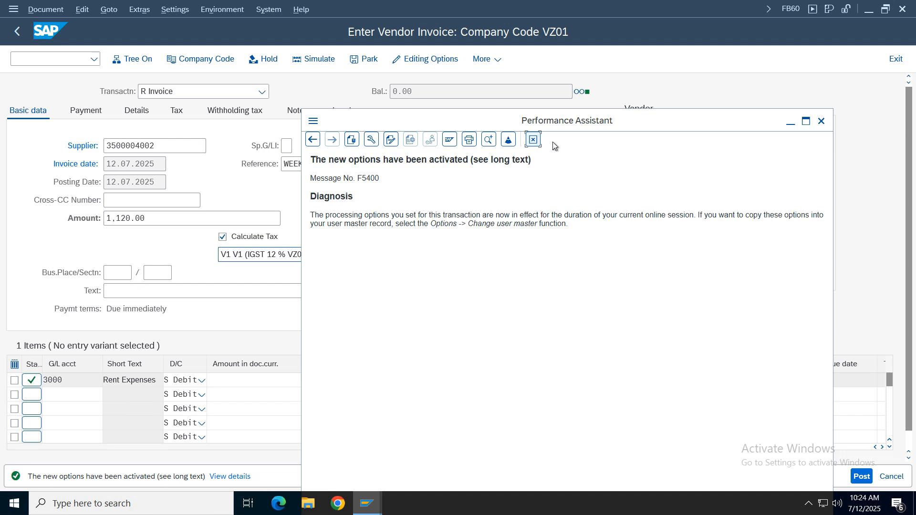
click(533, 139)
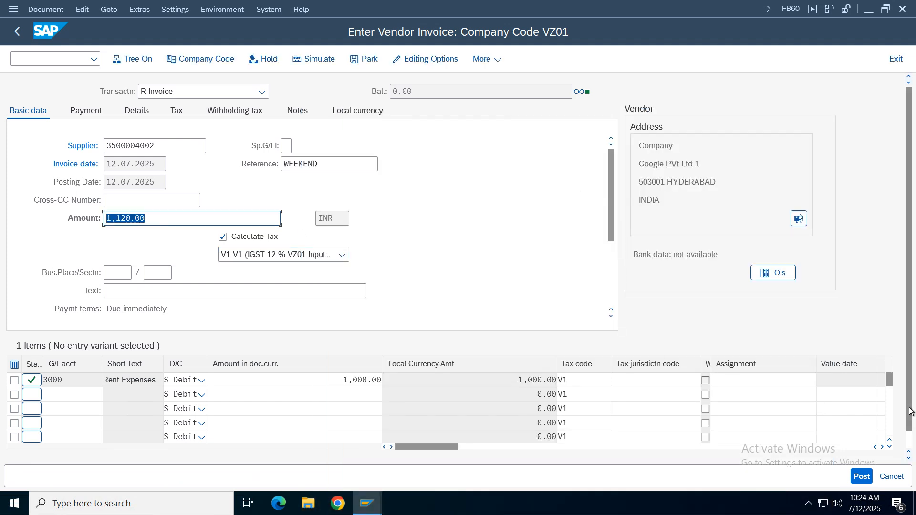
- Post the vendor invoice in company code VZ01
click(871, 481)
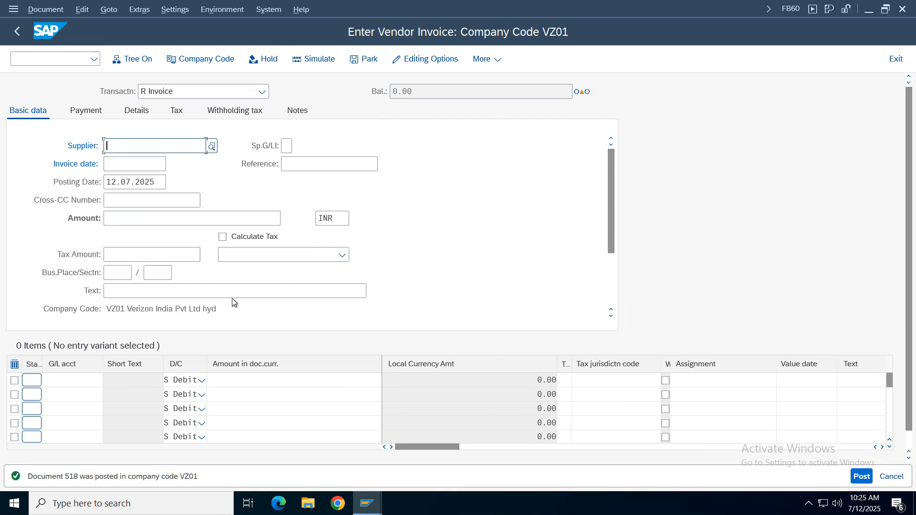
- Display the posted vendor invoice and review its supplier, rent expense and GST input line items
click(46, 9)
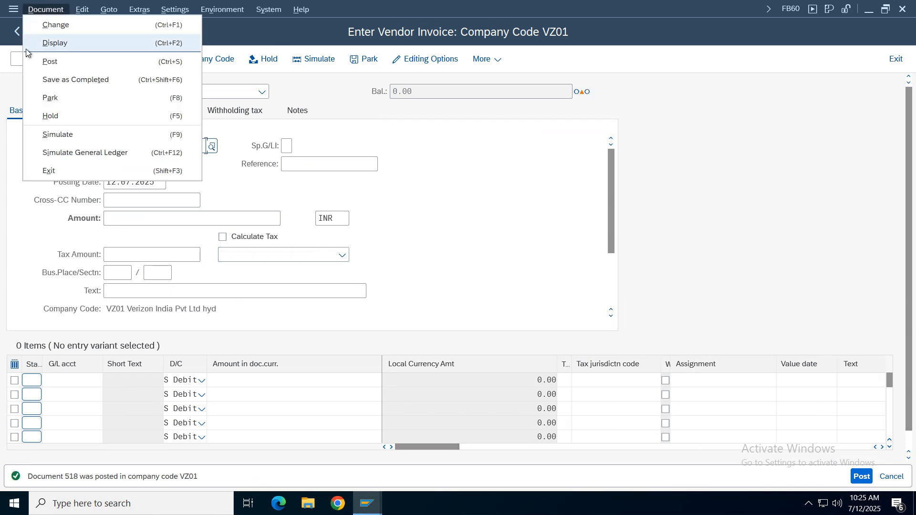
click(57, 48)
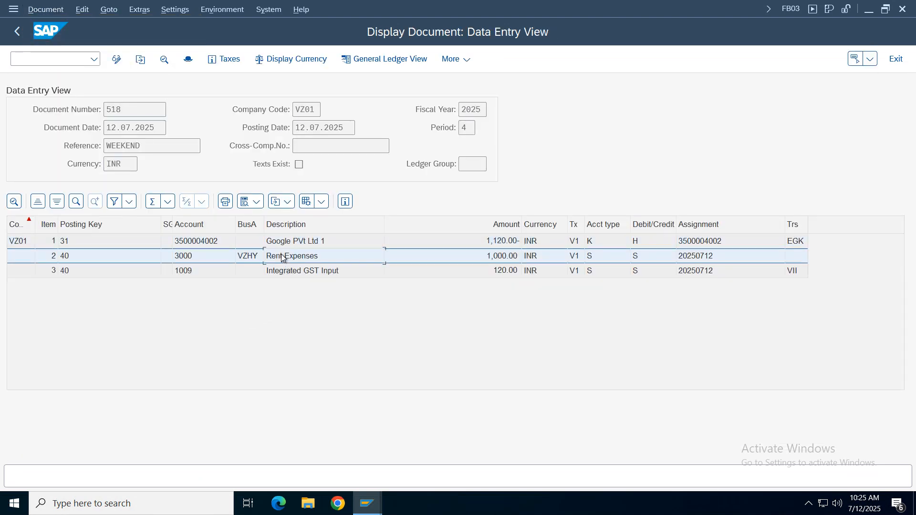
click(287, 244)
click(506, 271)
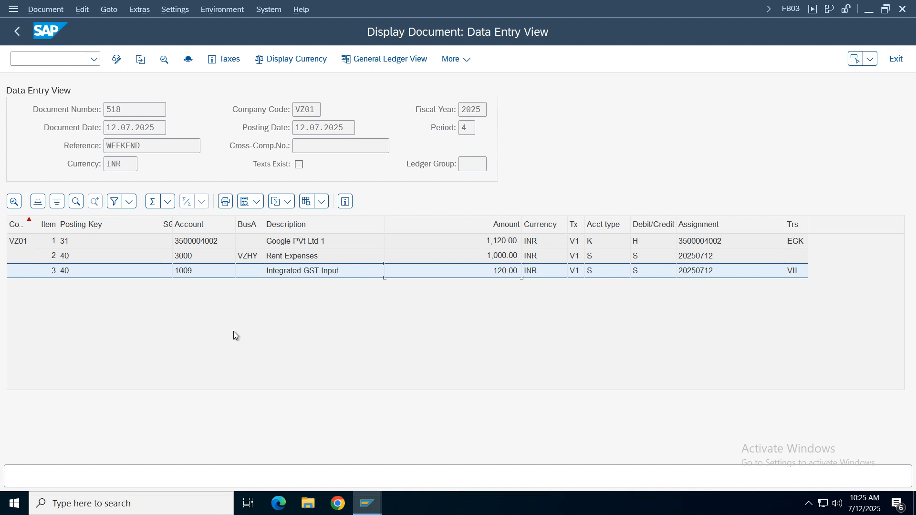
mouse_move(382, 513)
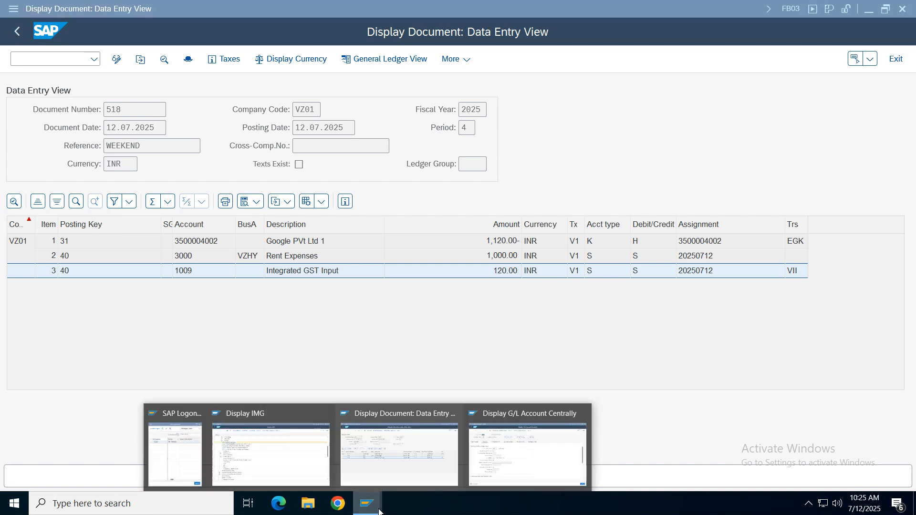
click(413, 292)
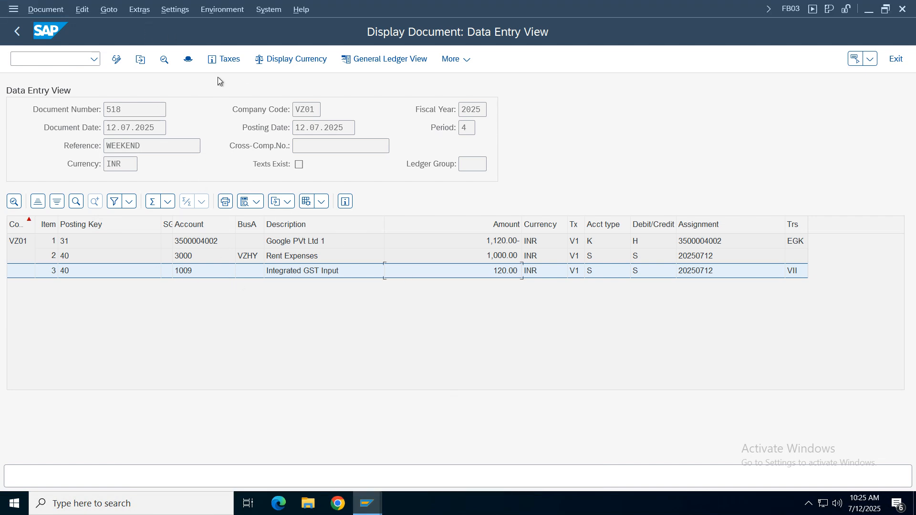
- Open the posted document's tax data and examine the tax account, tax amount, base, rate, total and document number
click(222, 59)
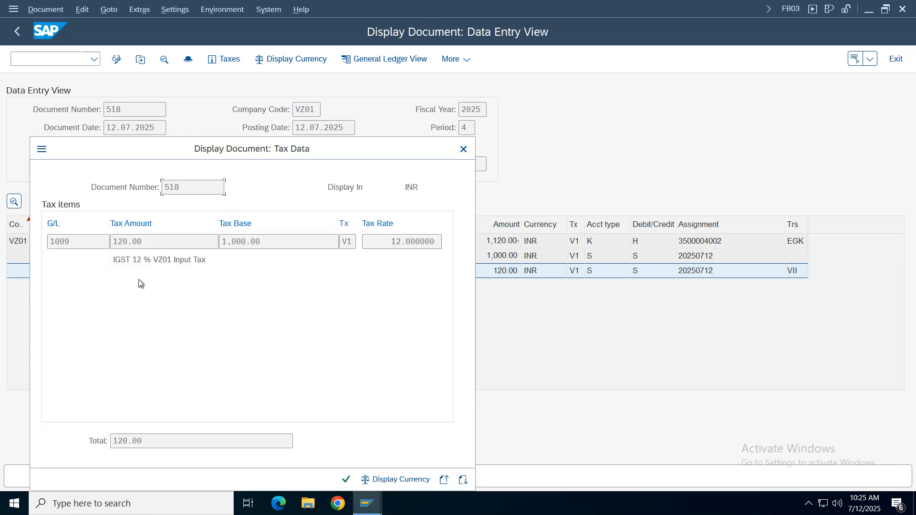
drag(272, 241, 76, 243)
drag(268, 247, 187, 242)
click(251, 243)
drag(391, 242, 442, 239)
drag(280, 244, 220, 243)
drag(142, 242, 49, 242)
drag(154, 442, 113, 441)
drag(181, 187, 112, 188)
- Show the tax data in group currency, read the tax code description, and close the tax data
click(413, 482)
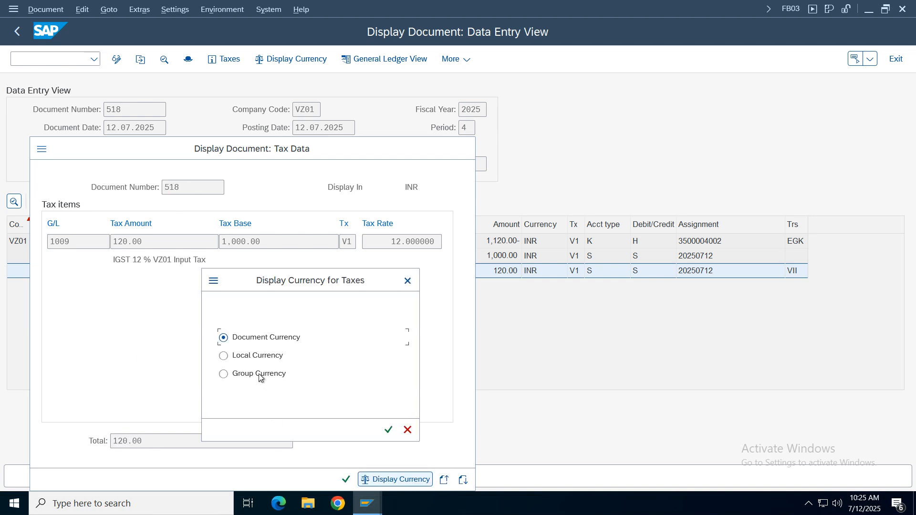
click(265, 376)
click(388, 430)
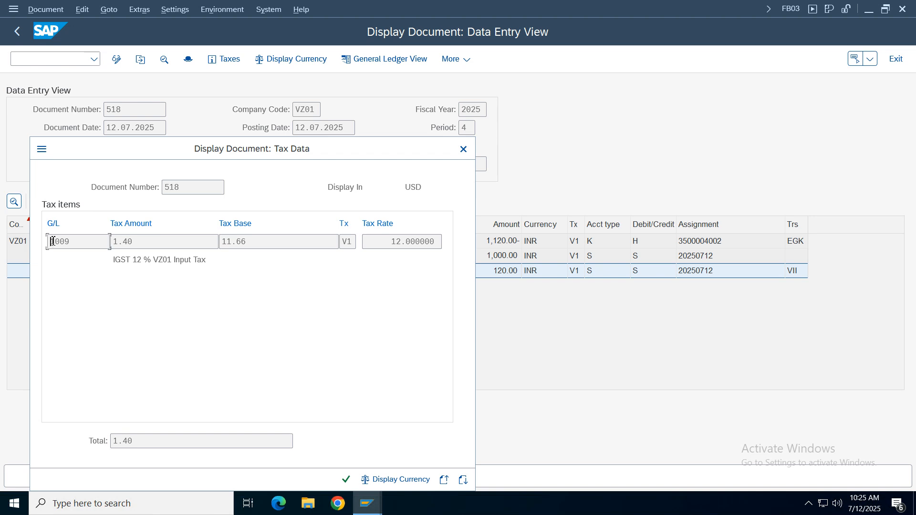
drag(225, 262, 113, 260)
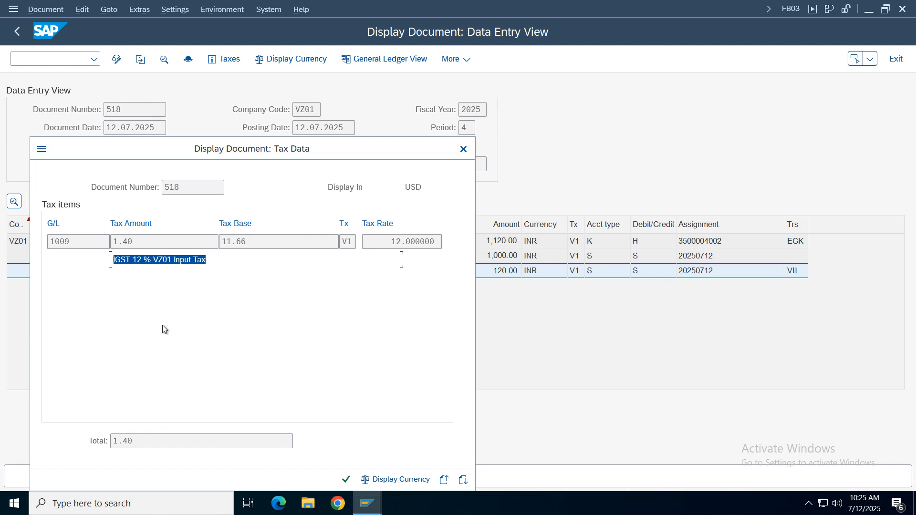
click(462, 149)
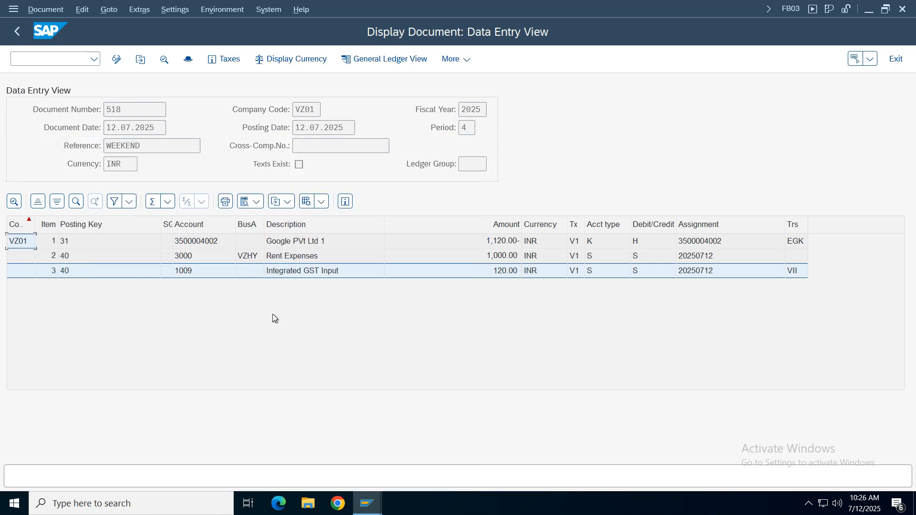
- Reopen the tax data, switch its display to local currency, review the amounts, and close it
click(193, 276)
click(224, 59)
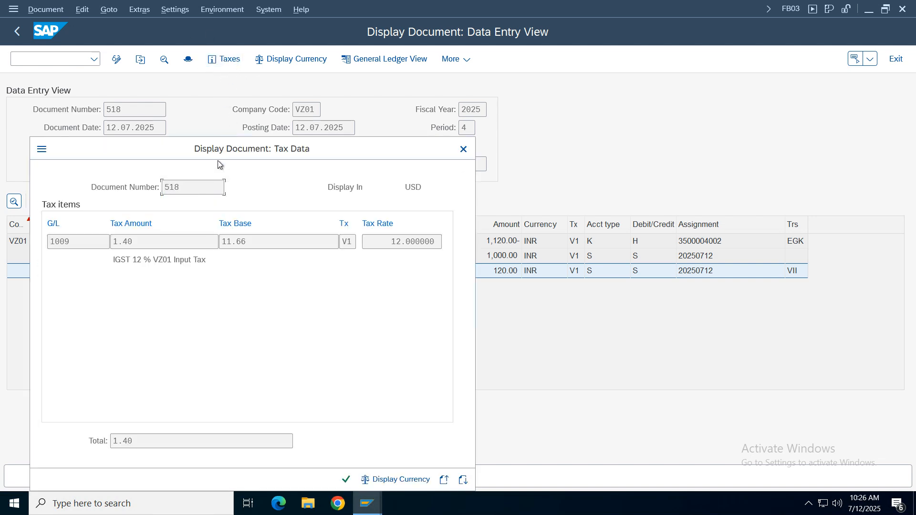
drag(226, 152, 476, 124)
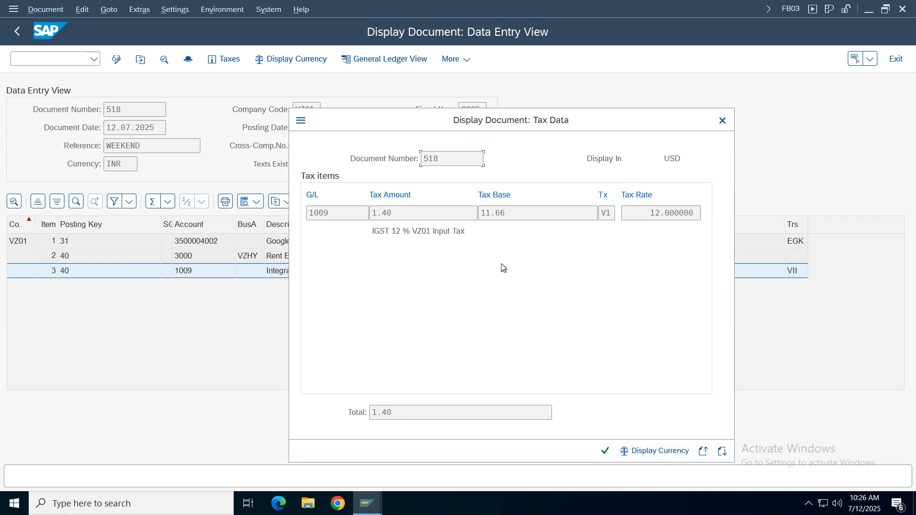
click(625, 450)
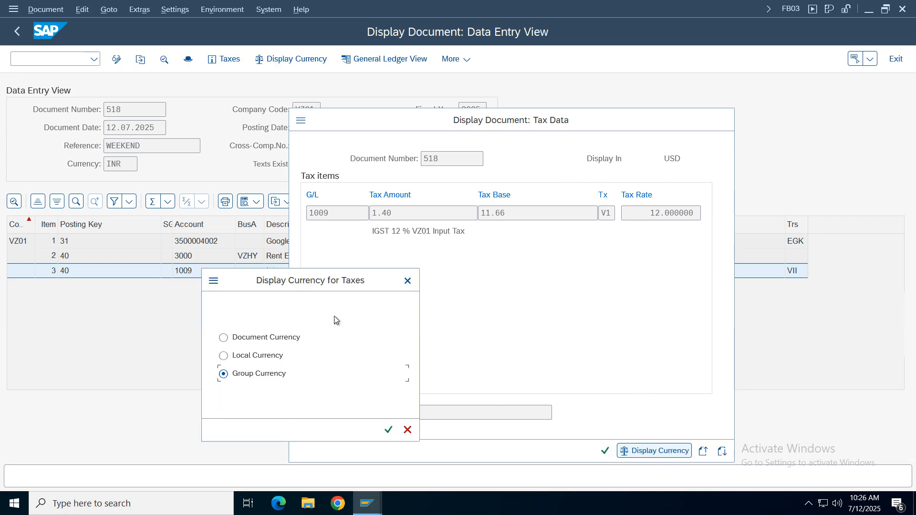
click(270, 359)
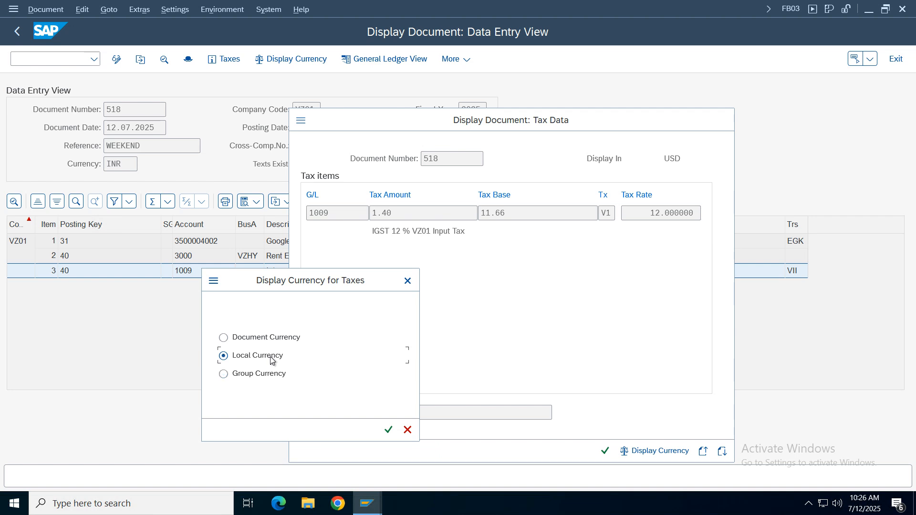
click(390, 430)
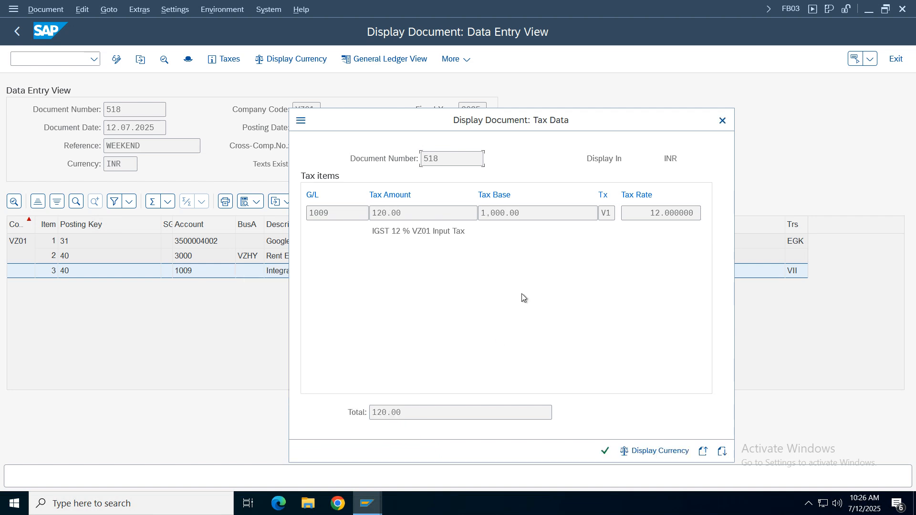
click(723, 122)
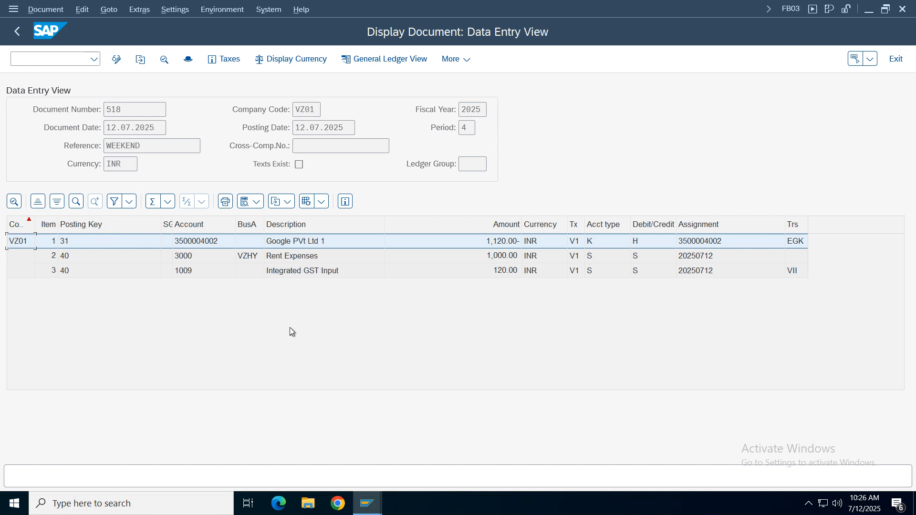
- Return to the vendor invoice entry and enter supplier Google PVt Ltd 1 with invoice date 12.07.2025
click(16, 33)
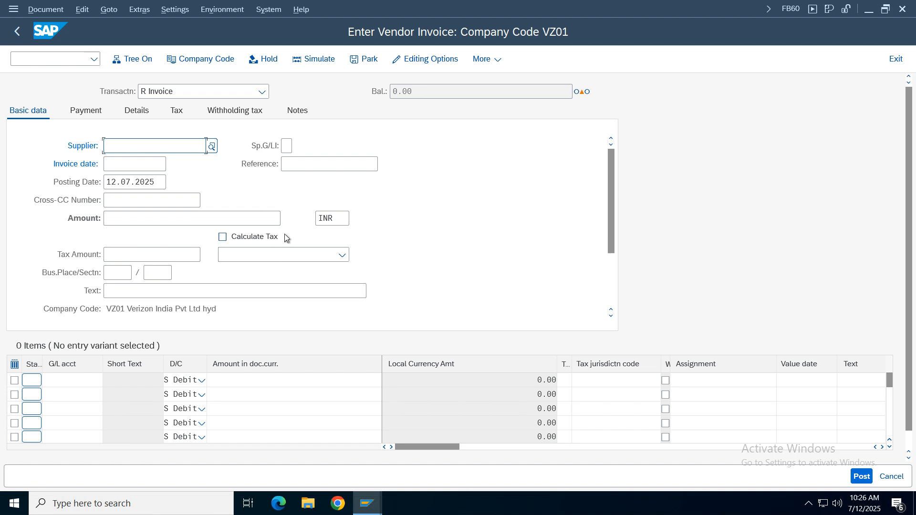
click(125, 148)
click(126, 164)
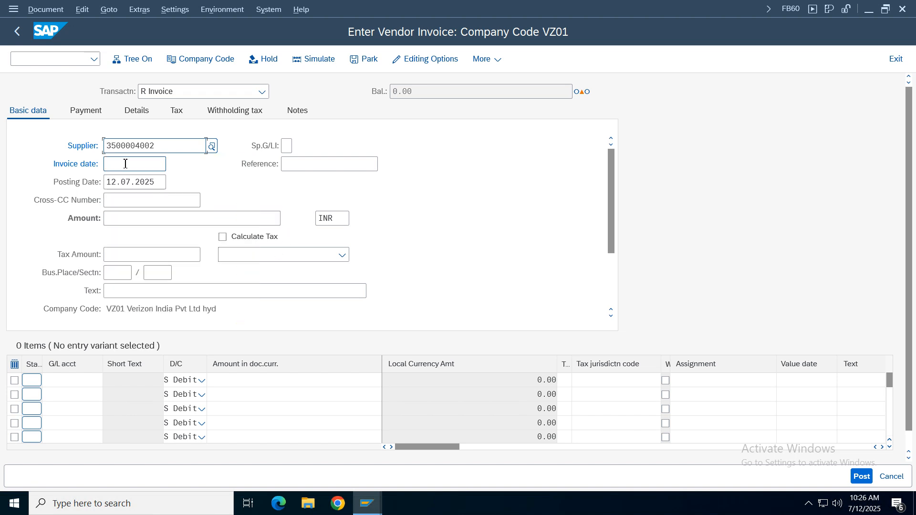
click(126, 164)
click(128, 180)
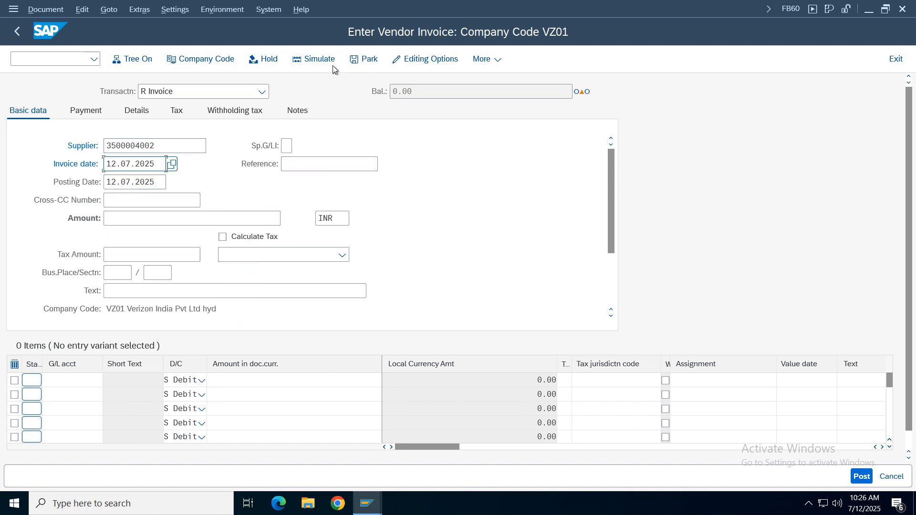
click(115, 219)
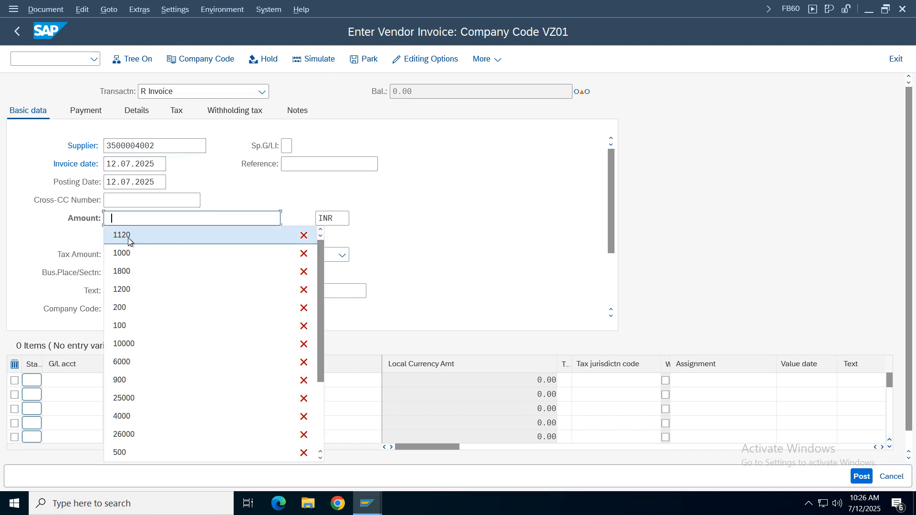
click(117, 235)
key(BackSpace)
key(BackSpace)
key(BackSpace)
key(BackSpace)
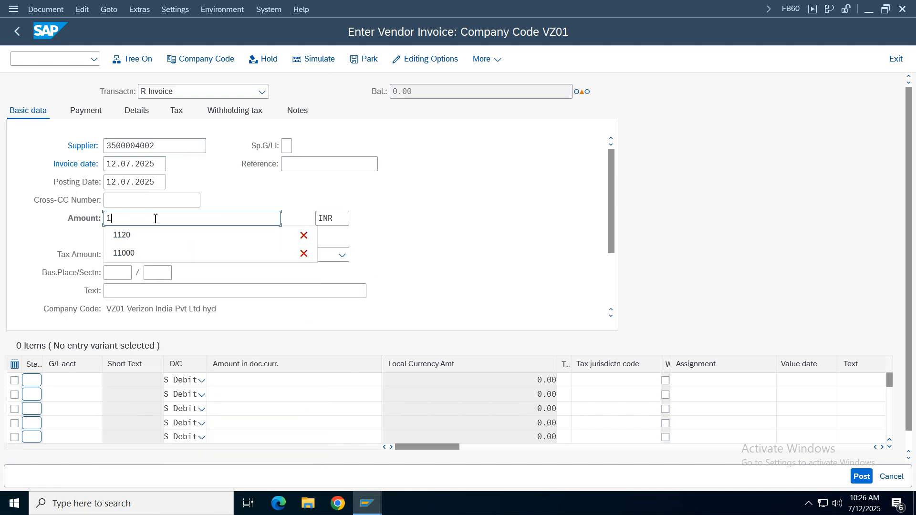
click(440, 234)
- Enter a debit line item for G/L account 3000 with amount 1000 and tax code V2
click(71, 381)
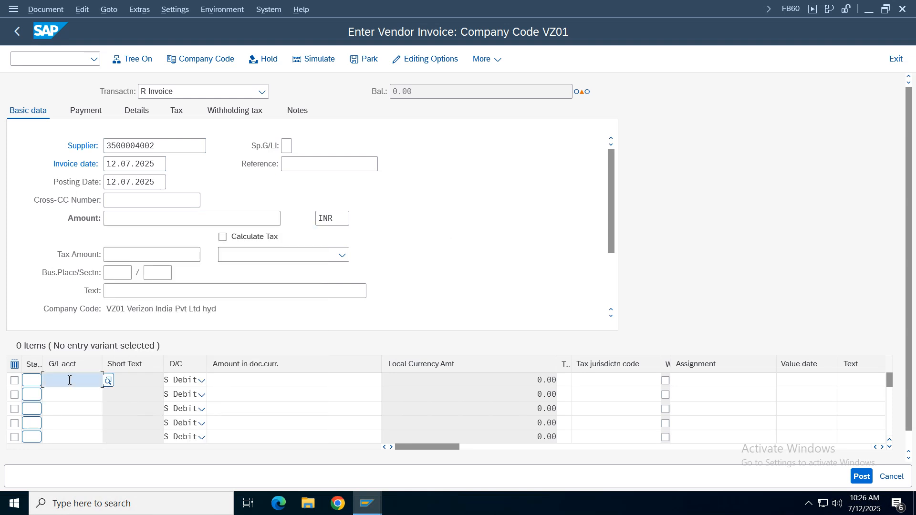
click(60, 129)
click(308, 381)
click(299, 128)
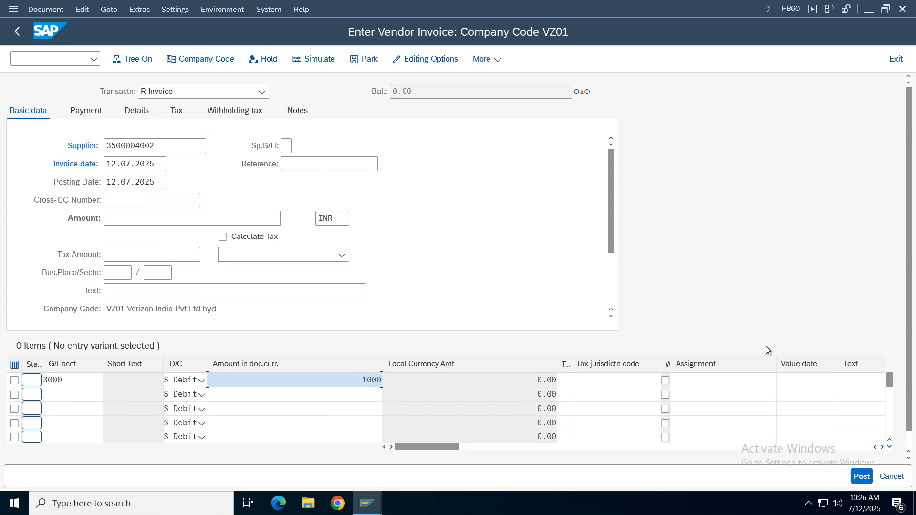
click(568, 384)
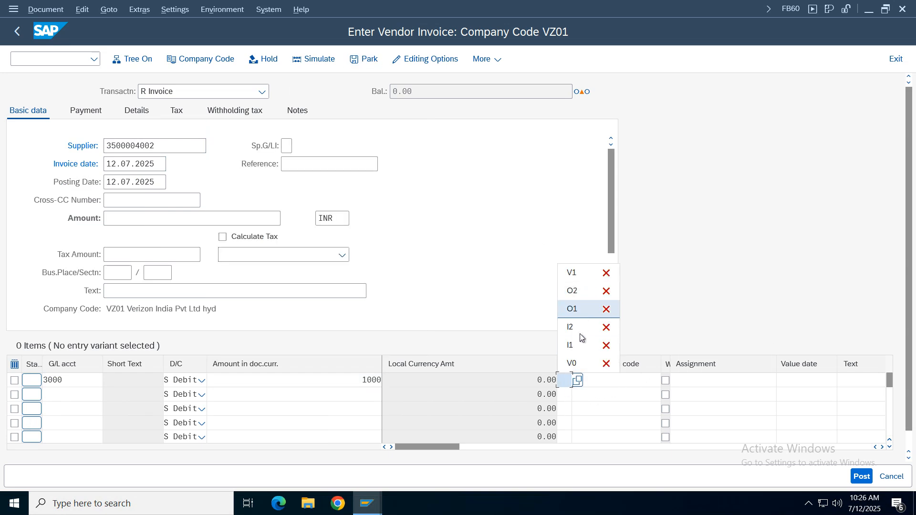
click(575, 275)
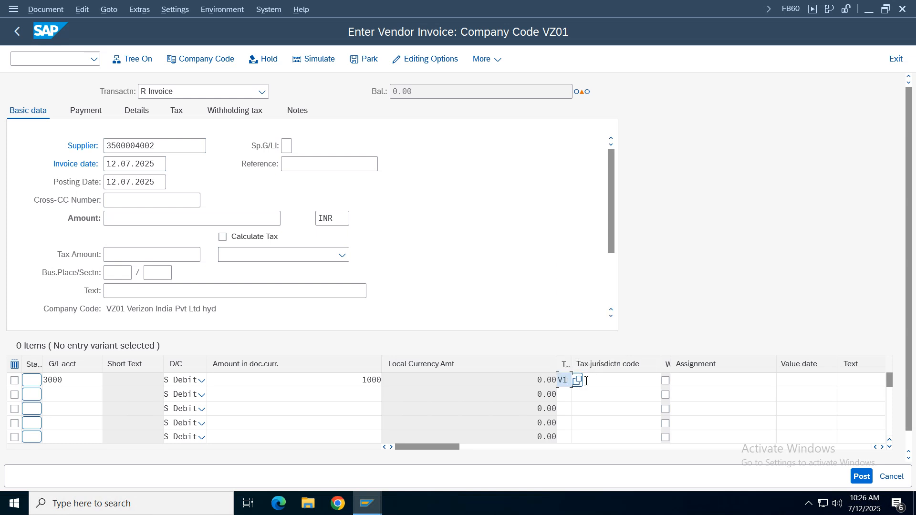
key(BackSpace)
text(2)
- Assign cost center 100100 to the G/L account 3000 line item
click(883, 447)
click(883, 447)
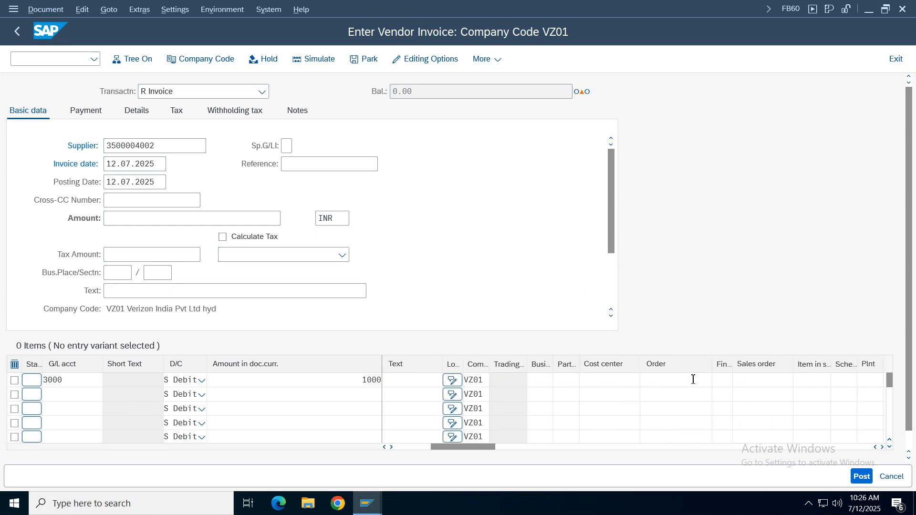
click(611, 382)
click(599, 395)
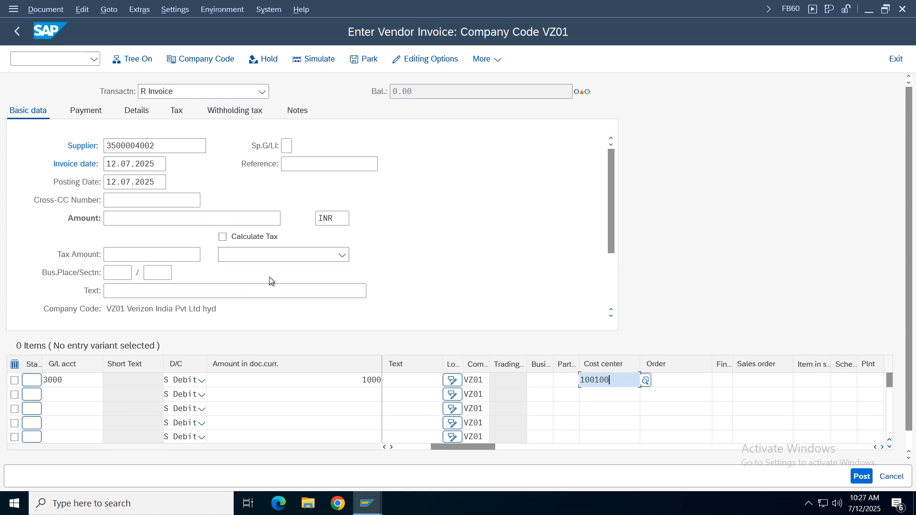
drag(465, 447, 429, 447)
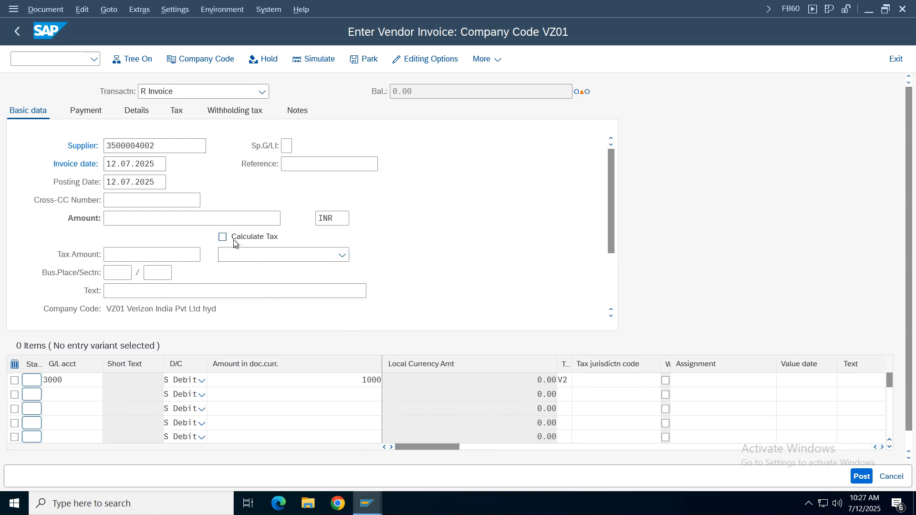
- Choose tax code V2 (CGST 6 % & SGST) in the basic data and turn on Calculate Tax
click(259, 257)
click(226, 290)
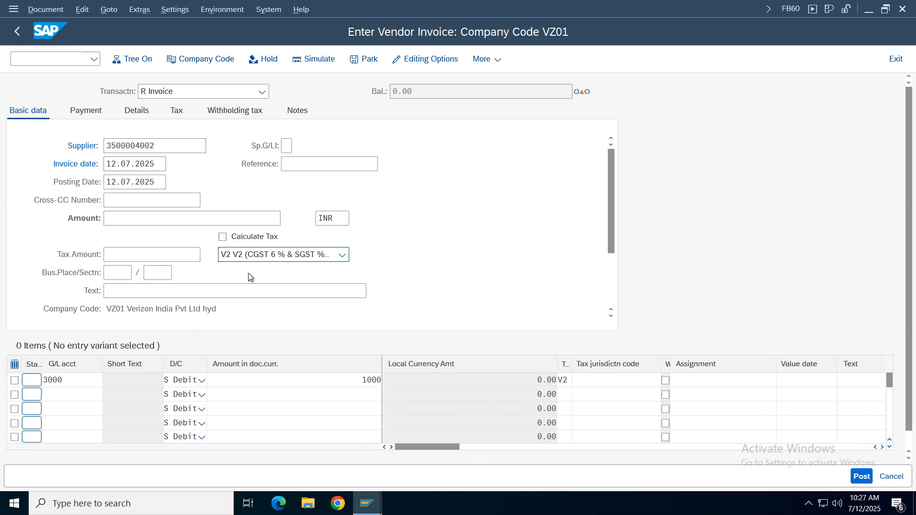
click(245, 242)
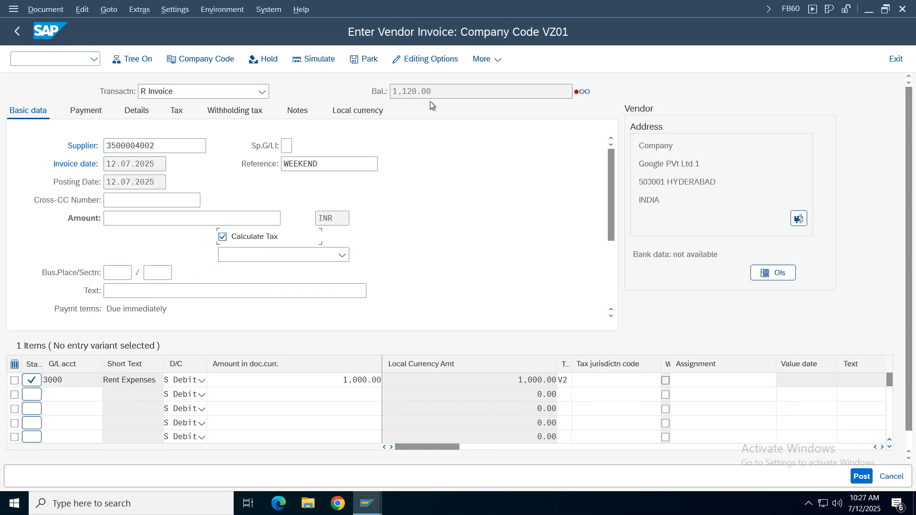
- Turn off Calculate Taxes on Net Amount in the editing options and try to simulate the invoice
click(426, 59)
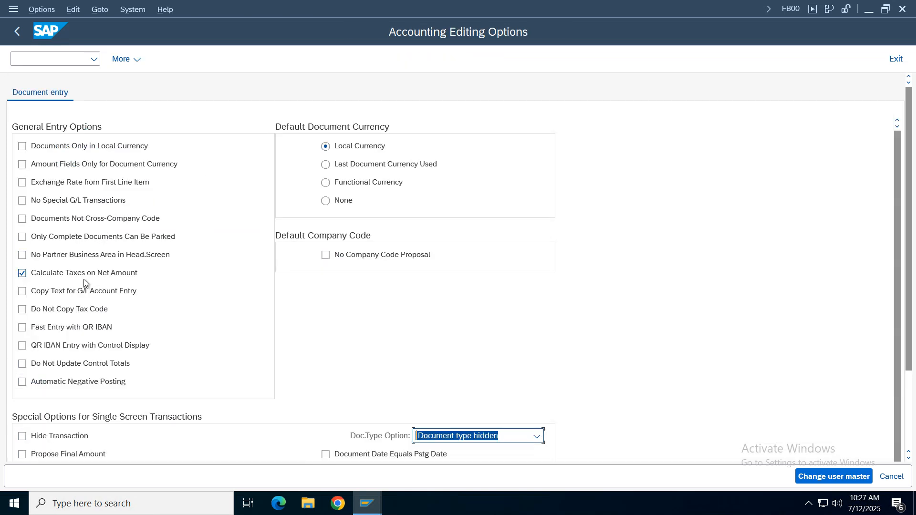
click(69, 277)
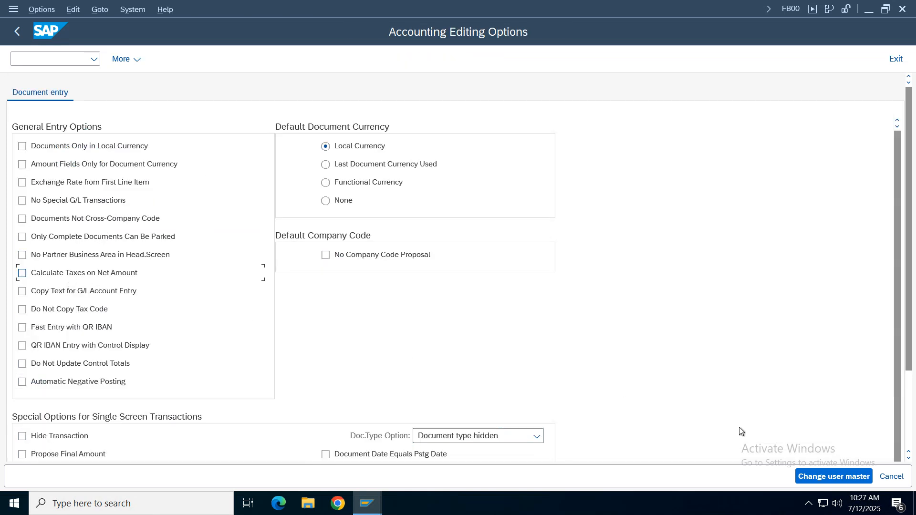
click(18, 32)
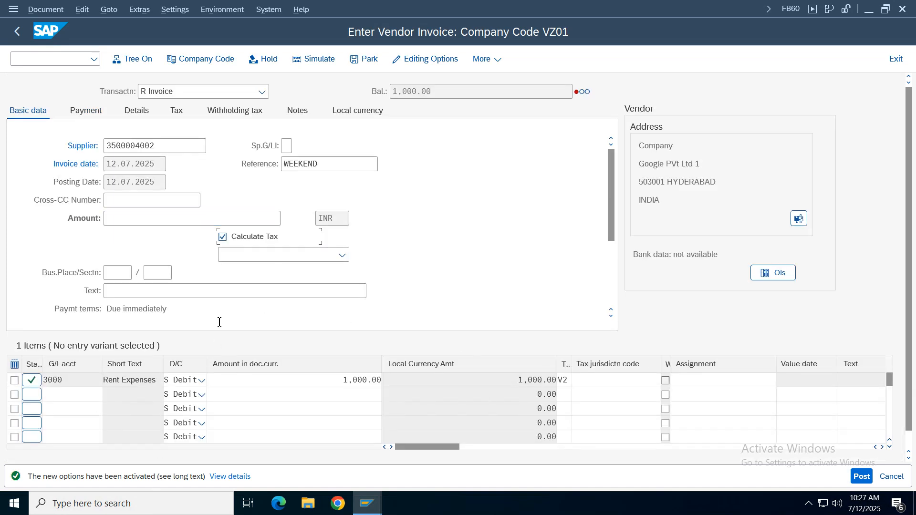
click(314, 58)
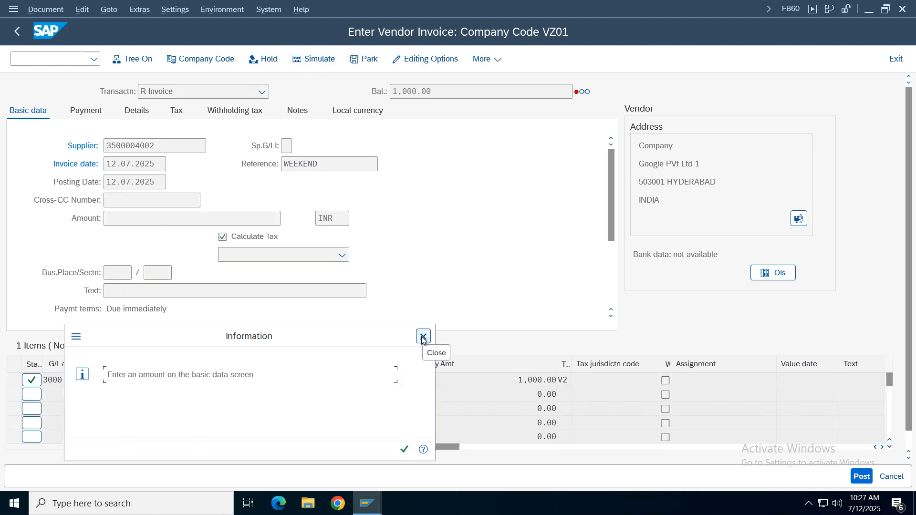
- Enter an invoice amount of 1000 in the basic data and try to simulate the invoice
click(422, 337)
click(120, 223)
text(1)
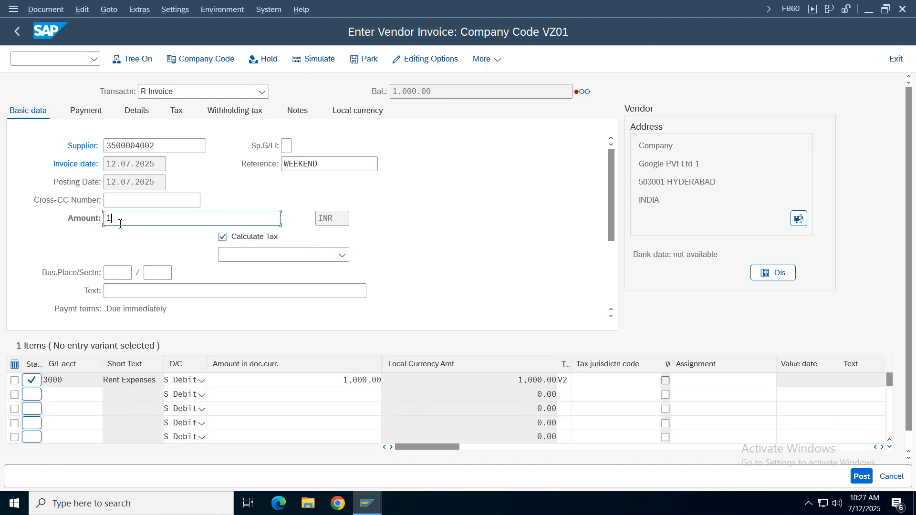
text(,000)
key(Return)
click(314, 59)
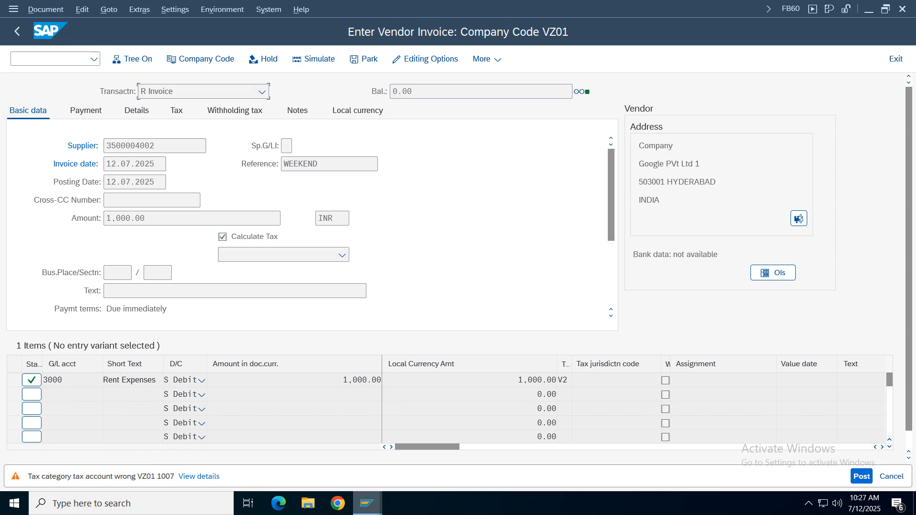
- Switch to the FS00 session and open G/L account 1007 of company code VZ01 for changes
mouse_move(372, 512)
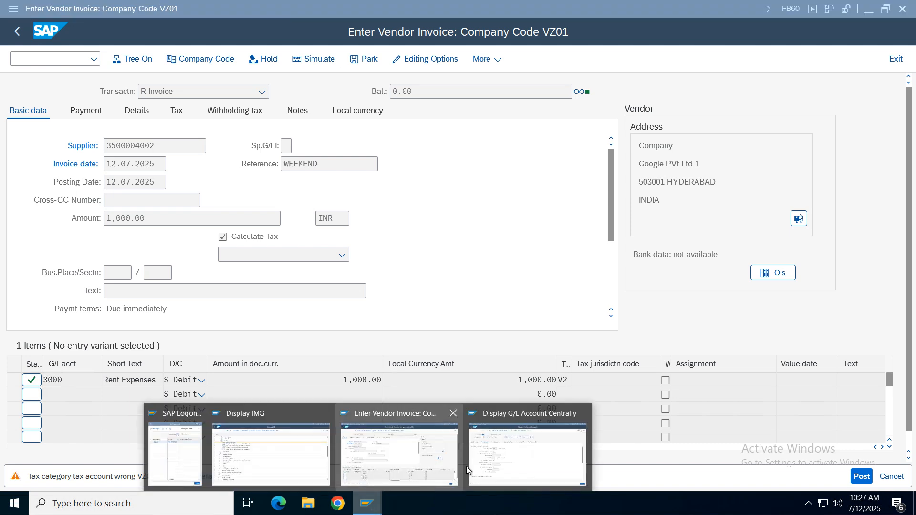
click(516, 423)
click(43, 149)
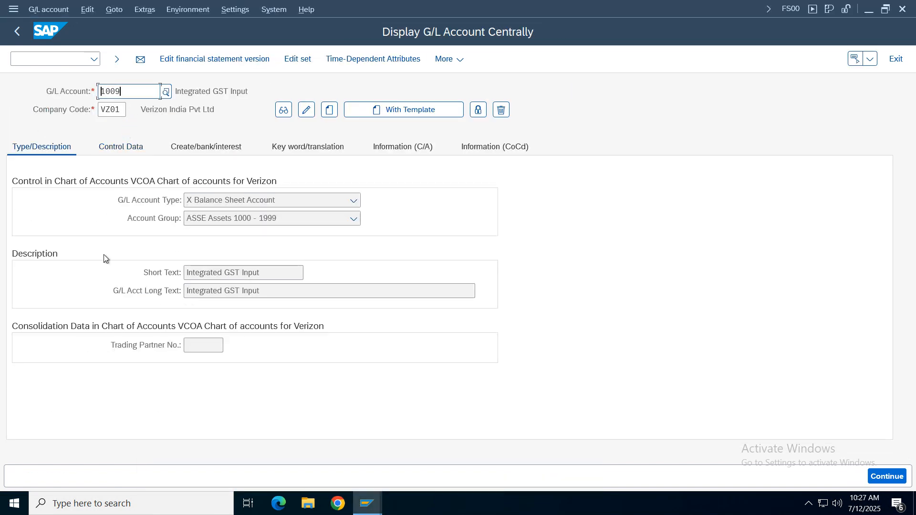
click(145, 91)
key(BackSpace)
text(7)
key(Return)
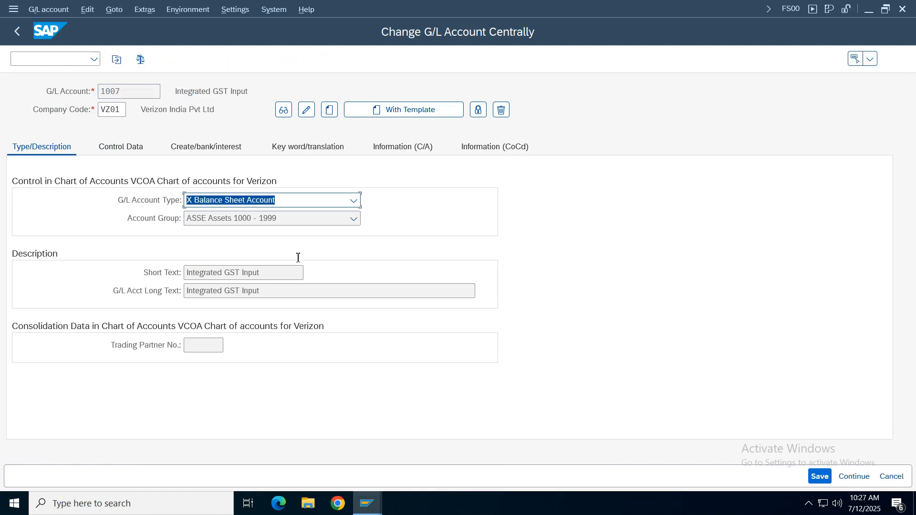
- Set account 1007's tax category to < in the control data, allow posting without tax, and save
click(139, 147)
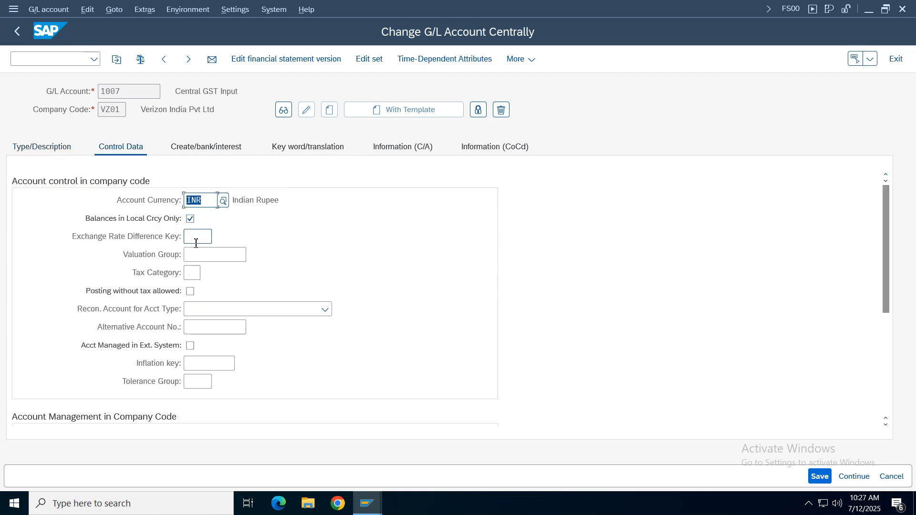
click(192, 273)
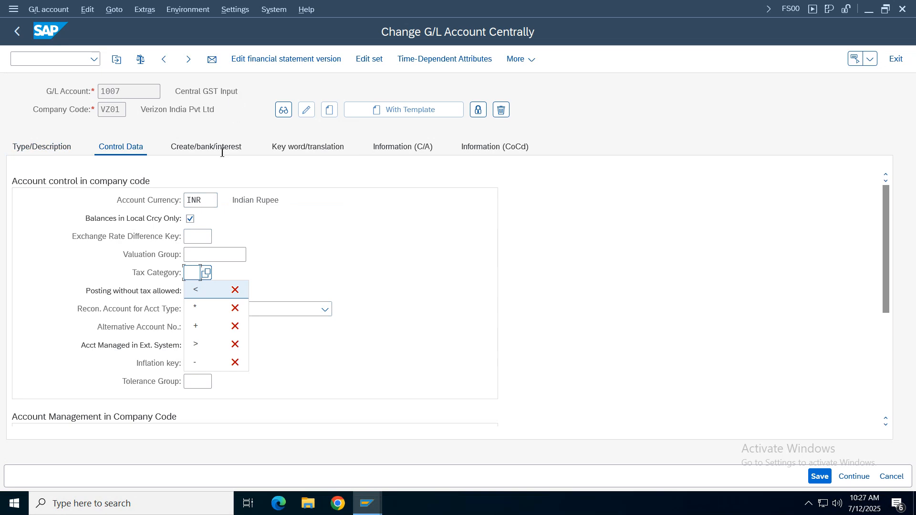
click(194, 289)
click(191, 290)
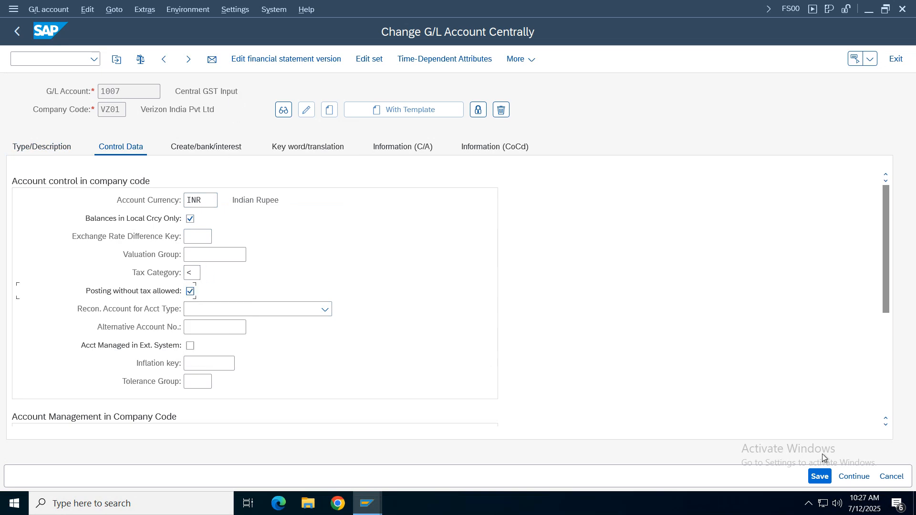
click(820, 476)
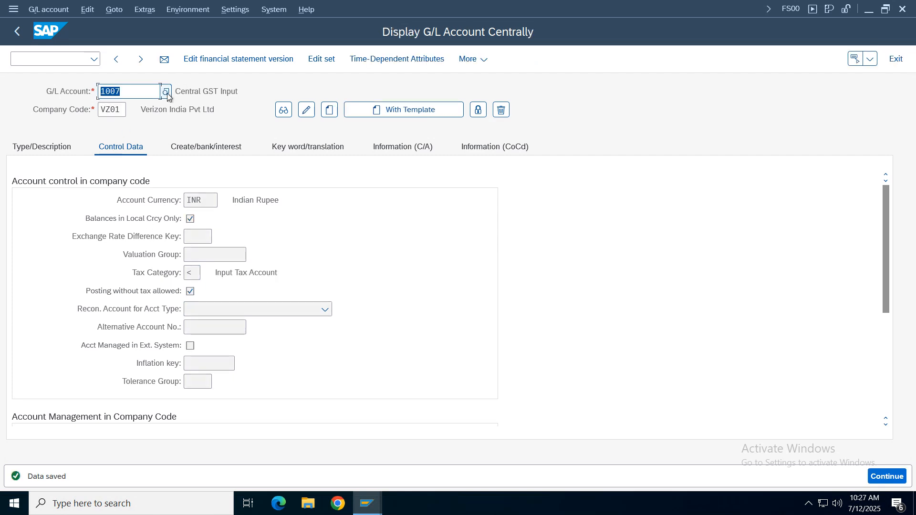
- Look up G/L account 1008 (State GST Input) in the account list sorted by number and open it for changes
click(167, 93)
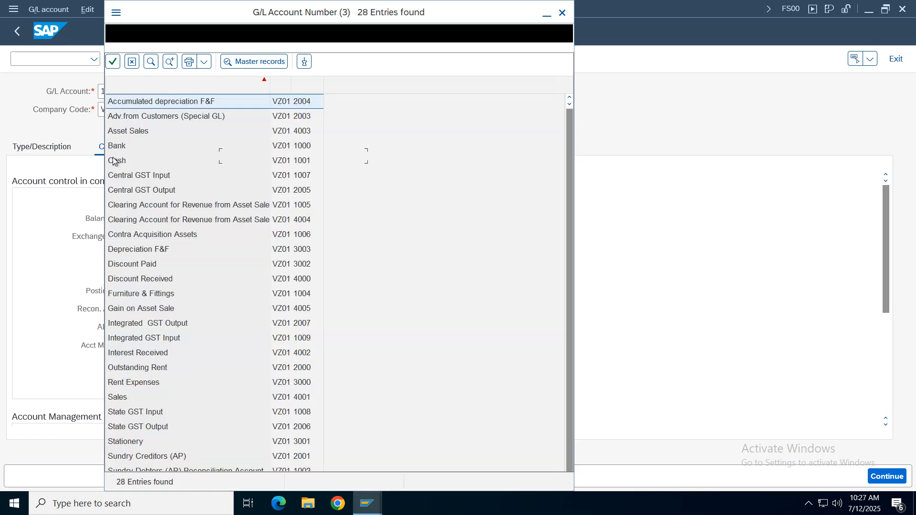
click(296, 84)
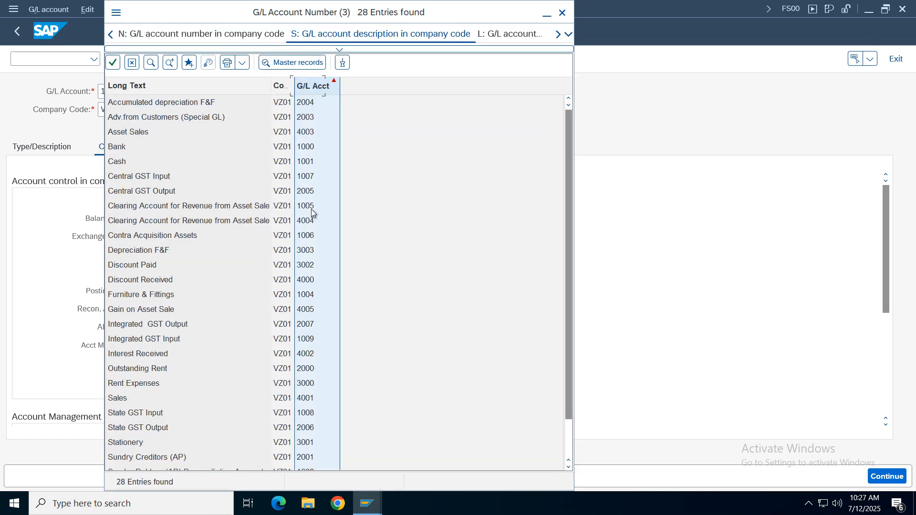
click(306, 210)
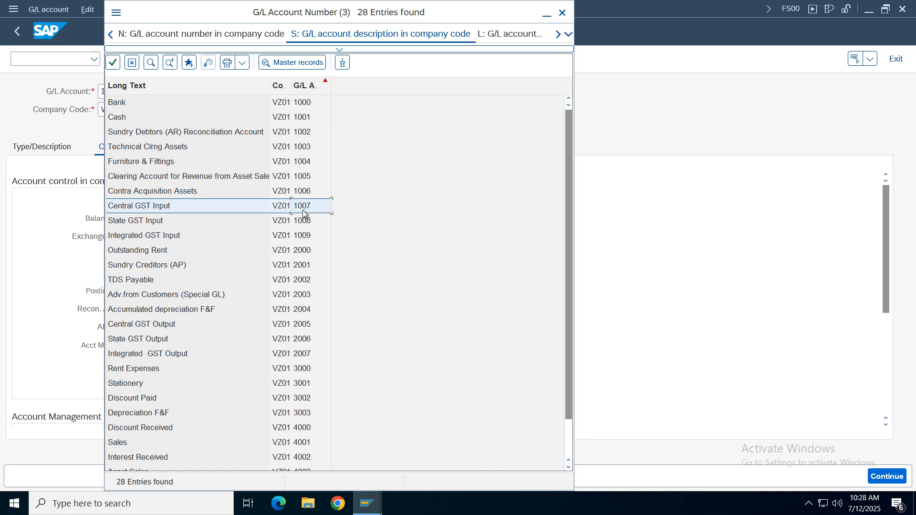
click(306, 236)
double_click(303, 221)
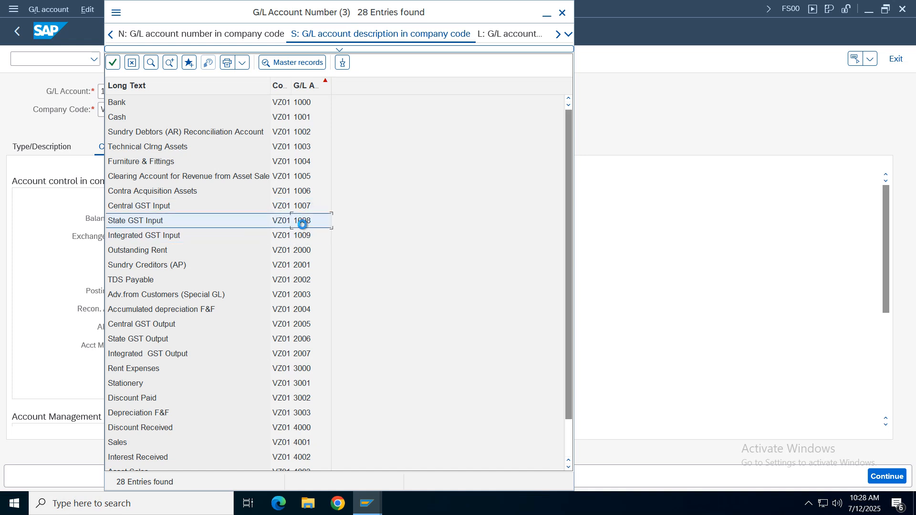
click(301, 114)
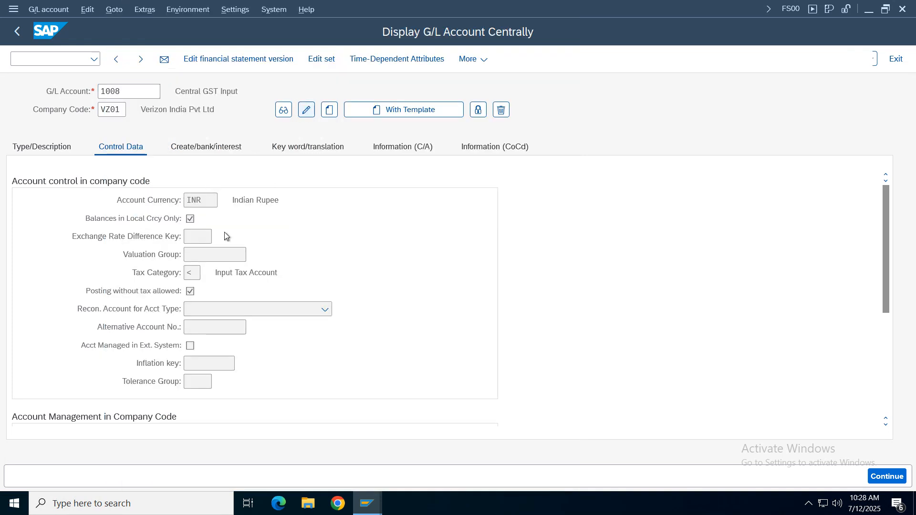
- Set account 1008's tax category to <, allow posting without tax, and save
click(194, 273)
click(198, 290)
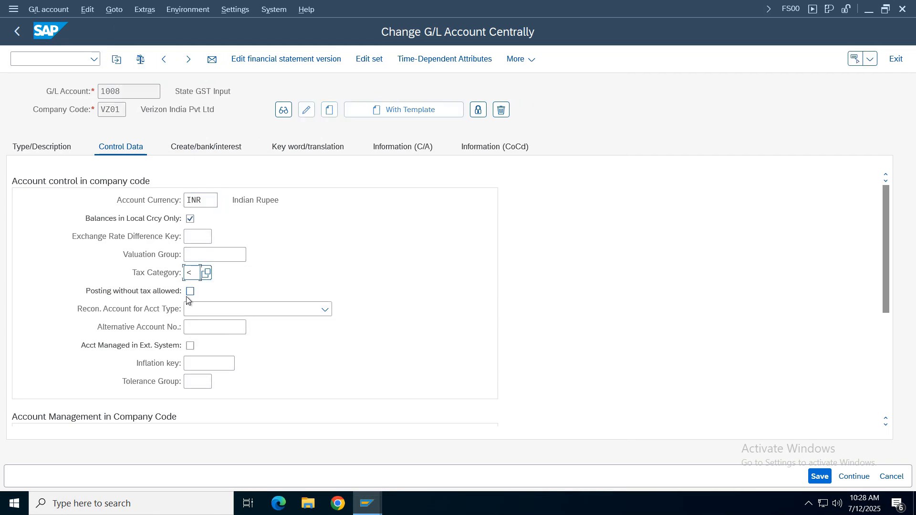
click(189, 292)
click(190, 294)
click(190, 293)
click(822, 477)
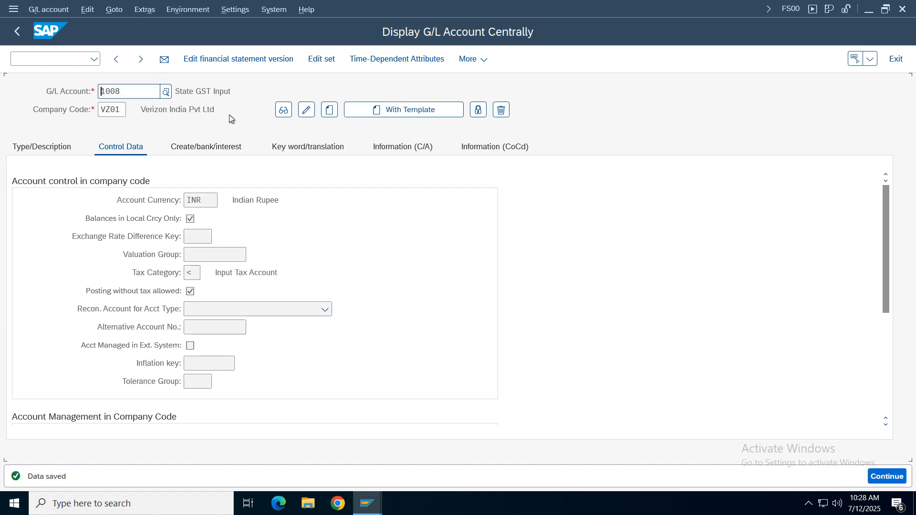
- Look up G/L account 2005 (Central GST Output) in the account list sorted by number and open it for changes
double_click(148, 93)
key(F4)
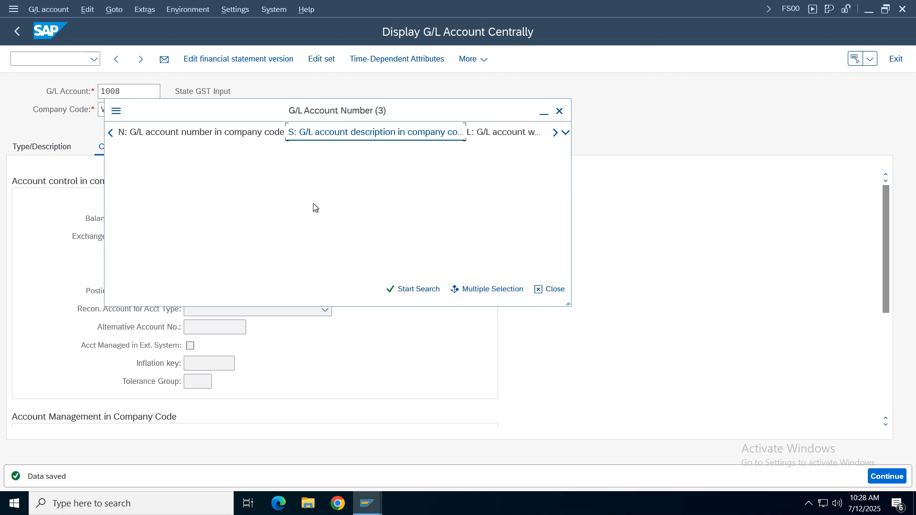
click(431, 318)
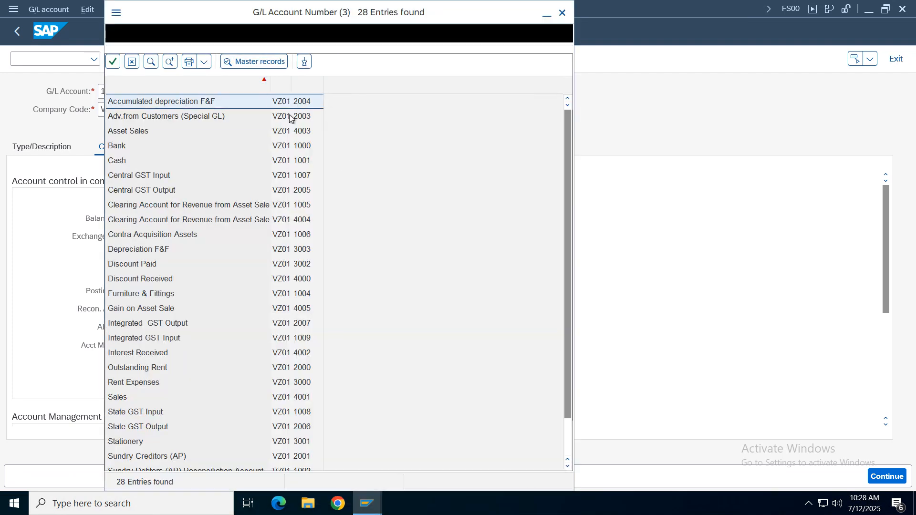
click(308, 85)
click(305, 383)
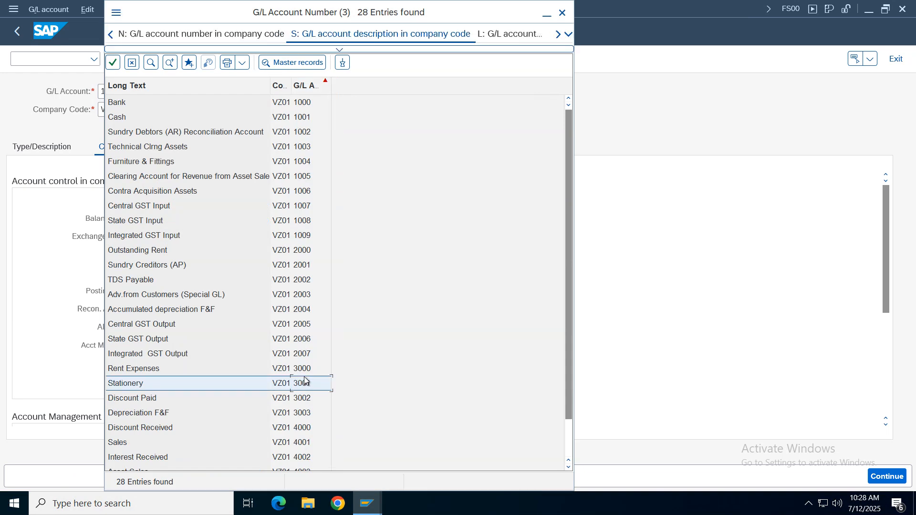
key(Down)
key(Down)
key(Down)
key(Down)
key(Down)
key(Down)
key(Down)
key(Down)
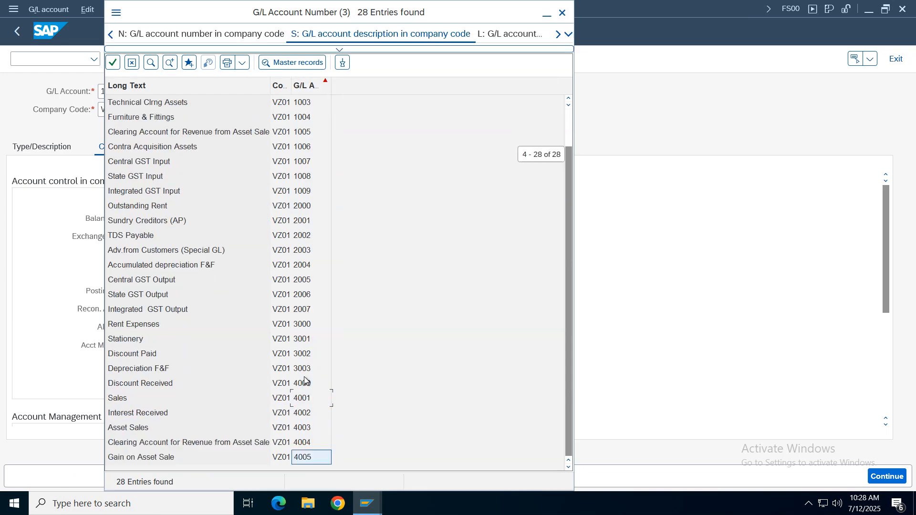
key(Up)
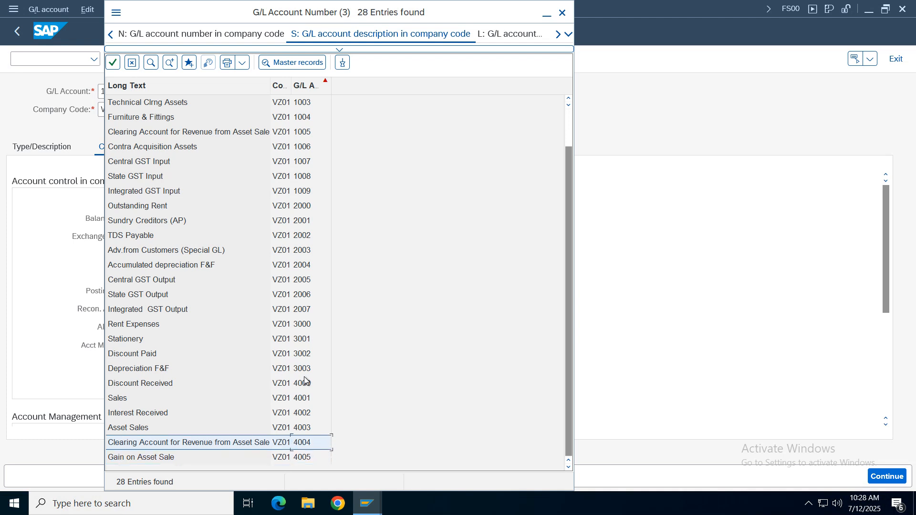
double_click(305, 284)
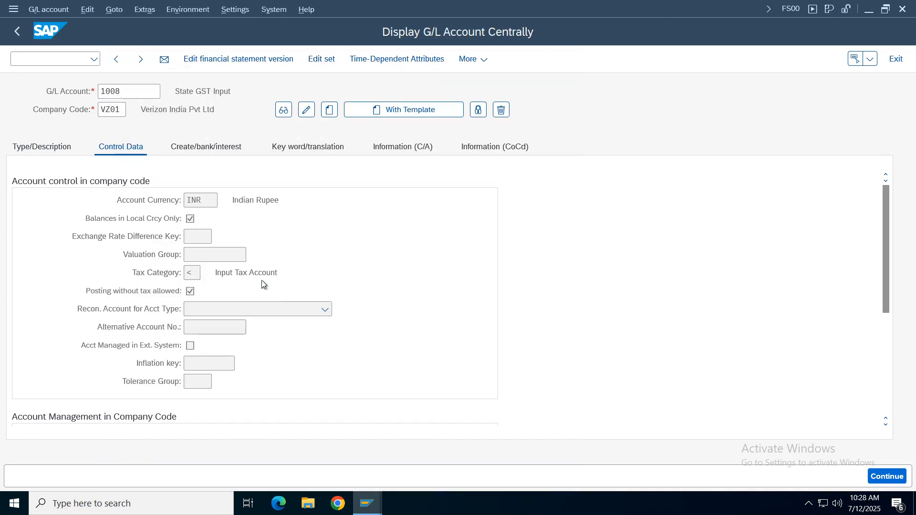
click(310, 111)
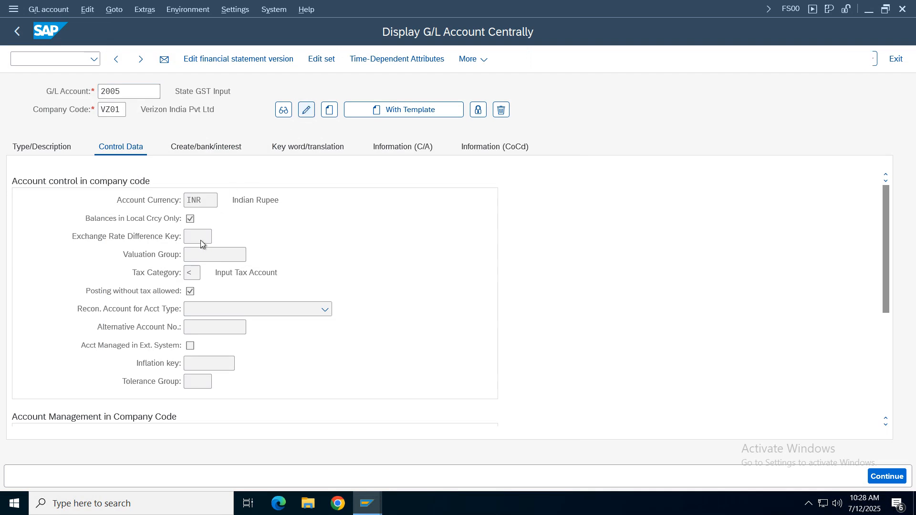
- Set account 2005's tax category to > (Output Tax Account), allow posting without tax, and save
click(195, 273)
key(BackSpace)
click(206, 273)
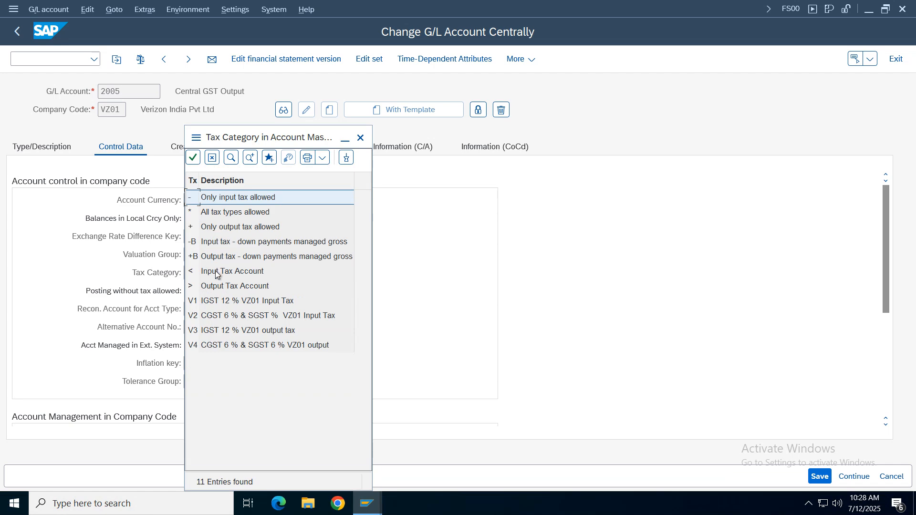
double_click(227, 286)
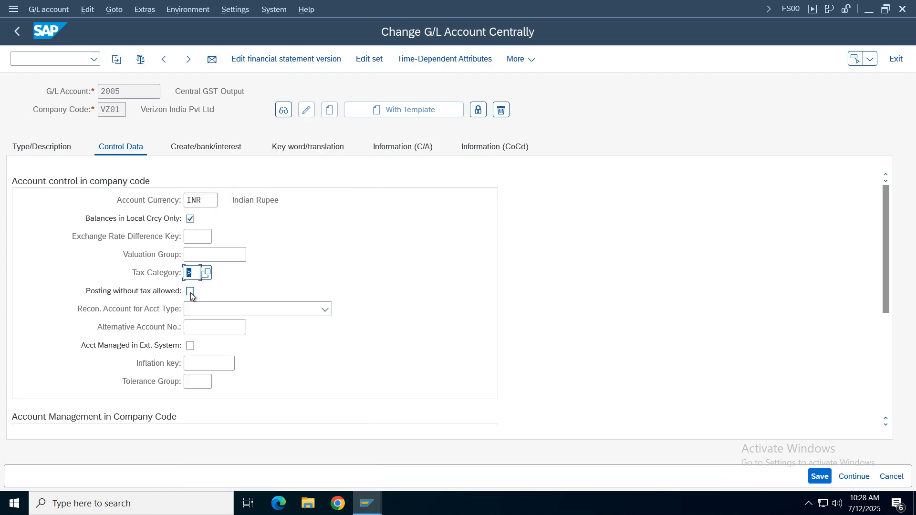
click(191, 292)
click(819, 476)
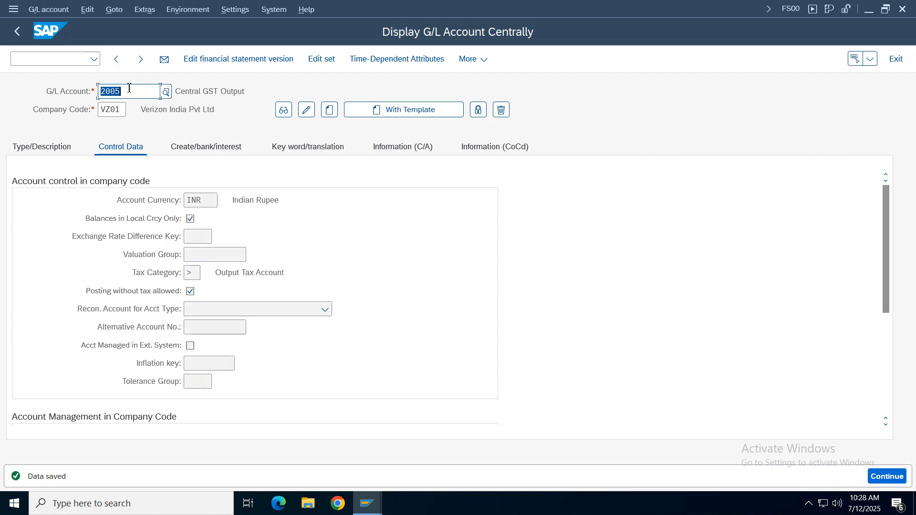
- Change G/L account 2006 to tax category > with posting without tax allowed, and save it
click(141, 94)
key(BackSpace)
text(6)
key(Return)
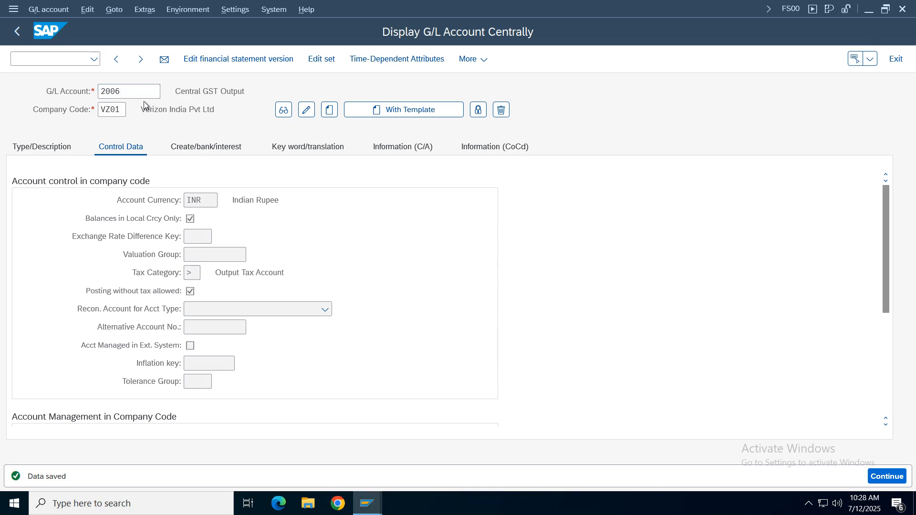
click(307, 112)
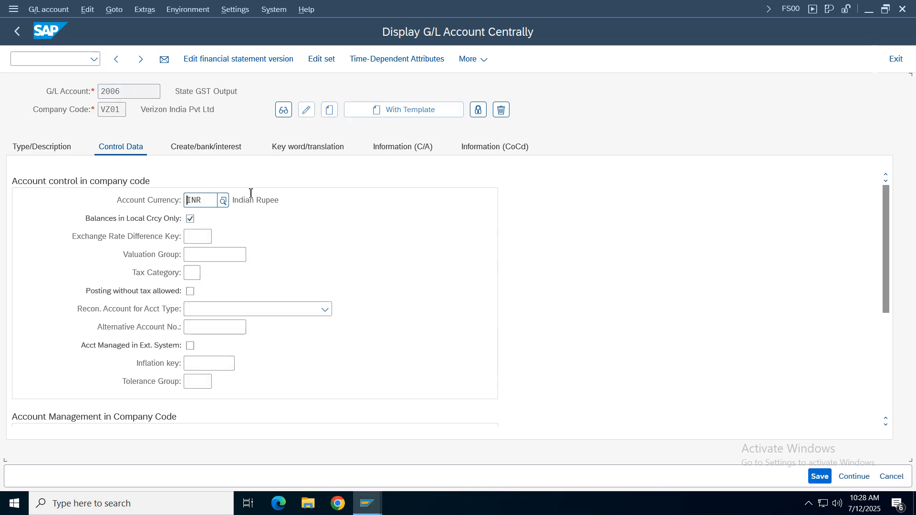
click(193, 273)
click(191, 291)
click(190, 291)
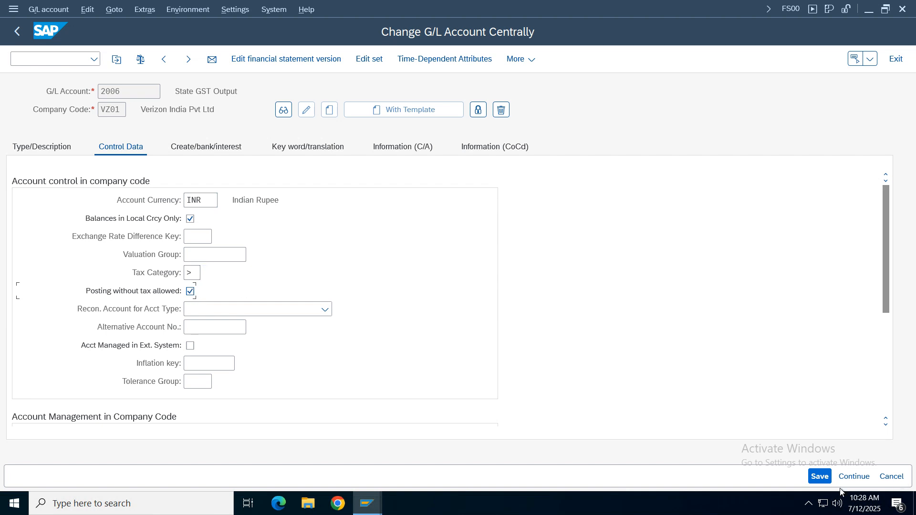
click(820, 476)
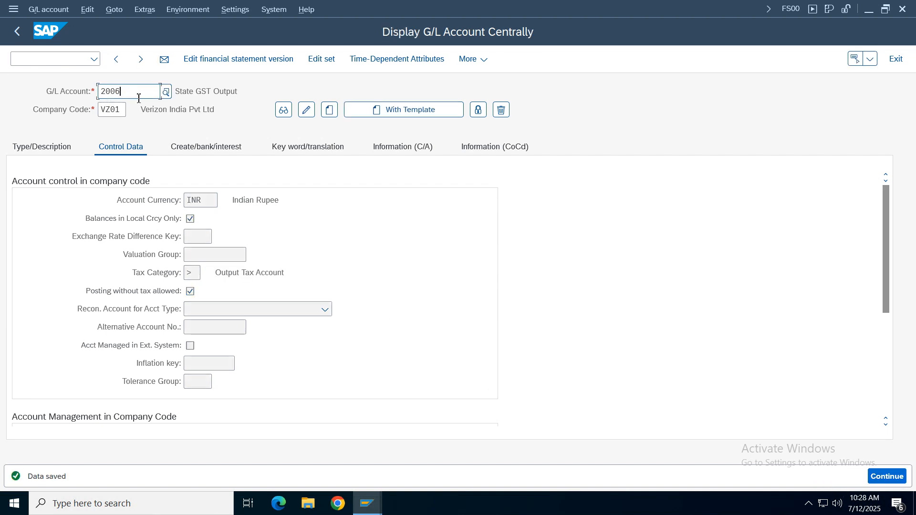
- Change G/L account 2007 to tax category > with posting without tax allowed, and save it
click(139, 98)
key(BackSpace)
text(7)
click(306, 110)
click(192, 273)
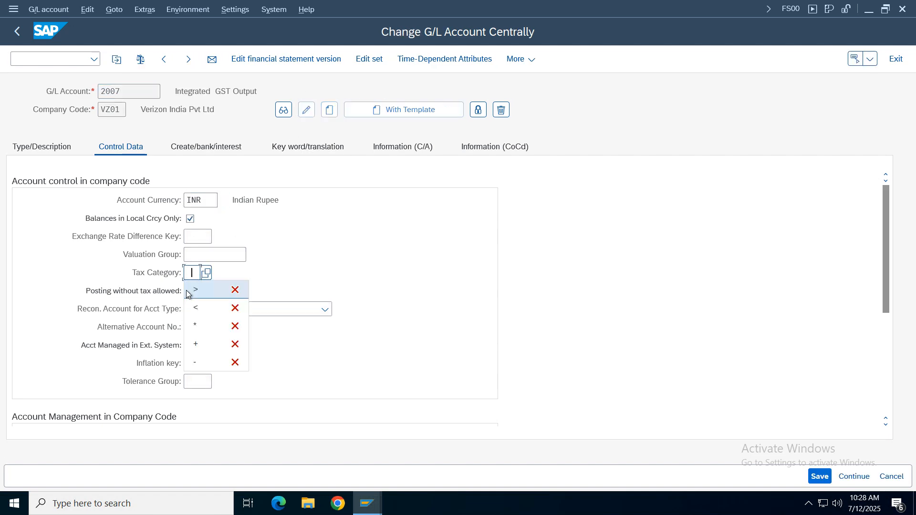
click(194, 293)
click(191, 291)
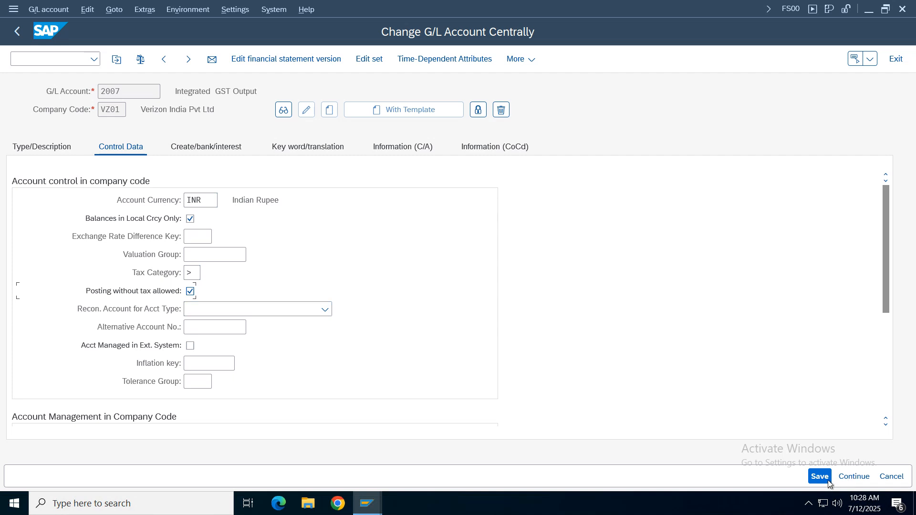
key(ctrl+s)
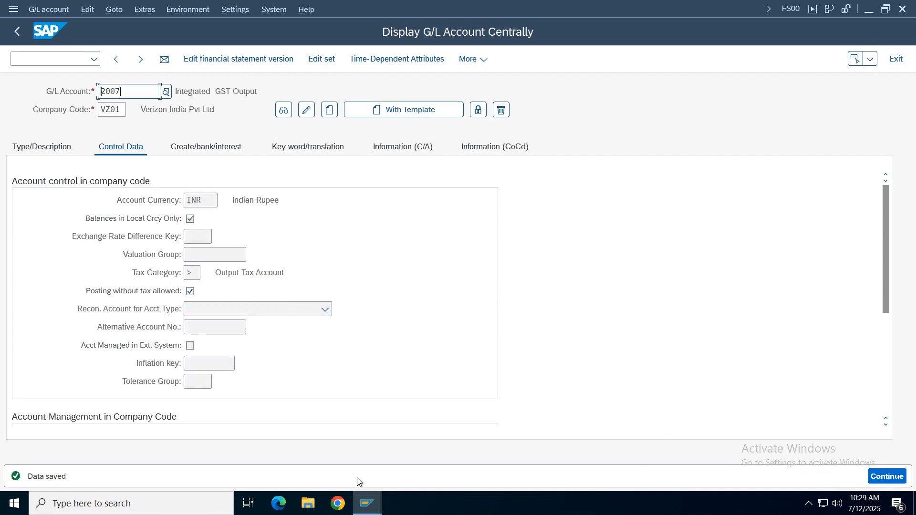
- Return to the FB60 vendor invoice session and continue the simulation to the document overview
click(367, 503)
click(390, 454)
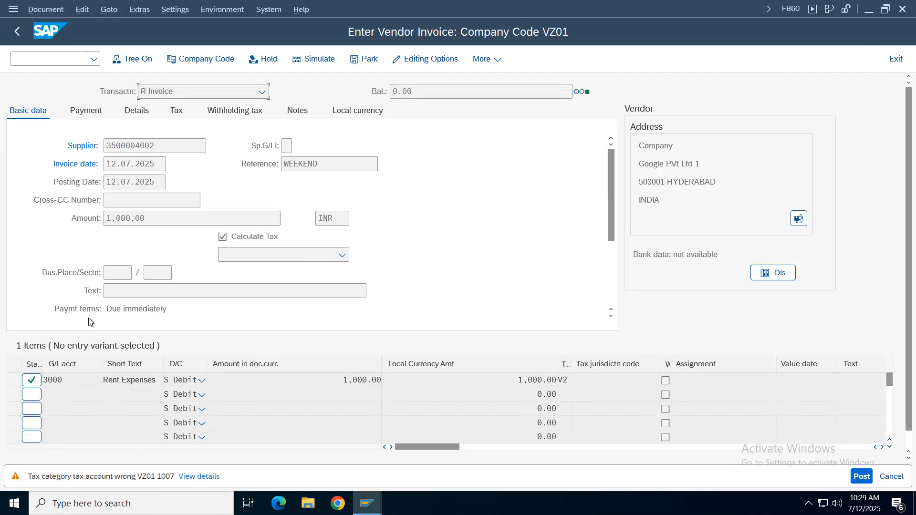
key(Return)
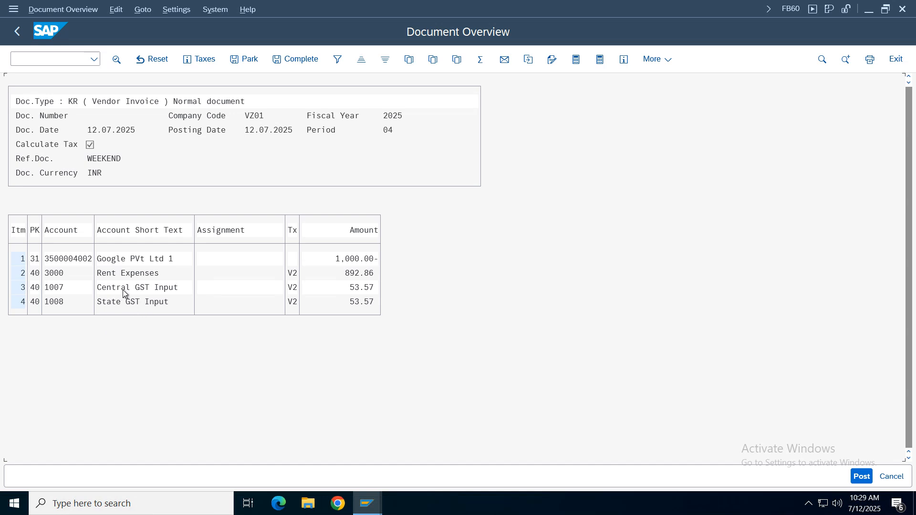
- Examine the GST input lines in the simulated invoice and review its tax items' base amounts, tax amounts and percentages
click(114, 305)
click(56, 301)
click(113, 305)
click(357, 301)
click(200, 59)
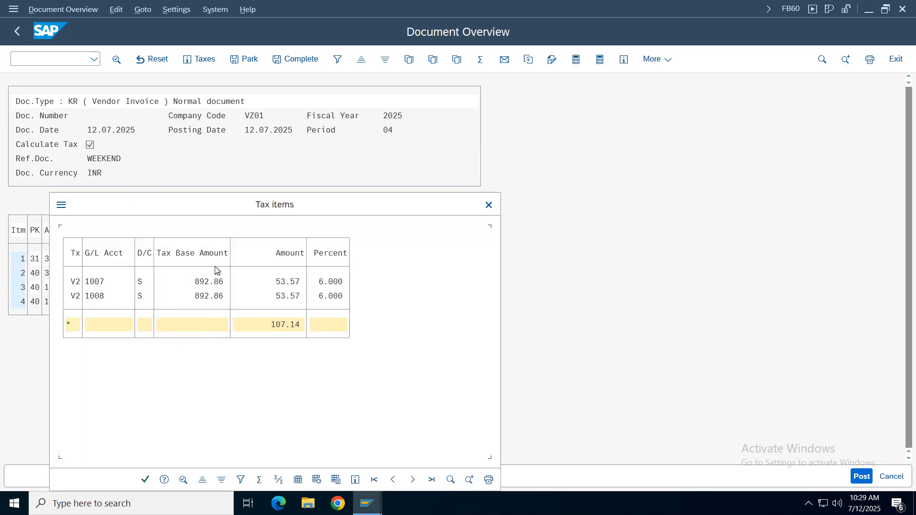
drag(208, 210, 687, 141)
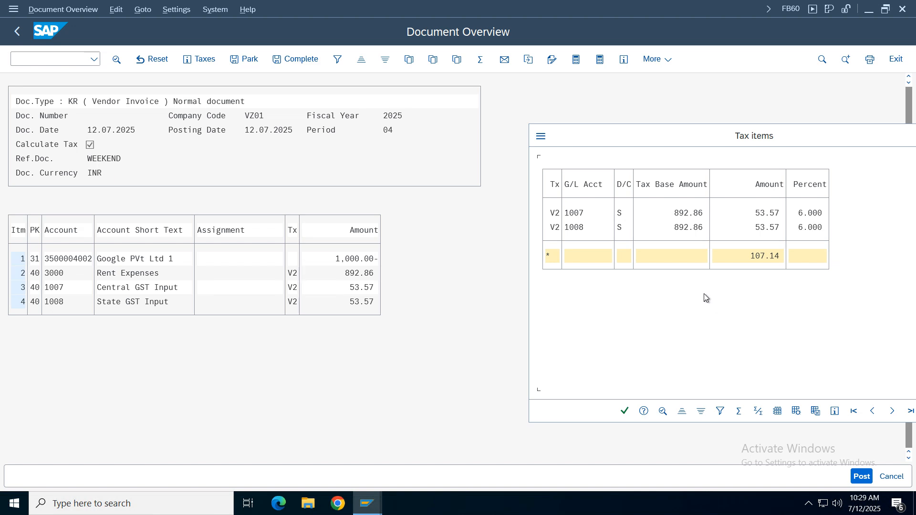
drag(774, 136, 477, 167)
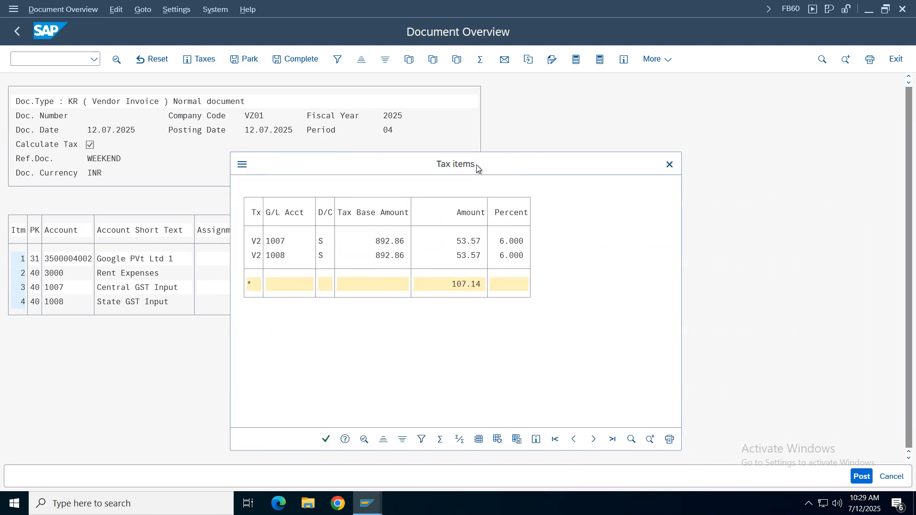
click(668, 164)
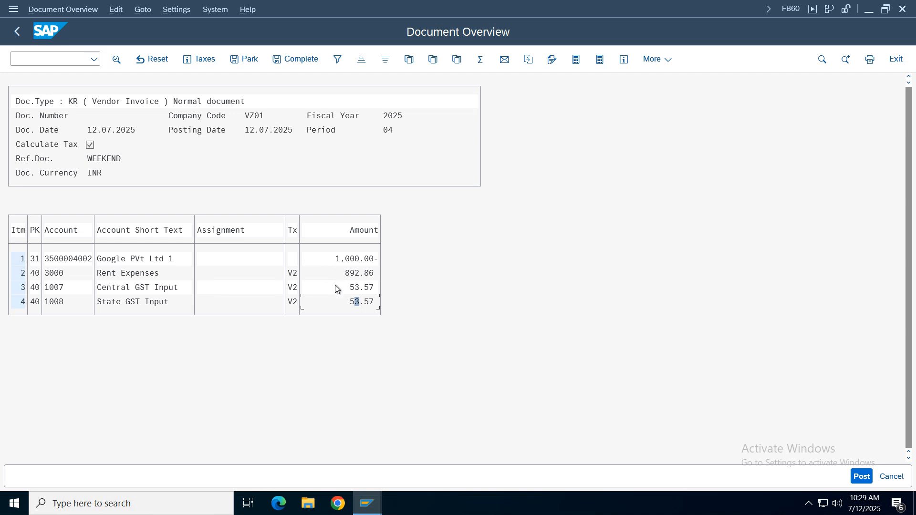
- Open Calculator and divide 100012 by 112 to check the rent expense line's tax base amount
click(131, 497)
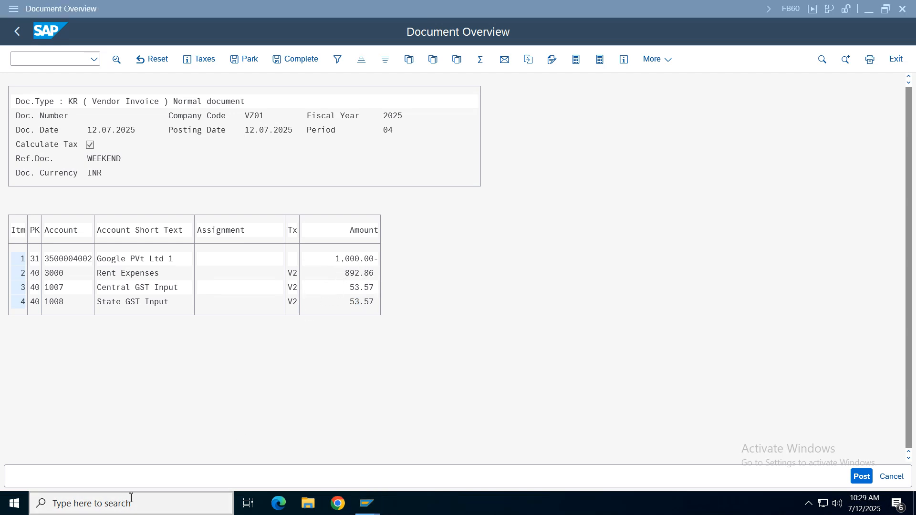
text(calc)
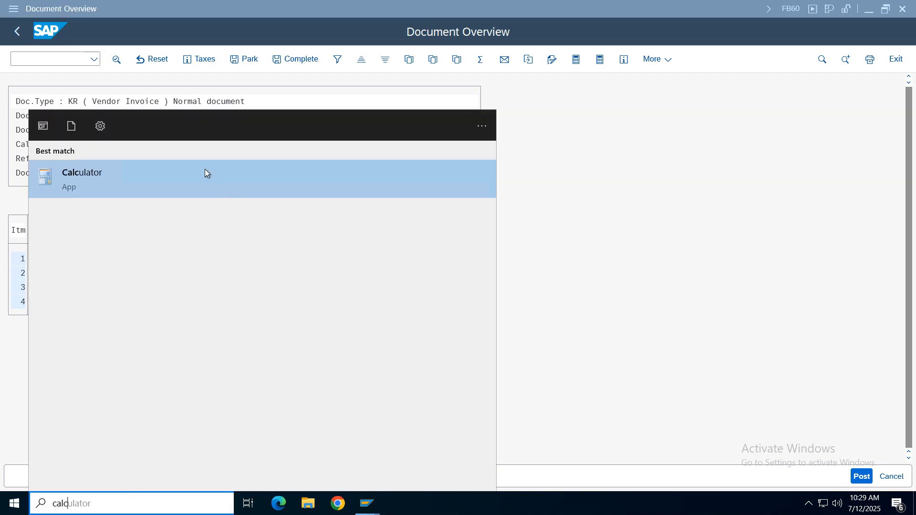
click(84, 189)
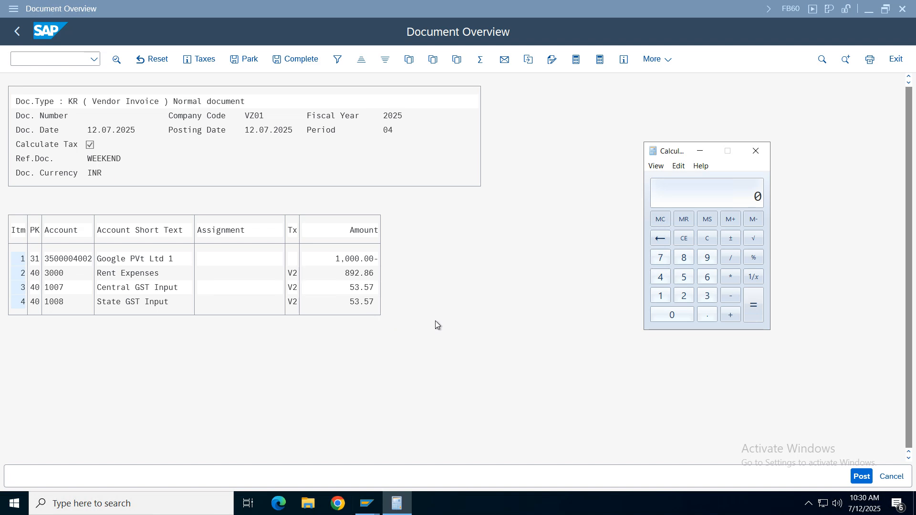
click(661, 296)
triple_click(672, 315)
click(661, 296)
click(685, 296)
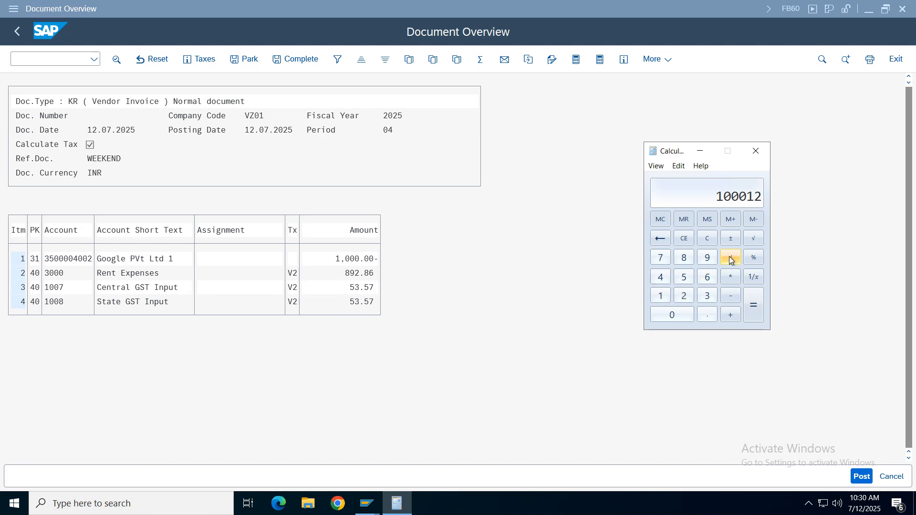
click(730, 258)
double_click(661, 296)
click(687, 296)
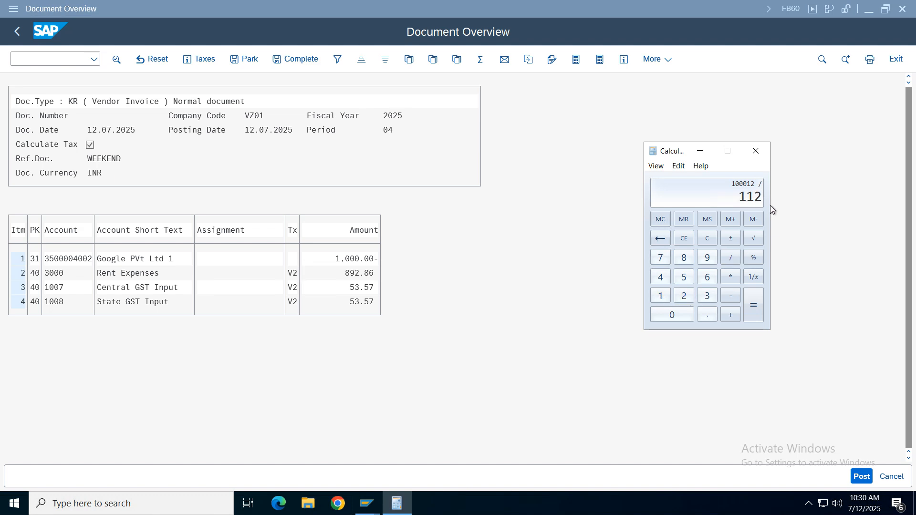
click(760, 311)
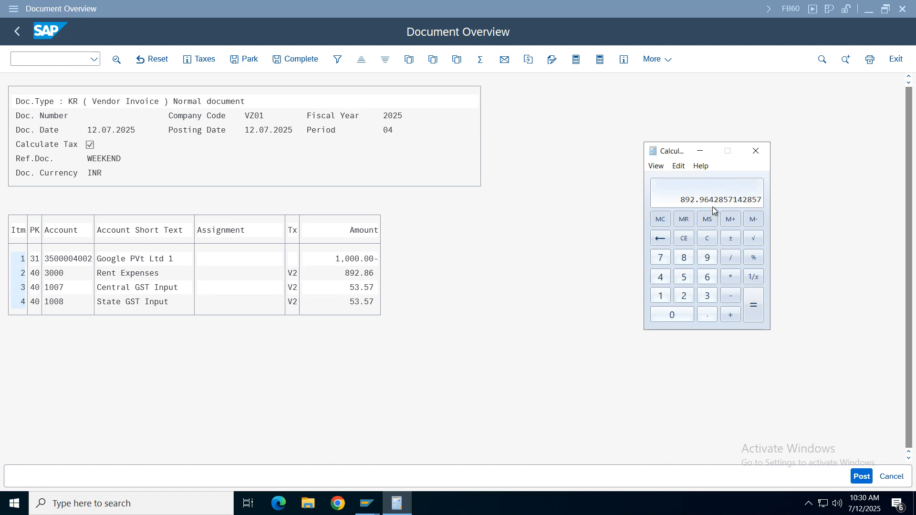
- Post the simulated vendor invoice and display the posted document's tax data
click(758, 152)
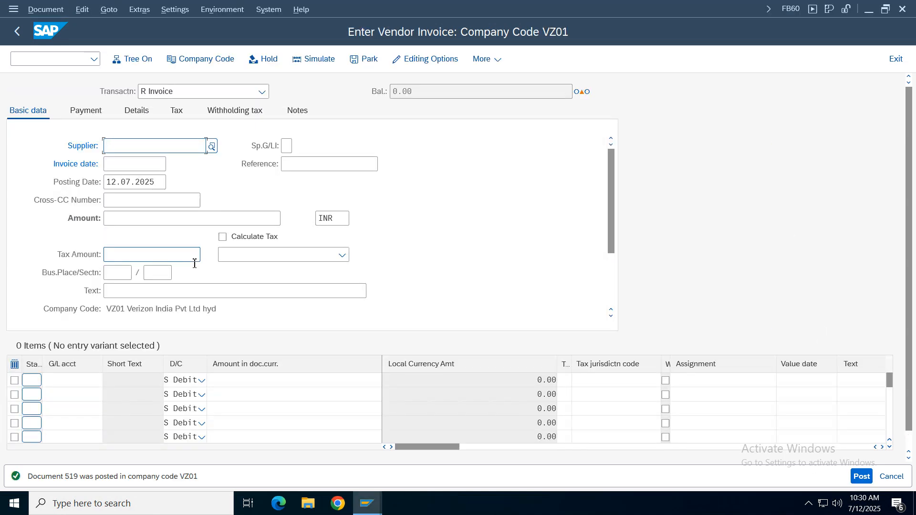
click(45, 10)
click(22, 42)
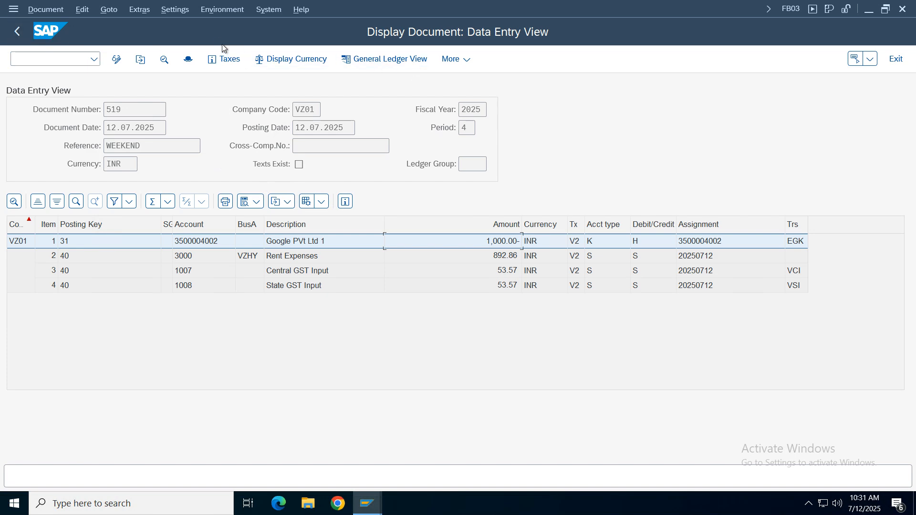
click(224, 58)
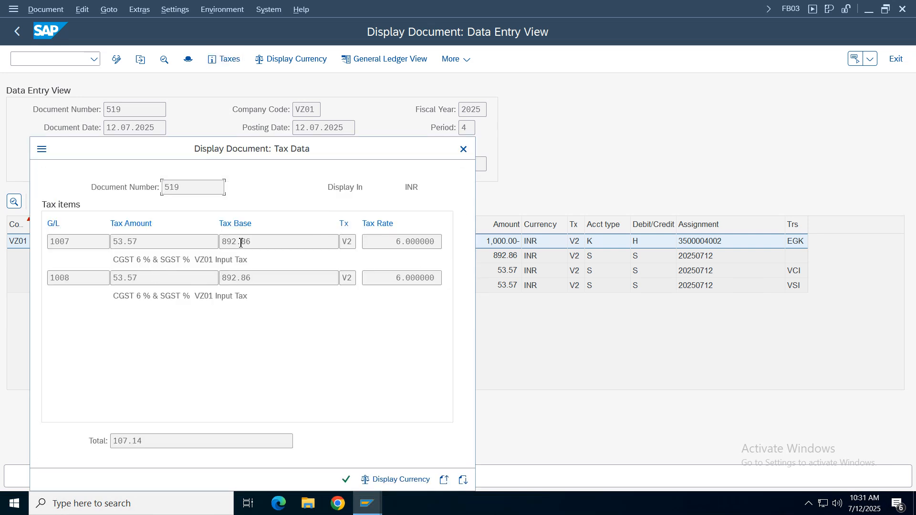
click(406, 278)
- Check the posted tax amount in Calculator by multiplying 892.86 by 6%, and close the tax data
click(162, 497)
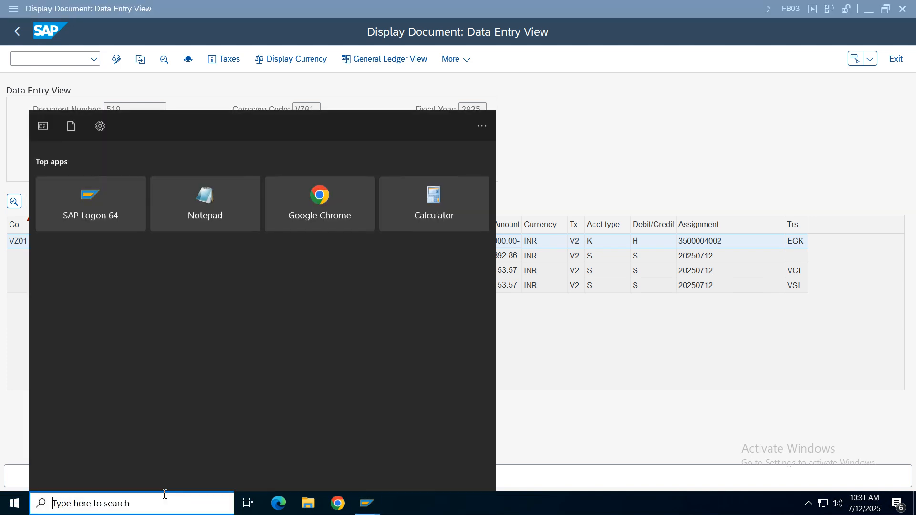
text(calc)
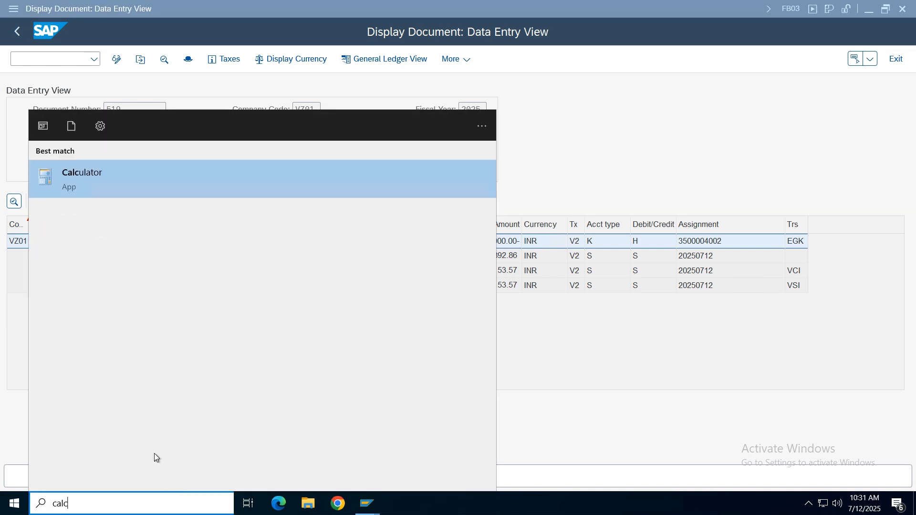
click(167, 188)
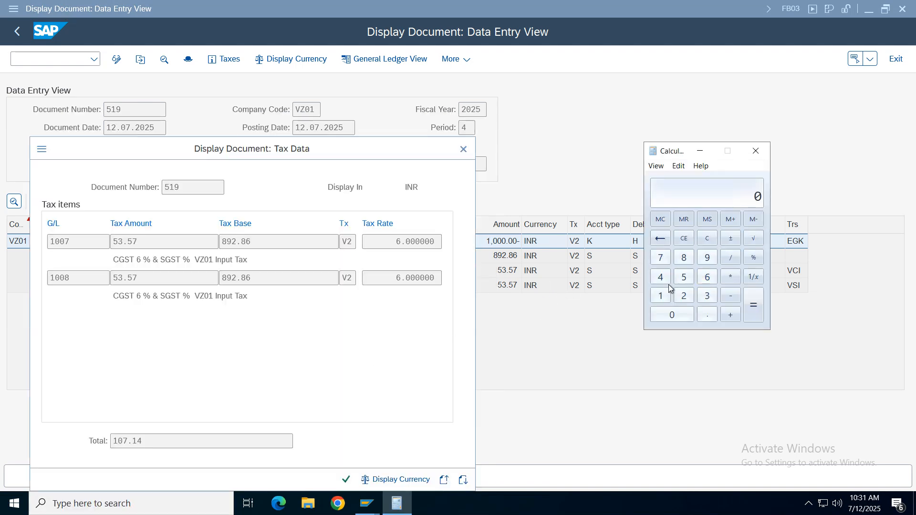
click(684, 257)
click(707, 257)
click(686, 297)
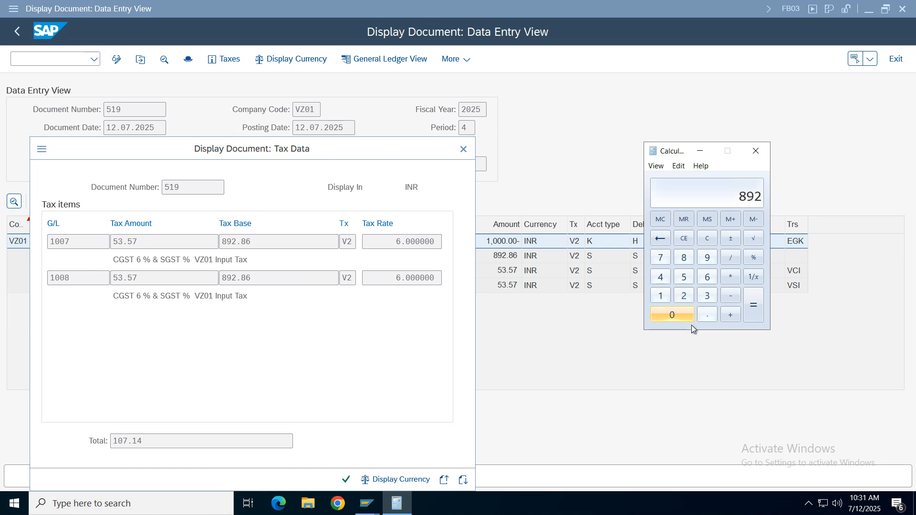
click(707, 315)
click(683, 258)
click(707, 278)
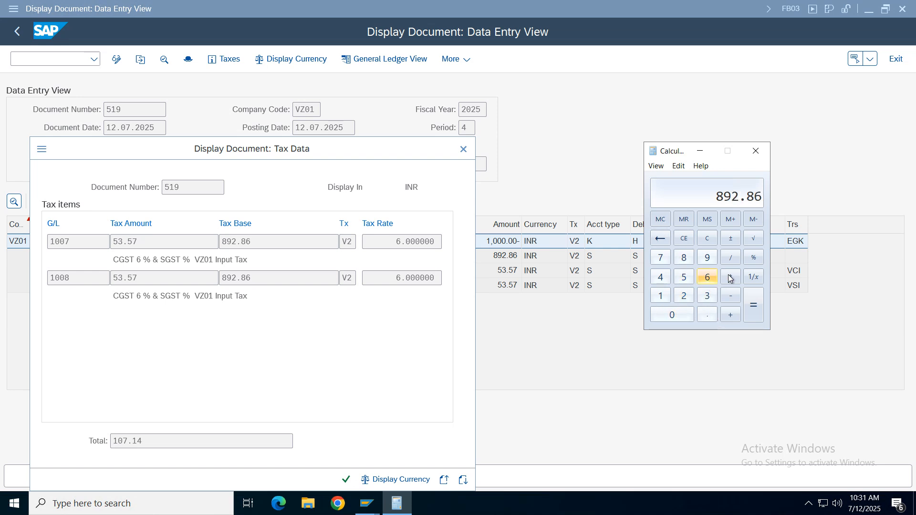
click(731, 277)
click(707, 277)
click(753, 258)
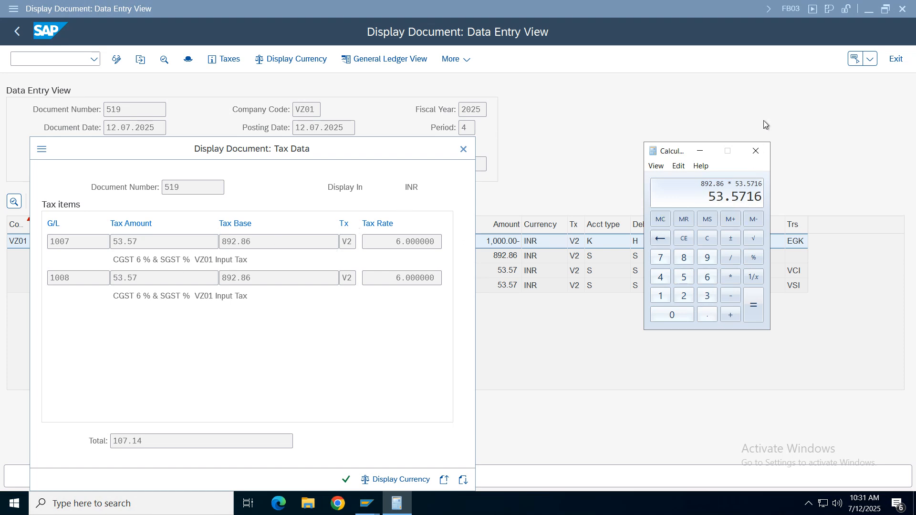
click(759, 150)
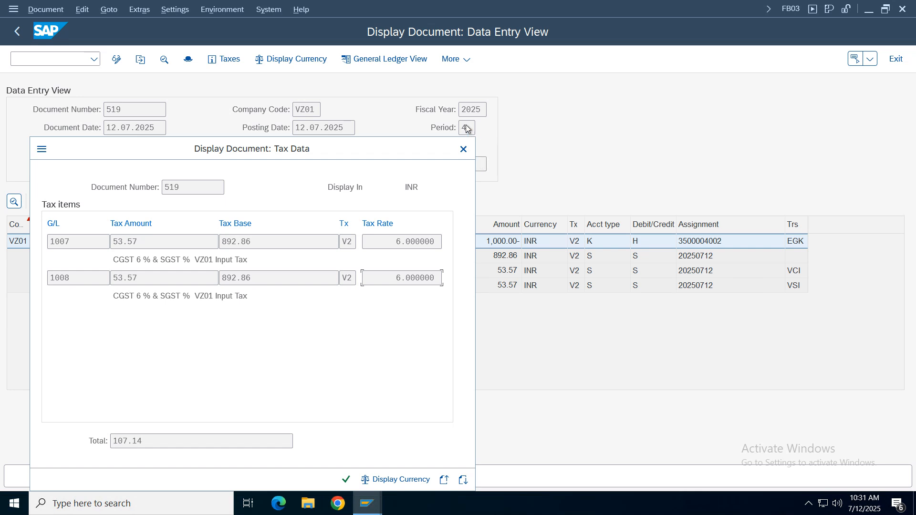
click(463, 149)
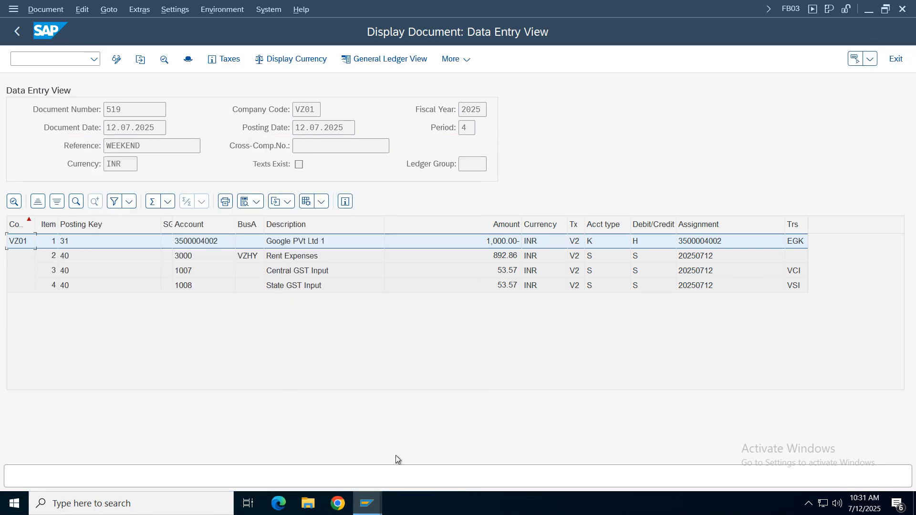
click(380, 510)
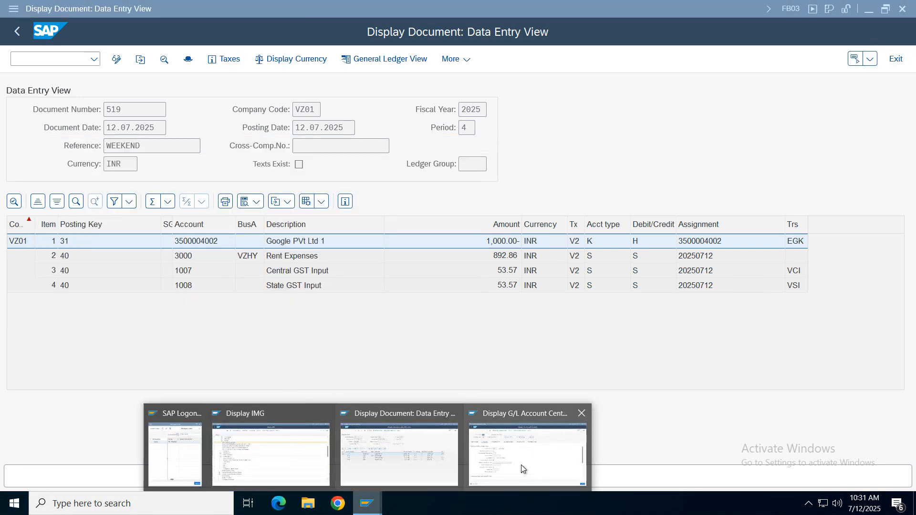
mouse_move(491, 452)
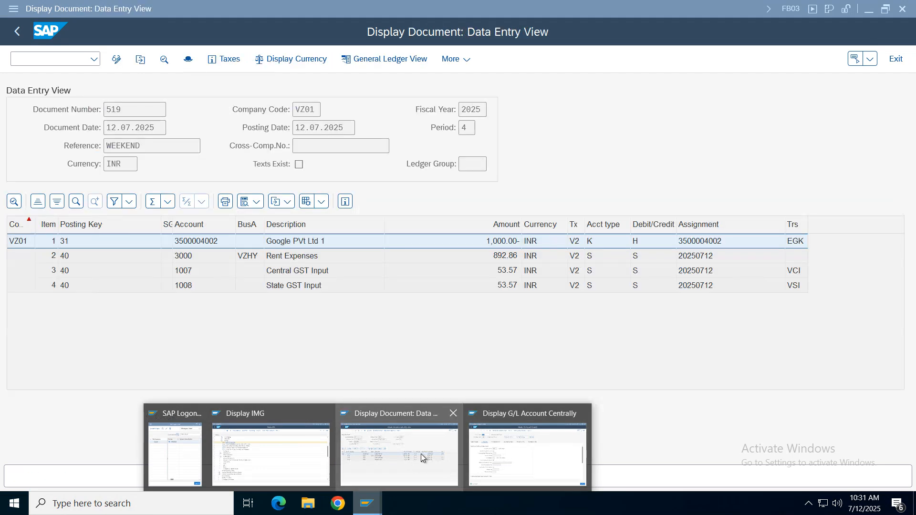
click(420, 454)
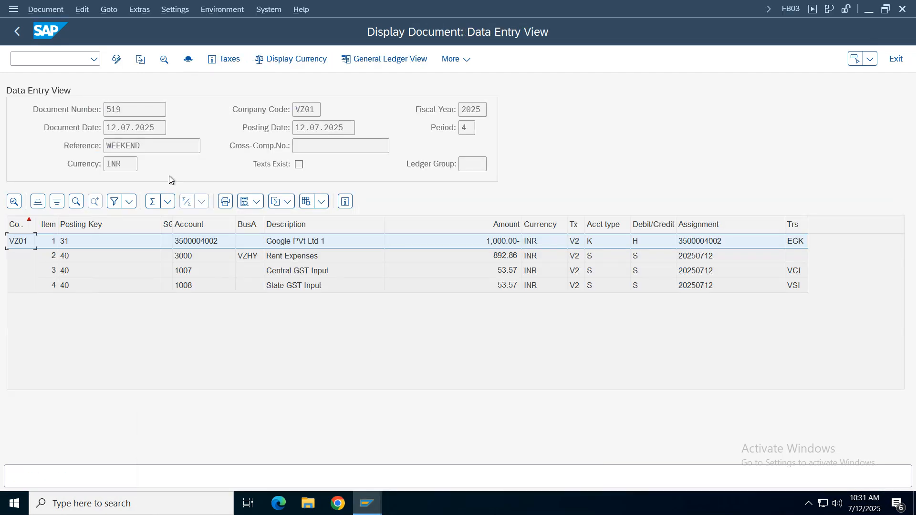
- Exit the document display and the vendor invoice entry without keeping data, and start transaction FB70
click(18, 34)
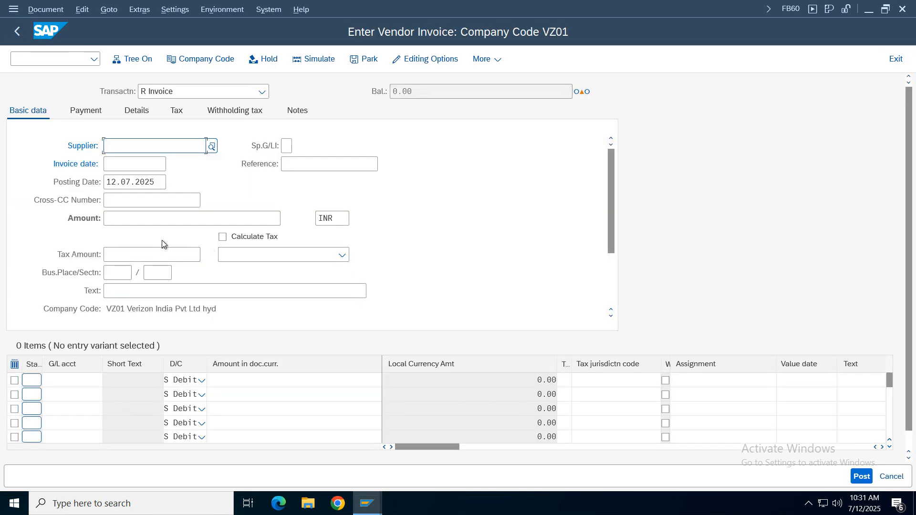
click(15, 38)
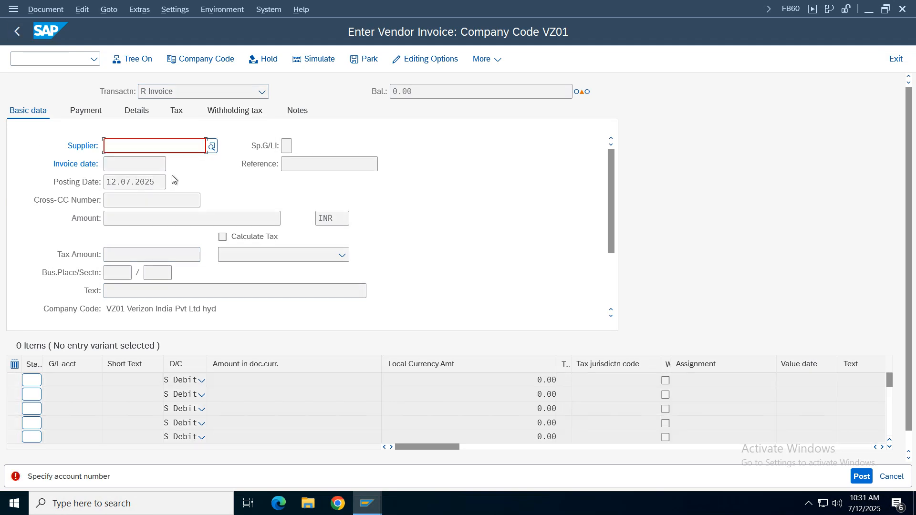
click(905, 58)
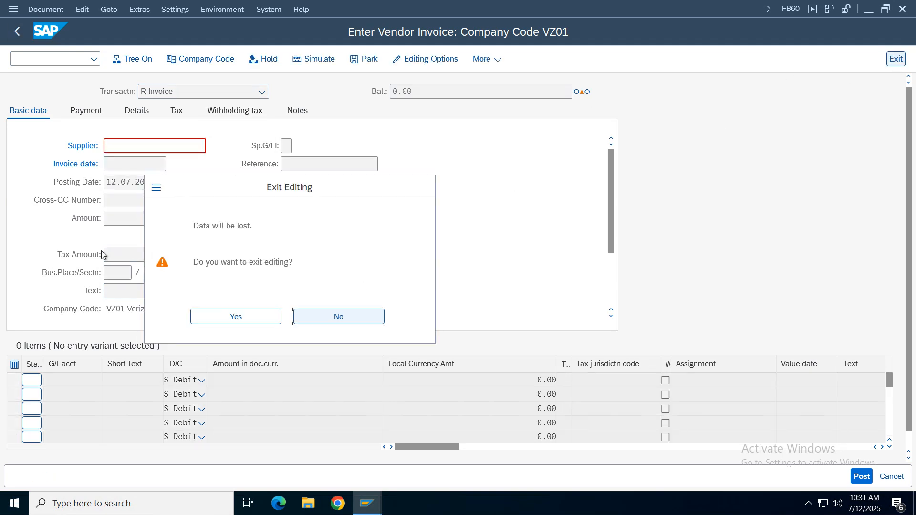
key(Return)
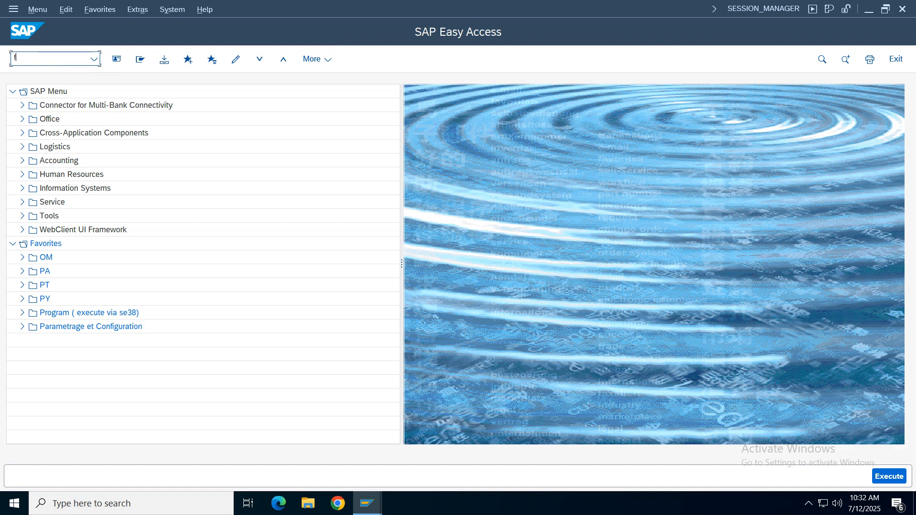
key(Return)
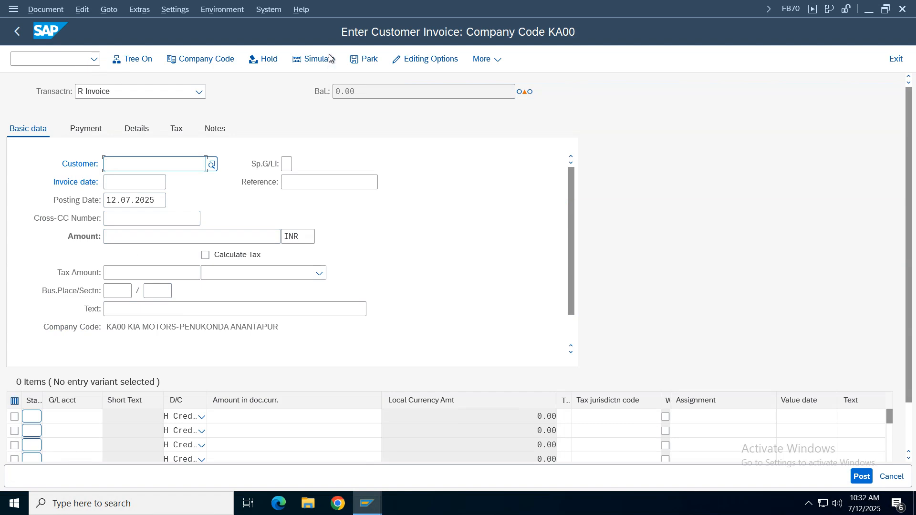
- Set the customer invoice's company code to VZ01
click(206, 59)
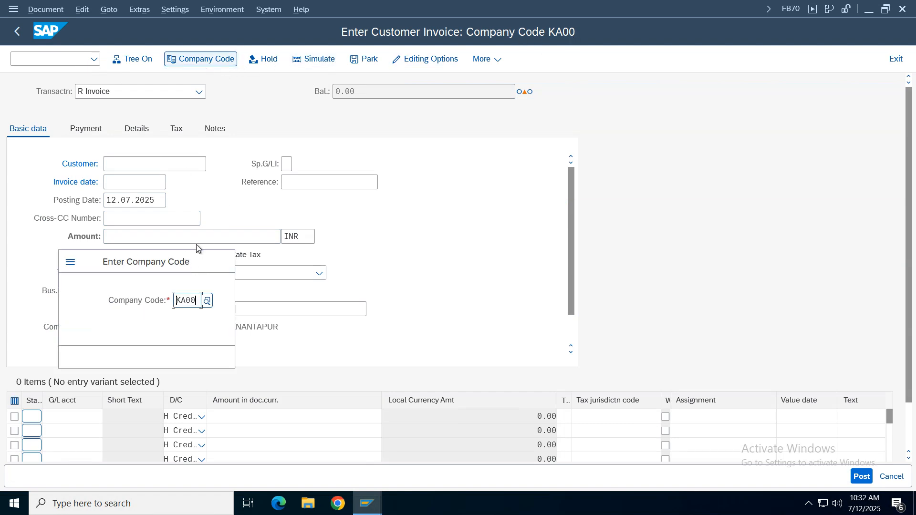
text(vz01)
key(Return)
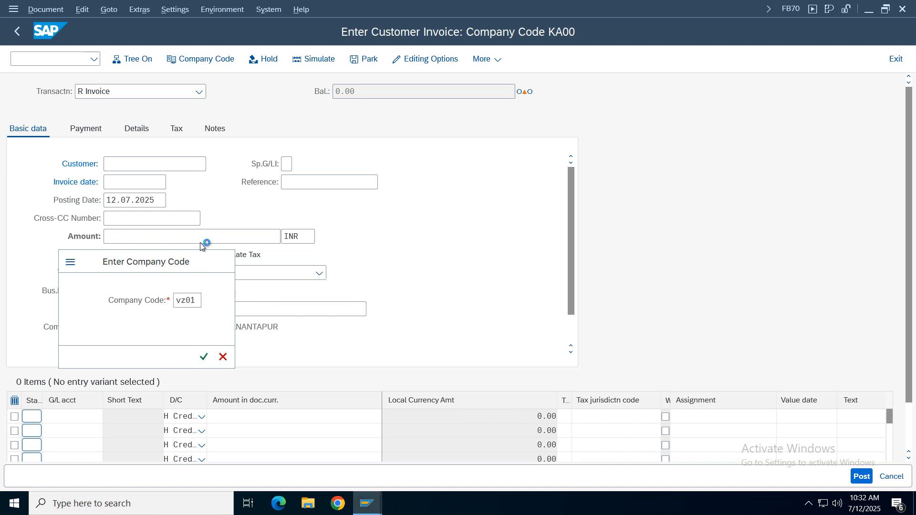
- Select company code VZ01's customer through the customer search and set the invoice date to 12.07.2025
click(212, 165)
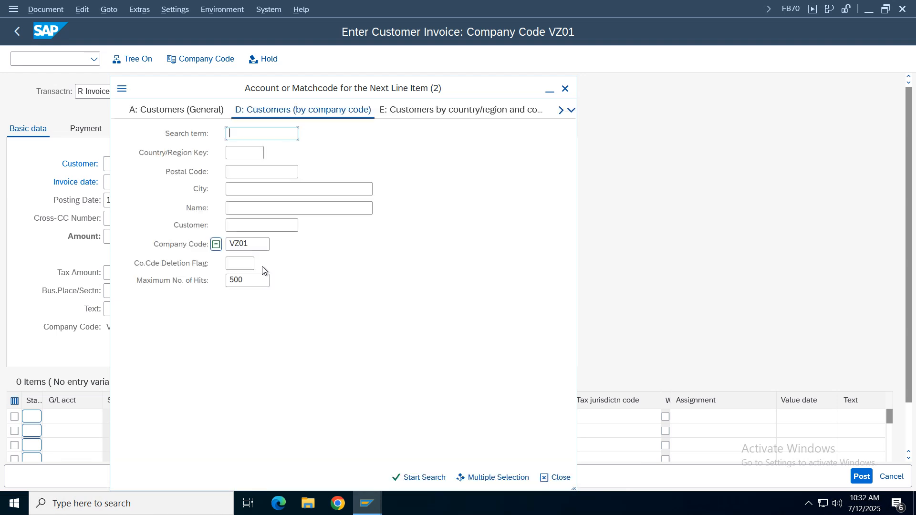
key(Return)
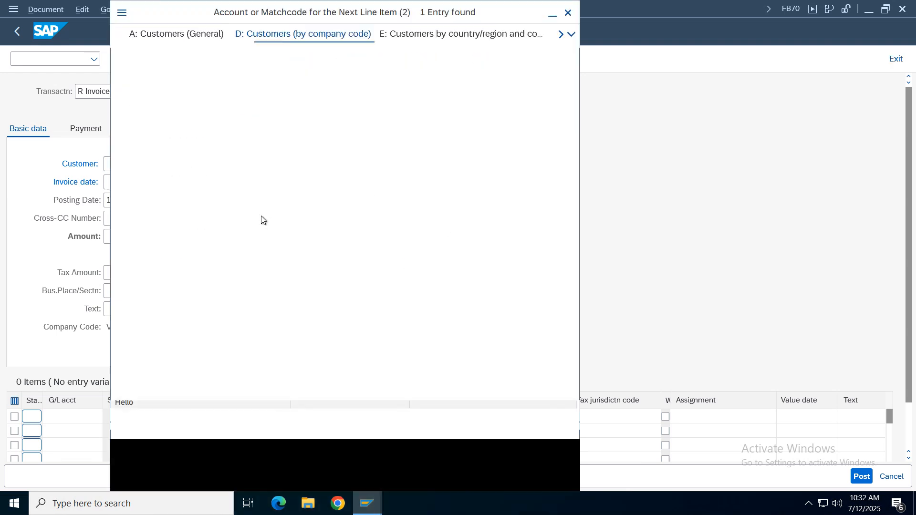
double_click(293, 100)
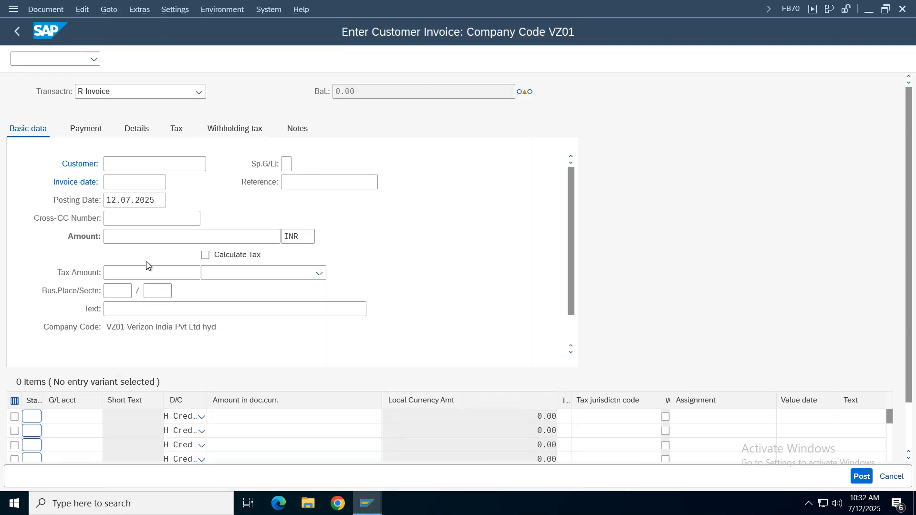
click(133, 182)
key(BackSpace)
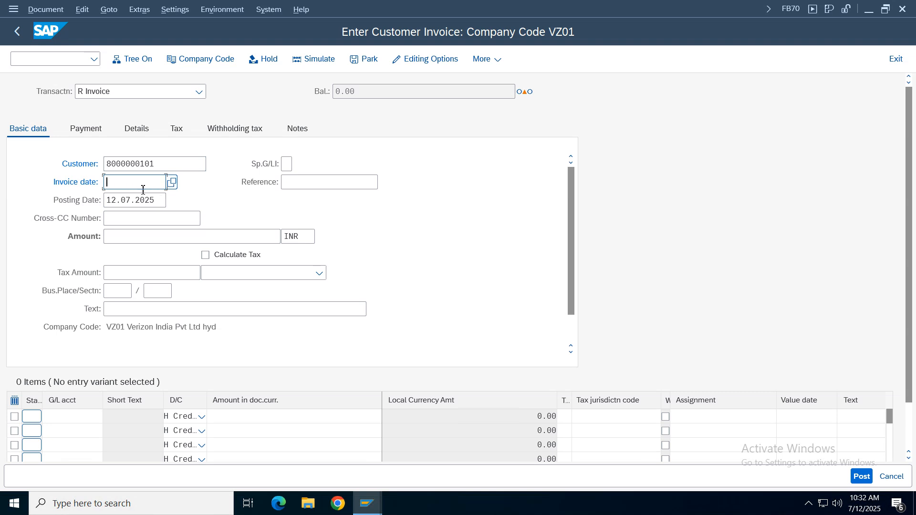
click(132, 201)
click(118, 238)
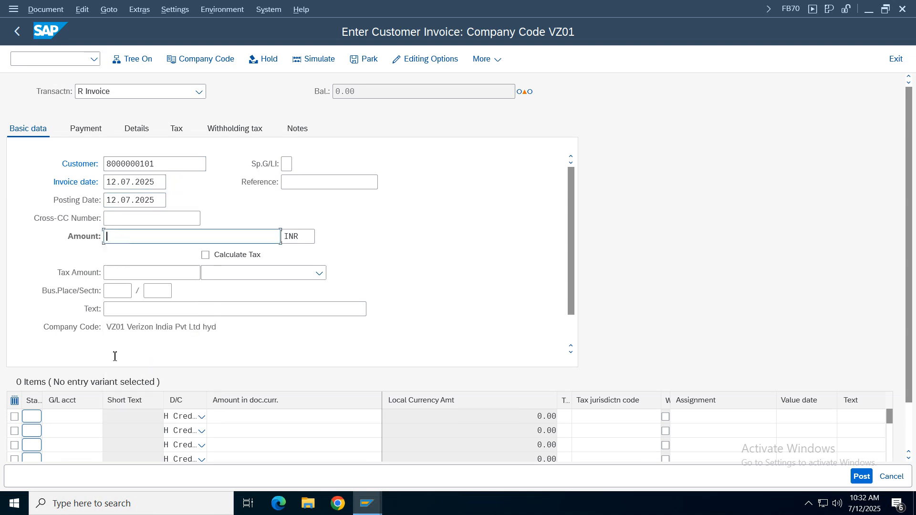
- Look up G/L account 4001 (Sales) for the first line item and enter a credit amount of 1000
click(74, 420)
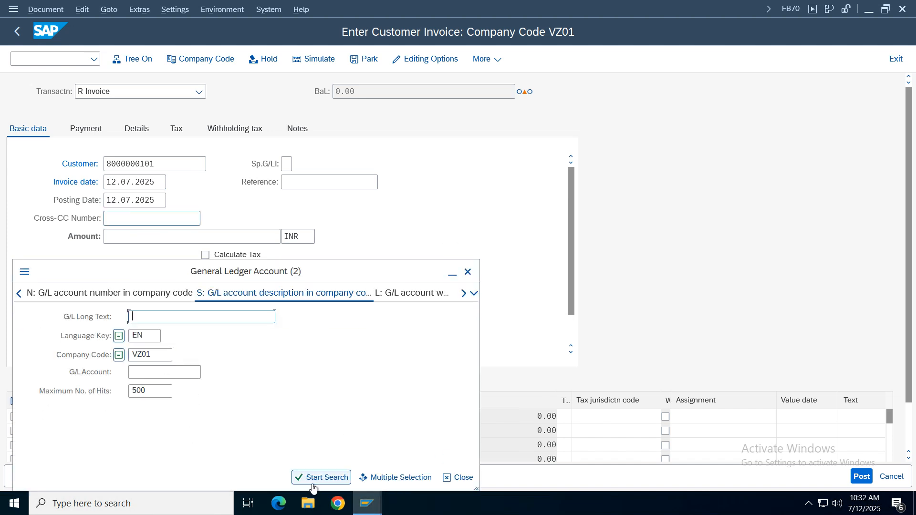
click(322, 477)
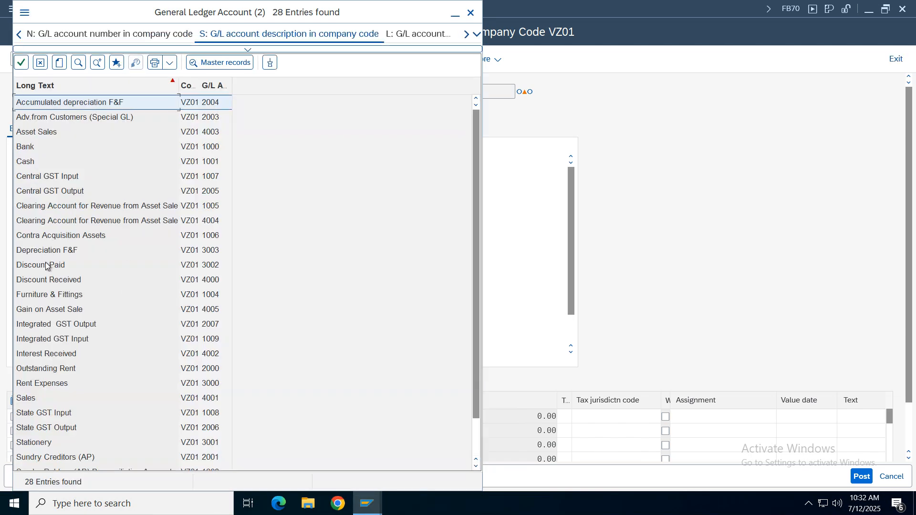
click(212, 87)
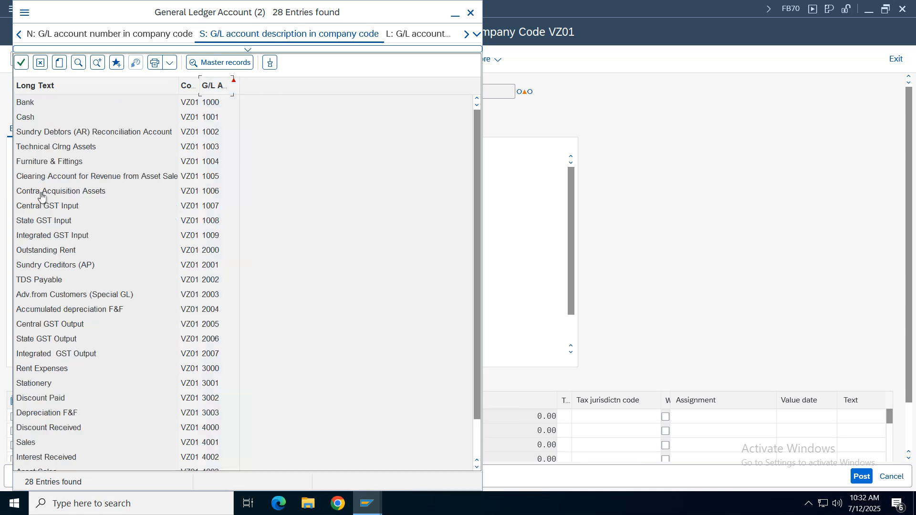
double_click(31, 442)
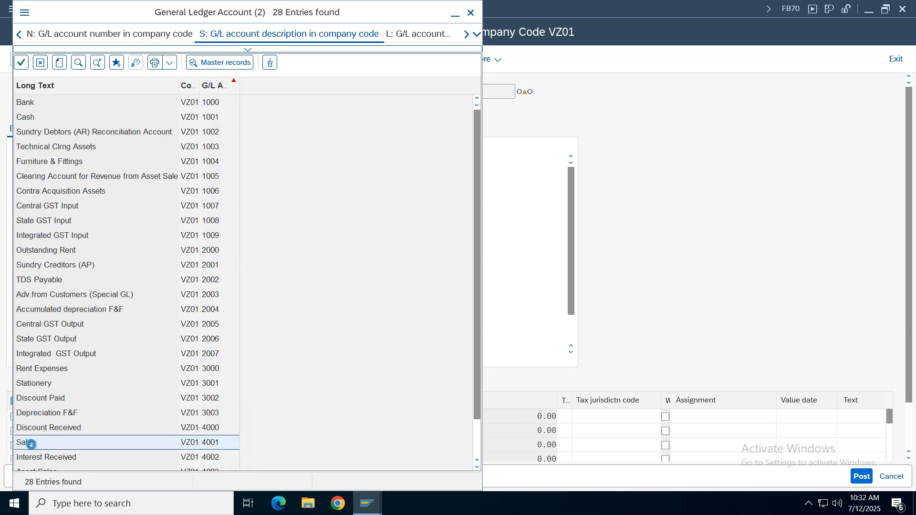
click(305, 417)
text(1)
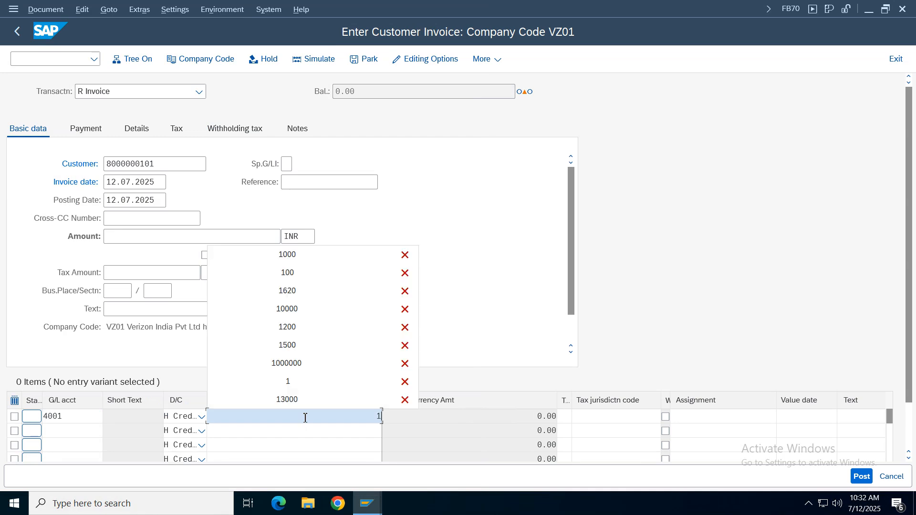
text(000)
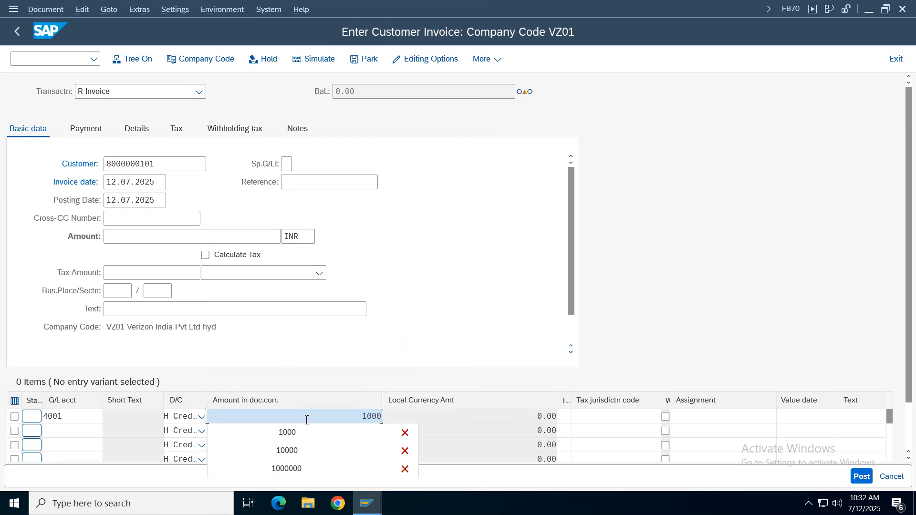
- Validate the Sales line item with its tax code left empty
click(568, 417)
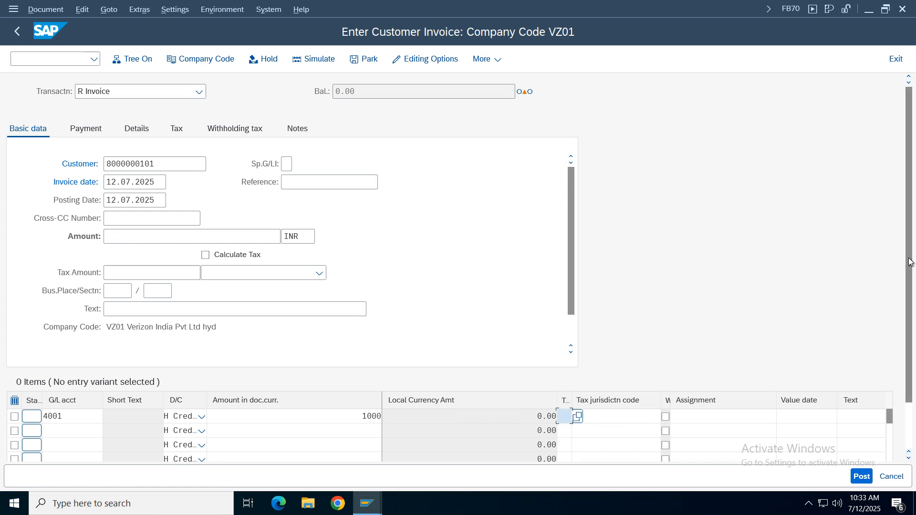
scroll(373, 398, down, 2)
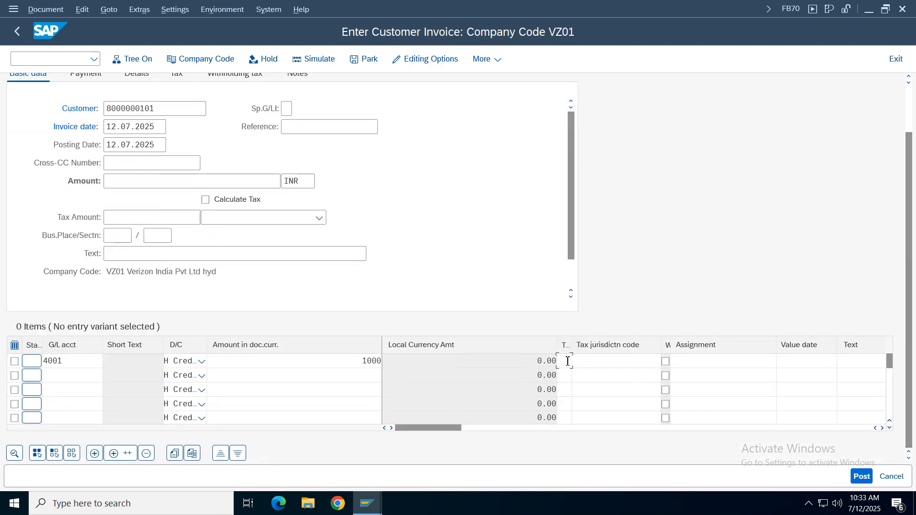
scroll(575, 363, up, 2)
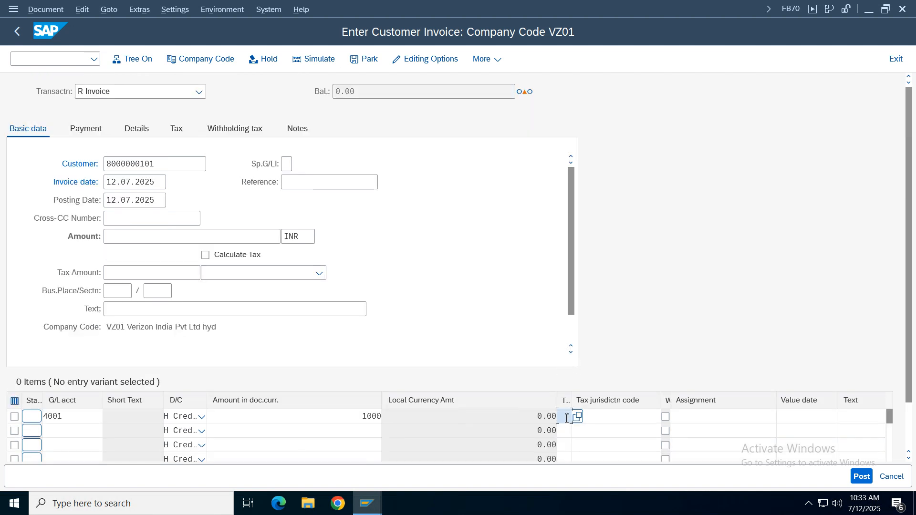
key(super+p)
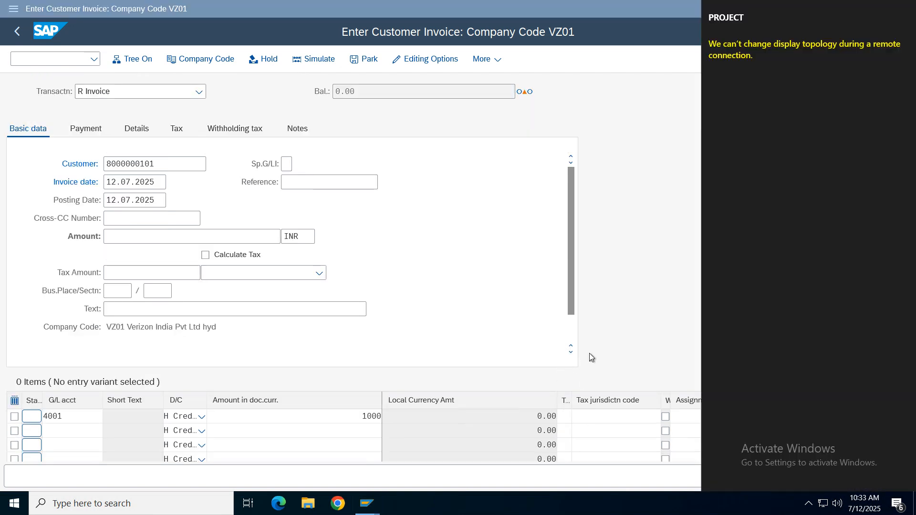
click(601, 210)
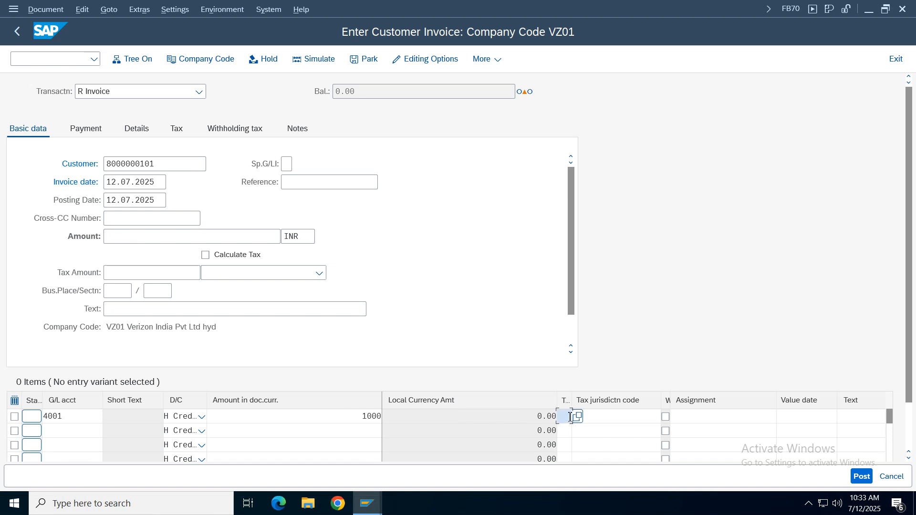
key(Return)
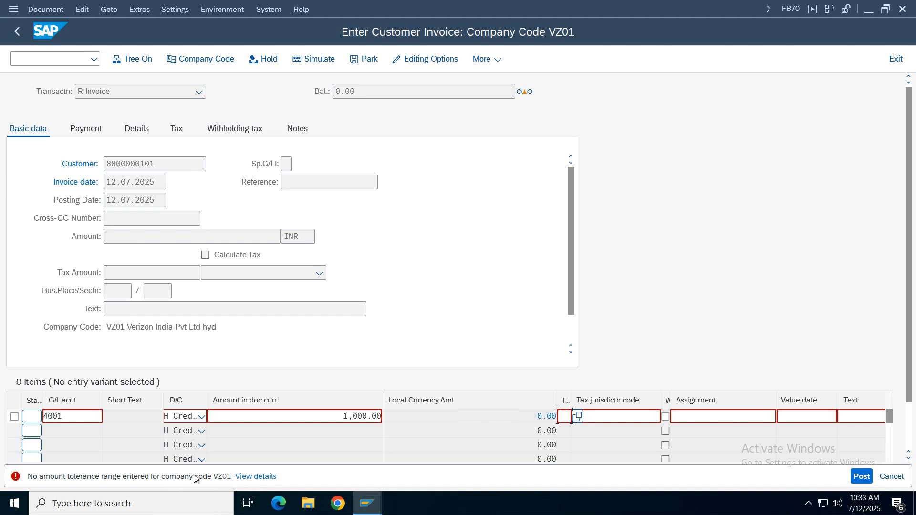
- Open a second SAP session and display the customizing implementation guide through SPRO
click(13, 10)
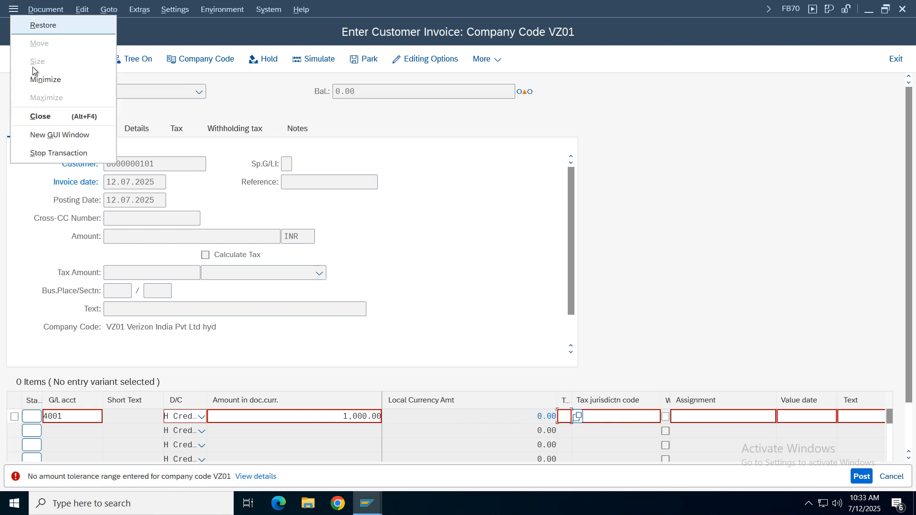
click(53, 136)
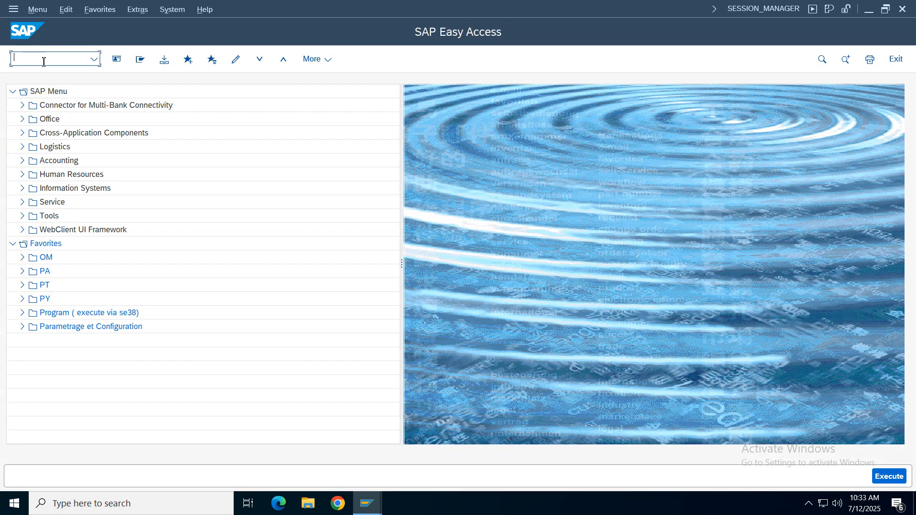
text(spr)
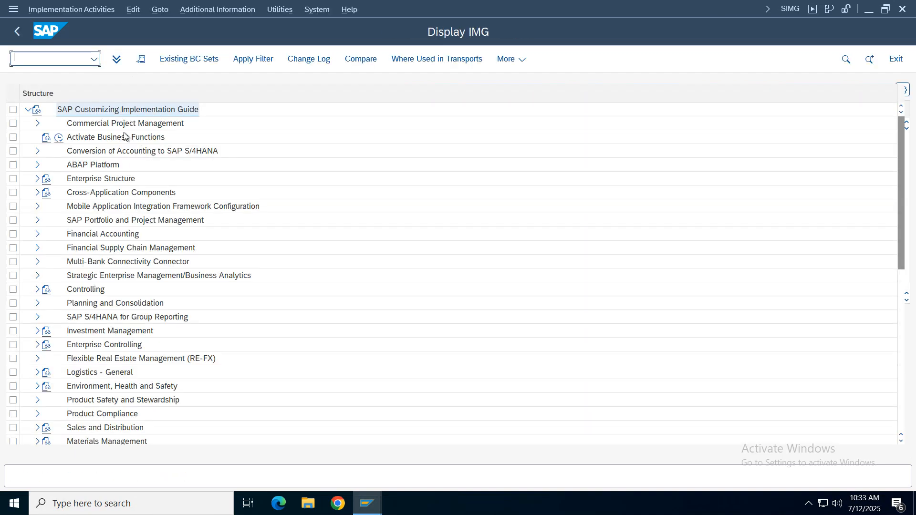
- Open Assign Users to Tolerance Groups in the IMG, under Financial Accounting, General Ledger Accounting, Business Transactions, Open Item Clearing, Clearing Differences
click(81, 239)
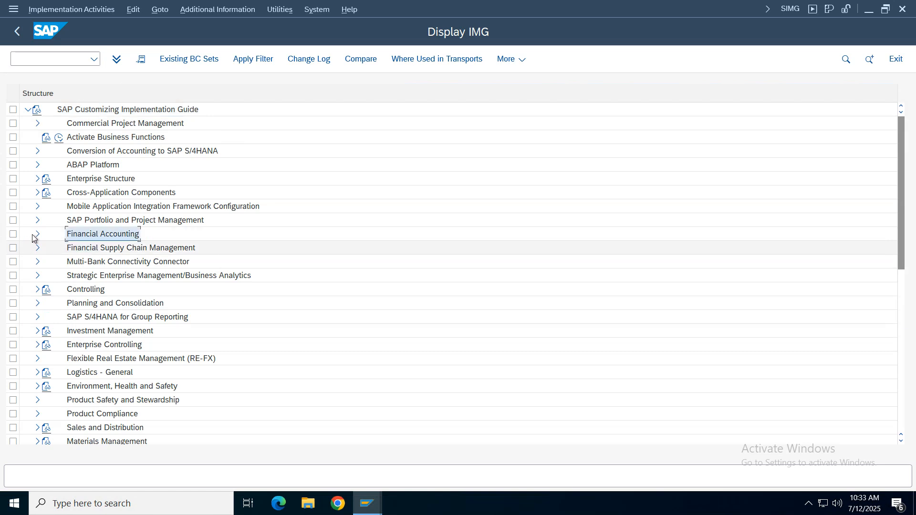
click(37, 234)
click(46, 262)
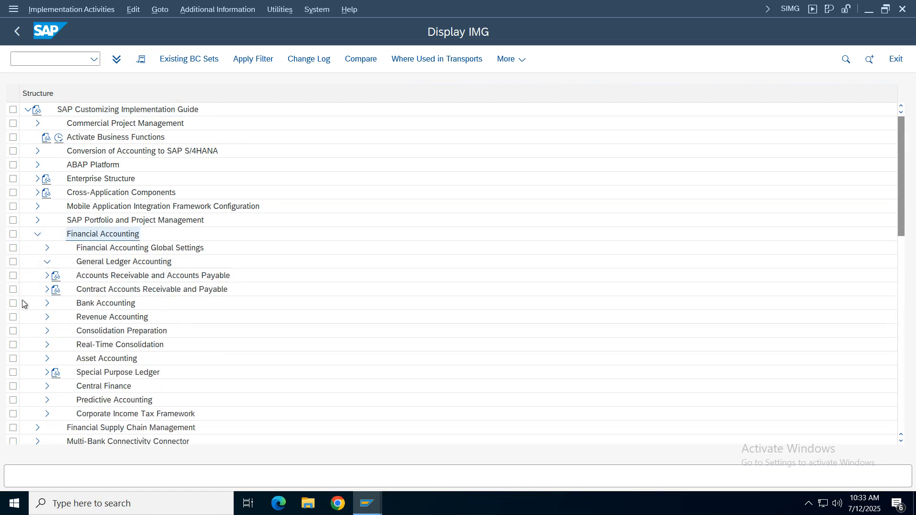
click(55, 291)
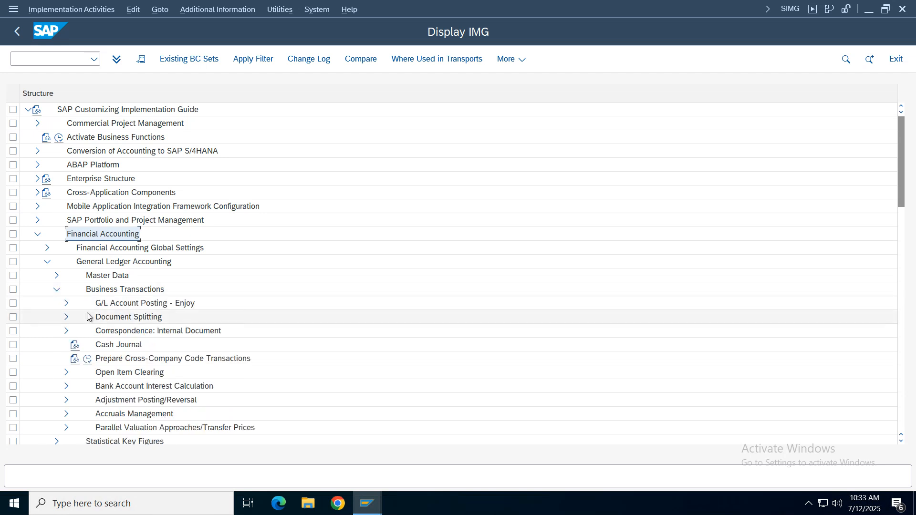
click(66, 373)
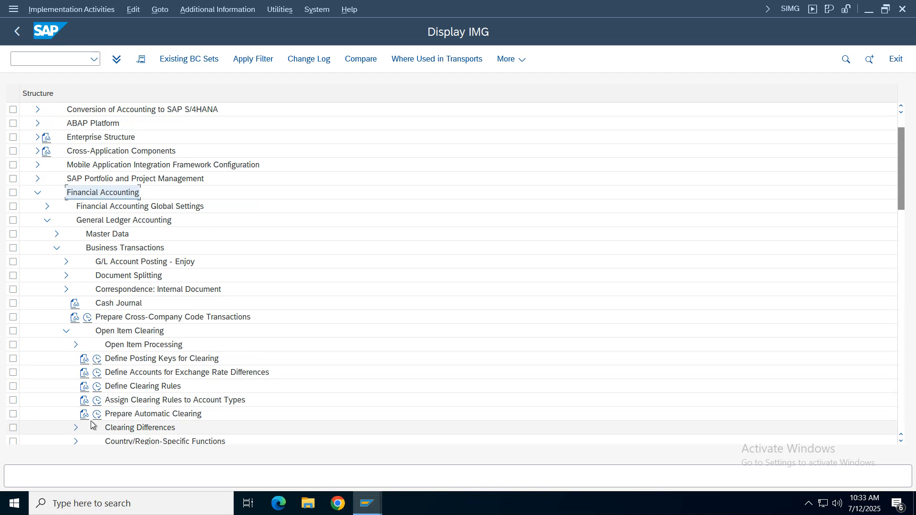
click(76, 428)
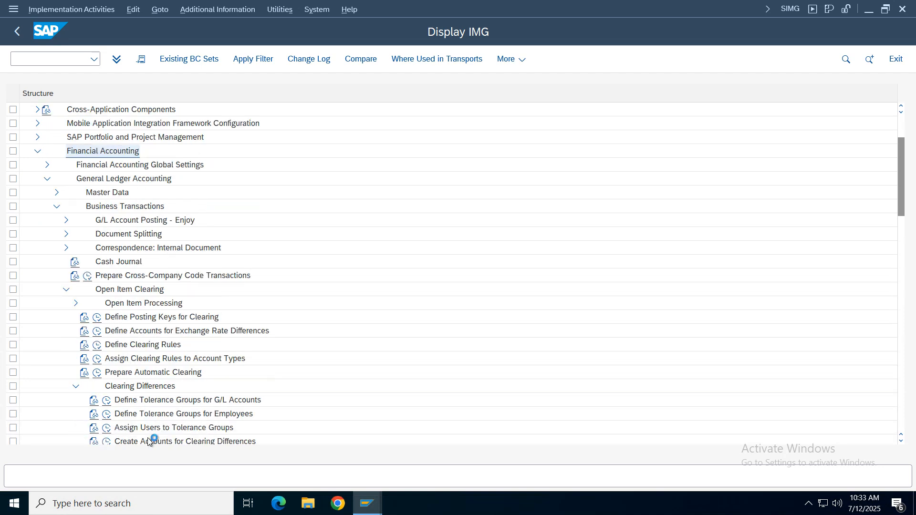
click(106, 428)
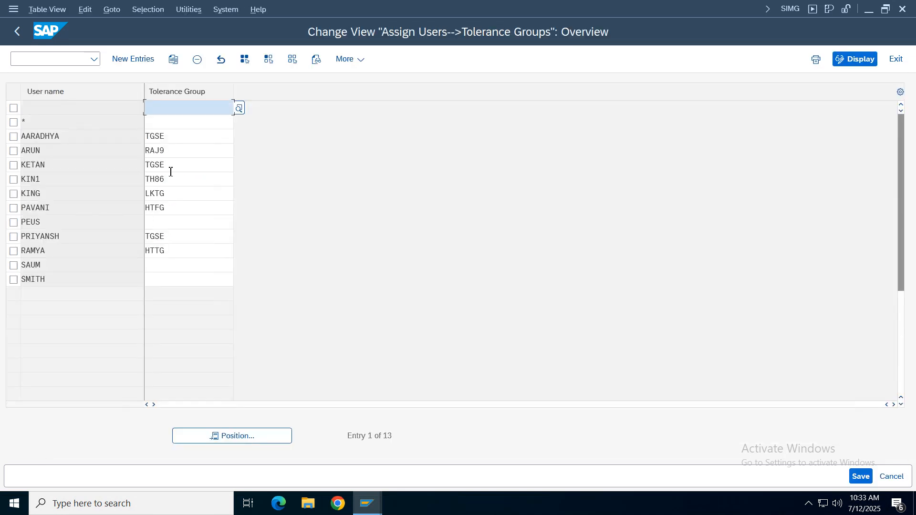
- Look up the logged-on user and that user's assigned tolerance group, and return to the IMG
click(790, 9)
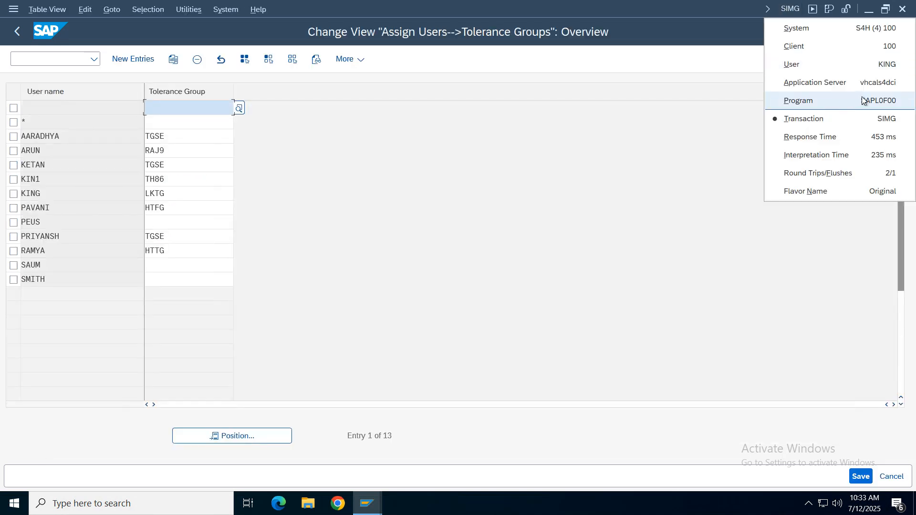
click(19, 193)
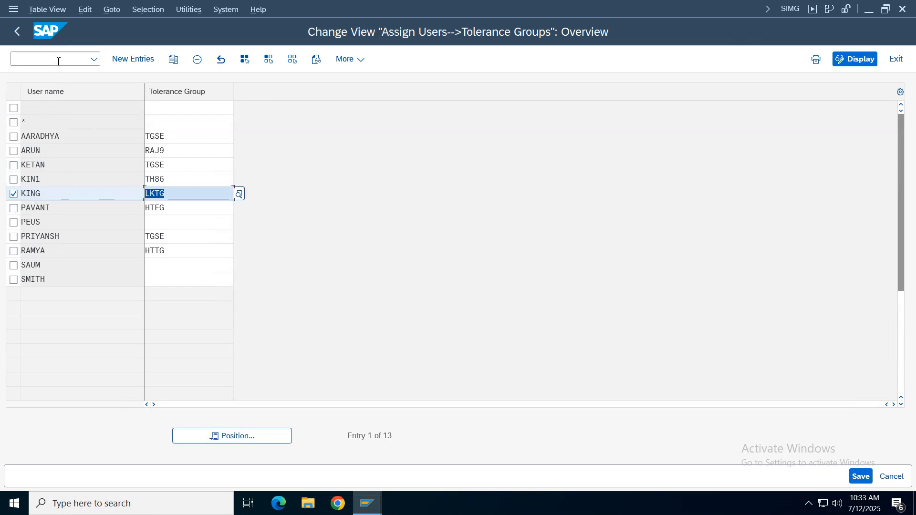
click(17, 31)
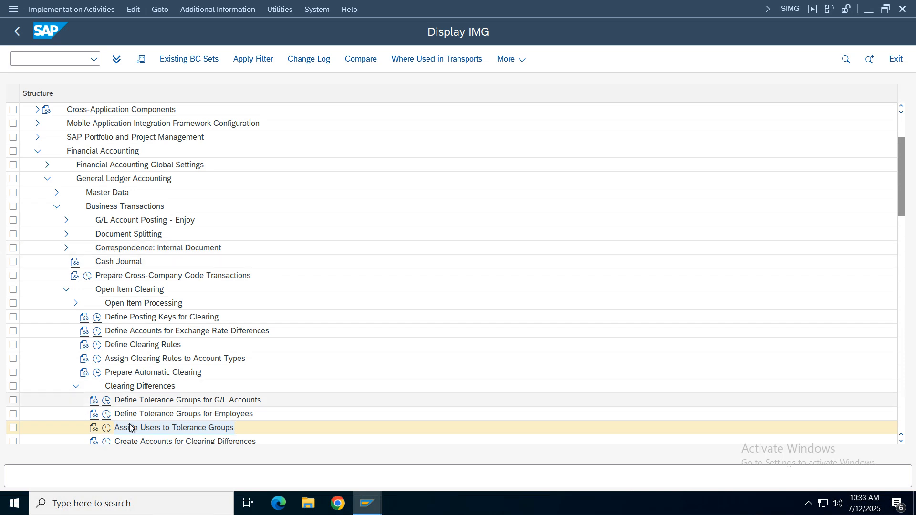
- Position the list in Define Tolerance Groups for Employees at tolerance group LKTG to check its company codes, and return to the IMG
click(106, 428)
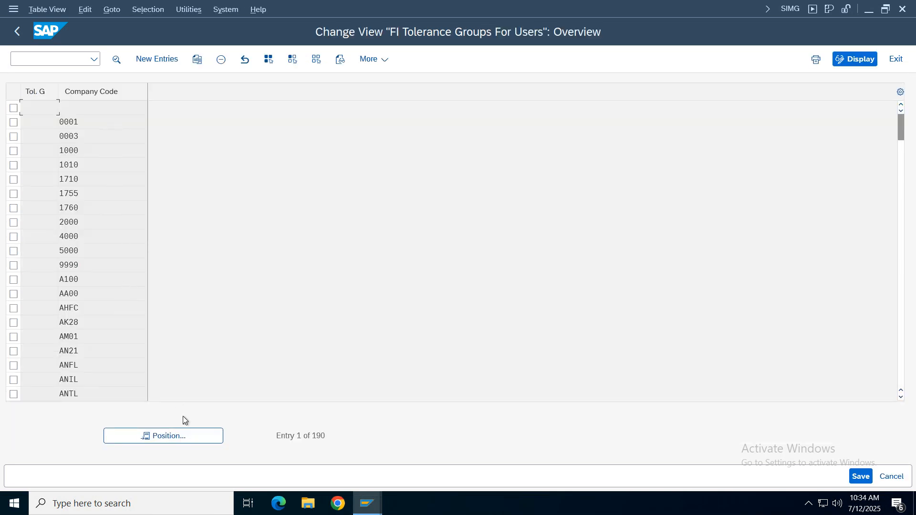
click(184, 436)
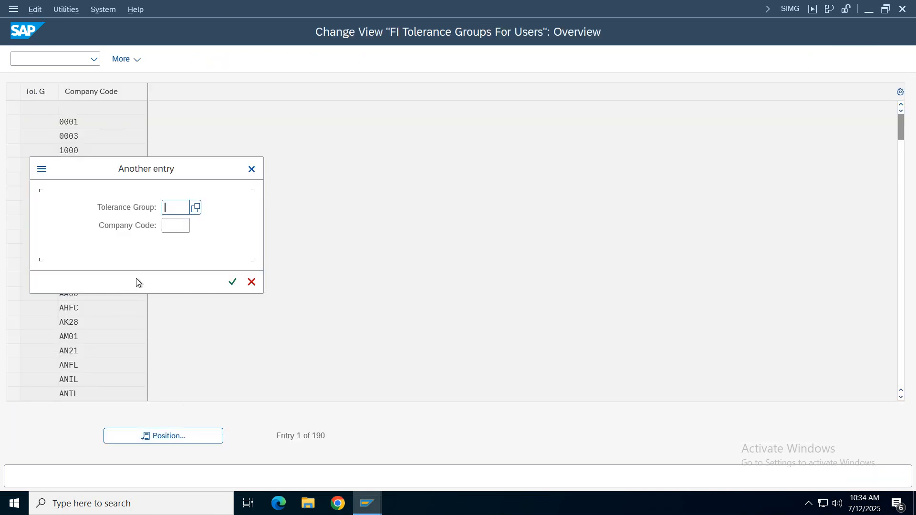
text(1010)
key(Return)
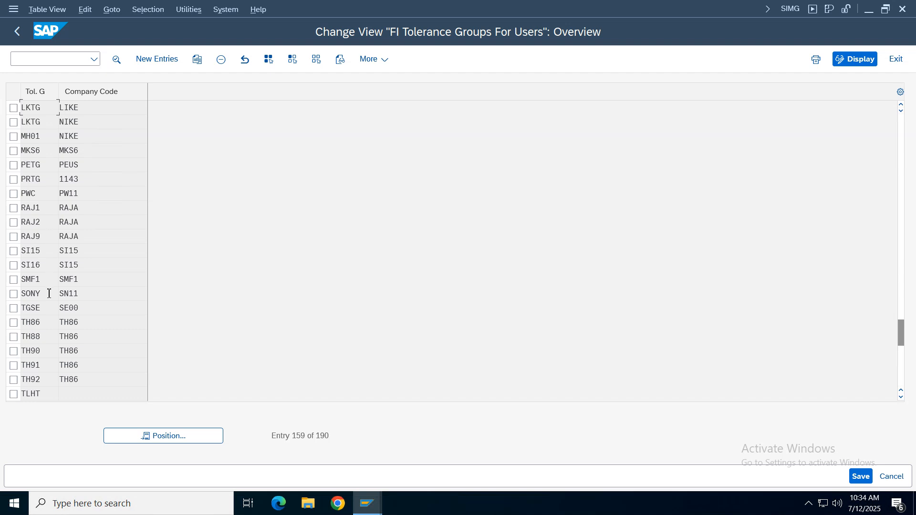
click(26, 40)
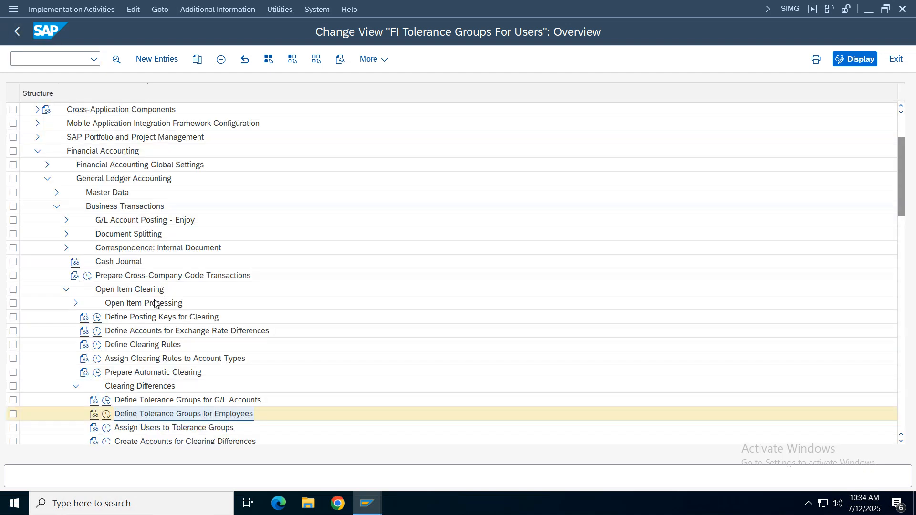
- Reopen Define Tolerance Groups for Employees, locate company code VZ01's entry with the blank group, copy it as tolerance group LKTG, and save
click(107, 415)
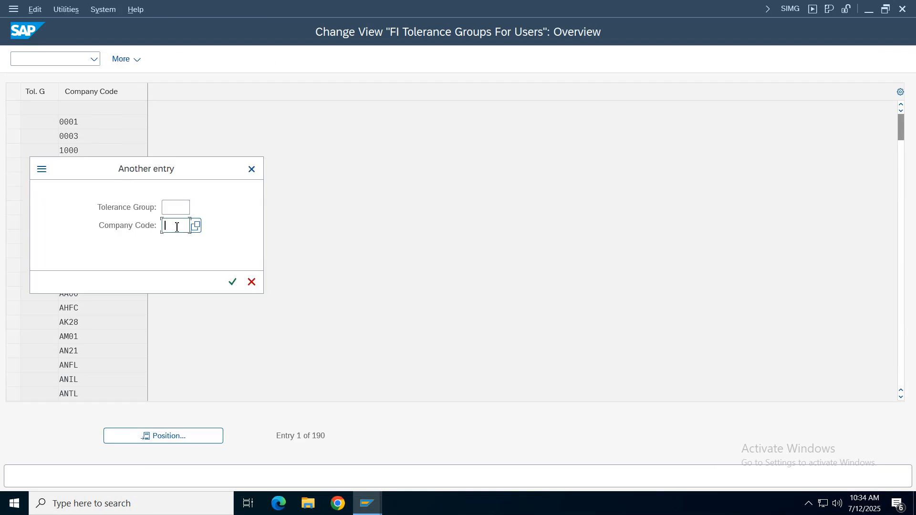
text(vz01)
key(Return)
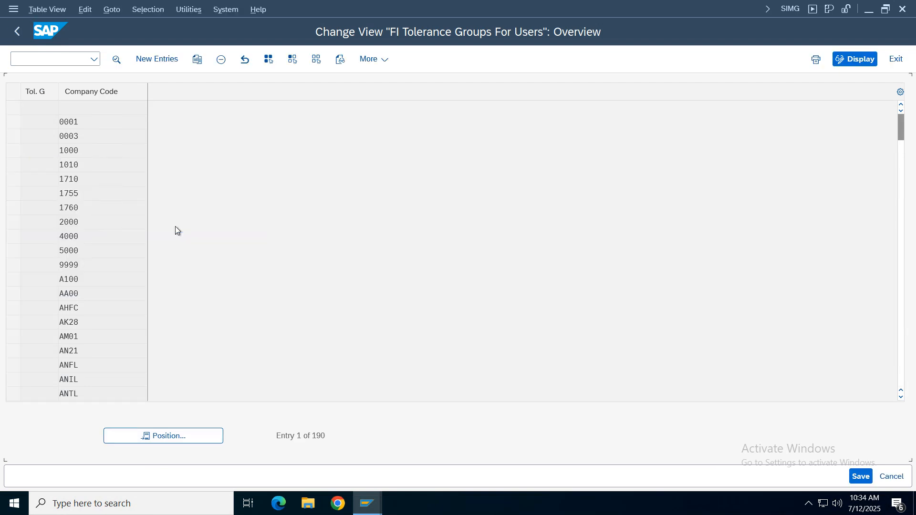
click(13, 108)
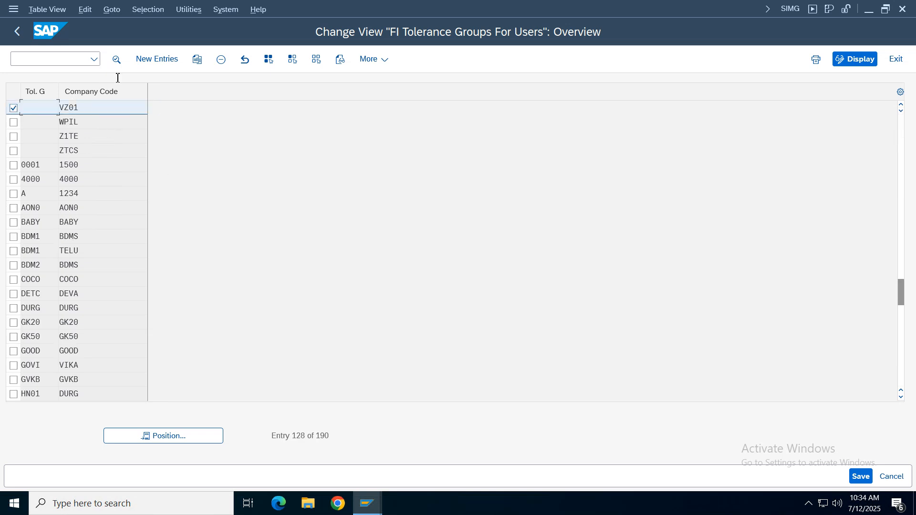
click(196, 60)
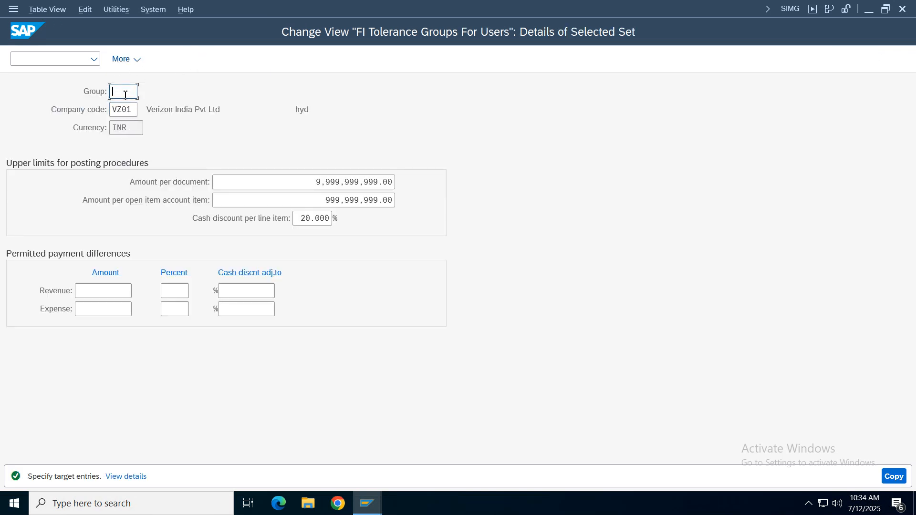
text(lktg)
key(Return)
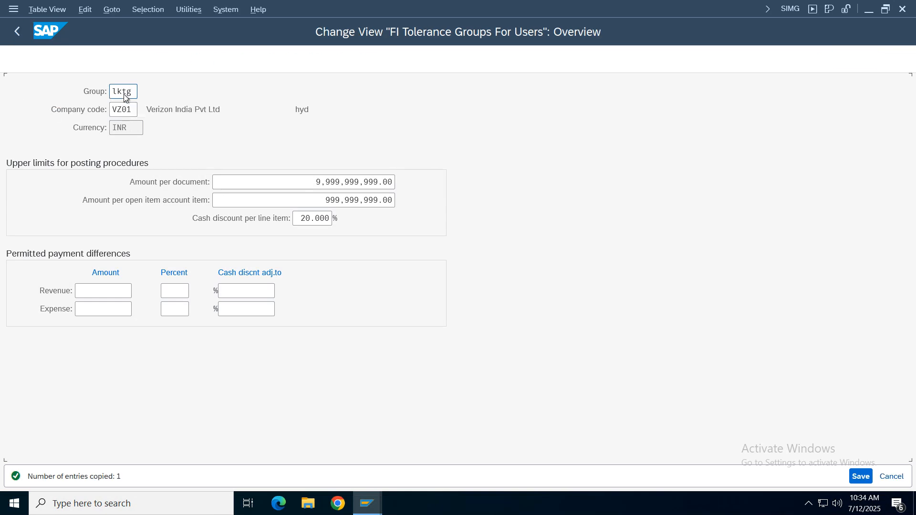
click(861, 476)
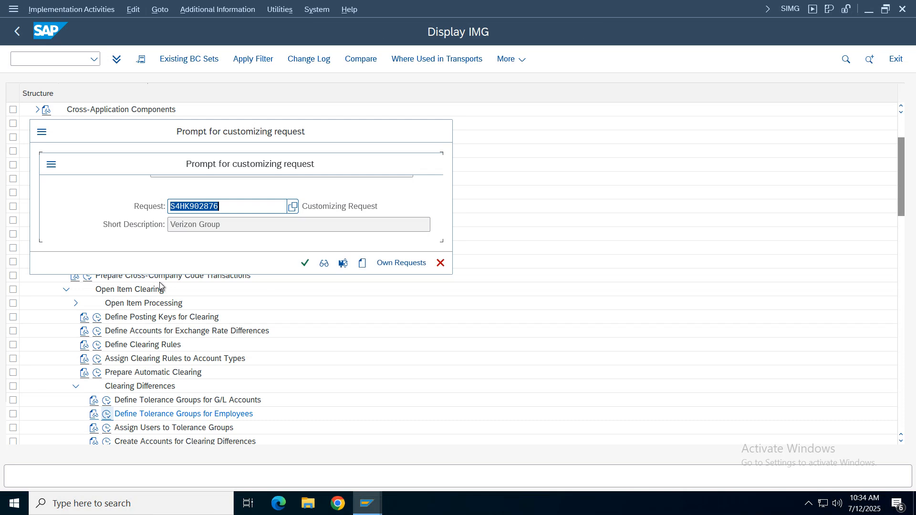
click(305, 263)
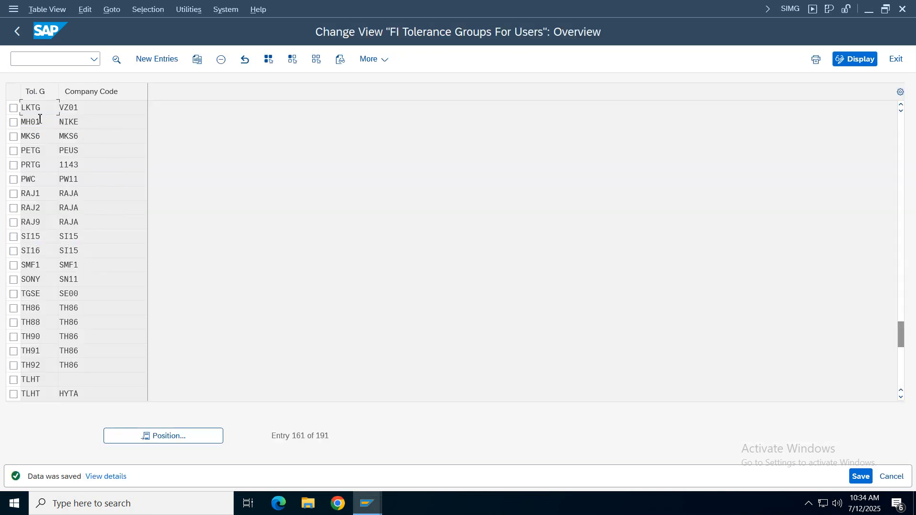
- Review the posting limits in the details of tolerance group LKTG for VZ01, and return to the overview
click(14, 109)
double_click(94, 108)
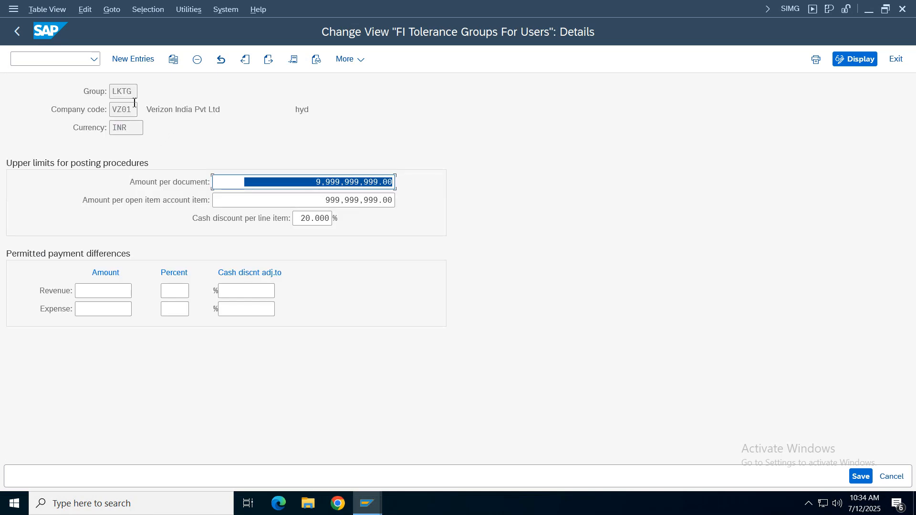
key(F3)
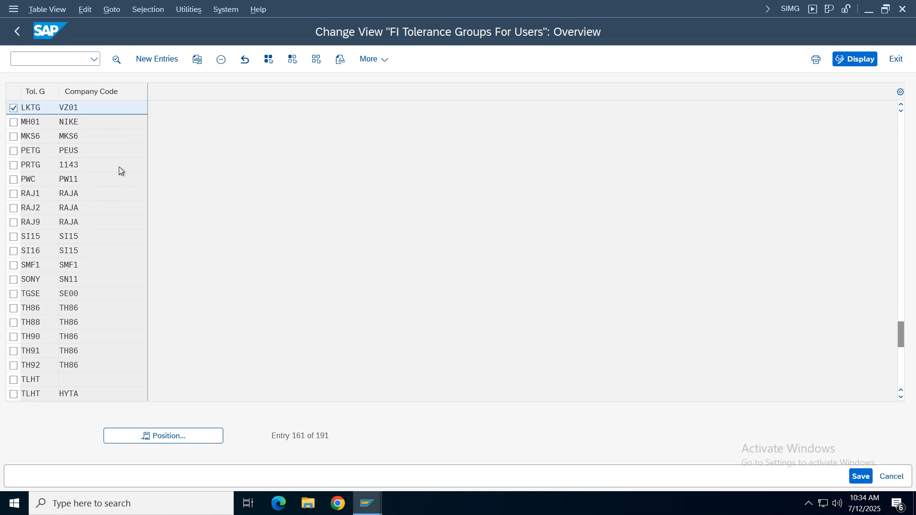
- Position the employee tolerance group list at company code VZ01's entry with the blank group, review its posting limits, and return to the overview
scroll(120, 168, up, 5)
scroll(119, 167, up, 3)
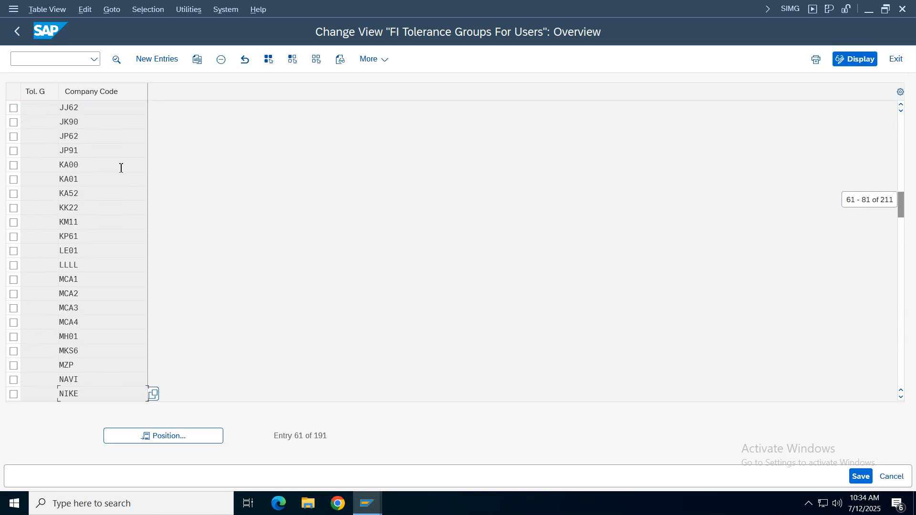
scroll(120, 167, down, 2)
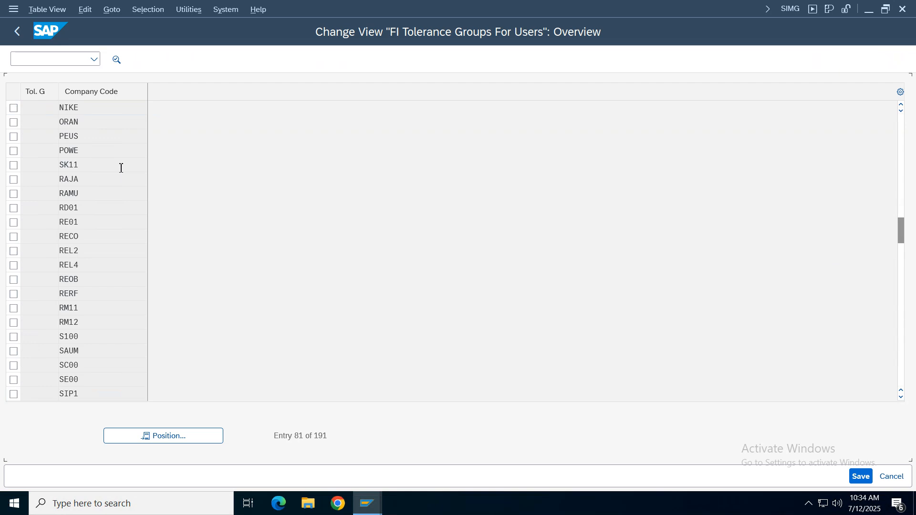
scroll(121, 168, down, 2)
scroll(120, 168, down, 2)
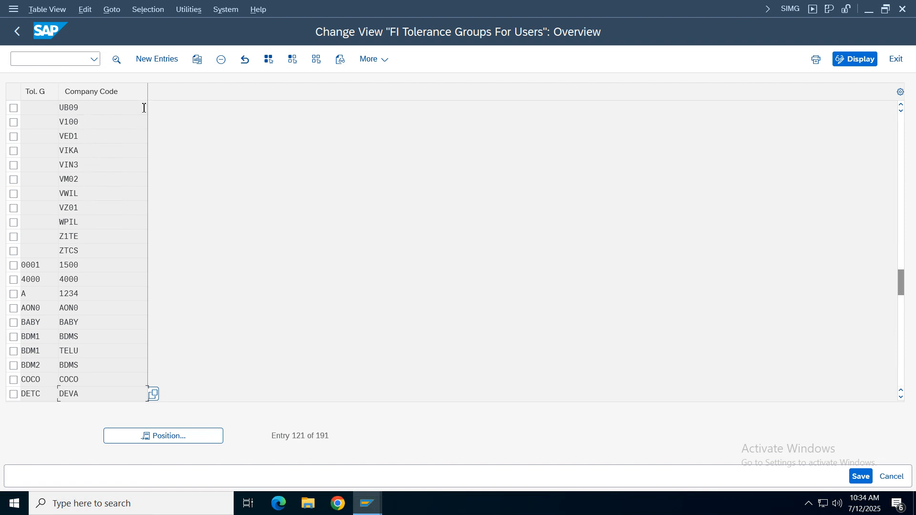
click(219, 437)
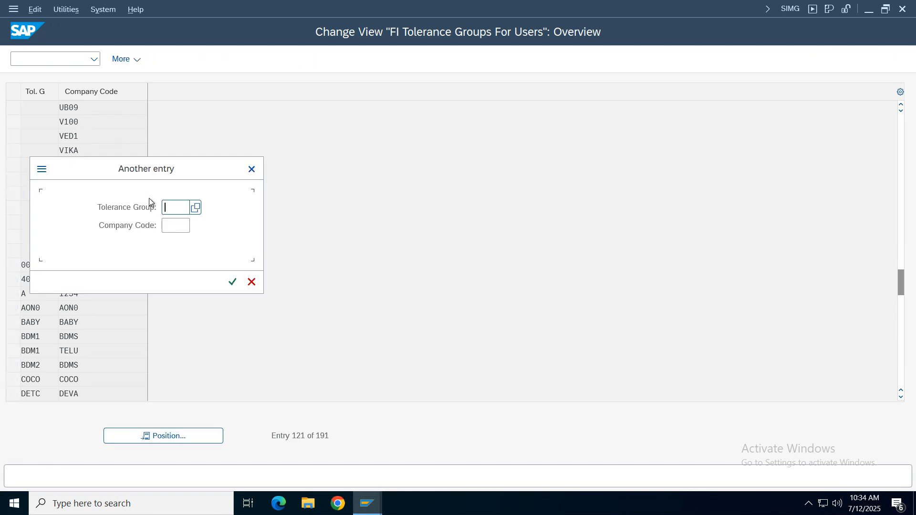
click(181, 226)
text(vz01)
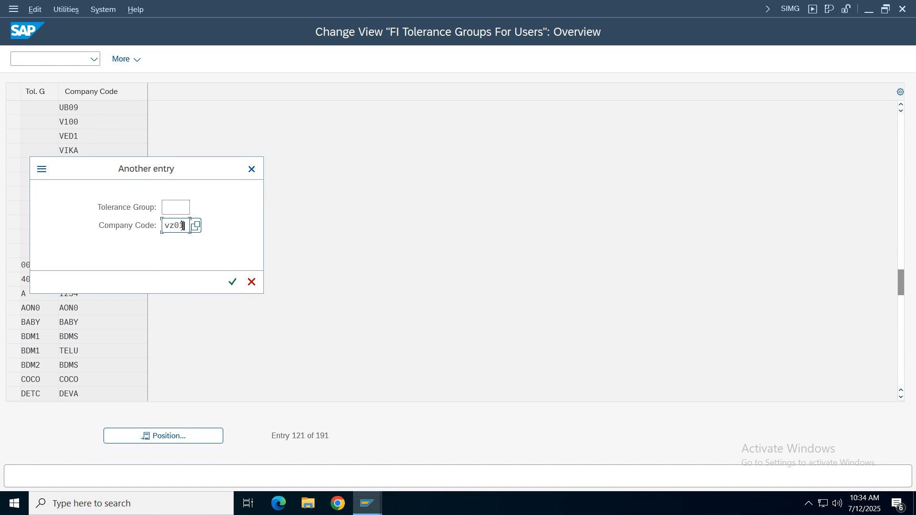
key(Return)
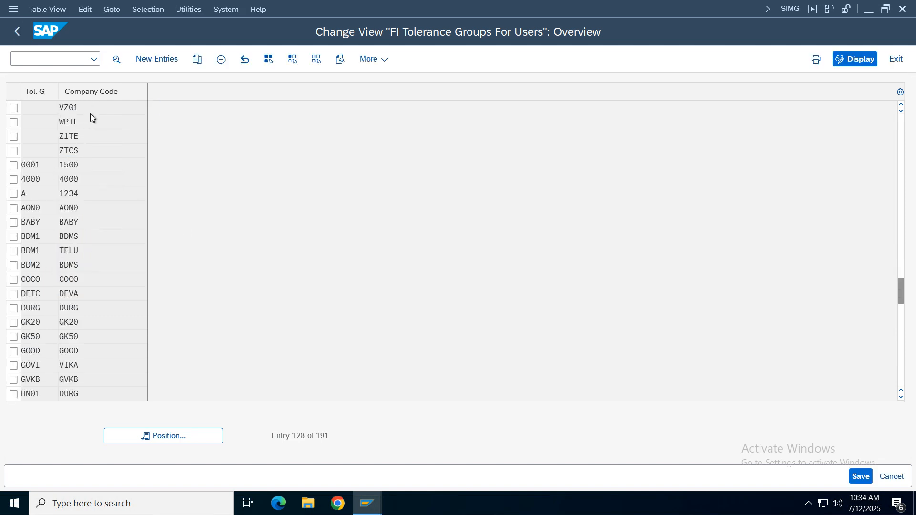
double_click(91, 113)
click(18, 30)
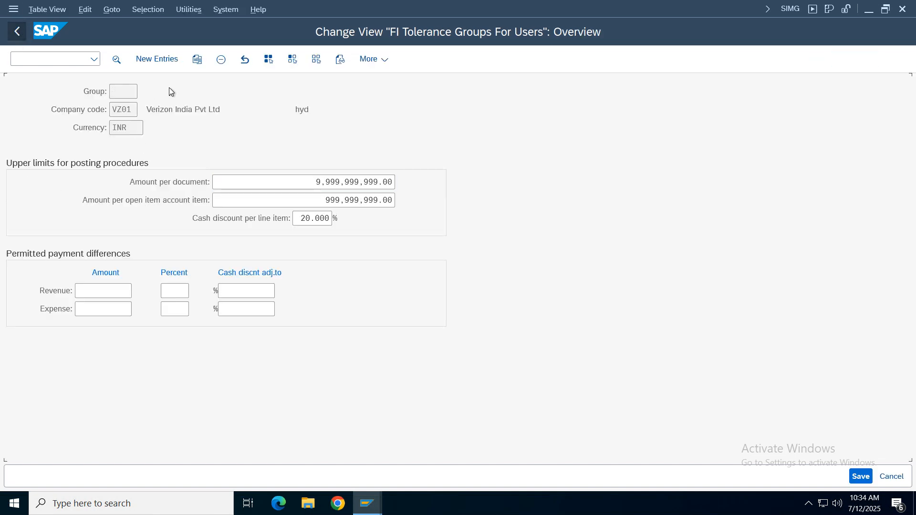
- Locate tolerance group LKTG for VZ01 in the list, return to the IMG, and open Define Tolerance Groups for G/L Accounts
click(41, 106)
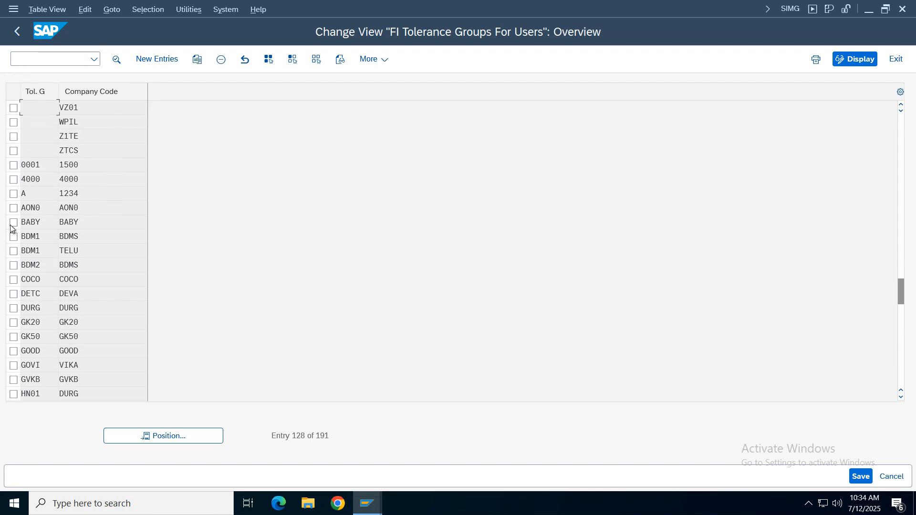
click(86, 284)
scroll(84, 284, down, 5)
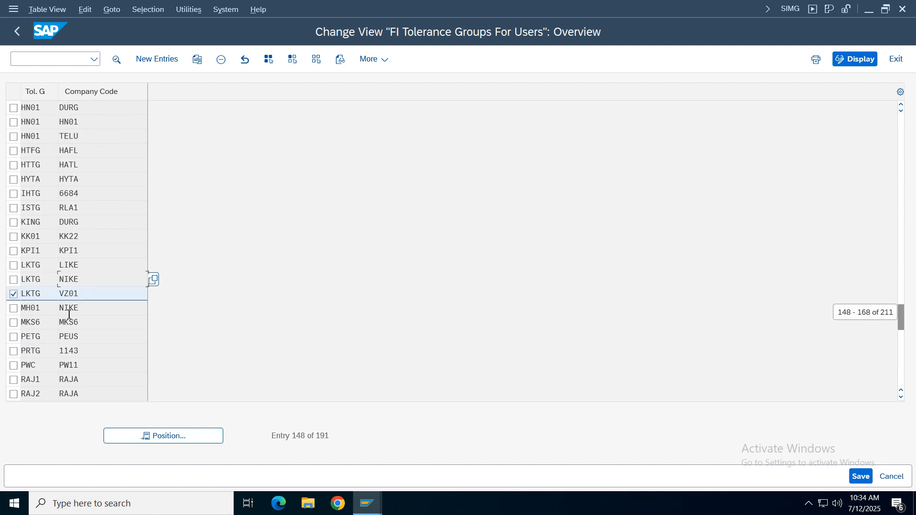
double_click(48, 295)
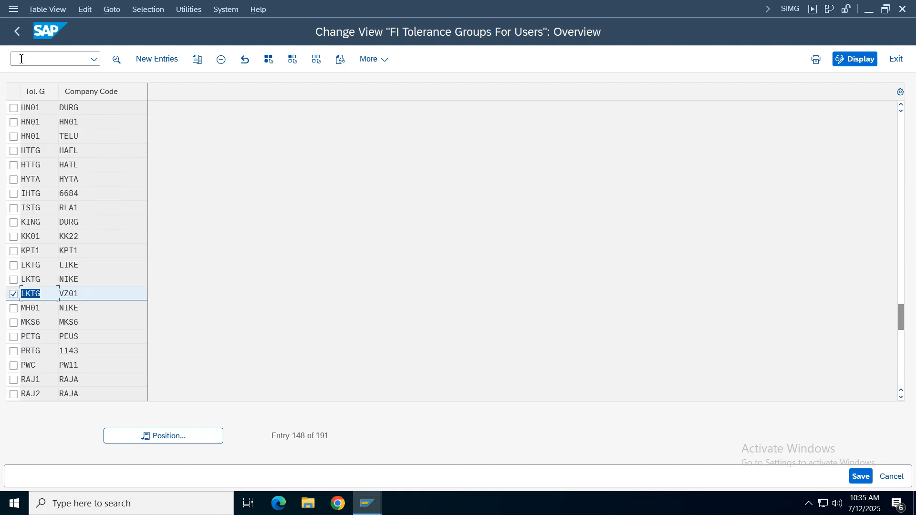
click(16, 31)
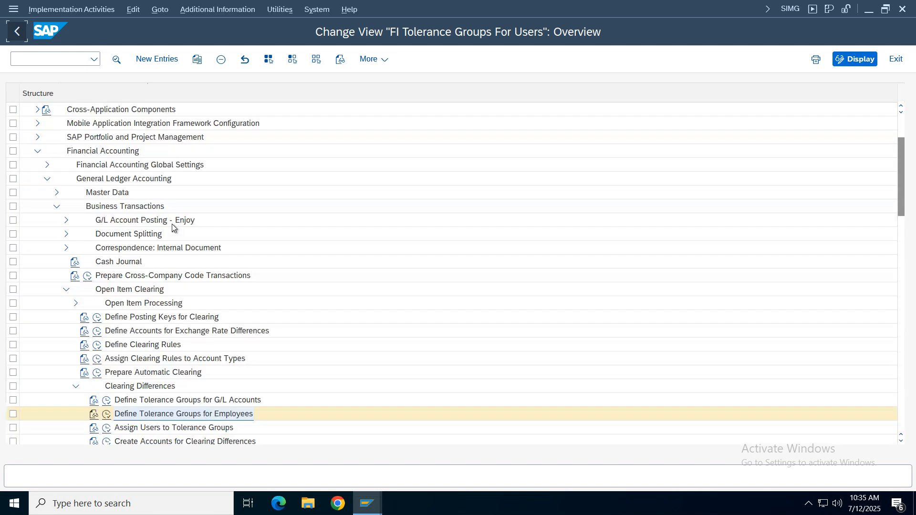
click(107, 402)
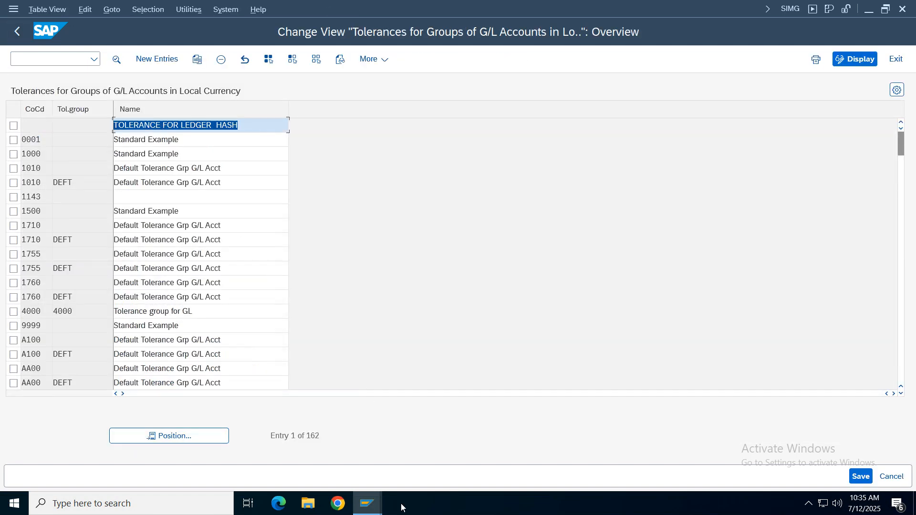
- Switch to the FB70 customer invoice, revalidate it, and correct the sales line with cost center 100100 and the text sales
click(367, 504)
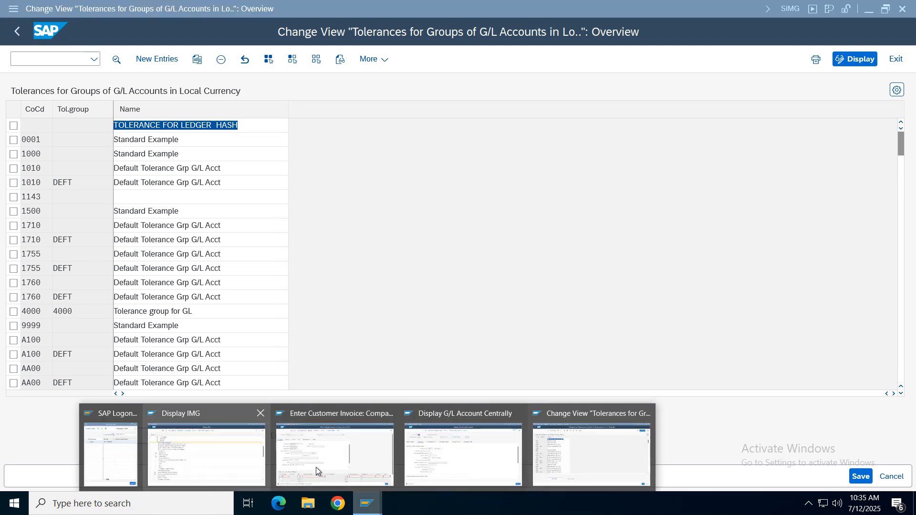
click(332, 451)
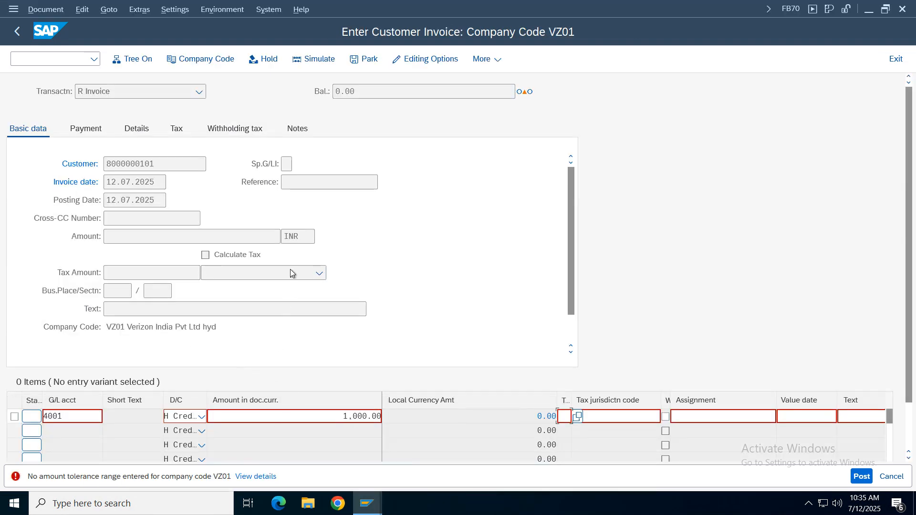
key(Return)
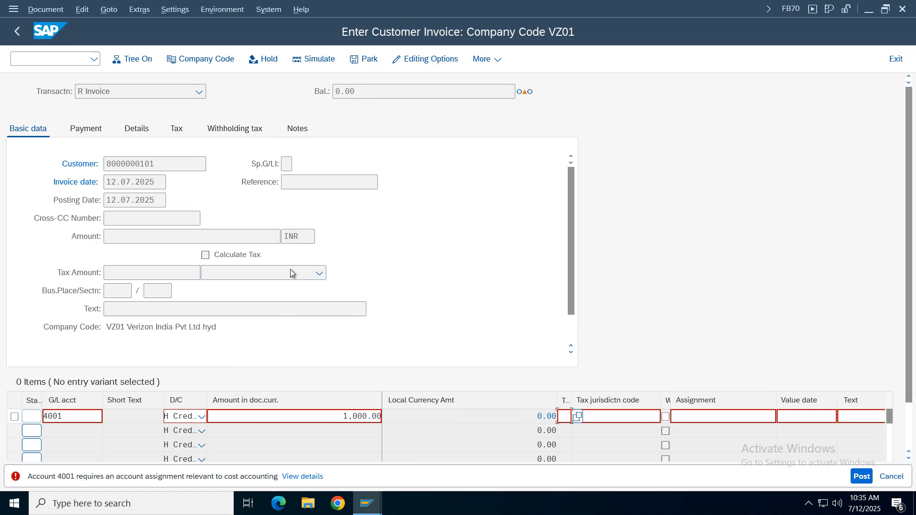
key(Return)
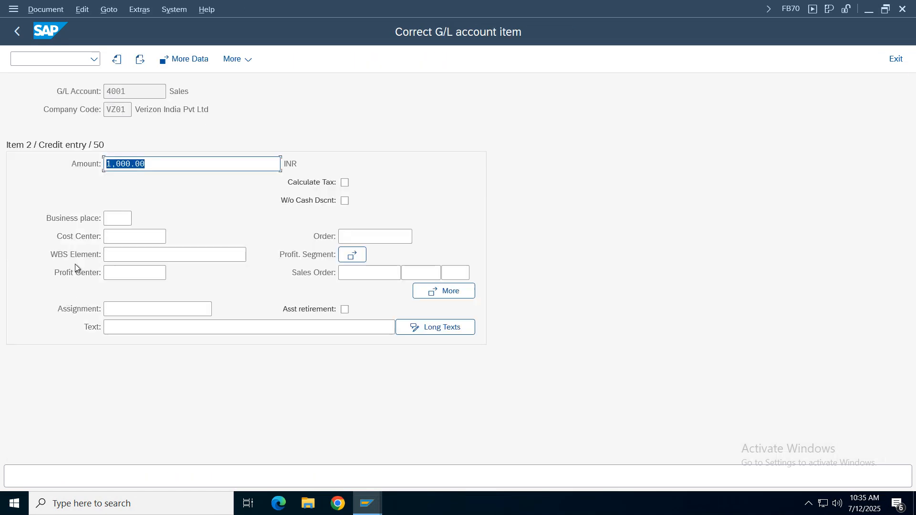
click(113, 238)
click(114, 252)
click(141, 329)
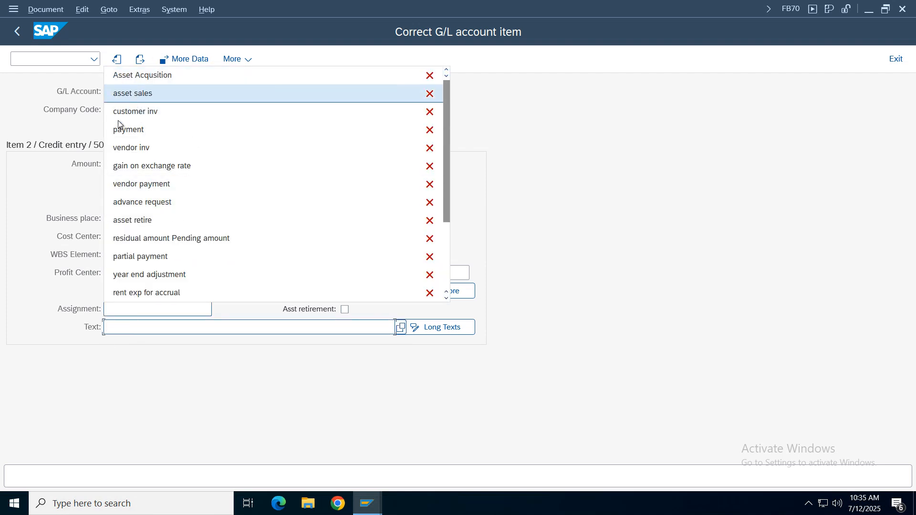
click(142, 330)
text(sale)
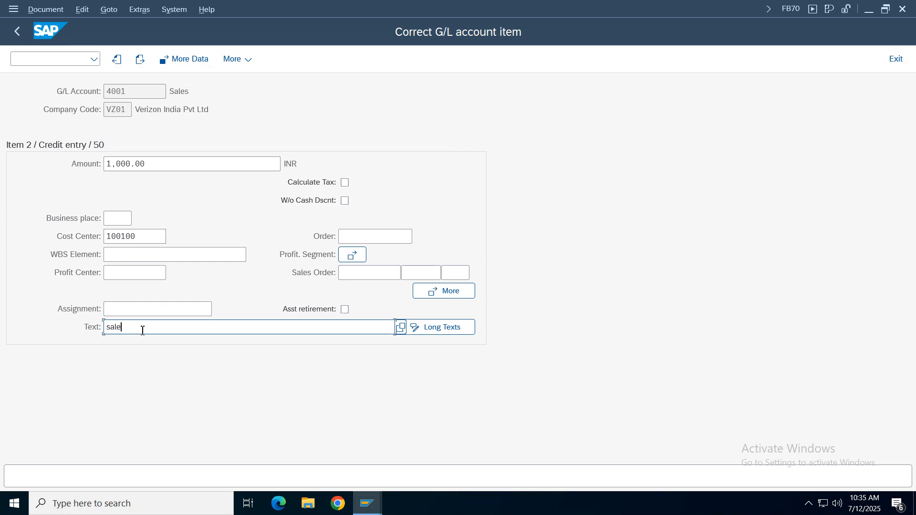
text(s)
click(18, 31)
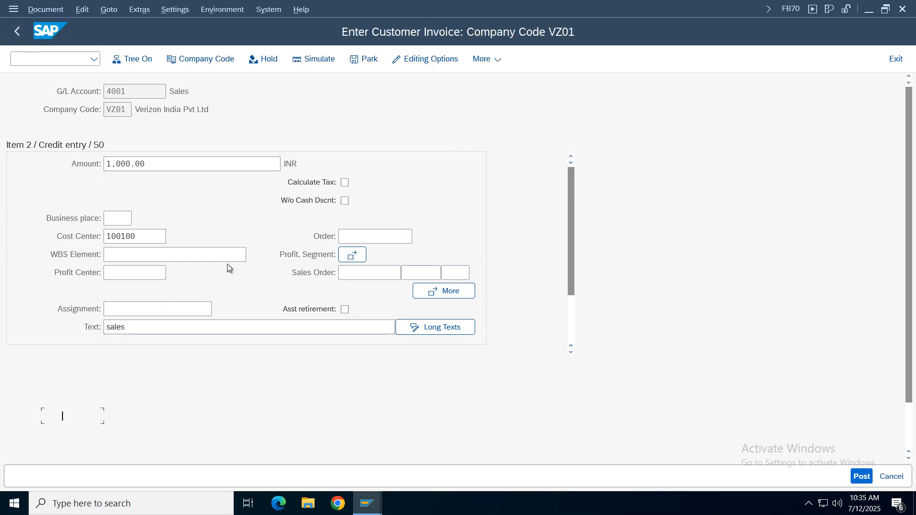
- Check the invoice balance and look up the available tax codes for the sales line item
drag(503, 95, 246, 91)
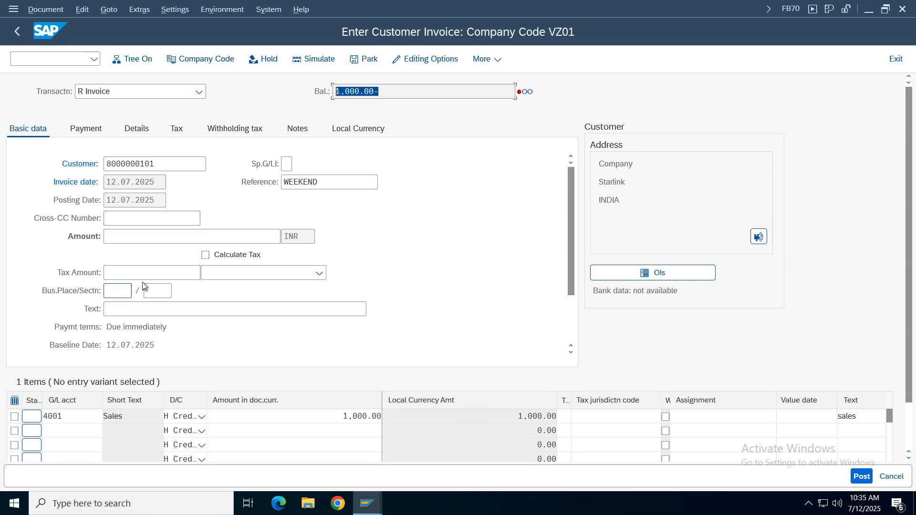
click(565, 420)
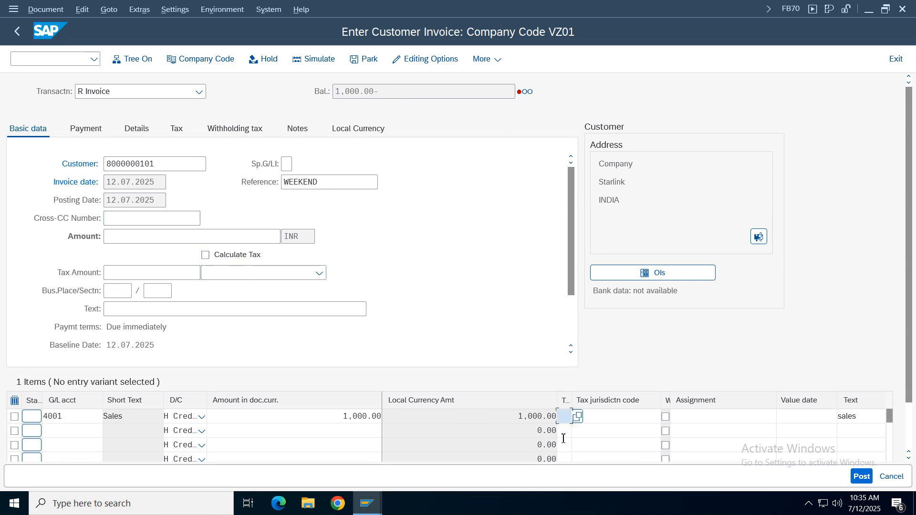
click(579, 422)
key(Return)
click(566, 418)
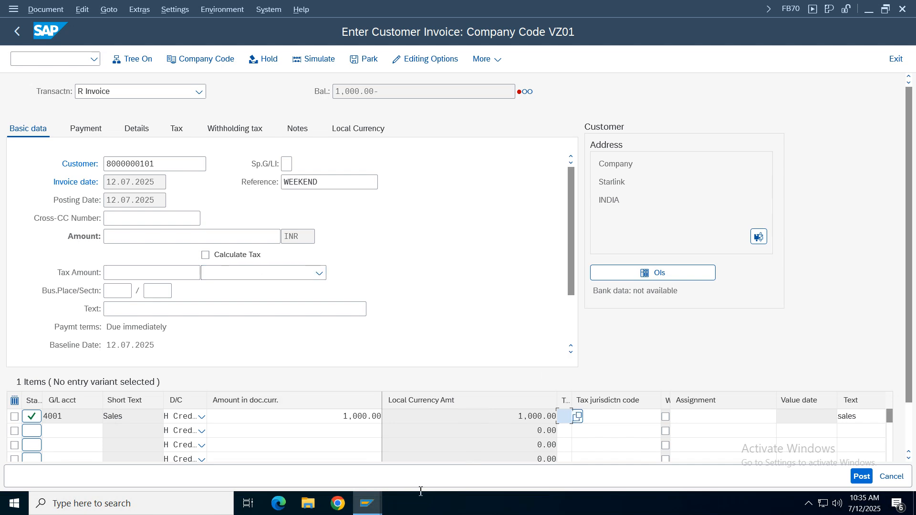
- Switch to the IMG, open Assign Country/Region to Calculation Procedure under the tax Basic Settings, and look up the procedure for country IN
click(368, 503)
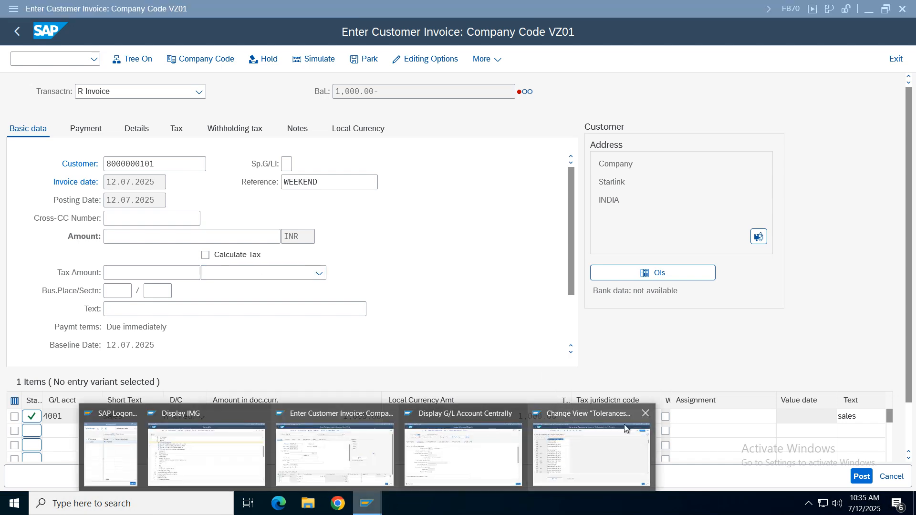
click(599, 462)
click(46, 59)
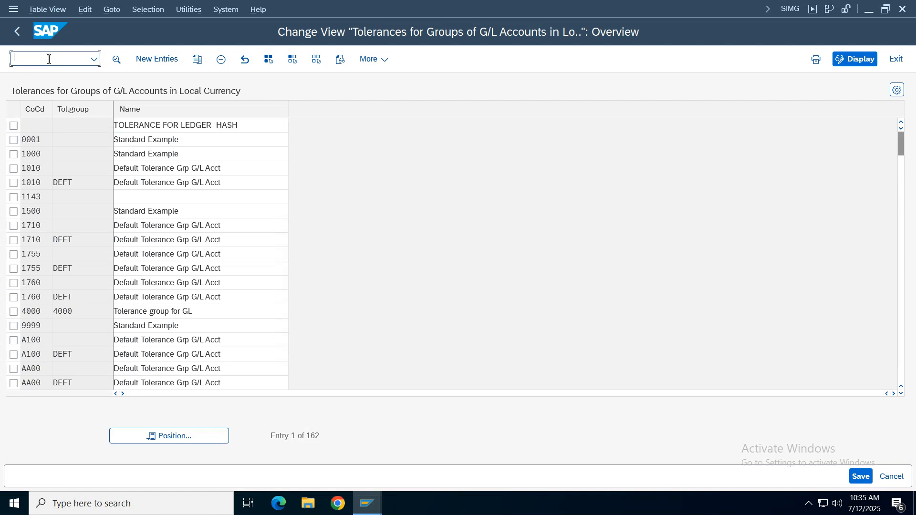
click(361, 499)
click(199, 457)
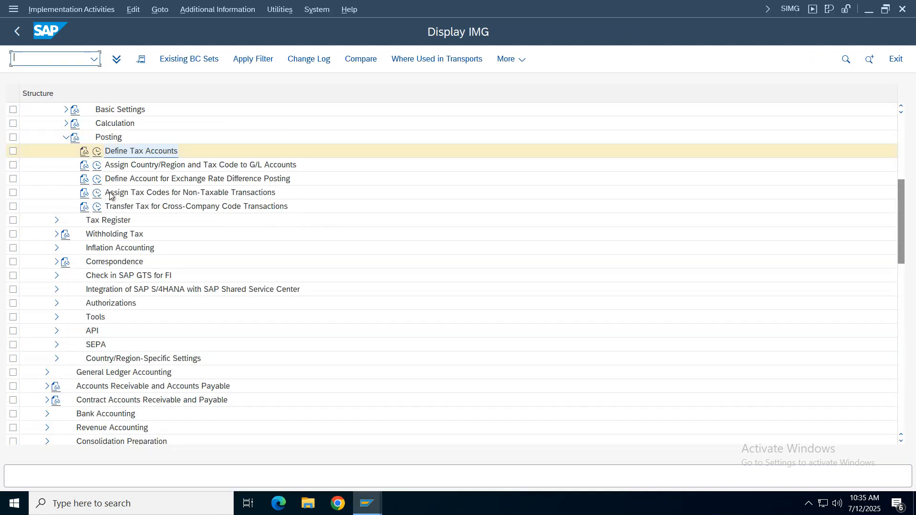
click(66, 137)
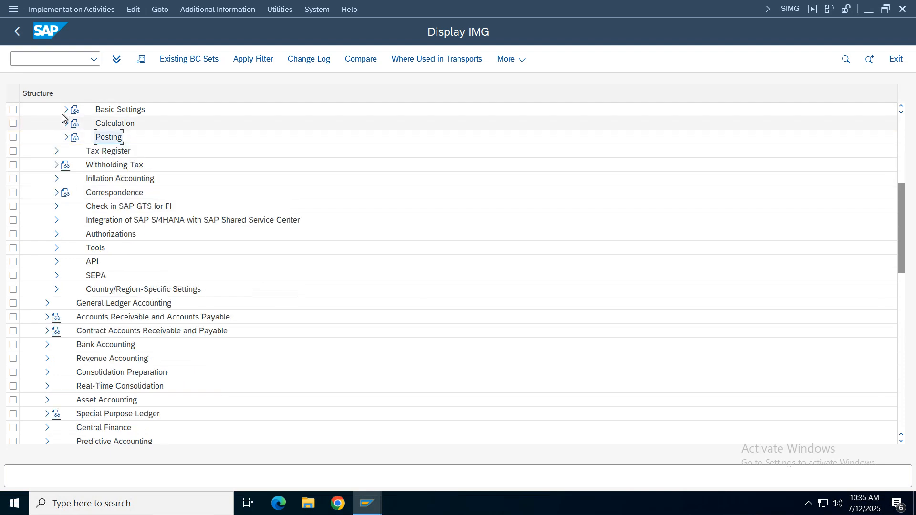
click(65, 110)
click(96, 138)
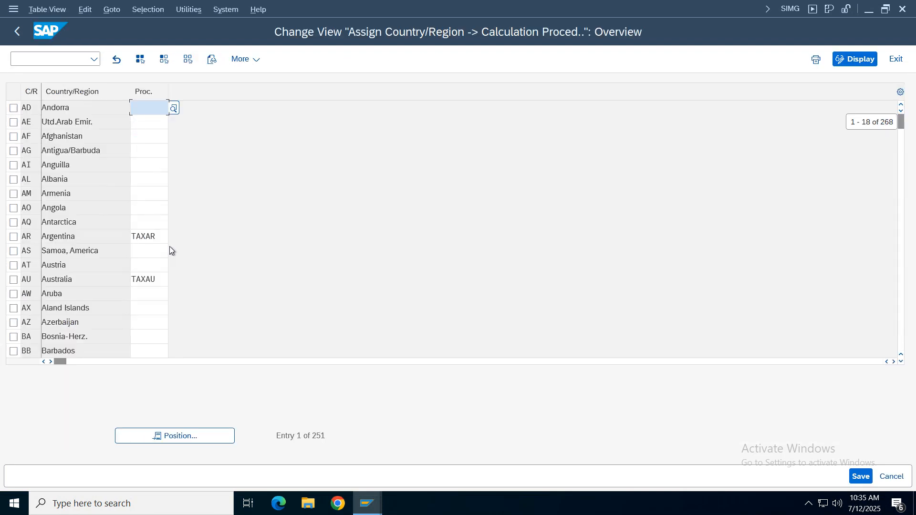
click(181, 435)
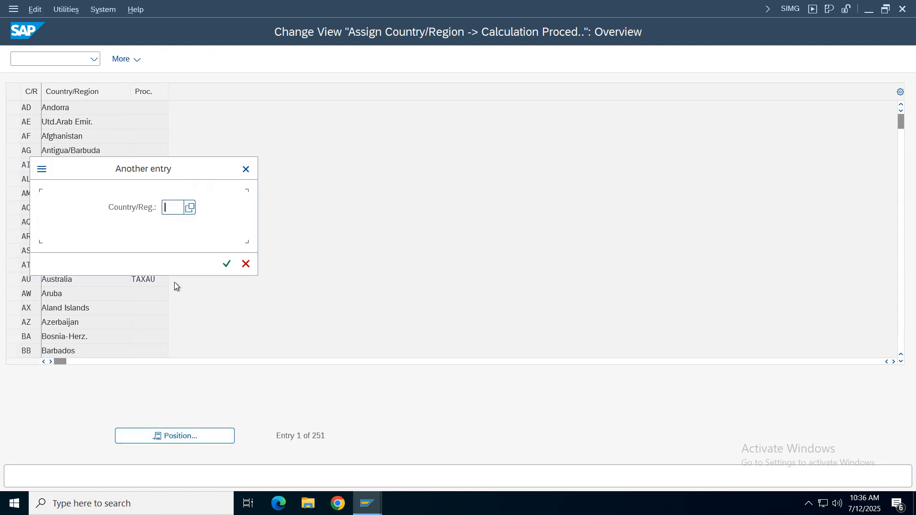
text(in)
key(Return)
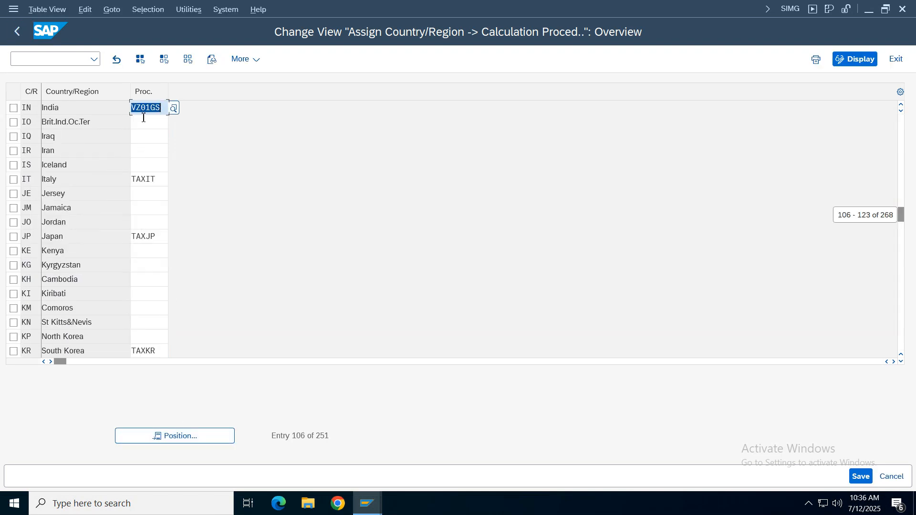
- Return to the FB70 customer invoice, choose tax code V1 for the sales line item, and validate the entry
mouse_move(368, 503)
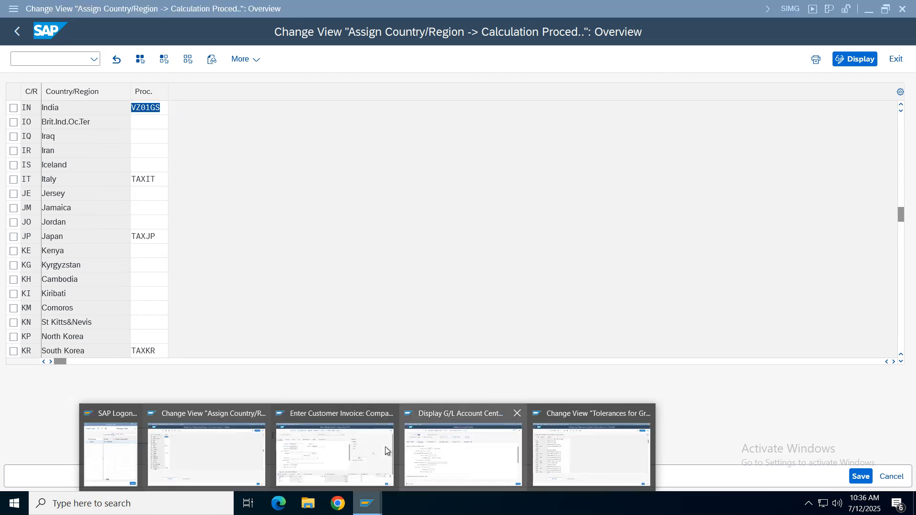
click(325, 439)
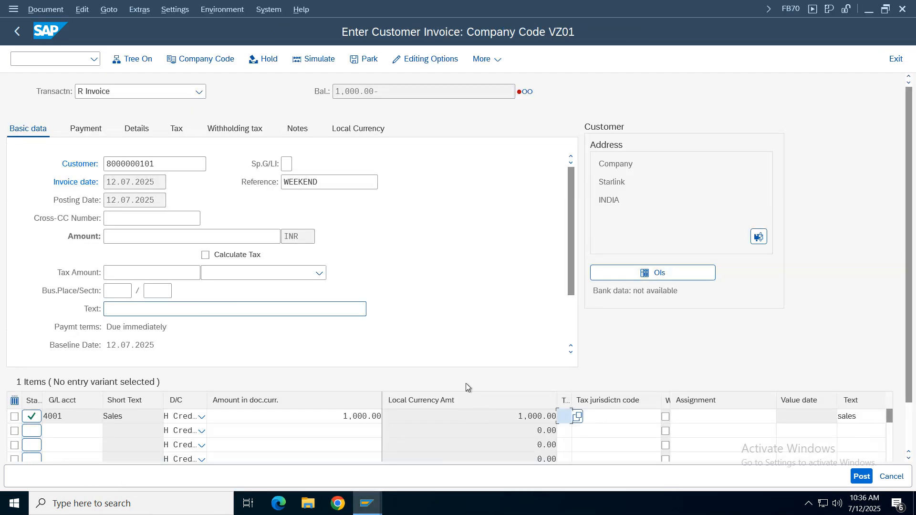
click(578, 417)
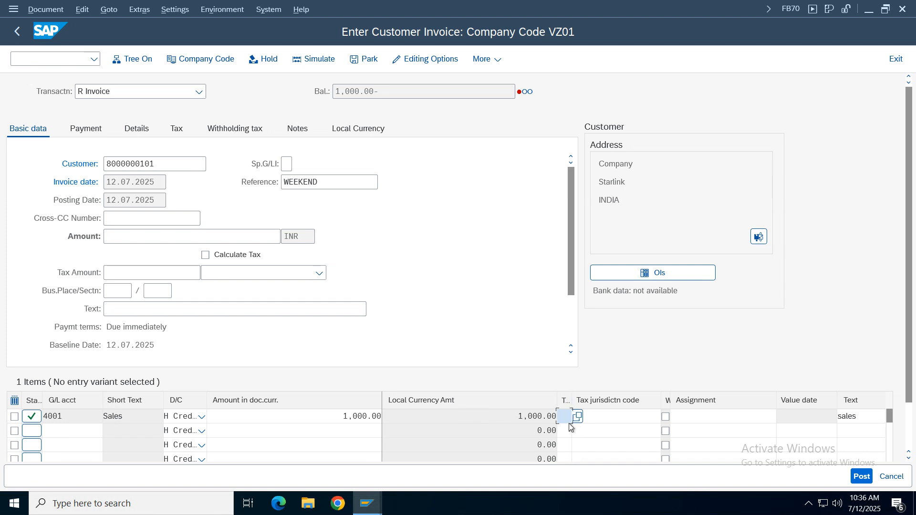
click(578, 427)
key(Return)
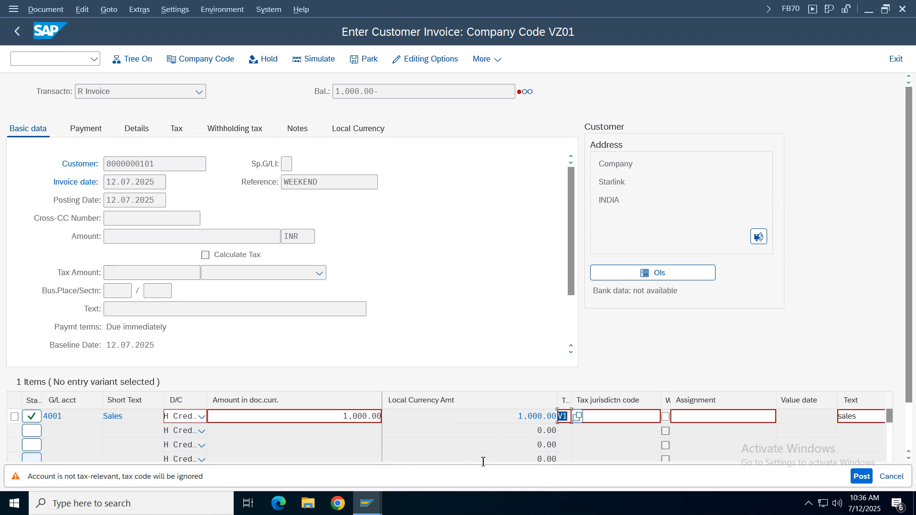
- Switch to the FS00 G/L account display and bring up the Rent Expenses account 3000 of company code VZ01
mouse_move(376, 502)
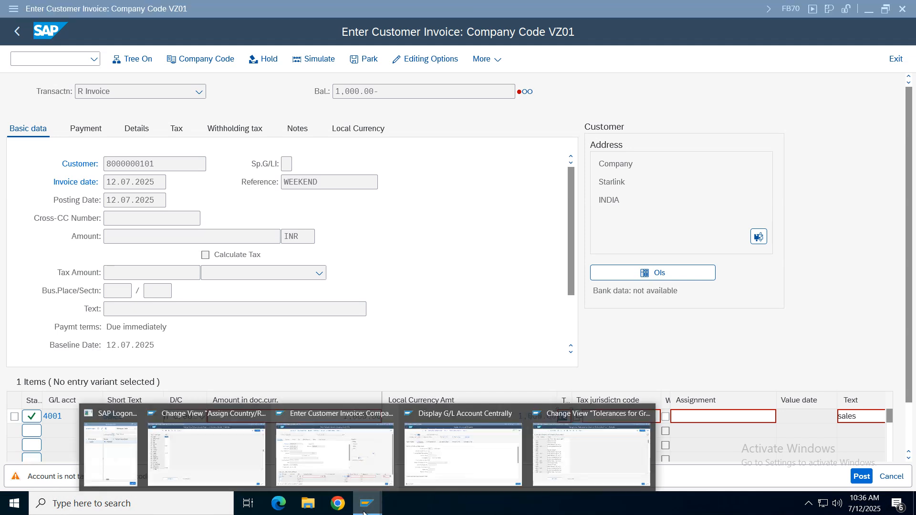
click(477, 468)
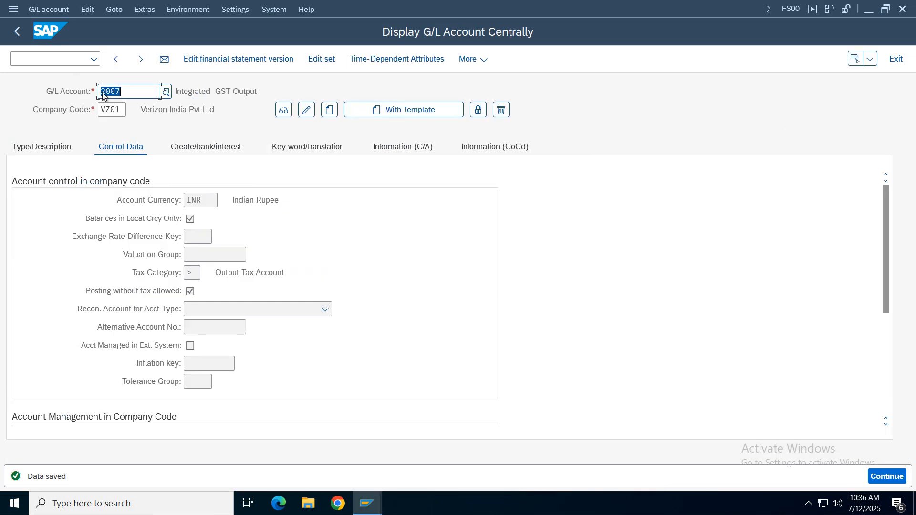
click(167, 91)
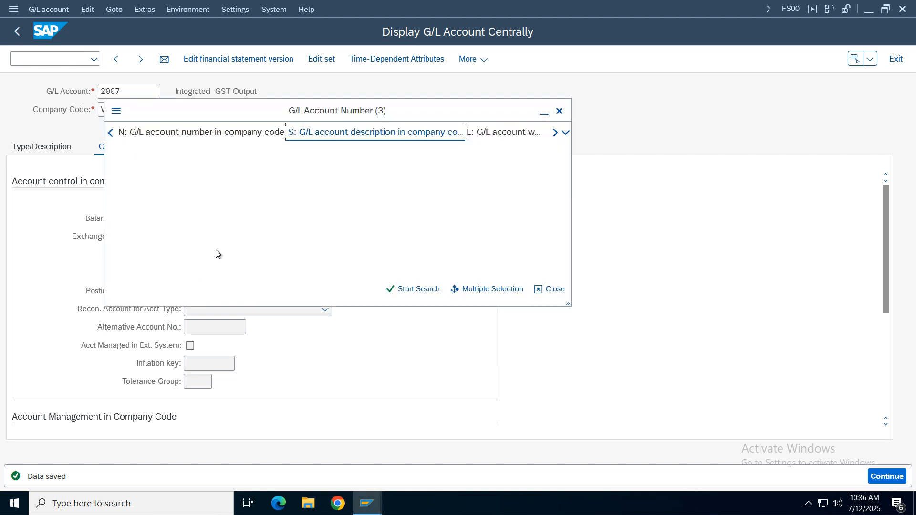
click(398, 314)
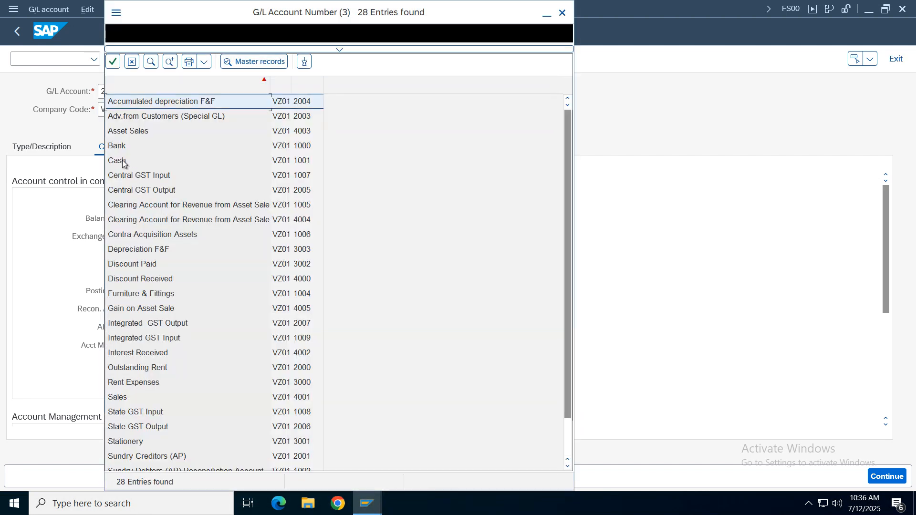
click(146, 445)
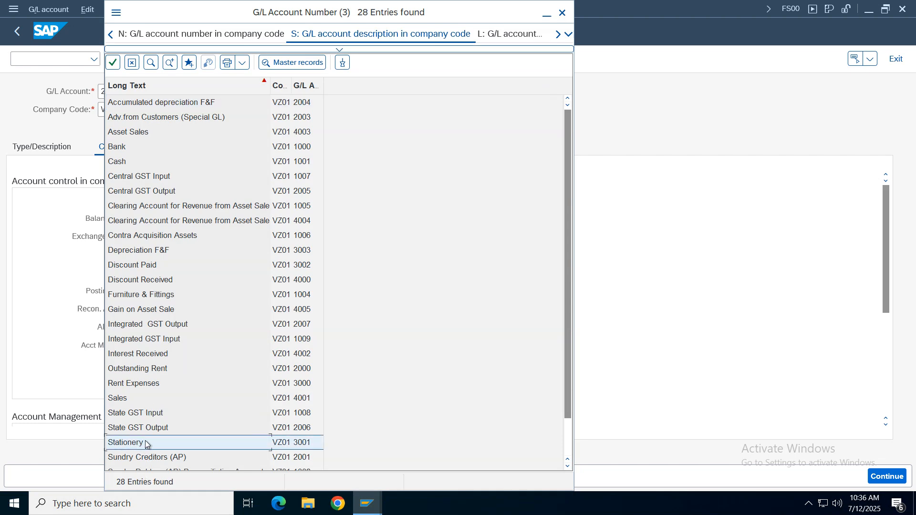
key(Down)
key(Down)
key(Down)
key(Down)
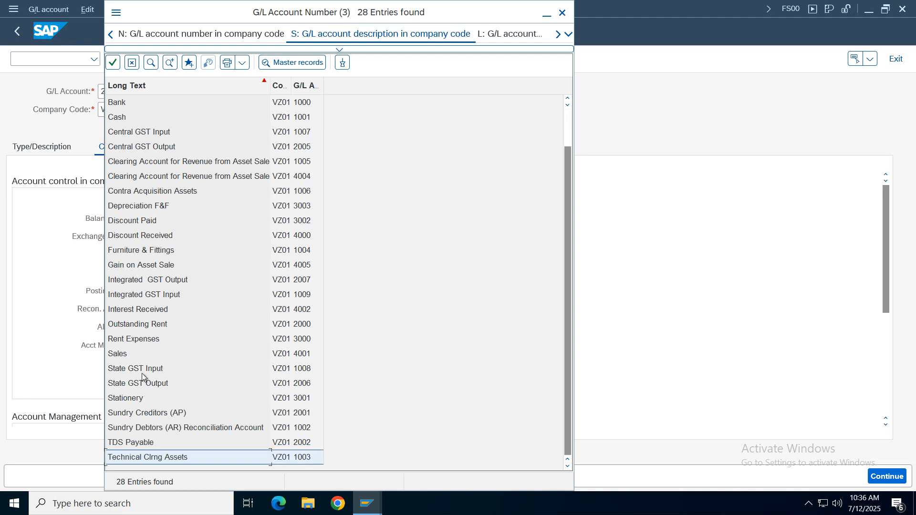
double_click(131, 340)
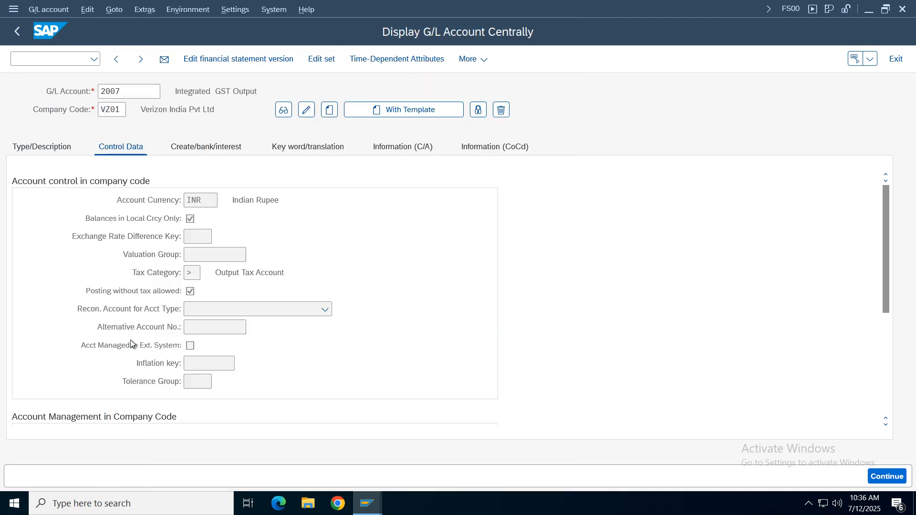
click(283, 110)
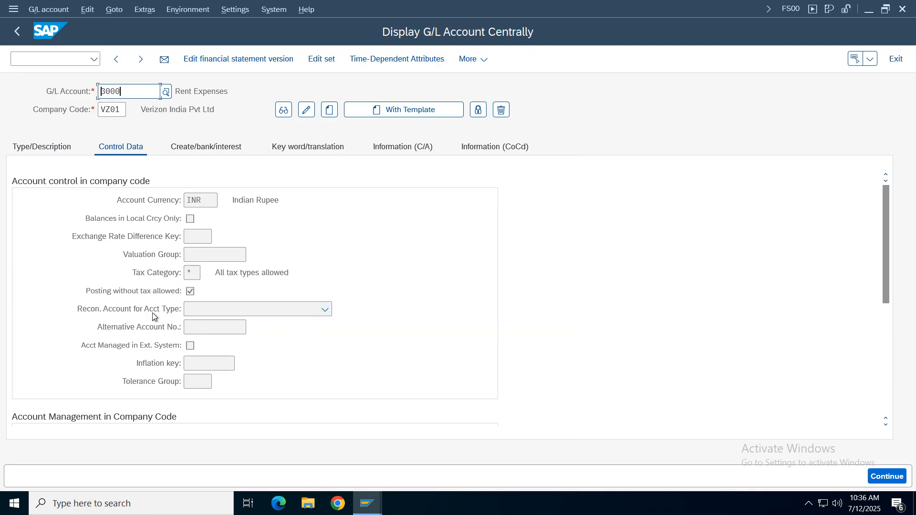
- Check the tax category and the posting-without-tax setting of the Rent Expenses account
click(221, 271)
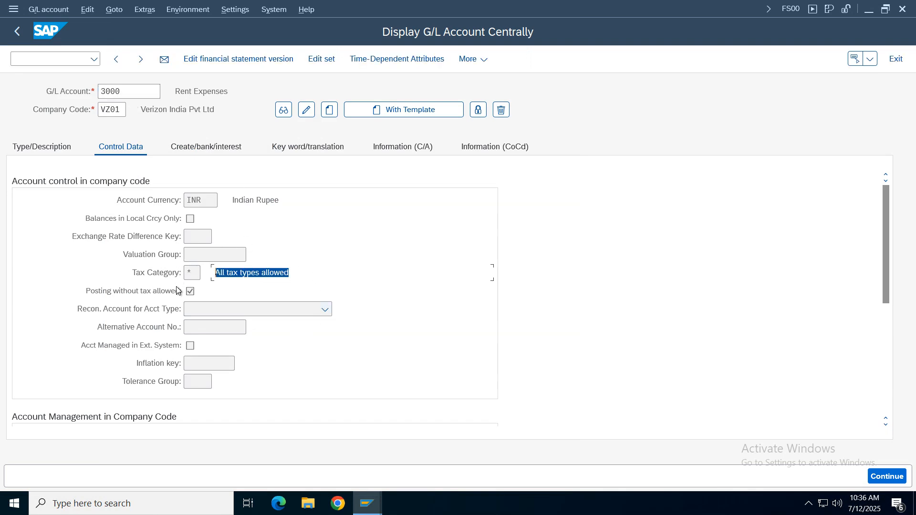
click(192, 273)
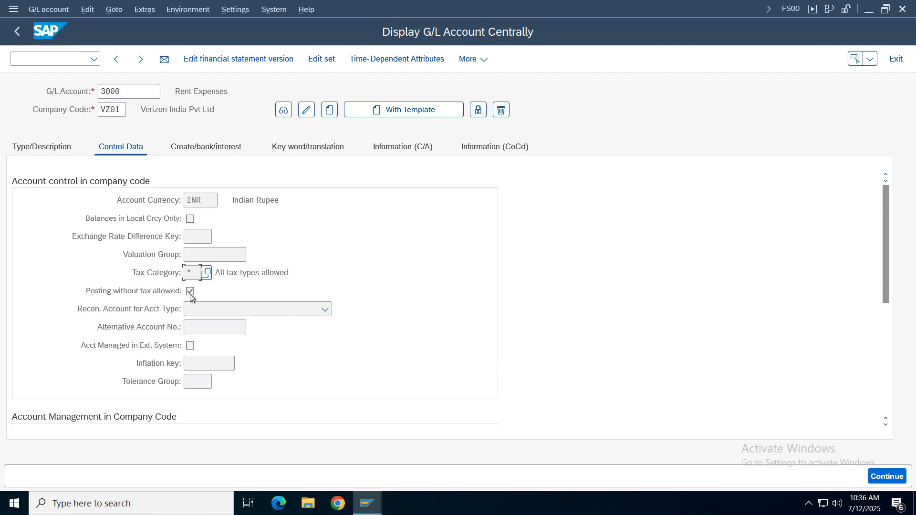
click(301, 276)
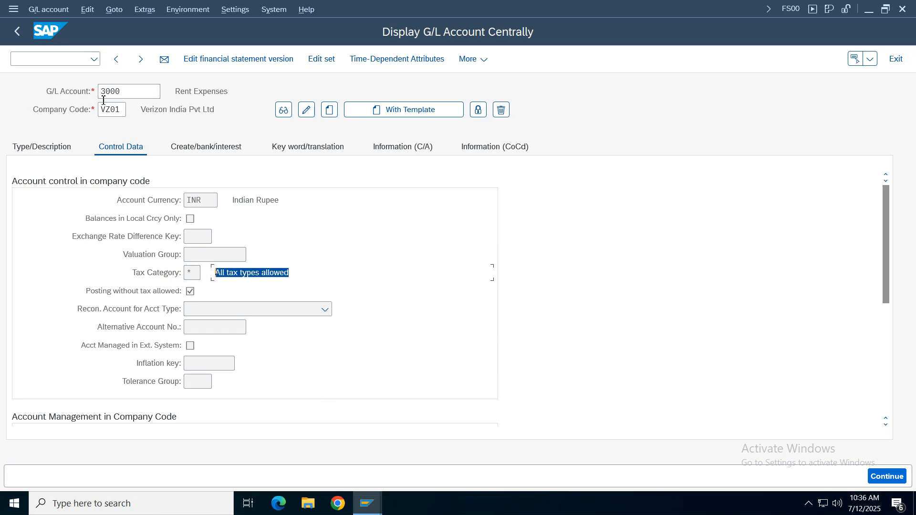
- Open the Sales account 4001 for change and set its tax category to + (Only output tax allowed)
click(126, 91)
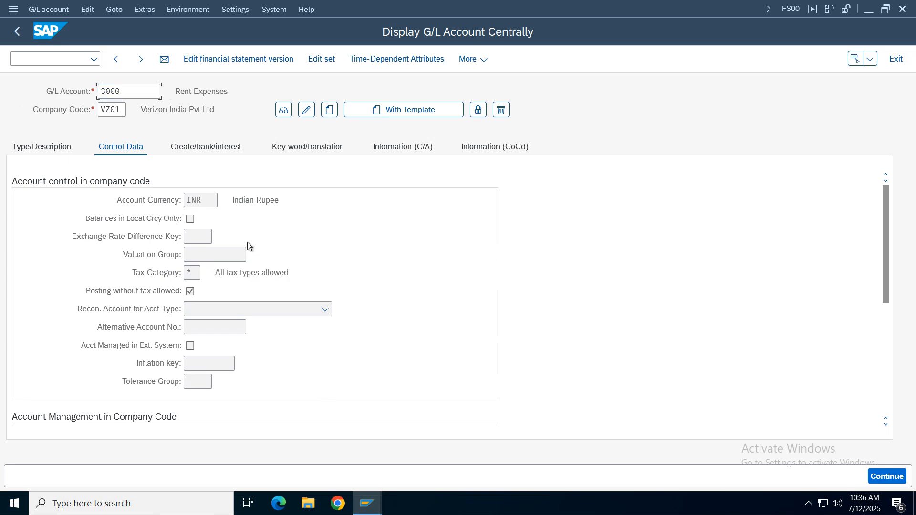
key(F4)
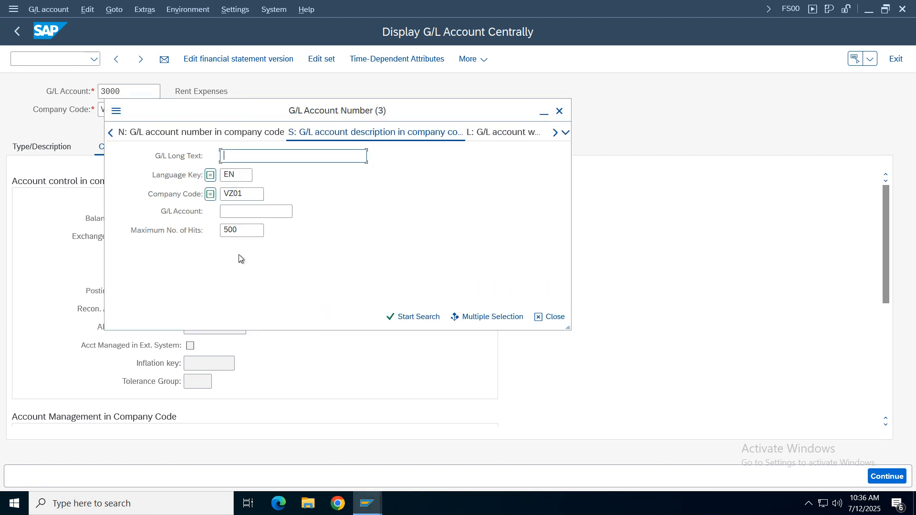
key(Return)
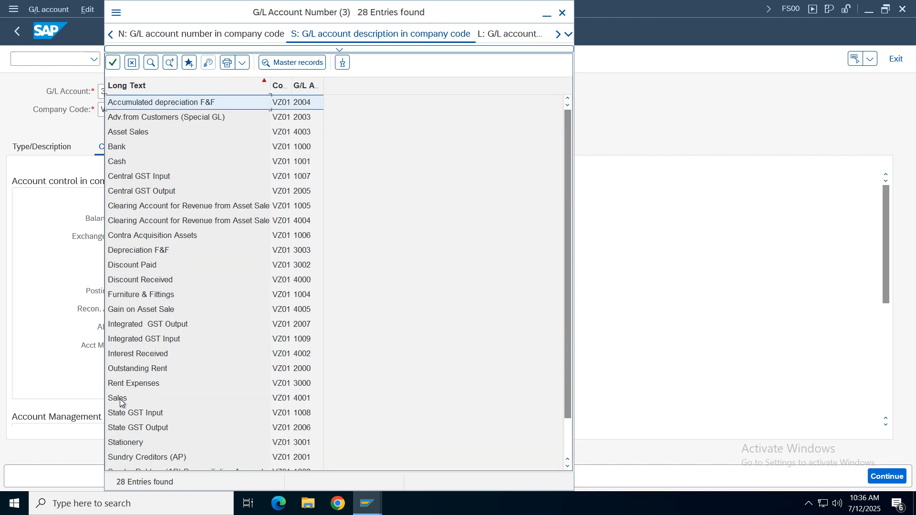
double_click(120, 402)
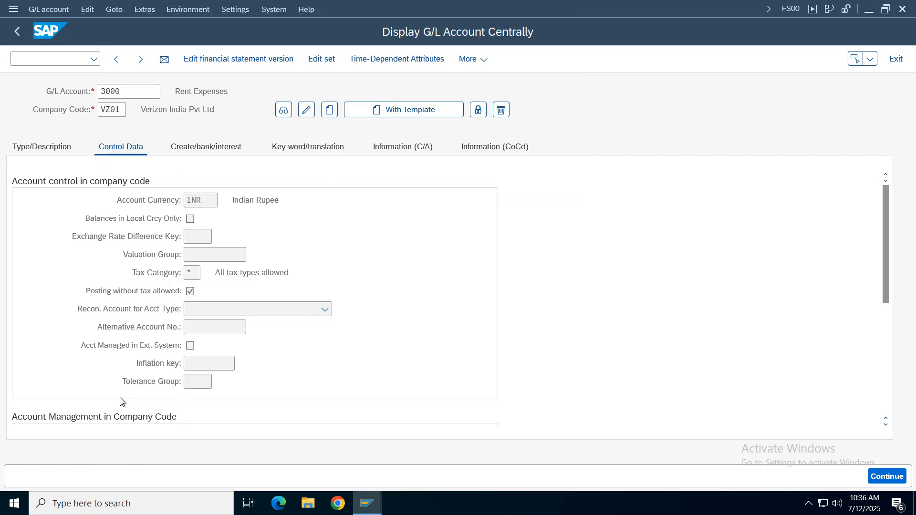
click(306, 112)
click(192, 273)
click(206, 273)
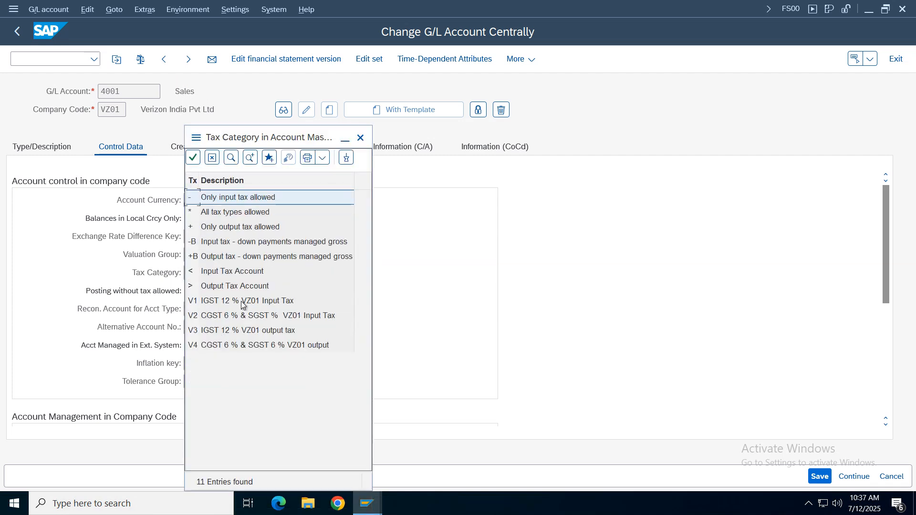
double_click(225, 228)
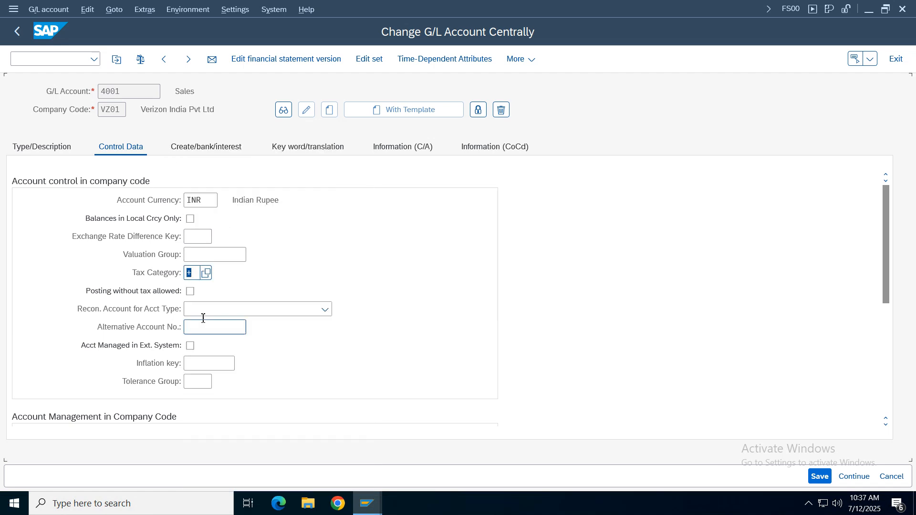
- Allow posting without tax for the Sales account and save the account master, accepting the tax code change message
click(190, 292)
key(F4)
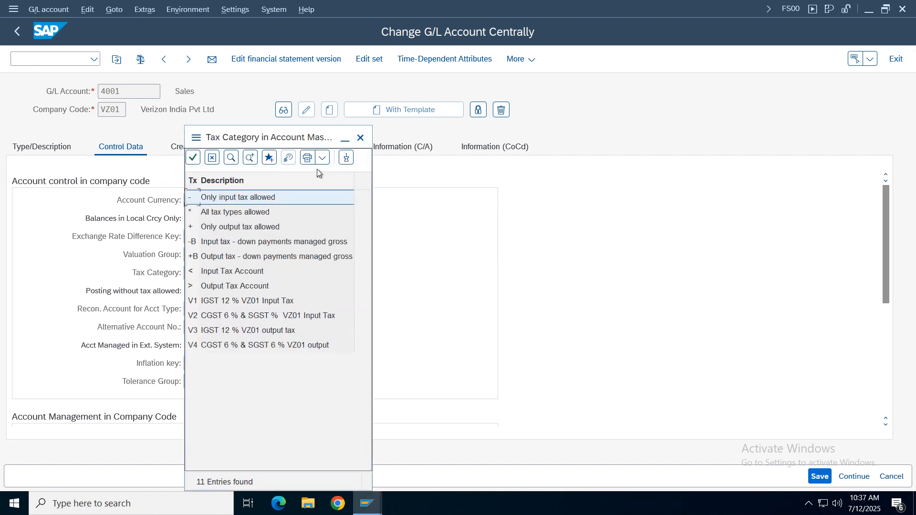
click(361, 138)
double_click(190, 272)
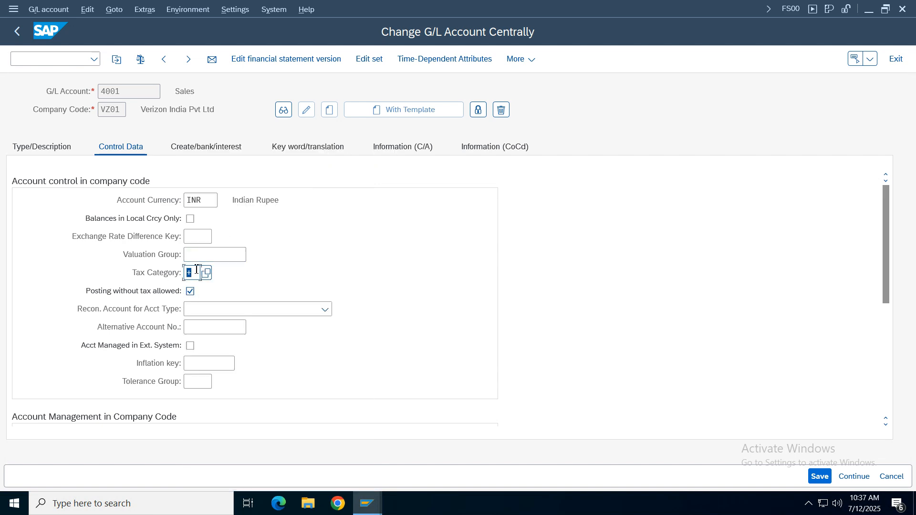
click(820, 476)
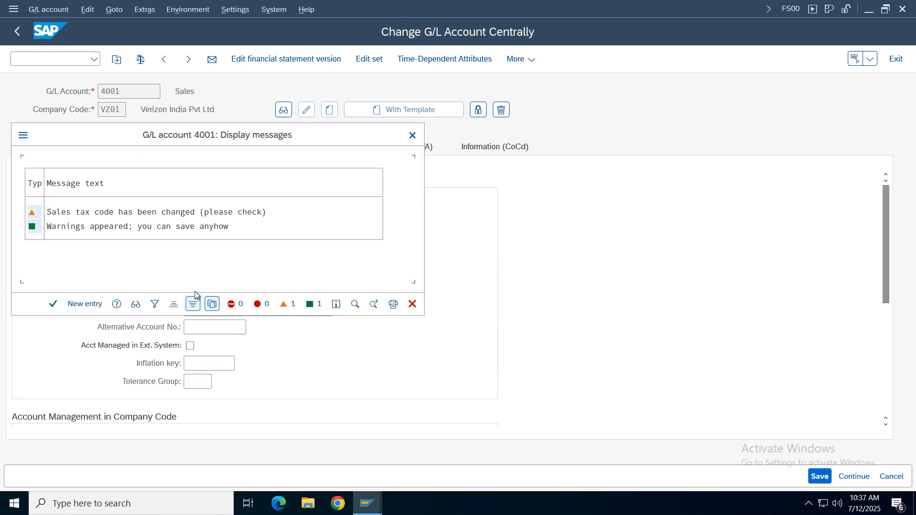
click(53, 304)
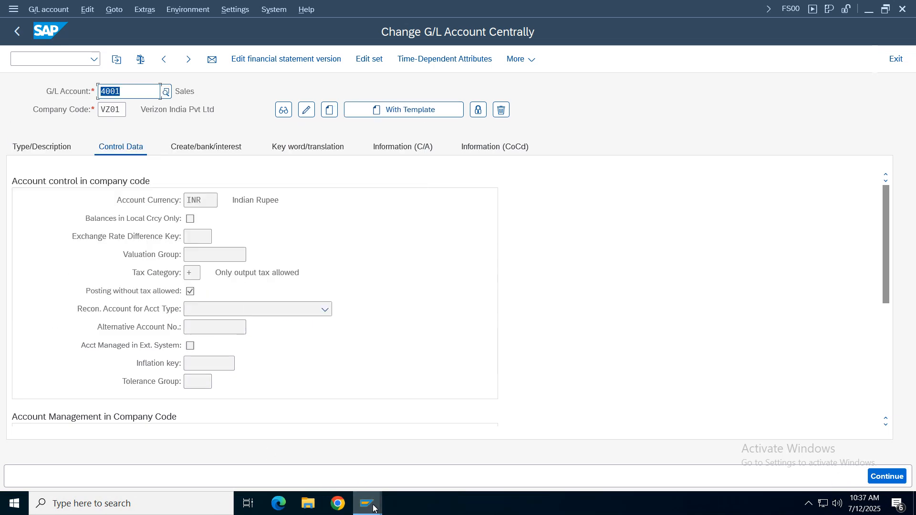
- Switch back to the FB70 customer invoice and revalidate the sales line item
mouse_move(363, 501)
click(317, 449)
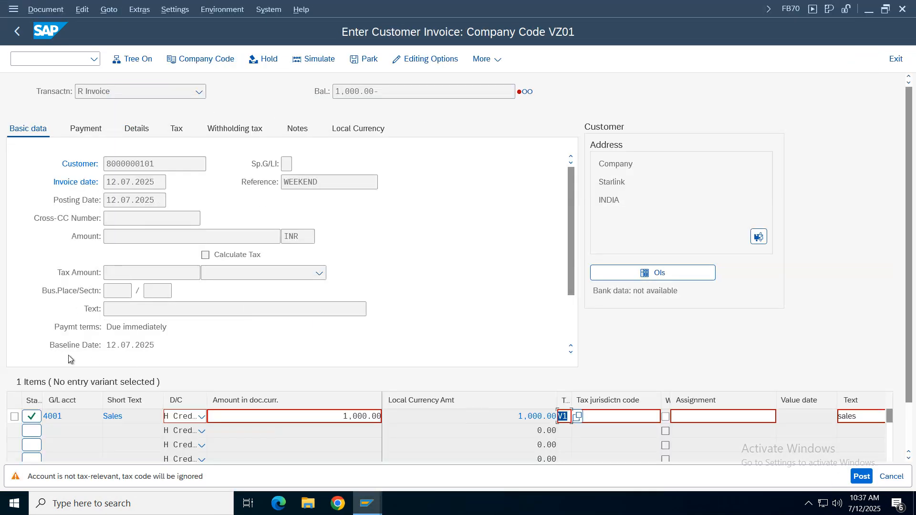
key(Return)
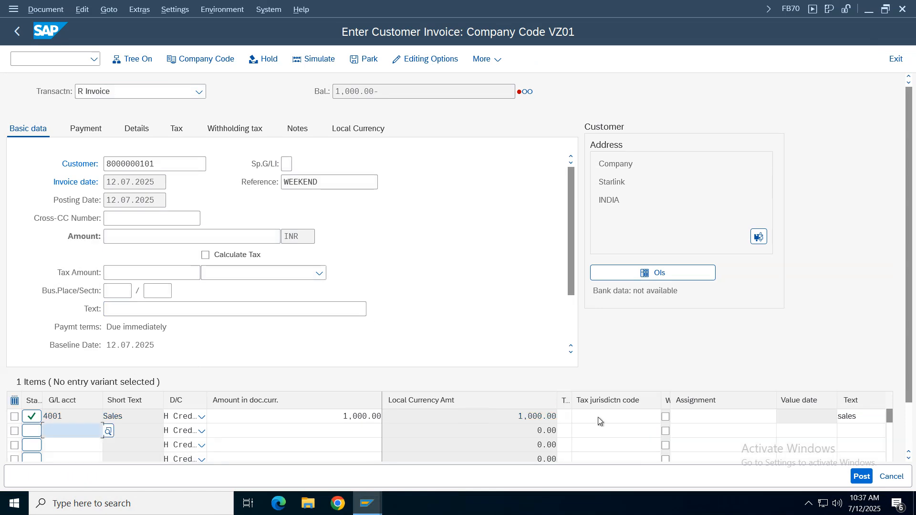
- Assign tax code V3 (IGST 12 % VZ01 output tax) to the sales line, enable Calculate Tax and validate the invoice
click(566, 417)
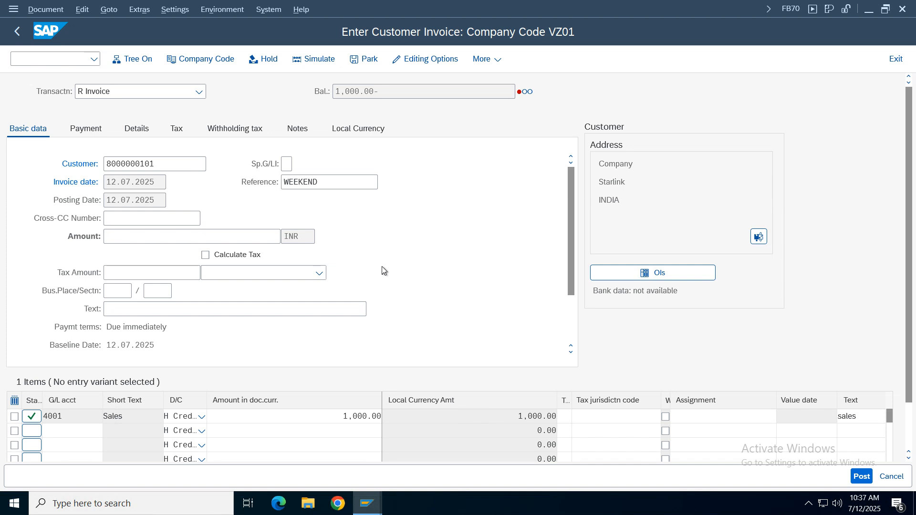
key(F4)
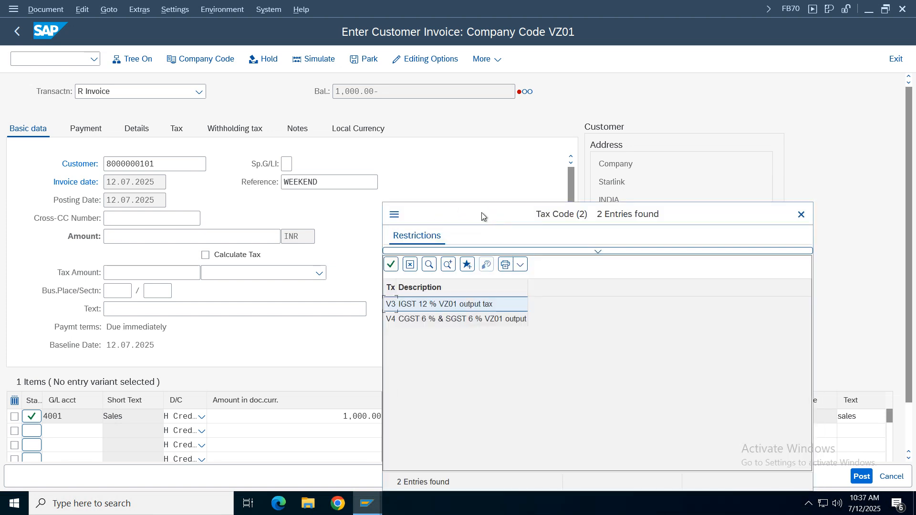
drag(482, 213, 477, 130)
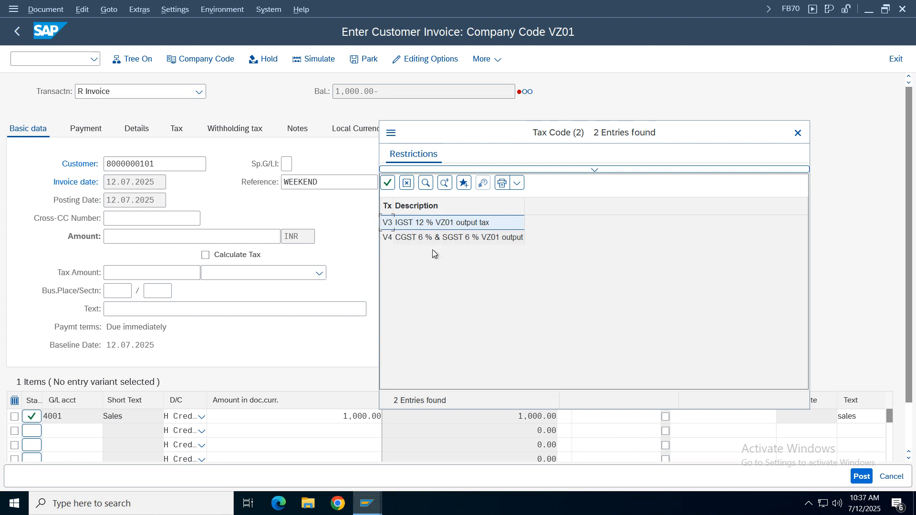
click(456, 226)
double_click(456, 226)
click(243, 257)
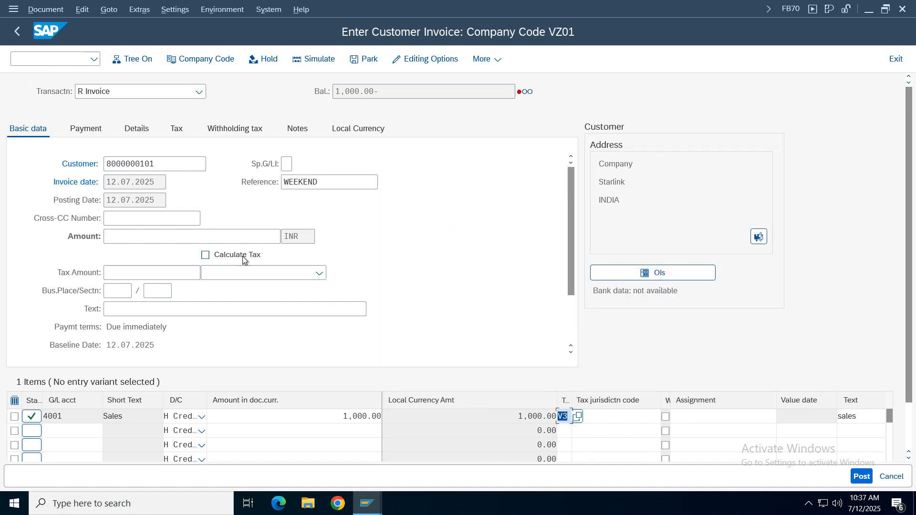
key(Return)
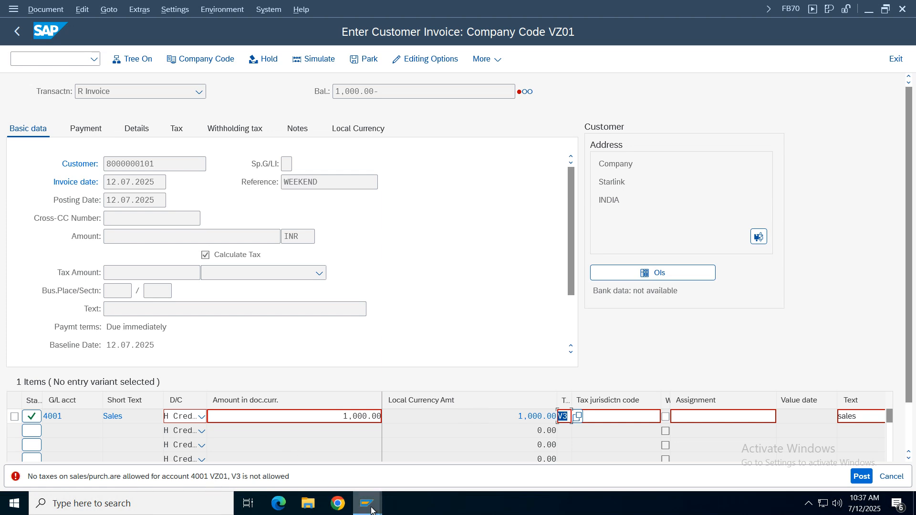
- Switch to the FS00 display of the Sales account and recheck its tax category settings
mouse_move(367, 504)
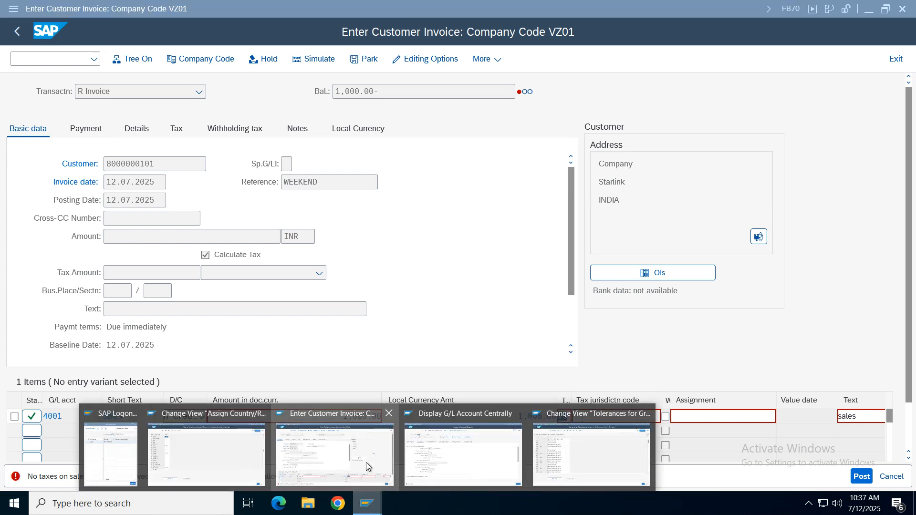
click(447, 331)
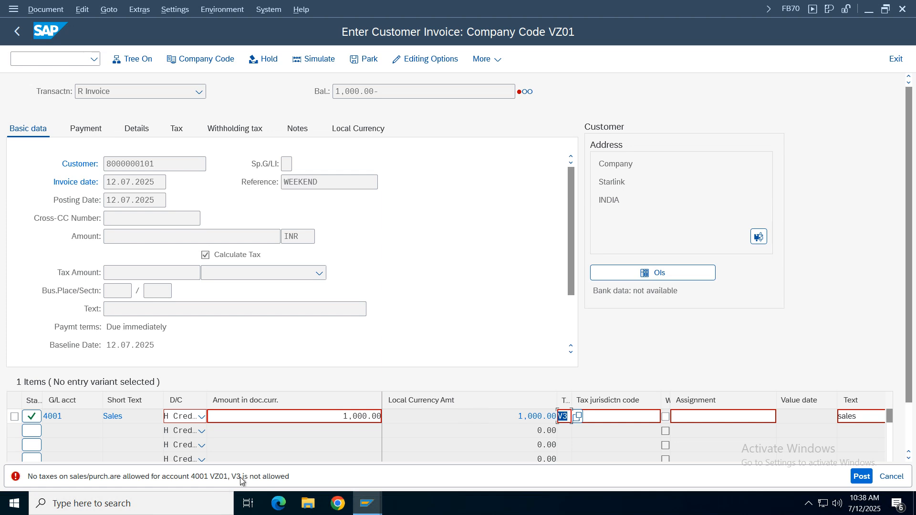
click(379, 509)
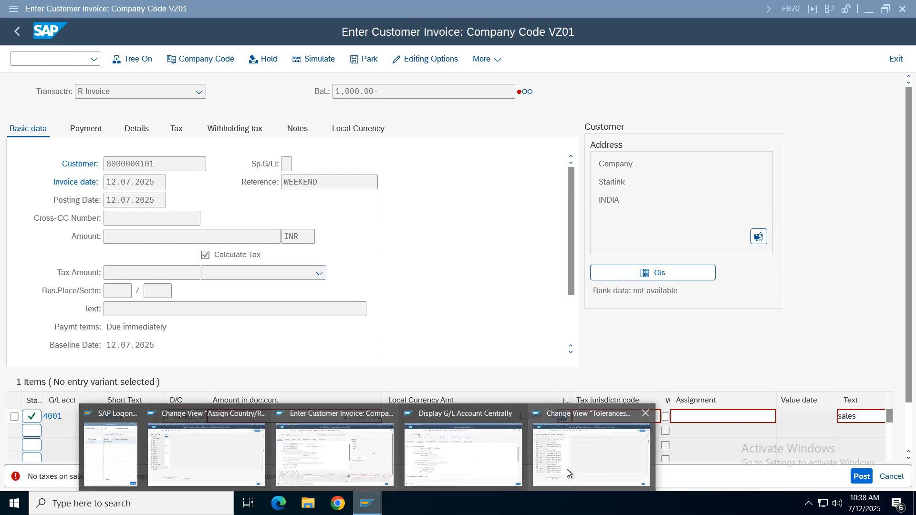
click(466, 467)
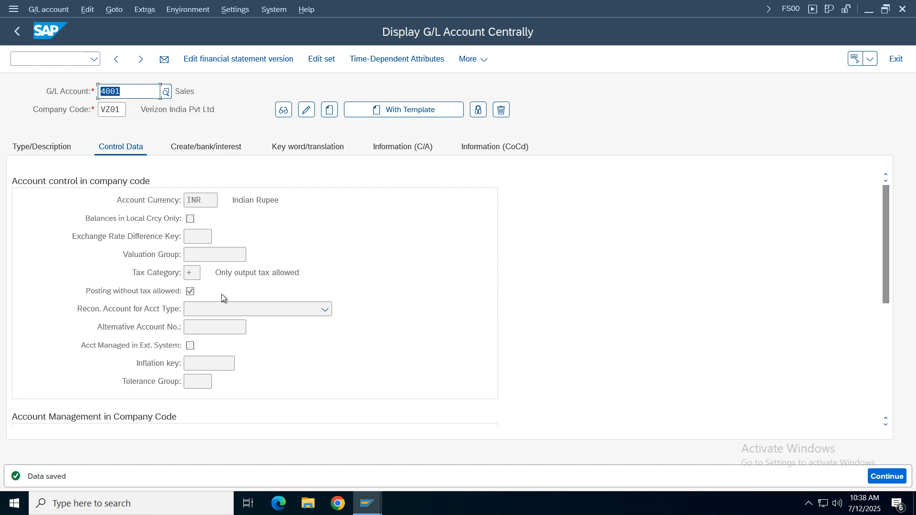
- Return to the FB70 customer invoice and open the detailed explanation of the tax code error message
click(367, 503)
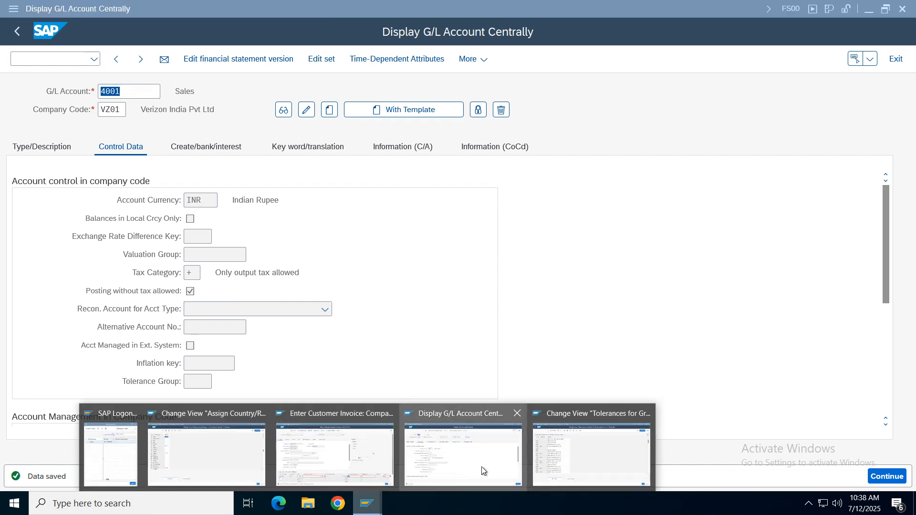
click(345, 465)
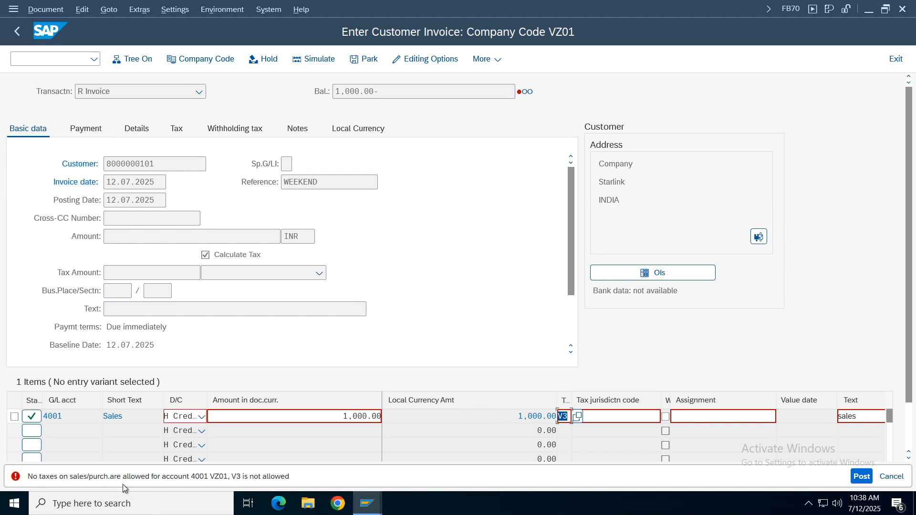
click(283, 481)
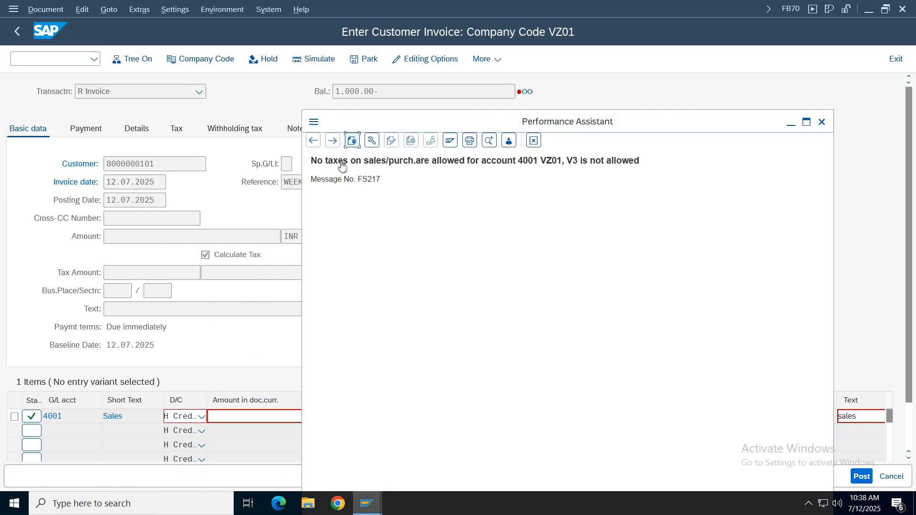
- Close the tax code error explanation, reopen it to reread the message for account 4001, and close it again
key(Escape)
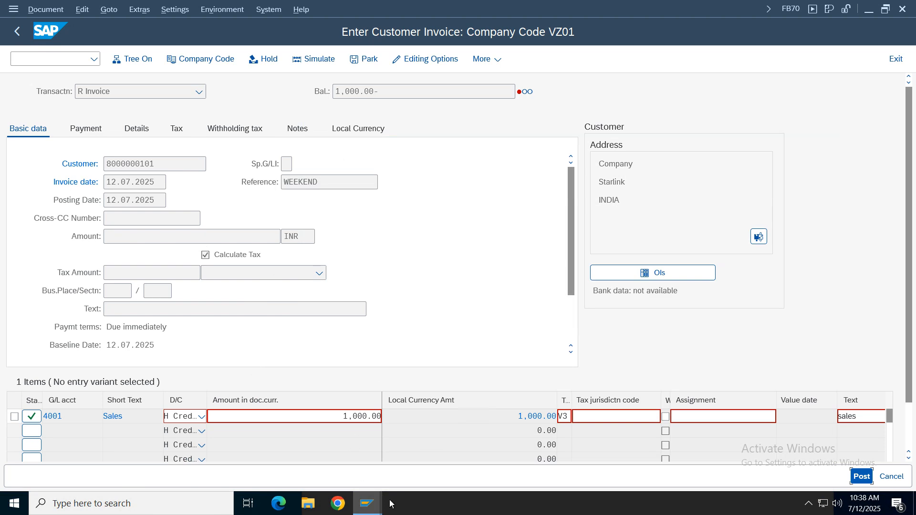
mouse_move(367, 503)
click(661, 456)
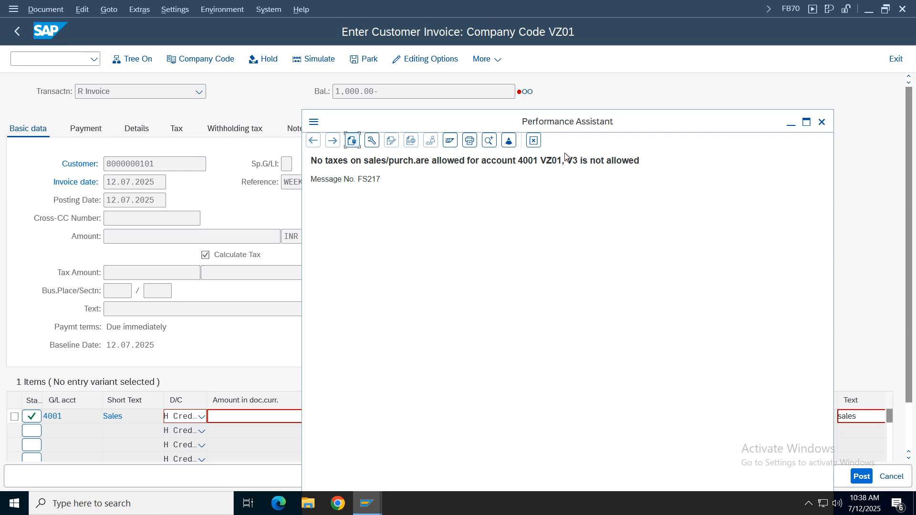
click(535, 141)
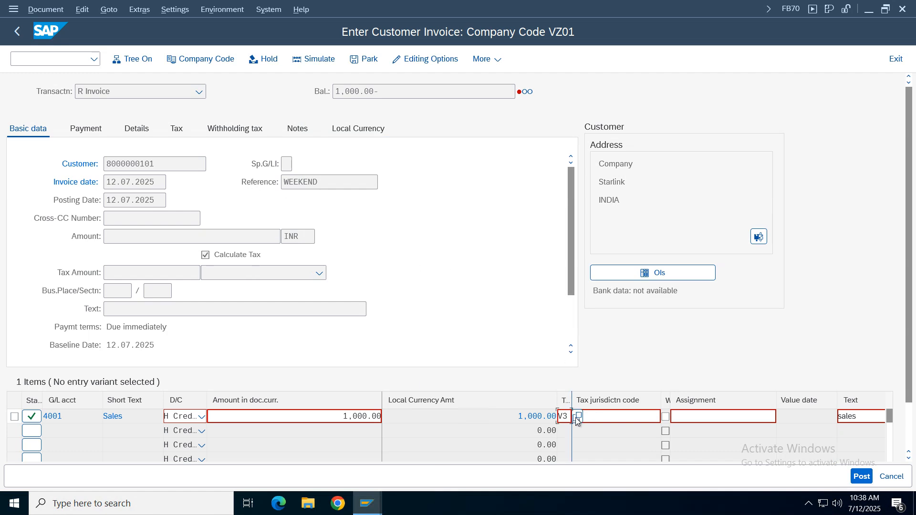
- Change the sales line's tax code to V4 (CGST 6 % & SGST 6 % VZ01 output) and revalidate the invoice
key(F4)
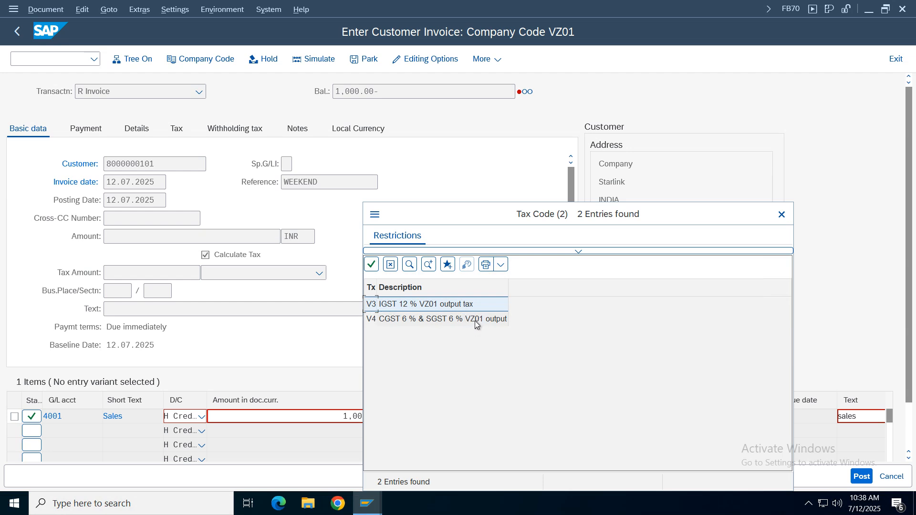
double_click(456, 308)
text(V4)
key(Return)
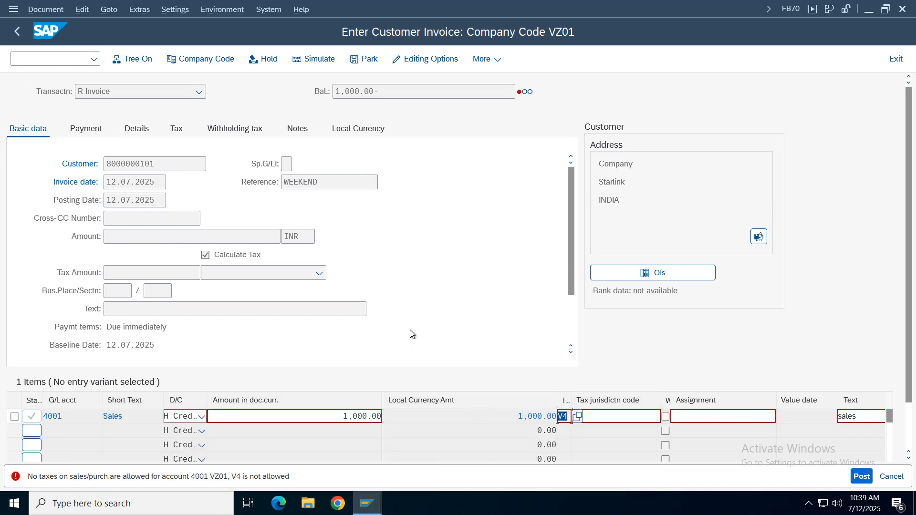
- Read the detailed explanation of the error message for tax code V4 and close it
double_click(272, 477)
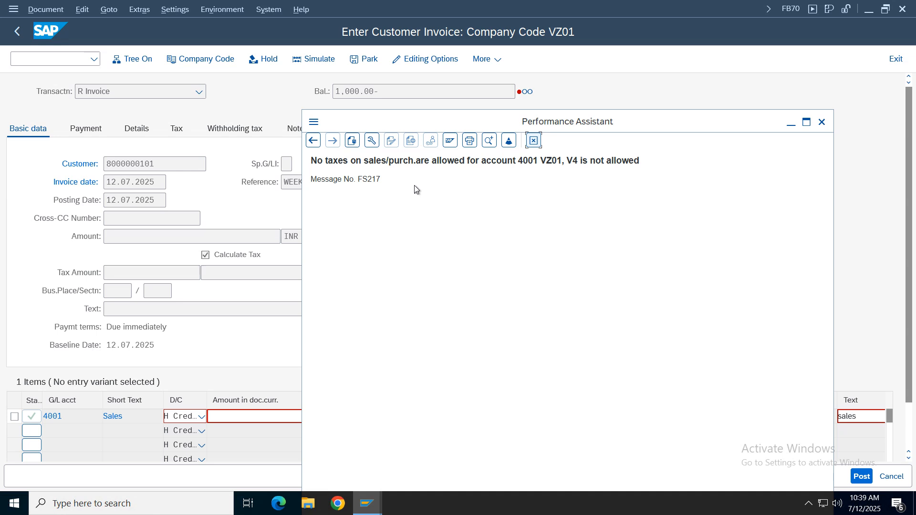
drag(382, 181, 301, 160)
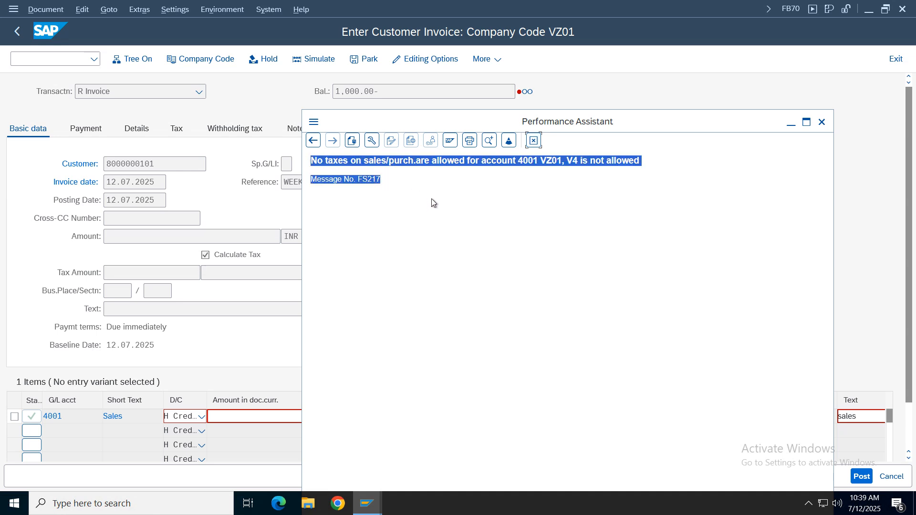
drag(379, 181, 288, 148)
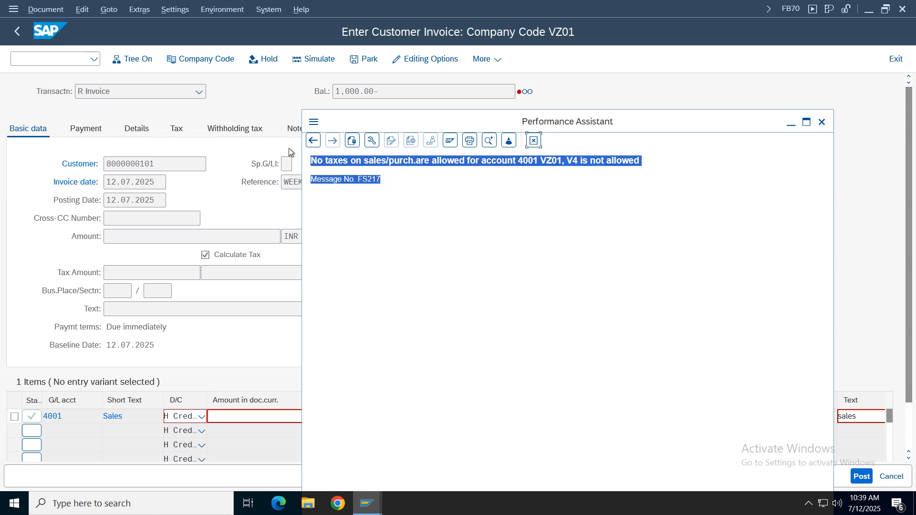
click(534, 142)
- Switch to the IMG session, open the tax procedures under Check Calculation Procedure, and position the list at vz01
click(381, 502)
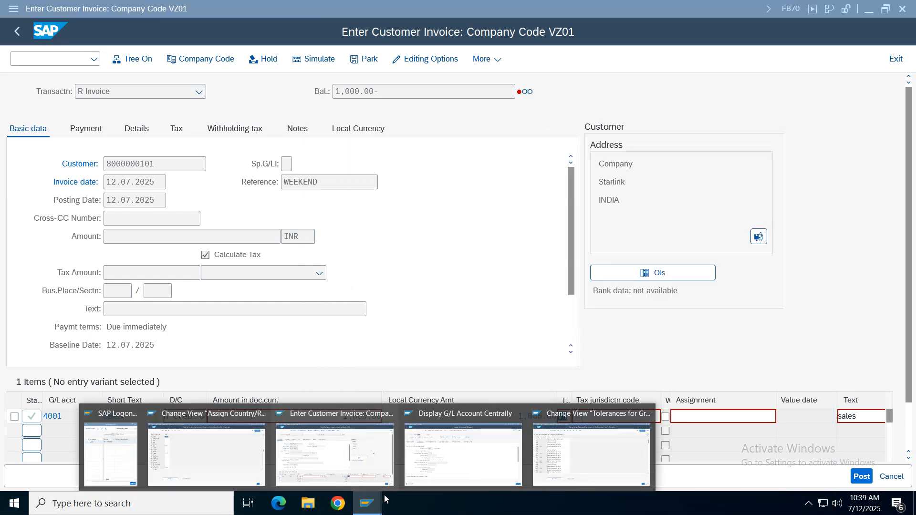
click(206, 463)
click(18, 31)
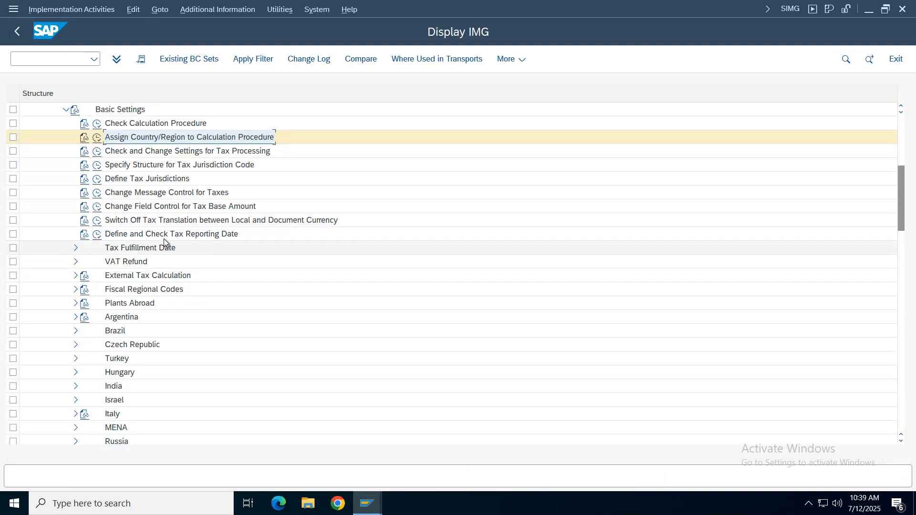
click(97, 124)
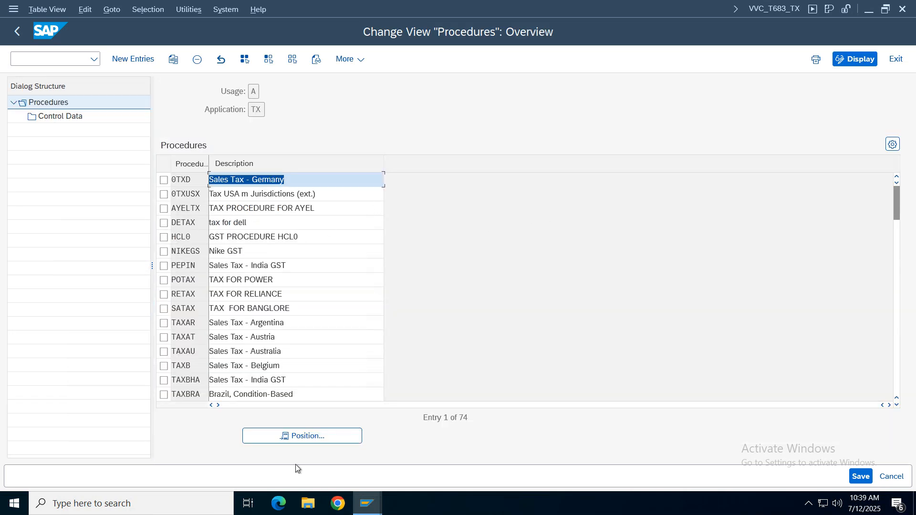
click(299, 436)
click(182, 207)
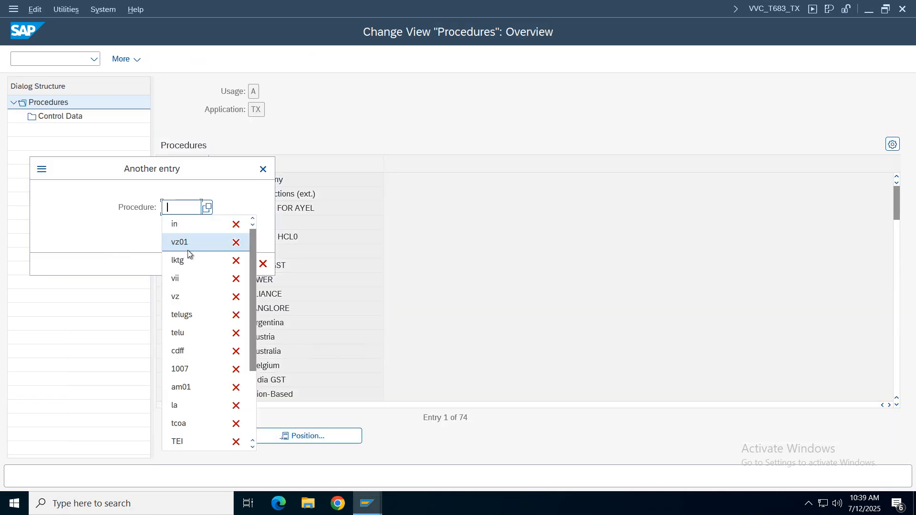
click(187, 242)
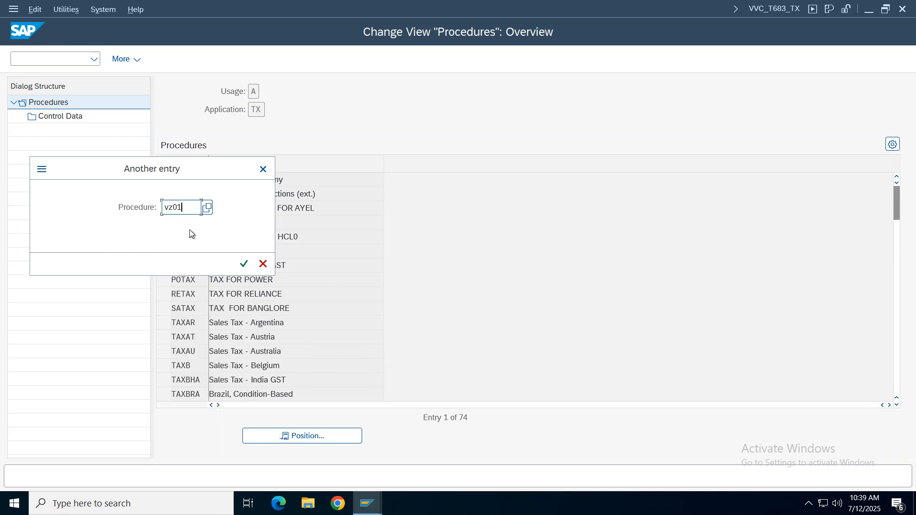
key(Return)
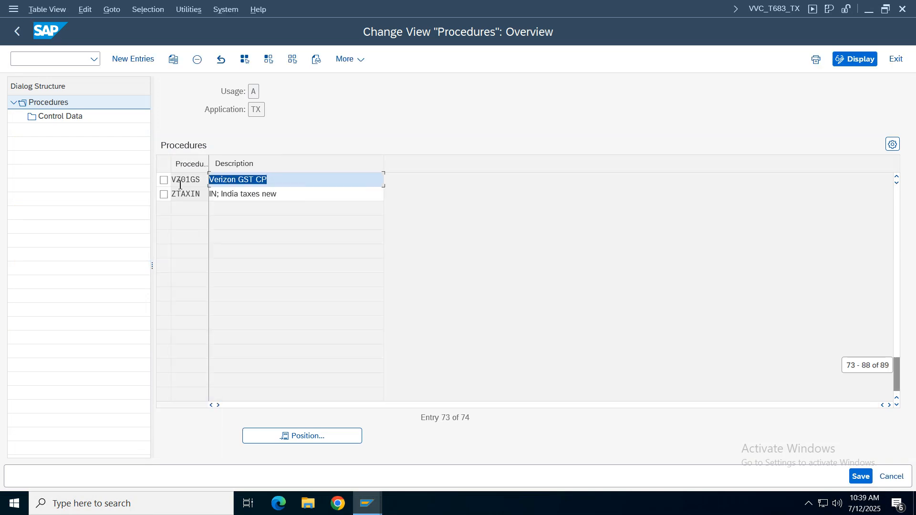
- Examine the output tax account keys in the control data of procedure VZ01GS, and return to the activity list
click(164, 181)
double_click(77, 118)
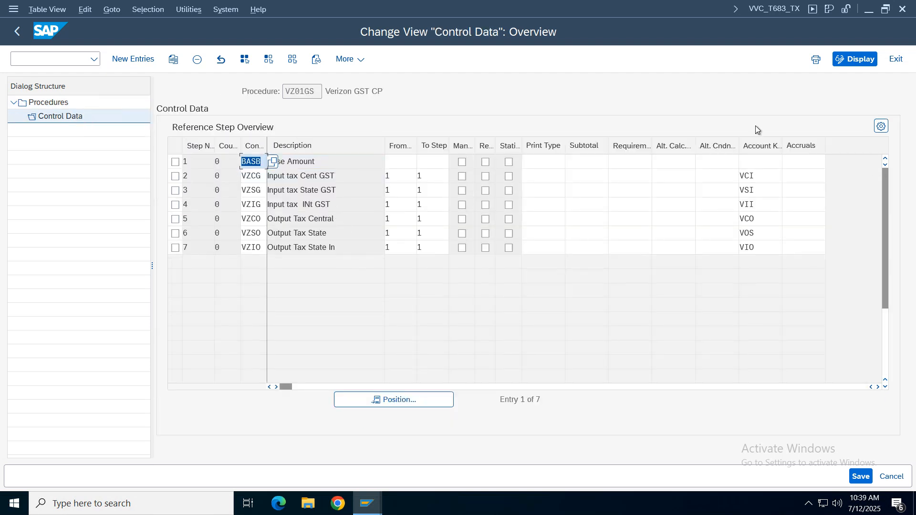
click(760, 220)
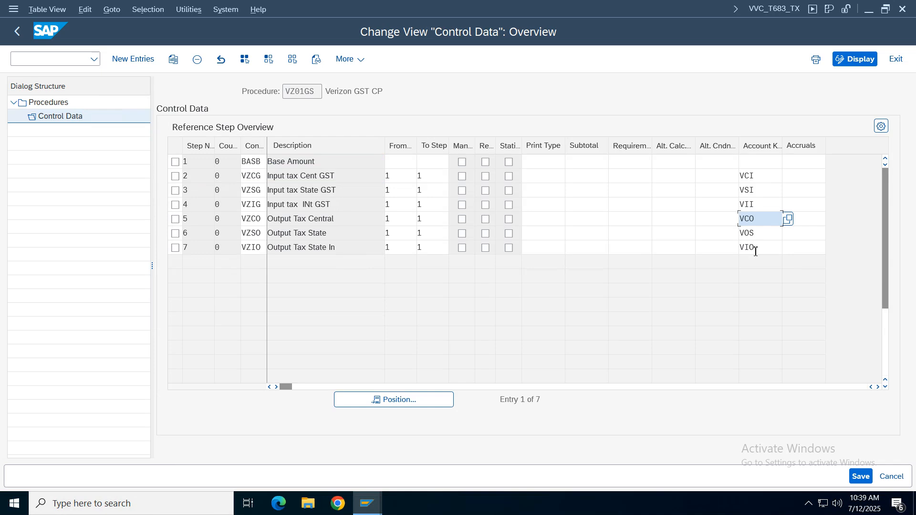
click(757, 234)
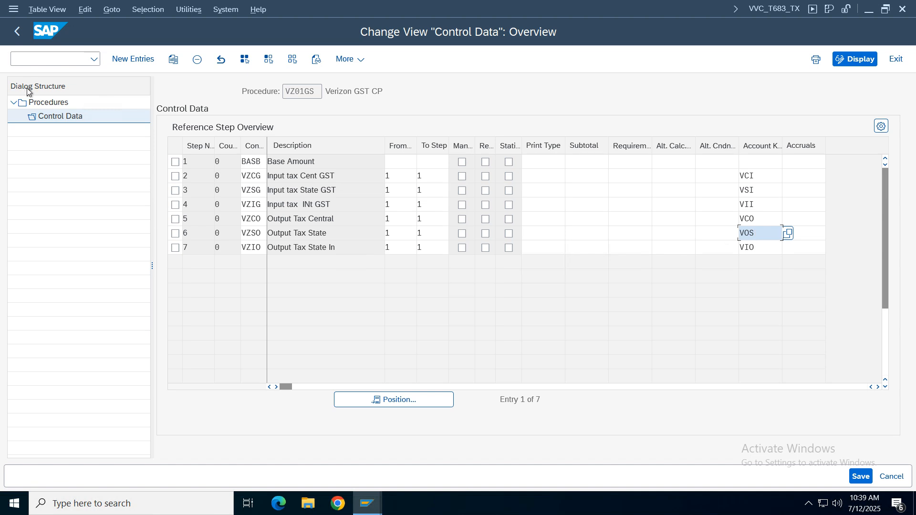
double_click(16, 100)
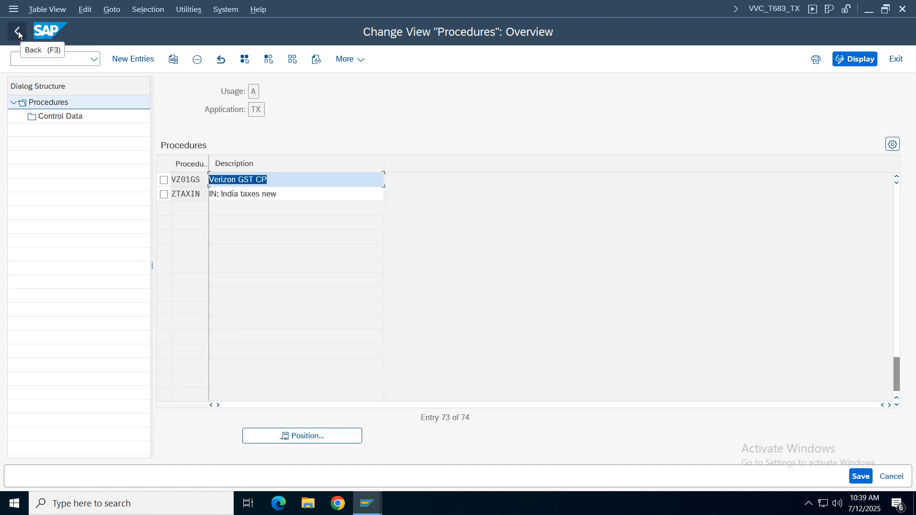
click(18, 32)
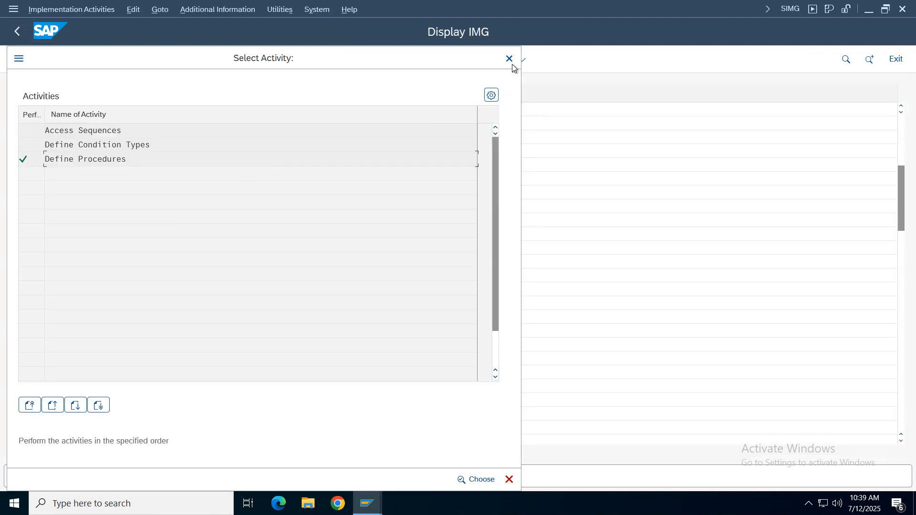
- Look up condition type MWAS in Define Condition Types, check its condition class, and return to the IMG structure
double_click(178, 145)
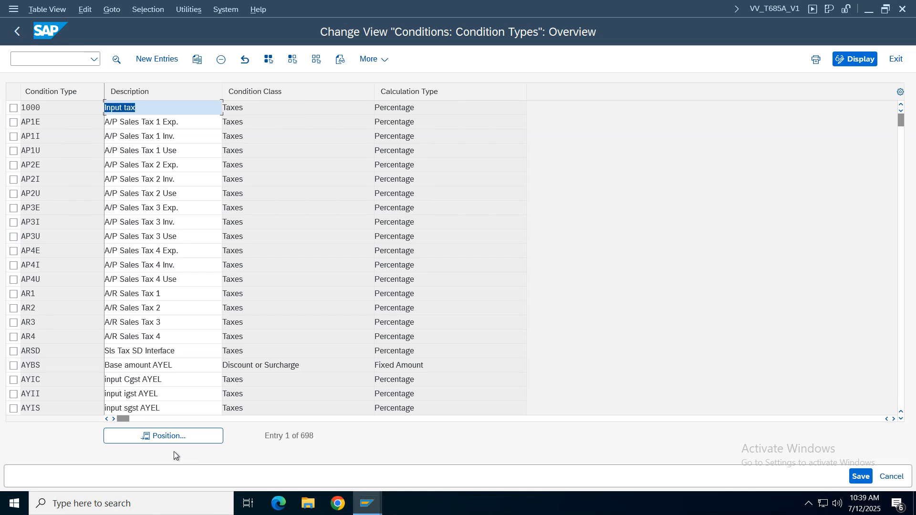
click(162, 437)
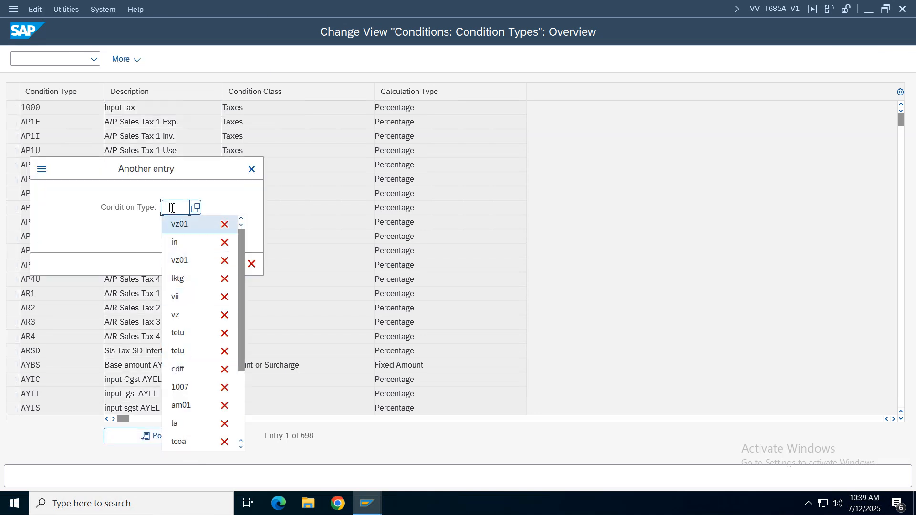
text(mwas)
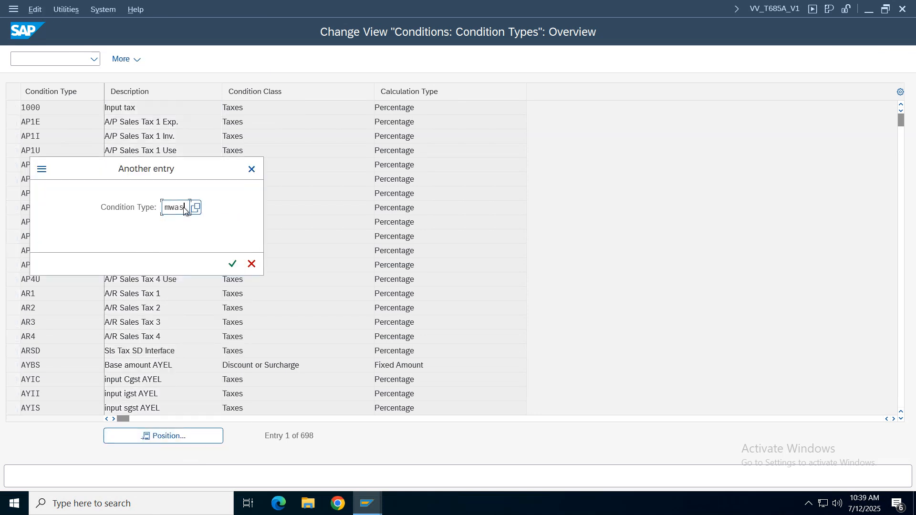
key(Return)
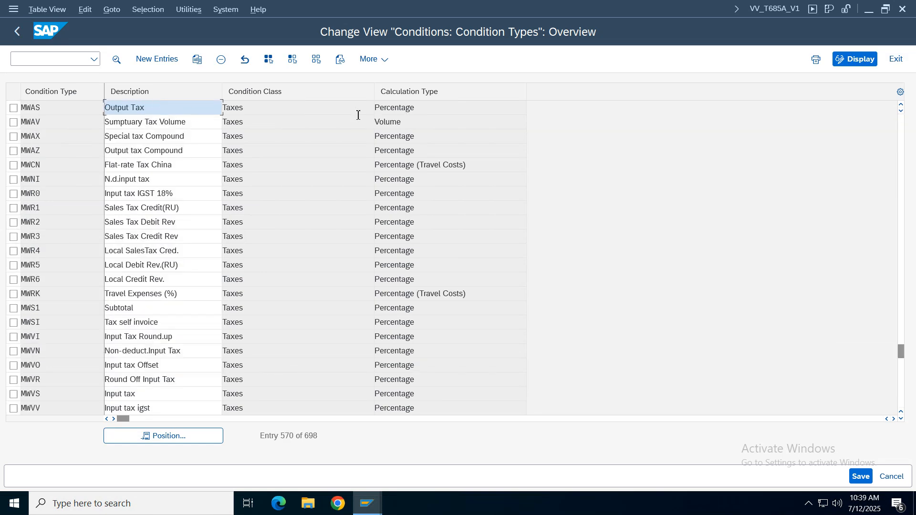
click(270, 113)
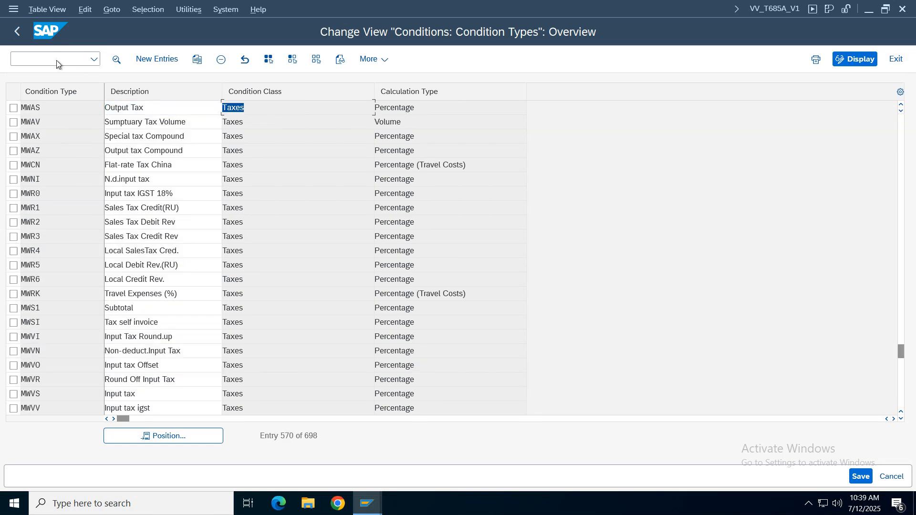
click(17, 38)
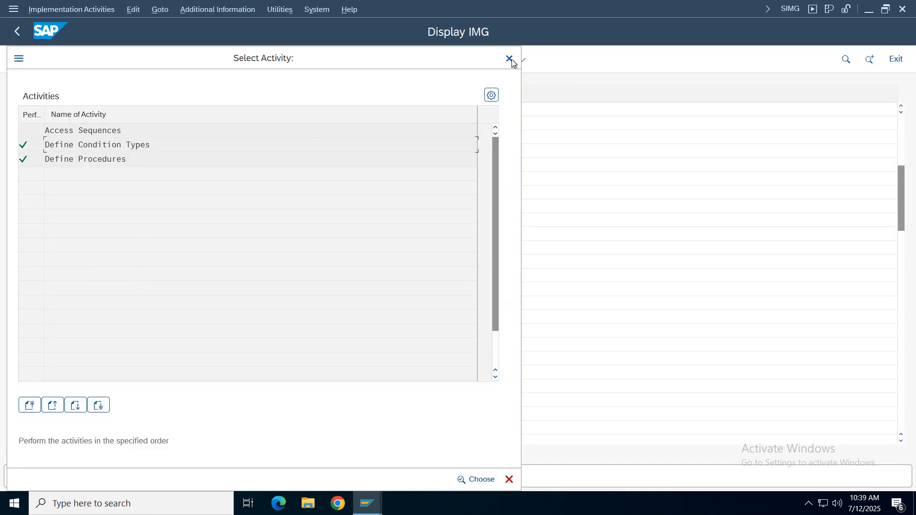
click(509, 58)
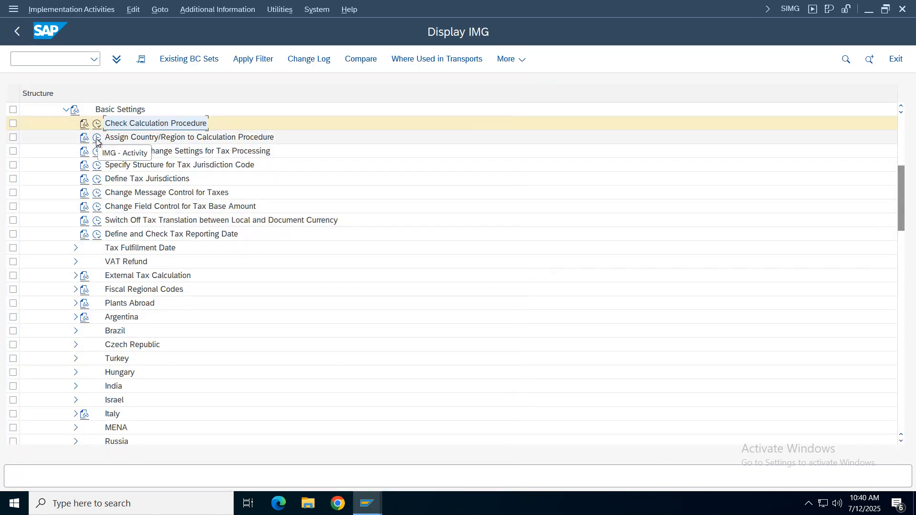
- Check which calculation procedure is assigned to country IN, and return to the IMG structure
click(97, 138)
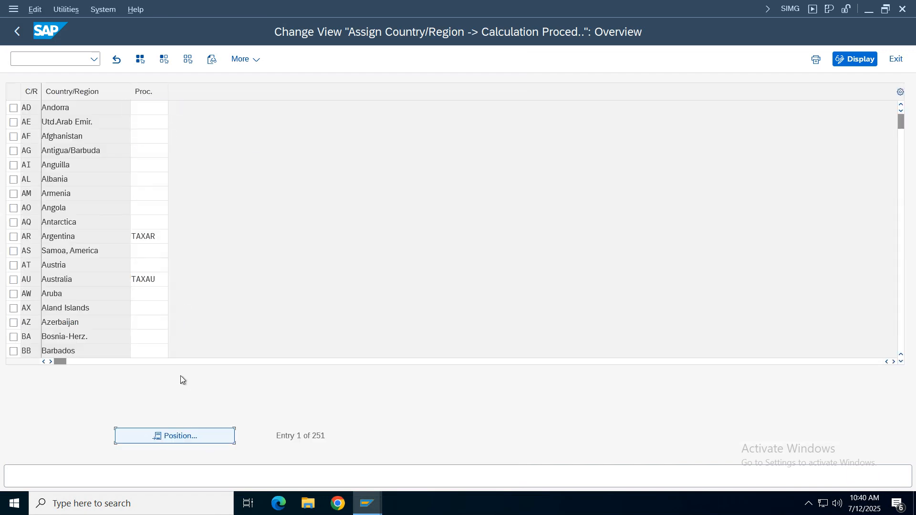
key(Return)
text(in)
key(Return)
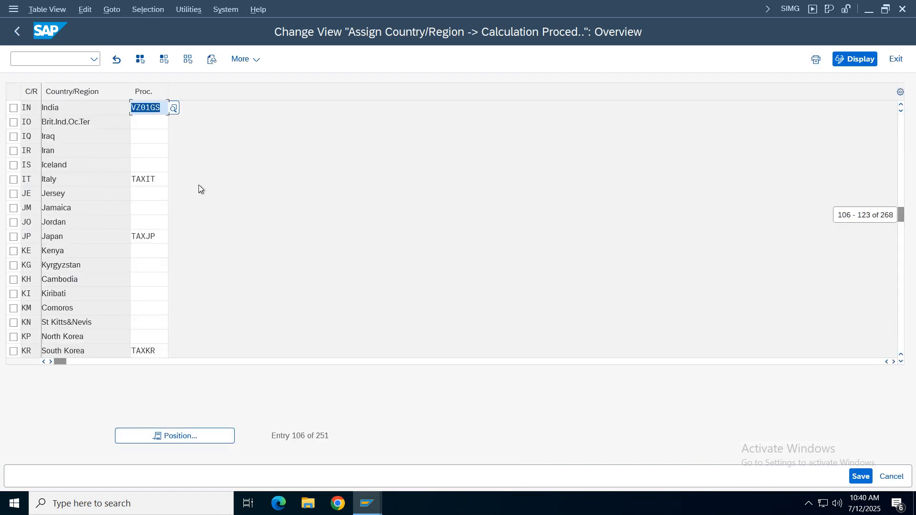
key(F3)
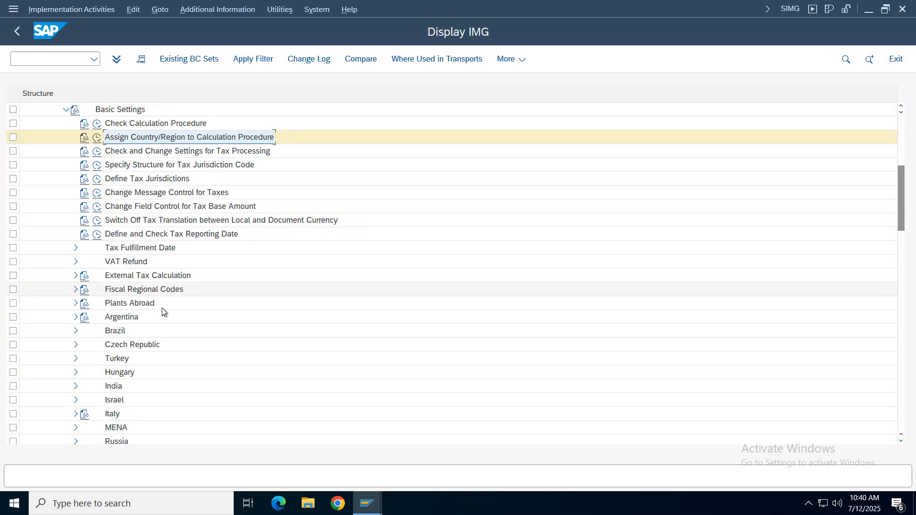
- Collapse Basic Settings, expand Calculation, and open Define Tax Codes for Sales and Purchases
click(66, 109)
click(66, 123)
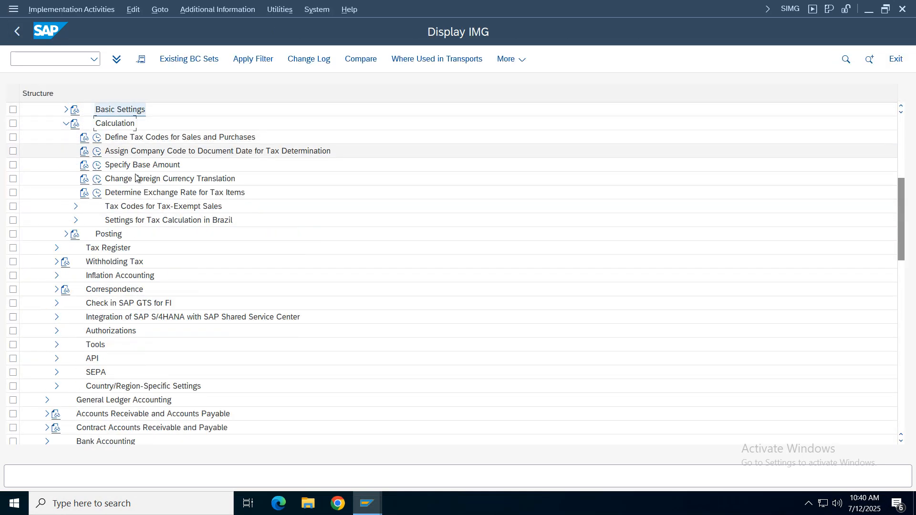
double_click(127, 138)
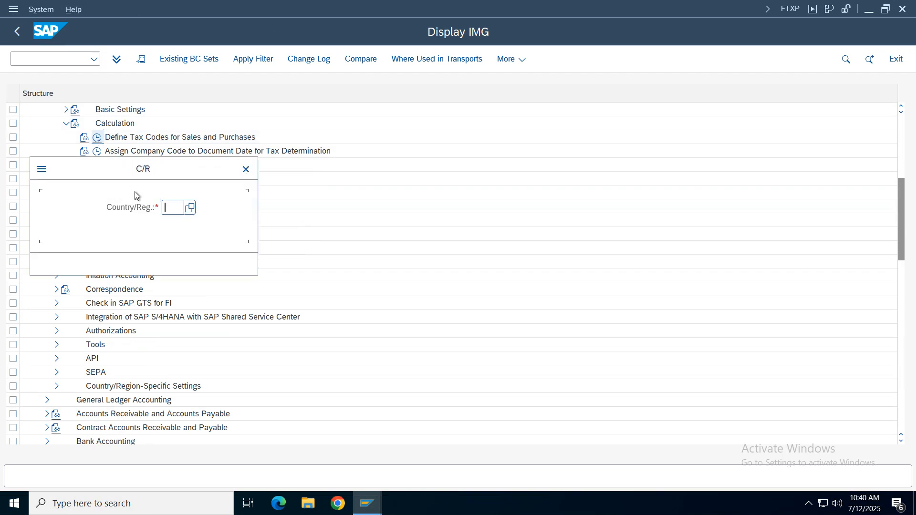
text(v3)
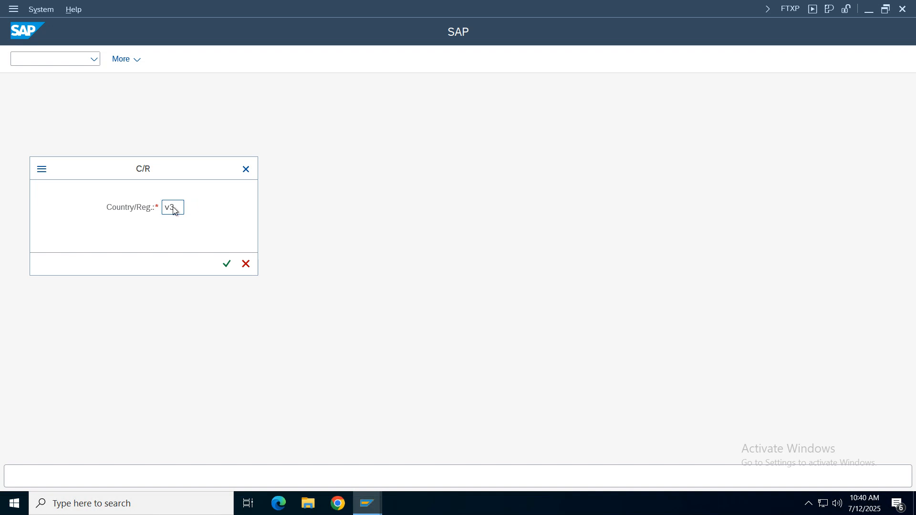
key(Return)
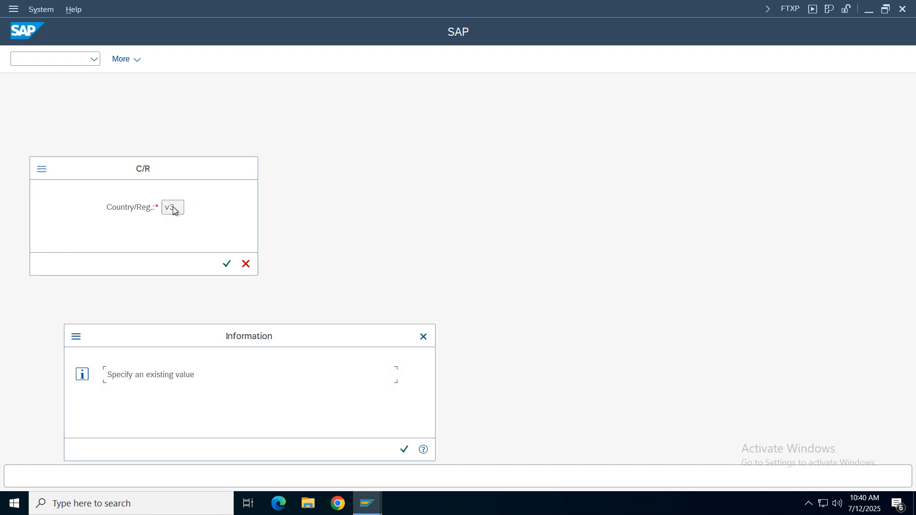
click(404, 450)
- Open tax code V3 for country IN, review its Output Tax State In rate, and open its properties
text(in)
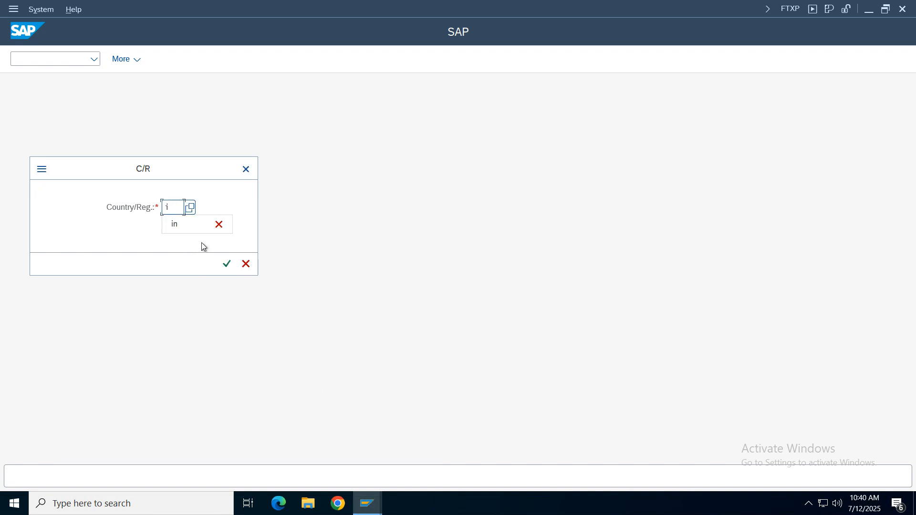
key(Return)
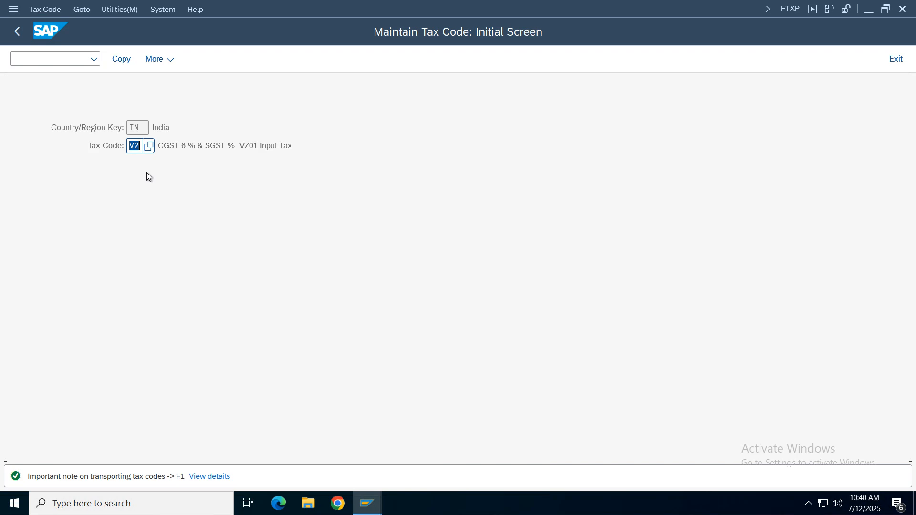
text(V3)
key(Return)
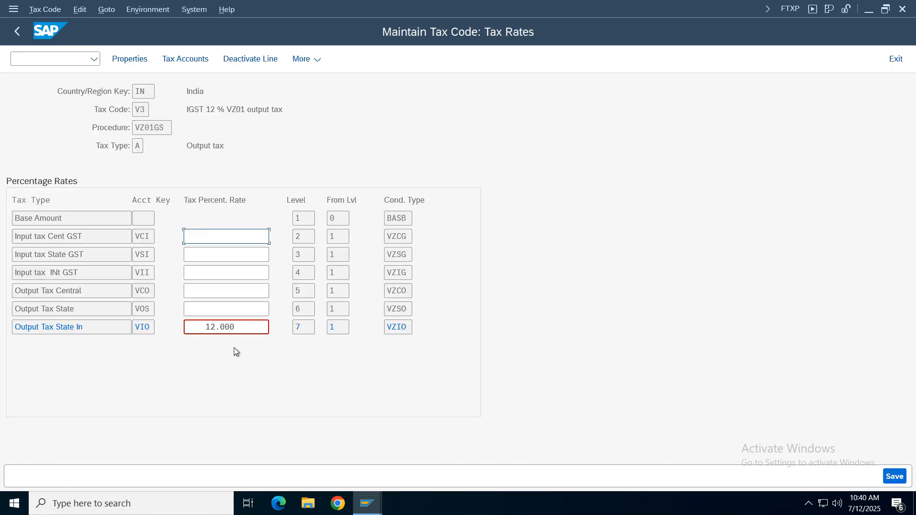
click(247, 329)
click(239, 326)
click(130, 60)
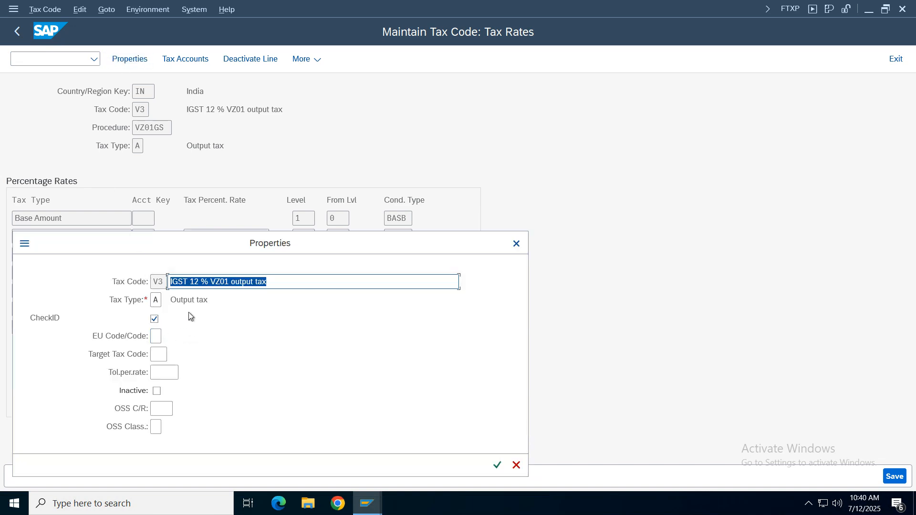
- Close the properties, check the G/L account assigned to tax code V3 in chart of accounts VCOA, and return to the initial screen
click(518, 244)
click(177, 65)
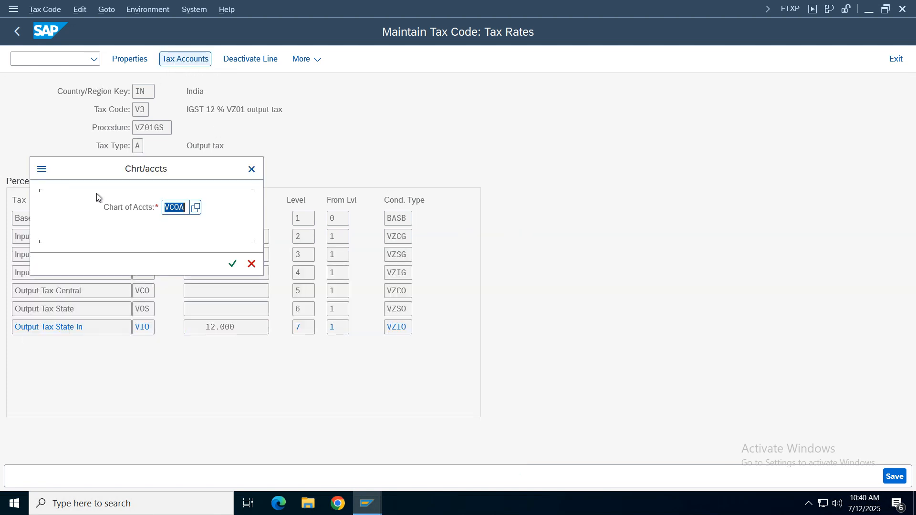
key(Tab)
key(Return)
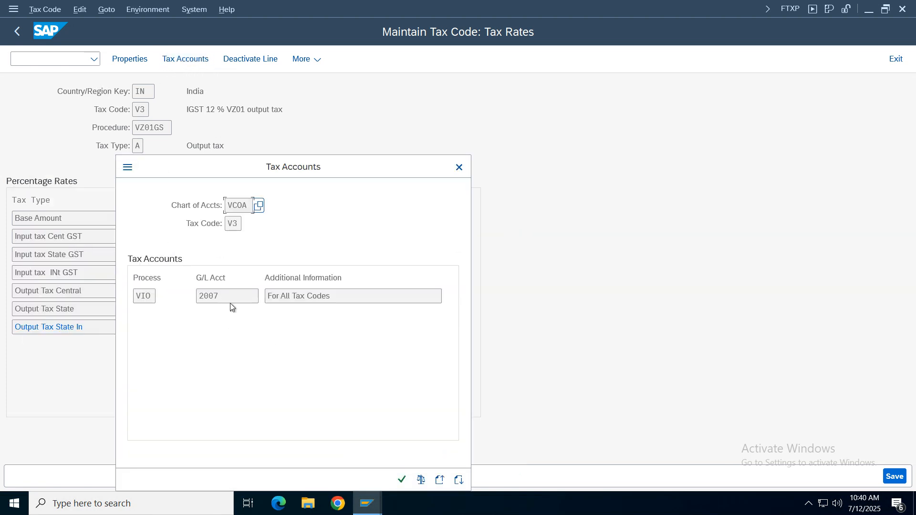
key(Tab)
drag(197, 168, 438, 153)
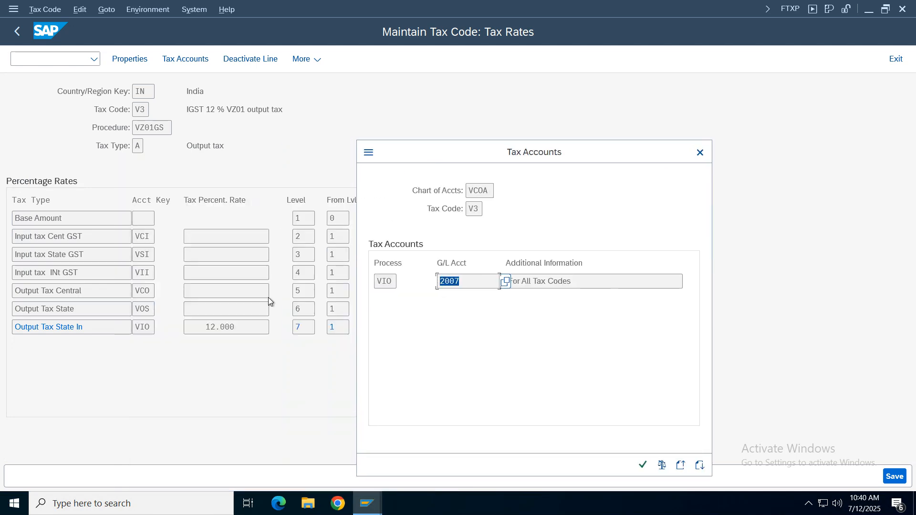
key(Tab)
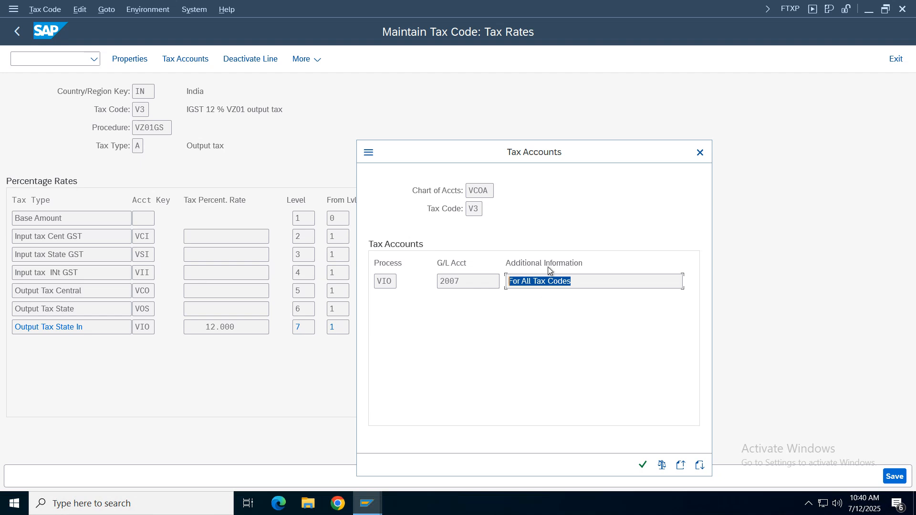
drag(594, 281, 514, 282)
click(461, 281)
click(482, 320)
click(700, 152)
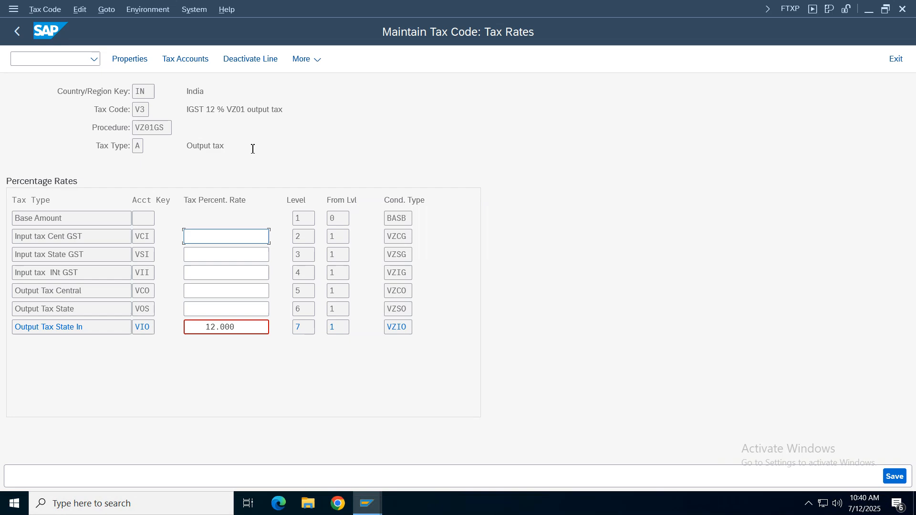
click(16, 33)
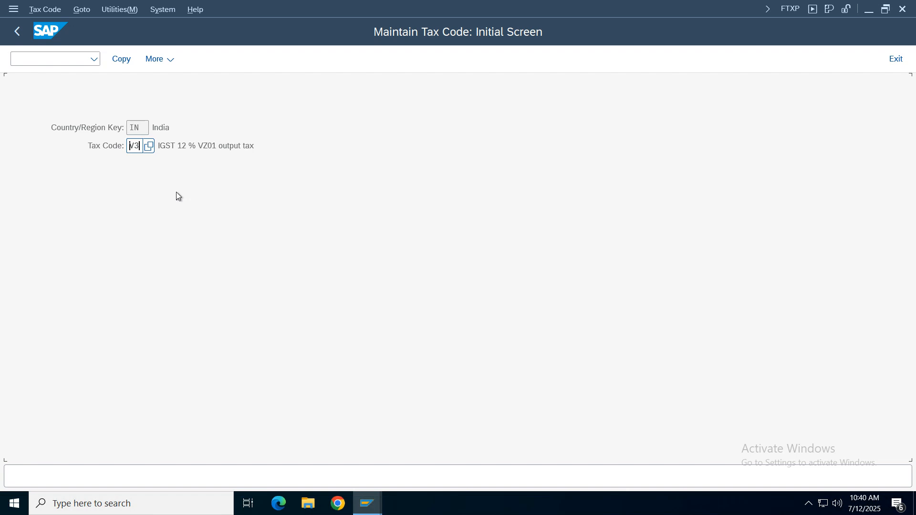
- Open tax code V2 for country IN
key(BackSpace)
text(2)
key(Return)
key(BackSpace)
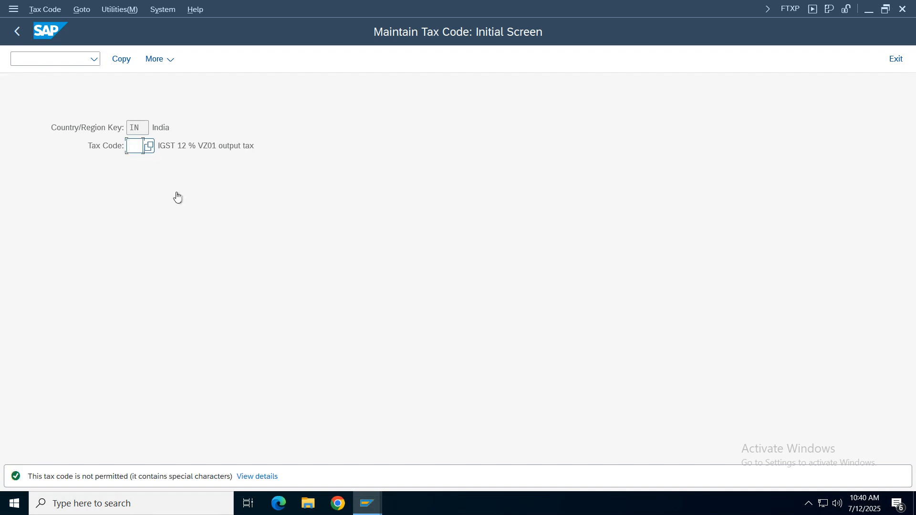
text(V2)
key(Return)
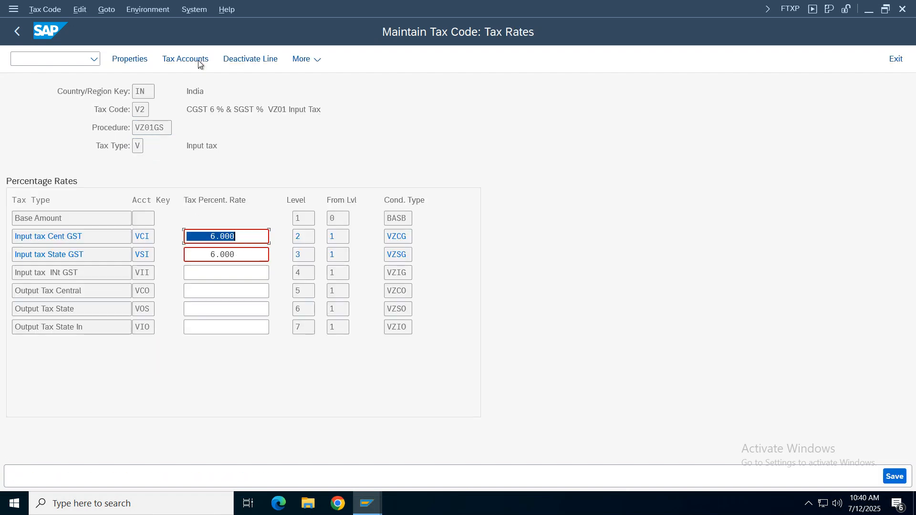
- Review the G/L accounts assigned to tax code V2 in chart of accounts VCOA, and return to the initial screen
click(182, 57)
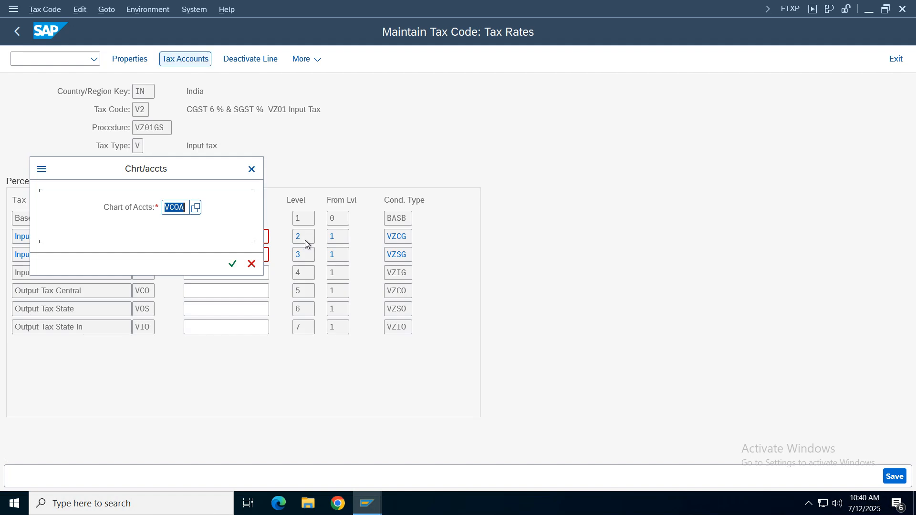
click(231, 262)
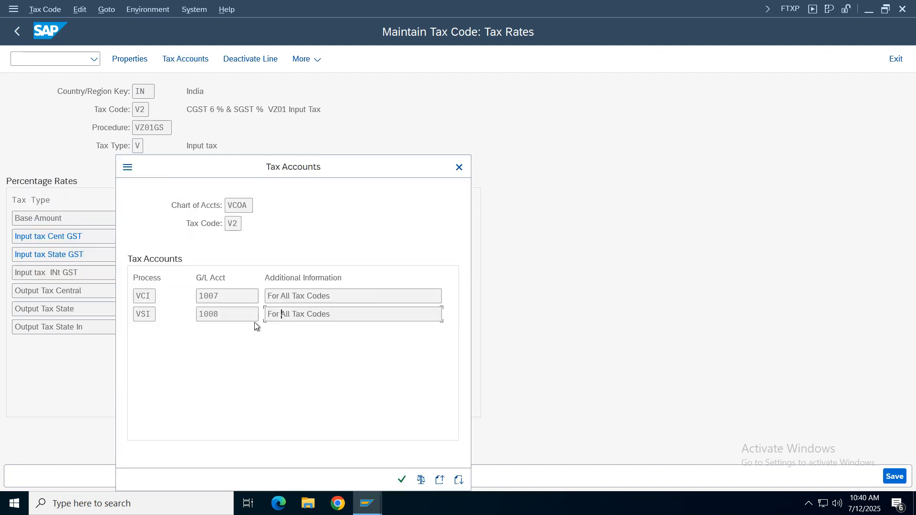
click(219, 297)
click(347, 316)
drag(281, 172, 458, 132)
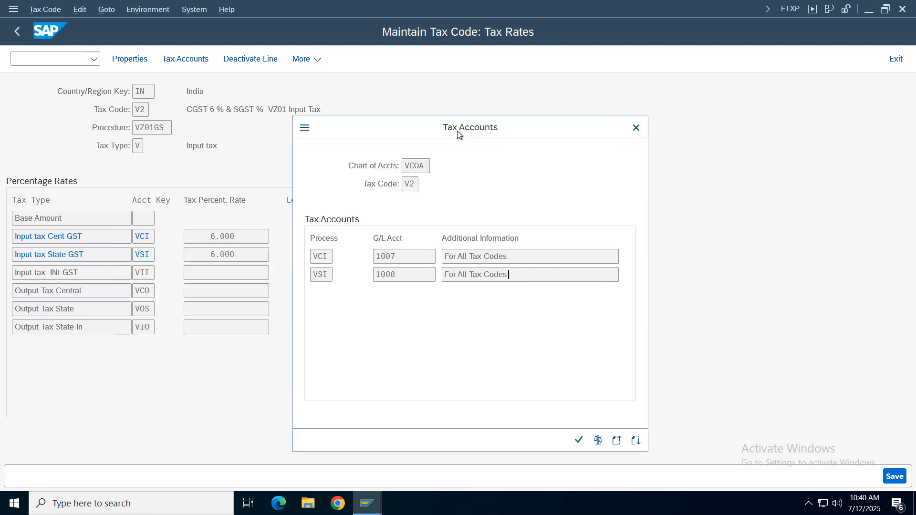
click(395, 263)
click(405, 275)
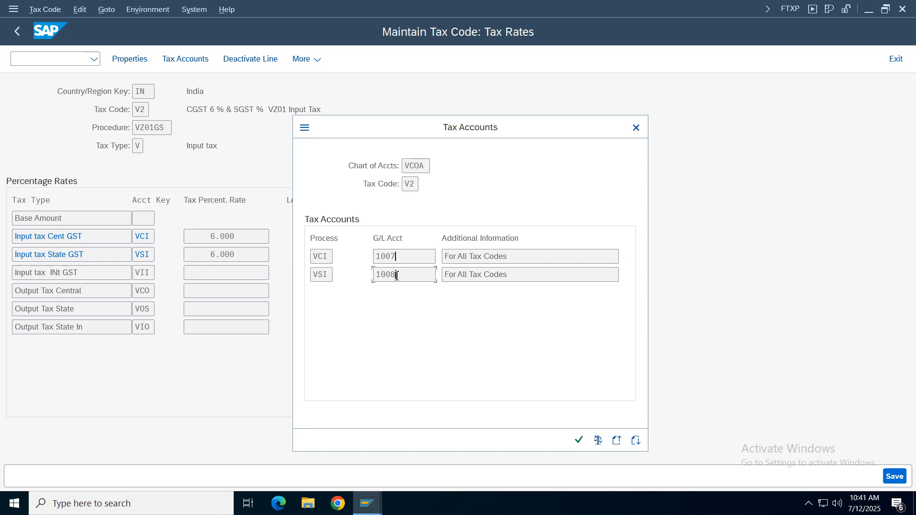
click(461, 276)
key(Return)
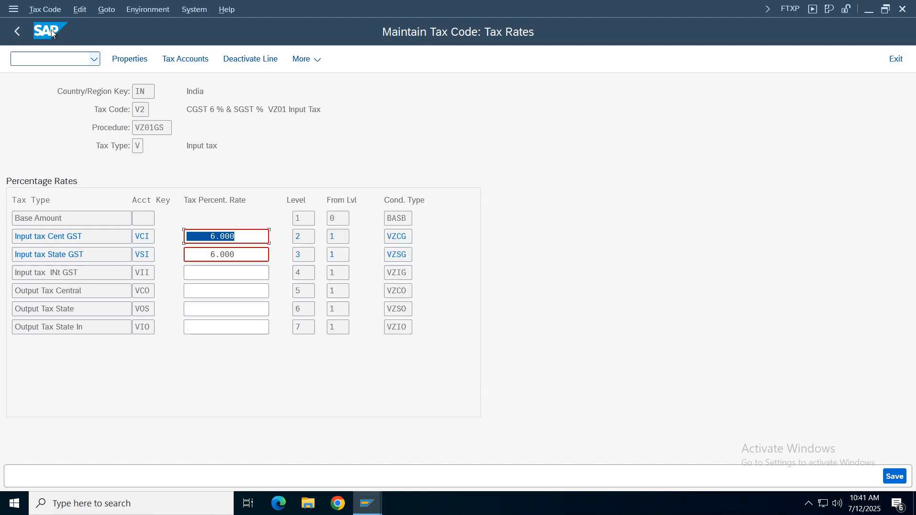
click(17, 32)
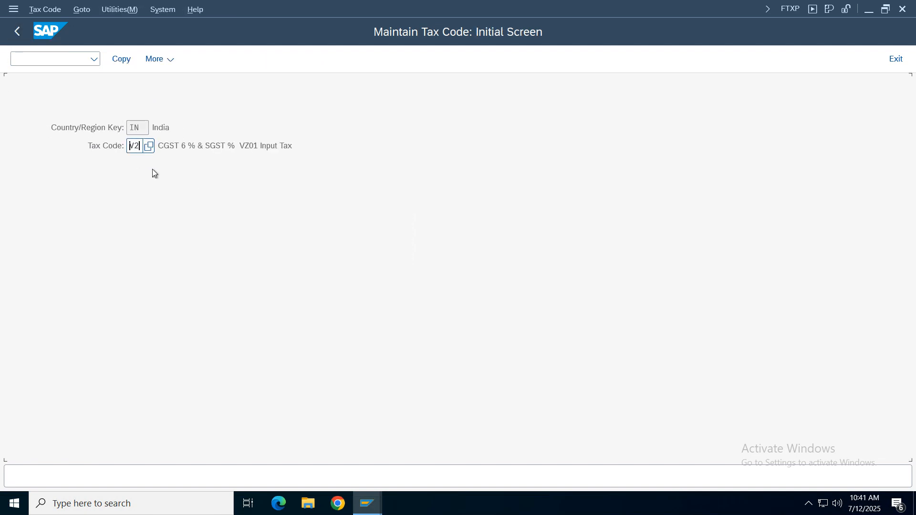
- Open tax code V4 for country IN
key(BackSpace)
key(BackSpace)
text(4)
key(Return)
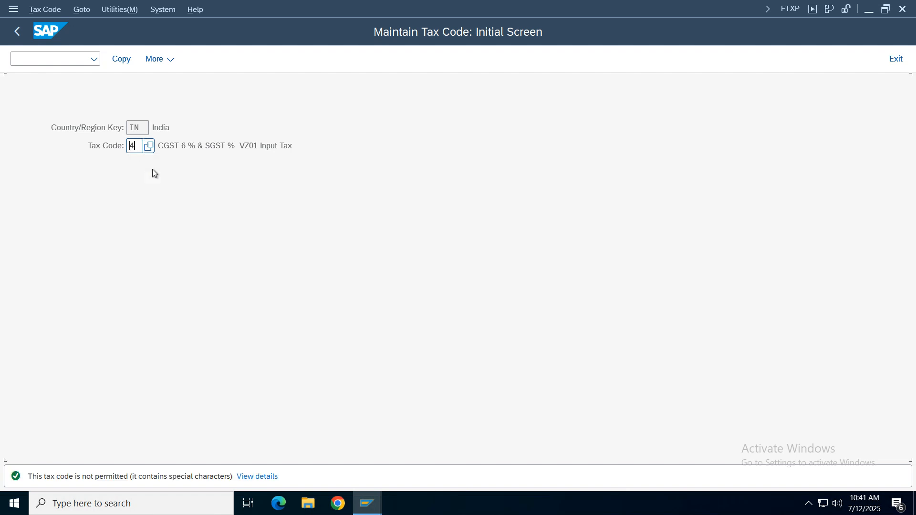
text(V)
key(Return)
- Check the VCO and VOS account assignments of tax code V4 in chart of accounts VCOA, and return to the IMG structure
click(185, 58)
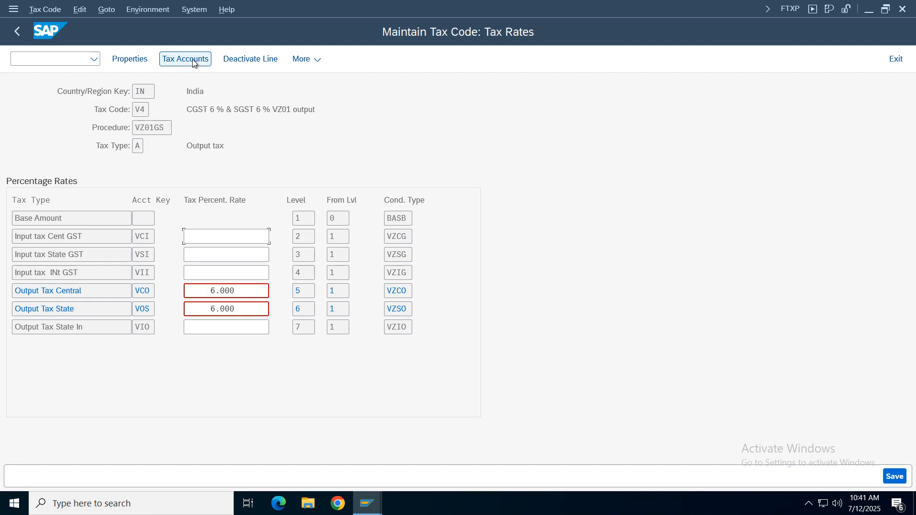
click(233, 264)
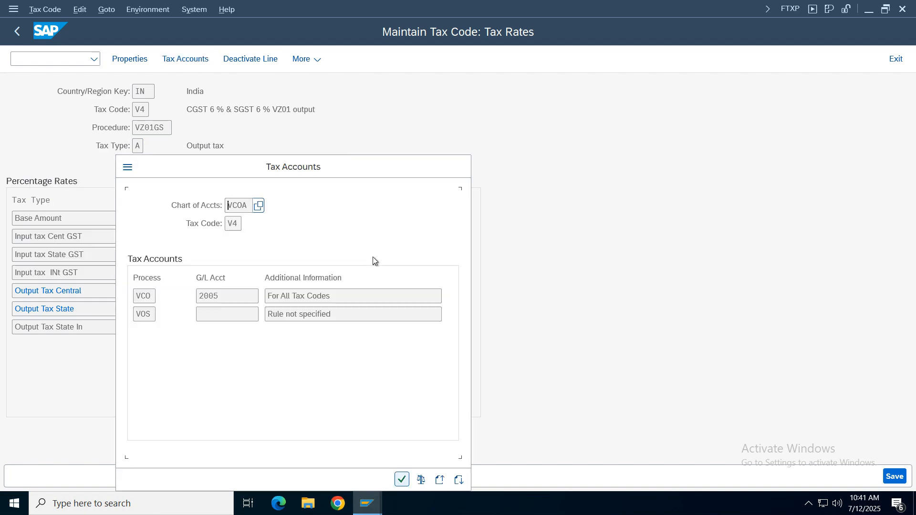
click(232, 316)
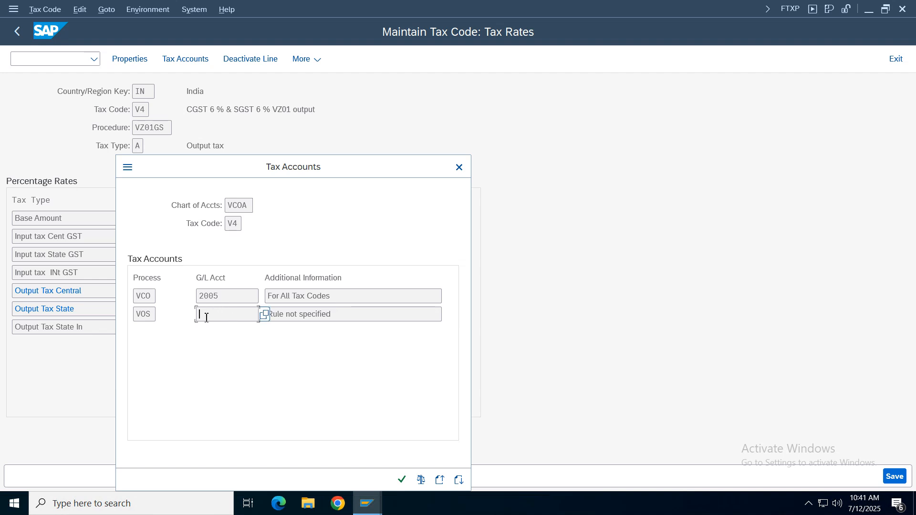
key(Tab)
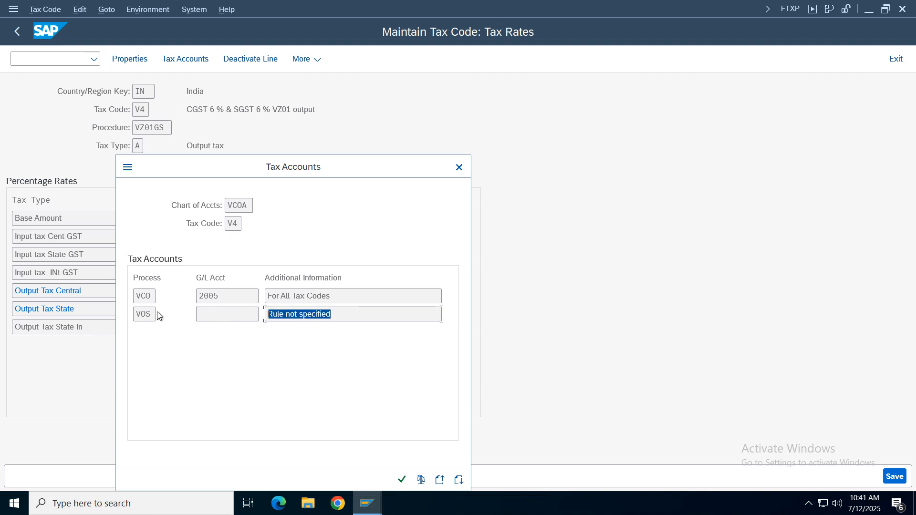
click(305, 313)
click(152, 315)
click(379, 319)
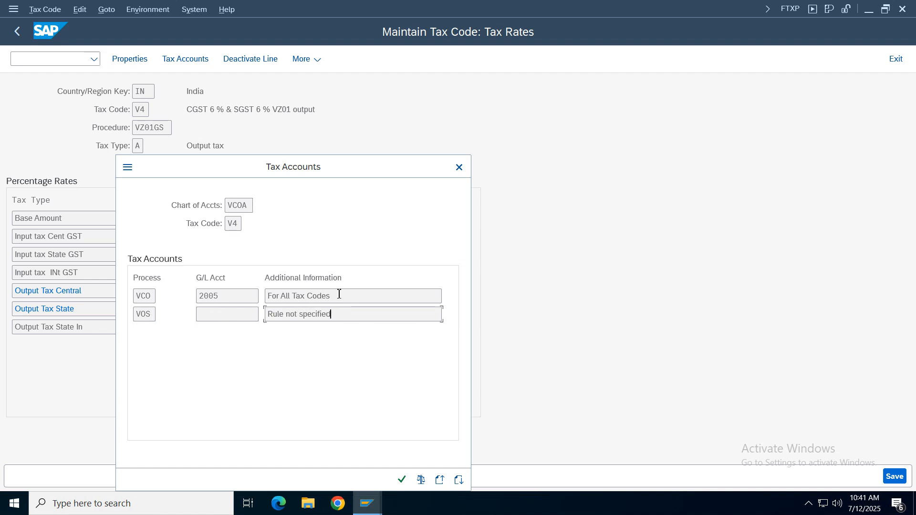
click(460, 167)
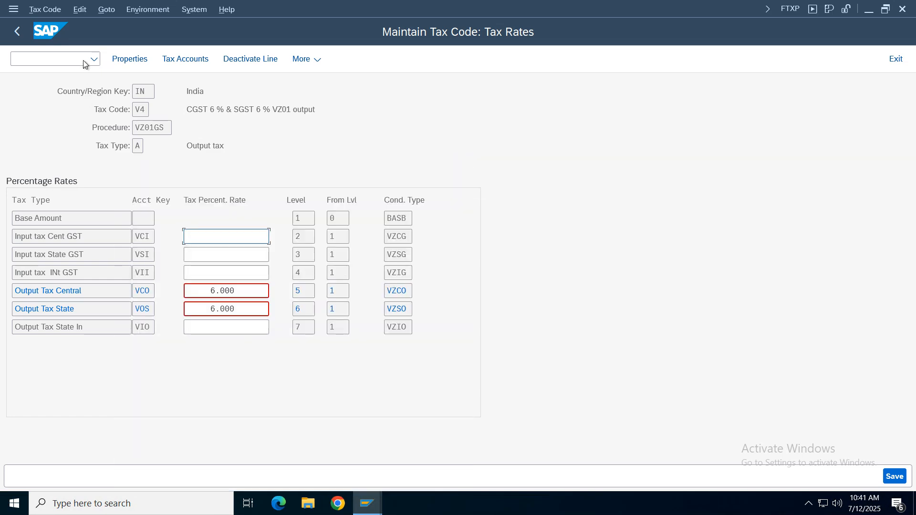
click(17, 32)
key(F3)
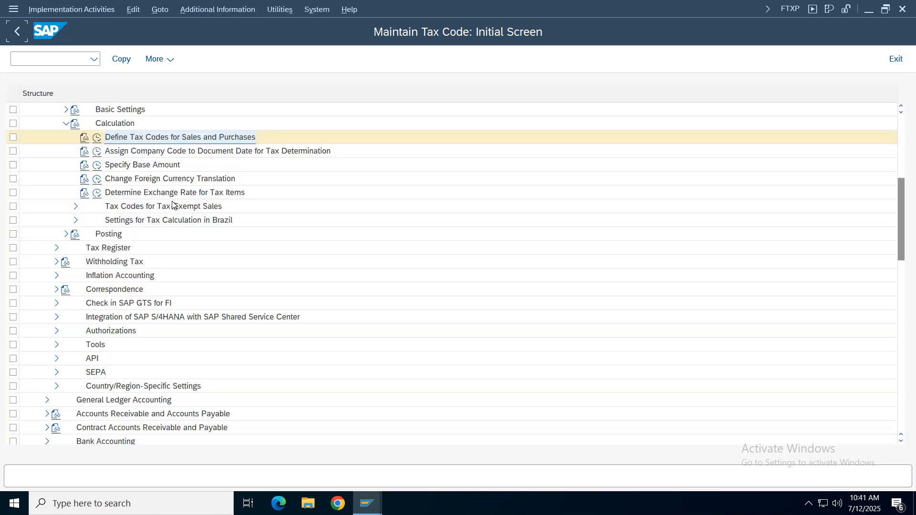
- Collapse Calculation, expand Posting, and open Define Tax Accounts
click(125, 152)
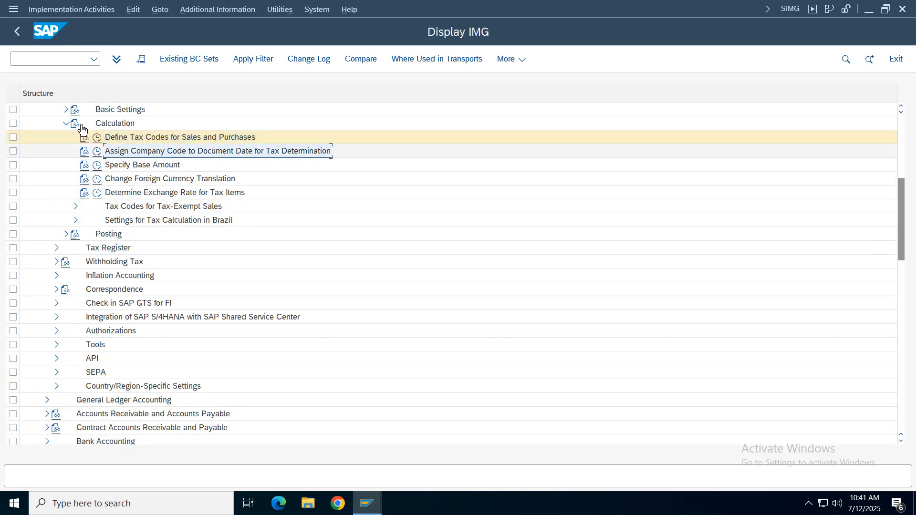
click(65, 123)
click(66, 137)
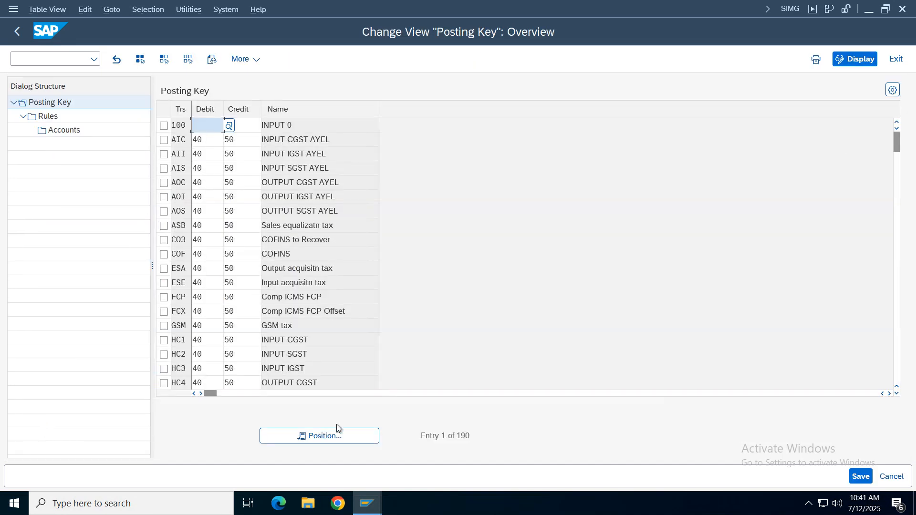
- Find transaction VOS in the posting key overview, set its debit key to 40 and credit key to 50, and save
click(323, 437)
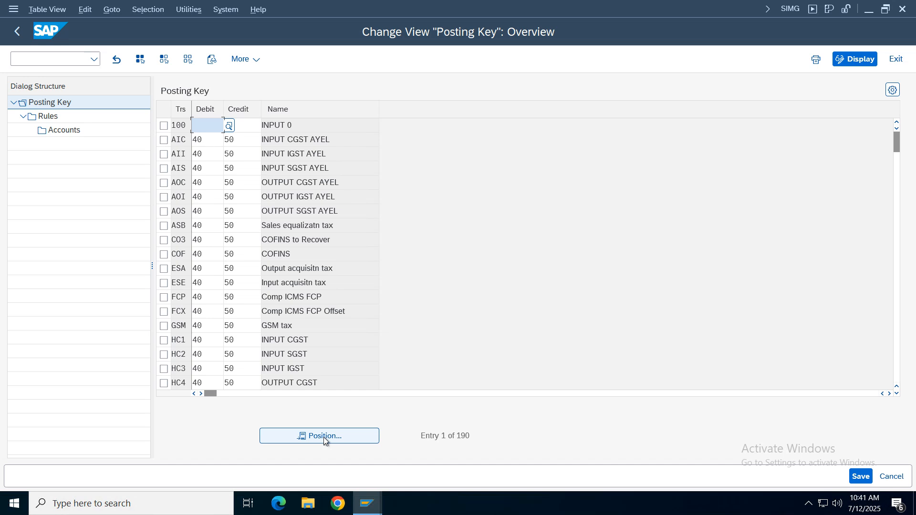
text(vos)
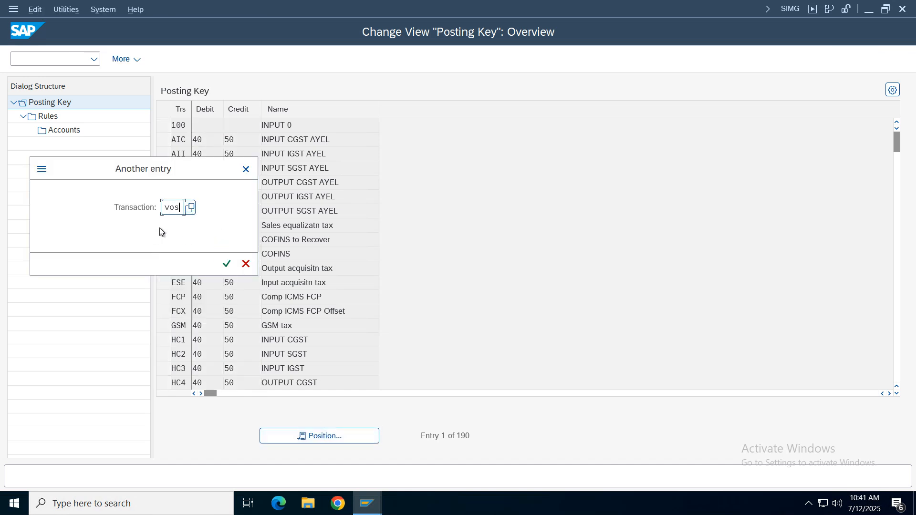
key(Return)
drag(333, 124, 225, 125)
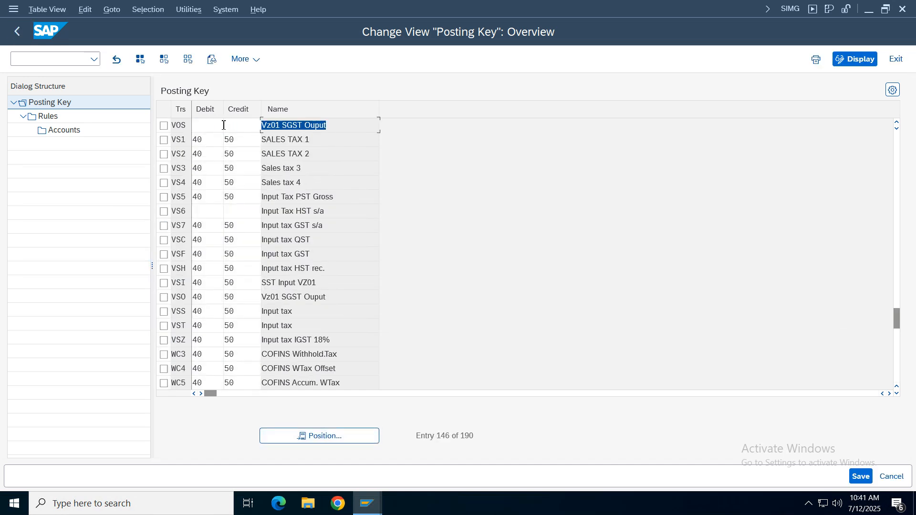
click(209, 128)
text(40)
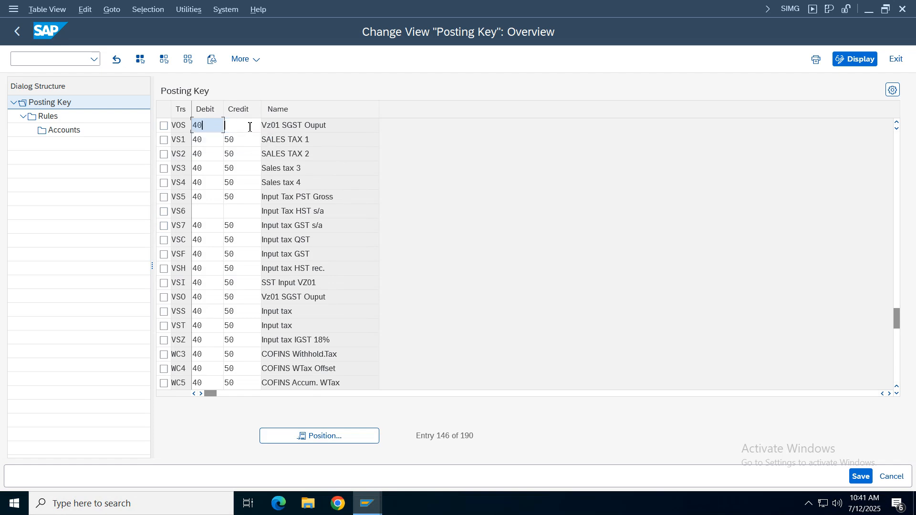
click(249, 126)
text(50)
click(862, 476)
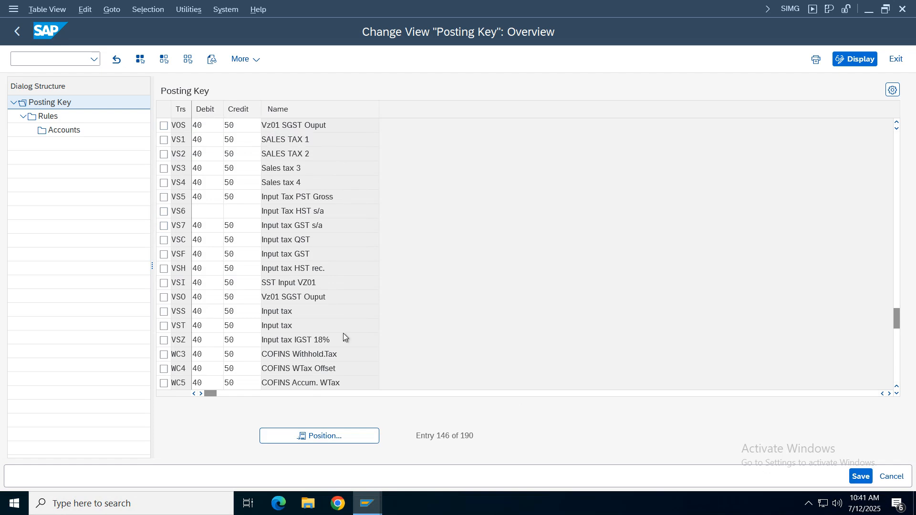
click(306, 266)
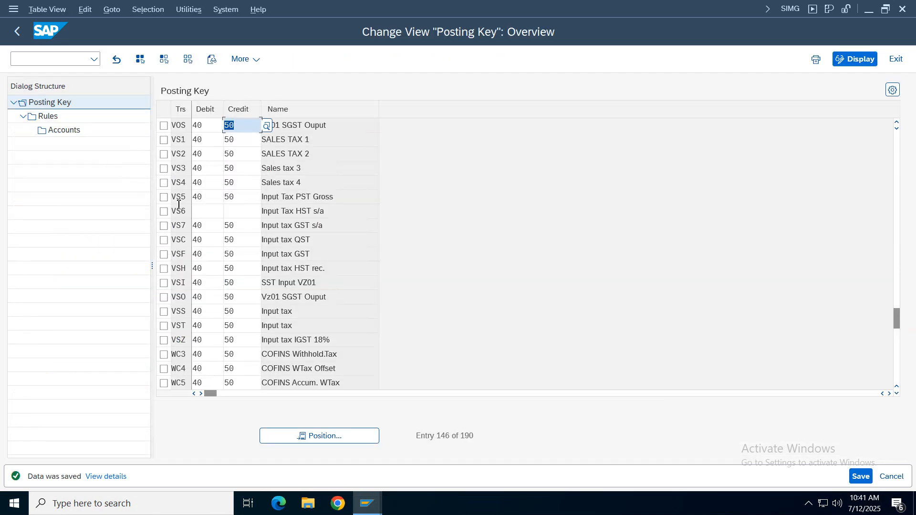
- Add a rules entry for transaction VOS with chart of accounts VCOA, save it, and return to the posting key overview
click(163, 126)
click(45, 117)
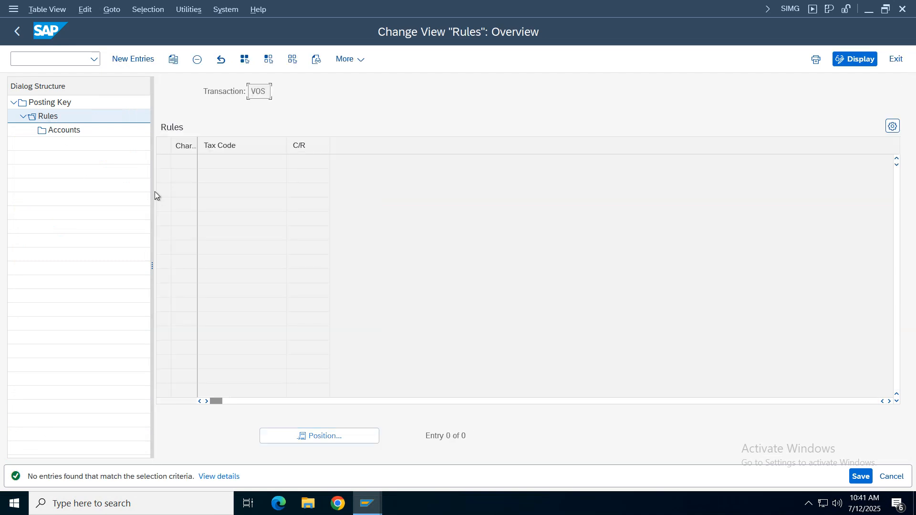
key(F5)
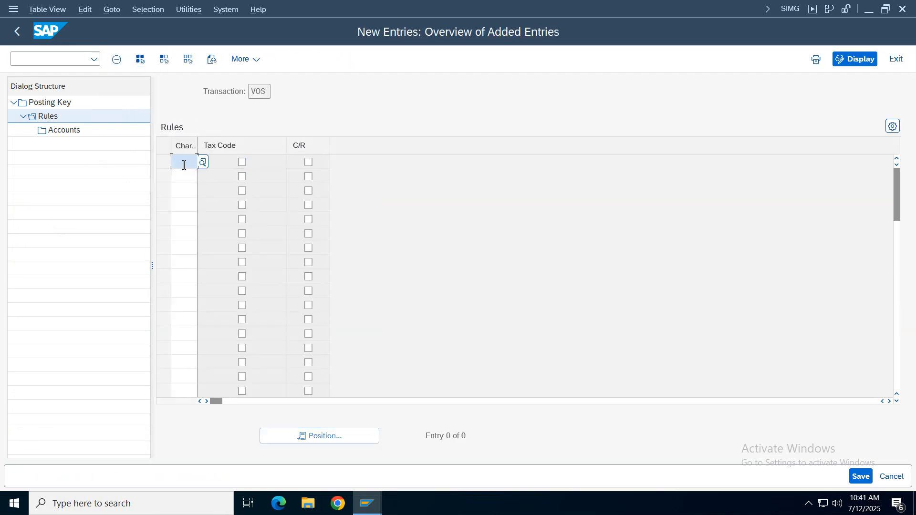
click(184, 162)
click(191, 196)
click(866, 477)
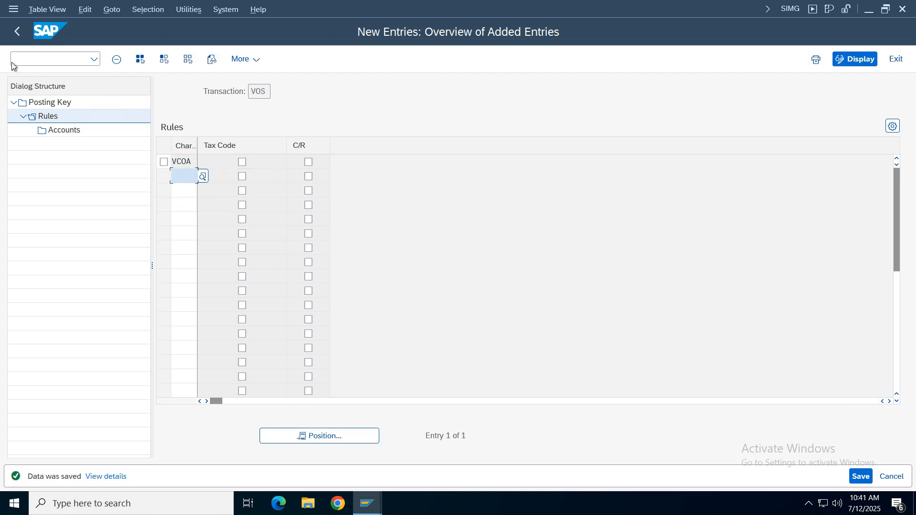
click(17, 32)
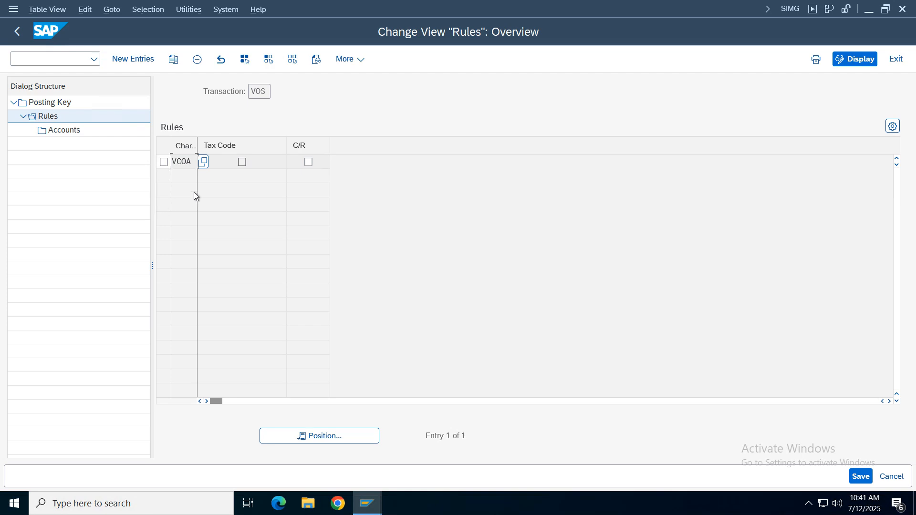
click(17, 32)
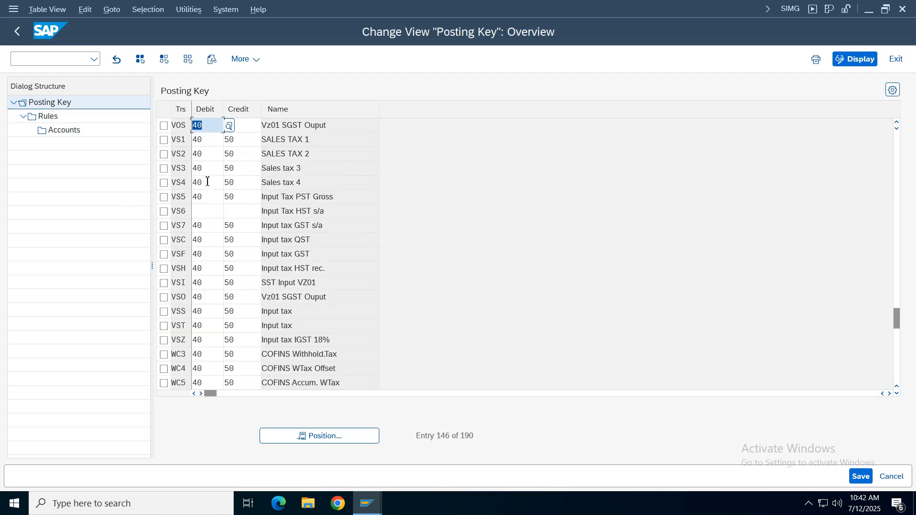
- Check the G/L account assigned to transaction VCO in chart of accounts VCOA, and return to the posting key overview
click(320, 436)
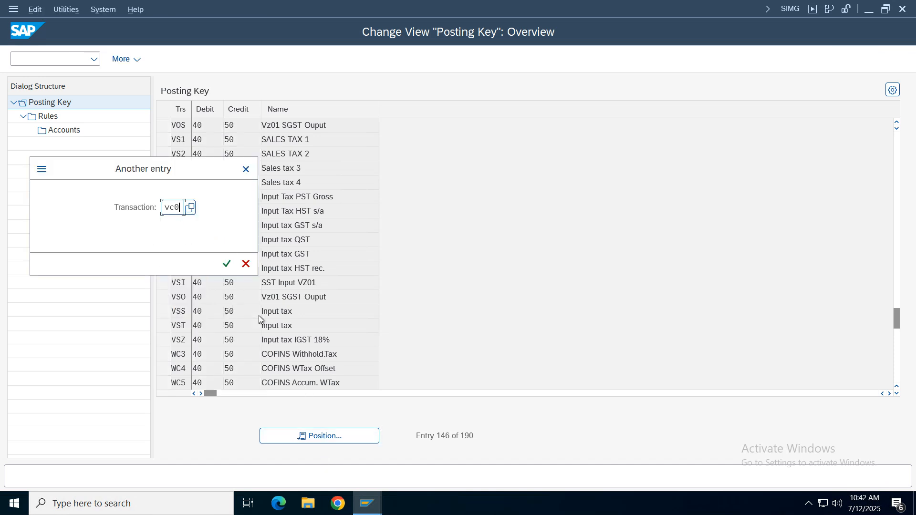
key(Return)
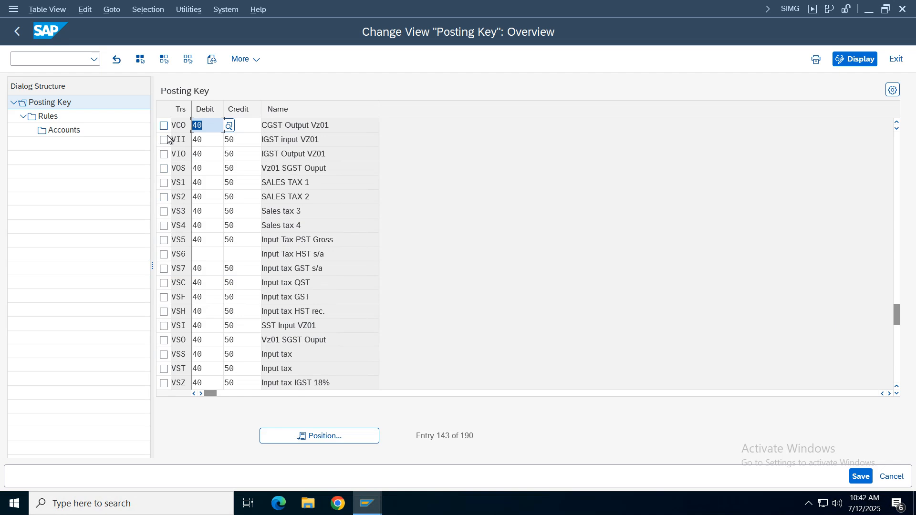
click(163, 126)
double_click(41, 115)
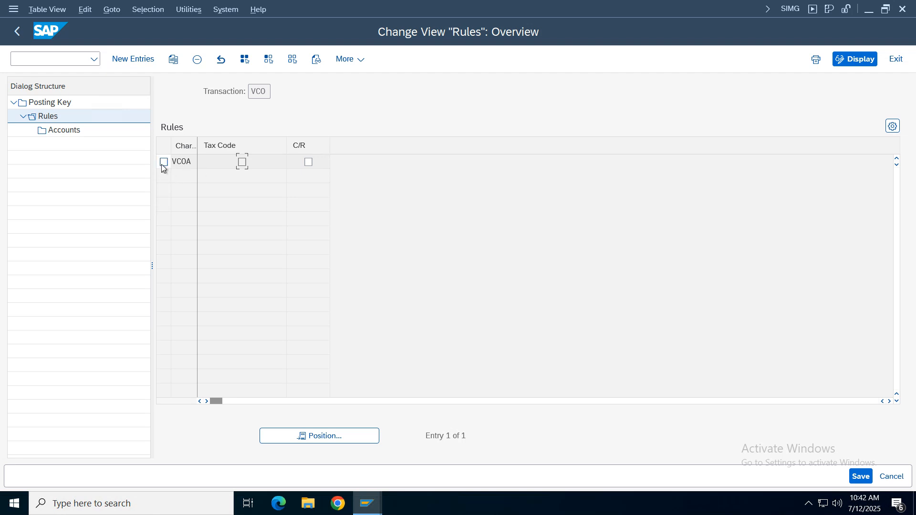
click(162, 163)
double_click(66, 130)
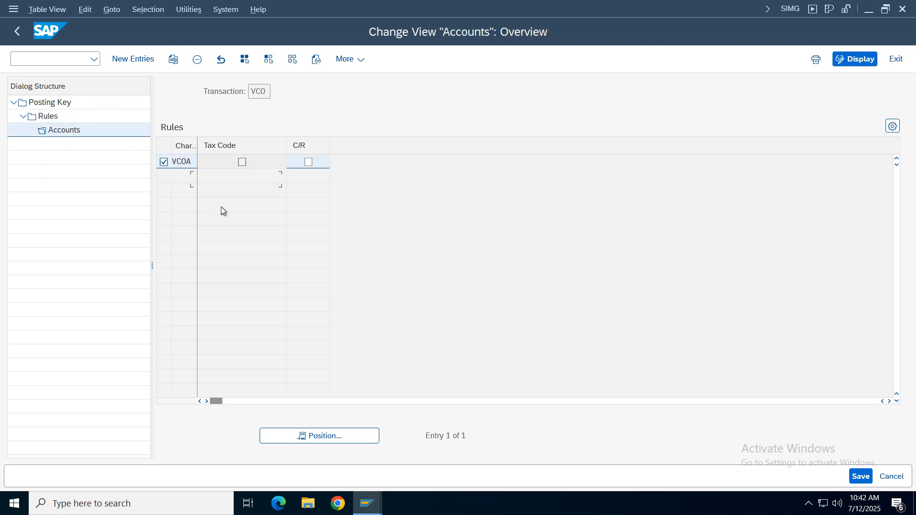
click(253, 114)
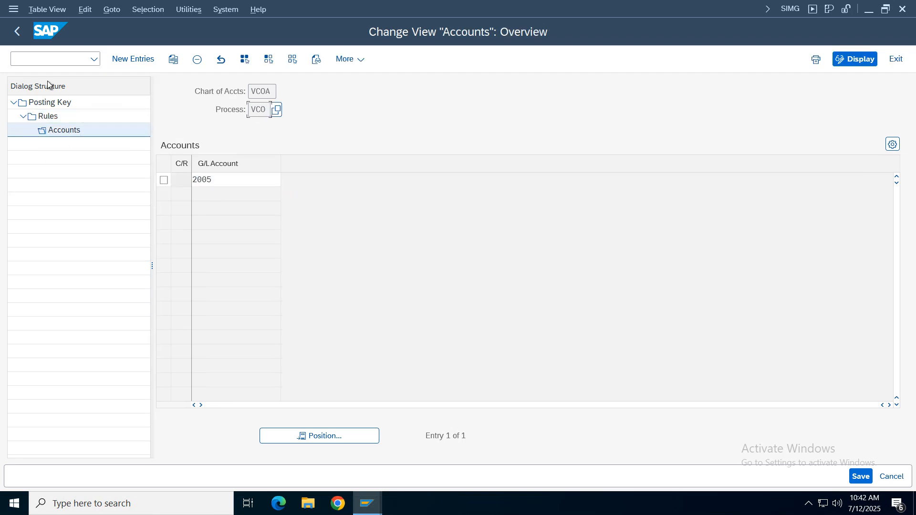
click(18, 33)
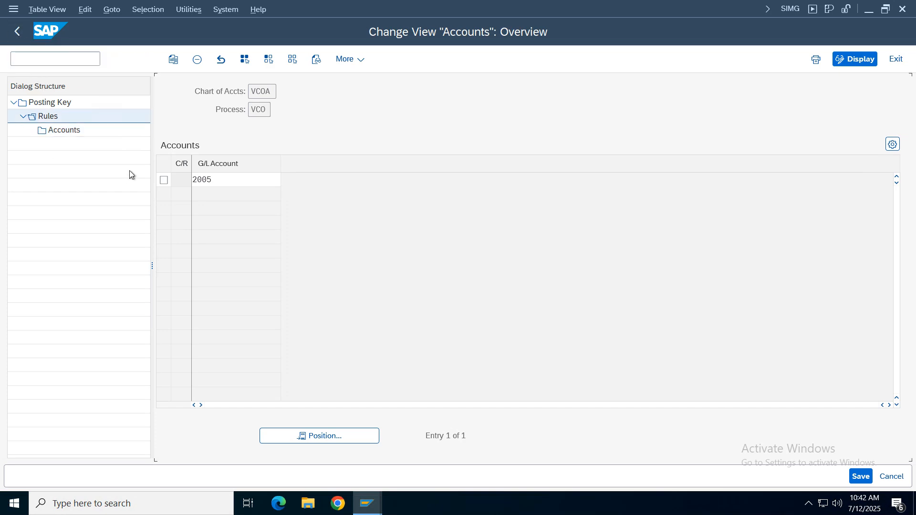
click(18, 32)
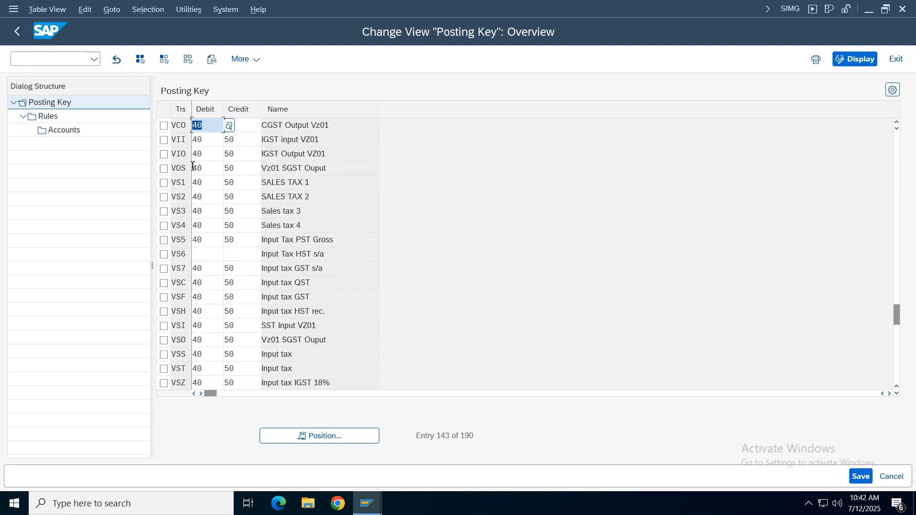
- Check the G/L account assigned to transaction VIO in chart of accounts VCOA
click(164, 154)
double_click(33, 117)
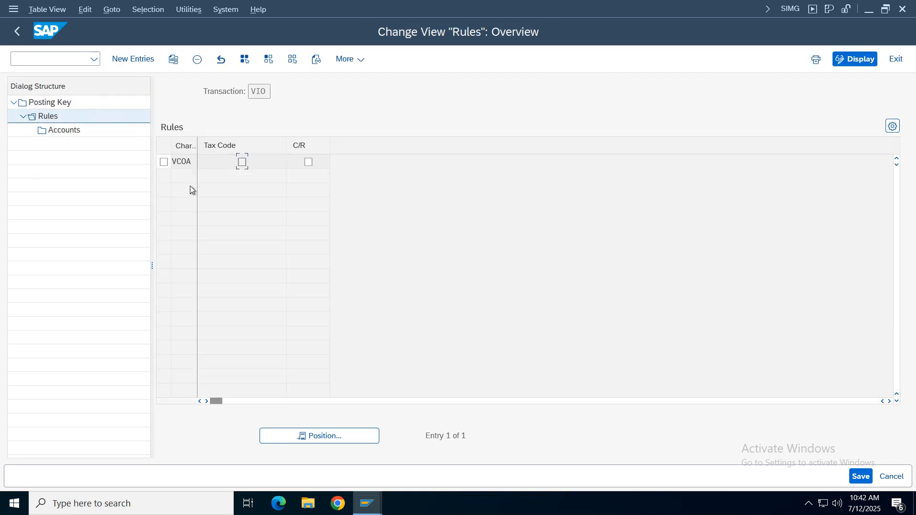
click(164, 162)
double_click(73, 129)
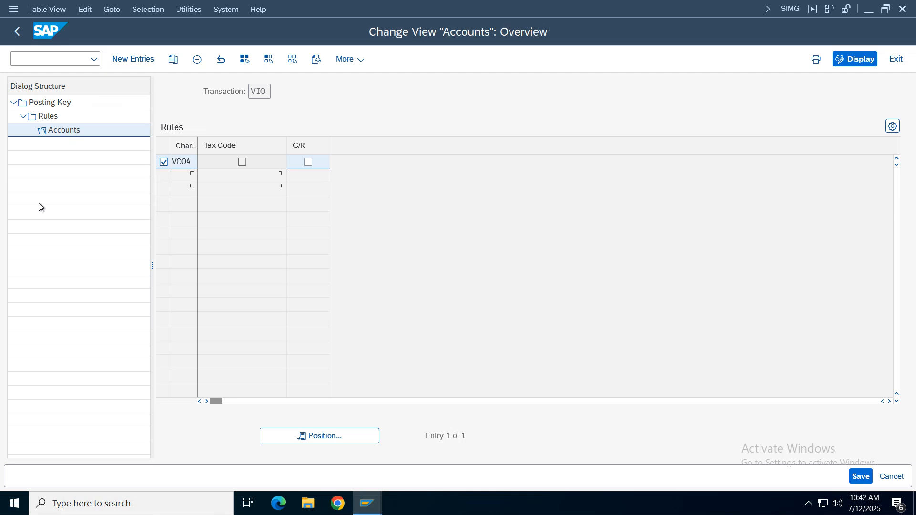
click(229, 183)
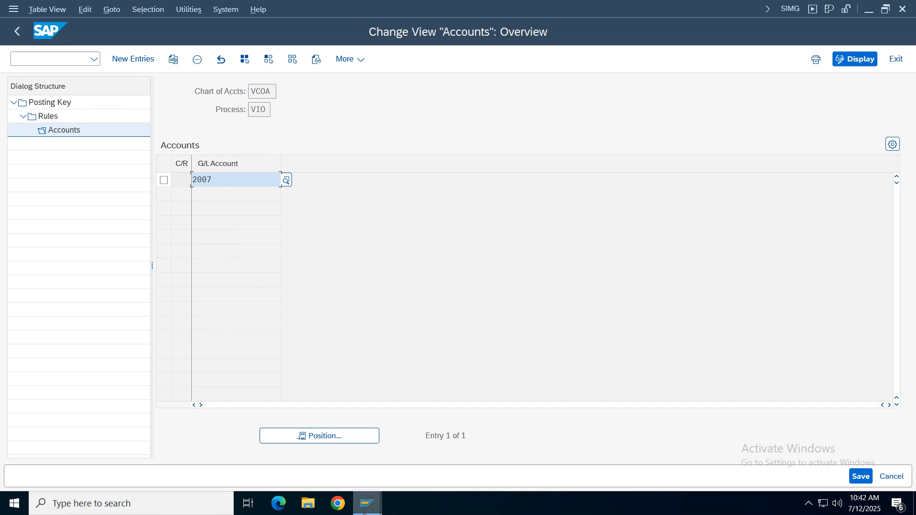
- Switch to the open customer invoice session and discard the unposted invoice data
click(372, 510)
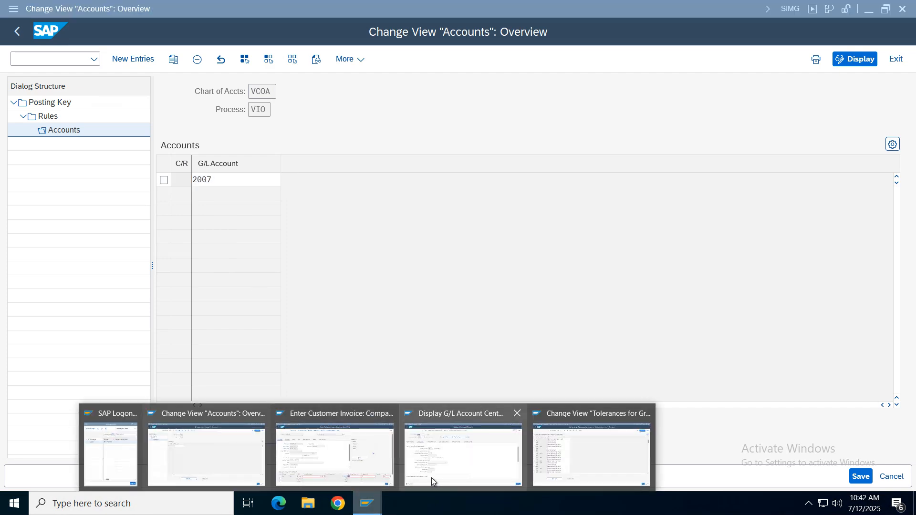
click(252, 463)
click(373, 507)
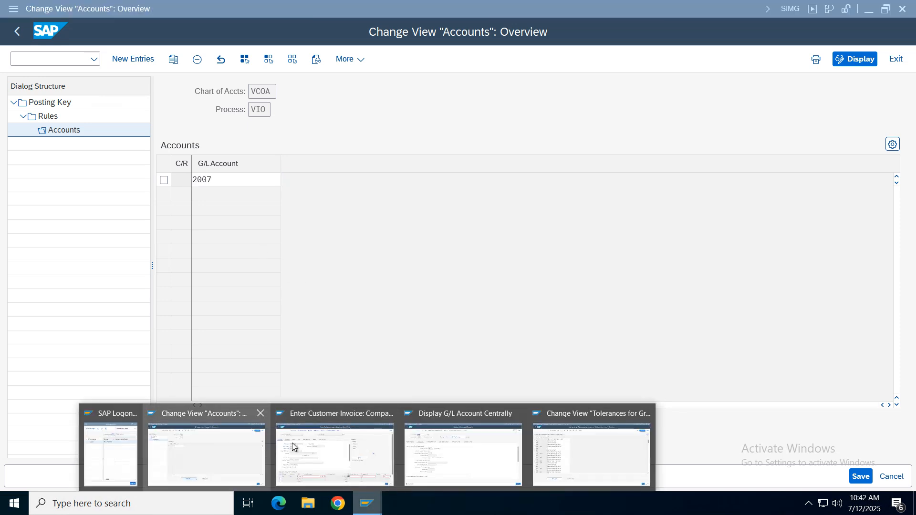
click(356, 430)
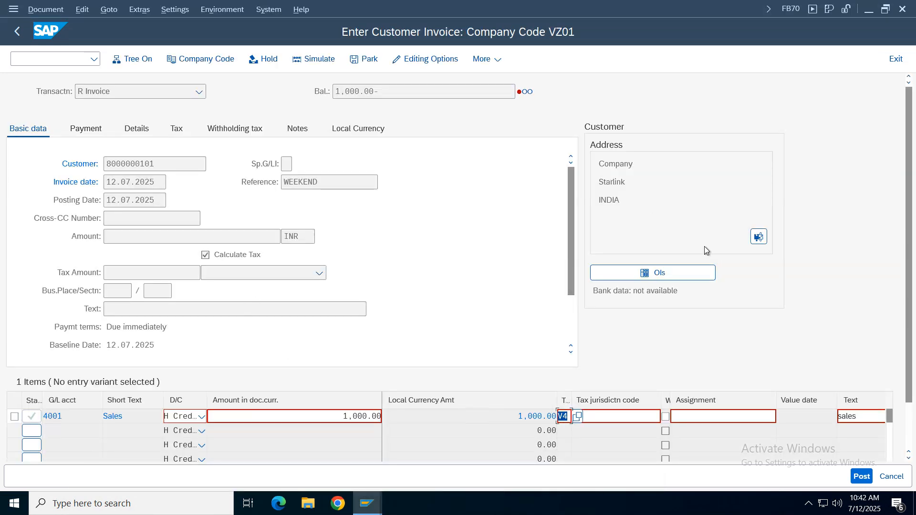
click(892, 477)
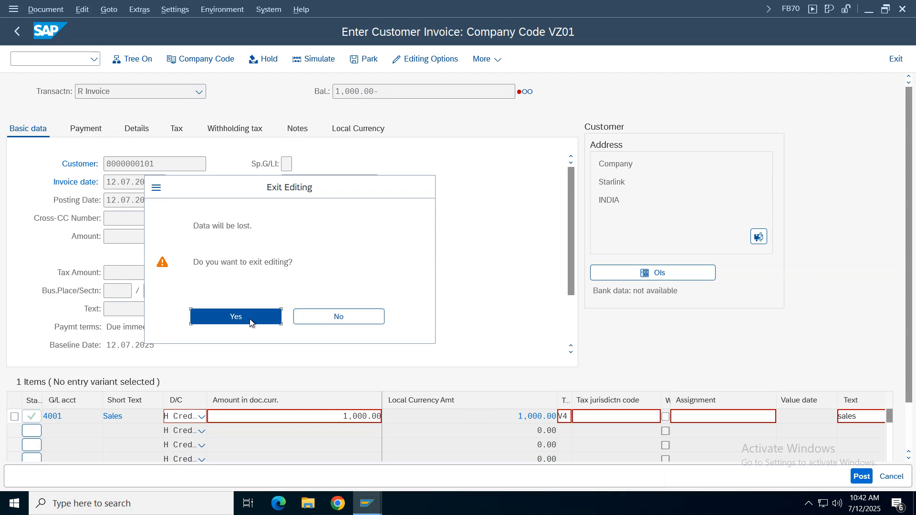
click(251, 323)
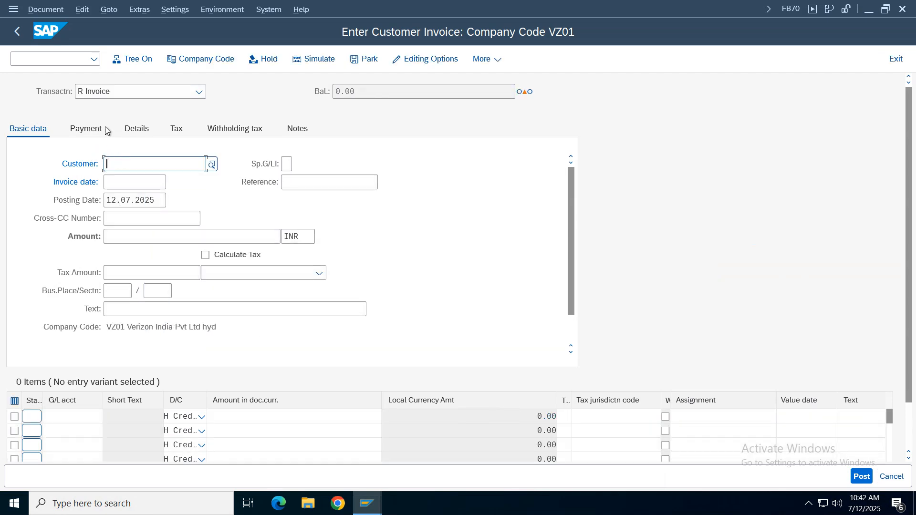
- Exit the customer invoice entry and restart transaction FB70
click(17, 31)
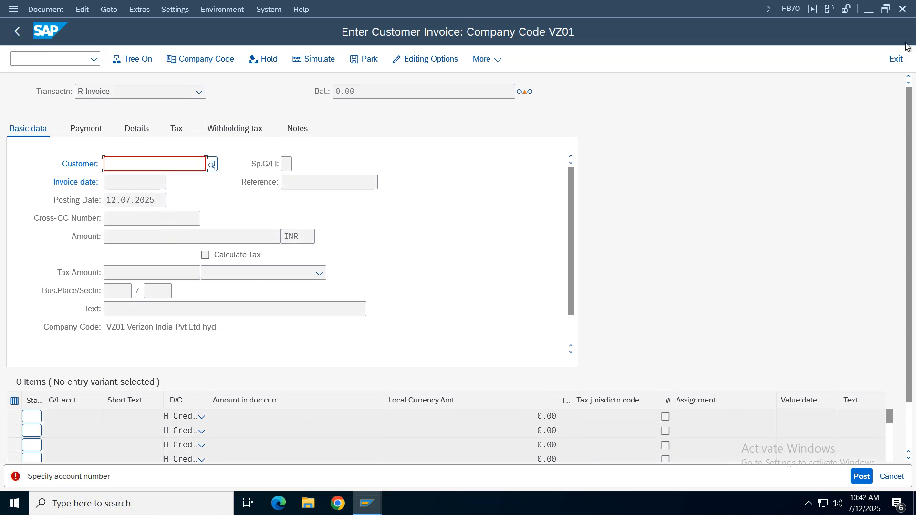
click(897, 59)
click(272, 317)
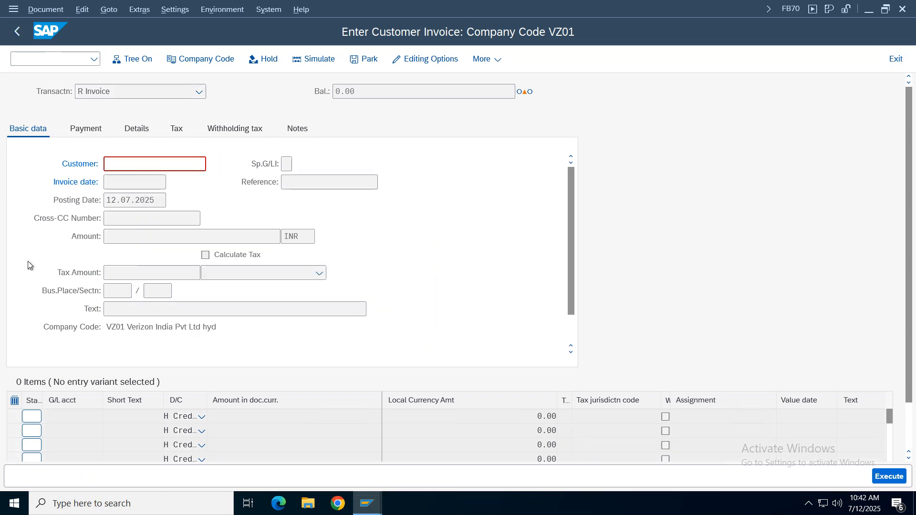
click(94, 60)
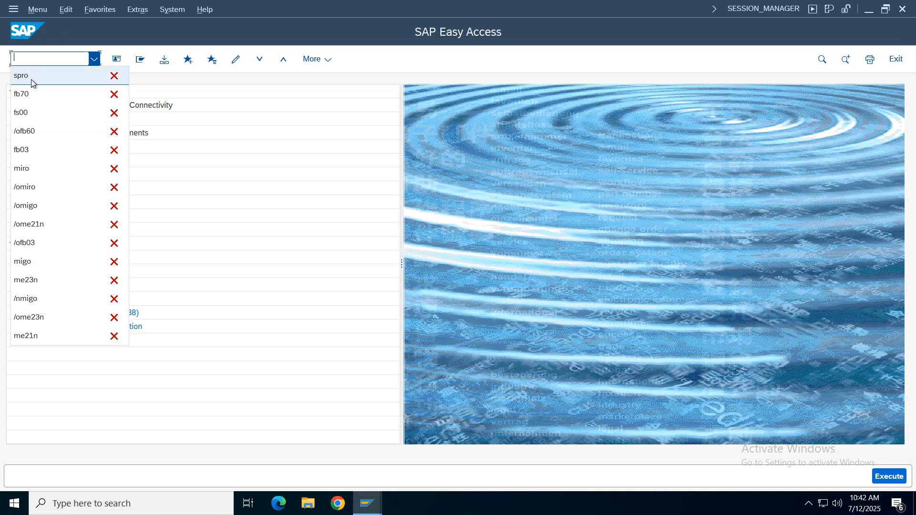
click(31, 76)
text(fb7)
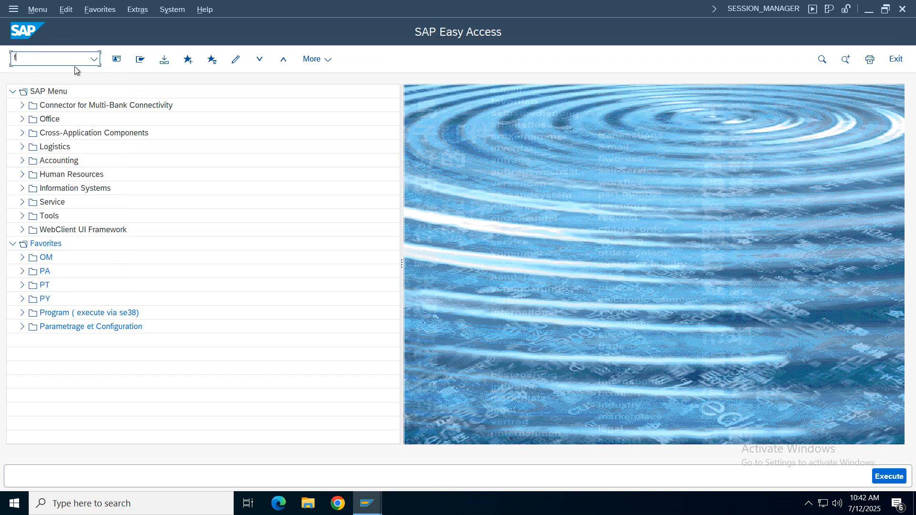
text(0)
key(Return)
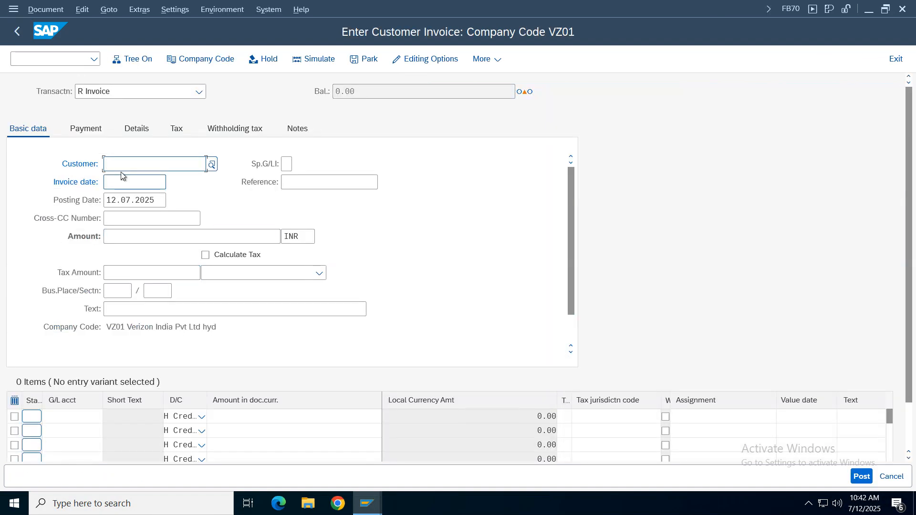
- Fill in the customer number, invoice date 12.07.2025 and reference "output tax" in the invoice header
click(122, 167)
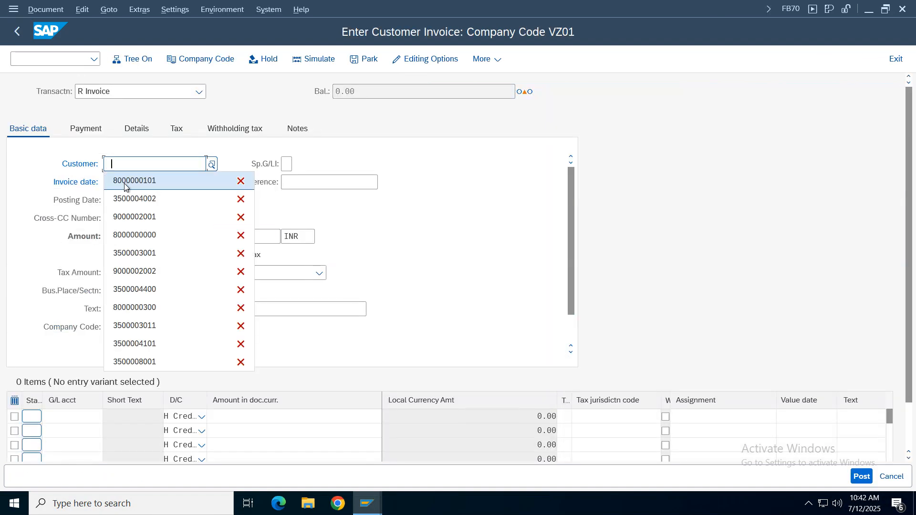
click(125, 183)
double_click(127, 185)
click(136, 197)
click(300, 182)
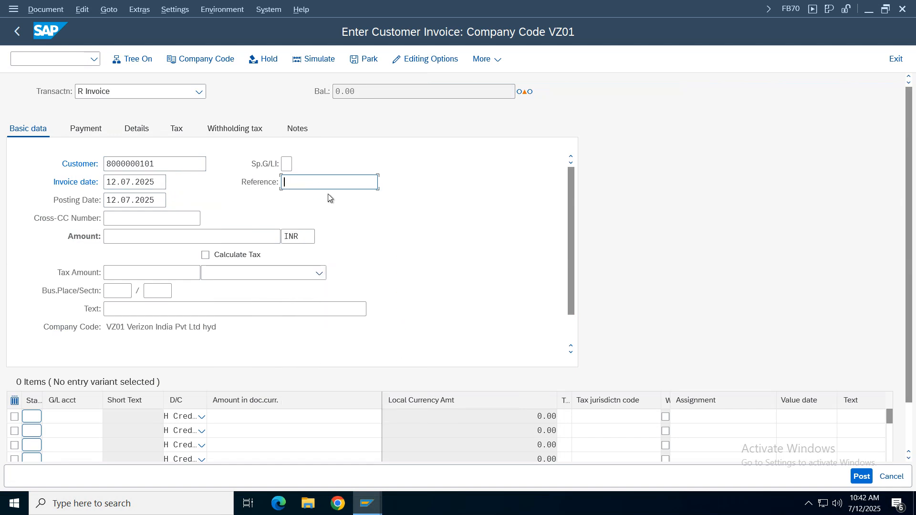
text(output tax)
- Enter the first line item with G/L account 4001, amount 1000 and tax code V3
click(62, 417)
click(67, 165)
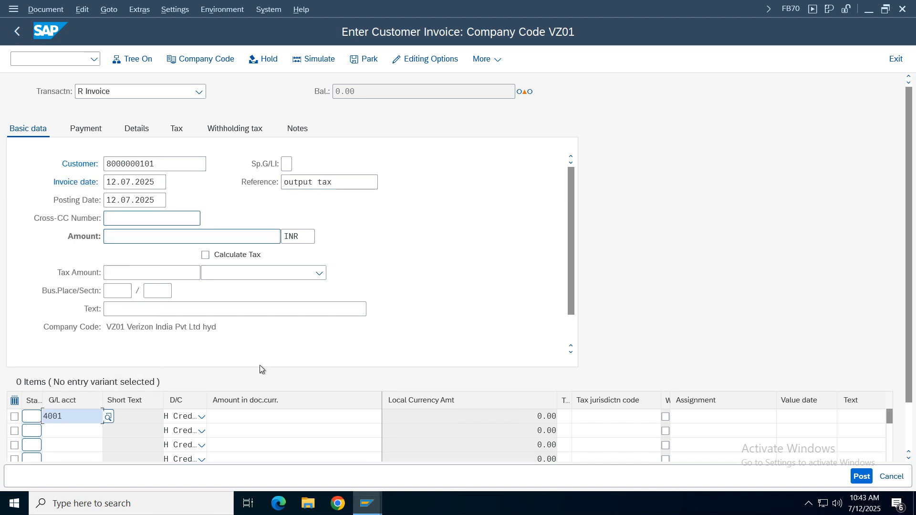
click(294, 418)
click(314, 164)
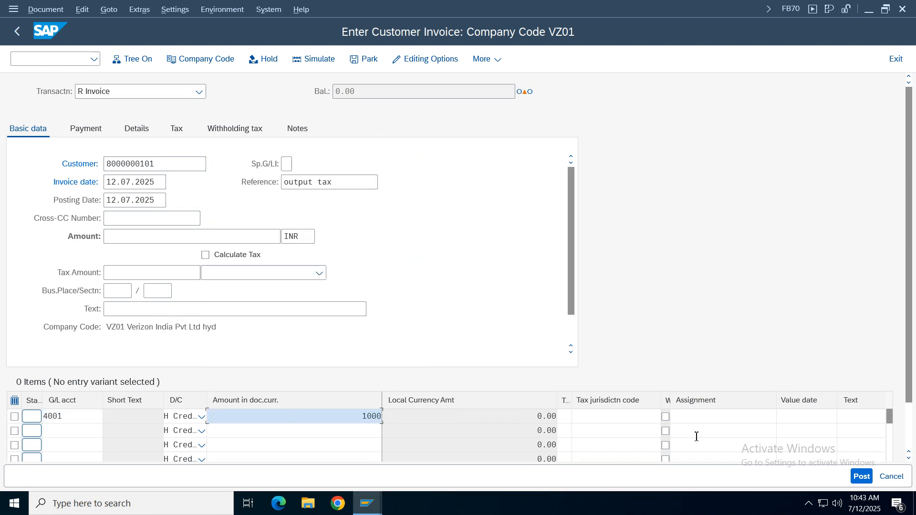
click(567, 417)
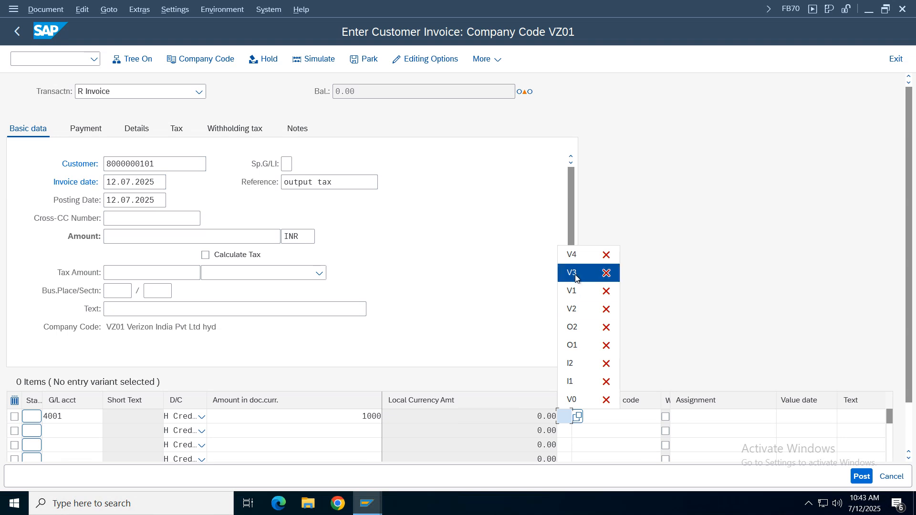
click(573, 271)
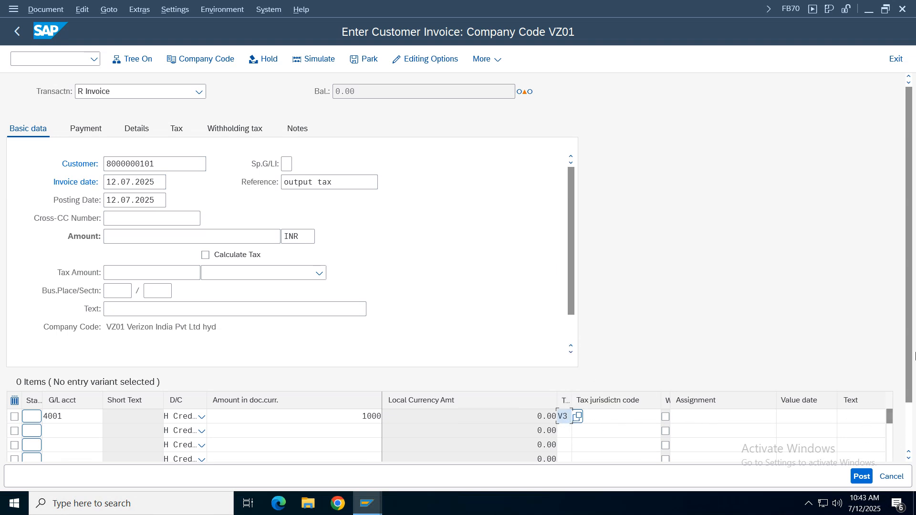
- Assign cost center 100100 to the sales line item and enable automatic tax calculation for the invoice
scroll(909, 355, down, 3)
click(883, 428)
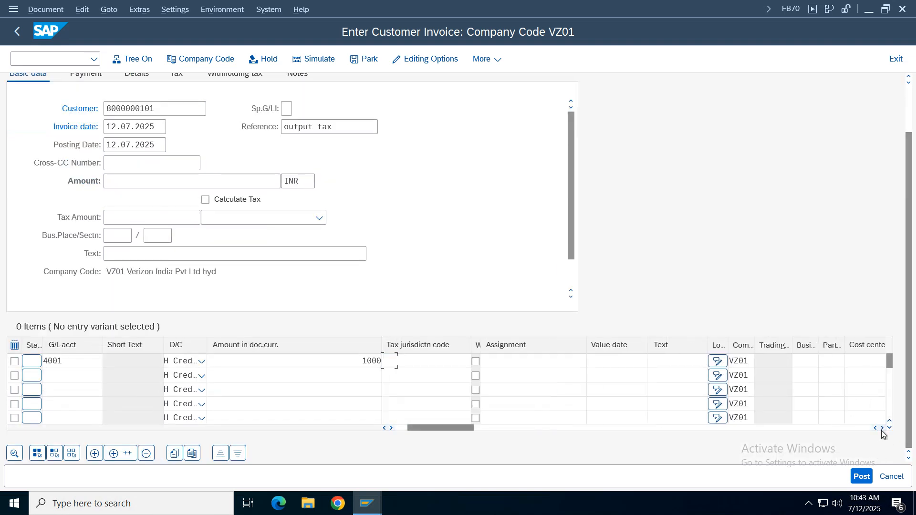
click(882, 428)
click(883, 428)
click(599, 361)
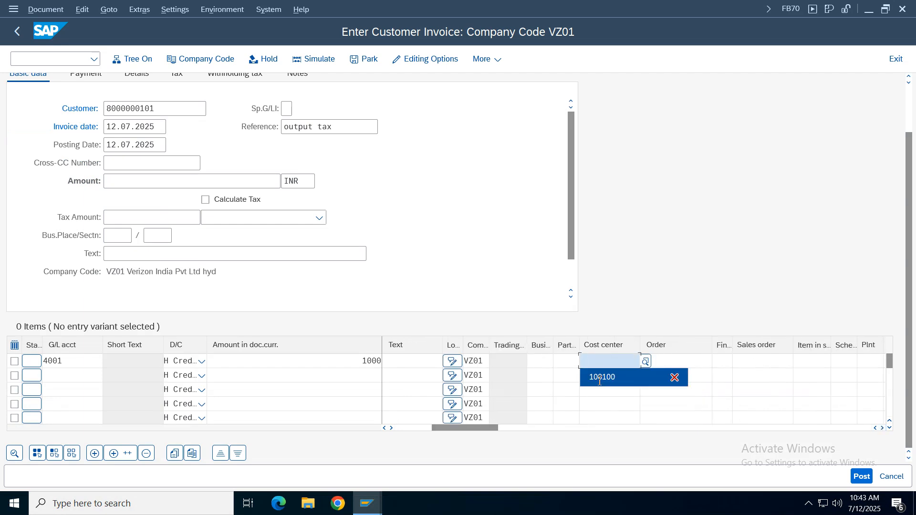
click(600, 377)
click(230, 202)
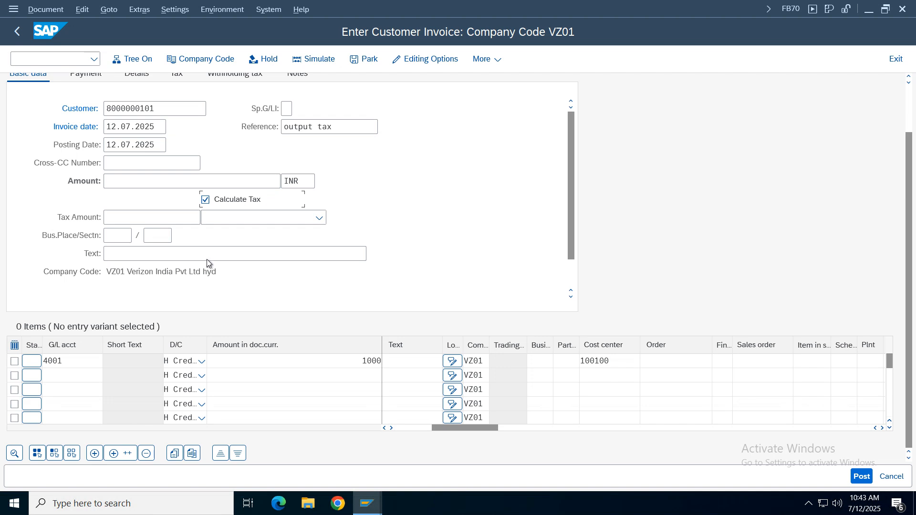
key(Return)
- Set the invoice amount to 1000 INR, and simulate and post the document
click(375, 89)
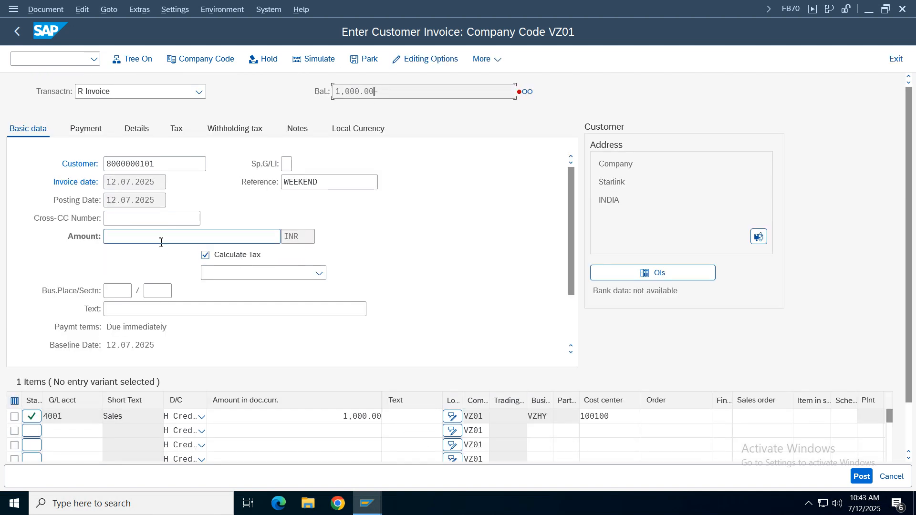
text(1000)
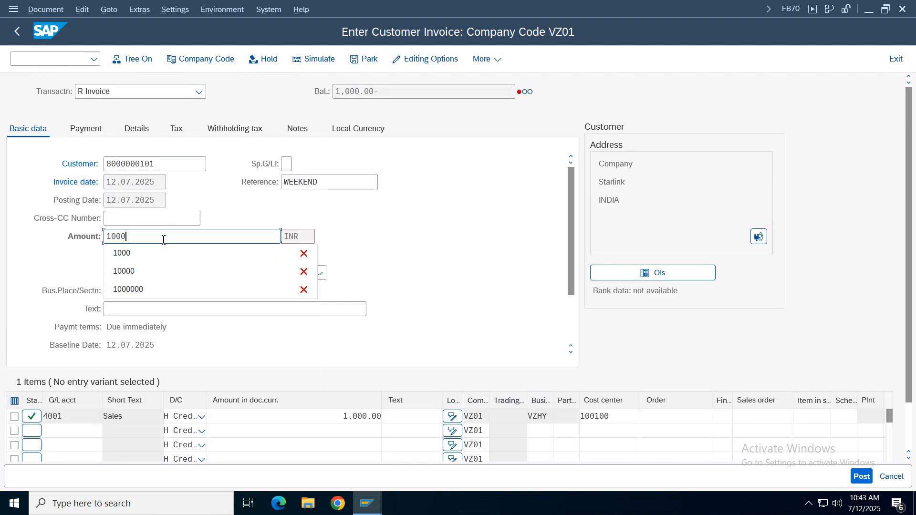
key(Return)
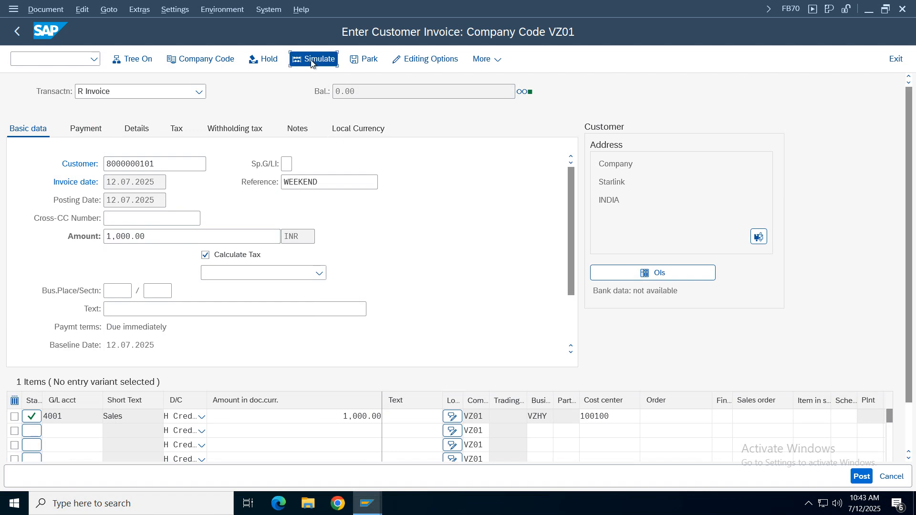
key(Return)
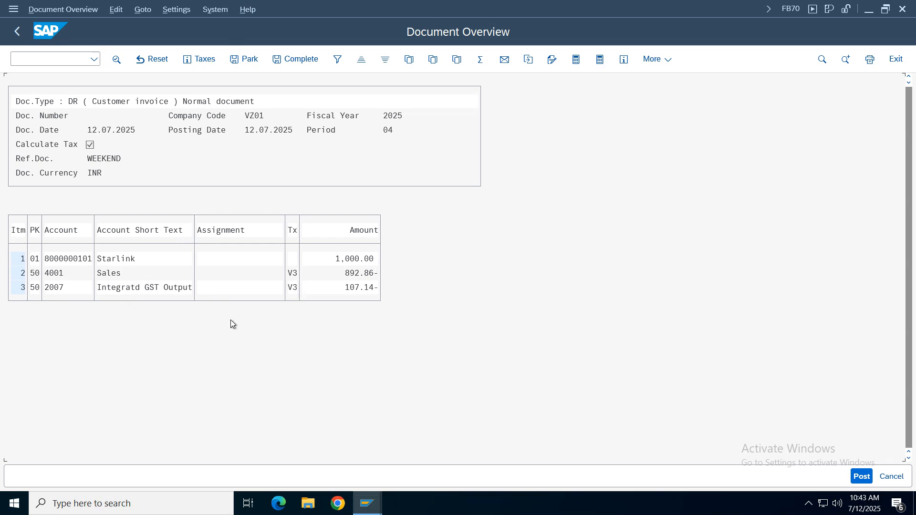
click(342, 259)
click(862, 476)
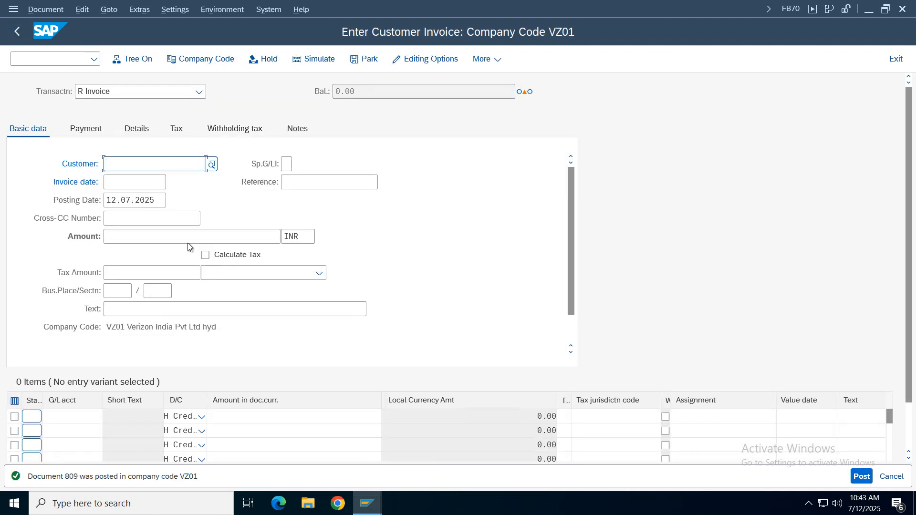
- Fill in a new invoice header with the customer number, invoice date 12.07.2025, reference "output tax" and amount 1000
click(138, 167)
click(133, 180)
click(131, 183)
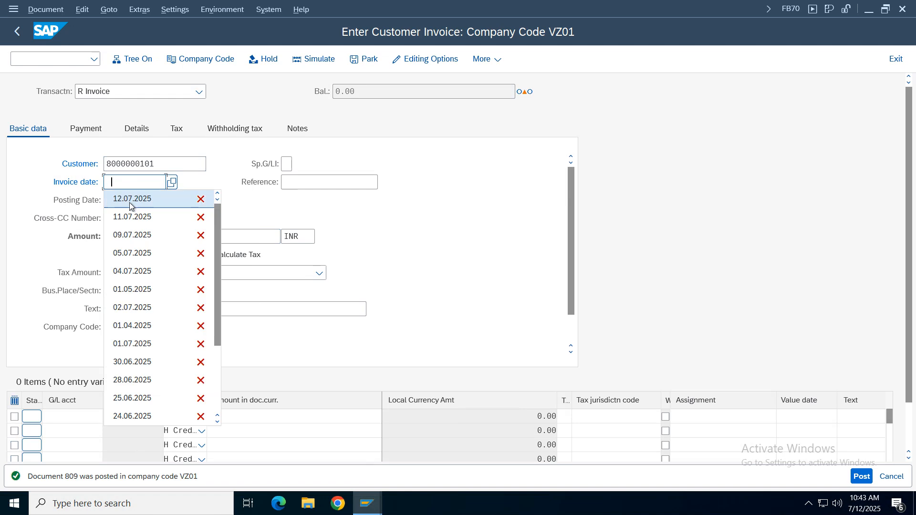
click(129, 200)
click(344, 187)
click(306, 198)
click(123, 237)
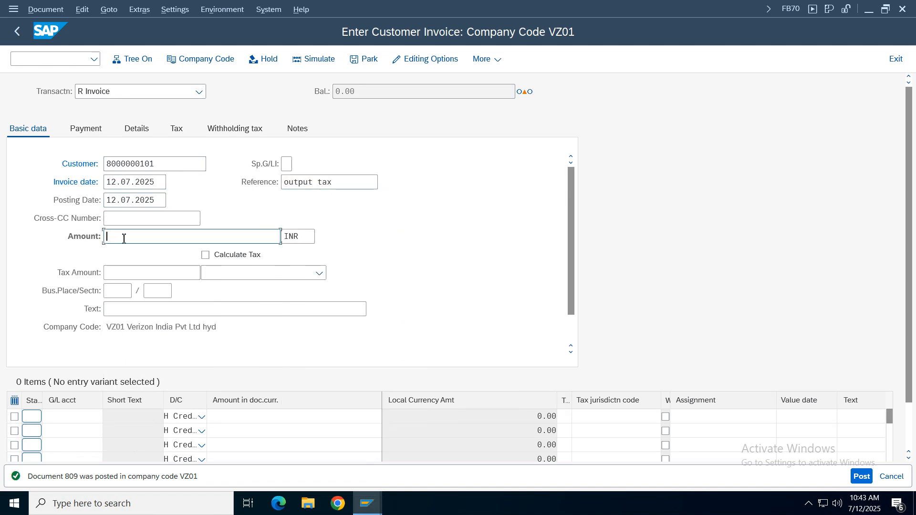
click(137, 237)
click(144, 9)
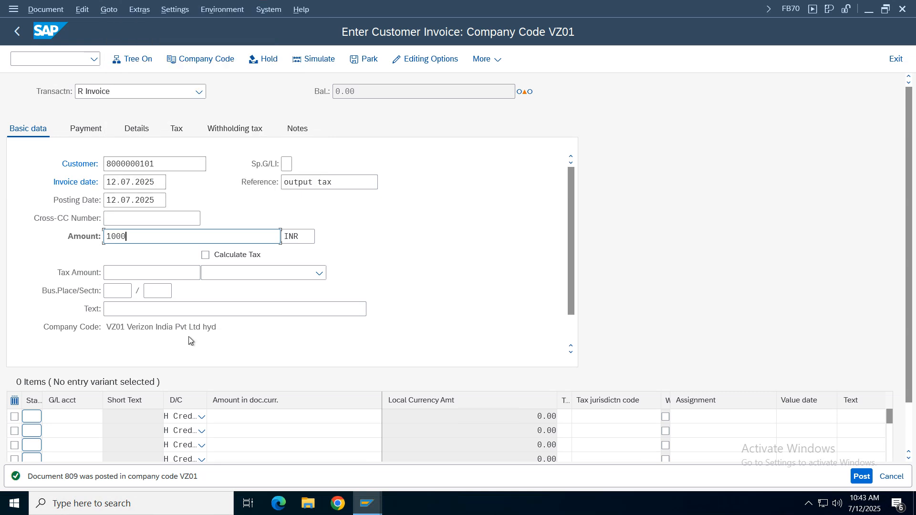
- Enter the first line item with G/L account 4001, amount 1000 and tax code V4
click(69, 417)
click(71, 164)
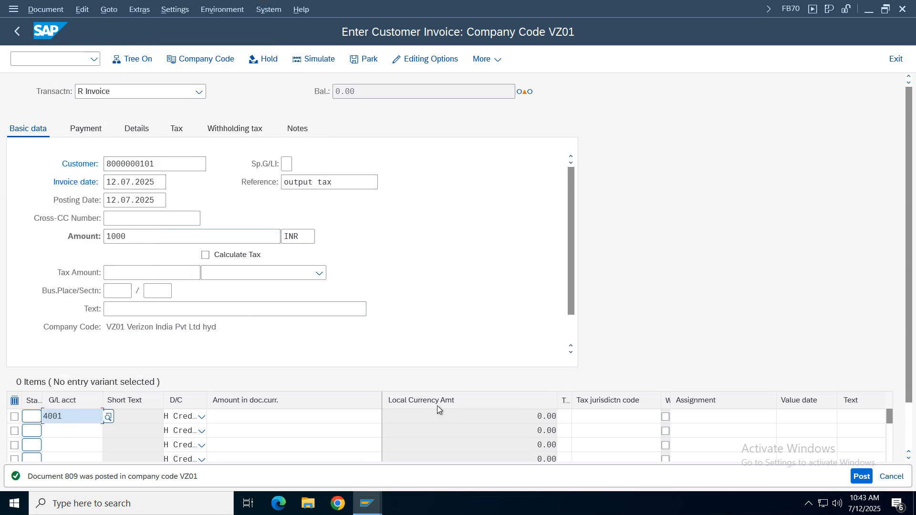
click(362, 417)
click(301, 163)
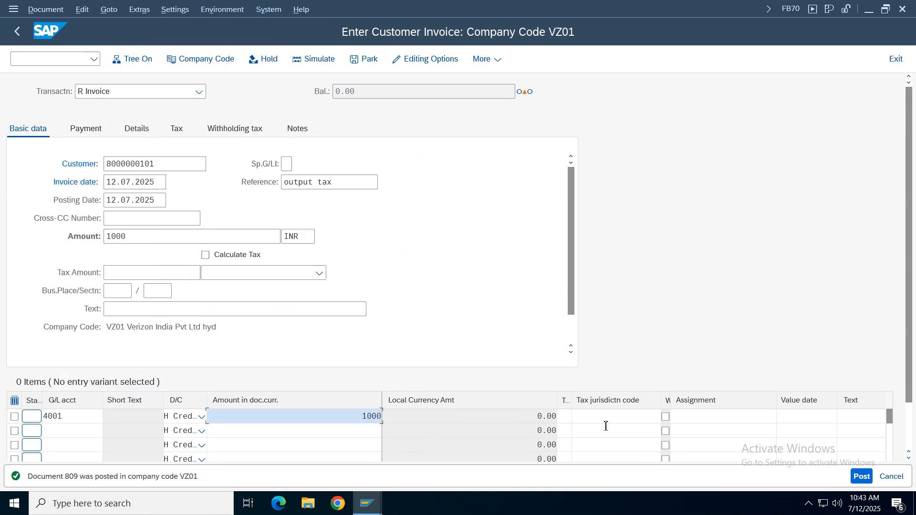
click(563, 416)
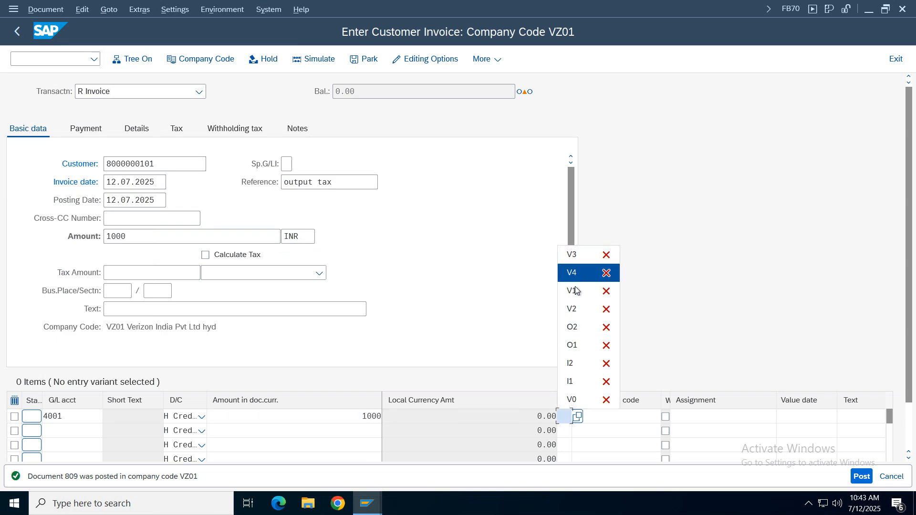
click(573, 272)
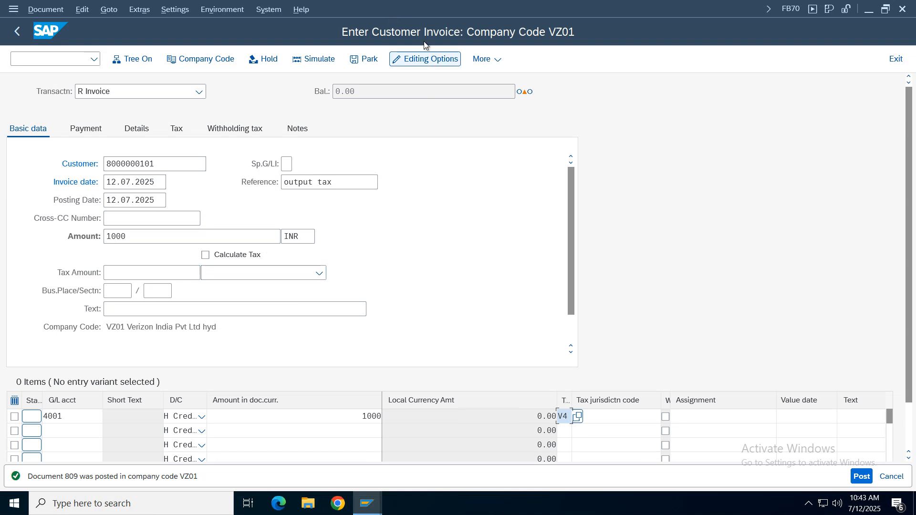
- Enable Calculate Taxes on Net Amount in the accounting editing options, save it to the user master and return to the invoice
click(425, 59)
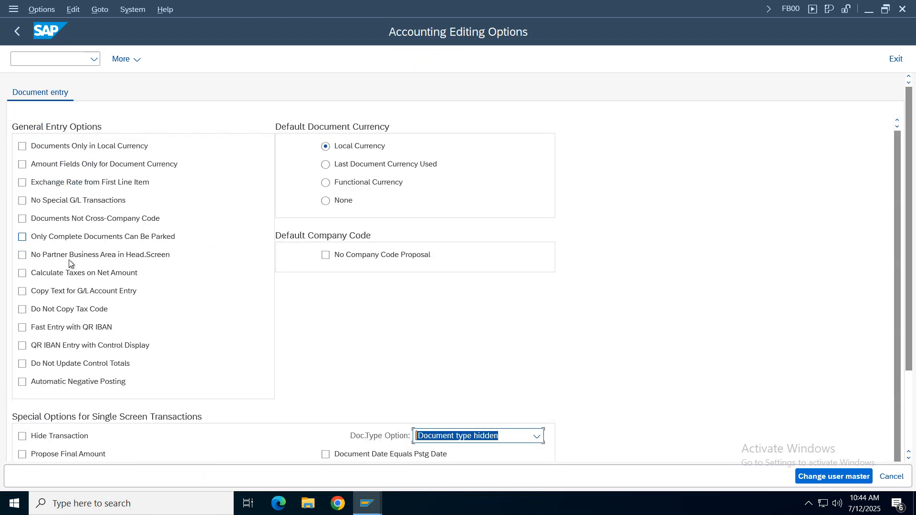
click(71, 267)
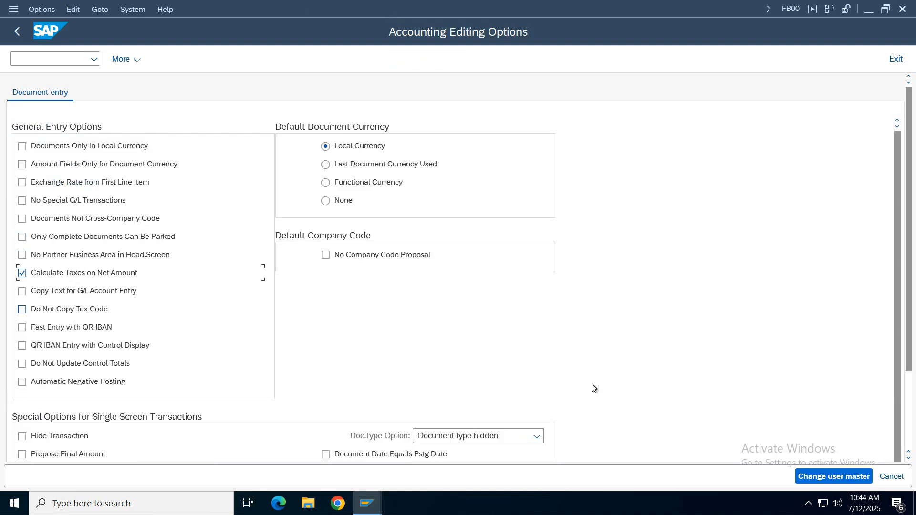
click(853, 478)
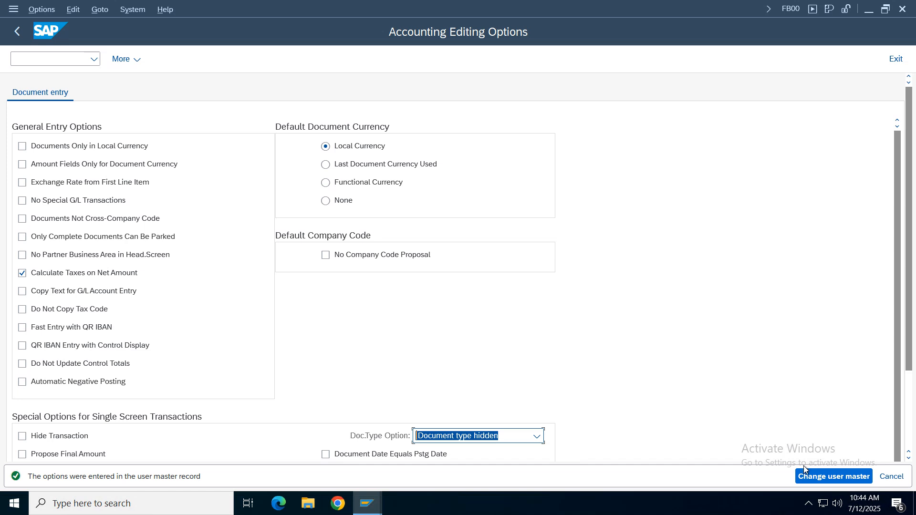
click(892, 477)
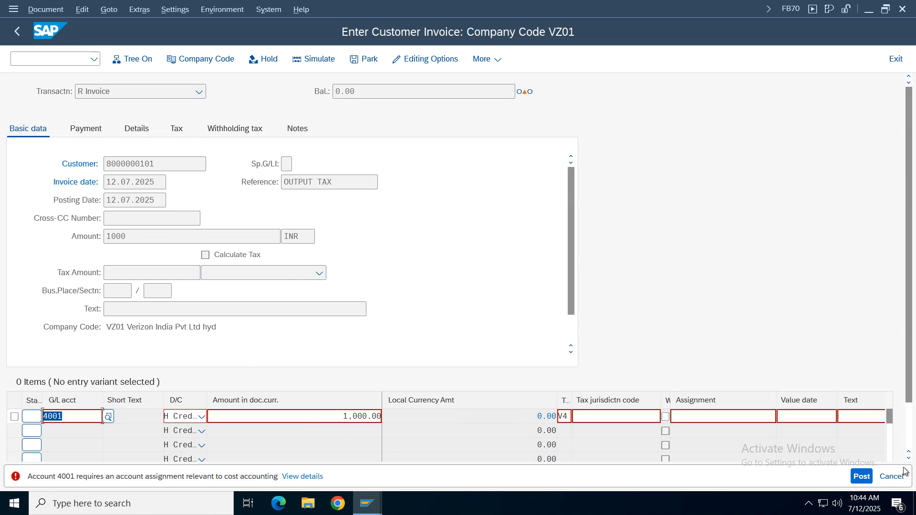
- Assign cost center 100100 to the G/L account 4001 line item and enable tax calculation for the invoice
scroll(909, 386, down, 2)
click(882, 429)
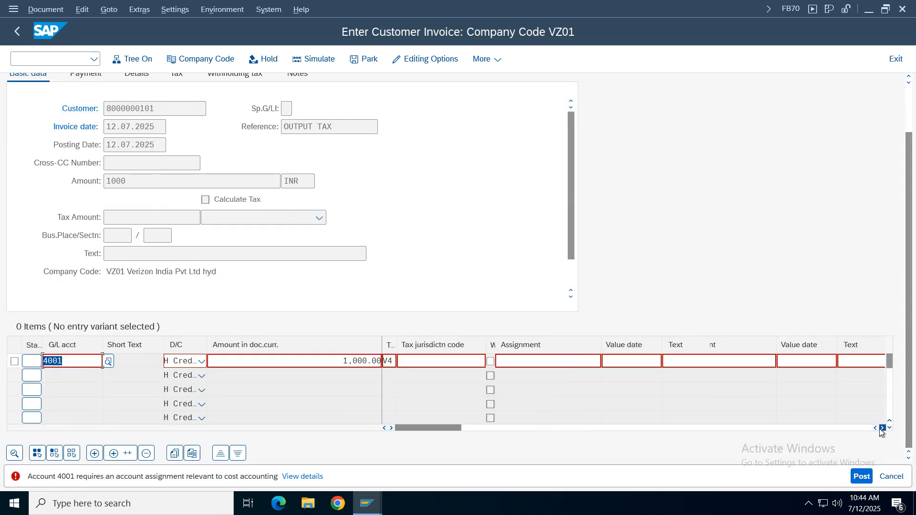
click(777, 361)
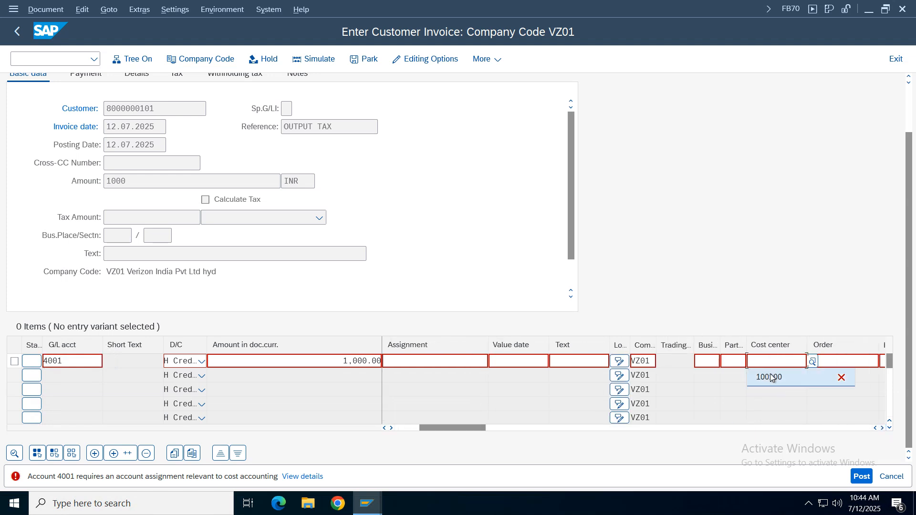
click(772, 378)
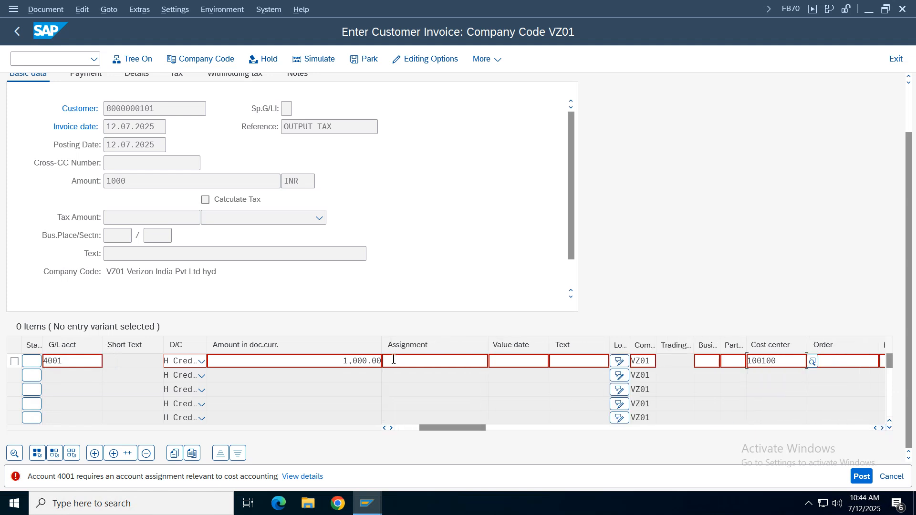
click(394, 428)
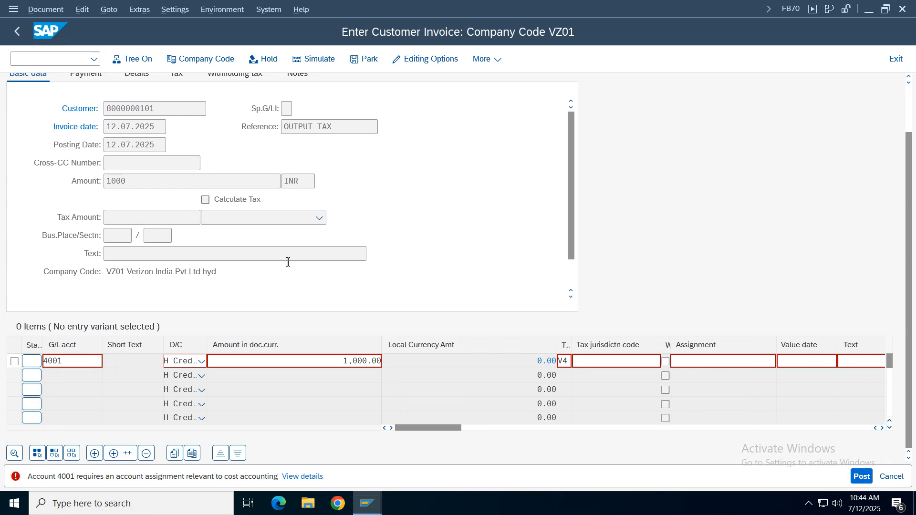
key(Return)
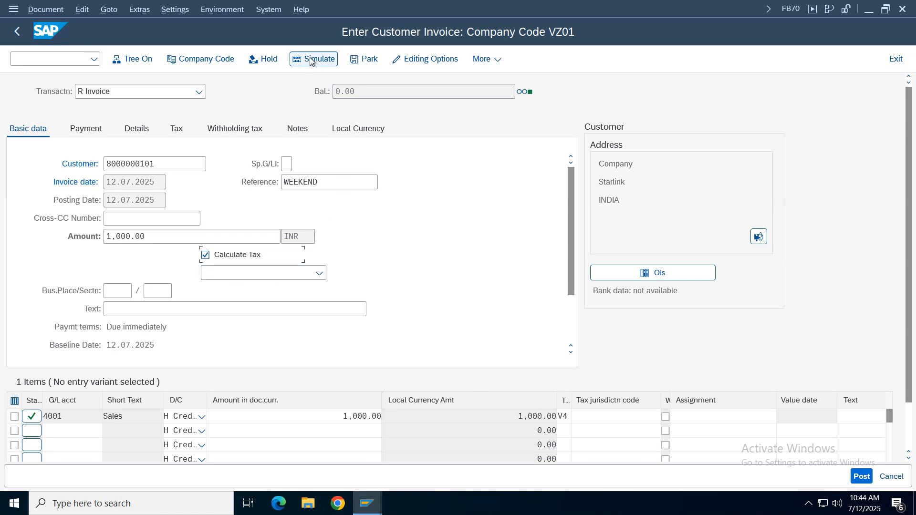
- Set the invoice header's tax code to V4 (CGST 6 % & SGST 6 % VZ01 output) and re-enter the amount as 1000 INR
click(160, 236)
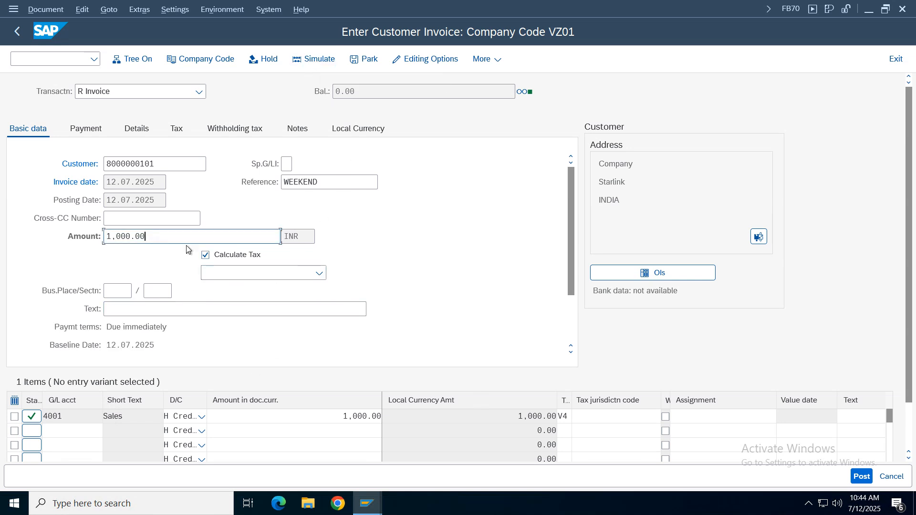
key(BackSpace)
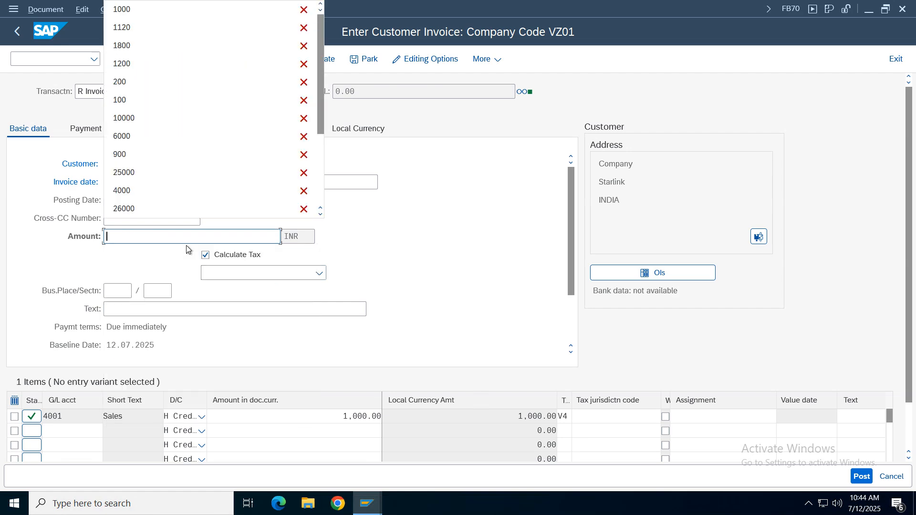
key(Return)
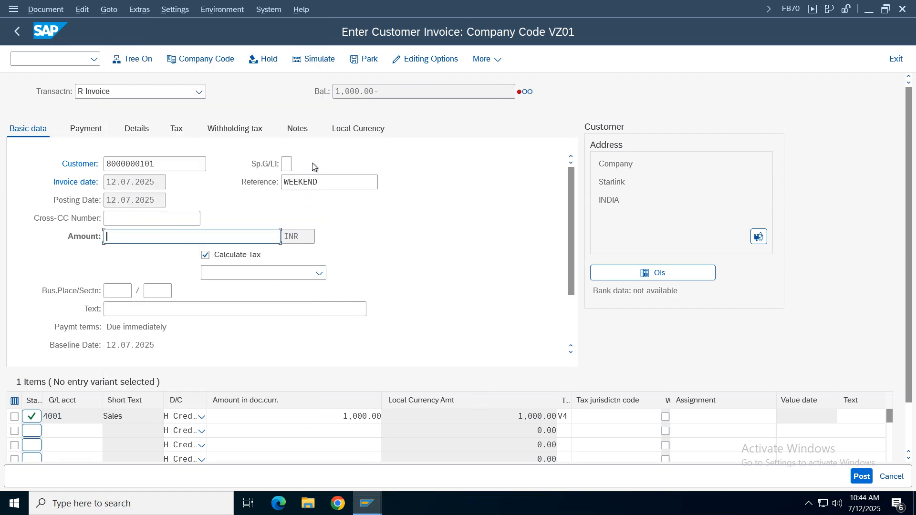
click(319, 273)
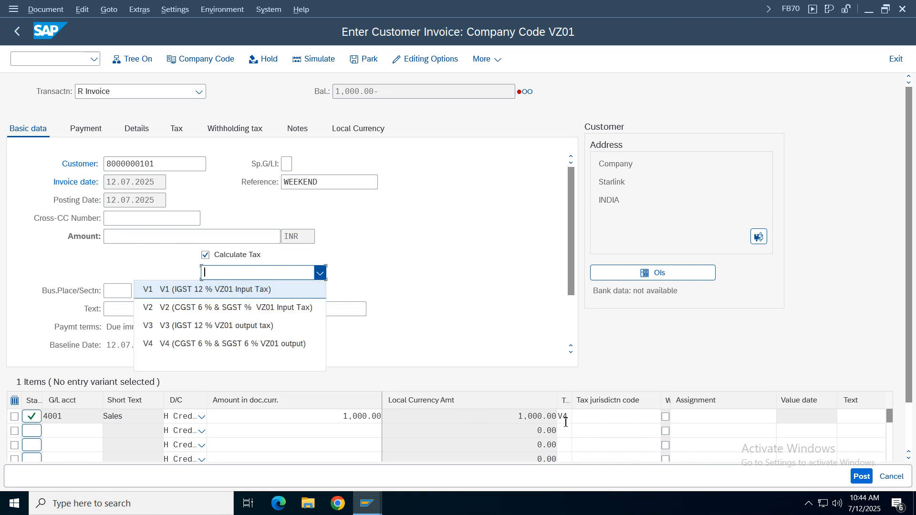
click(174, 344)
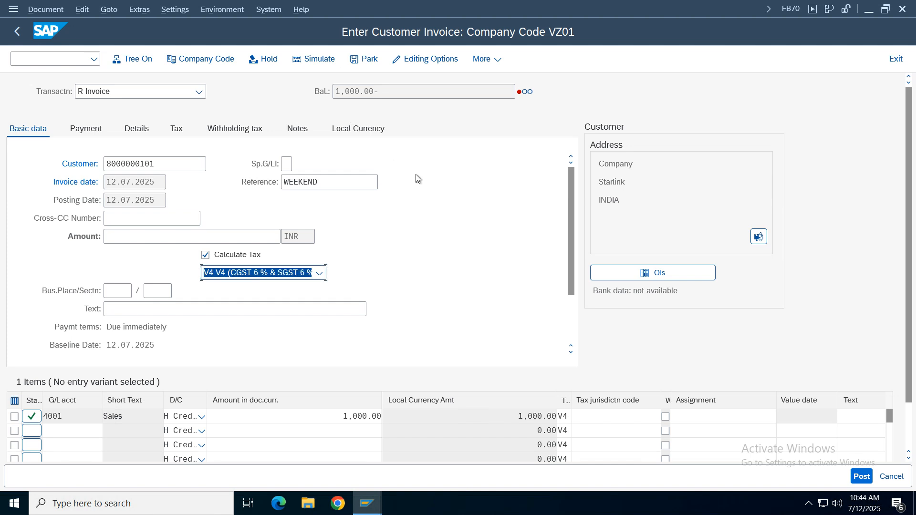
click(117, 237)
text(1000)
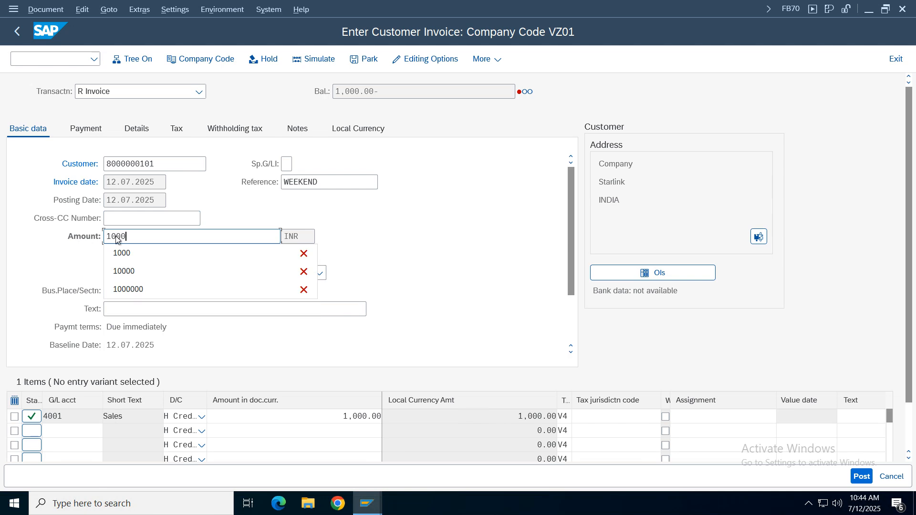
key(Return)
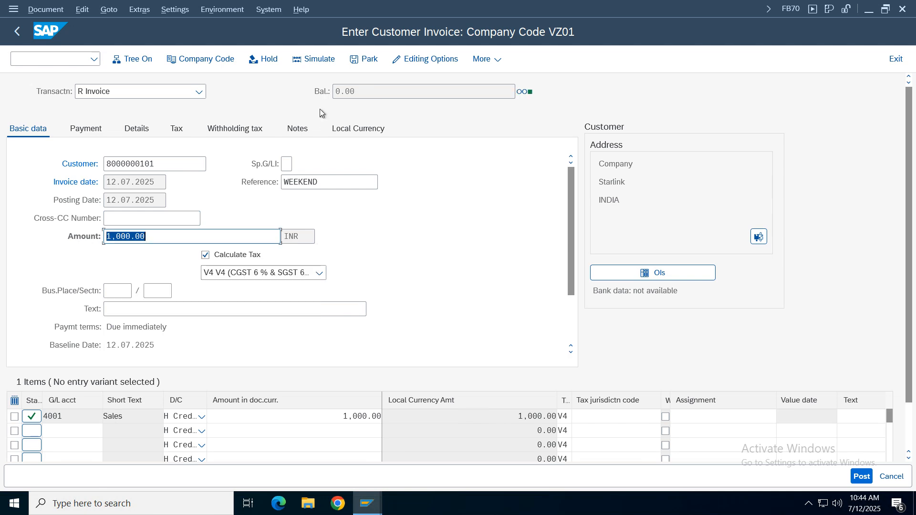
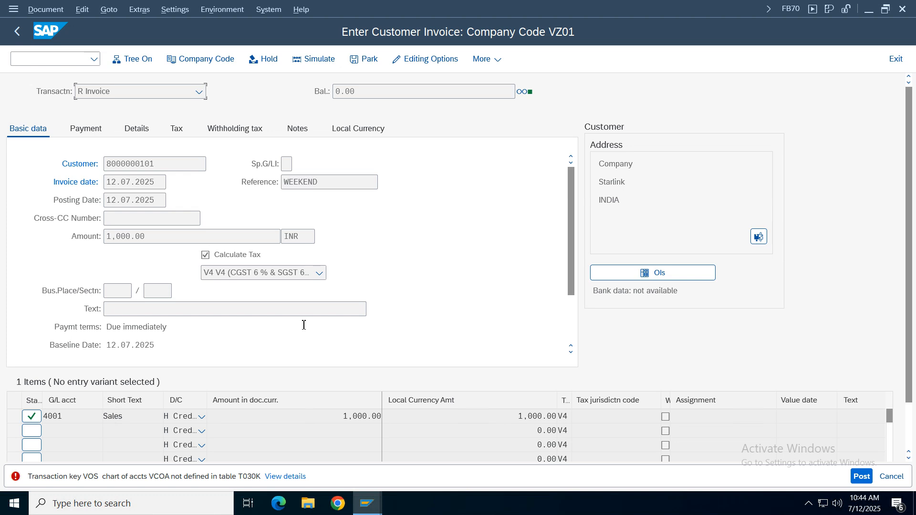
- Switch to the tax account configuration window and go back from the VIO accounts to the posting key overview
click(368, 503)
click(408, 324)
click(368, 504)
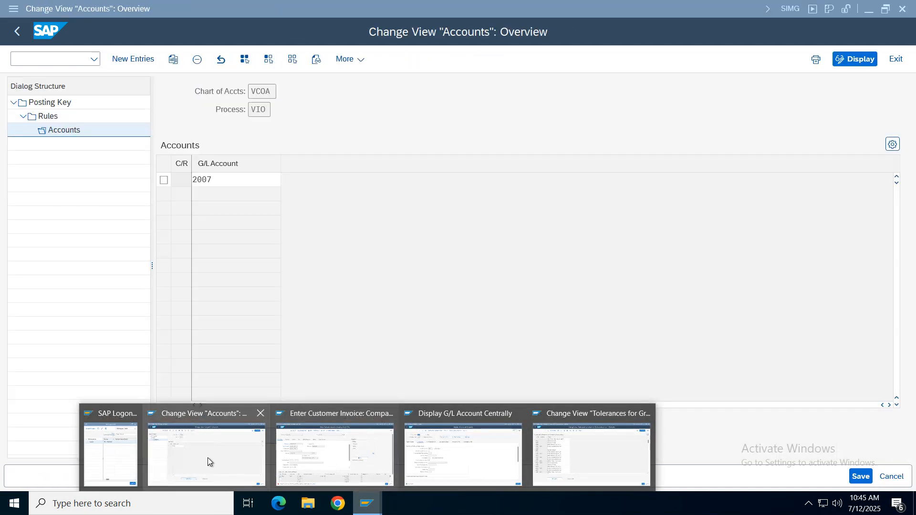
click(207, 457)
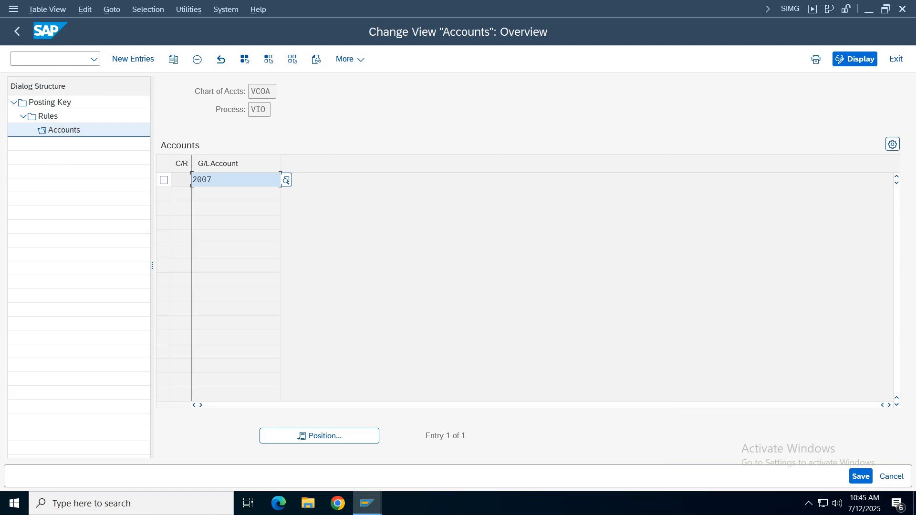
click(17, 32)
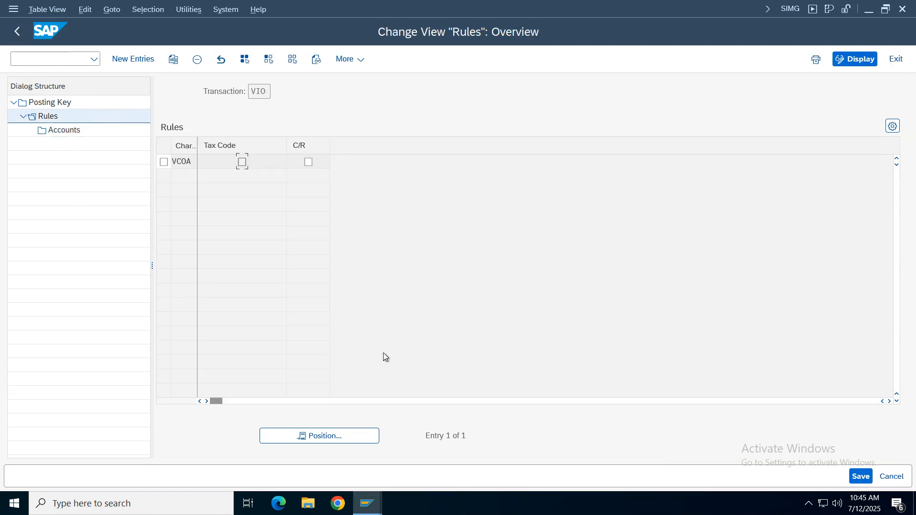
key(alt+Tab)
key(alt+Tab)
key(alt+Tab)
key(alt+Tab)
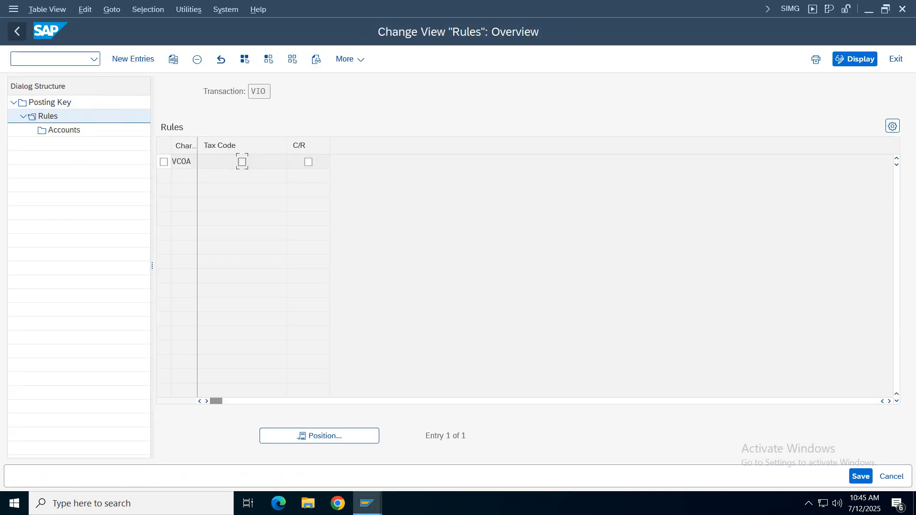
key(F3)
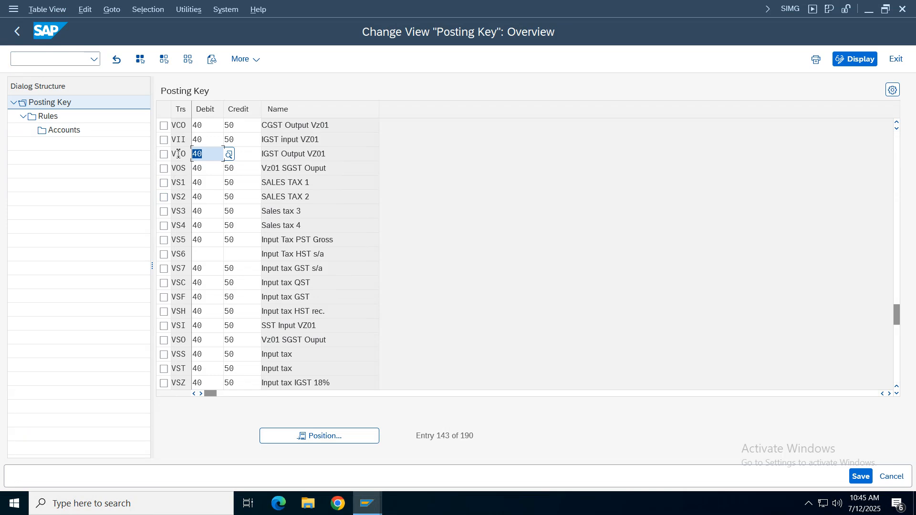
- Open the account assignment of transaction key VOS (Vz01 SGST Ouput) for chart of accounts VCOA
click(164, 168)
click(352, 169)
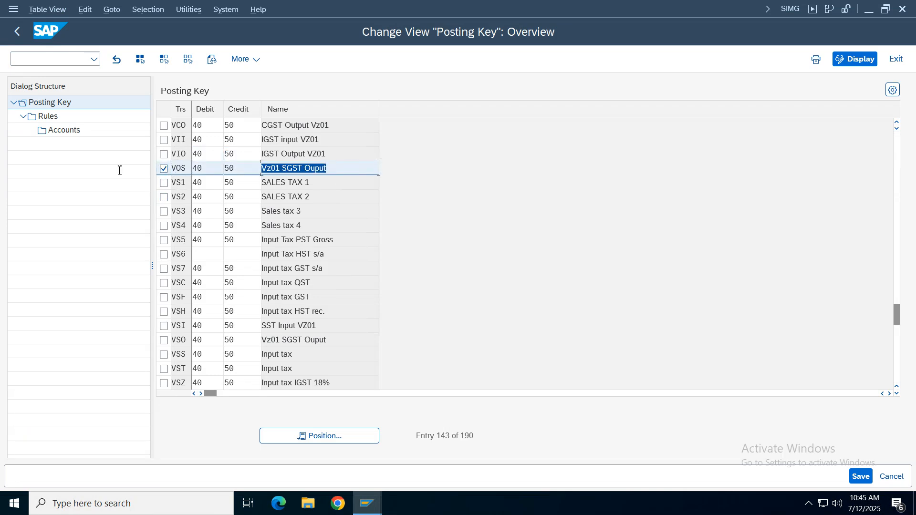
double_click(47, 117)
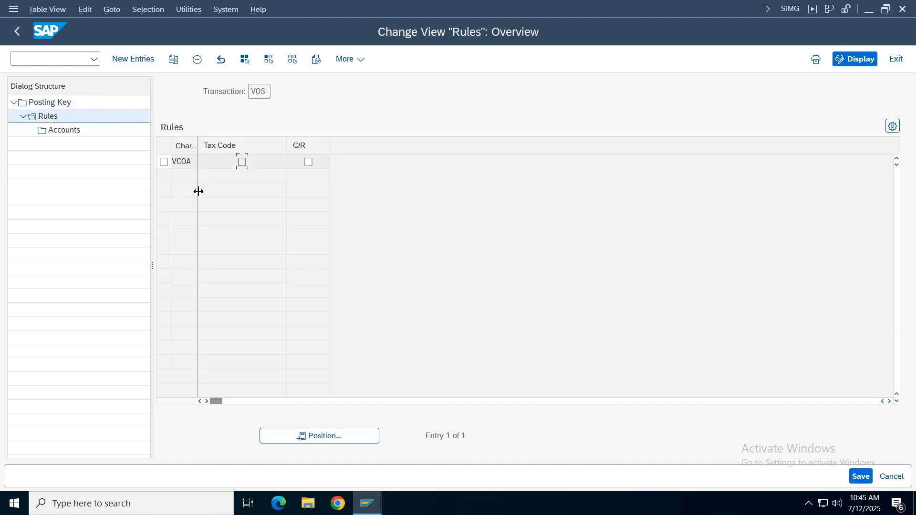
click(188, 167)
click(164, 162)
double_click(67, 130)
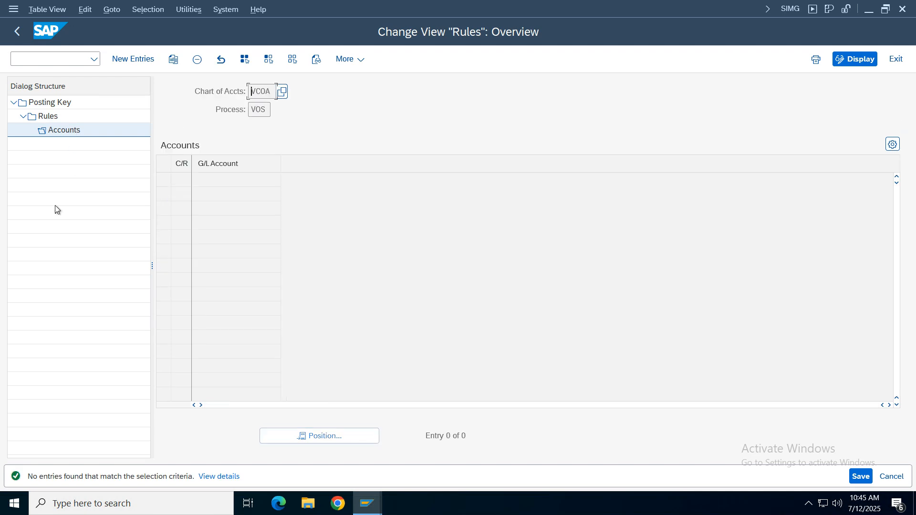
- Assign G/L account 2006 (State GST Output) to transaction key VOS, save it and return to the posting key overview
key(F5)
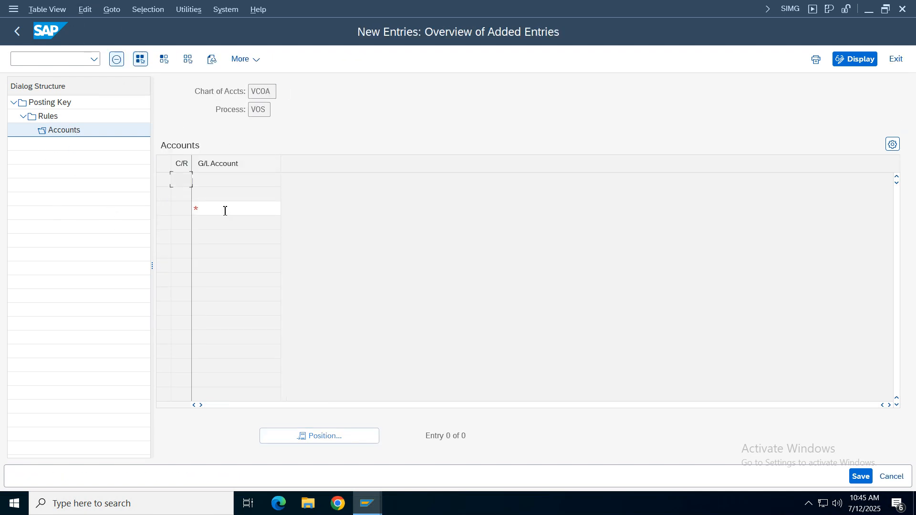
click(253, 180)
click(290, 180)
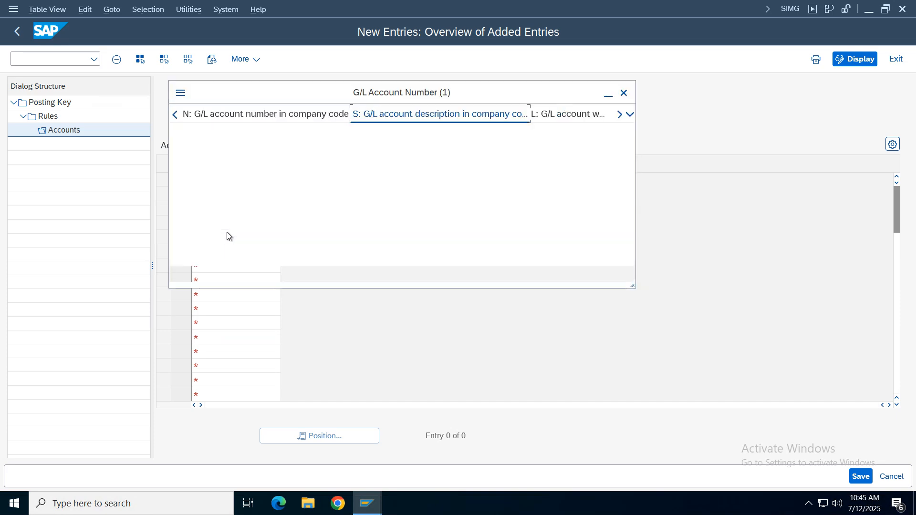
click(461, 299)
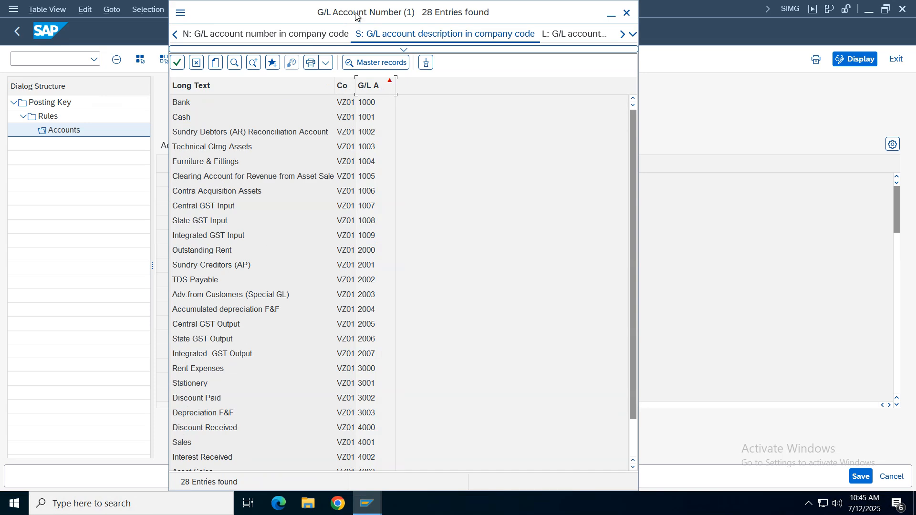
drag(356, 15, 453, 30)
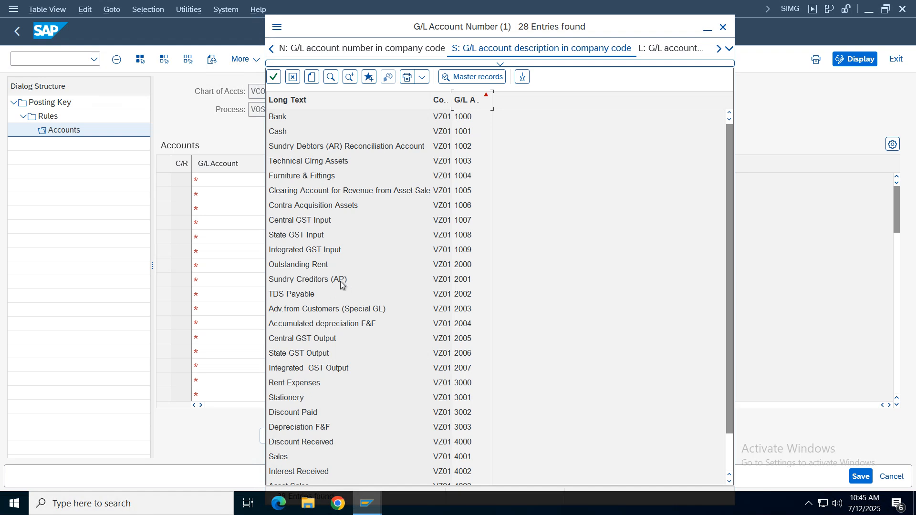
double_click(468, 359)
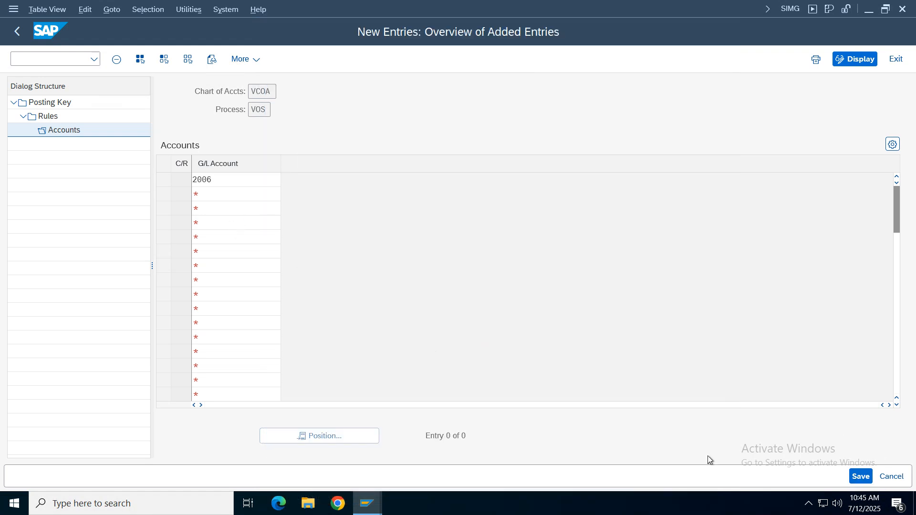
key(ctrl+s)
click(17, 32)
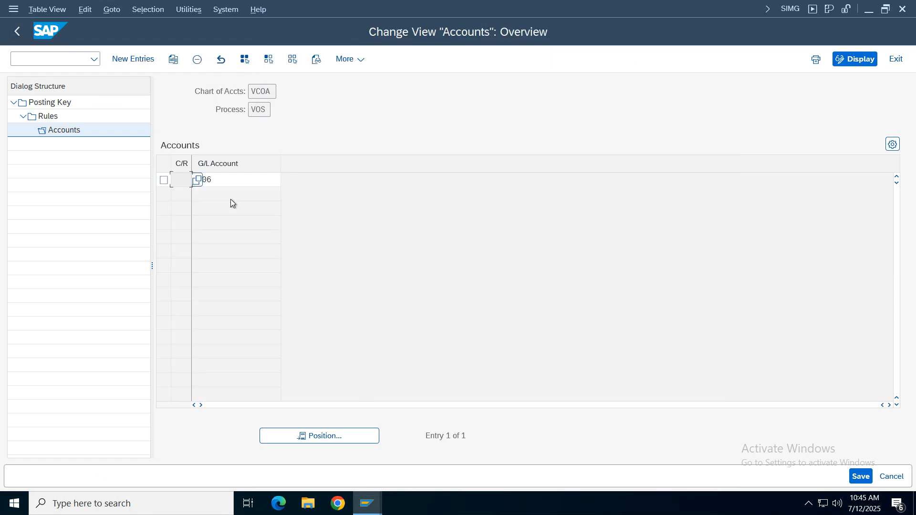
click(17, 31)
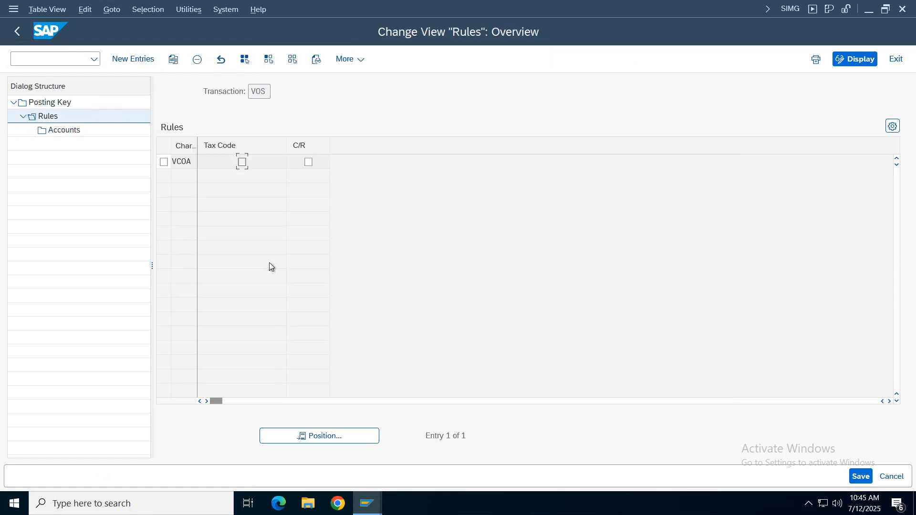
click(18, 31)
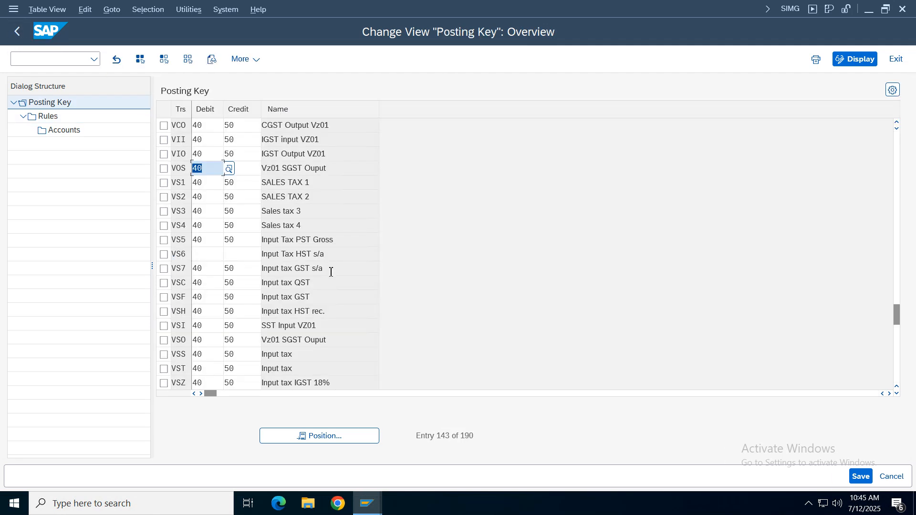
click(861, 477)
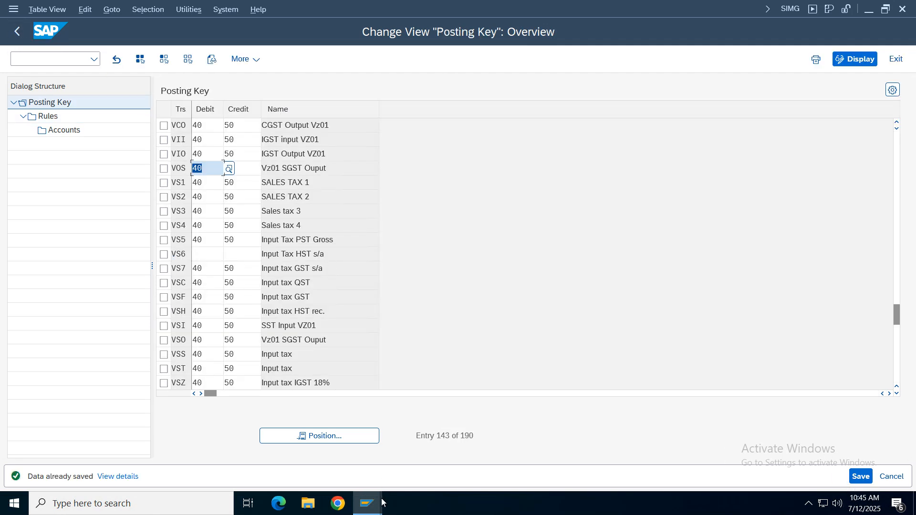
- Switch back to the FB70 customer invoice, re-enter the header amount as 1000 and simulate the document
mouse_move(367, 503)
click(314, 471)
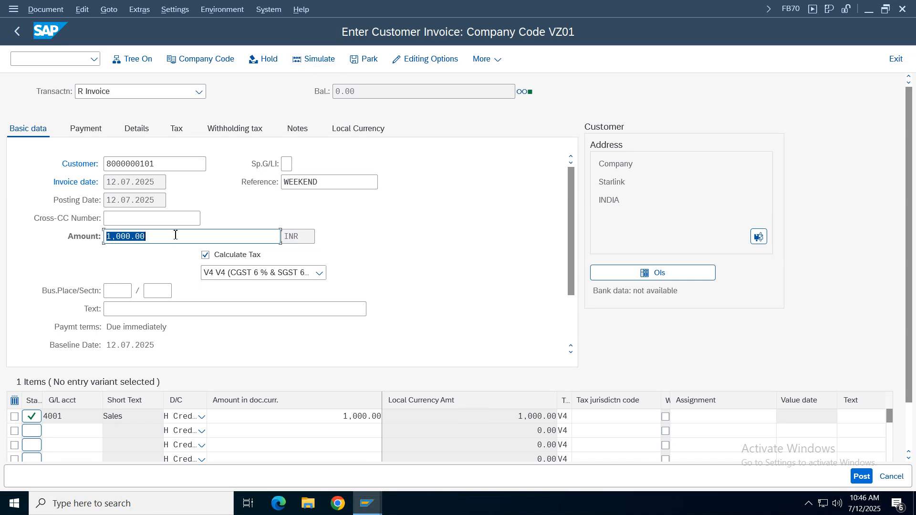
key(BackSpace)
key(Return)
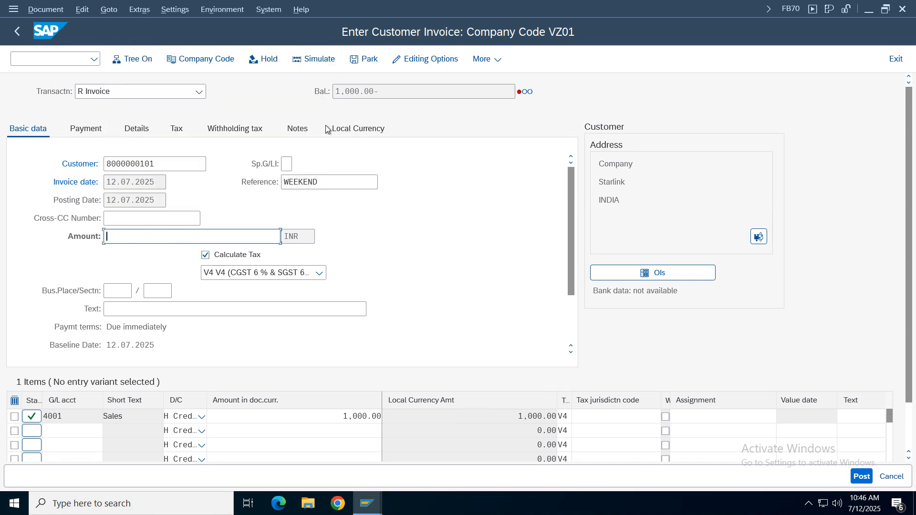
click(124, 241)
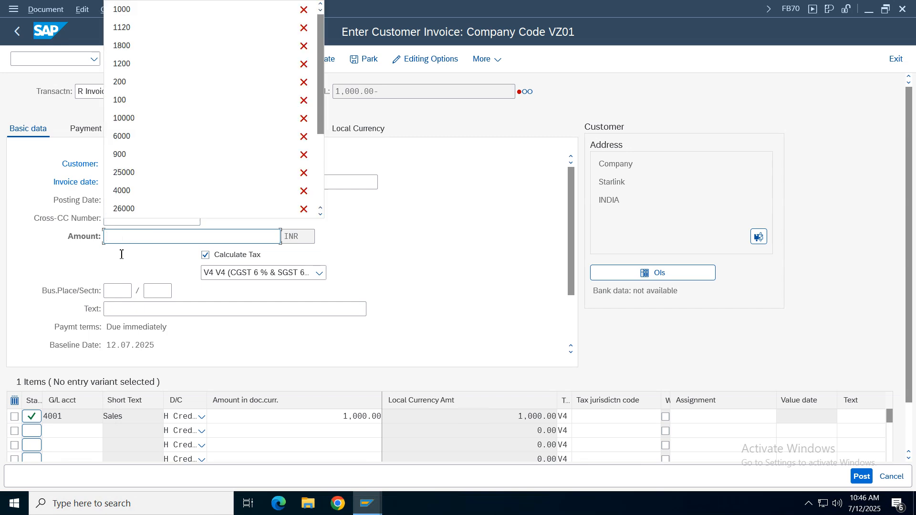
click(153, 10)
click(315, 62)
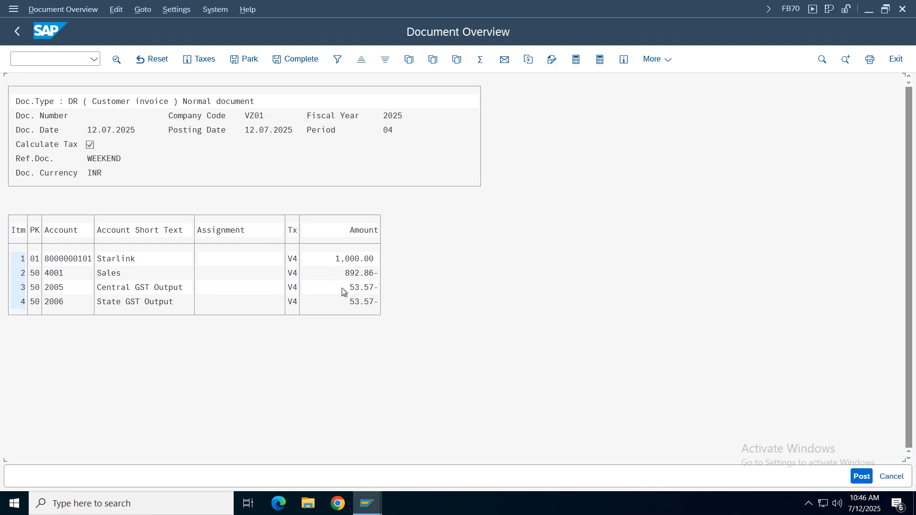
- Leave the simulation and save the editing options with Calculate Taxes on Net Amount enabled to the user master again
click(9, 36)
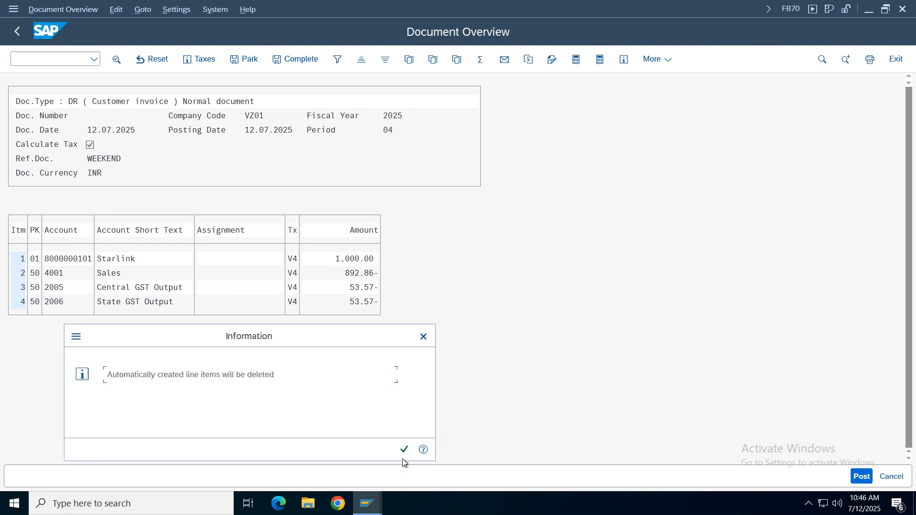
click(404, 450)
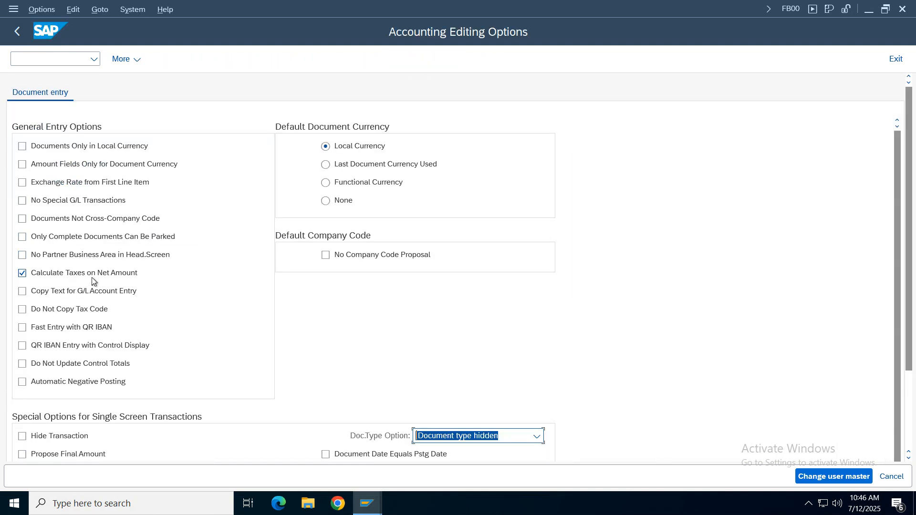
click(844, 477)
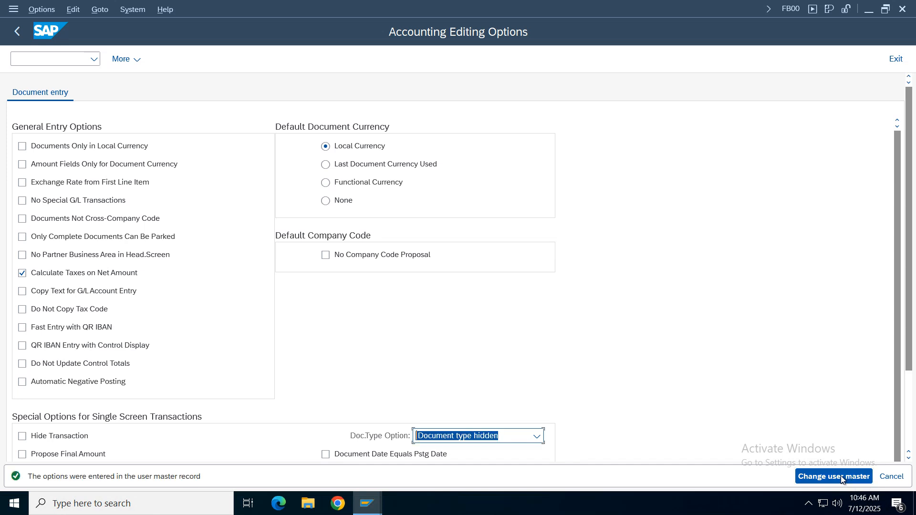
click(896, 59)
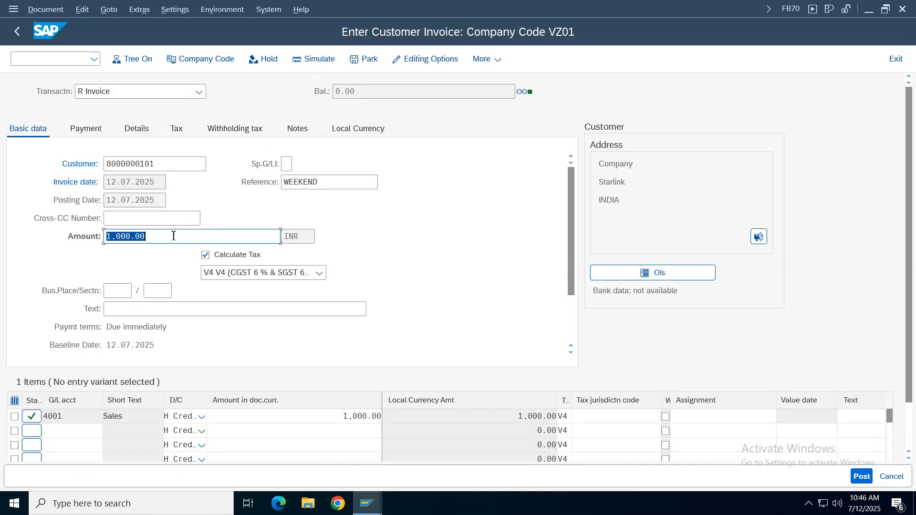
- Restart FB70 with a blank customer invoice and check the Calculate Taxes on Net Amount setting in the editing options
key(BackSpace)
click(173, 237)
key(Return)
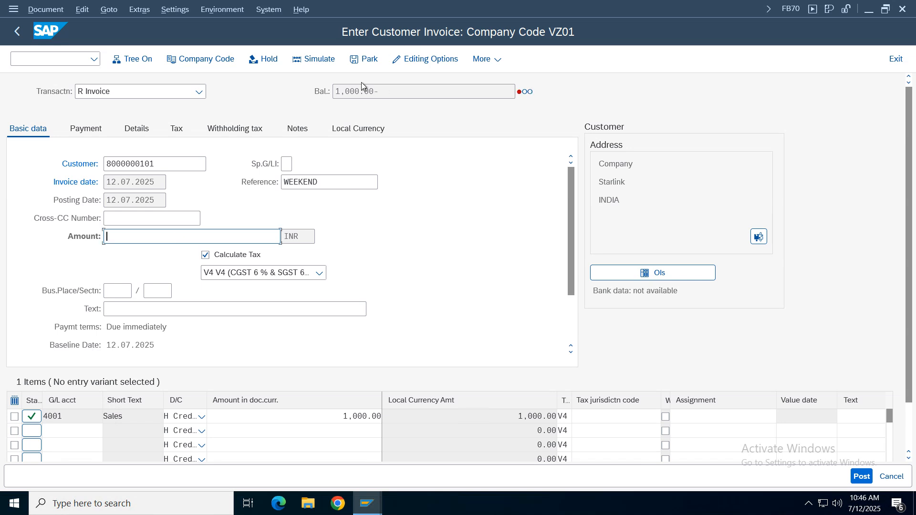
click(896, 59)
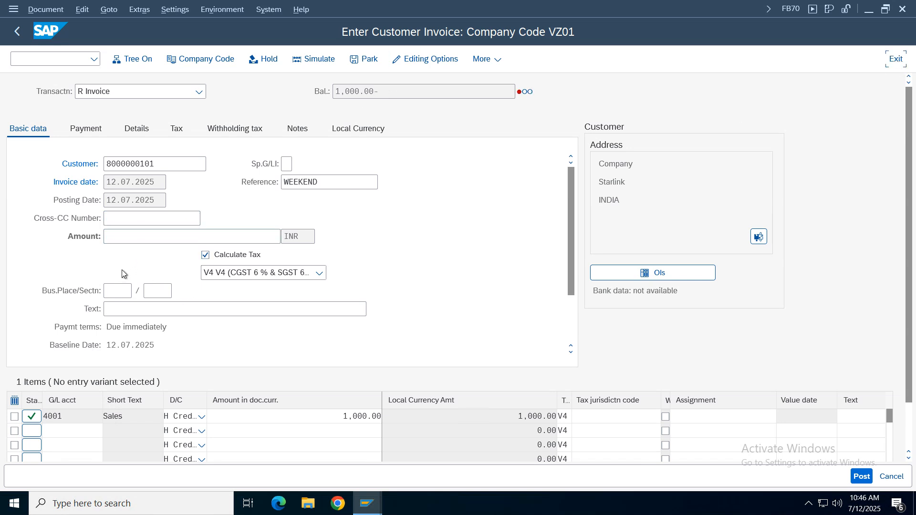
click(242, 317)
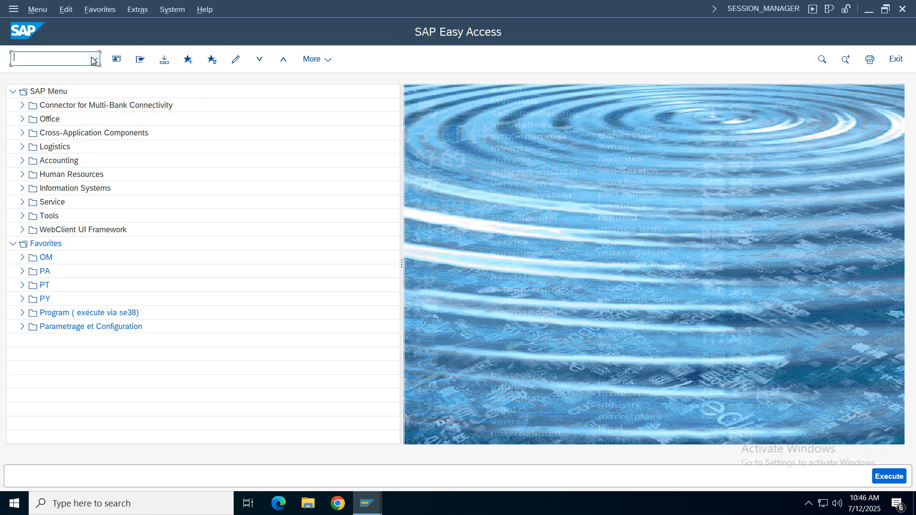
click(94, 59)
click(26, 77)
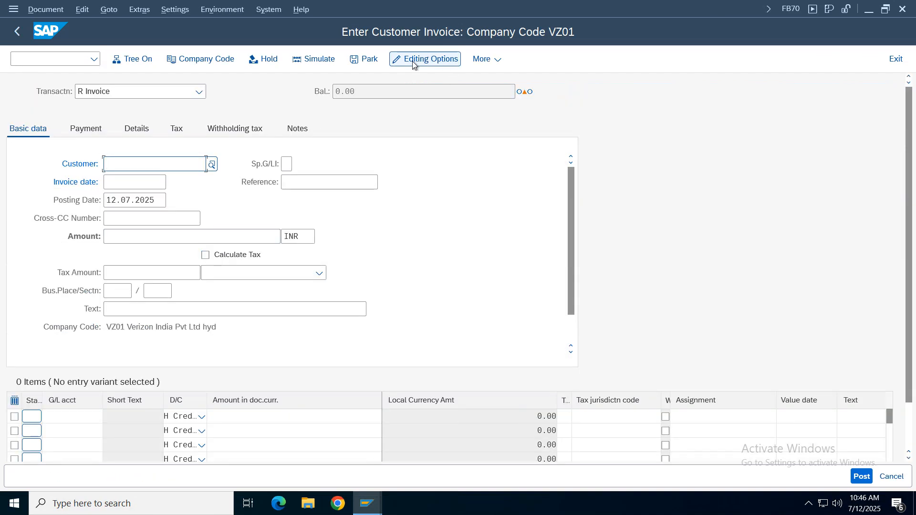
click(425, 60)
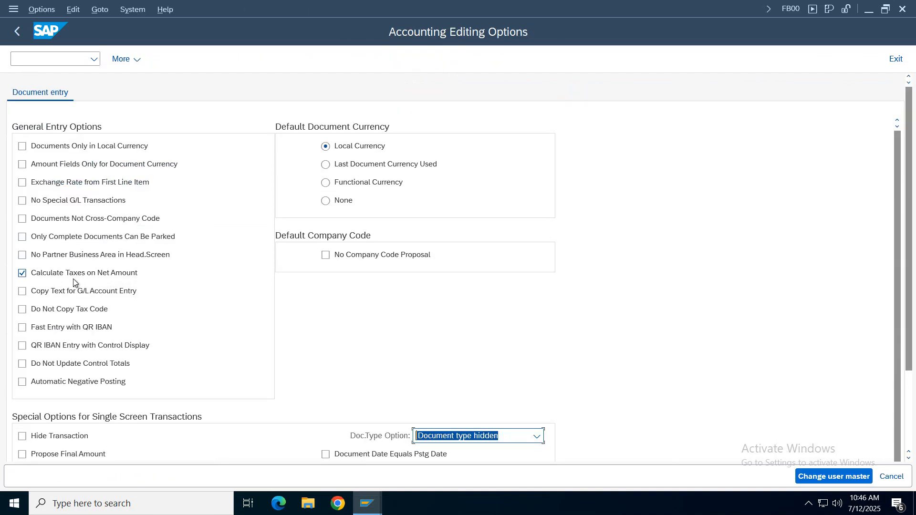
click(902, 479)
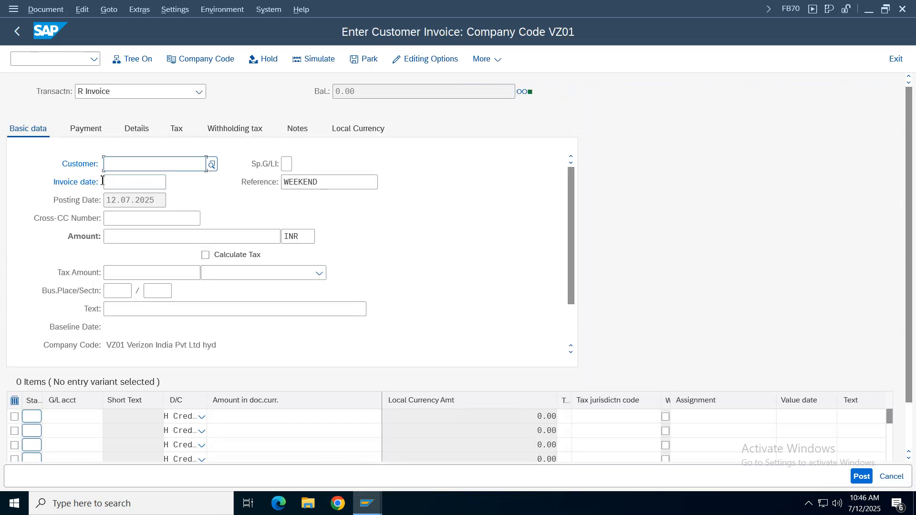
- Enter customer Starlink and invoice date 12.07.2025 in the header, and put G/L account 4001 on the first line item
click(118, 180)
click(77, 421)
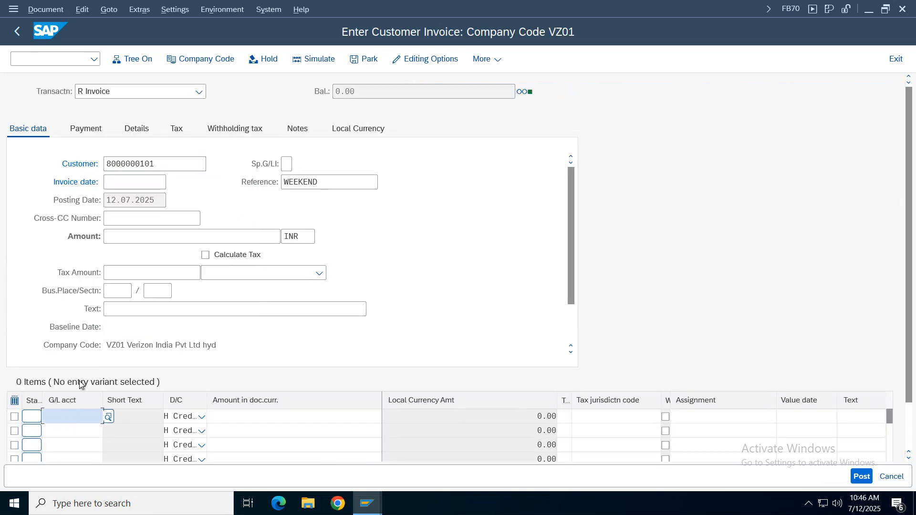
click(70, 167)
click(133, 185)
click(133, 196)
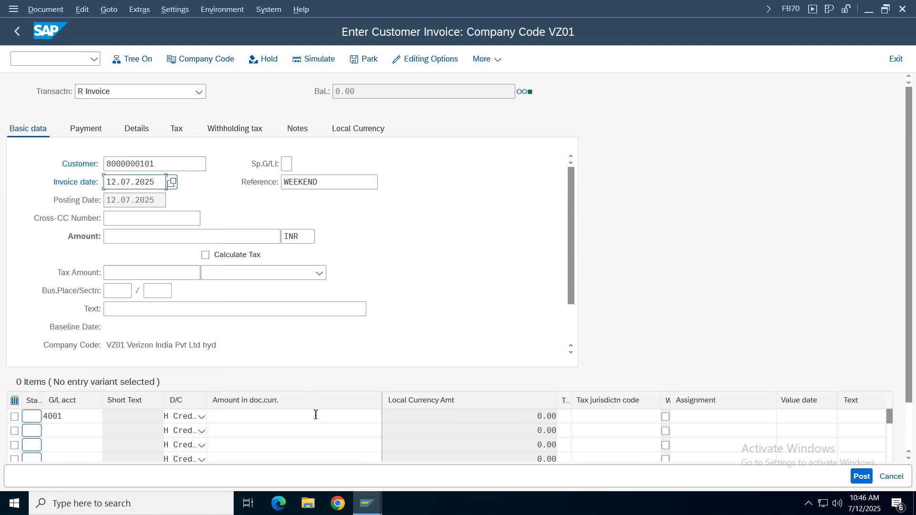
- Complete the G/L account 4001 line item with amount 1000, tax code V4 and cost center 100100
click(315, 417)
click(297, 165)
click(565, 417)
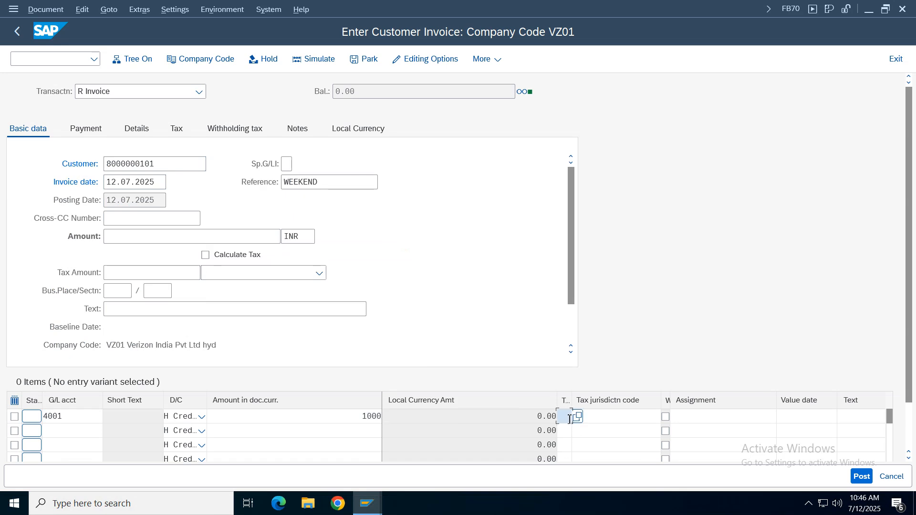
click(572, 254)
drag(907, 373, 904, 449)
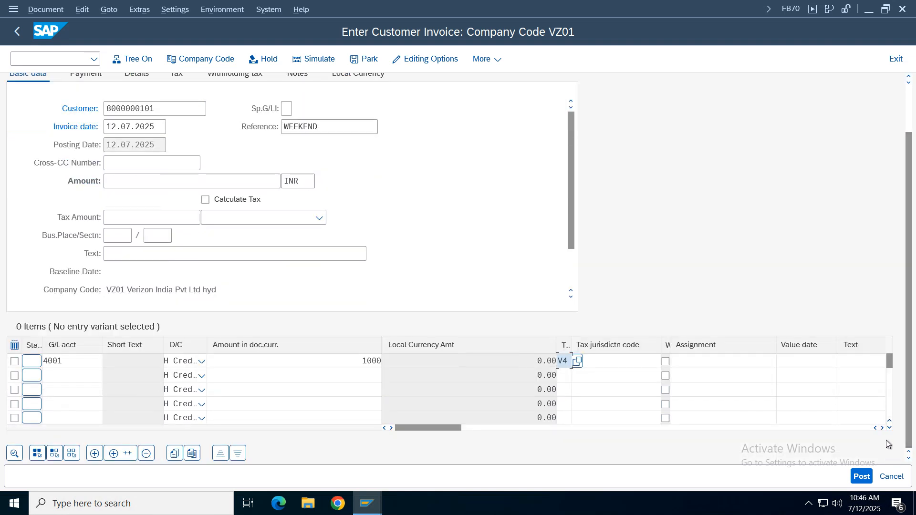
click(882, 429)
click(883, 429)
click(882, 429)
click(766, 361)
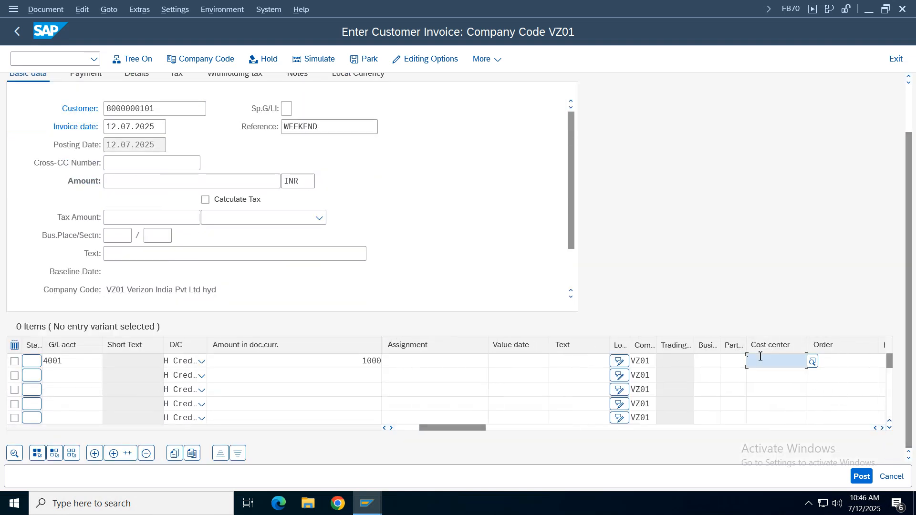
click(766, 380)
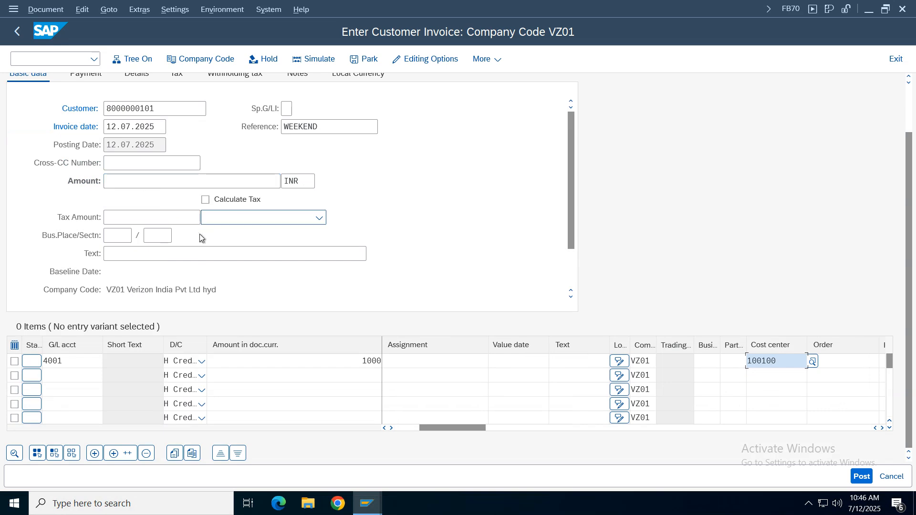
- Enable Calculate Tax in the invoice header and choose tax code V4 (CGST 6 % & SGST 6 % VZ01 output)
click(309, 220)
click(310, 218)
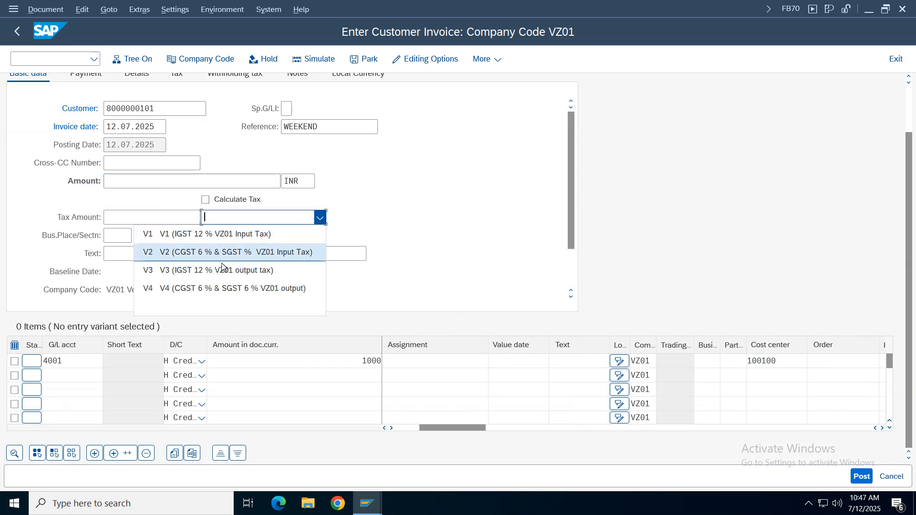
click(198, 287)
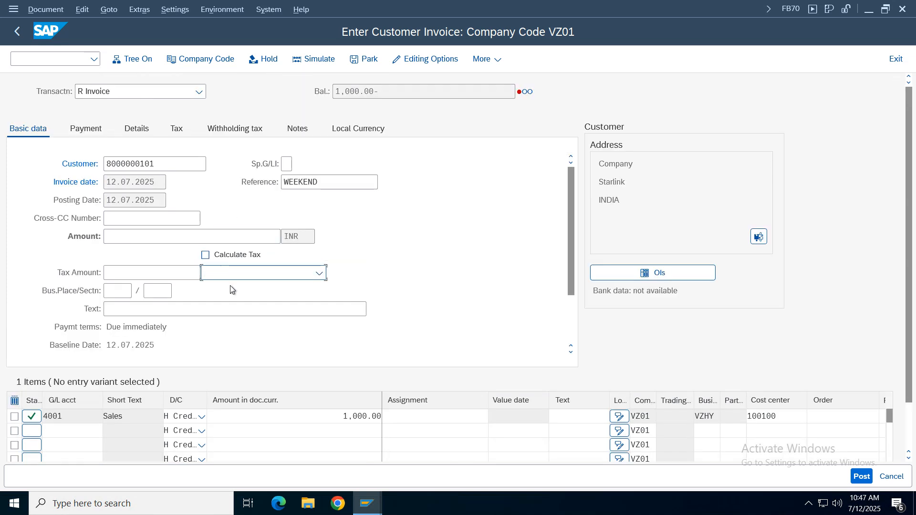
click(239, 256)
click(318, 274)
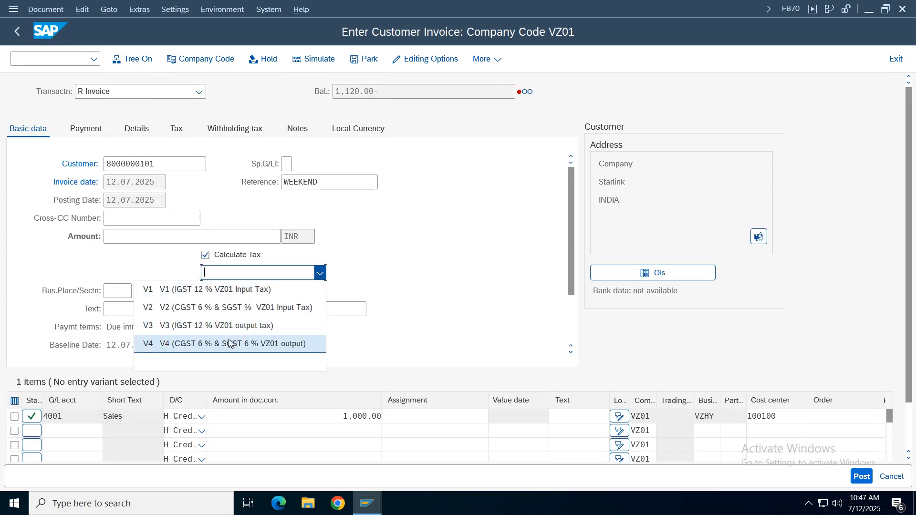
click(194, 345)
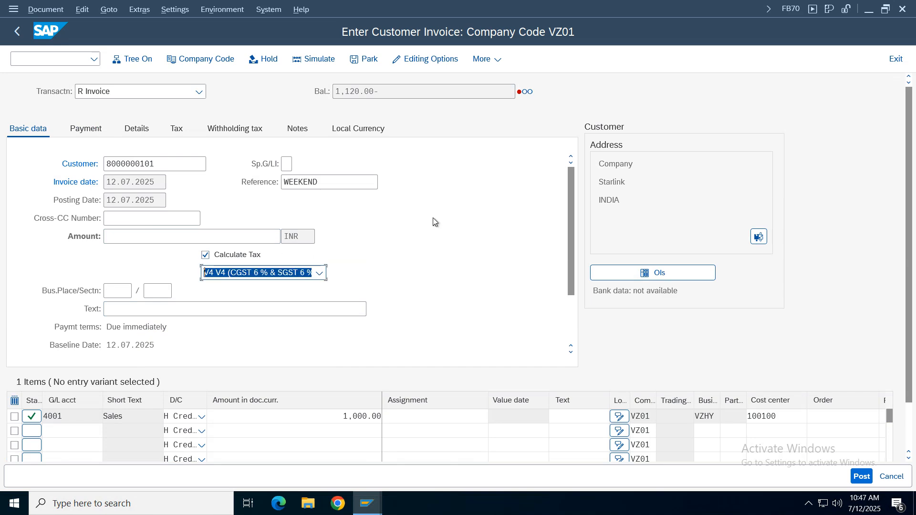
- Set the invoice header amount to 1120 INR and simulate the document
click(160, 237)
text(1)
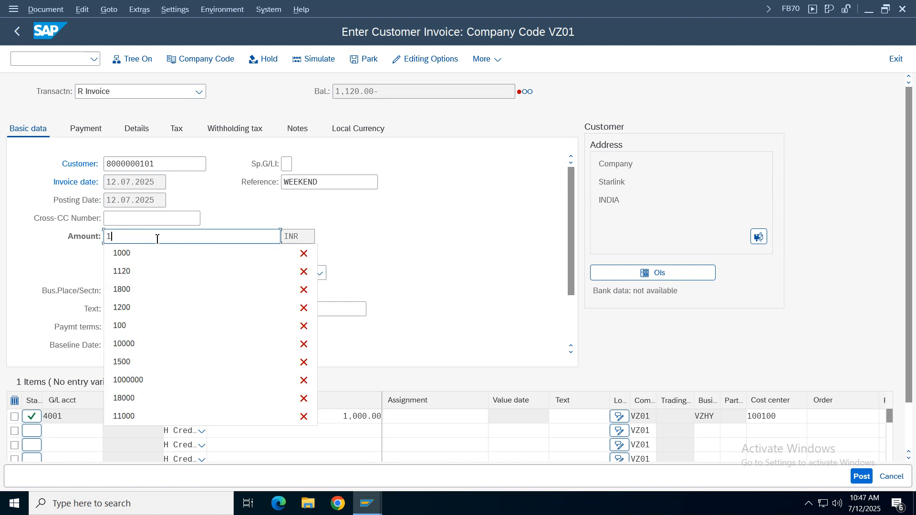
text(,120)
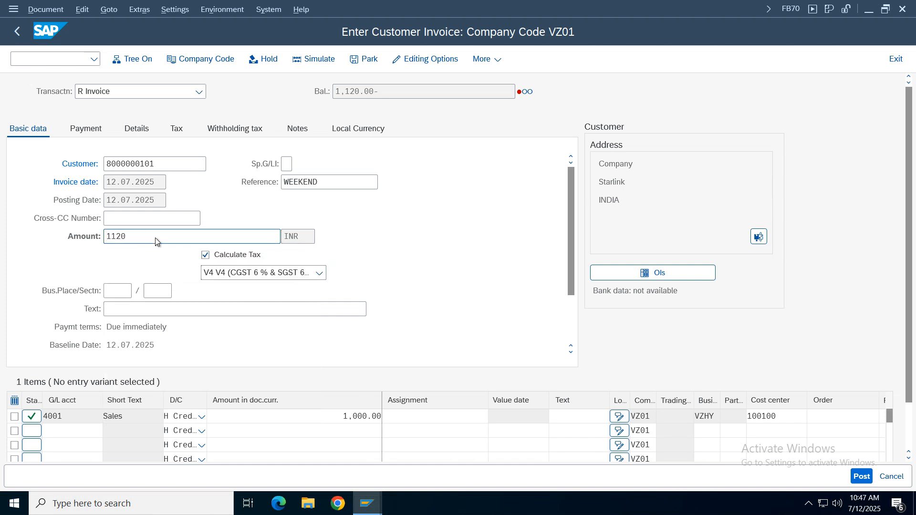
key(Return)
click(315, 59)
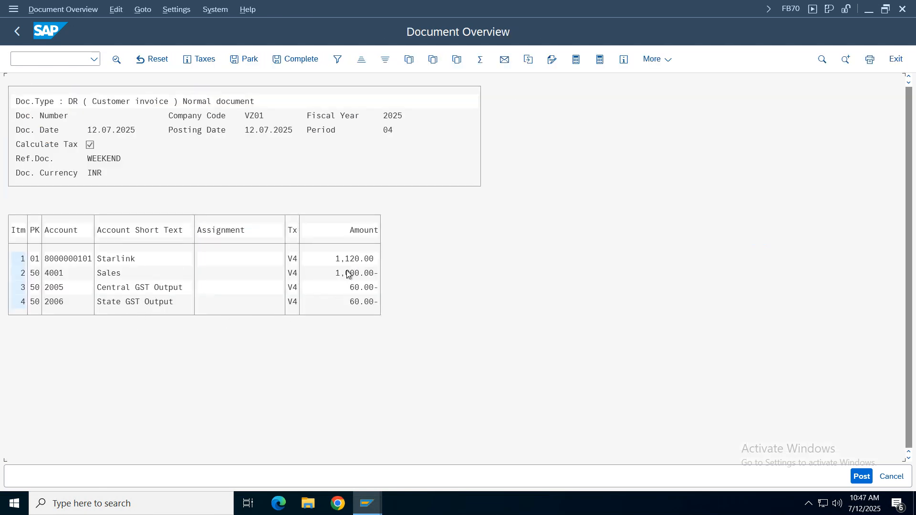
- Check the sales, Central GST Output and State GST Output lines in the simulation and post the invoice
click(343, 276)
click(167, 288)
click(123, 302)
click(862, 476)
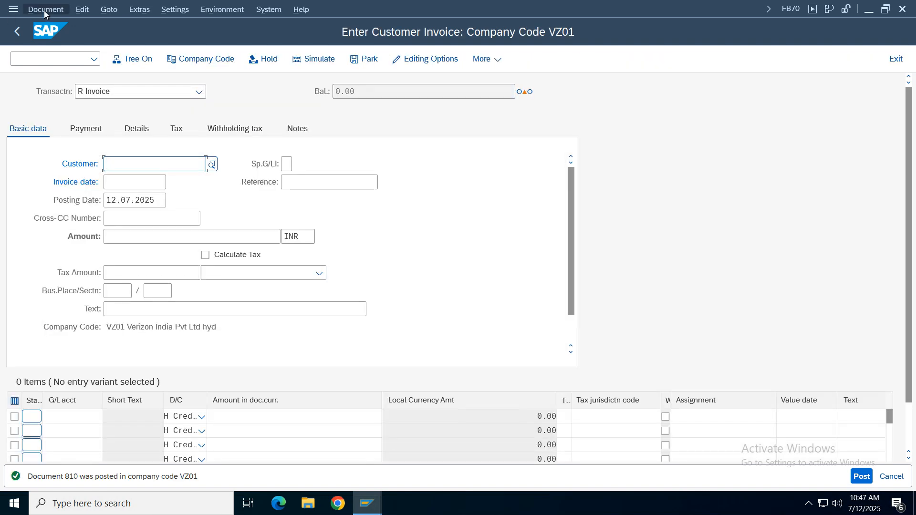
- Display the posted customer invoice and check its Central GST Output line
click(46, 9)
click(63, 44)
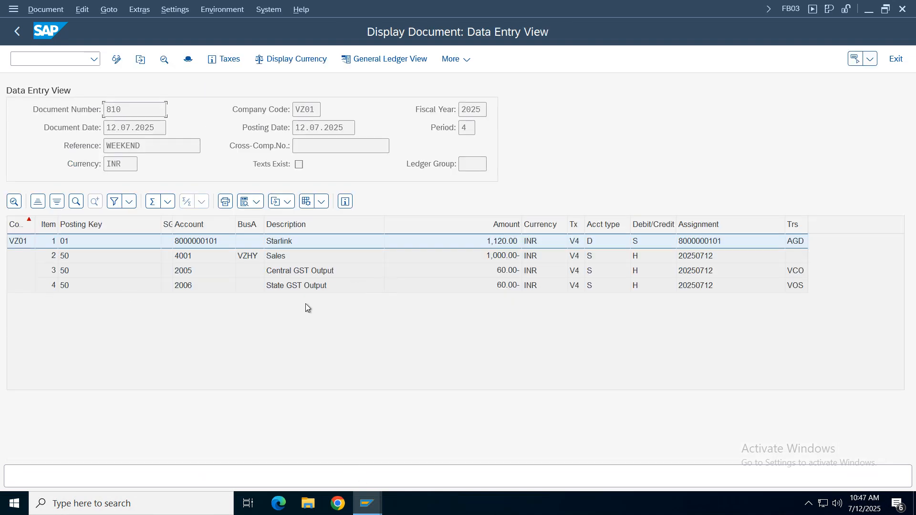
click(296, 271)
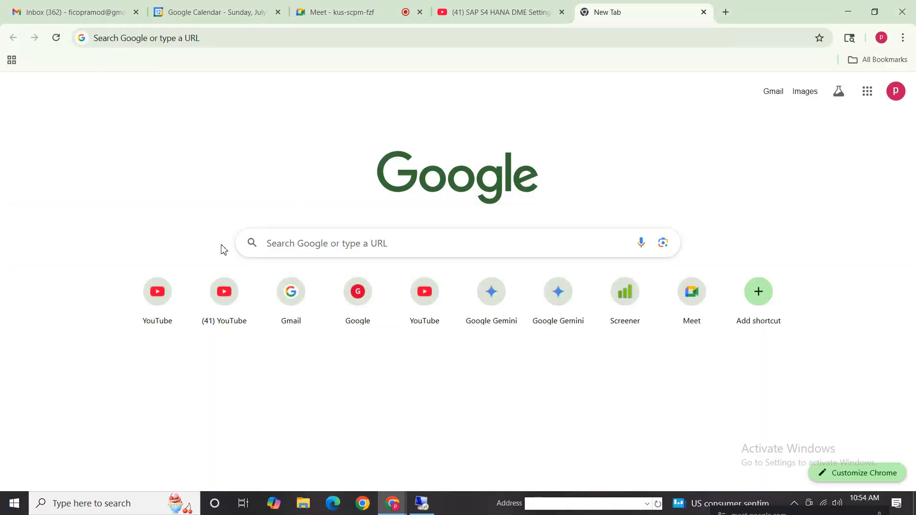
- Switch to Gmail in Chrome, go to Google Drive and open FI Working Notes and Configuration Settings.xlsx
click(119, 13)
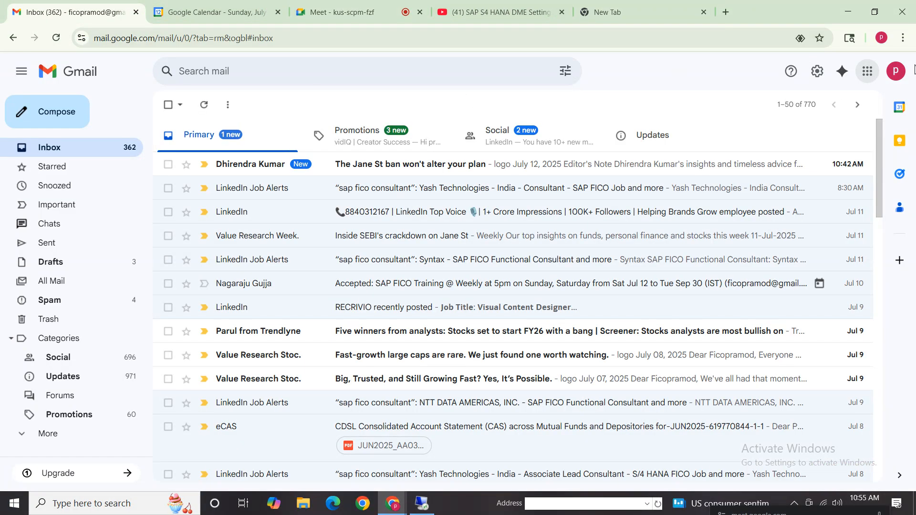
click(865, 73)
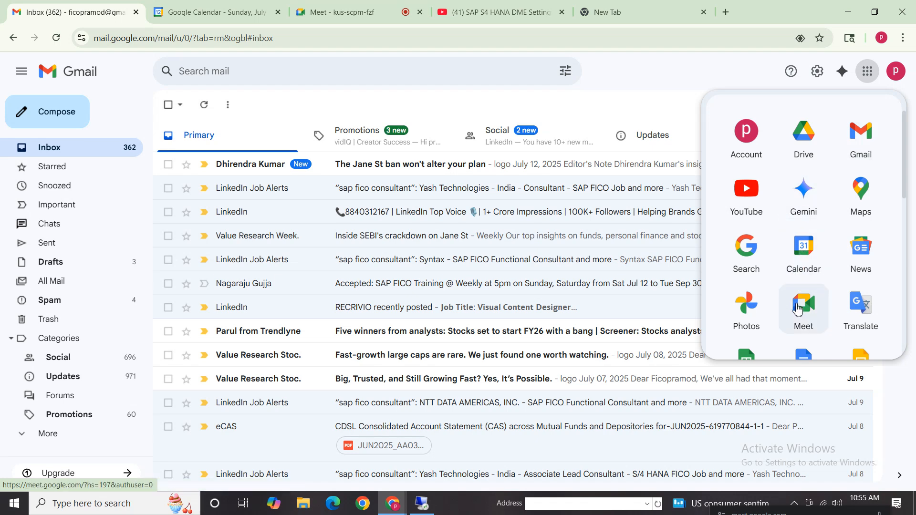
click(804, 131)
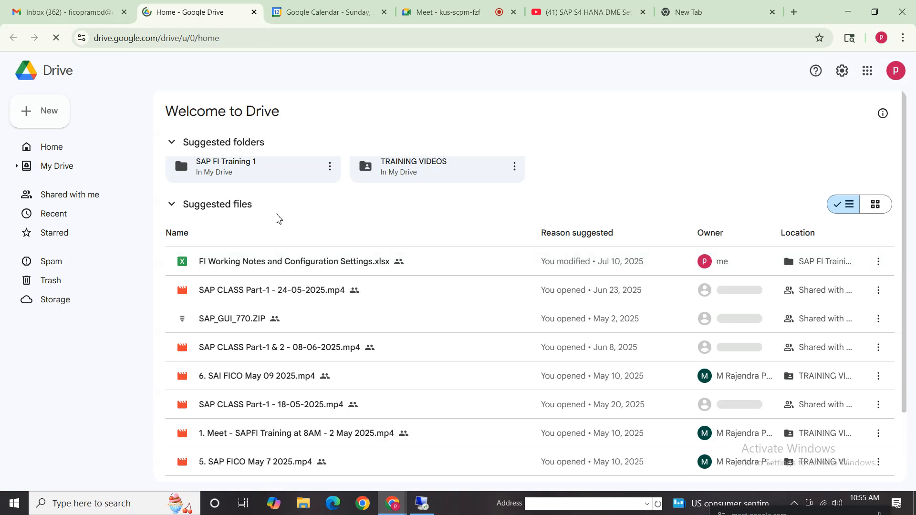
double_click(322, 253)
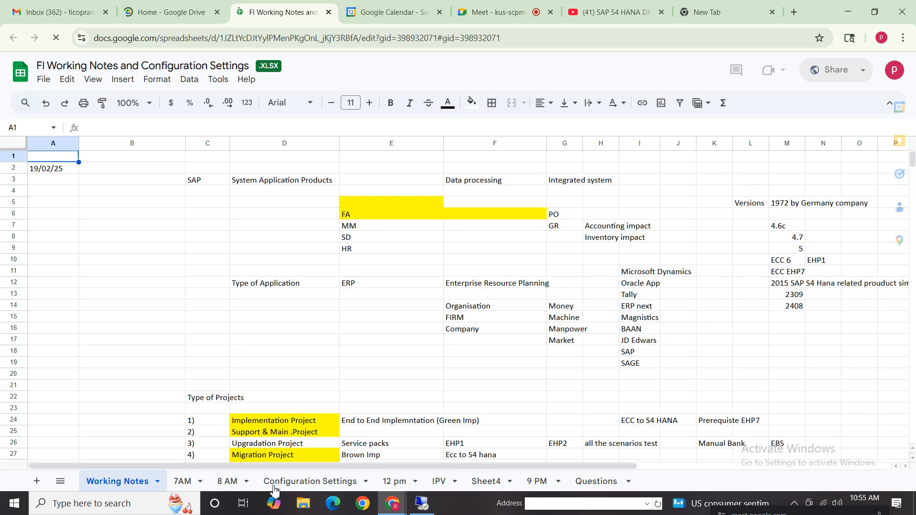
- Open the Configuration Settings sheet and locate its GST / VAT section by searching for "gst"
click(282, 363)
click(310, 481)
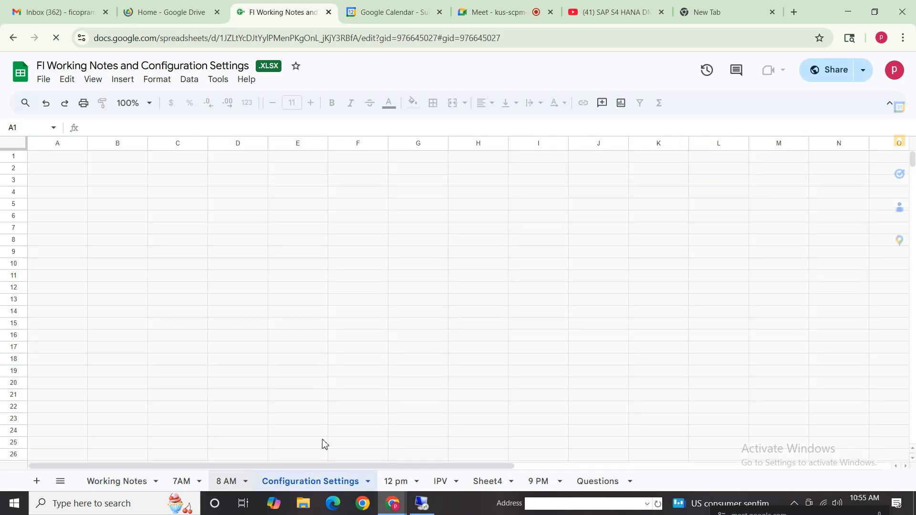
click(257, 338)
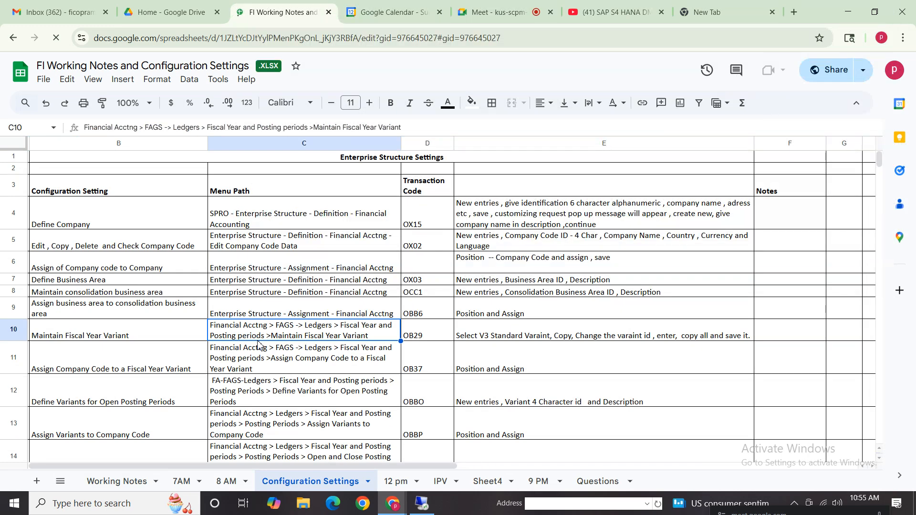
key(ctrl+f)
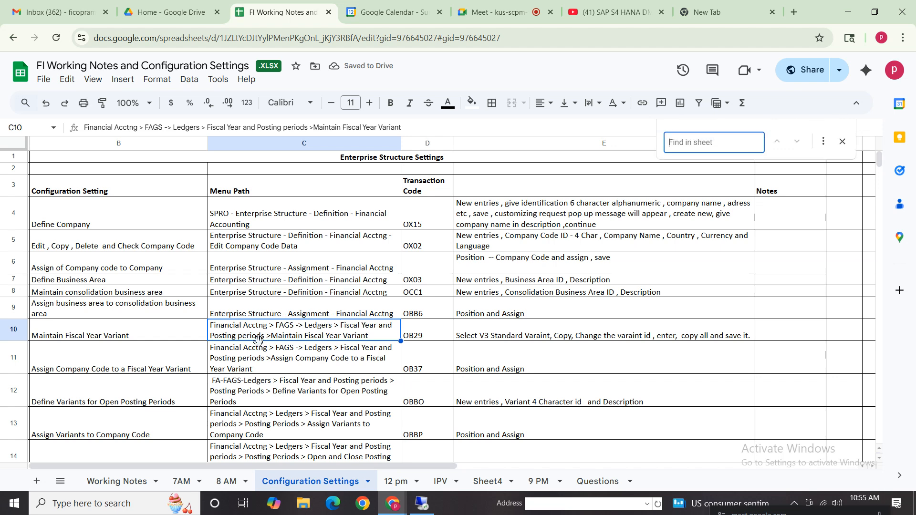
text(gst)
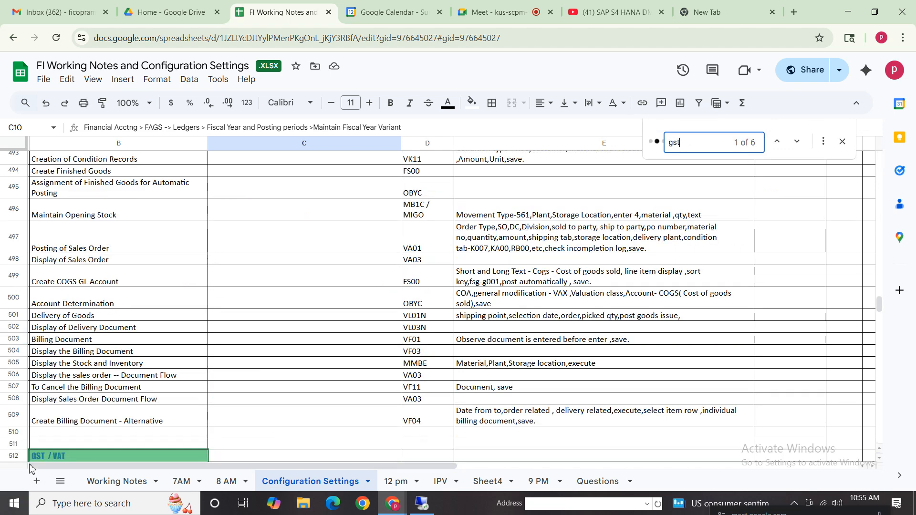
click(57, 445)
click(842, 143)
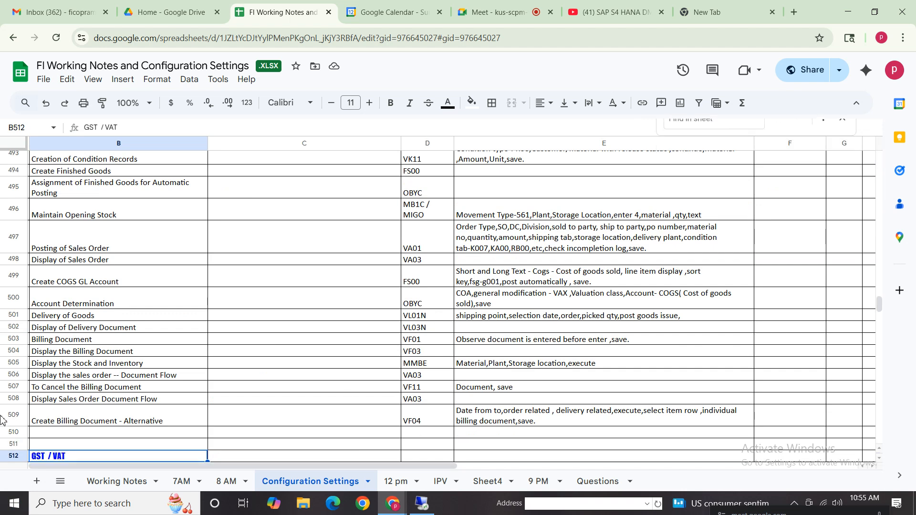
- Go through the GST / VAT section and select the rows from Condition Types to Tax Codes, B513:E519
key(Down)
key(Down)
key(Down)
key(Down)
key(Down)
key(Down)
key(Down)
key(Down)
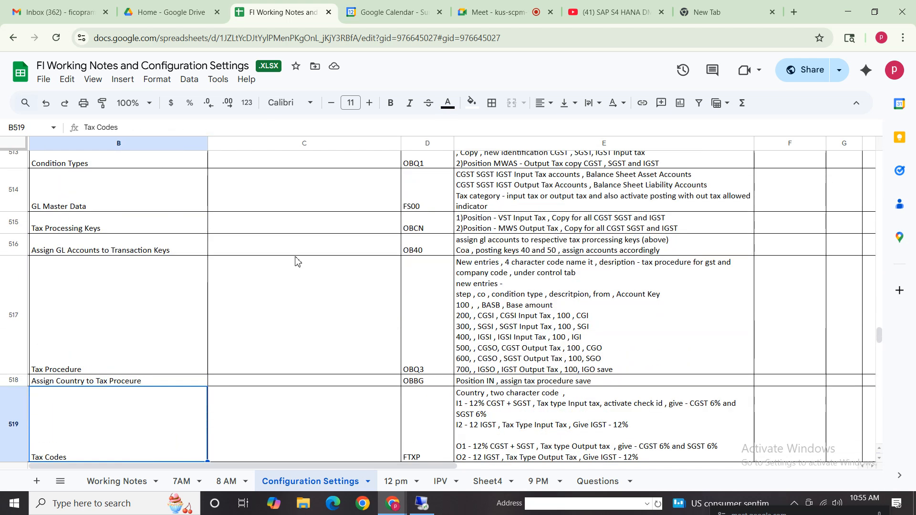
click(105, 164)
shift+click(677, 432)
scroll(677, 470, down, 1)
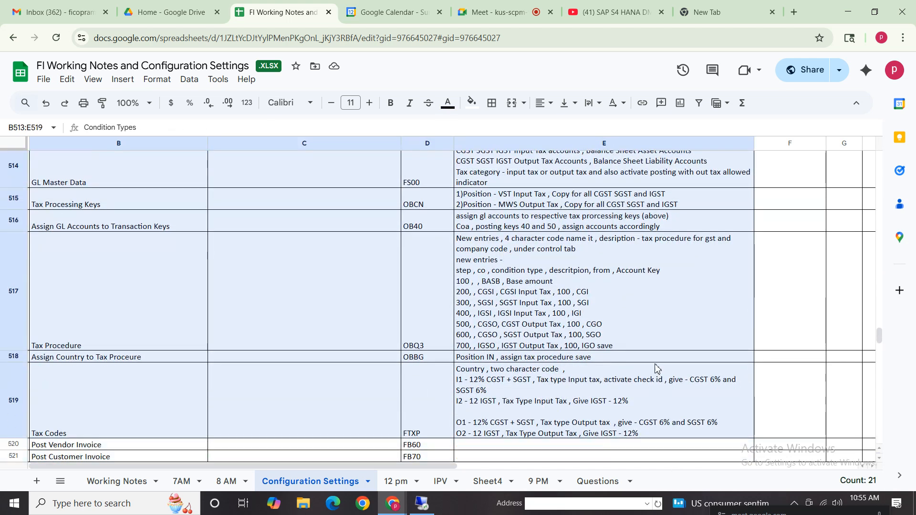
- Examine the Tax Procedure, Assign GL Accounts to Transaction Keys and GL Master Data entries with their descriptions
click(145, 298)
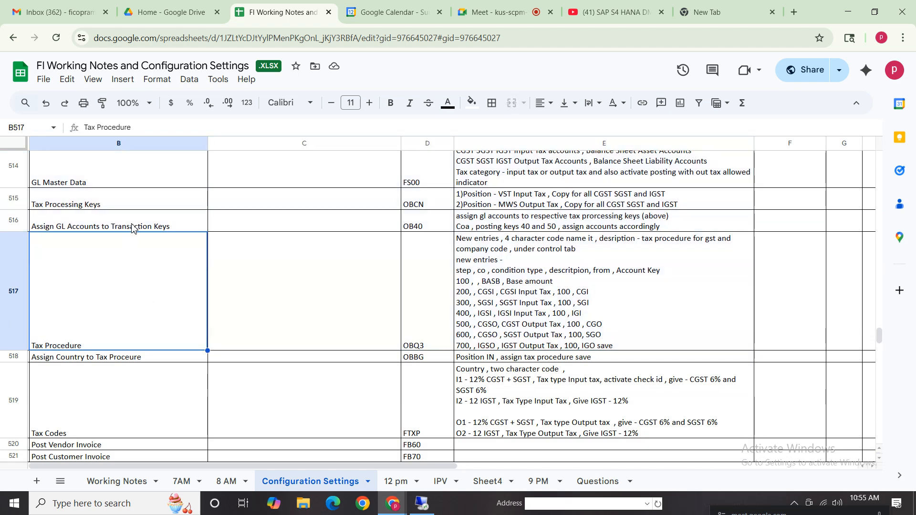
click(133, 229)
click(602, 228)
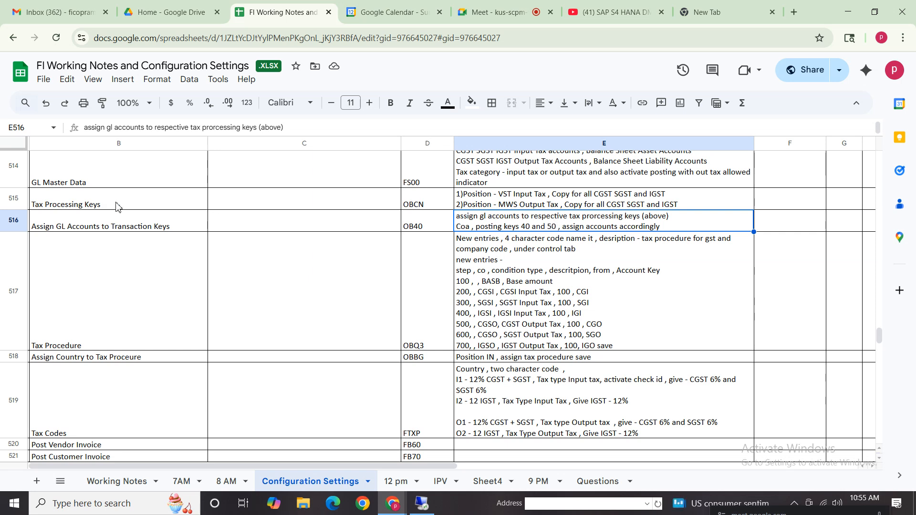
click(126, 184)
click(565, 181)
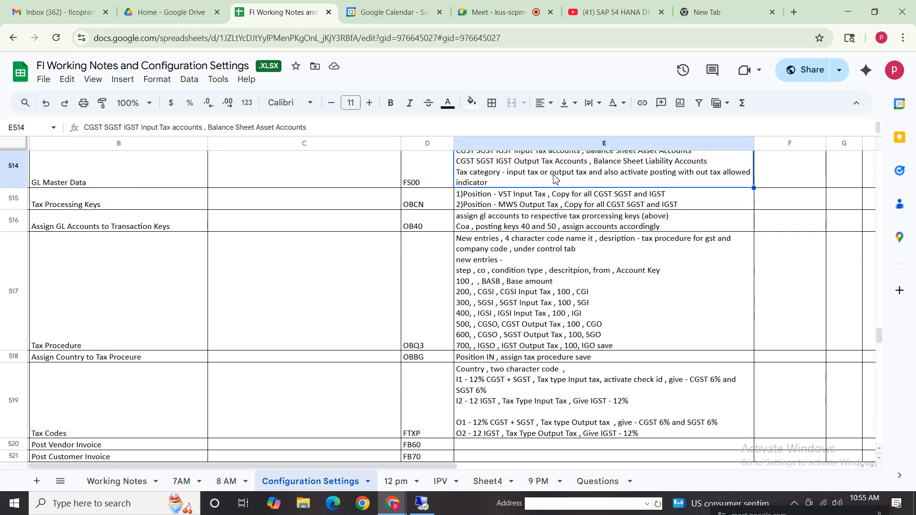
- Highlight the tax category note in the GL Master Data description, leave the cell unedited and go to the Tax Procedure entry
double_click(532, 178)
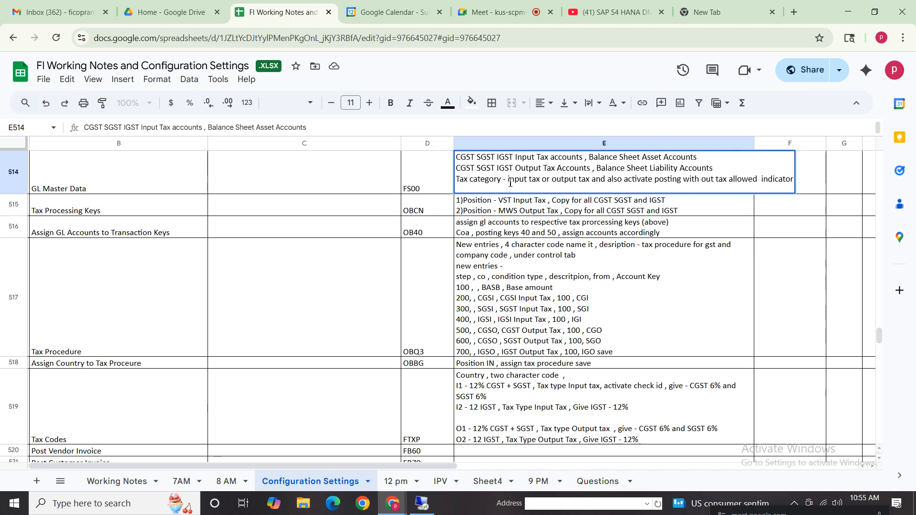
drag(508, 183, 593, 183)
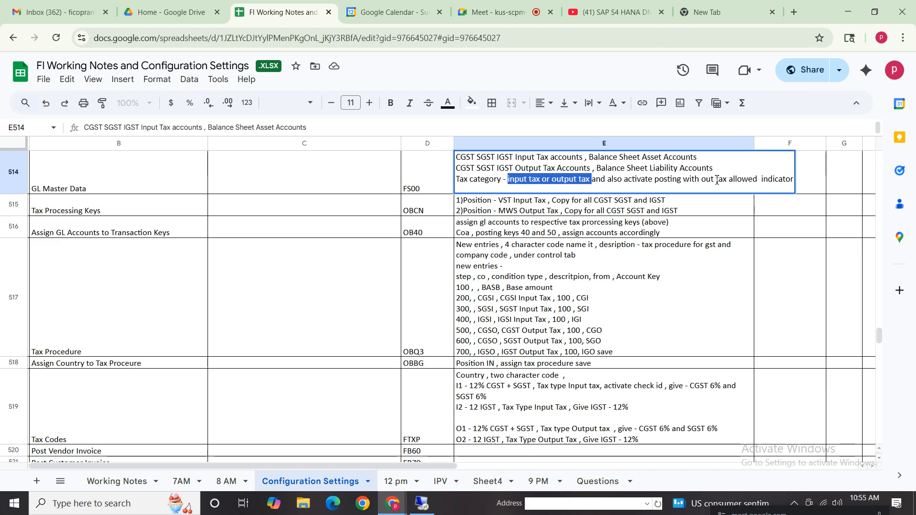
click(740, 180)
drag(681, 180, 420, 185)
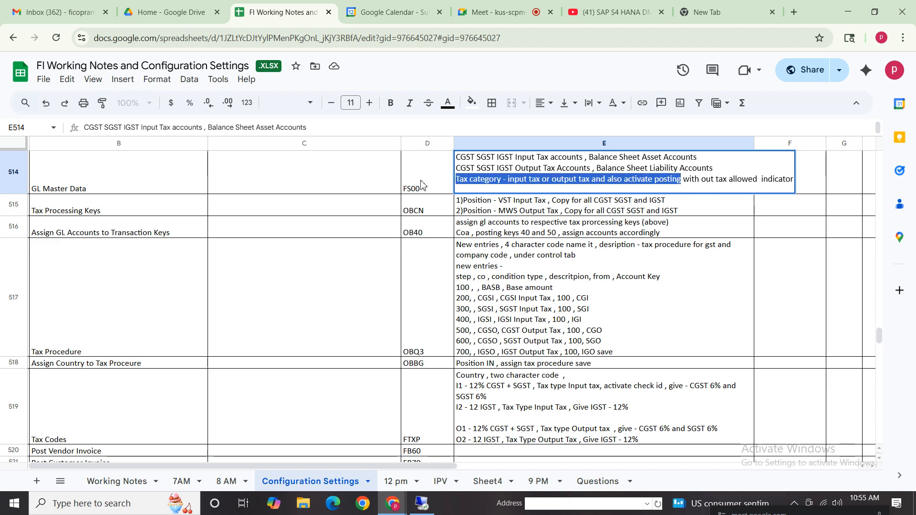
drag(785, 179, 396, 179)
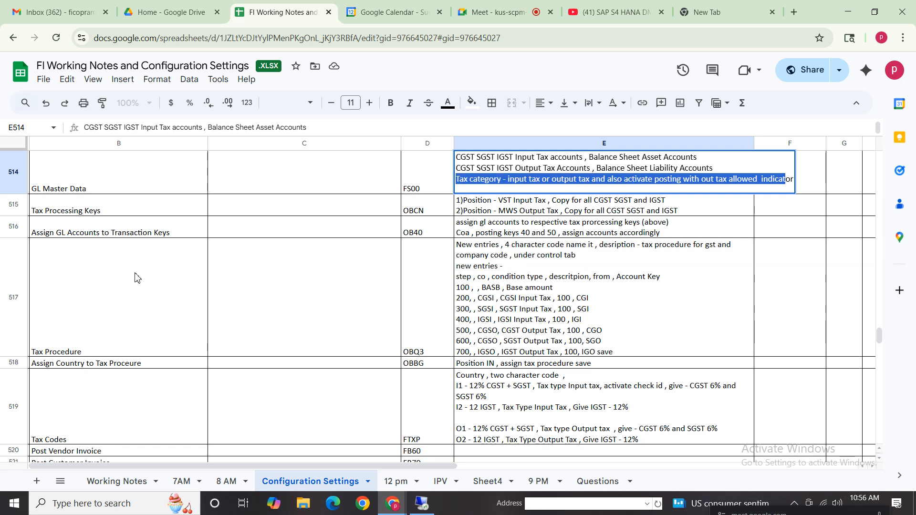
click(66, 421)
click(103, 317)
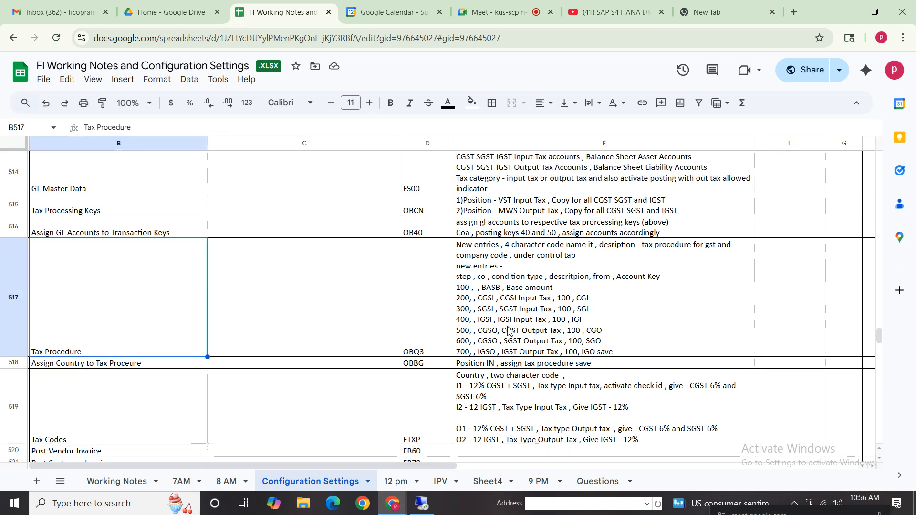
- Examine the Tax Procedure description and the entries that follow it, through Tax Codes to the end of the GST / VAT section
click(475, 354)
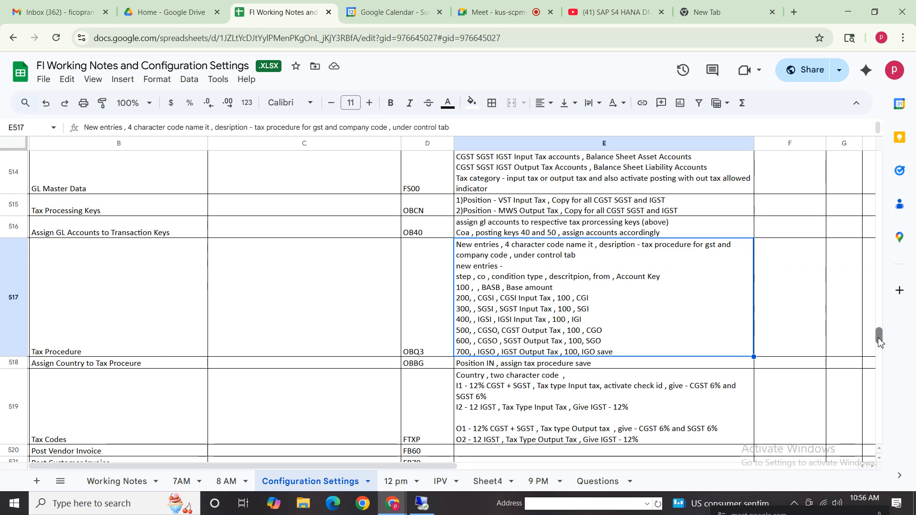
scroll(881, 336, down, 3)
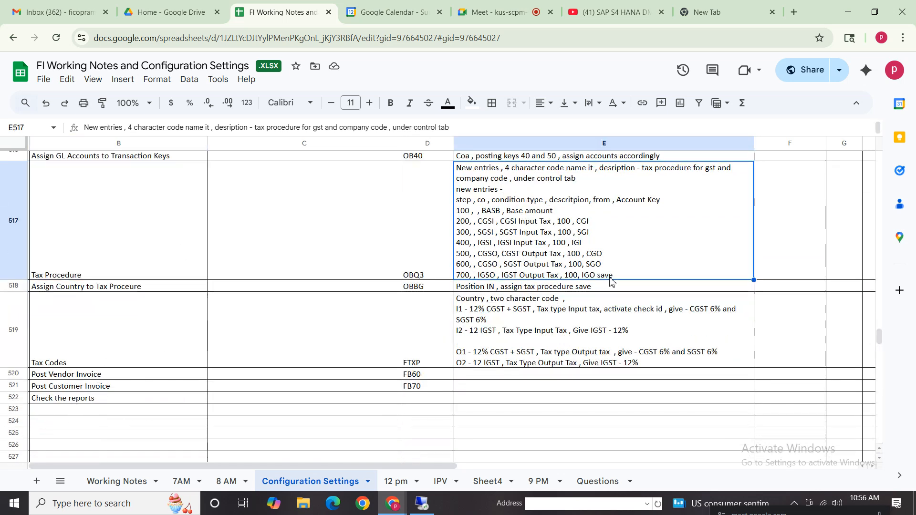
key(Up)
key(Up)
key(Up)
key(Up)
key(Up)
key(Up)
key(Up)
key(Up)
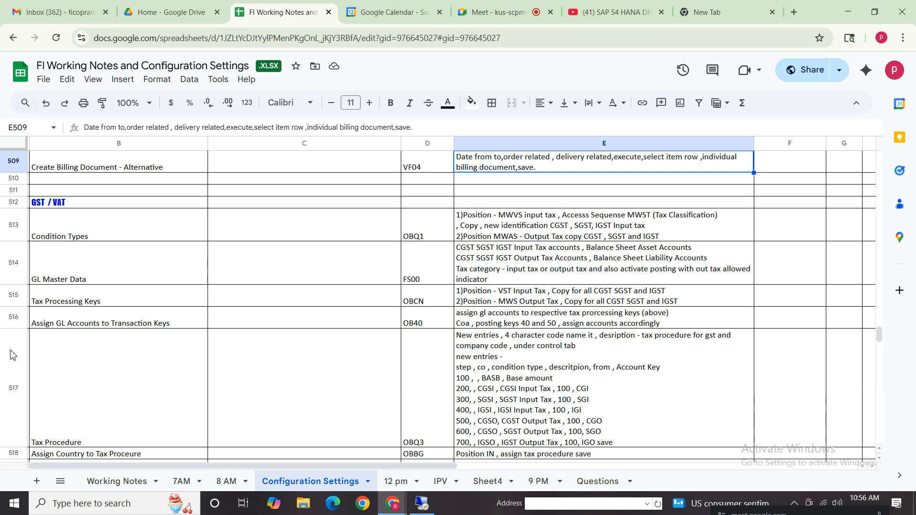
click(67, 326)
key(Down)
key(Down)
key(Down)
key(Down)
key(Down)
key(Down)
key(Down)
key(Down)
key(Down)
key(Down)
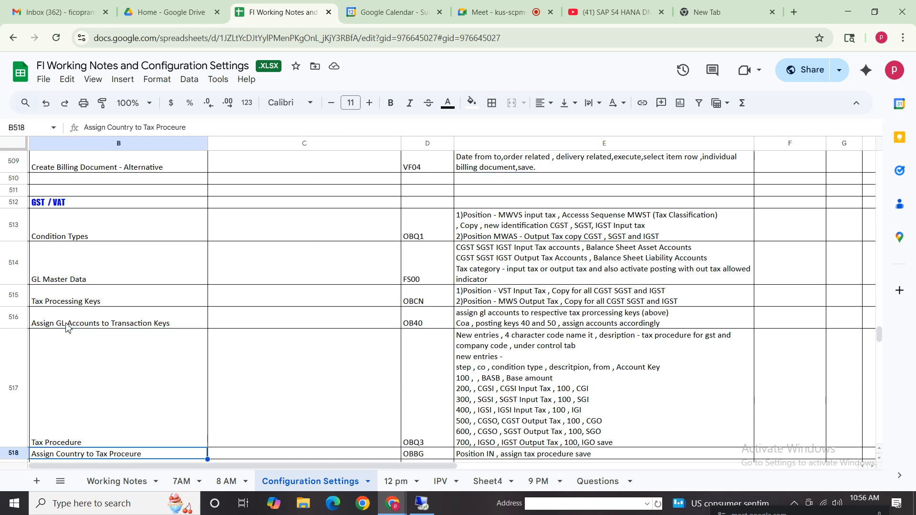
key(Up)
key(Up)
key(Up)
key(Up)
key(Up)
key(Up)
key(Up)
key(Up)
key(Up)
key(Up)
key(Up)
key(Up)
key(Up)
key(Up)
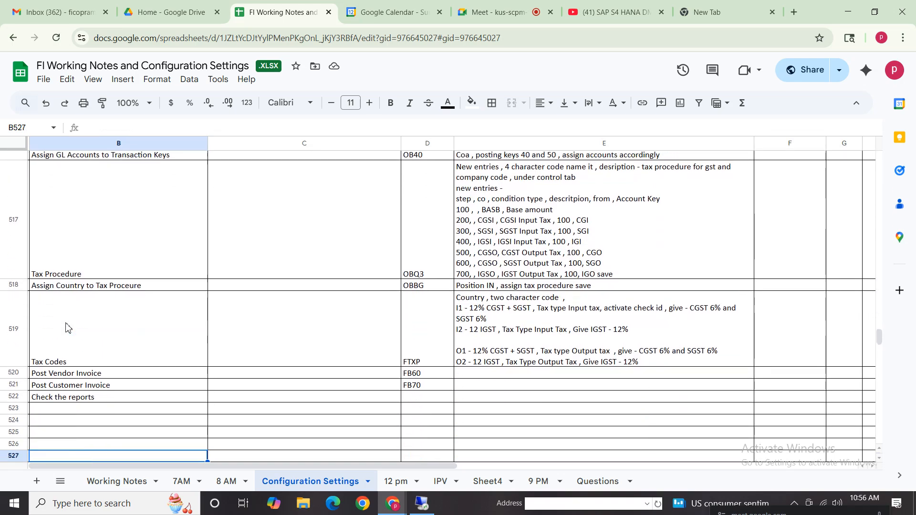
- Look back through the FI / SD Integration configuration entries, from the billing documents up to the creation of the sales organization
key(Up)
key(Up)
key(Up)
key(Up)
key(Up)
key(Up)
key(Up)
key(Up)
key(Up)
key(Up)
key(Up)
key(Up)
key(Up)
key(Up)
key(Up)
key(Up)
key(Up)
key(Up)
key(Up)
key(Up)
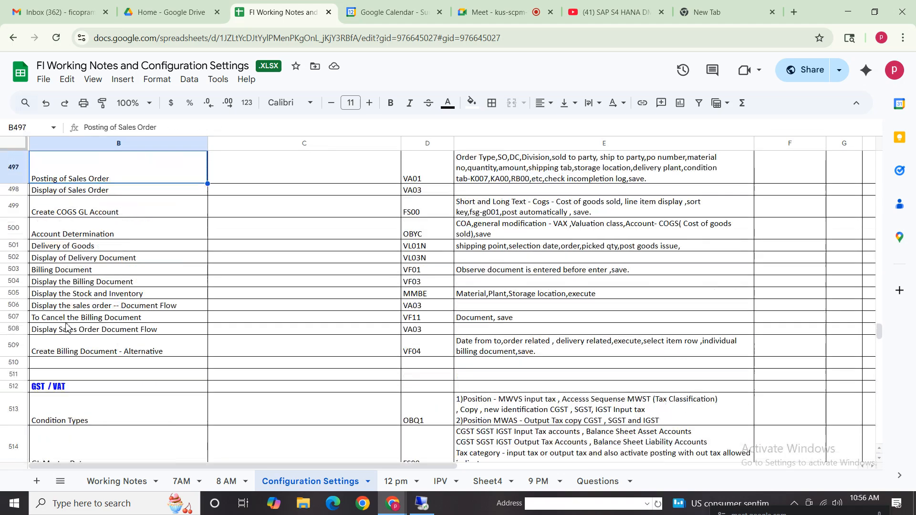
key(Up)
key(Up)
key(Up)
key(Up)
key(Up)
key(Up)
key(Up)
key(Up)
key(Up)
key(Up)
key(Up)
key(Up)
key(Up)
key(Up)
key(Up)
key(Up)
key(Up)
key(Up)
key(Up)
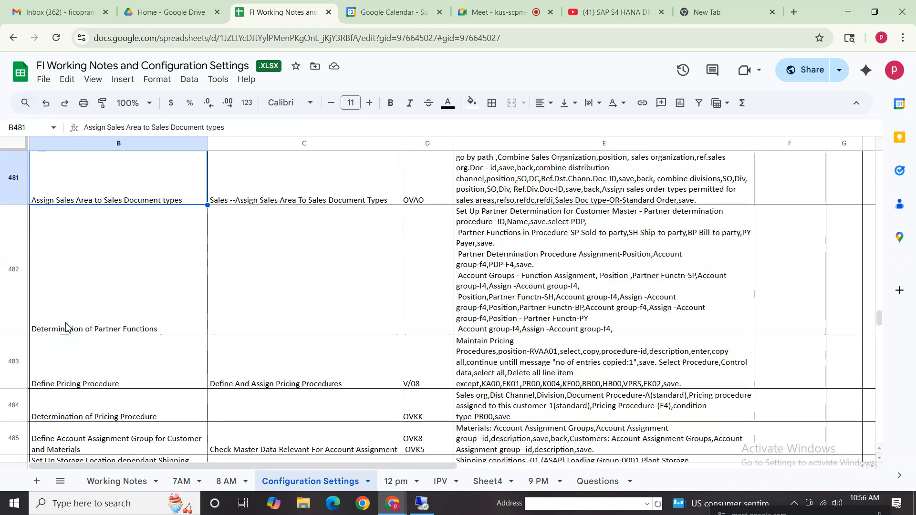
key(Up)
key(Up)
key(Up)
key(Up)
key(Up)
key(Up)
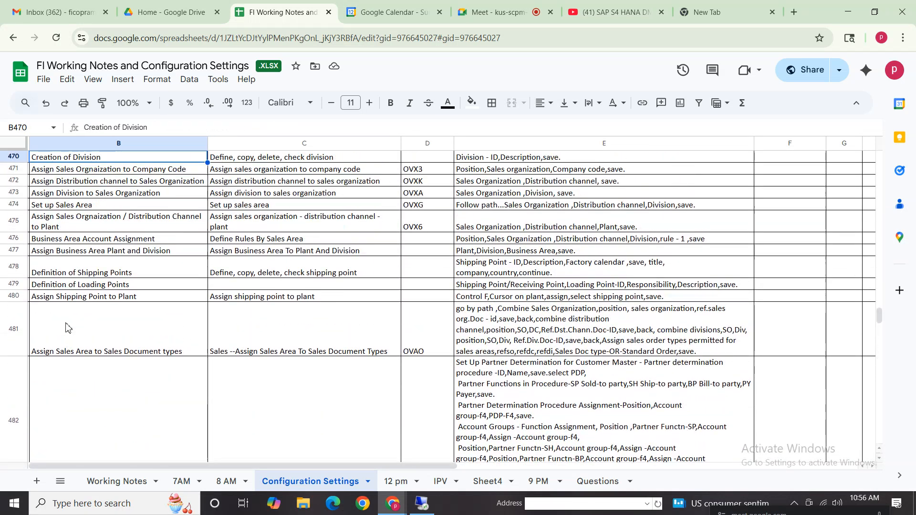
key(Up)
key(Up)
key(Up)
key(Up)
key(Up)
key(Up)
key(Up)
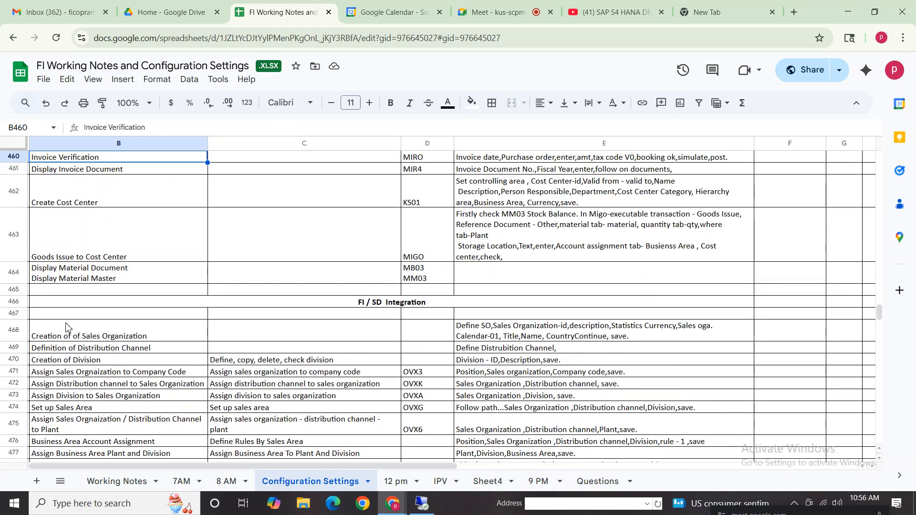
- Look back through the FI / MM Integration configuration entries, from Invoice Verification up to Define / Create Plant
key(Down)
key(Up)
key(Up)
key(Up)
key(Up)
key(Up)
key(Up)
key(Up)
key(Up)
key(Up)
key(Up)
key(Up)
key(Up)
key(Up)
key(Up)
key(Up)
key(Up)
key(Up)
key(Up)
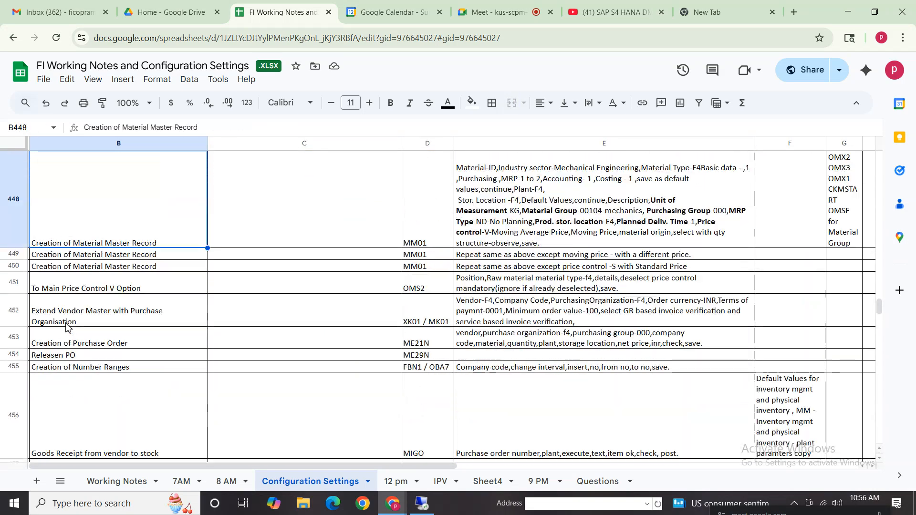
key(Up)
key(Up)
key(Up)
key(Up)
key(Up)
key(Up)
key(Up)
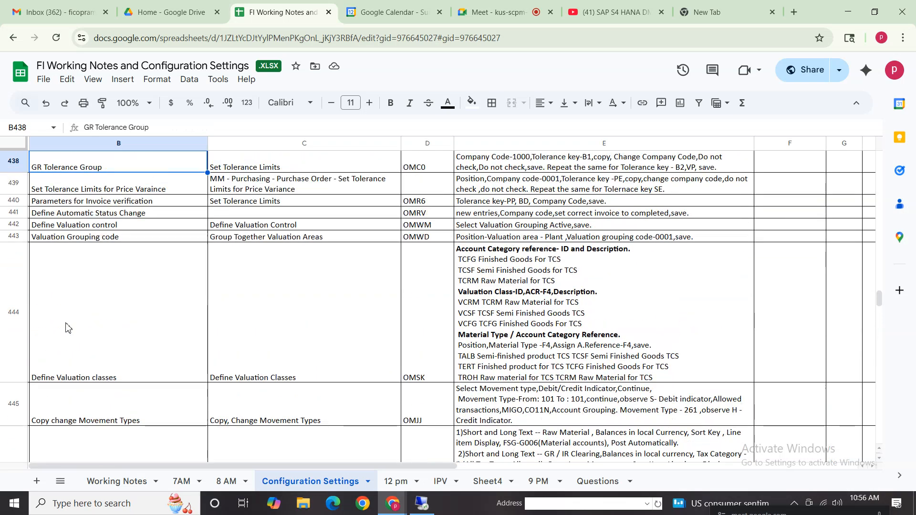
key(Up)
key(Up)
key(Up)
key(Up)
key(Up)
key(Up)
key(Up)
key(Up)
key(Up)
key(Up)
key(Up)
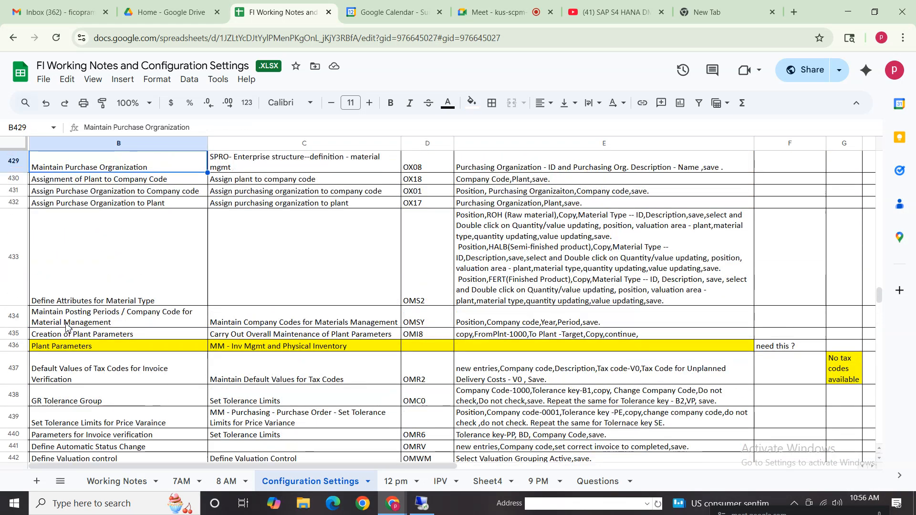
key(Up)
key(Up)
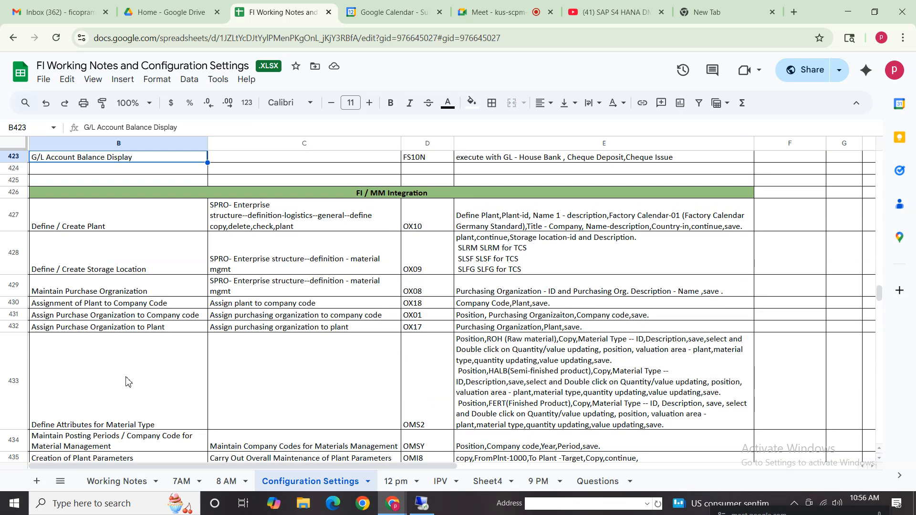
key(Down)
key(Down)
key(Down)
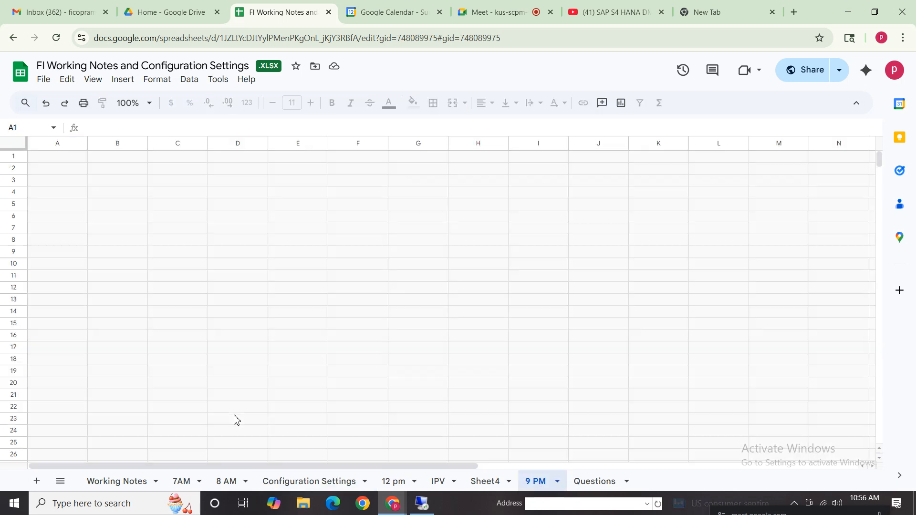
- Enter "Purchase requsition" in cell B213, in the empty area far below the existing notes on the 9 PM sheet
click(116, 446)
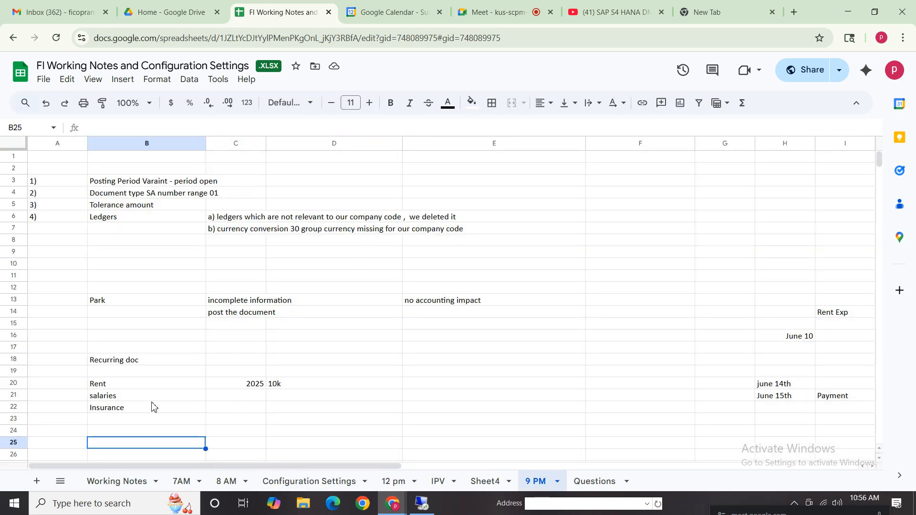
key(Page_Down)
key(Page_Down)
key(Page_Down)
key(Page_Down)
key(Page_Down)
key(Page_Down)
key(Page_Down)
key(Page_Down)
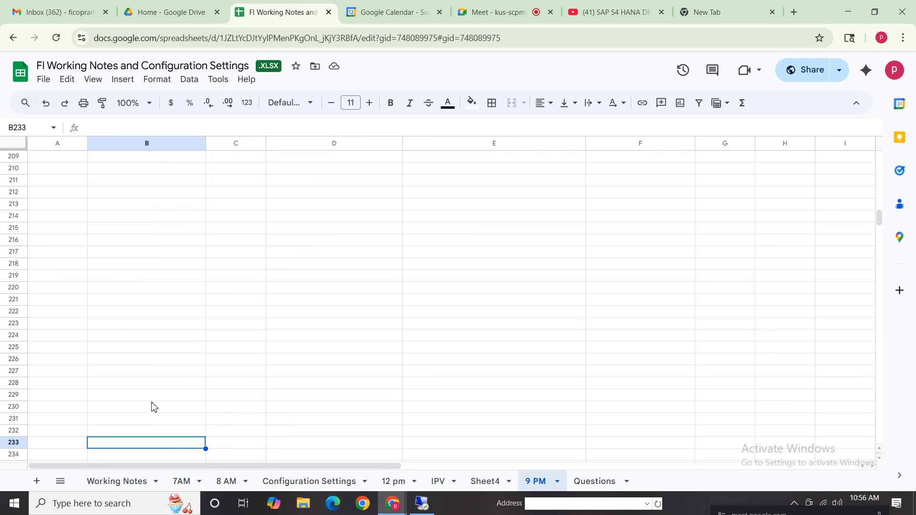
click(157, 182)
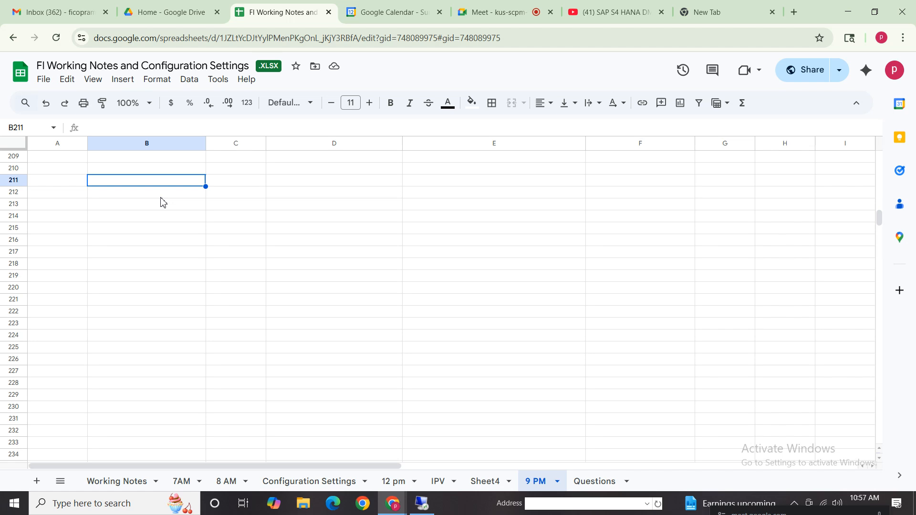
click(160, 207)
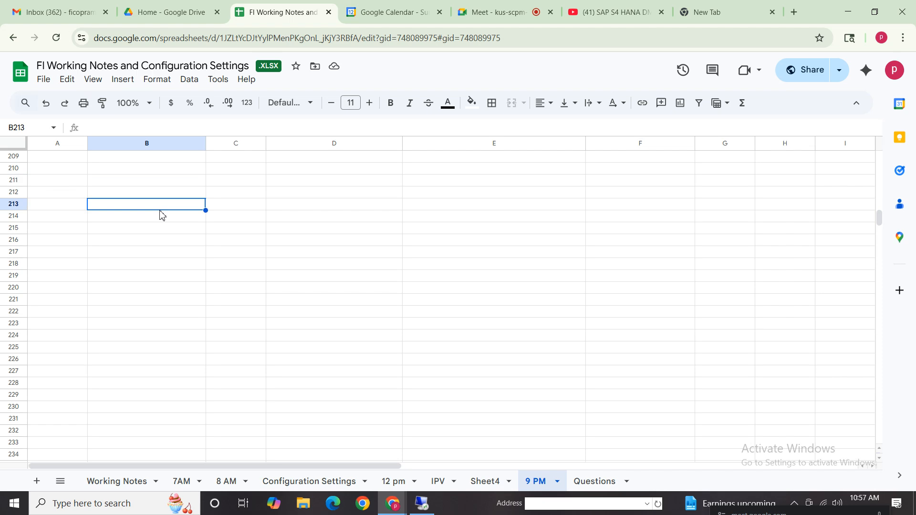
text(Purchase )
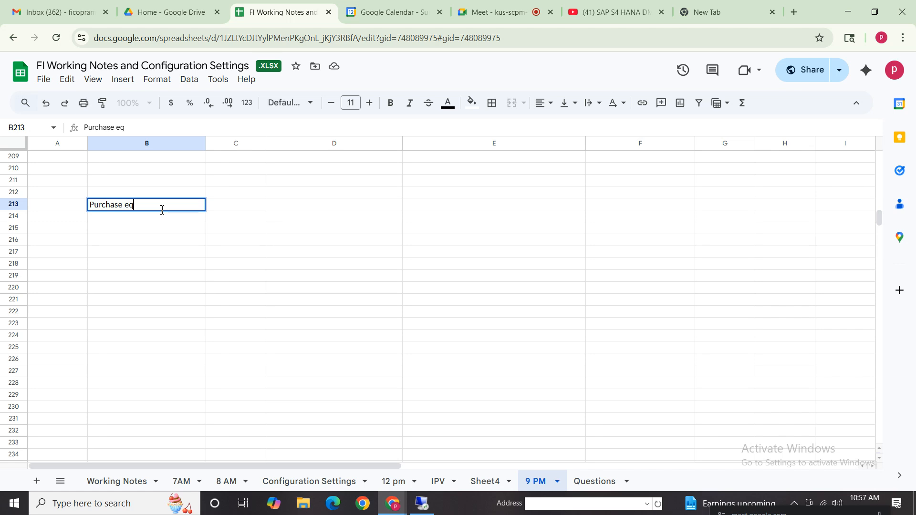
text(requsition)
- Add the note "no actng impact" beside the purchase requisition entry, in cell C213
click(263, 208)
text(m)
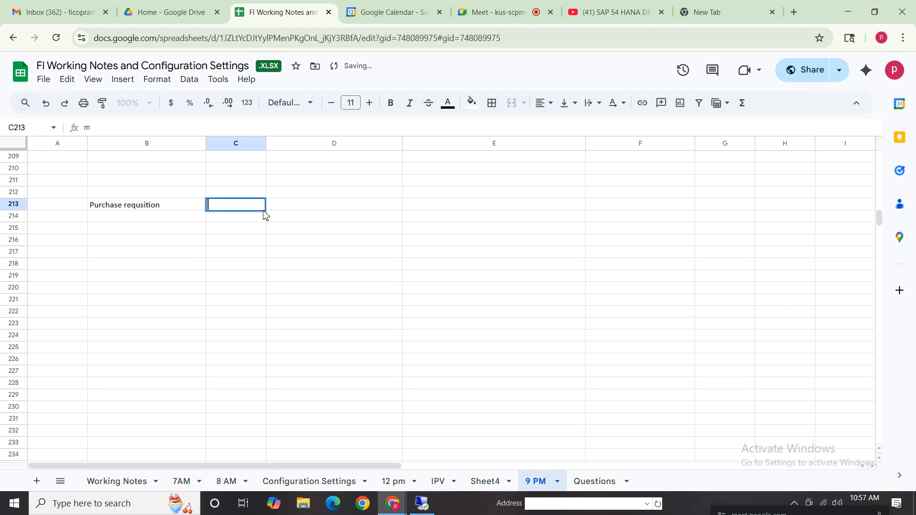
text(no act)
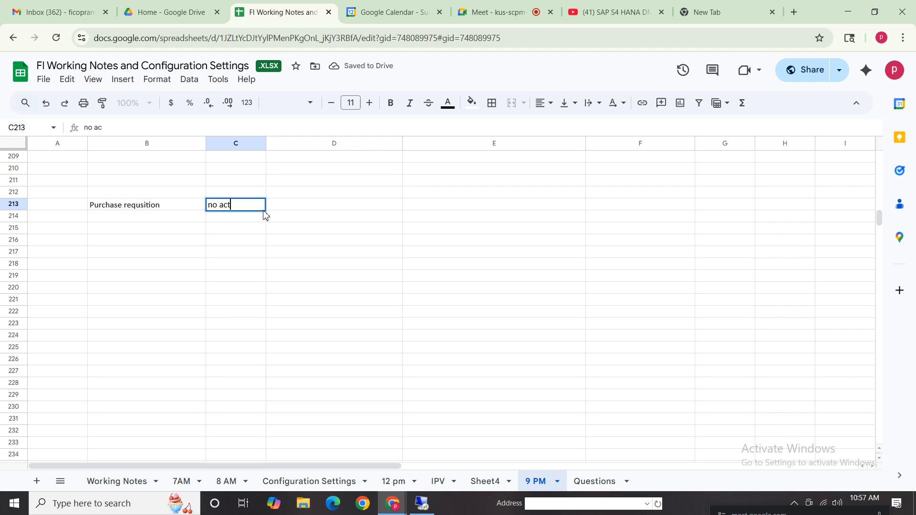
text(ng impact)
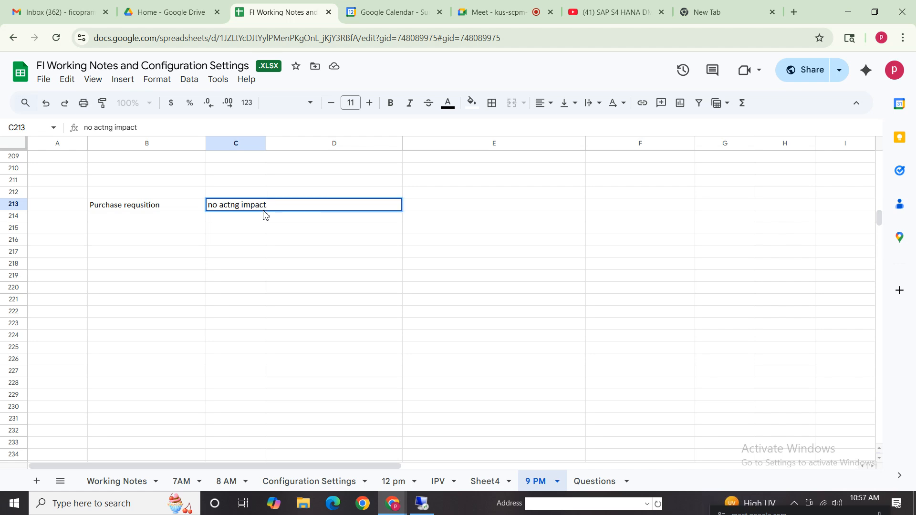
- Enter "po" in B214 with the note "no acctng impact" in C214
click(149, 227)
text(po)
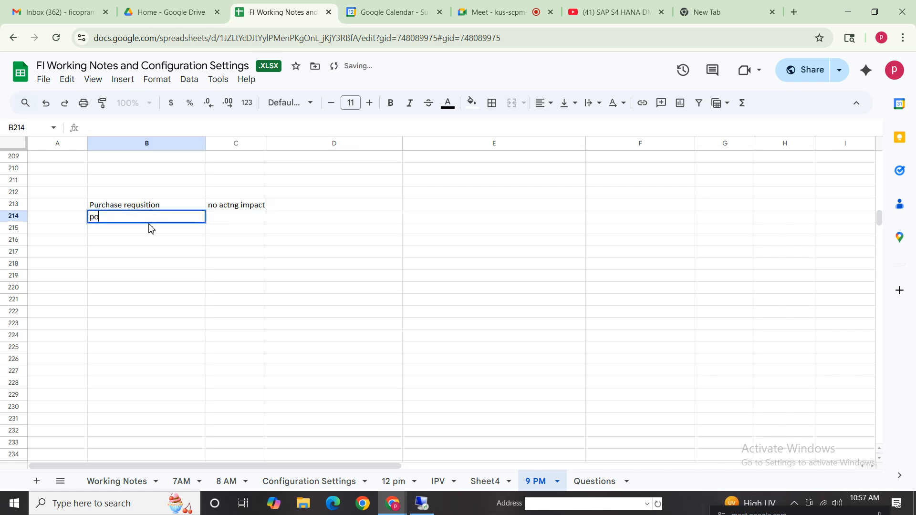
key(Tab)
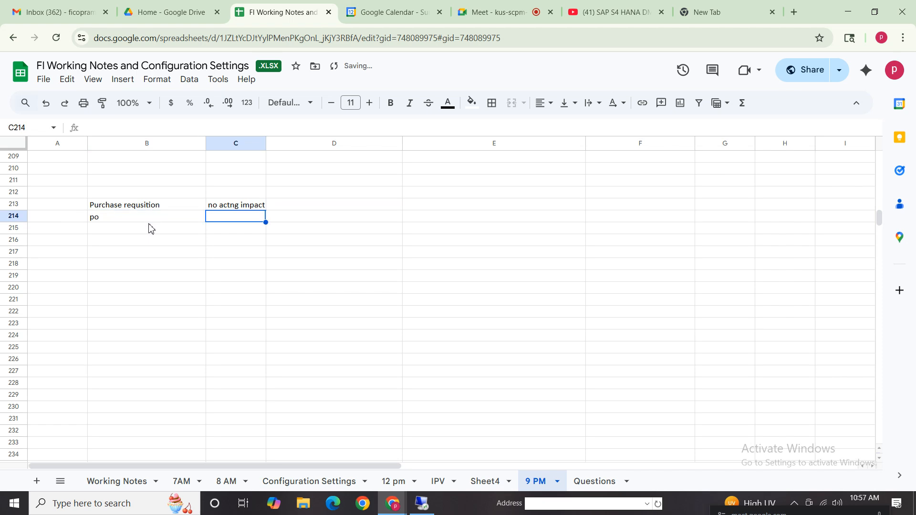
text(yes ac)
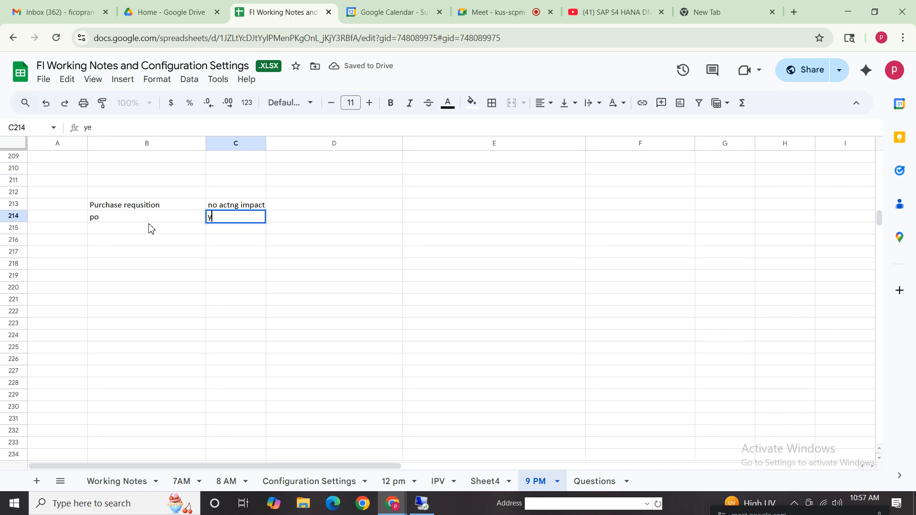
text(no acct)
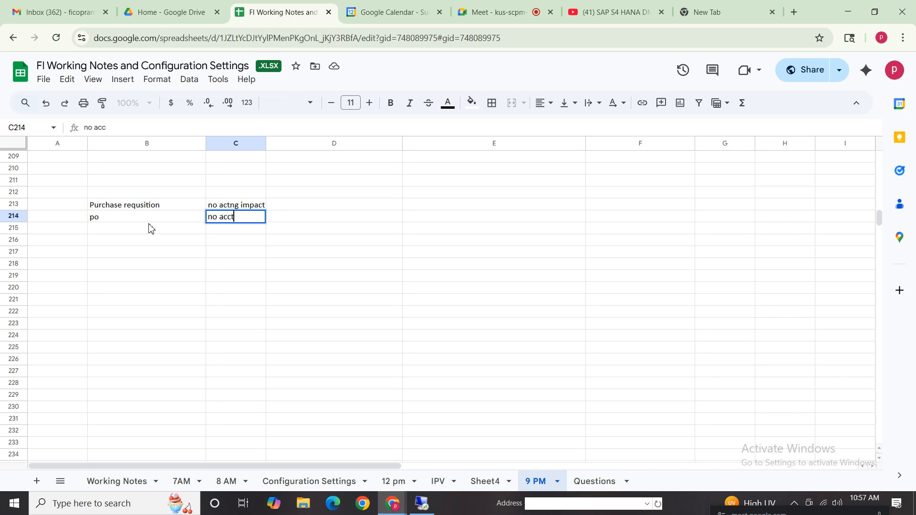
text(ng impact)
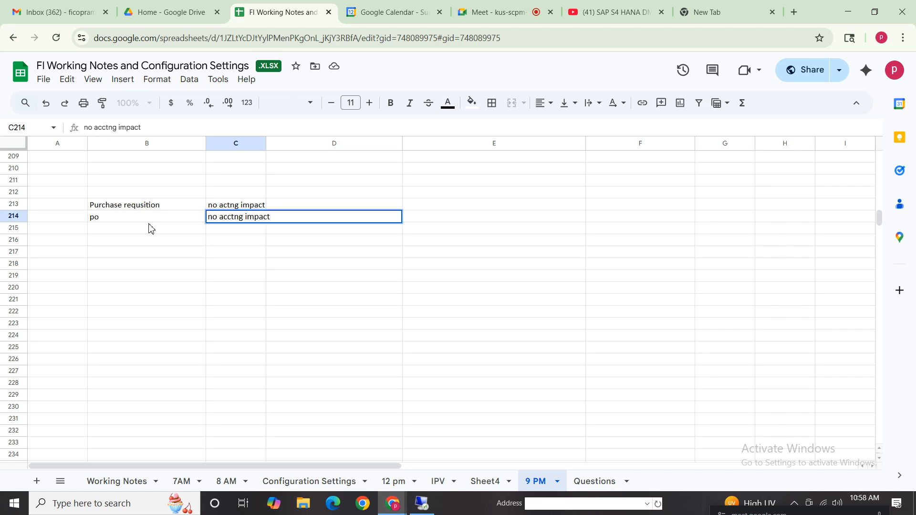
- Enter "gr" in B215 and its debit line "inventory dr" in C215
click(152, 230)
text(gr)
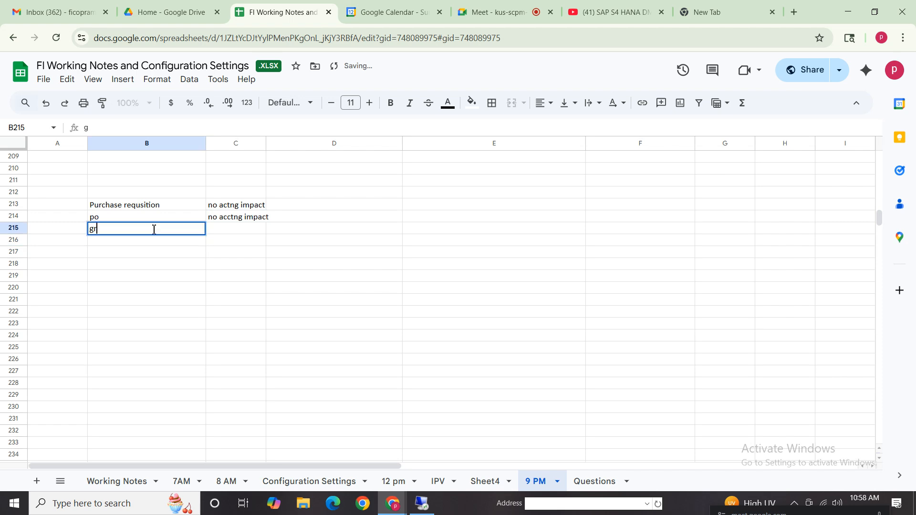
key(Tab)
text(yes)
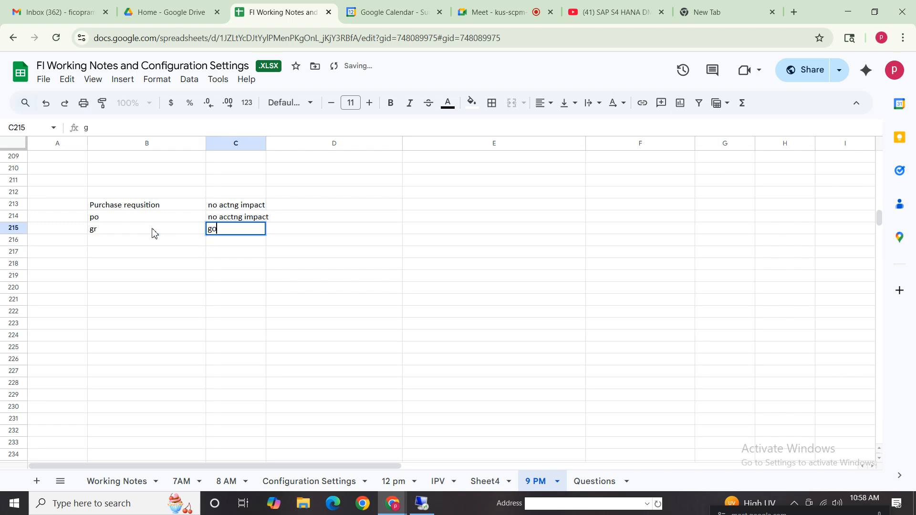
key(BackSpace)
key(BackSpace)
key(BackSpace)
text(inventory)
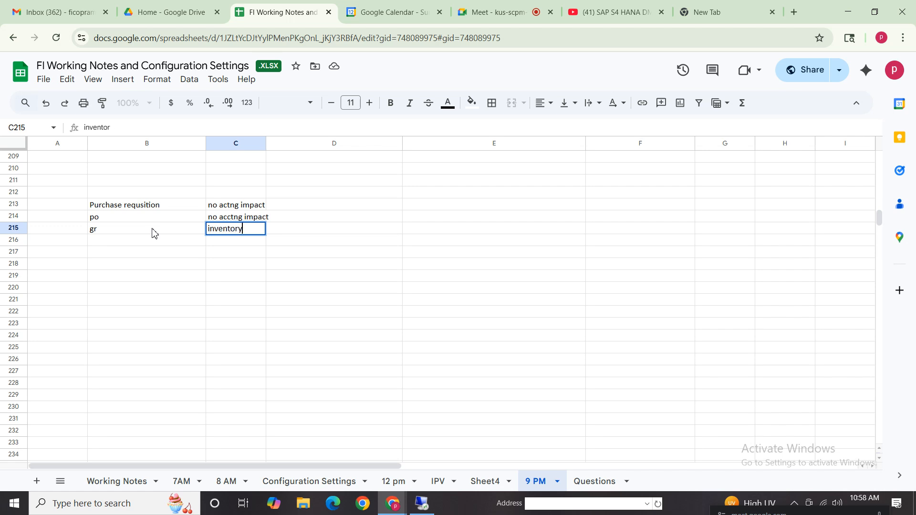
text( dr)
- Enter the credit line "gr/ir cr" in C216 and mark it "open item" in D216
click(242, 239)
text(gr)
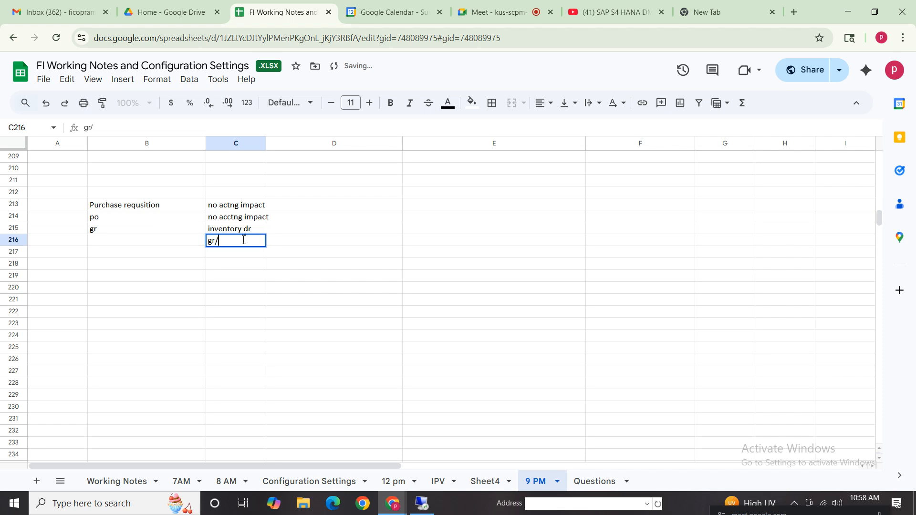
text(/ir c)
key(BackSpace)
key(BackSpace)
text(cr)
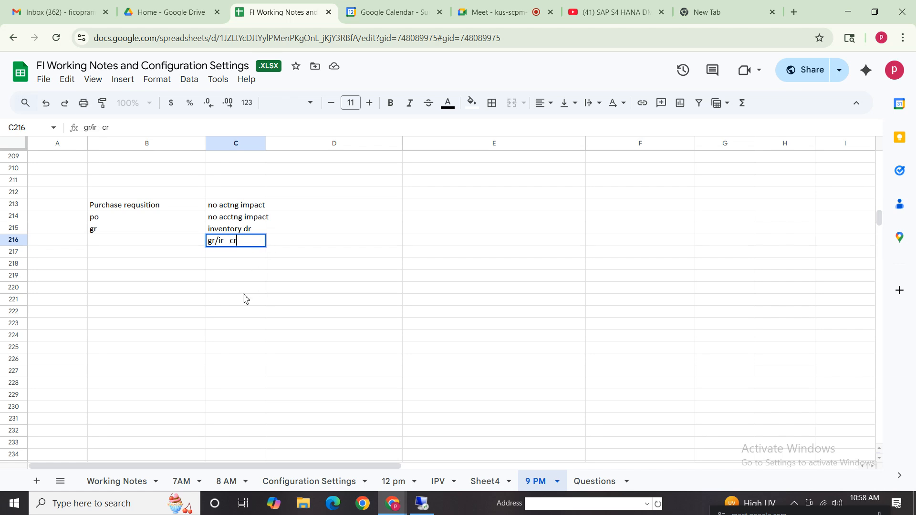
click(243, 289)
click(212, 243)
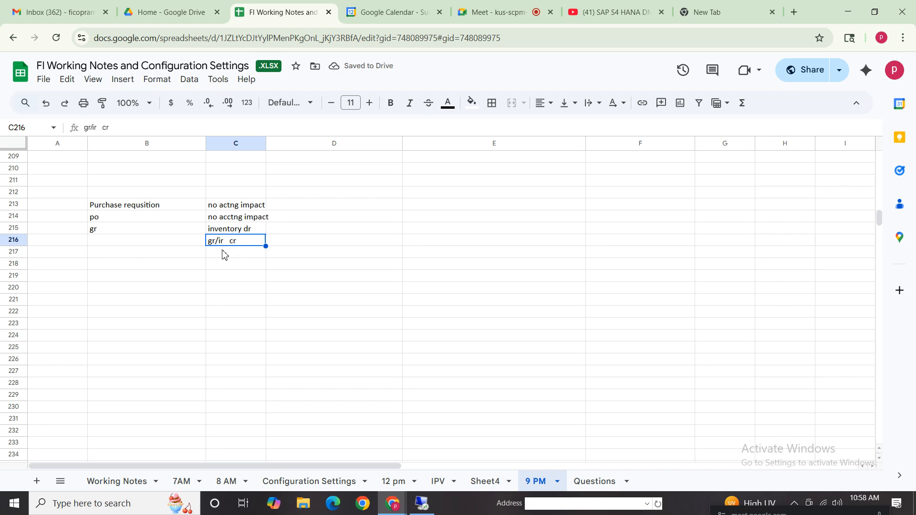
click(343, 242)
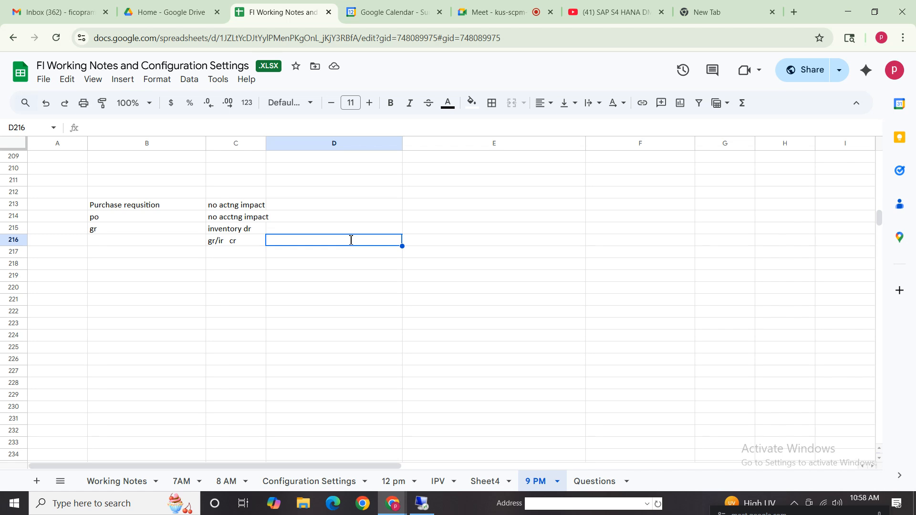
text(open item)
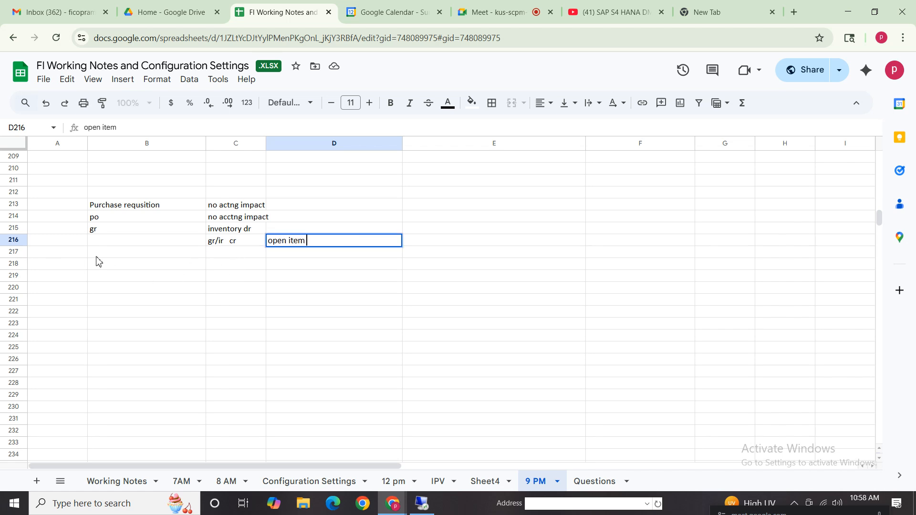
- Enter "ir" in B217 and its debit line "gr/ir dr" in C217
click(114, 253)
text(in)
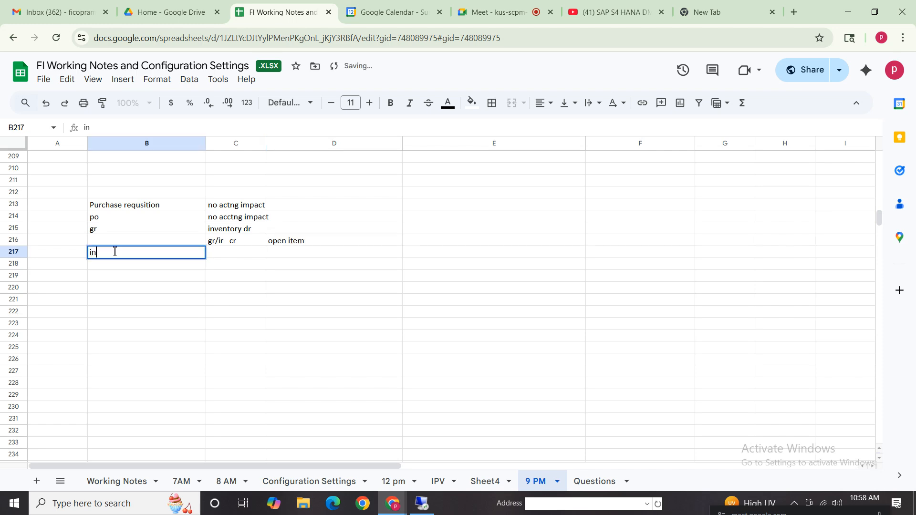
text(r)
key(BackSpace)
key(BackSpace)
click(244, 255)
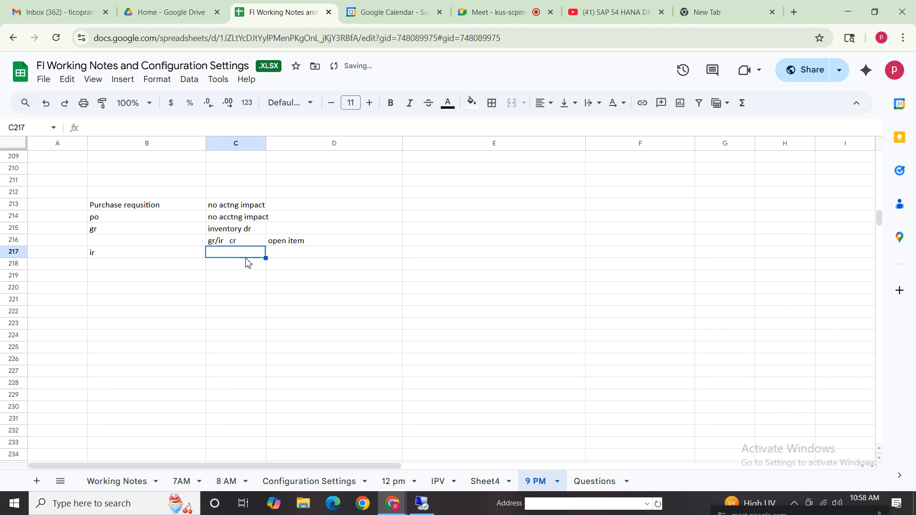
text(gri/ir/)
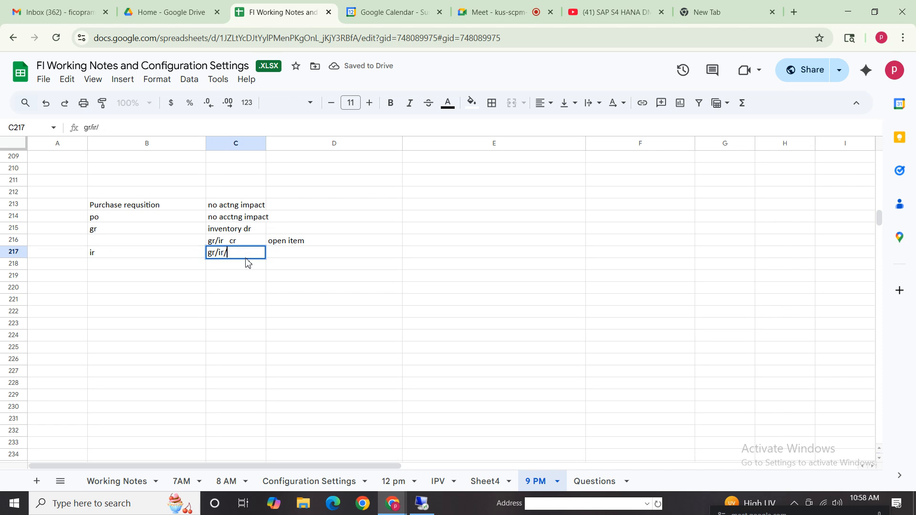
key(BackSpace)
text(dr)
key(Return)
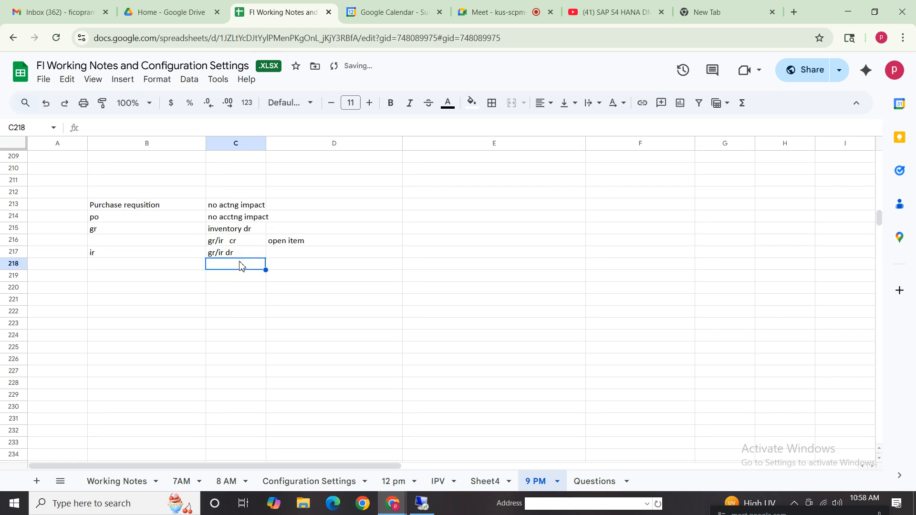
- Enter the credit line "vendor cr" in C218 and mark the gr/ir debit "cleared" in D217
text(vendor )
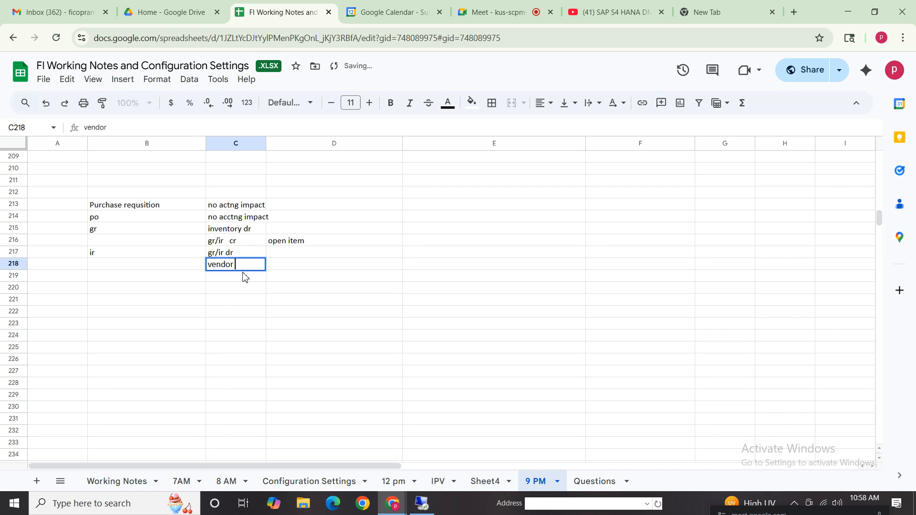
text(cr)
key(Tab)
click(292, 245)
click(283, 255)
text(cleared)
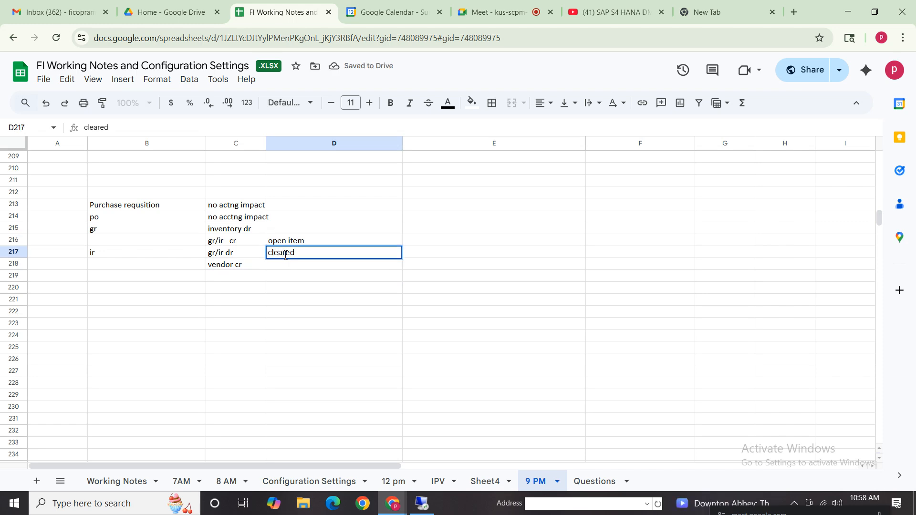
click(251, 315)
- Review the gr and ir entries in rows 215 to 217, comparing their gr/ir debit and credit lines
click(127, 254)
click(119, 233)
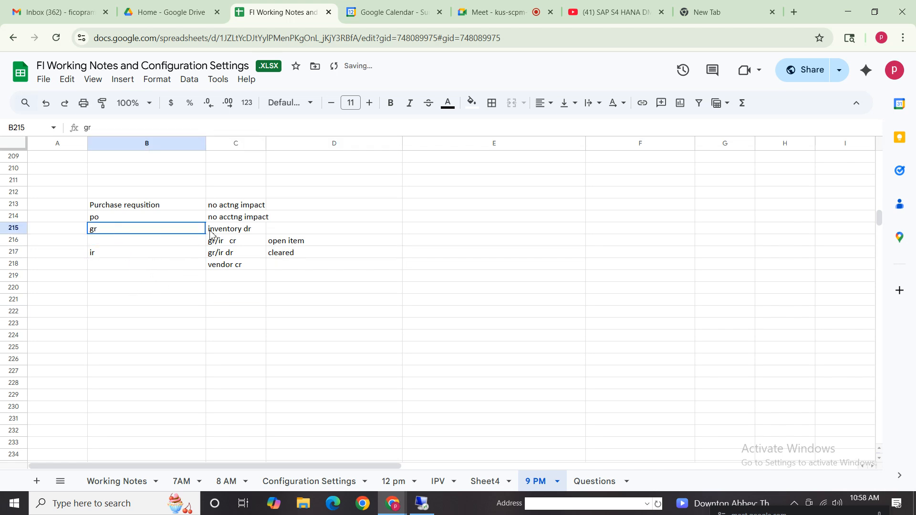
shift+click(241, 242)
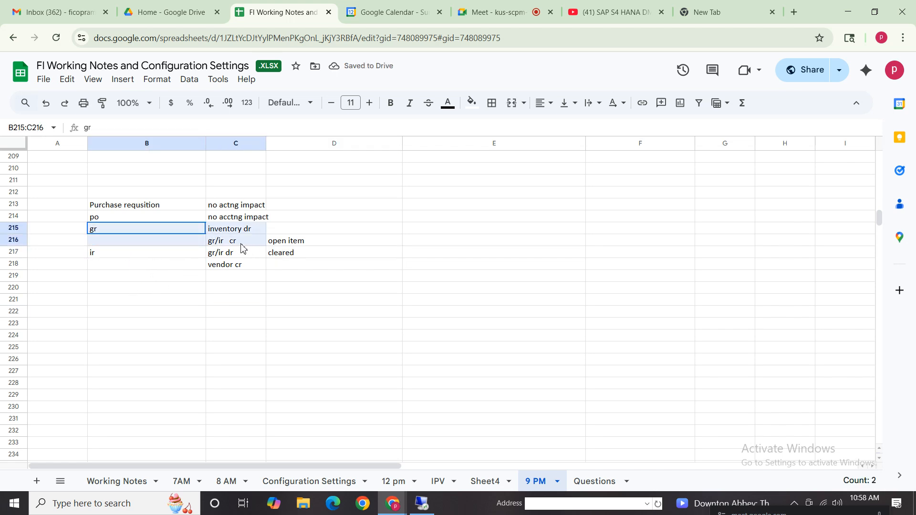
click(300, 244)
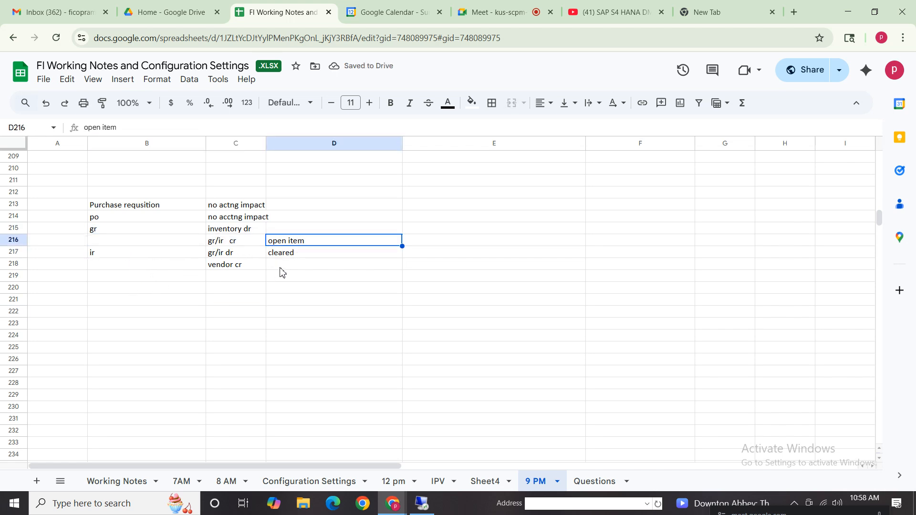
click(225, 244)
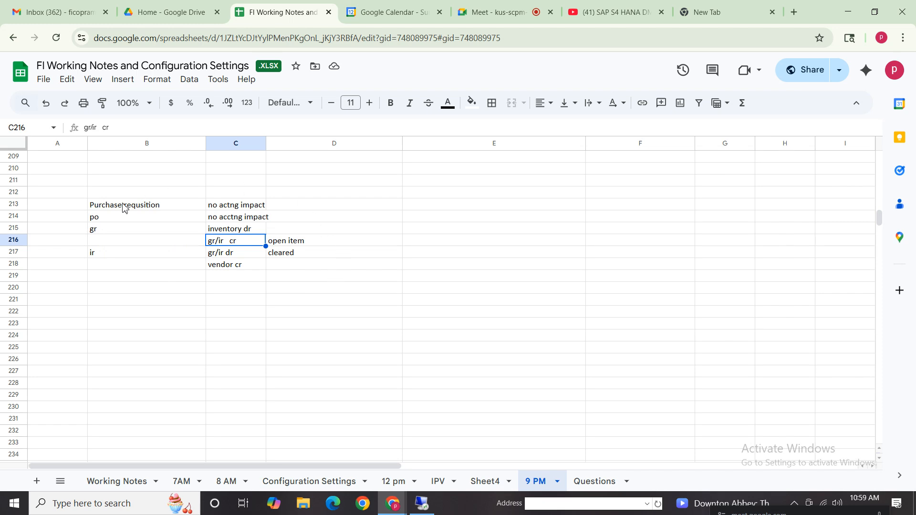
click(108, 230)
click(225, 233)
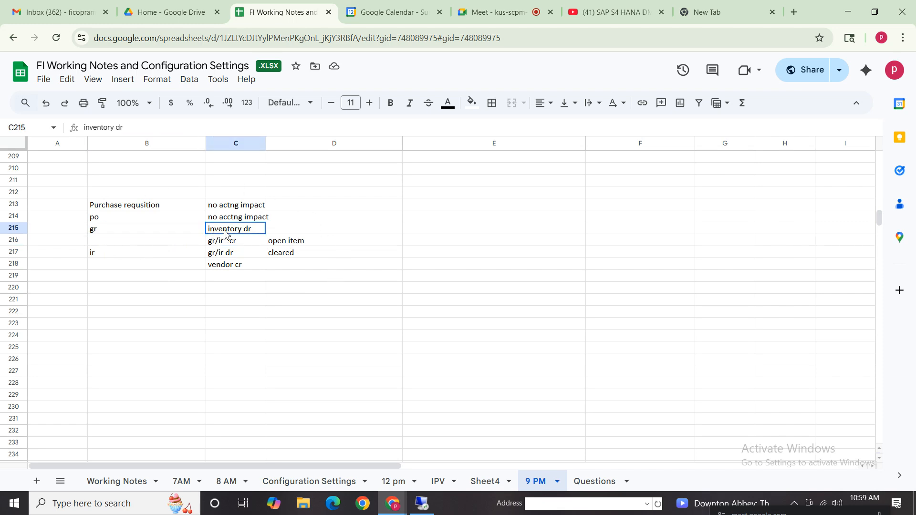
drag(224, 232, 228, 253)
click(215, 253)
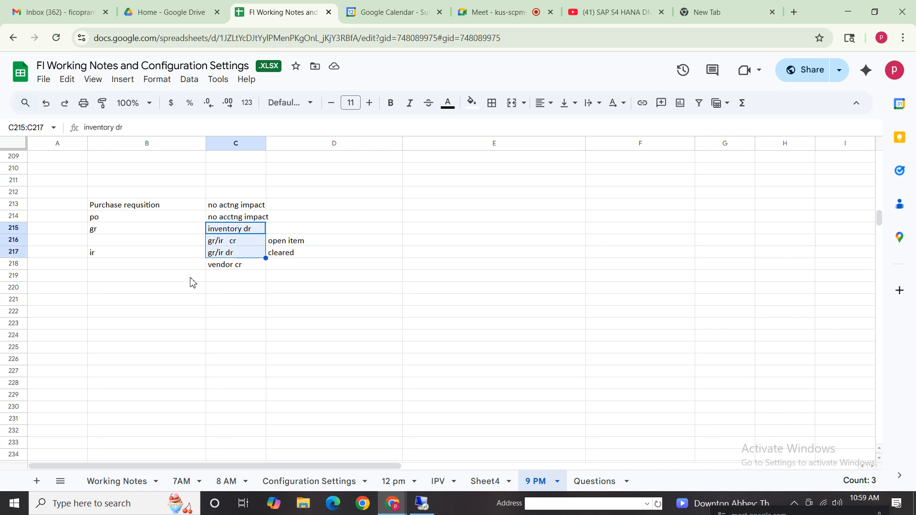
click(107, 230)
click(102, 255)
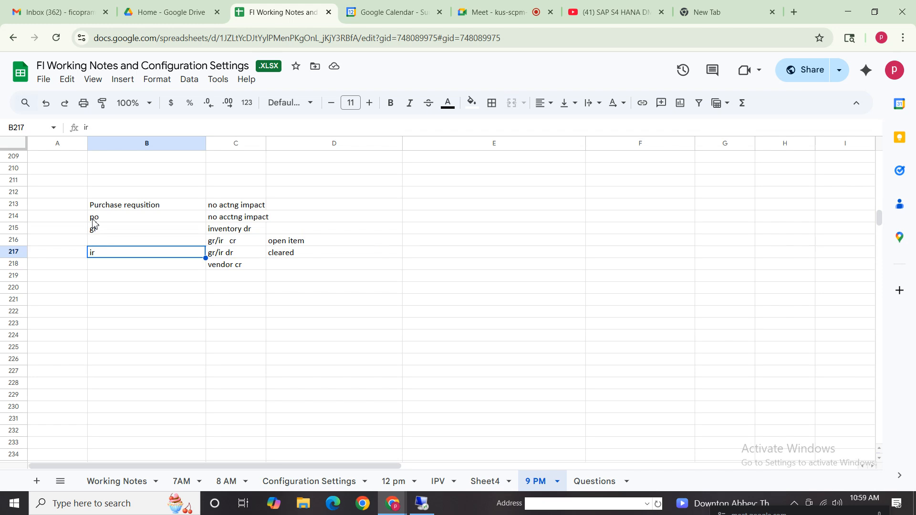
click(213, 233)
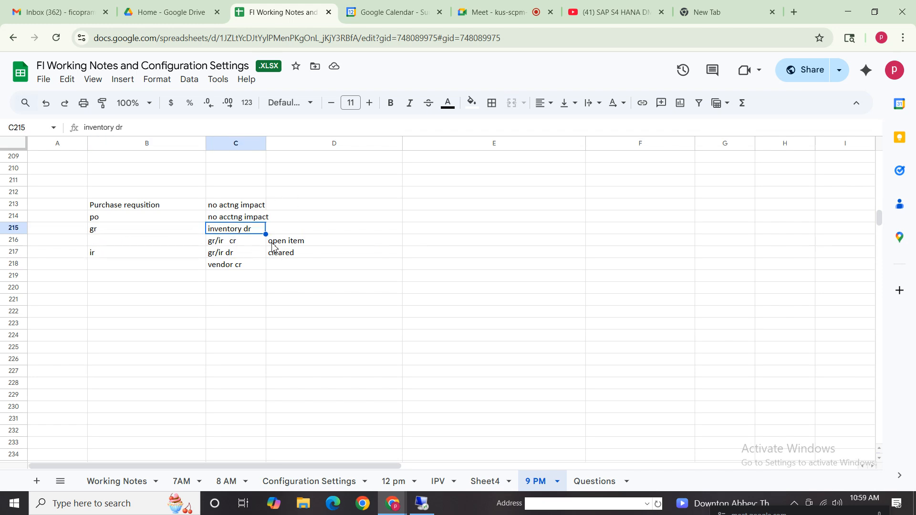
- Add the note "assign gl accounts for invenory settings" in E215, in the row of the inventory debit
click(427, 229)
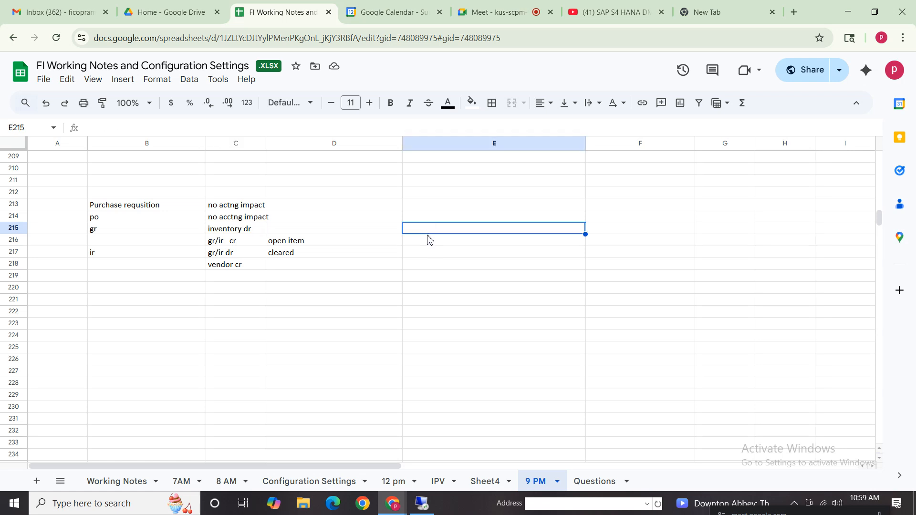
text(ass)
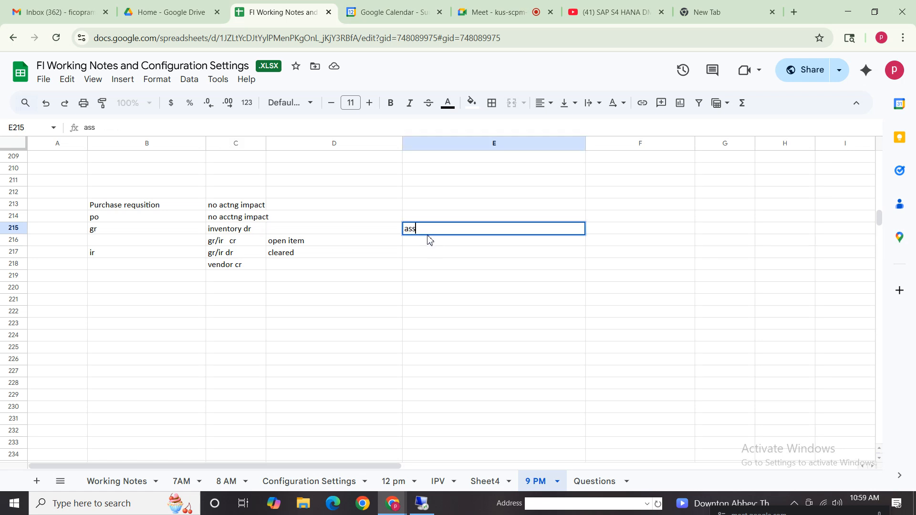
text(ign gl accounts for inven)
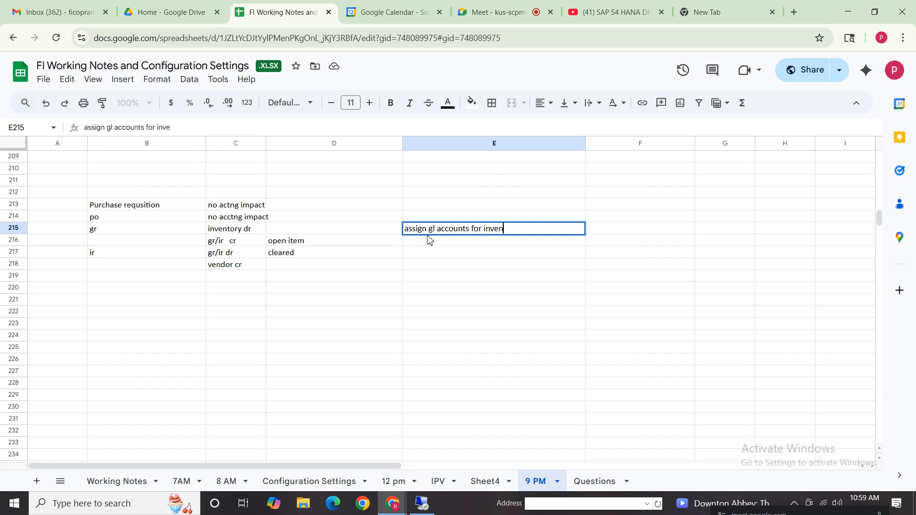
text(ory settings)
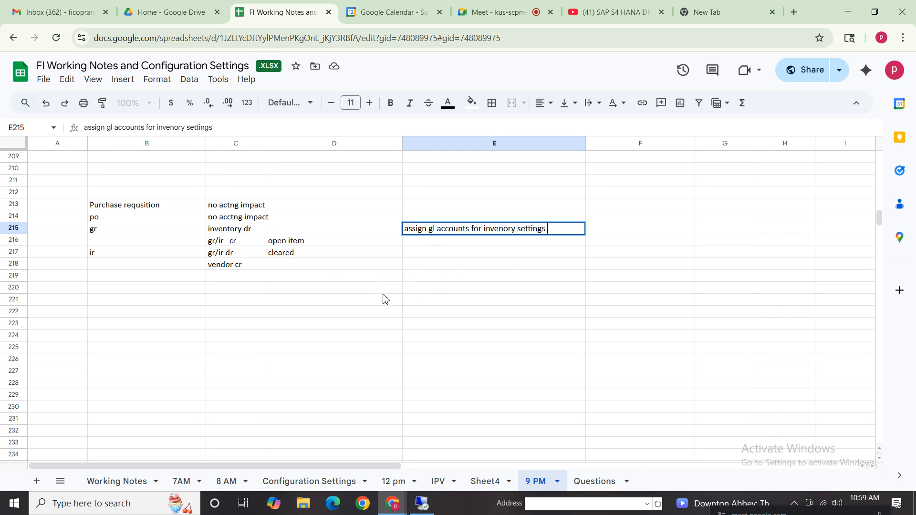
- Enter the heading "gl accounts will determine basd on" in B222
click(163, 315)
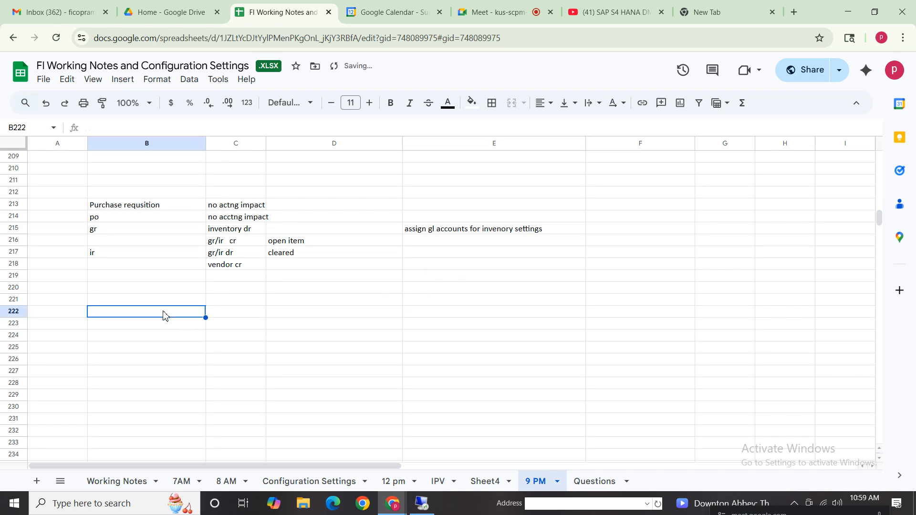
text(gl accou)
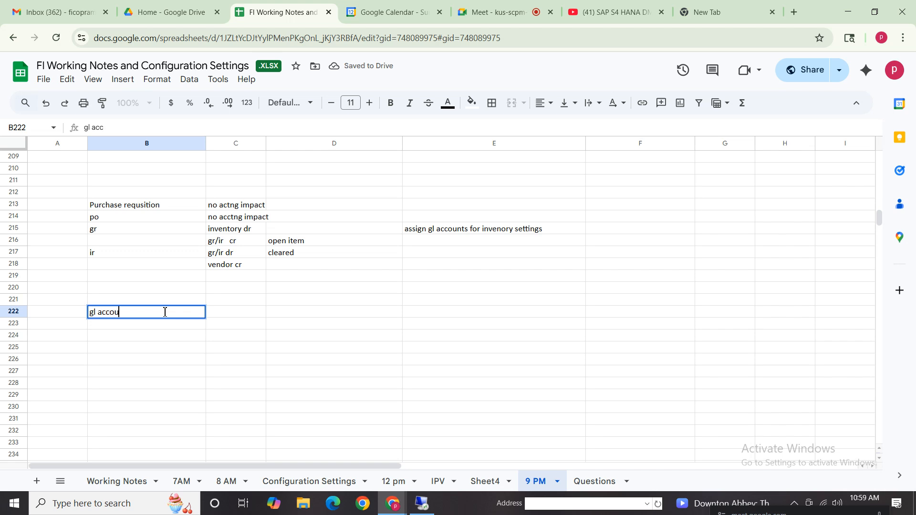
text(nts will determine basd on )
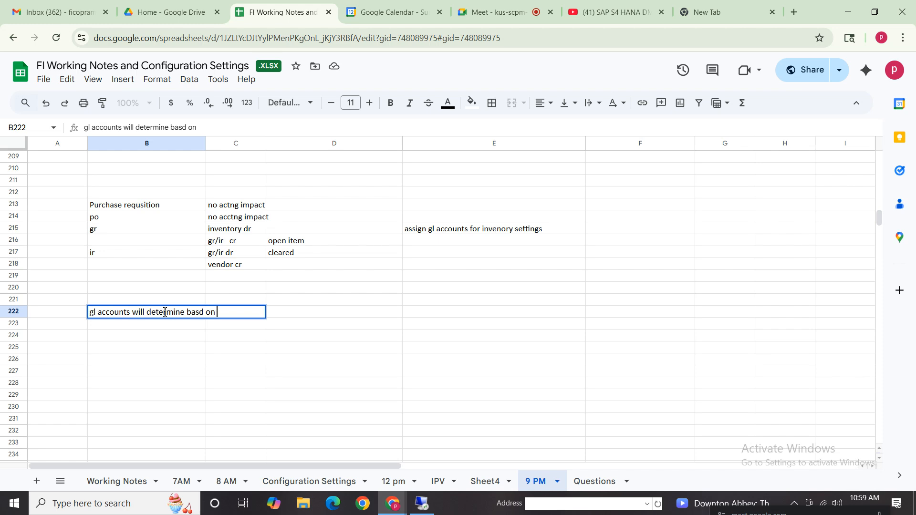
text(Transaction)
key(BackSpace)
key(BackSpace)
key(BackSpace)
key(BackSpace)
key(BackSpace)
key(BackSpace)
key(BackSpace)
click(112, 363)
- Start a numbered list with "1)" in A224 and "Transaction key" in B224
click(86, 339)
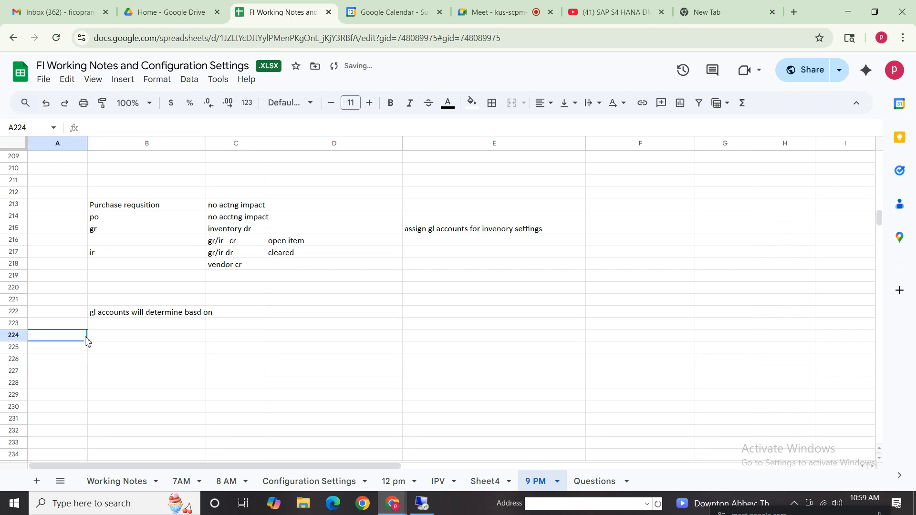
text(1))
key(Tab)
text(T)
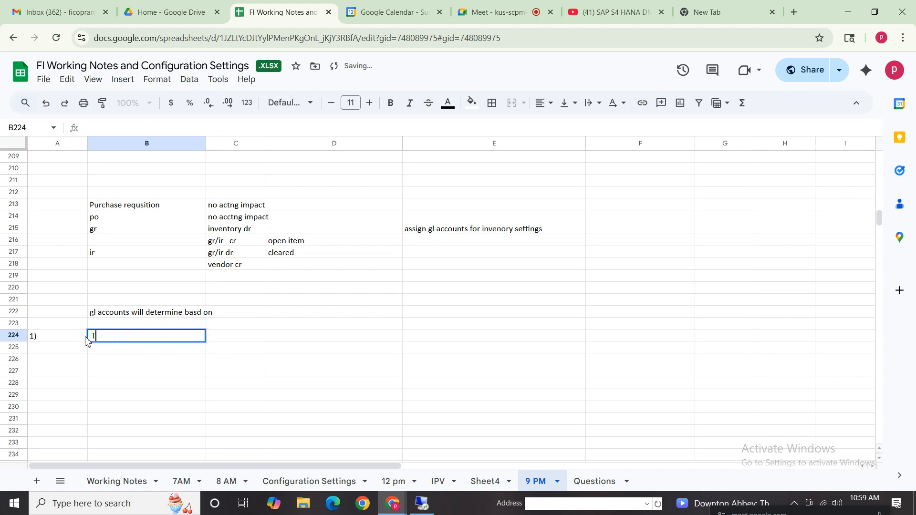
text(ransaction ke)
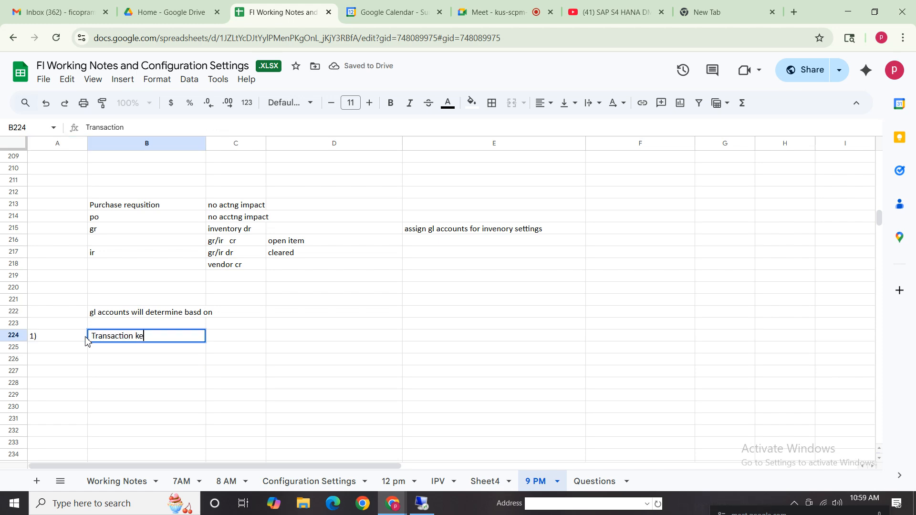
text(y)
- Enter the transaction keys "BSX - invenotry , WRX for GR IR" in C224
click(253, 343)
text(BSX)
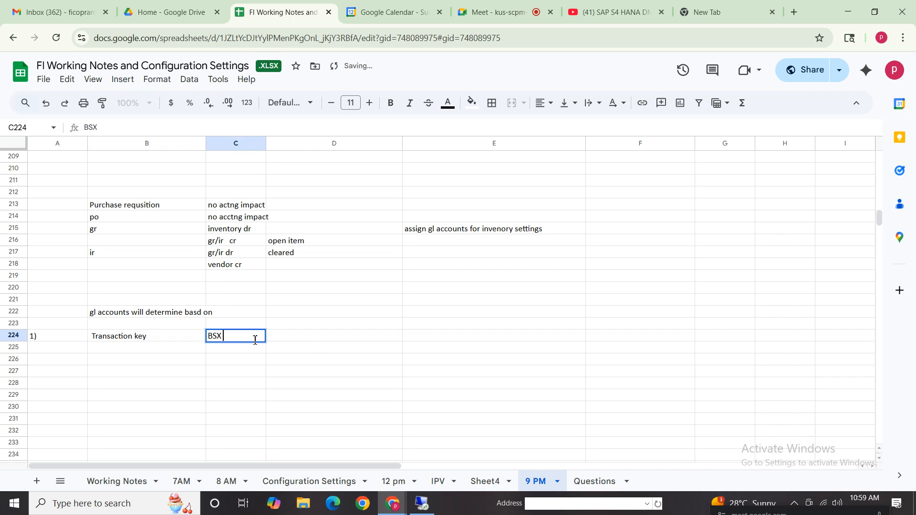
text( - , WRX)
click(224, 338)
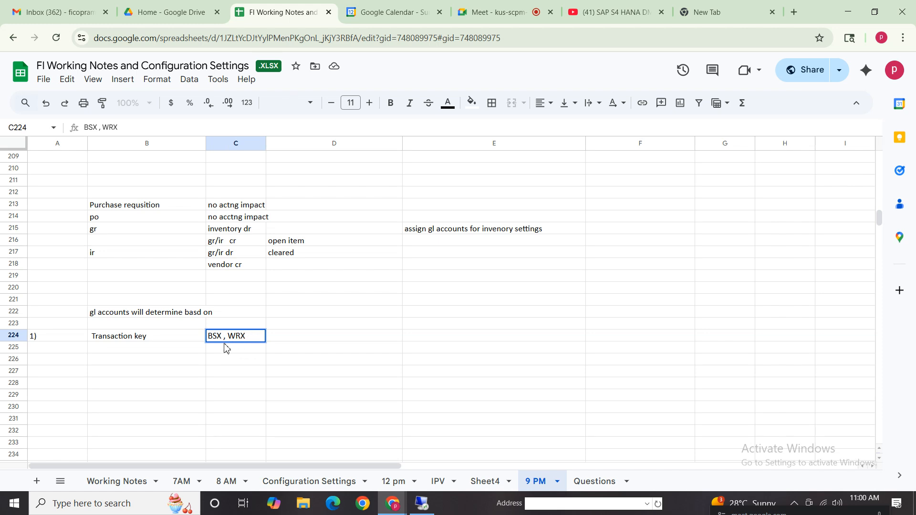
text(- invenotry)
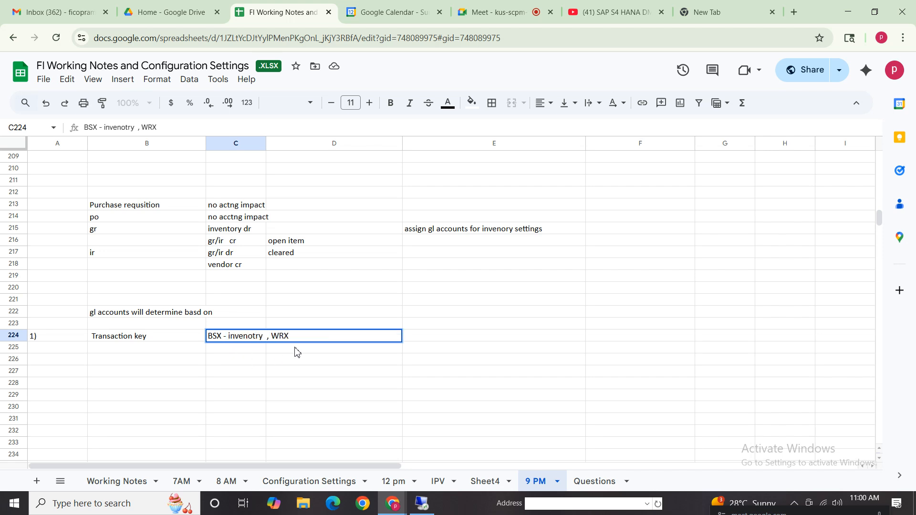
click(316, 341)
text(for GR IR)
- Add the second list item with "2)" in A225 and "Valuation class" in B225
click(53, 352)
text(2)
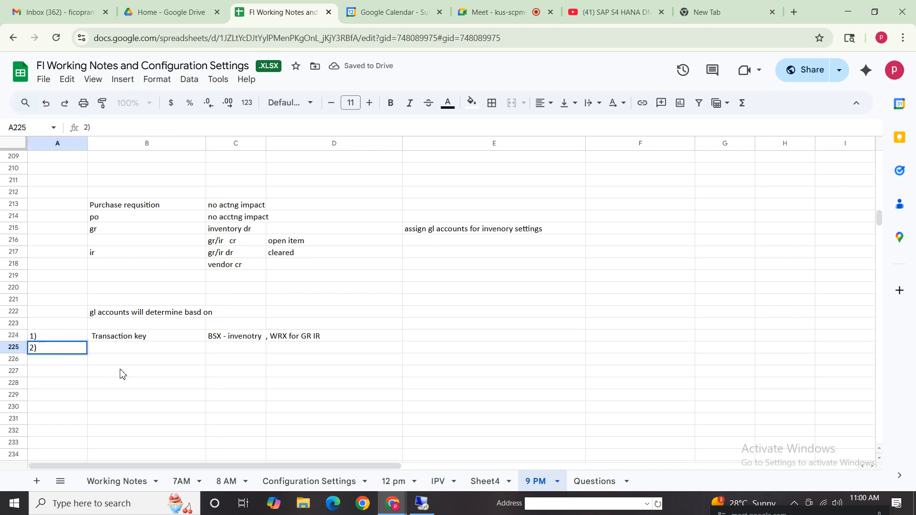
click(154, 352)
text(V)
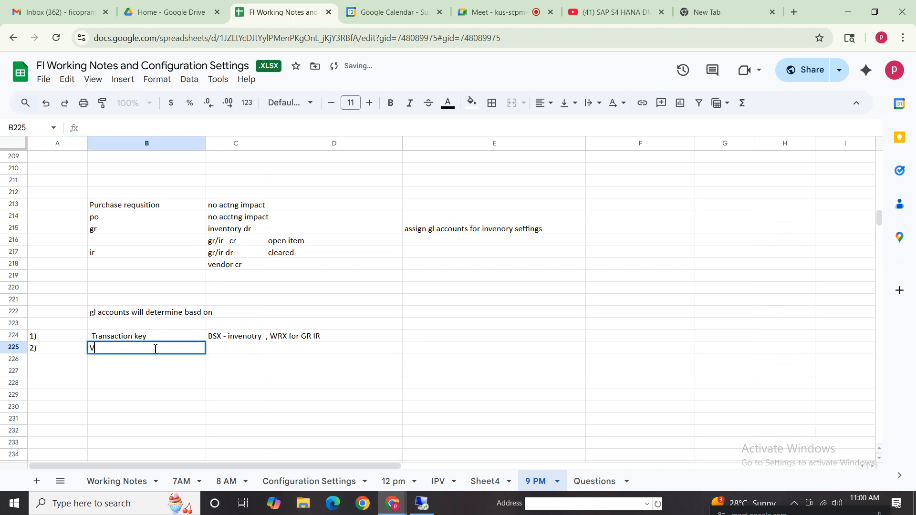
text(aluation cl)
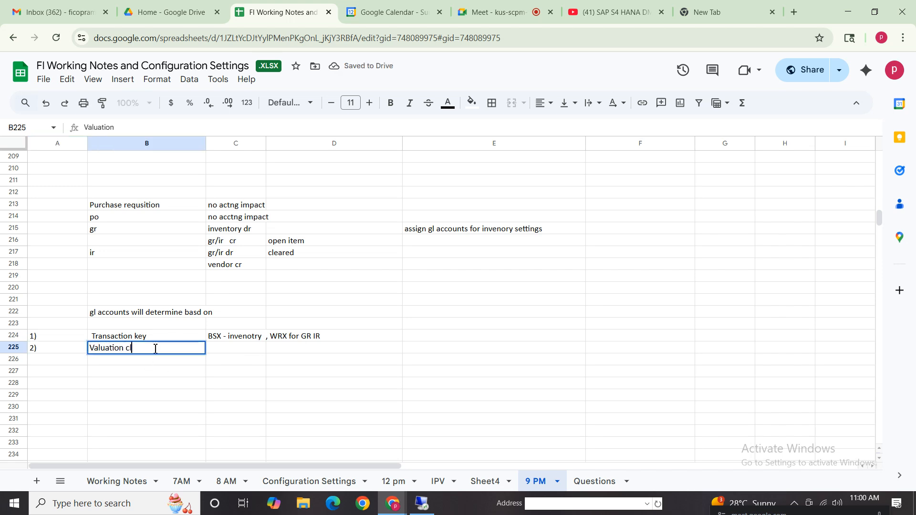
text(ass)
click(157, 371)
- Enter "material types - raw materails , semi finished goods , finsihed goods" in B226 beneath the valuation class item
click(157, 360)
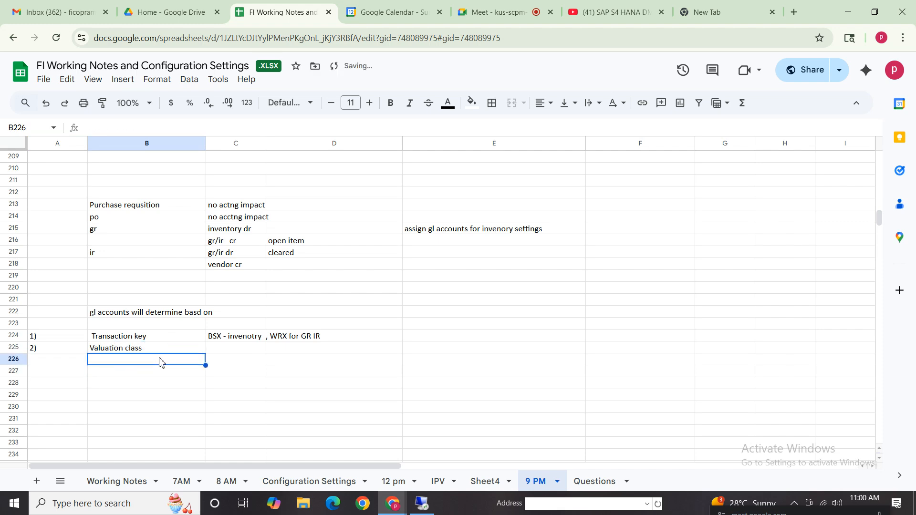
text(material types -)
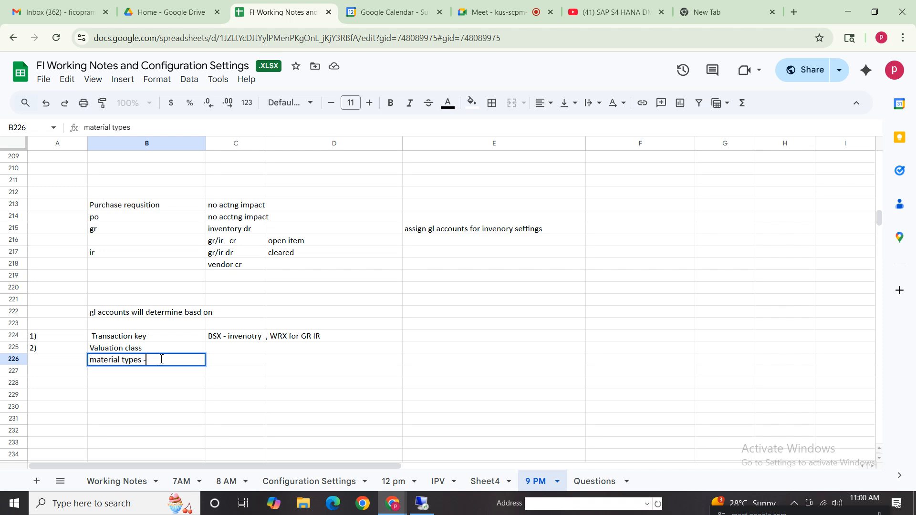
text(erails , sem)
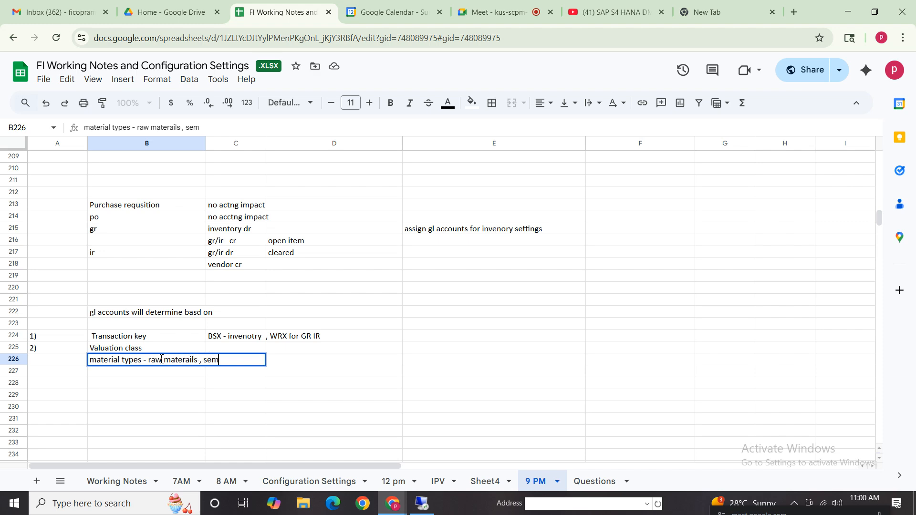
text(i finished goods , )
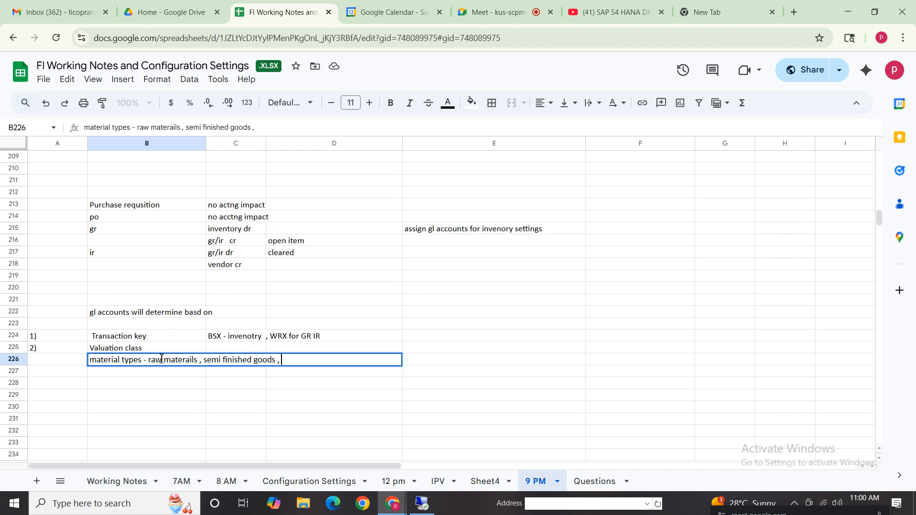
text(finsihed goods)
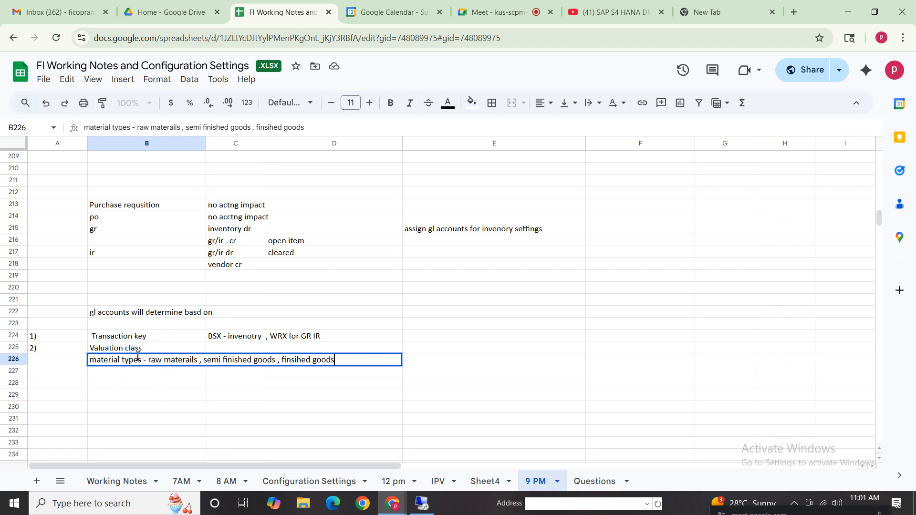
drag(149, 360, 327, 361)
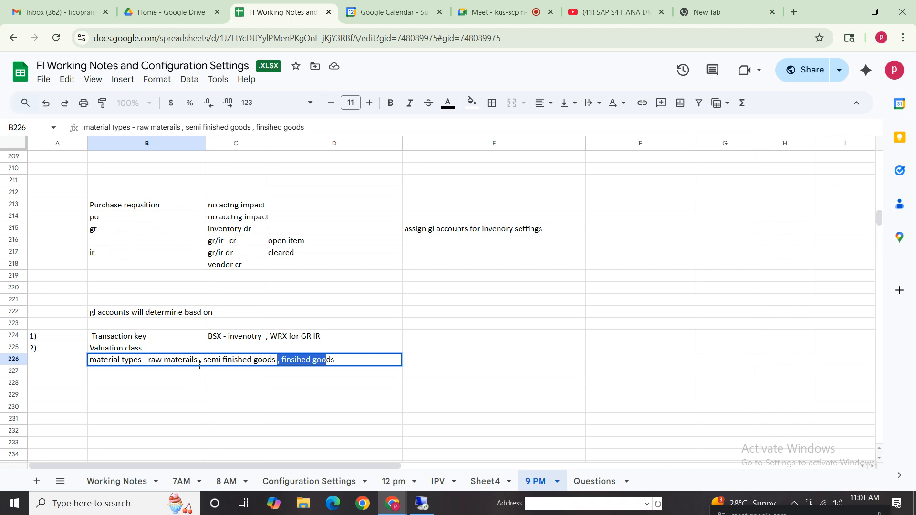
drag(201, 361, 146, 363)
click(169, 362)
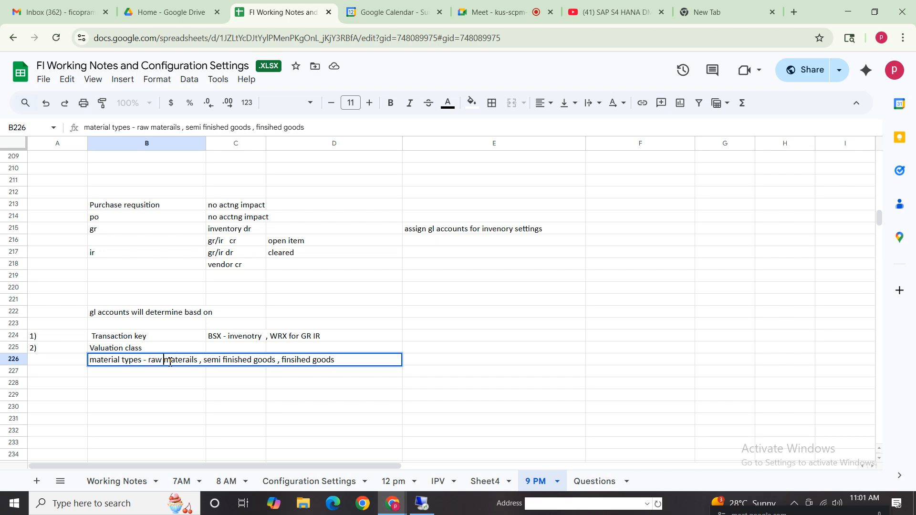
click(141, 337)
click(286, 338)
click(217, 339)
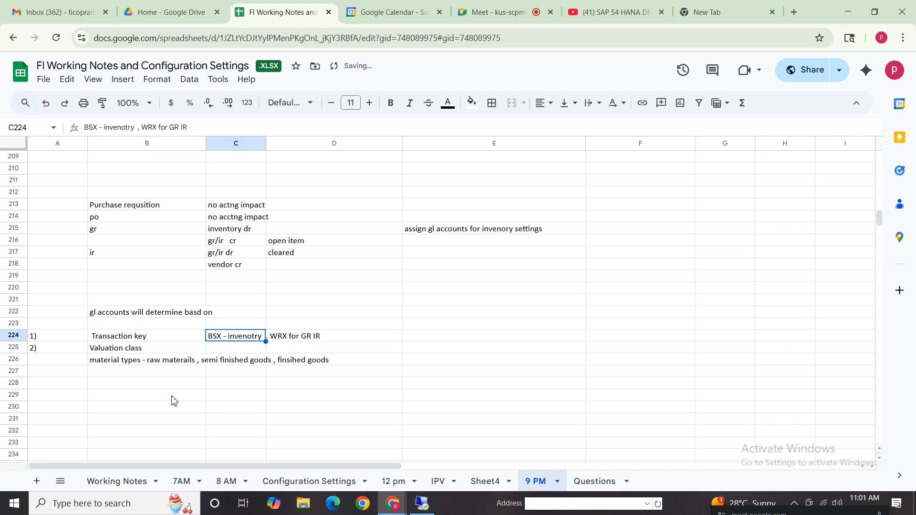
- Extend the valuation class note in B225 to read "Valuation class is assigned in transaction key but also in material master"
click(142, 349)
double_click(165, 349)
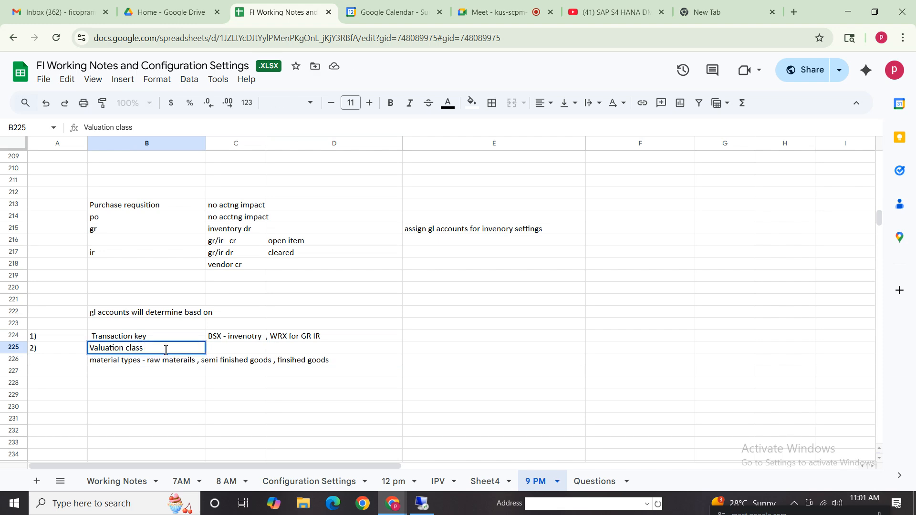
text(is assigned in transa)
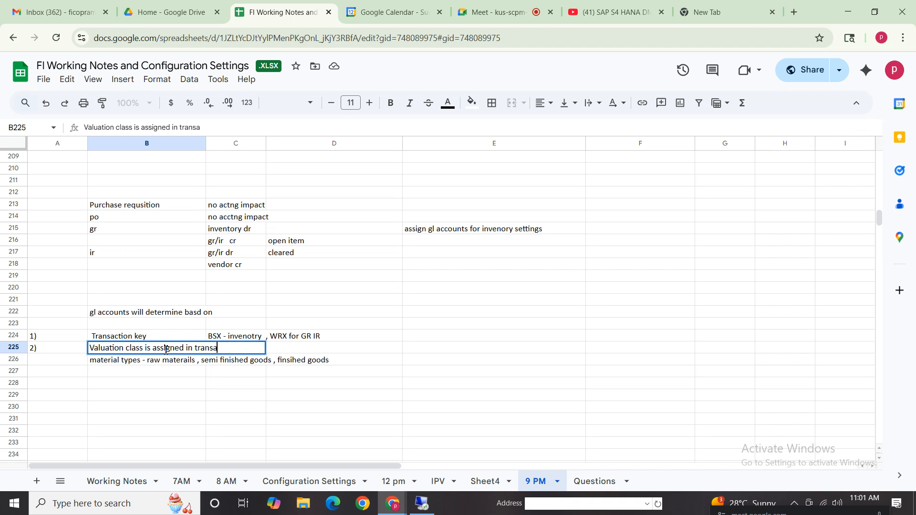
text(ction ckey but also in)
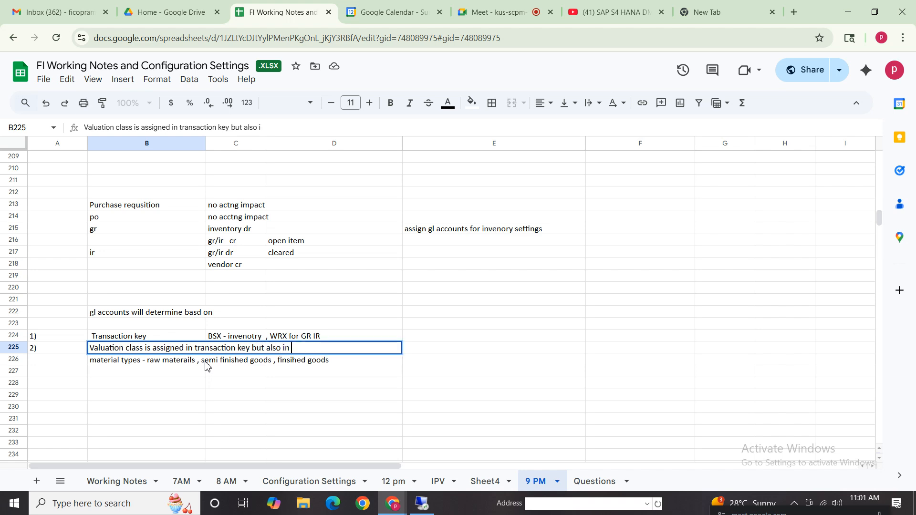
text( material master)
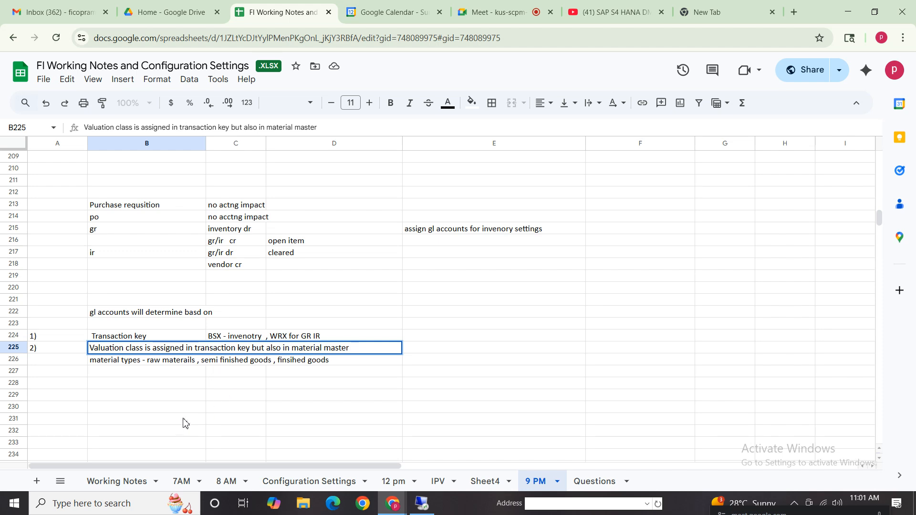
click(138, 399)
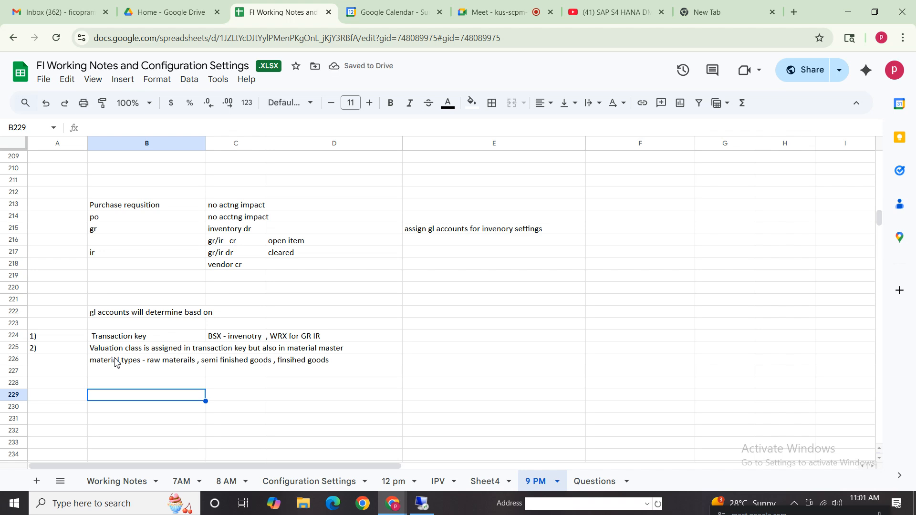
- Add the third list item with "3)" in A227 and "Movement types - material movements" in B227
click(48, 383)
click(50, 375)
text(3))
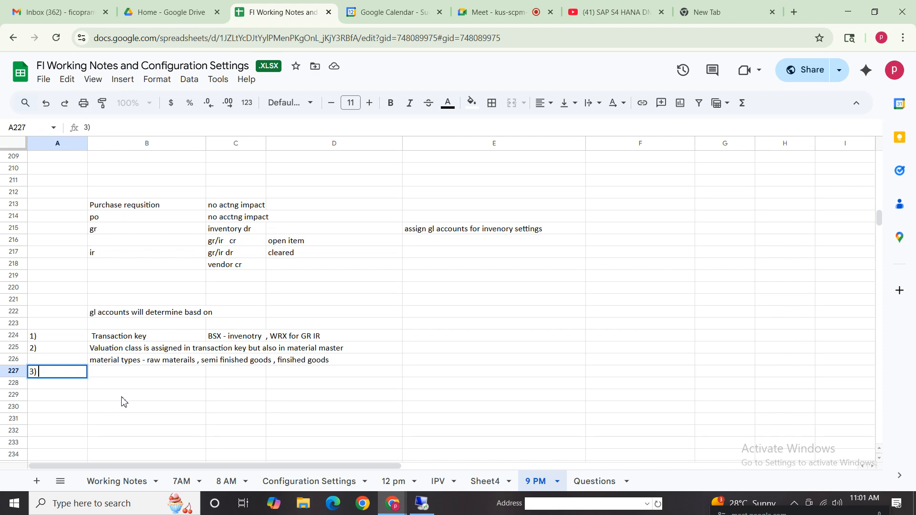
click(123, 377)
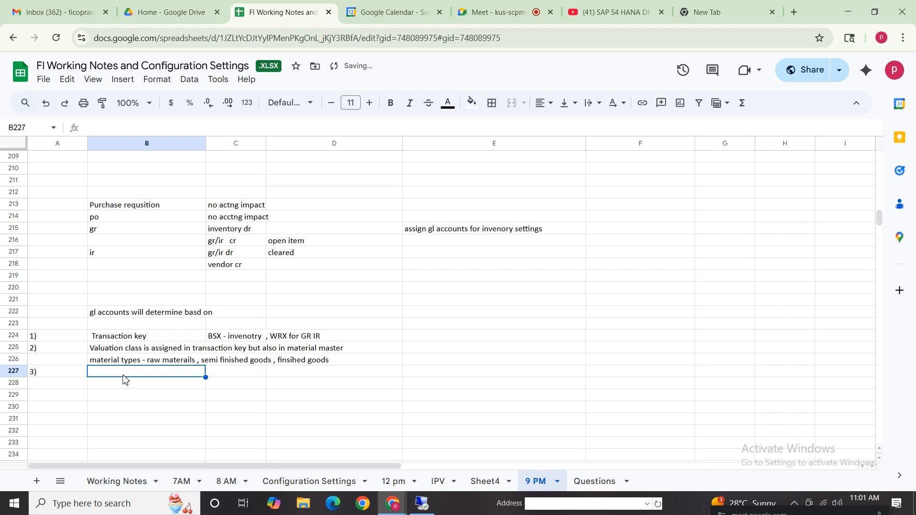
text(Movement typ)
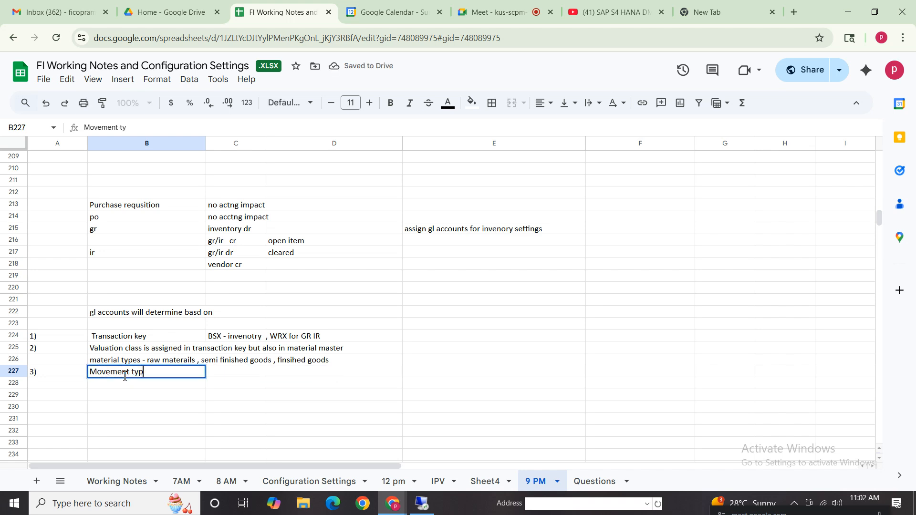
text(es - material movements)
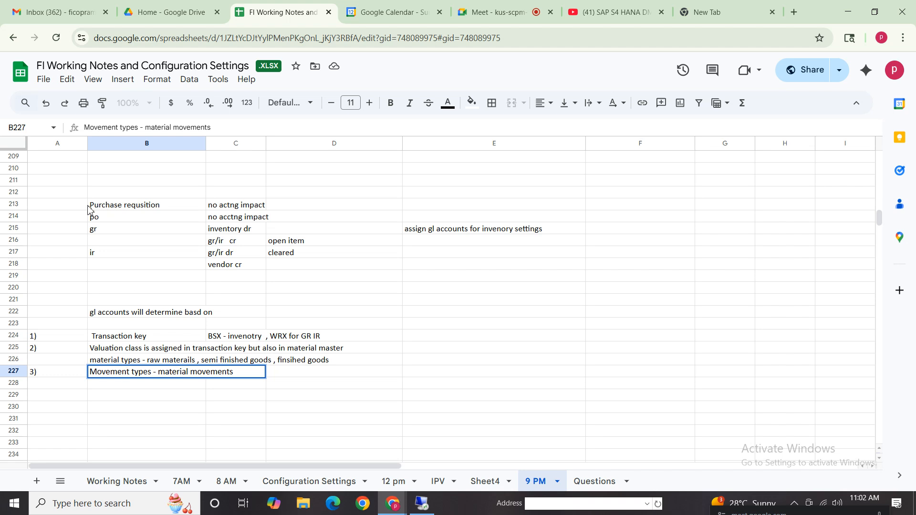
click(105, 232)
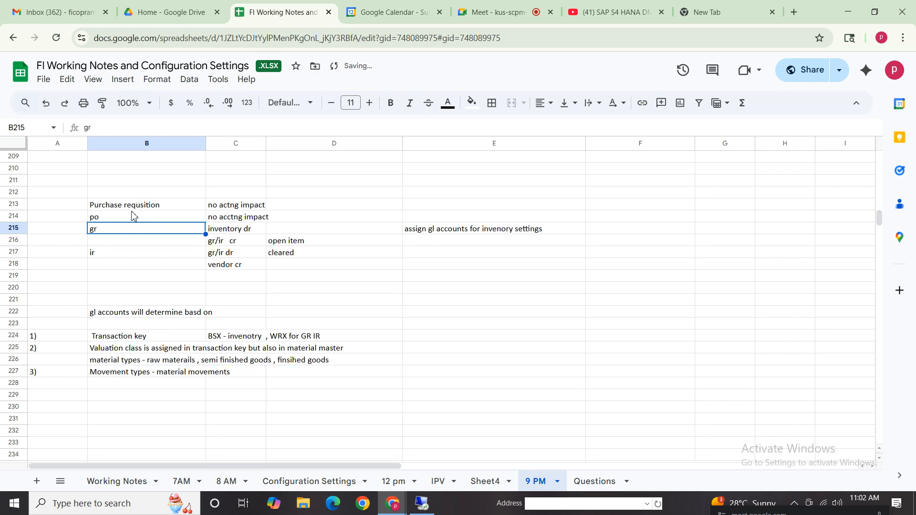
- Enter the movement type example "101 - goods receipt against purchase order" in D227
click(126, 373)
click(285, 373)
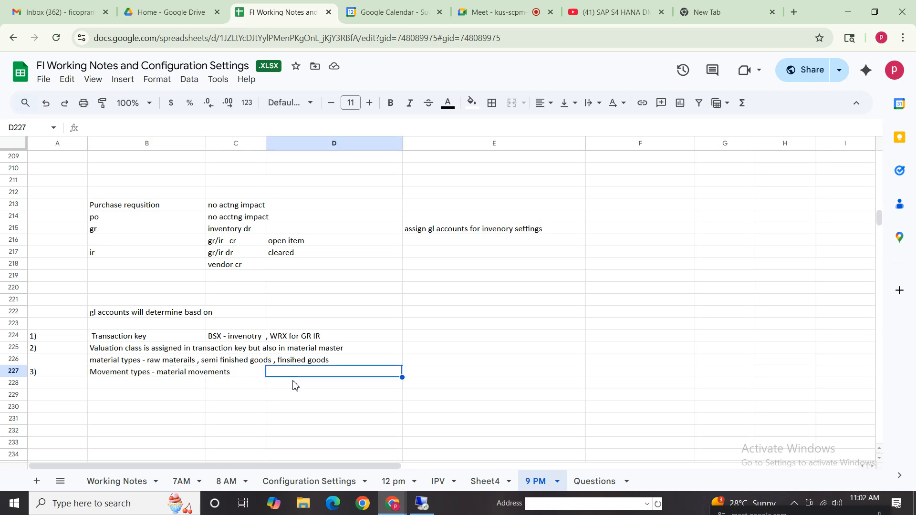
text(101)
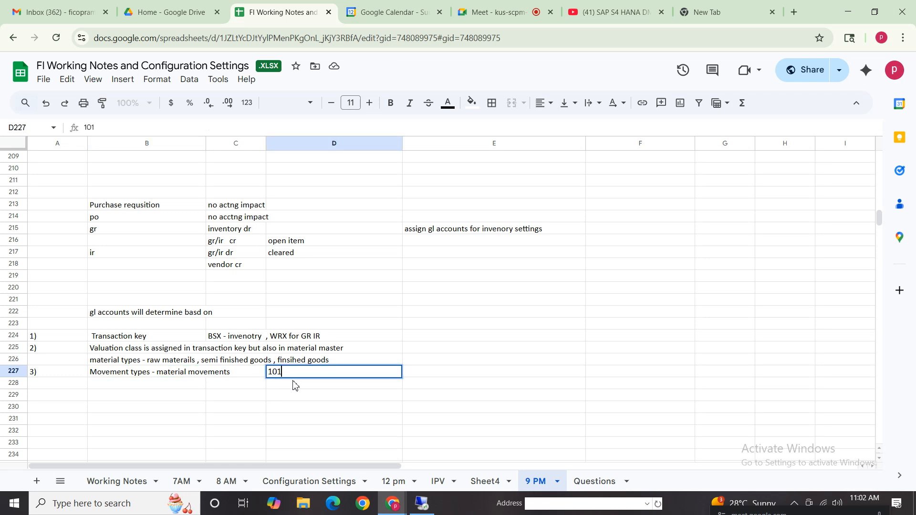
text( - goods receipt against )
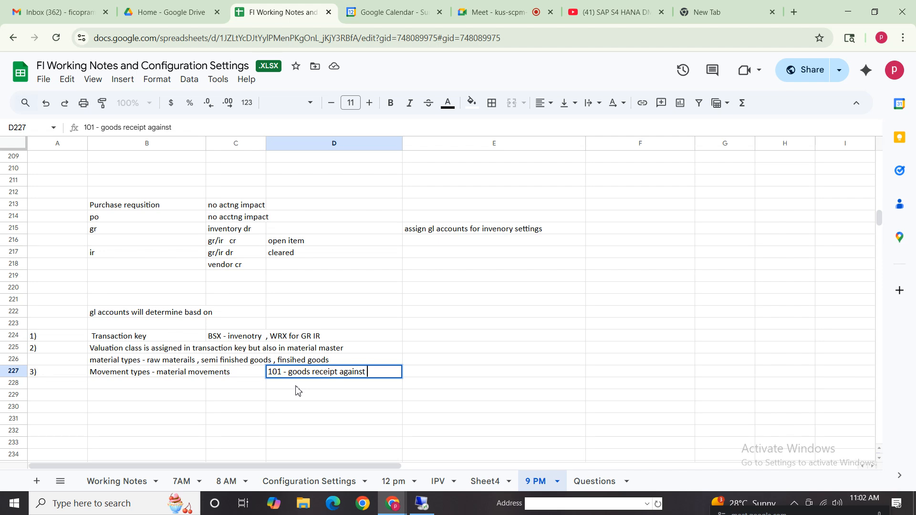
text(purchase order)
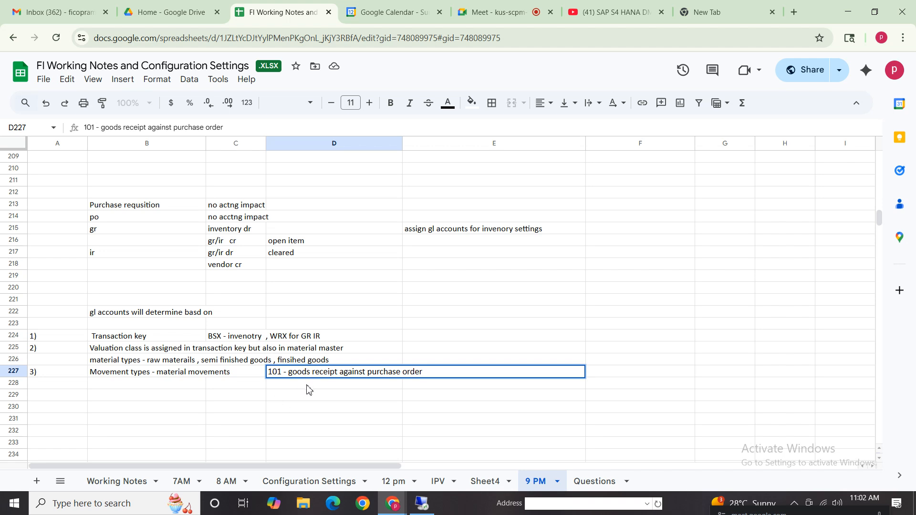
click(193, 417)
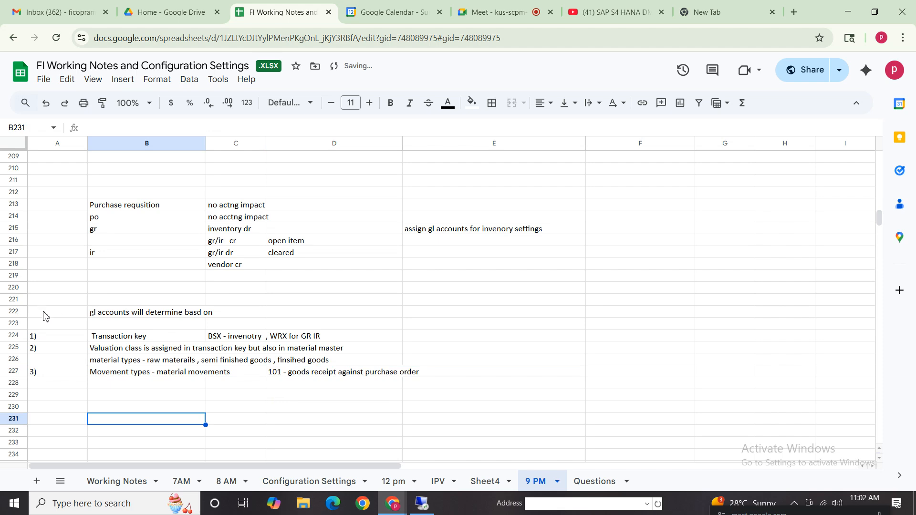
drag(43, 315, 454, 391)
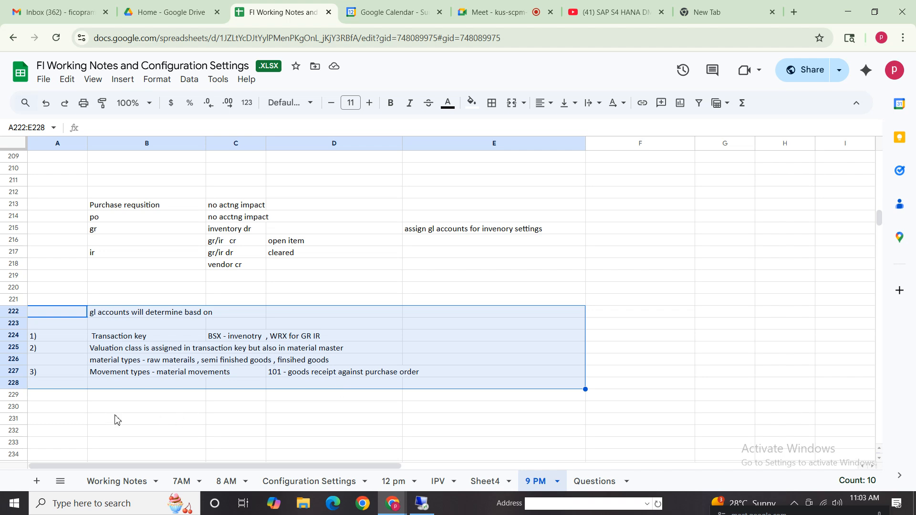
click(135, 408)
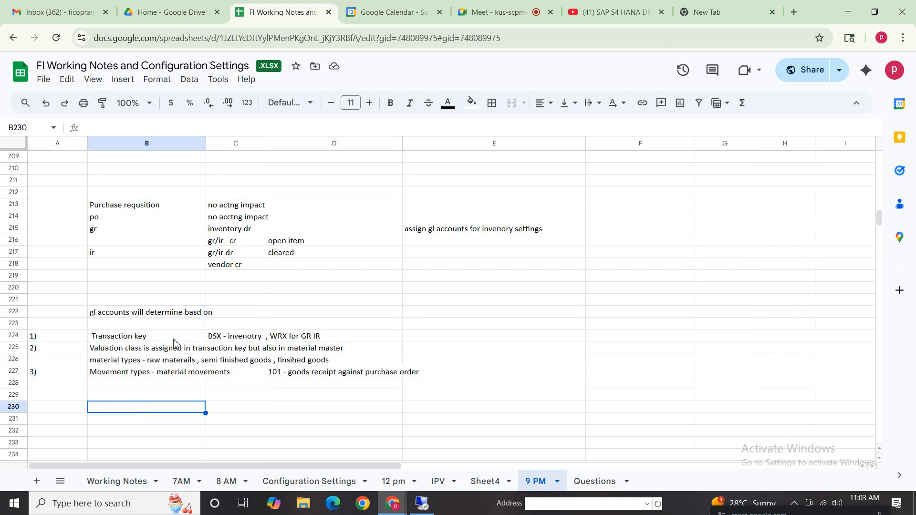
click(120, 375)
click(55, 396)
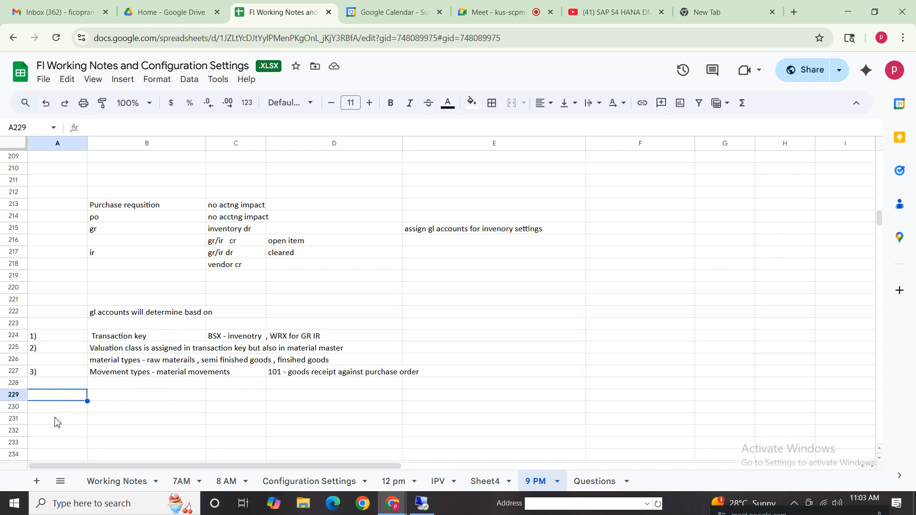
- Enter the note "purchasing dept - actitvities related to purchases - purchase orgnanization" in A230
click(70, 410)
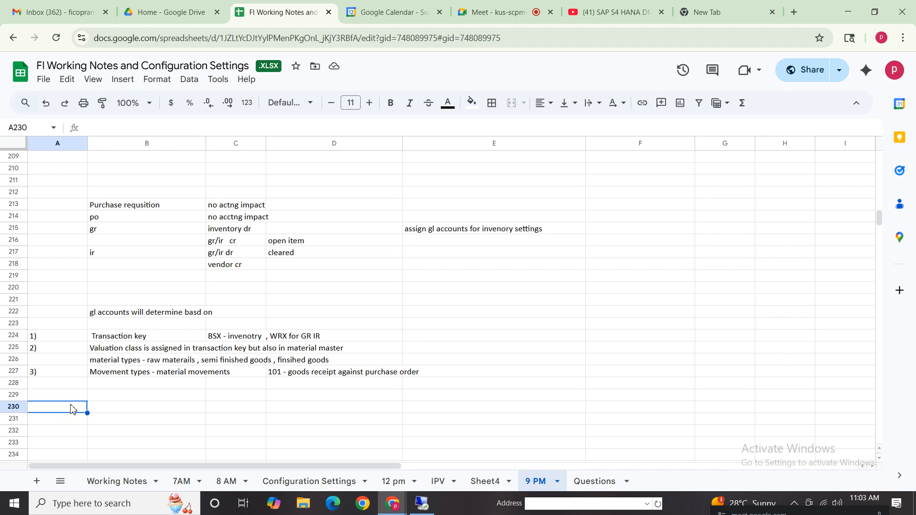
text(purchasing)
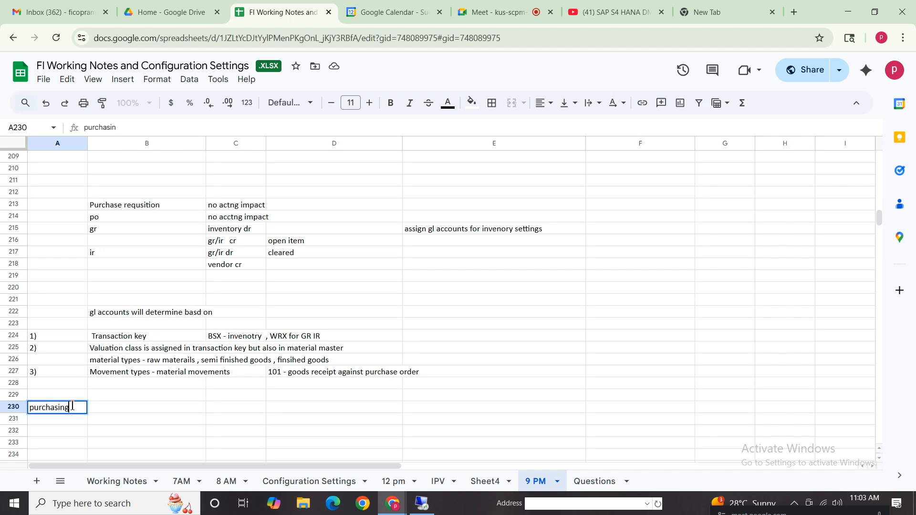
text( dept)
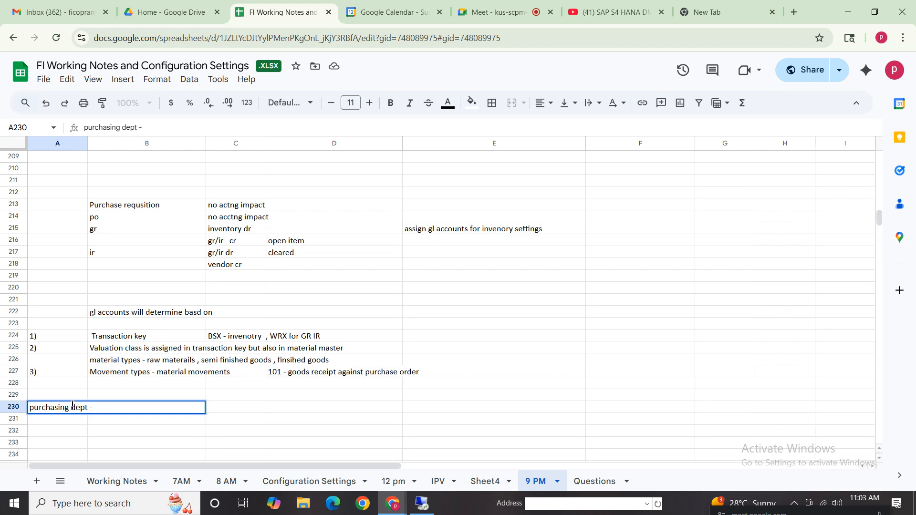
text( - actvi)
key(BackSpace)
text(itvities related )
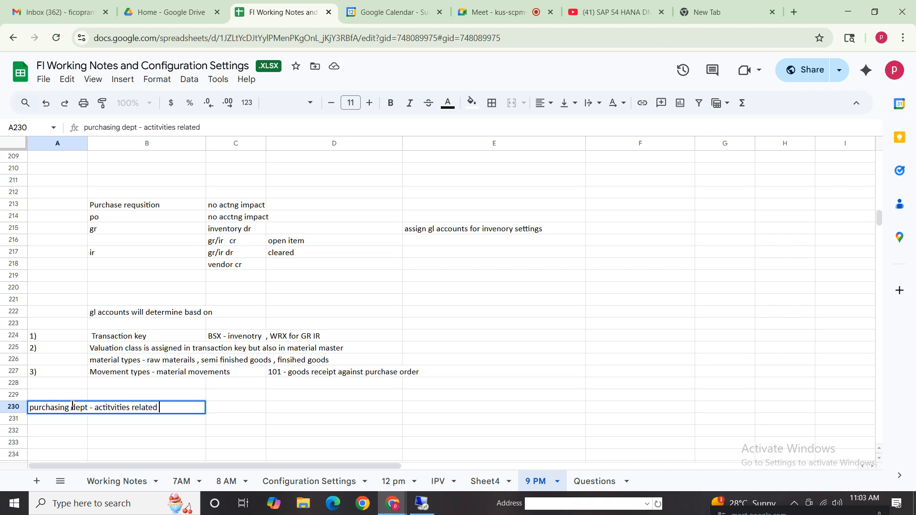
text(to purchaes)
key(BackSpace)
text(ses - )
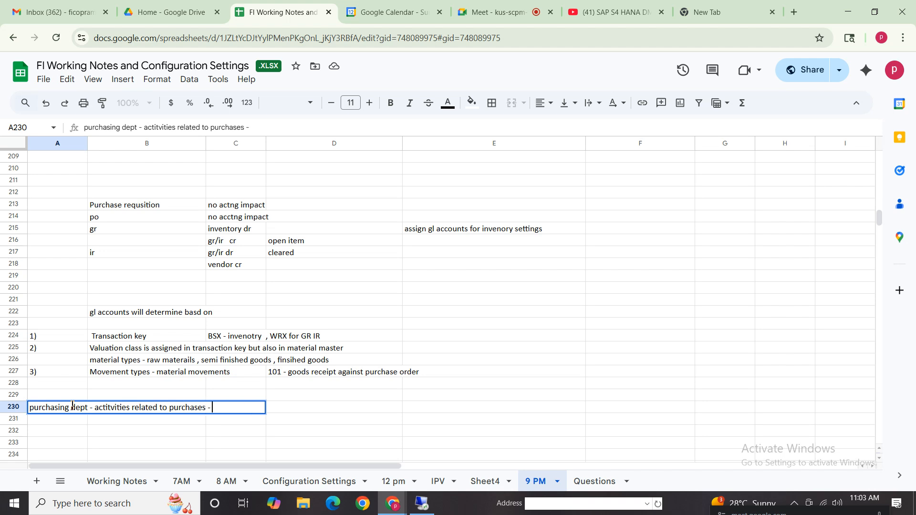
text(purchae)
text(e orgn)
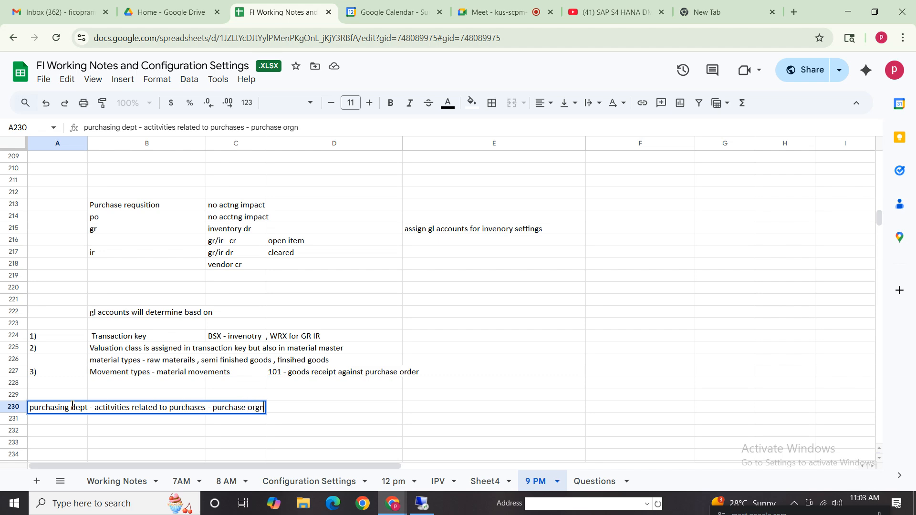
text(anization)
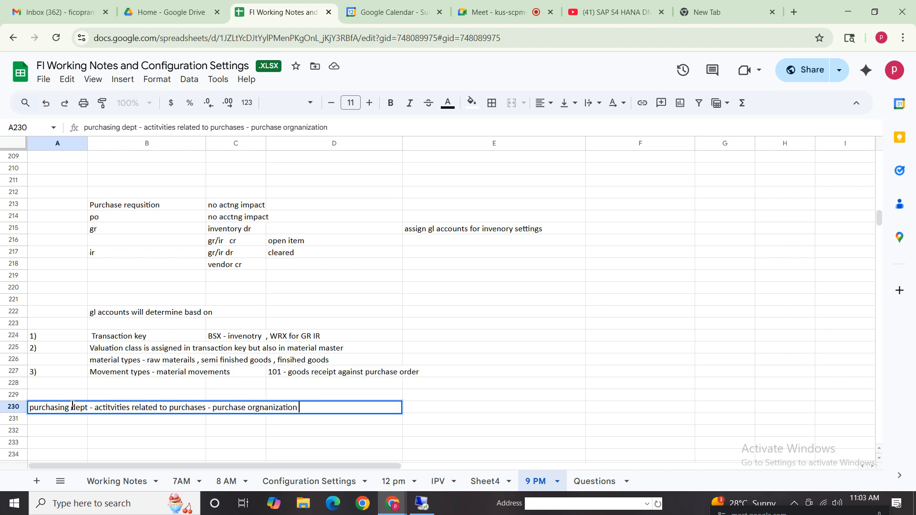
- Correct the last word of the purchasing department note in A230 to "organization"
click(265, 408)
key(BackSpace)
click(60, 412)
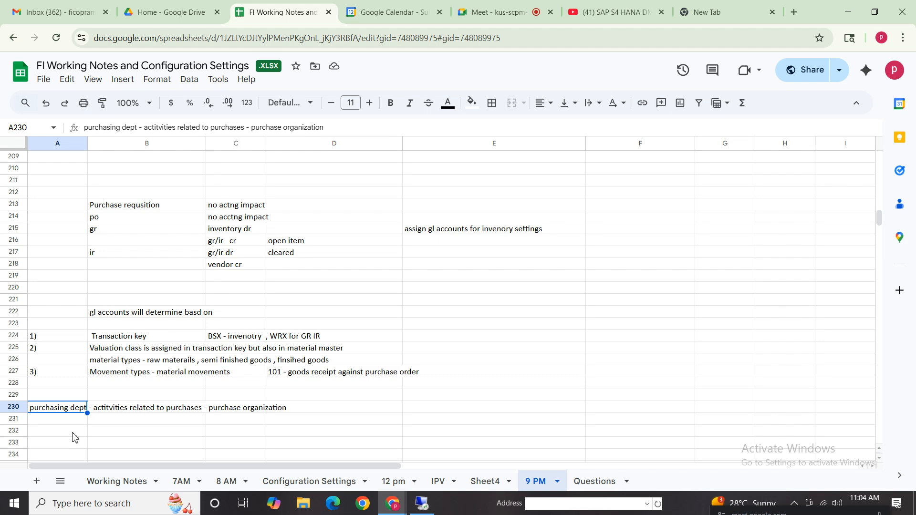
click(80, 420)
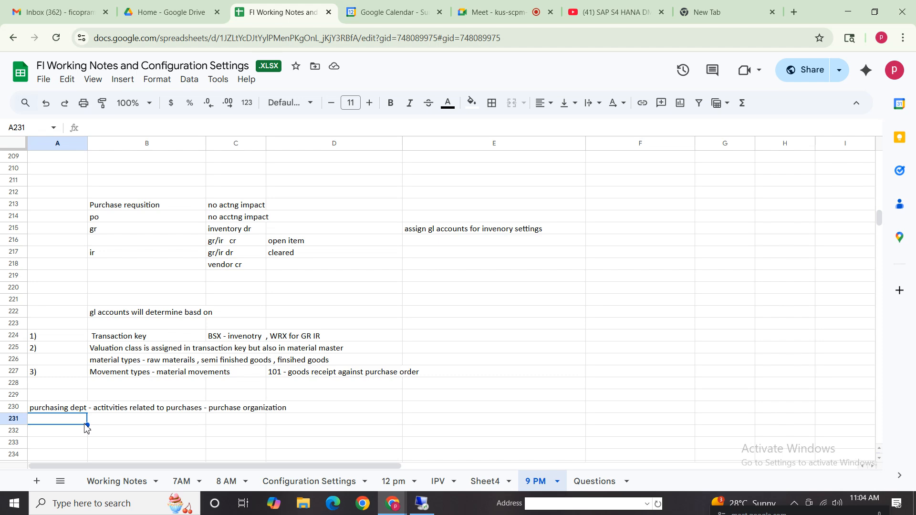
- Enter "plant" in A231 and its description "place where goods or services produced" in B231
text(plant)
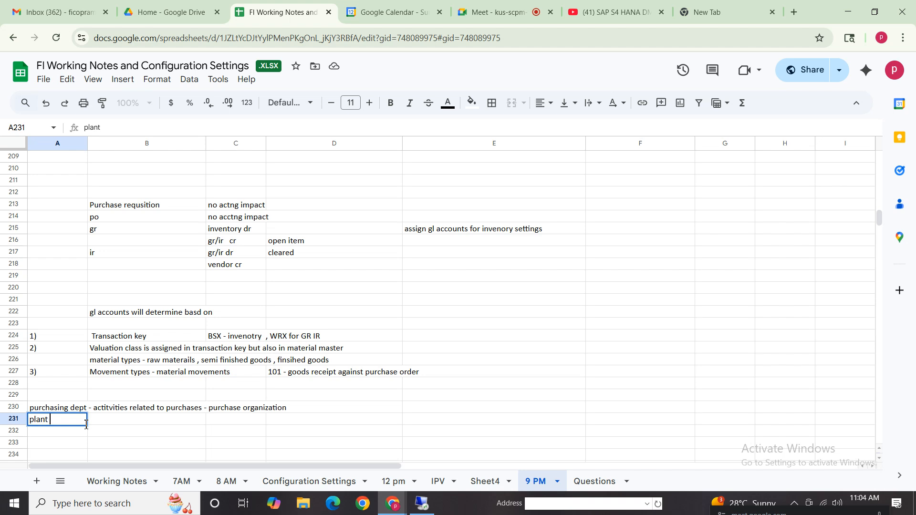
key(Tab)
text(pl)
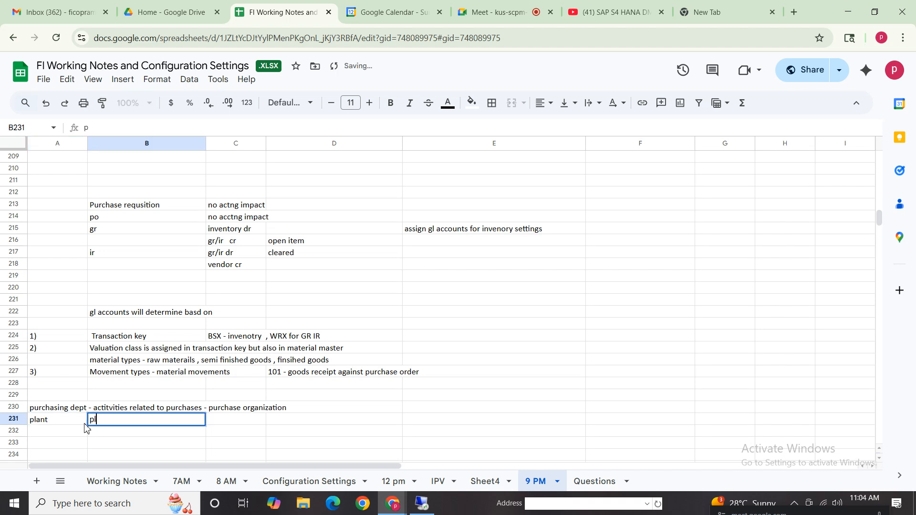
text(ace wh)
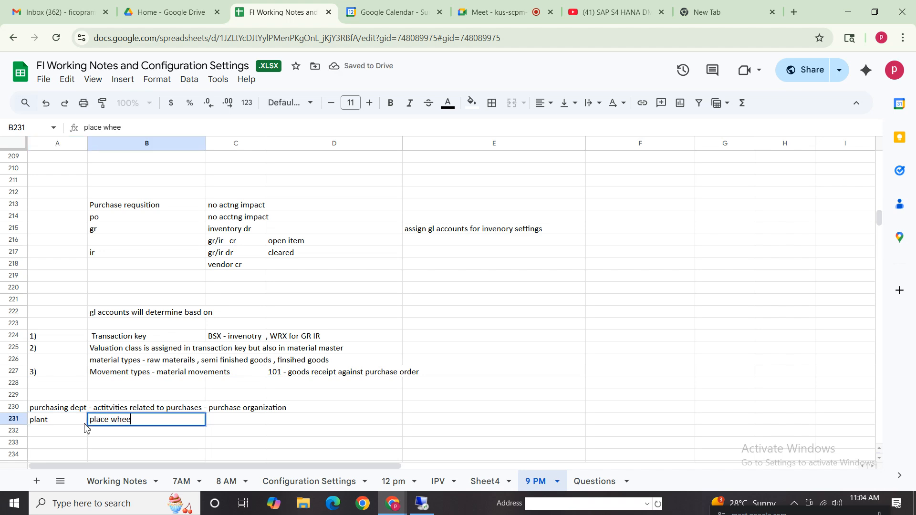
text(ere goods or services)
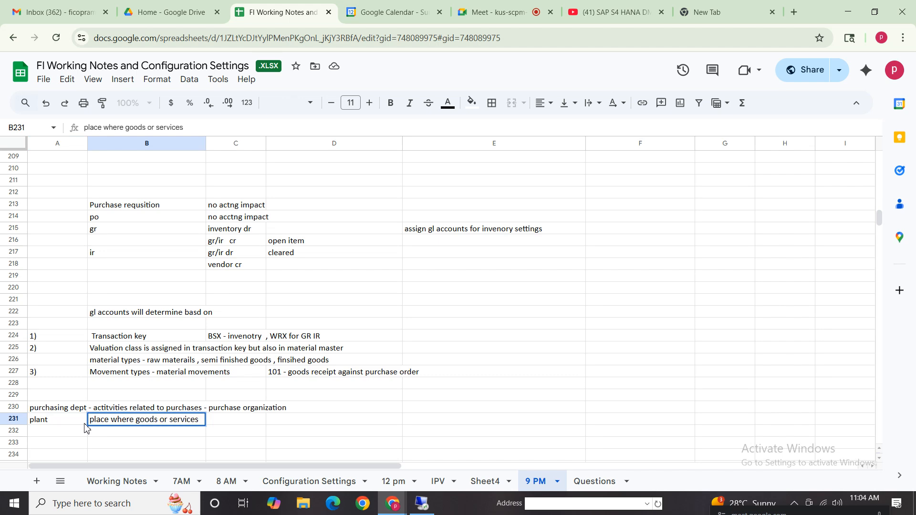
text( produced)
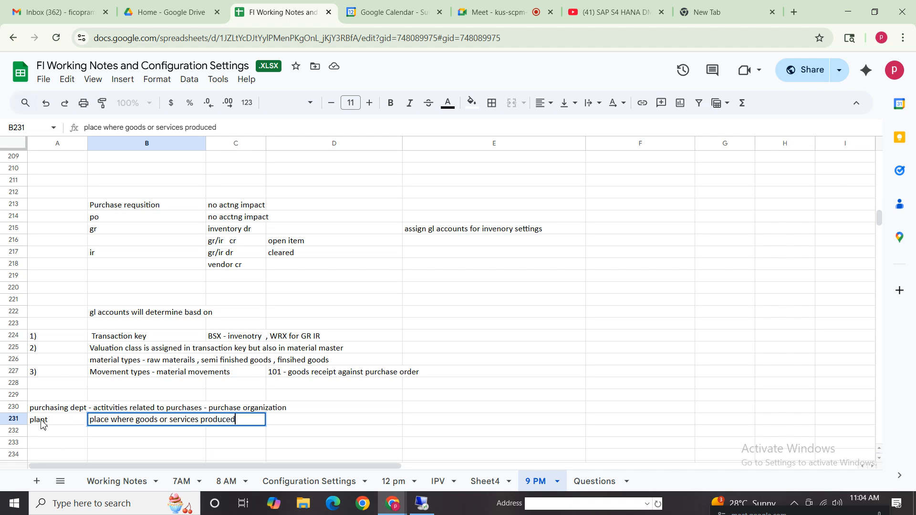
click(44, 423)
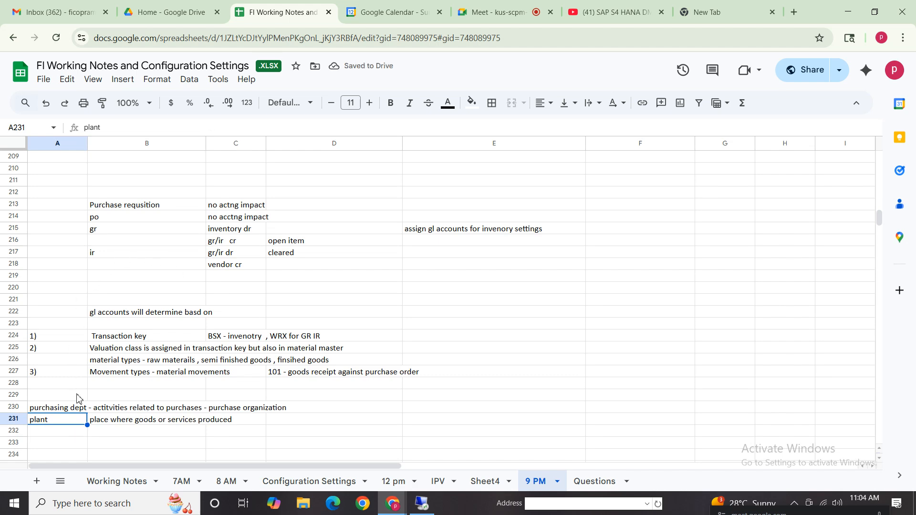
drag(45, 288, 639, 432)
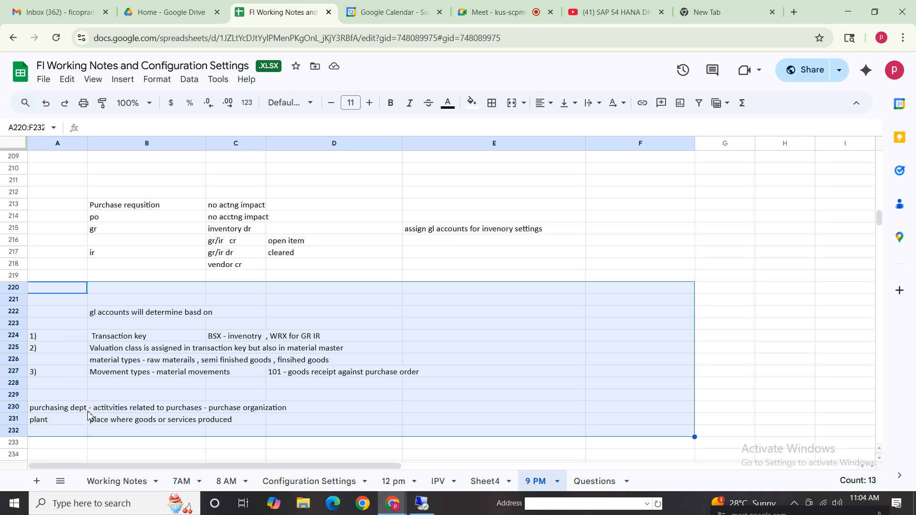
click(47, 421)
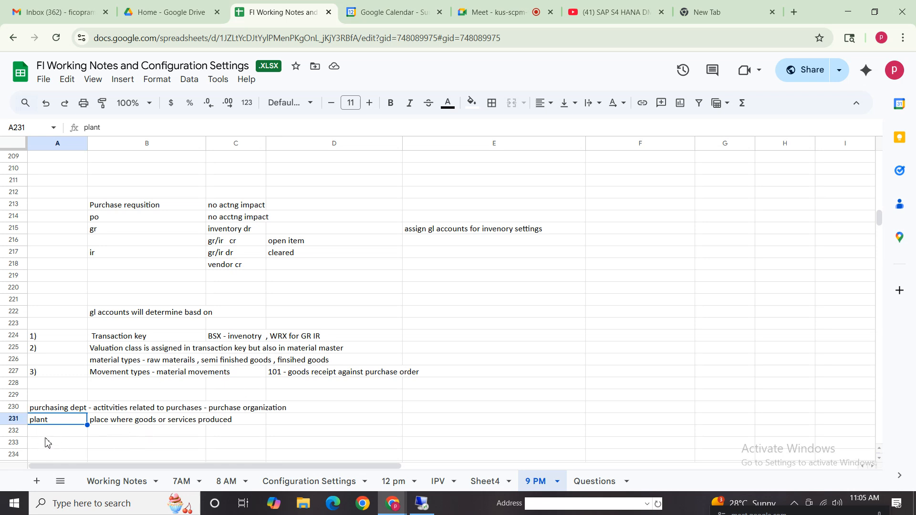
click(54, 410)
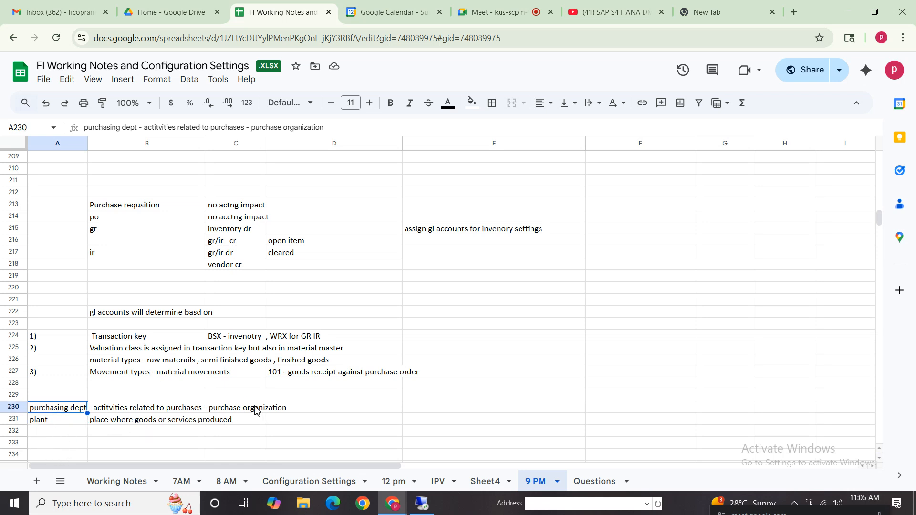
key(Right)
key(Right)
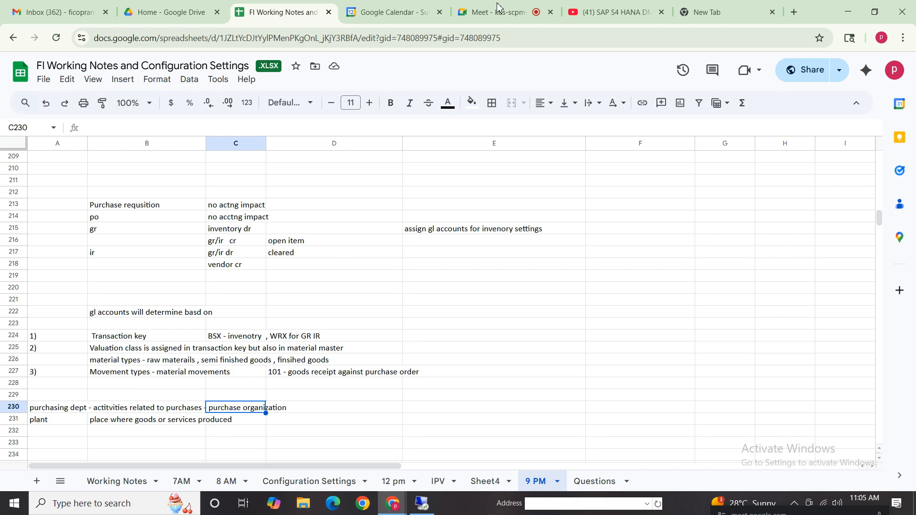
- Review the FI / MM Integration entries on the Configuration Settings sheet, from Define / Create Plant to the company code posting periods
click(330, 482)
click(114, 222)
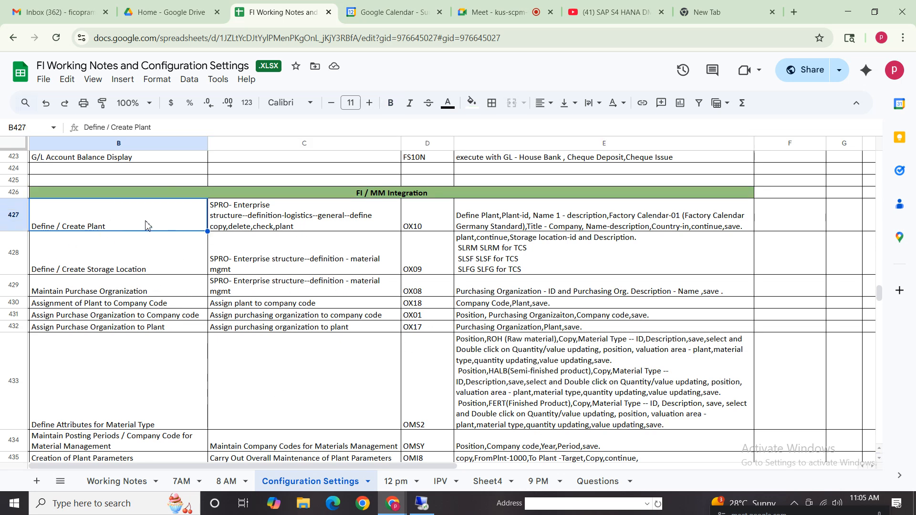
drag(148, 224, 343, 444)
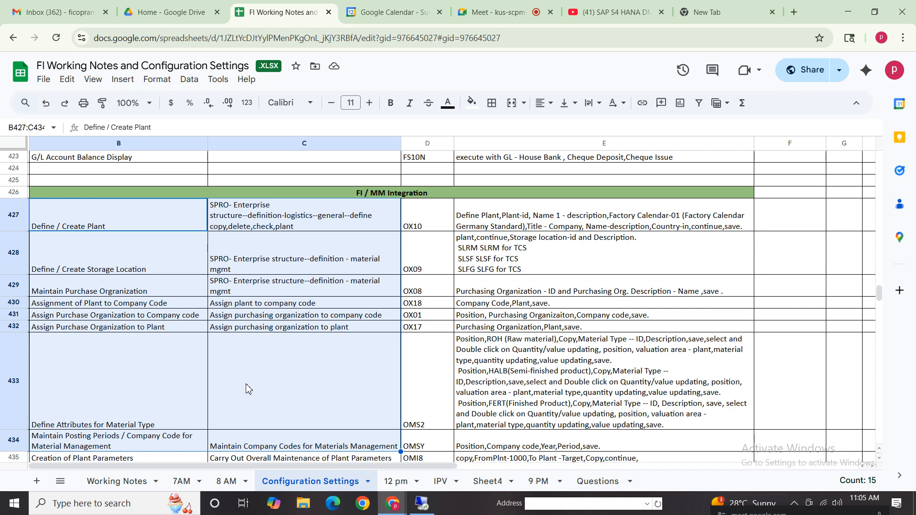
click(275, 379)
drag(157, 231, 332, 414)
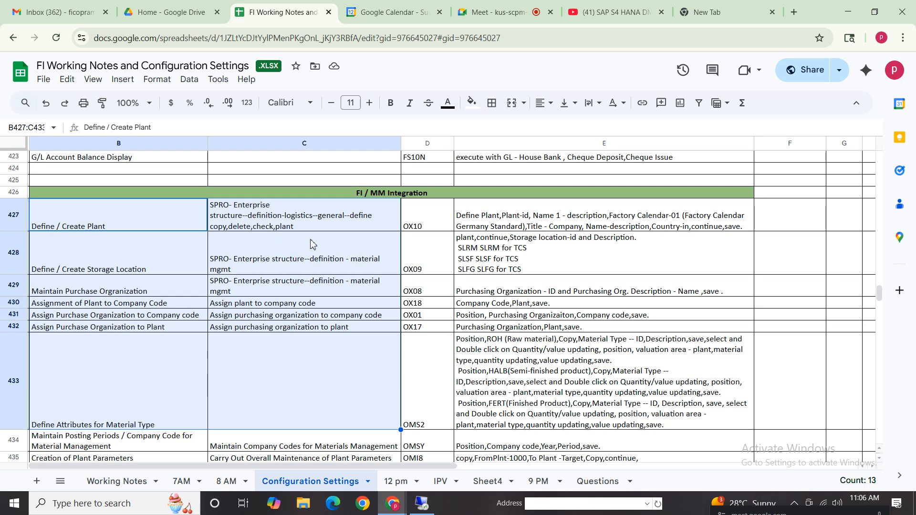
click(446, 221)
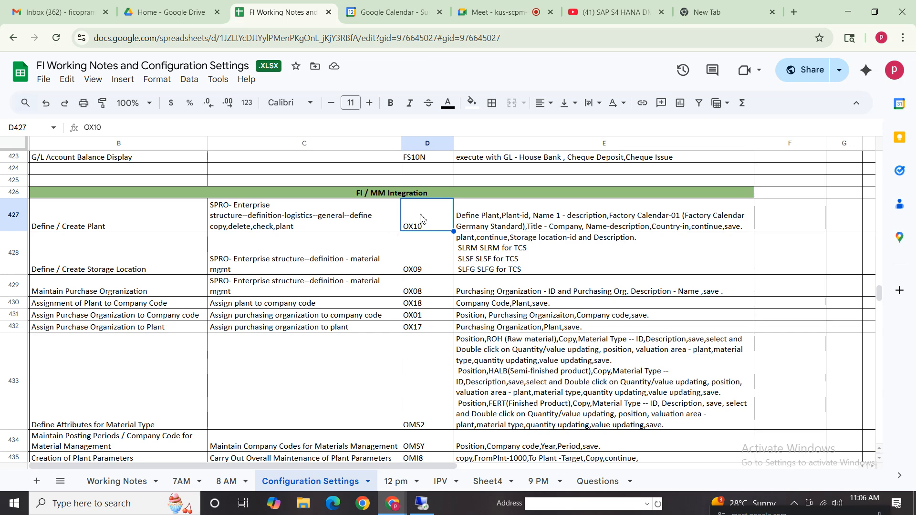
click(423, 362)
click(97, 215)
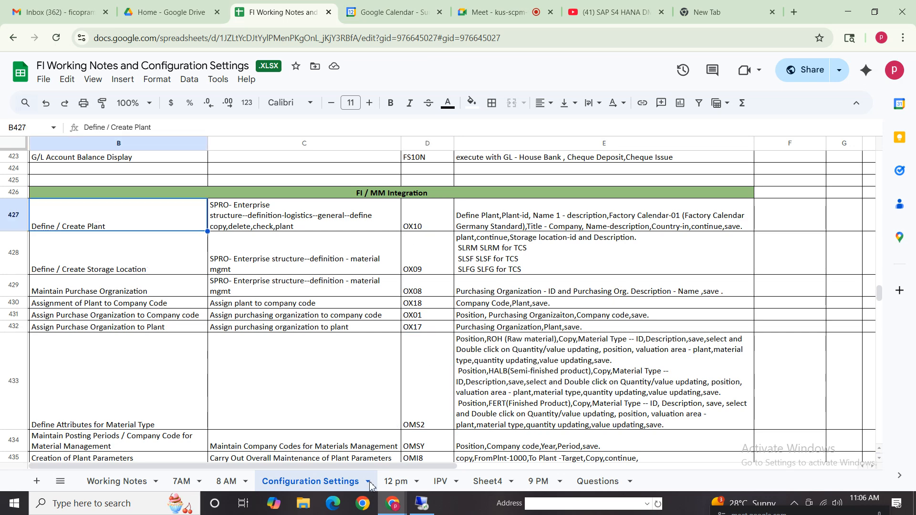
- Switch to the SAP session, start SPRO in a new session with /ospro and display the SAP Reference IMG
click(423, 504)
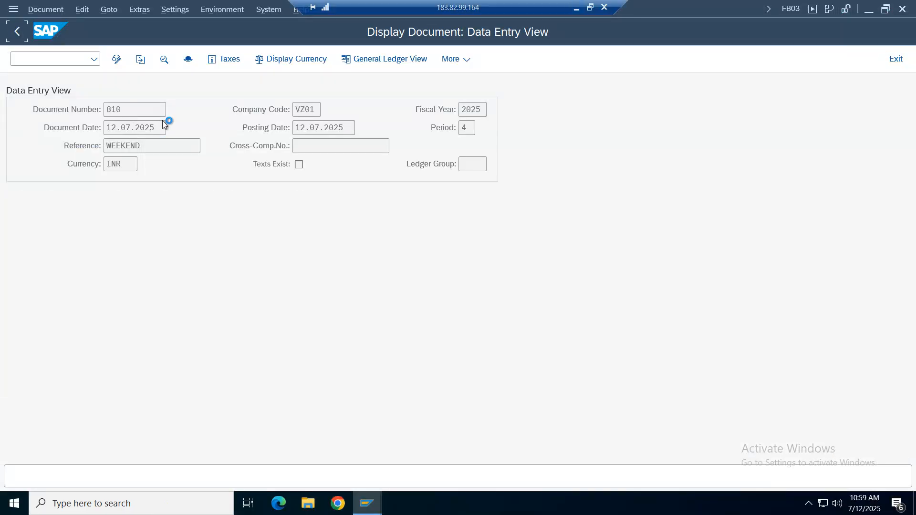
click(86, 59)
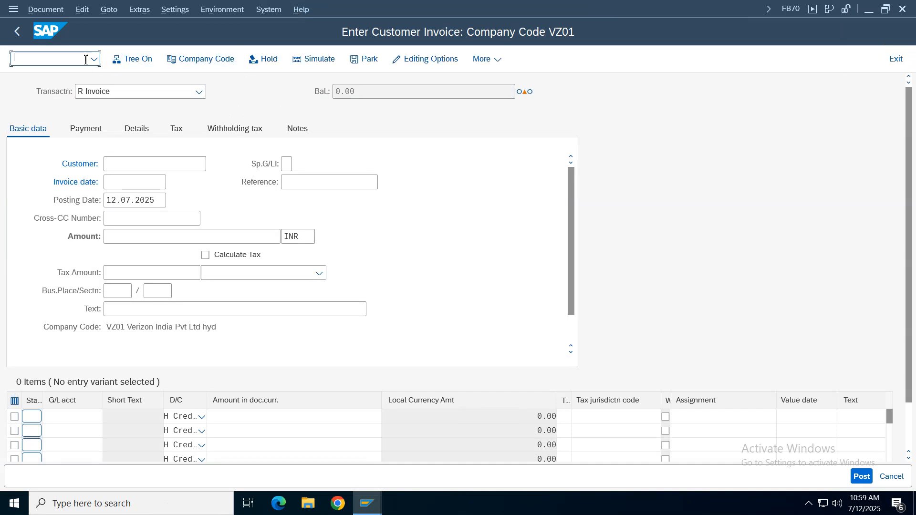
text(/ospro)
key(Return)
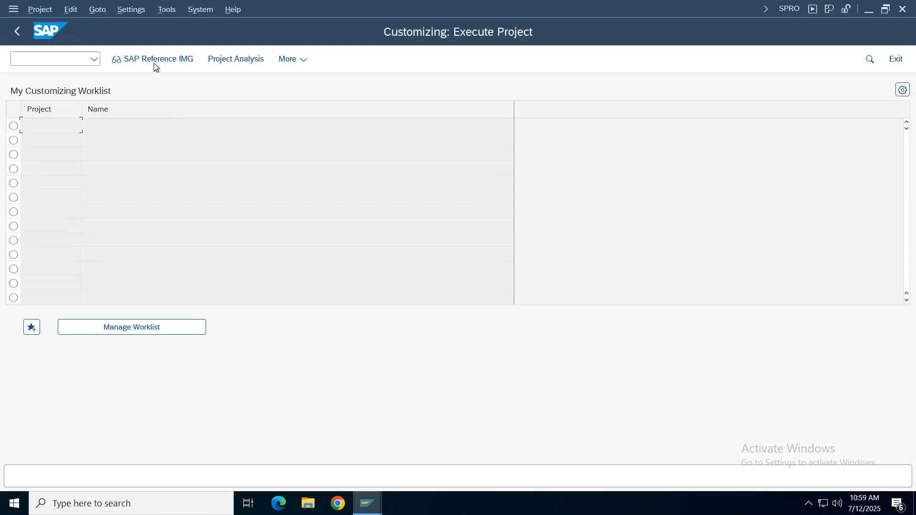
key(F5)
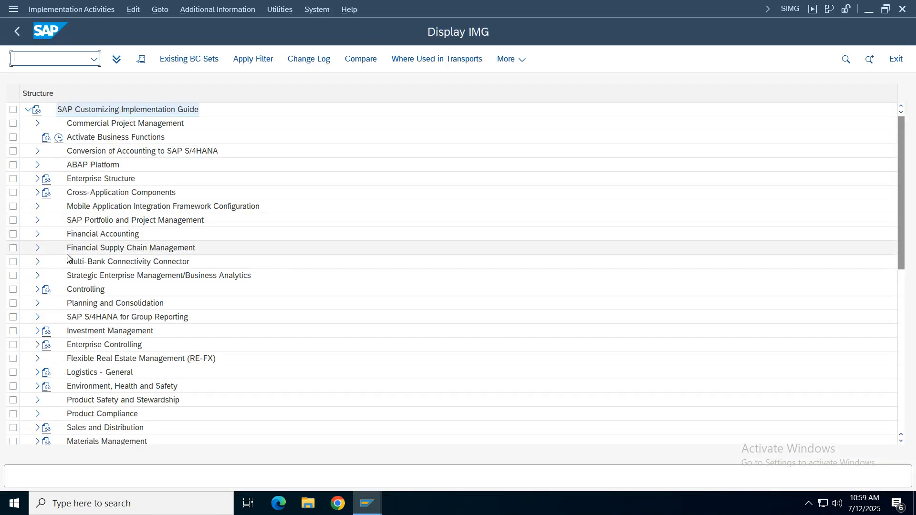
- Look through the Logistics - General and Materials Management nodes of the implementation guide for the plant settings
click(73, 235)
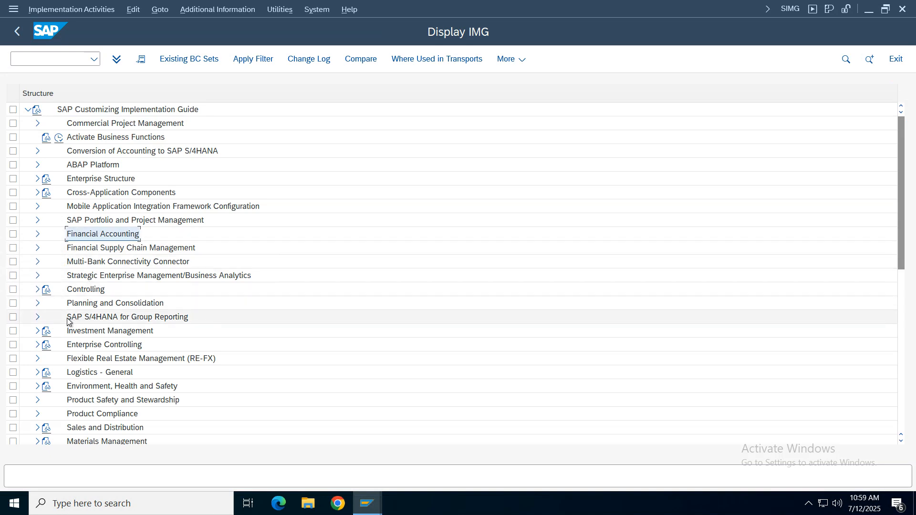
click(82, 374)
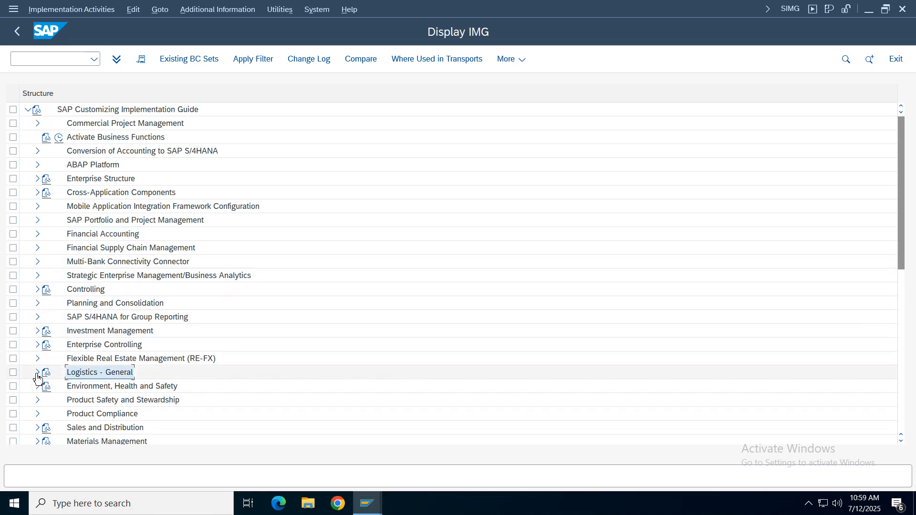
click(37, 373)
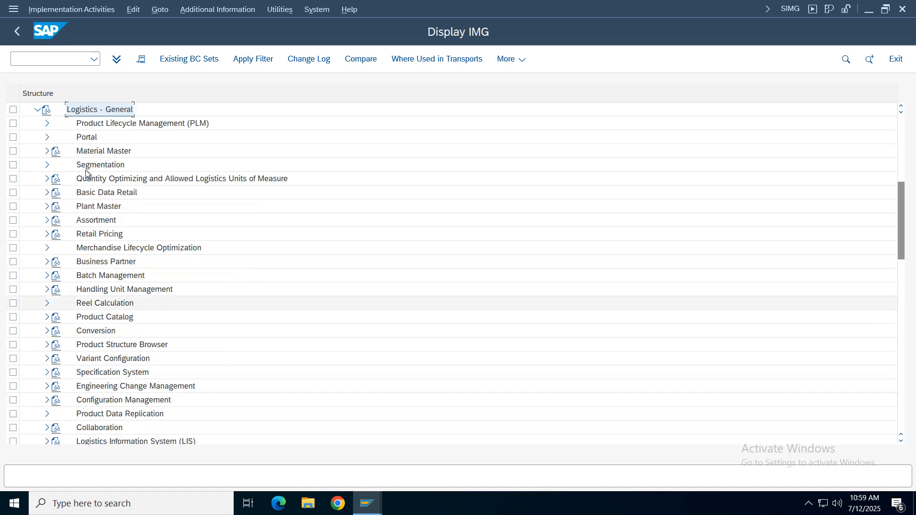
click(37, 109)
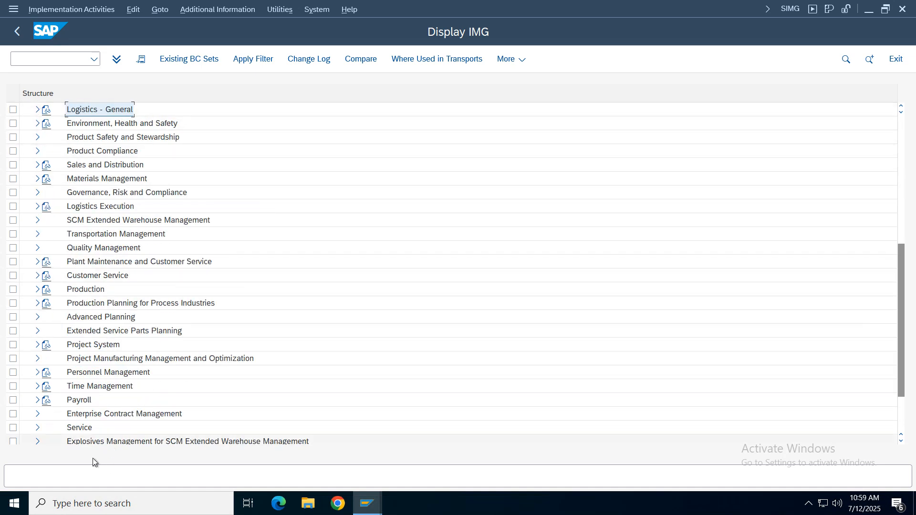
click(70, 179)
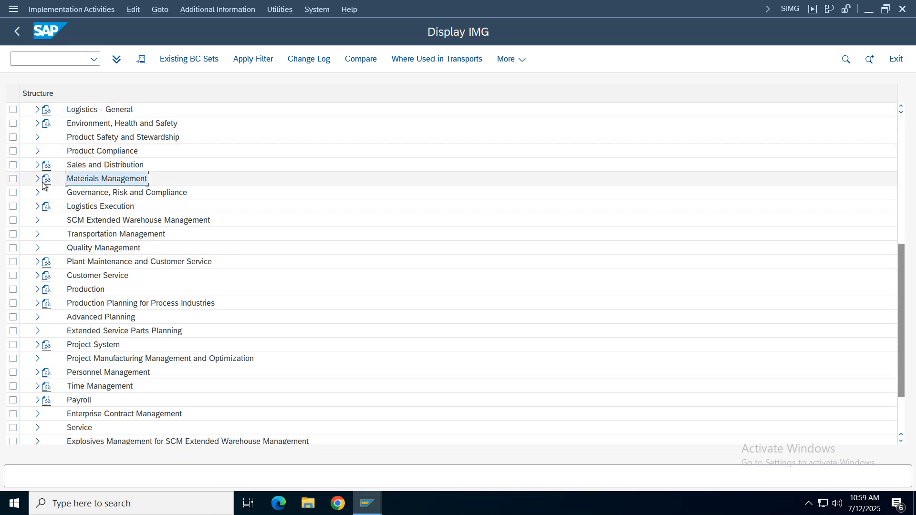
click(38, 179)
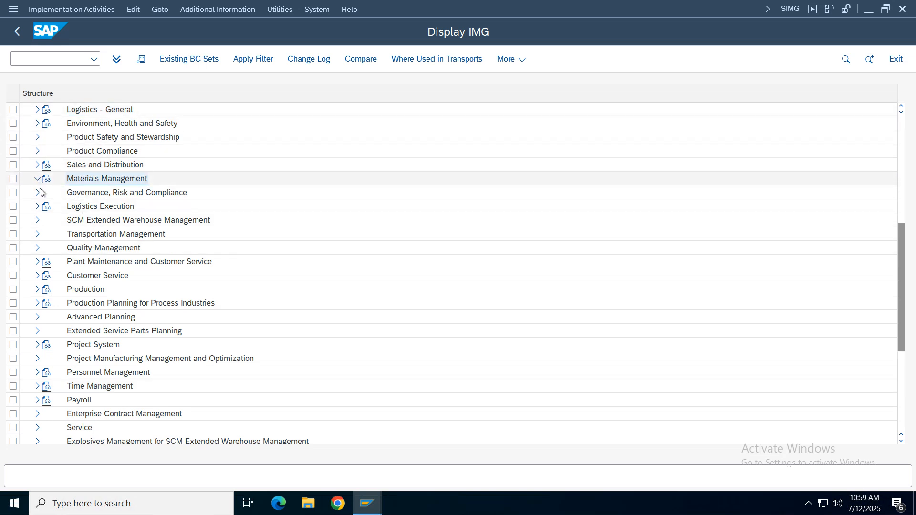
click(36, 110)
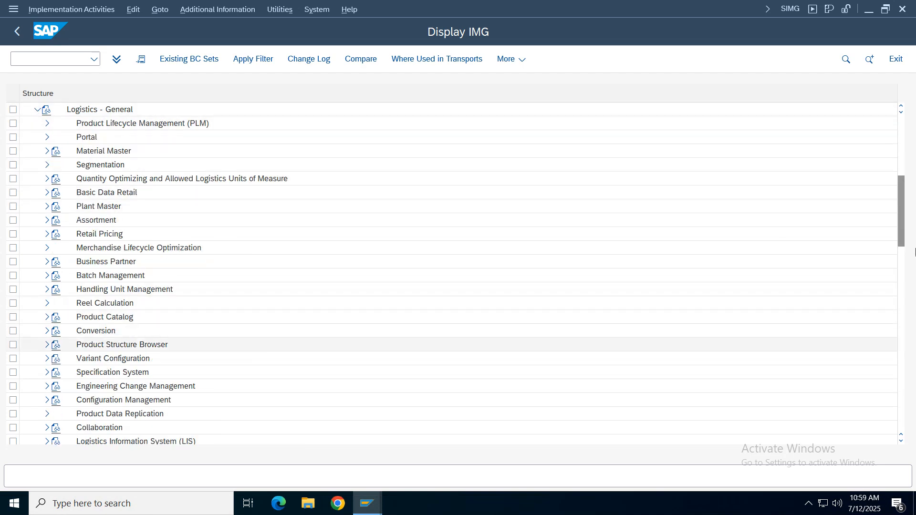
- Check the Logistics Execution and Materials Management nodes, and collapse the expanded logistics branches again
drag(904, 220, 910, 350)
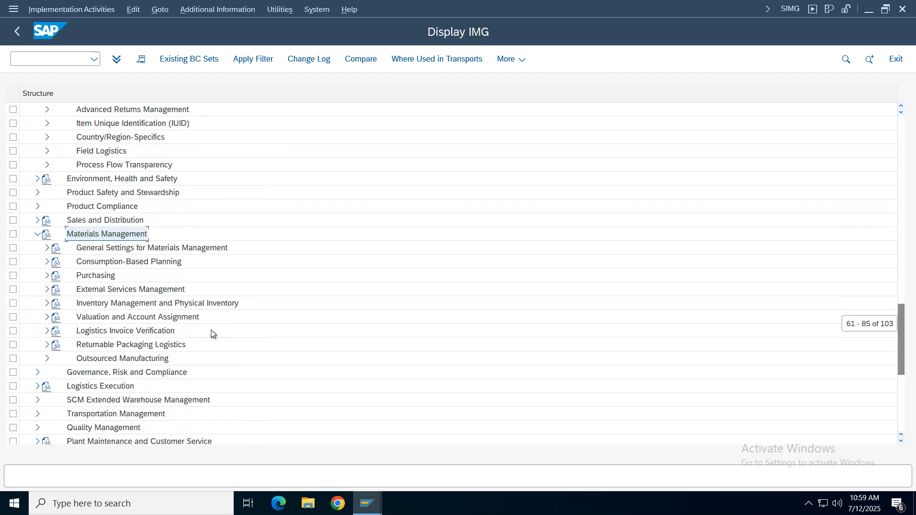
click(38, 386)
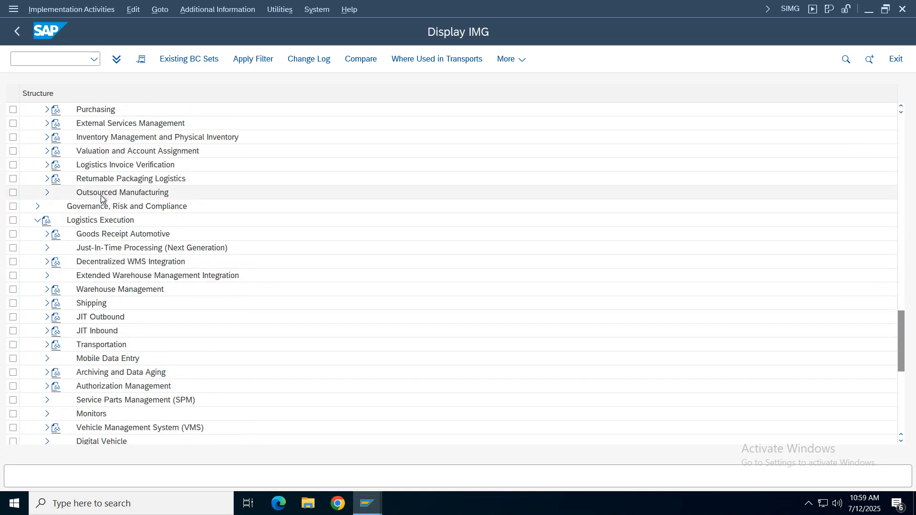
click(36, 221)
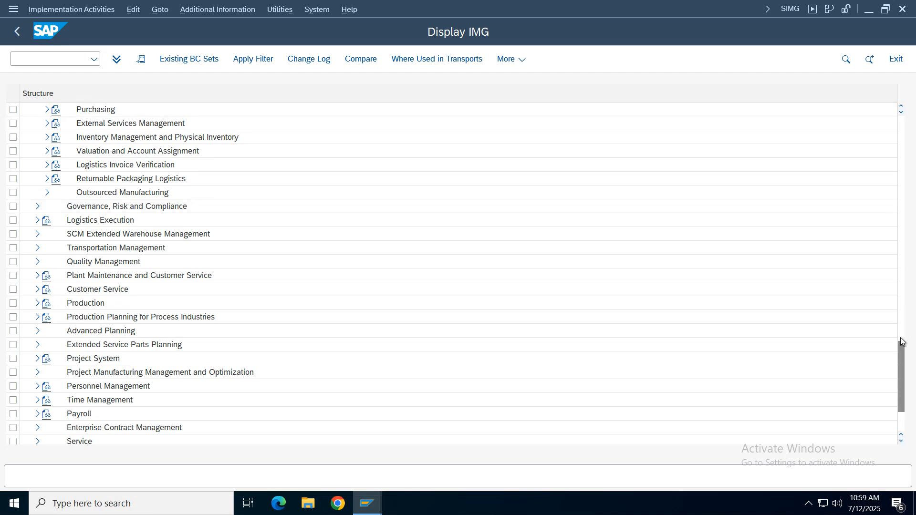
drag(900, 338, 892, 275)
click(37, 234)
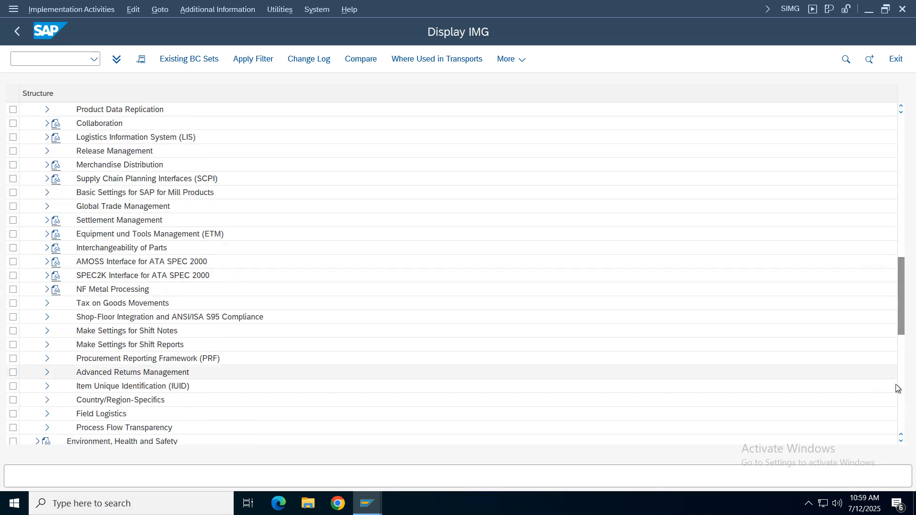
drag(899, 335, 890, 214)
click(37, 233)
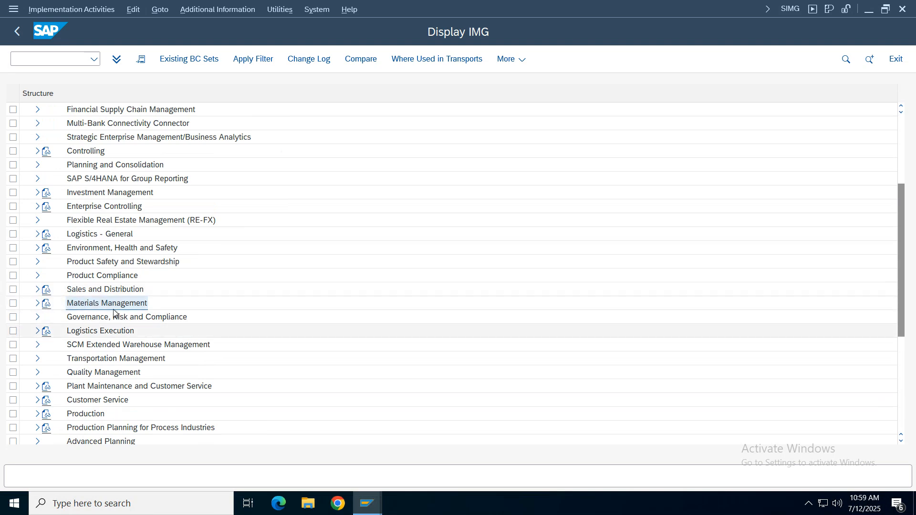
click(33, 304)
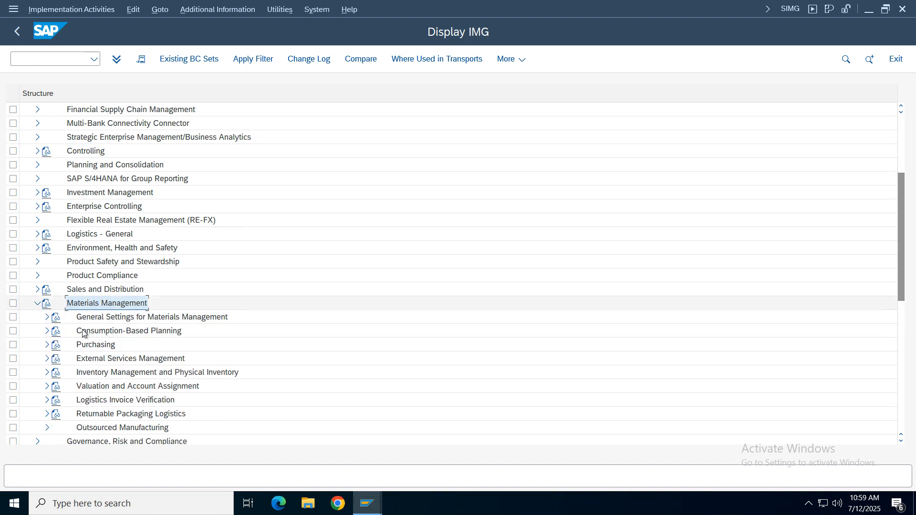
click(37, 304)
click(84, 235)
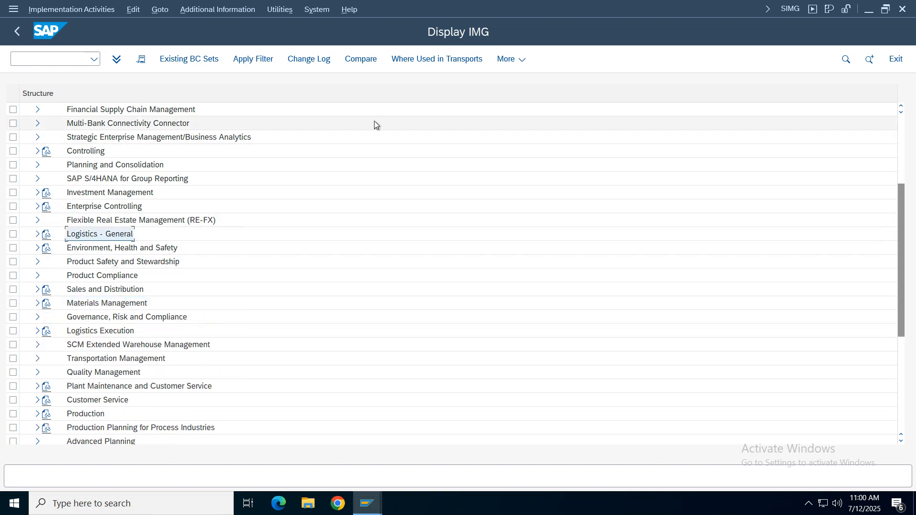
- Open the Define Plant activity from Enterprise Structure > Definition > Logistics - General, checking the path against the Define / Create Plant notes
drag(903, 208, 901, 121)
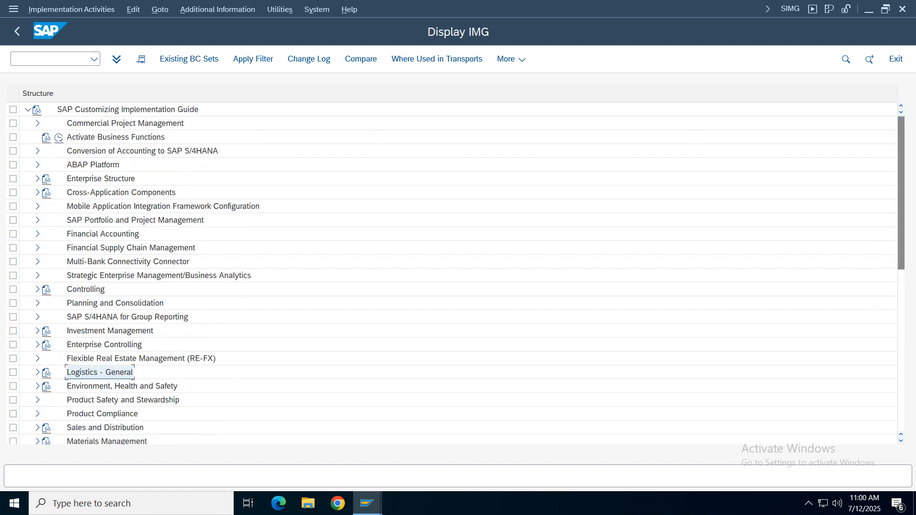
click(37, 178)
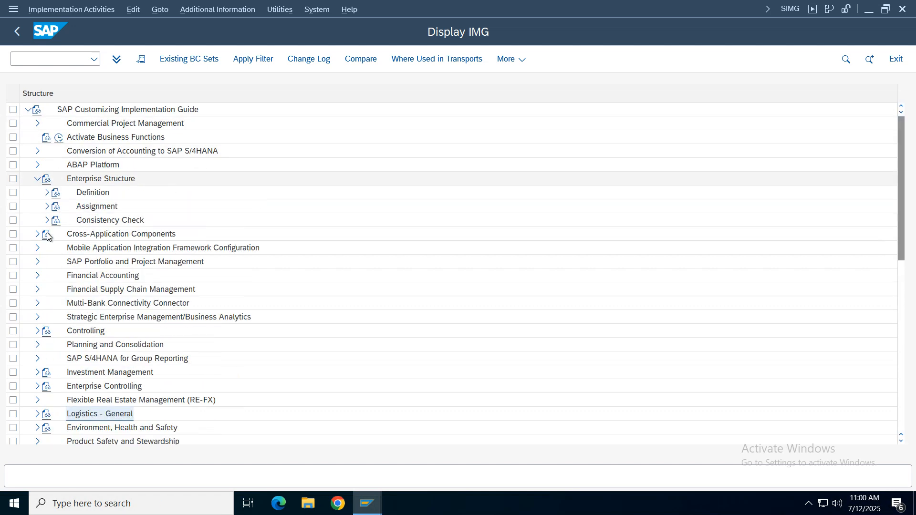
click(46, 193)
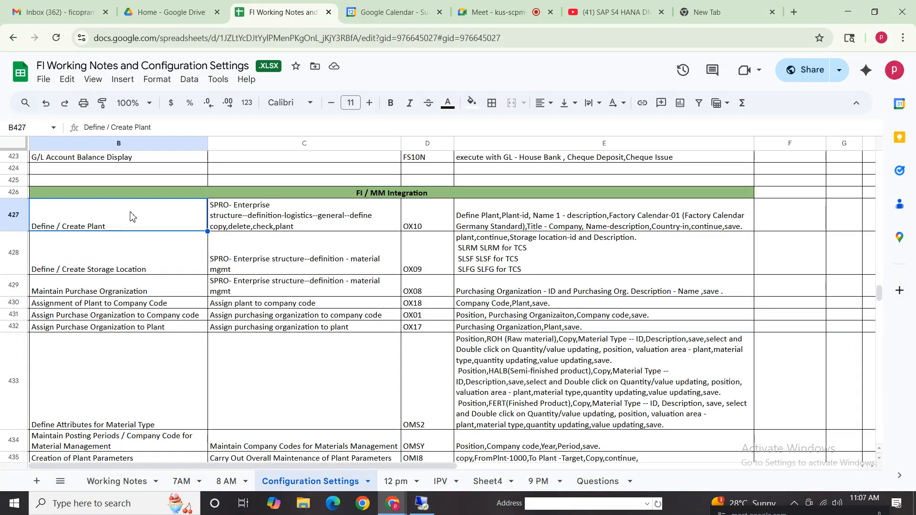
click(319, 224)
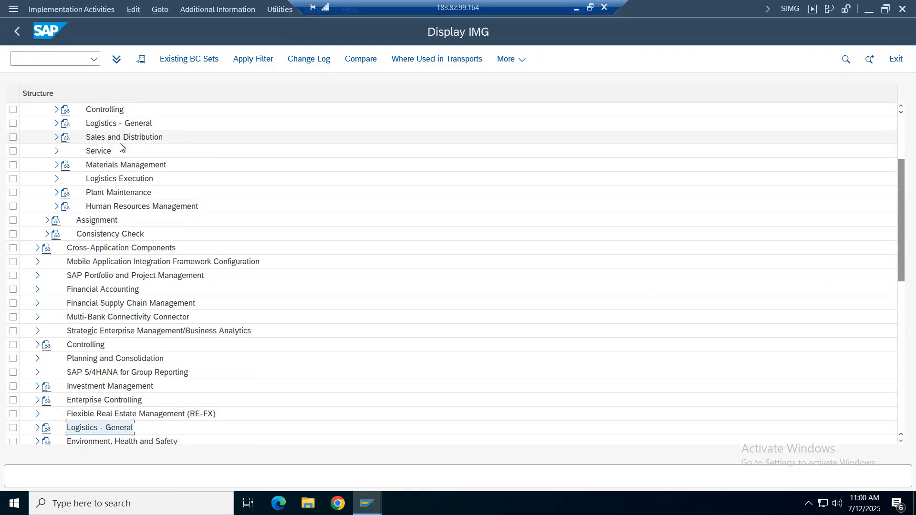
click(56, 124)
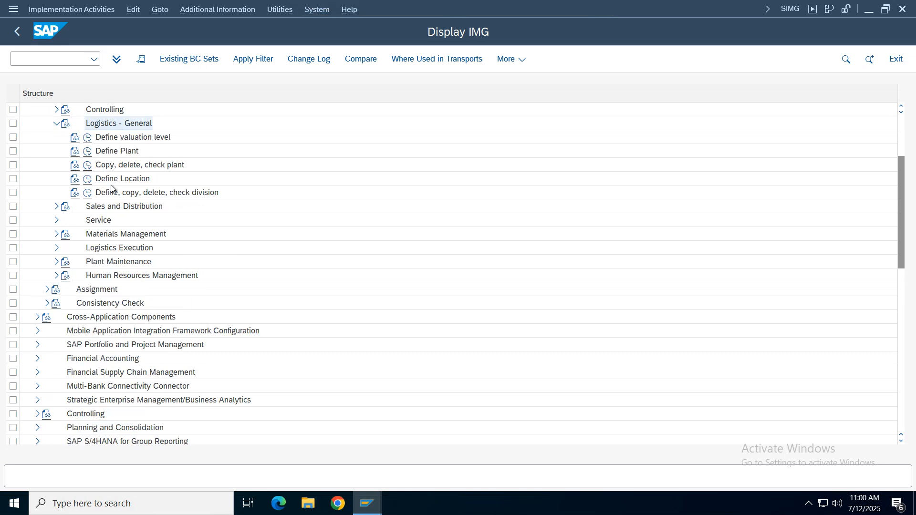
click(119, 152)
click(87, 152)
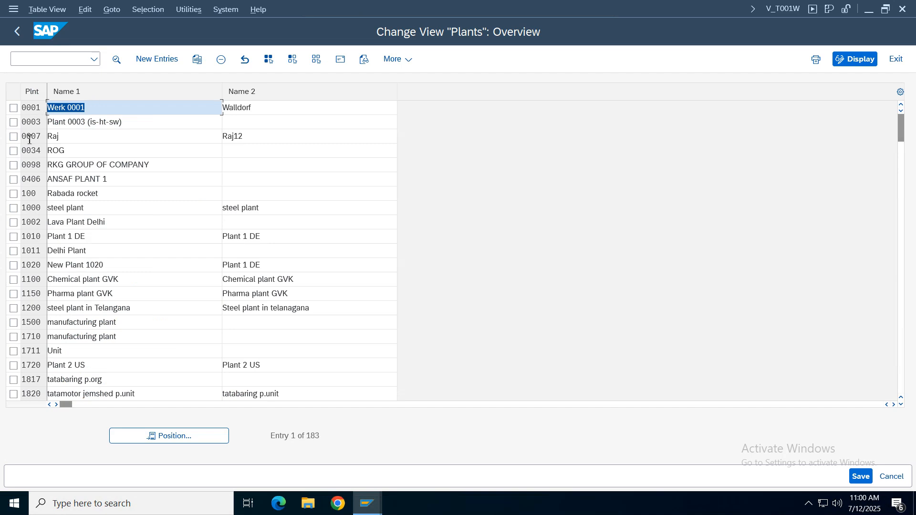
- Read the field help for the plant key, including the linked definition of plant under Logistics - General, and close the help
click(29, 140)
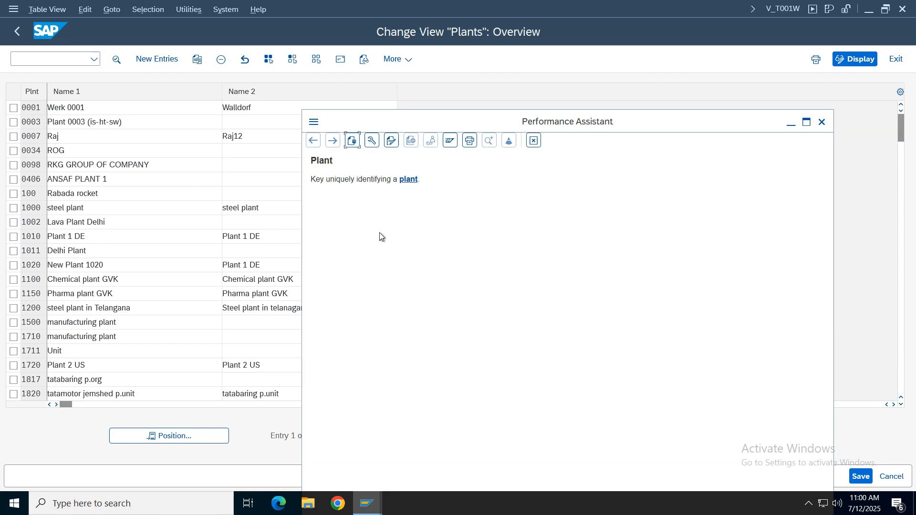
click(406, 180)
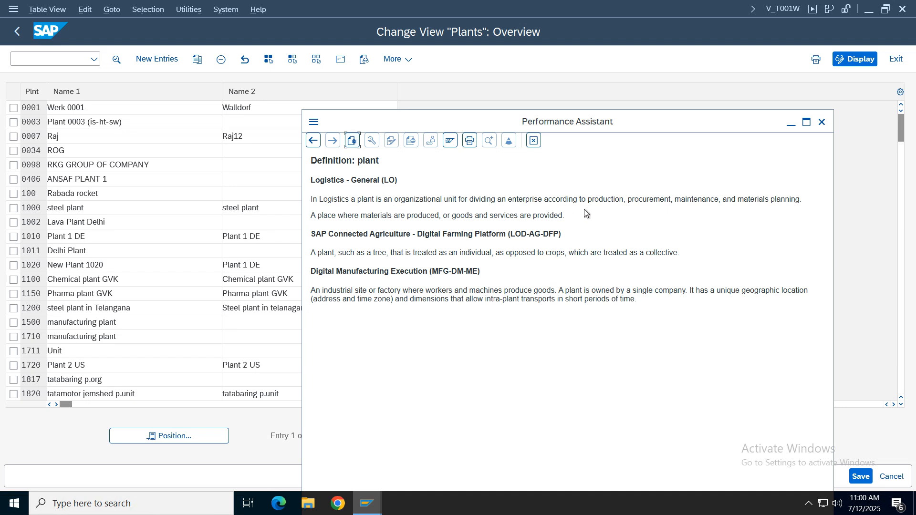
drag(475, 199, 863, 196)
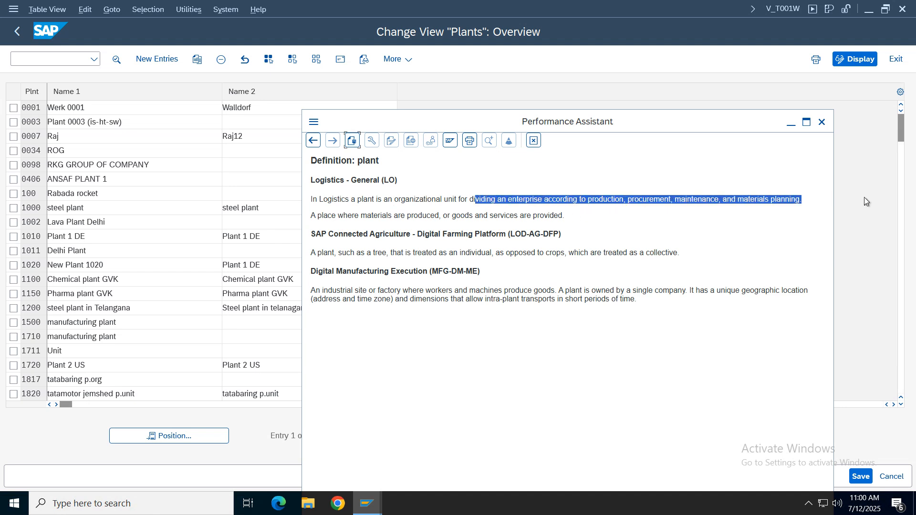
click(657, 233)
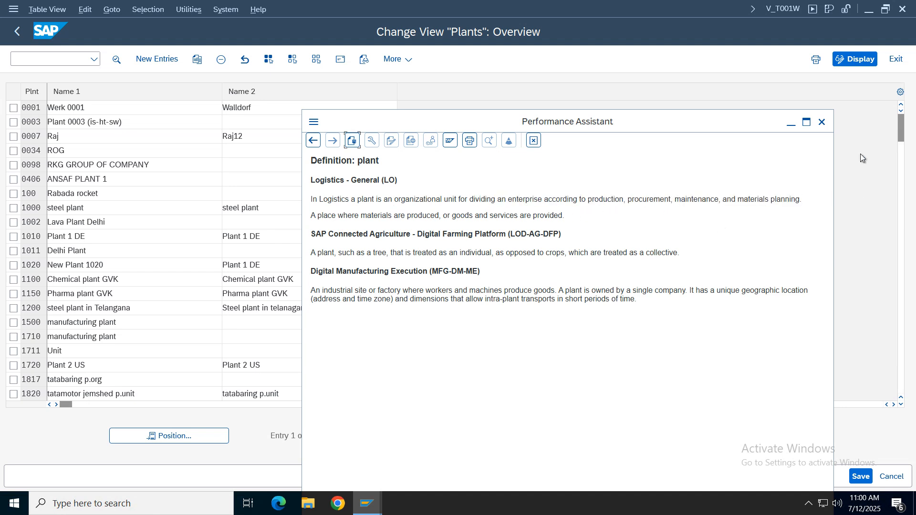
click(821, 123)
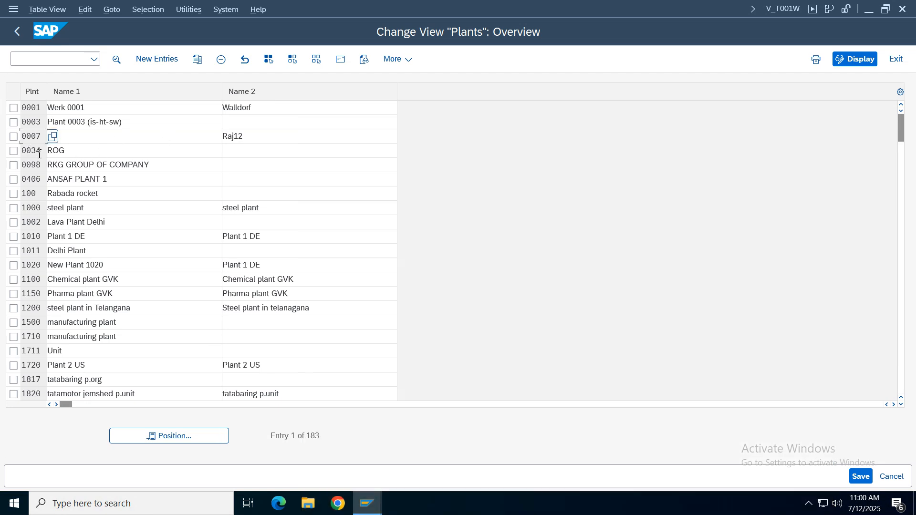
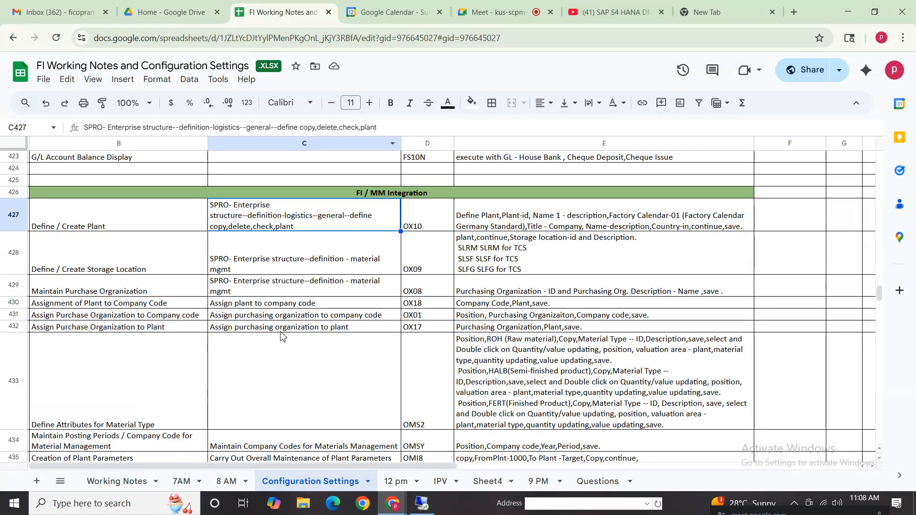
- Mute the microphone in the Google Meet call and unmute it again
click(496, 12)
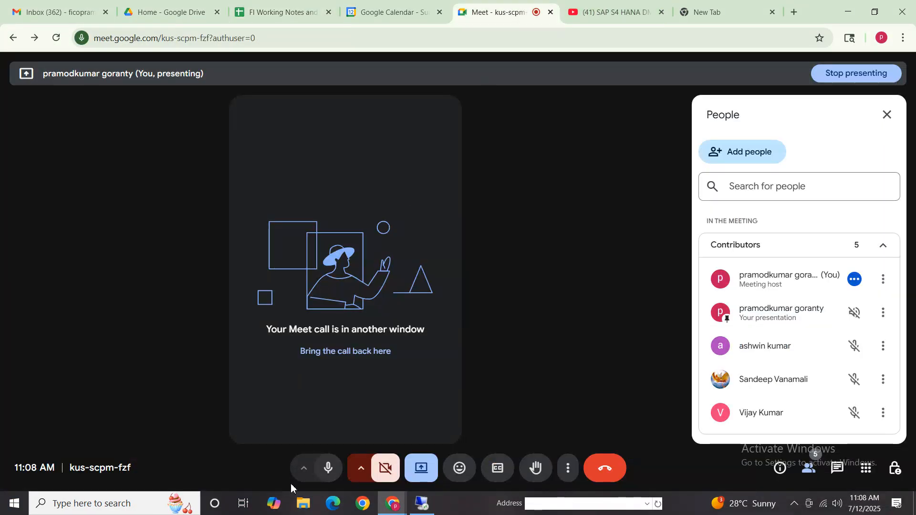
click(329, 466)
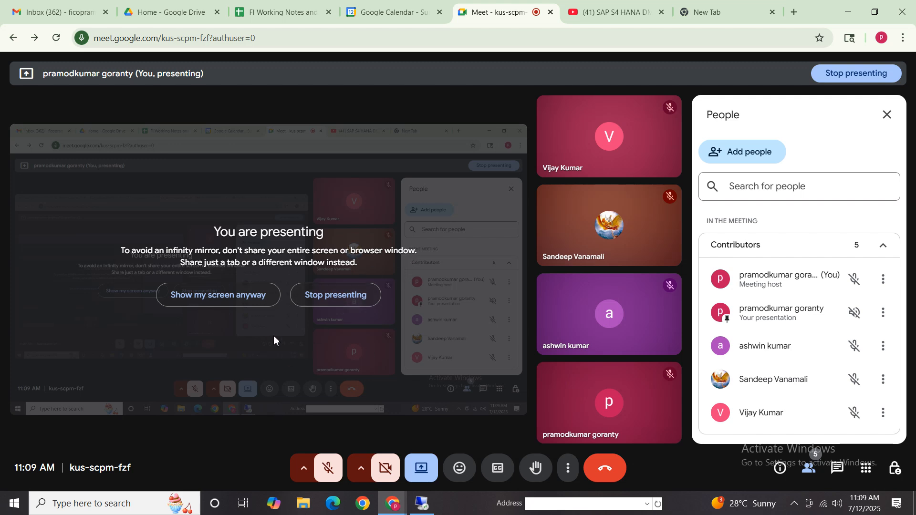
click(338, 462)
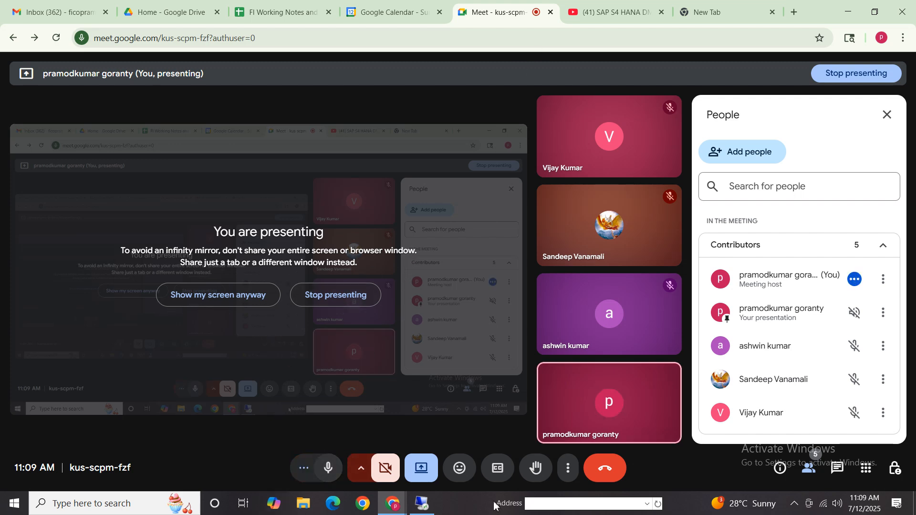
- Switch to the SAP session and look through the plant overview, including plant TELU and the entries at the start of the list
click(433, 510)
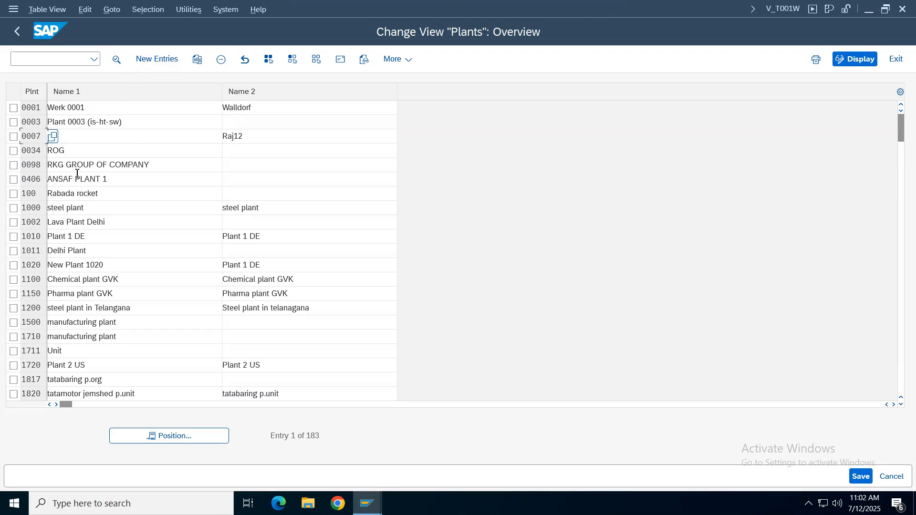
click(174, 434)
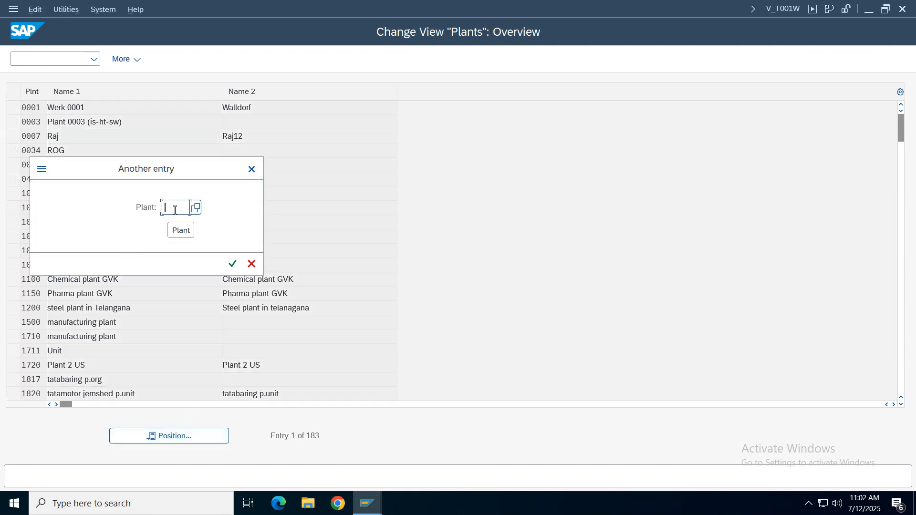
text(TELU)
key(Return)
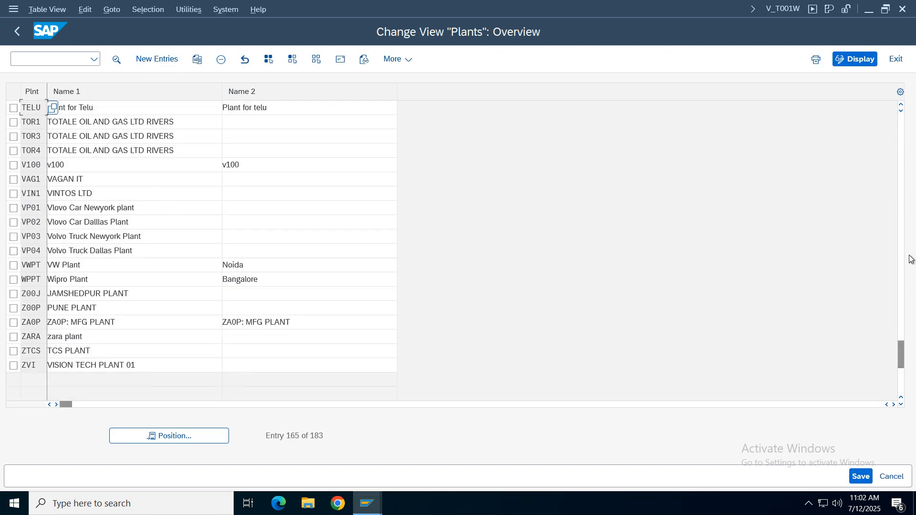
drag(900, 350, 902, 91)
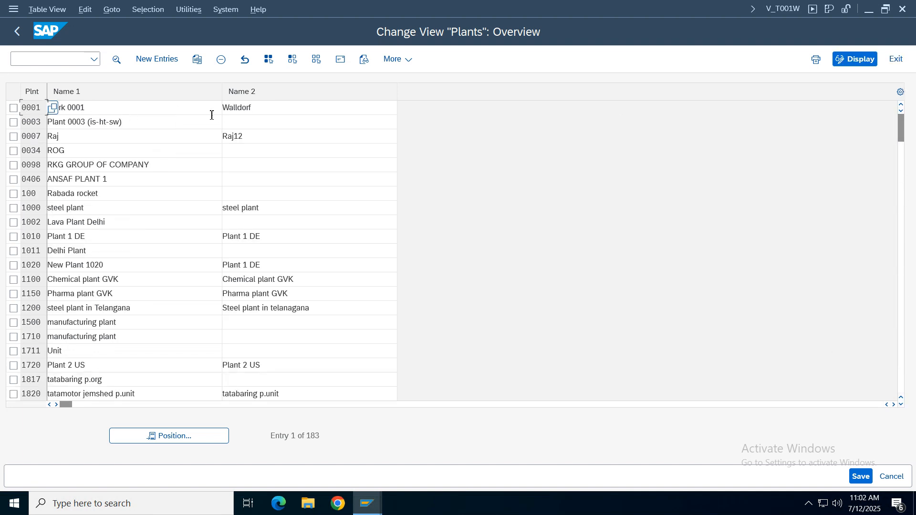
click(92, 110)
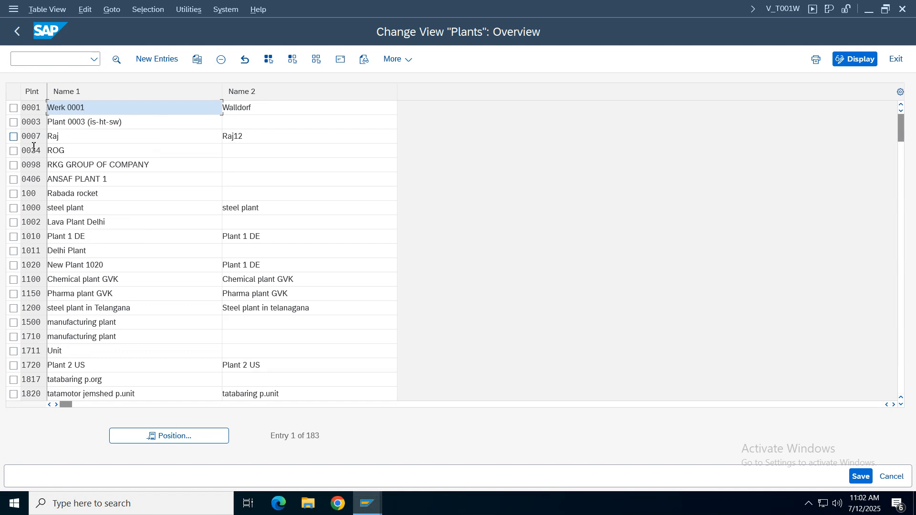
click(33, 338)
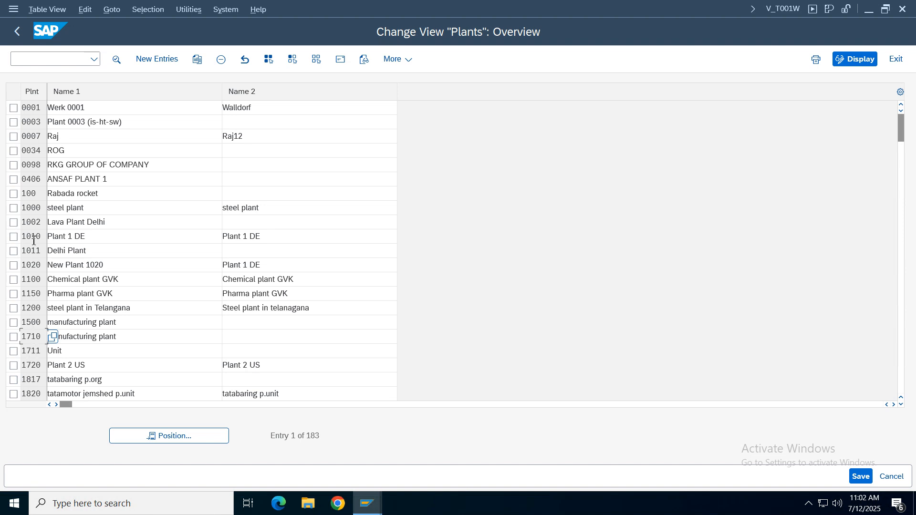
drag(92, 238, 7, 240)
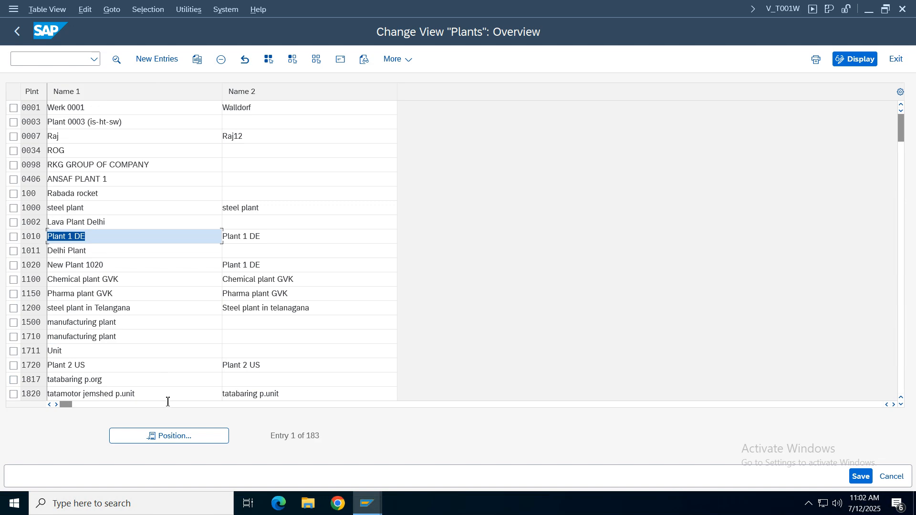
- Position the plant list at TELU, select that plant and open a copy of its entry
click(171, 436)
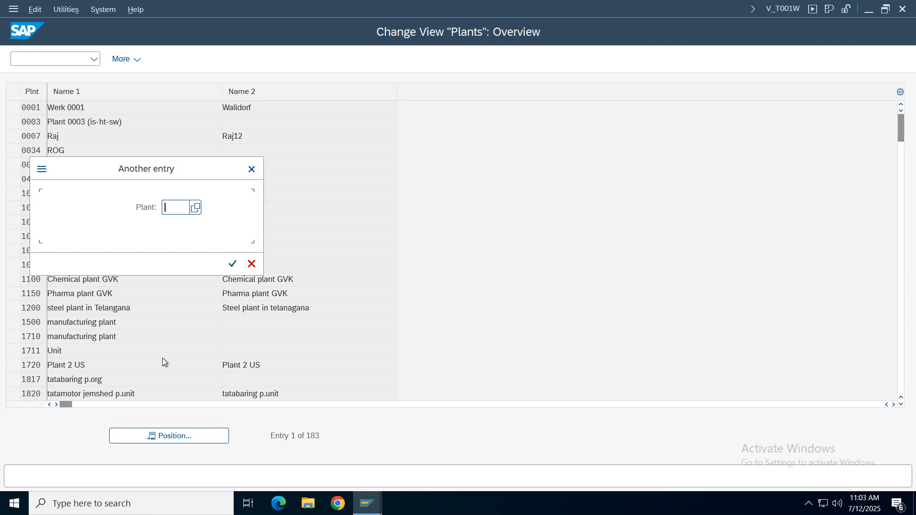
text(TELU)
key(Return)
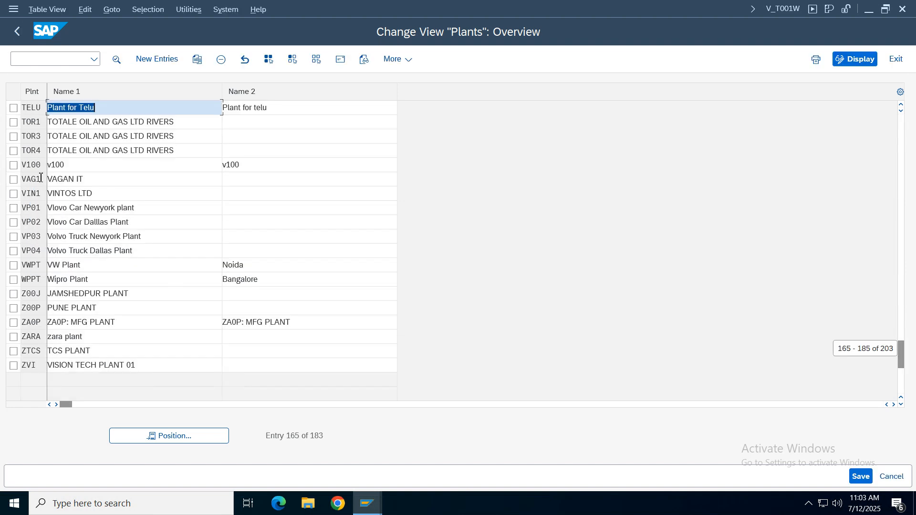
click(15, 109)
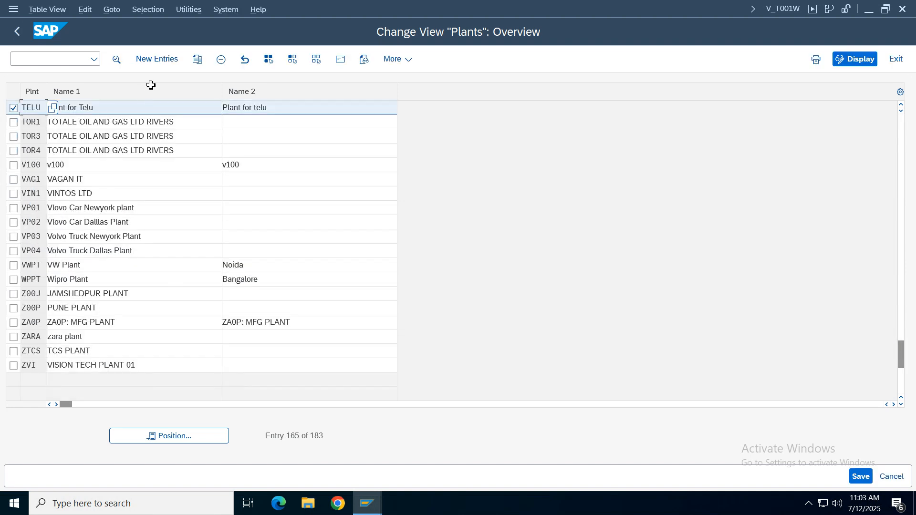
click(198, 60)
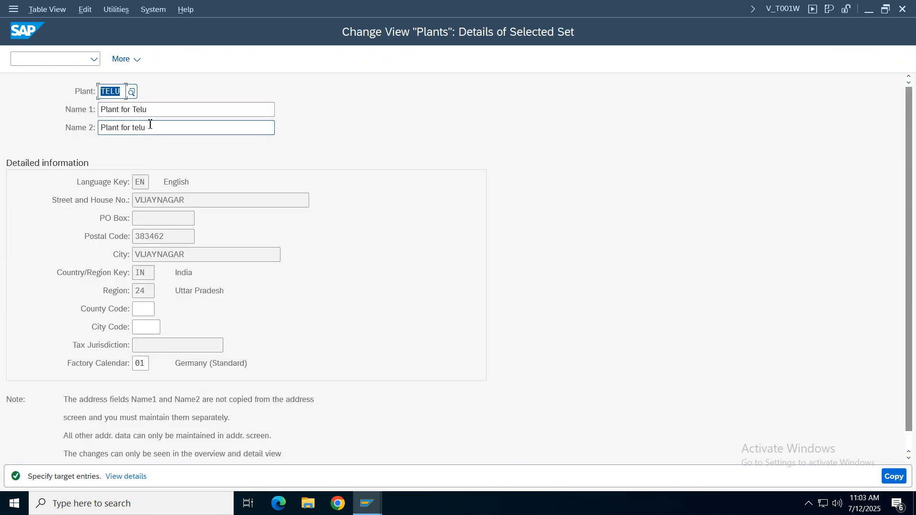
- Set the plant key of the copied entry to vz01
key(BackSpace)
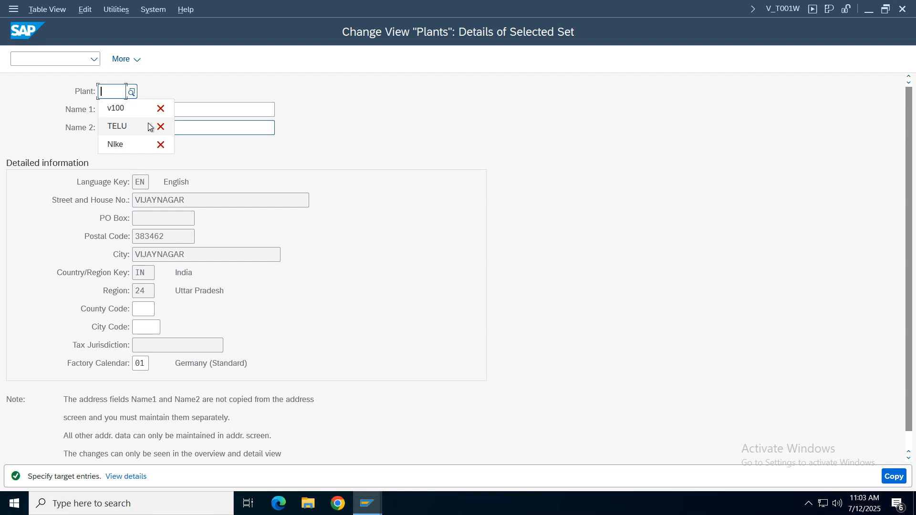
text(vz01)
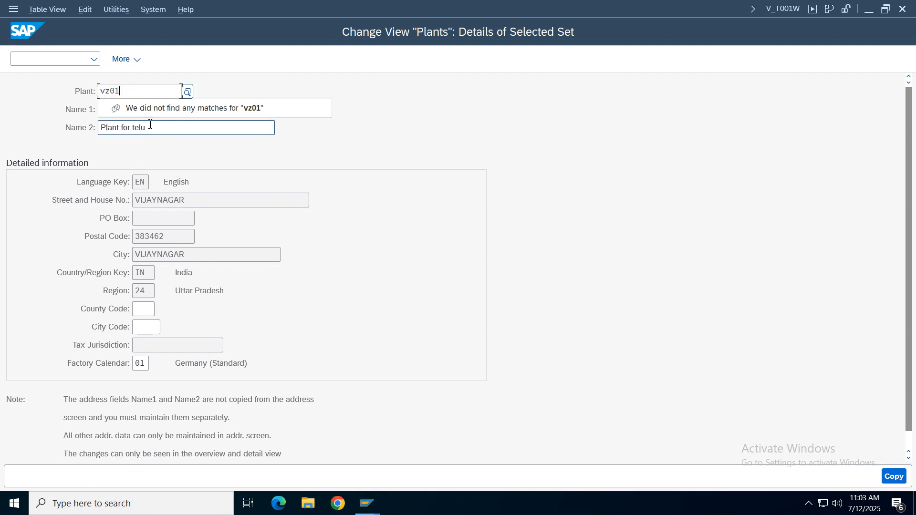
key(BackSpace)
key(BackSpace)
text(p1)
key(BackSpace)
key(BackSpace)
text(01)
- Change both Name 1 and Name 2 of the new plant to "Plant for vz01"
click(178, 110)
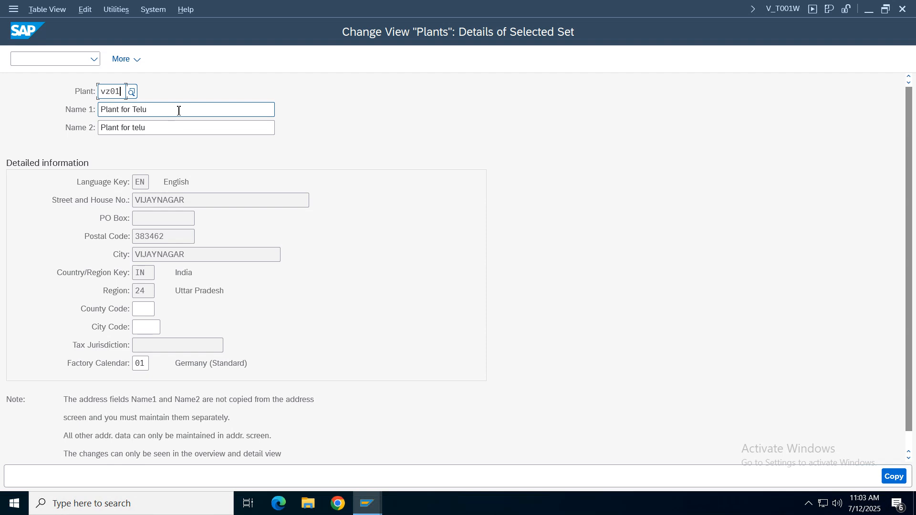
key(BackSpace)
key(BackSpace)
key(BackSpace)
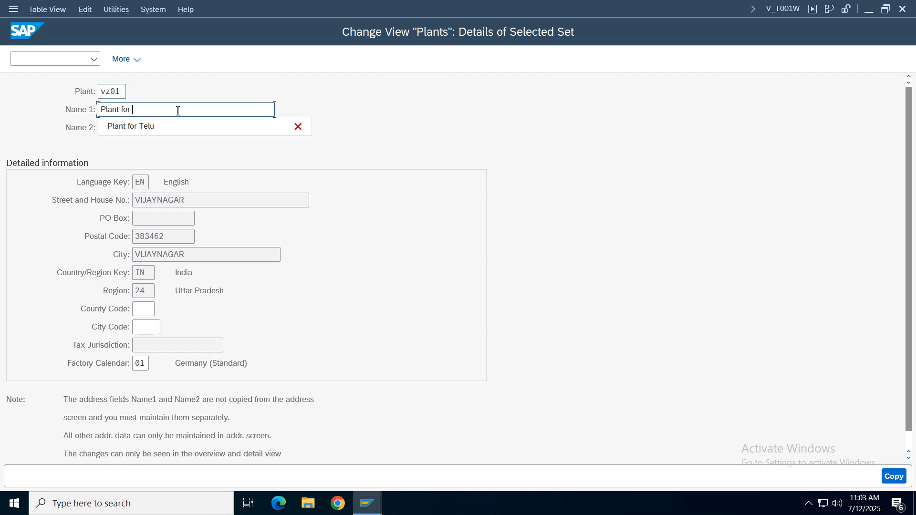
text(vz01)
click(170, 132)
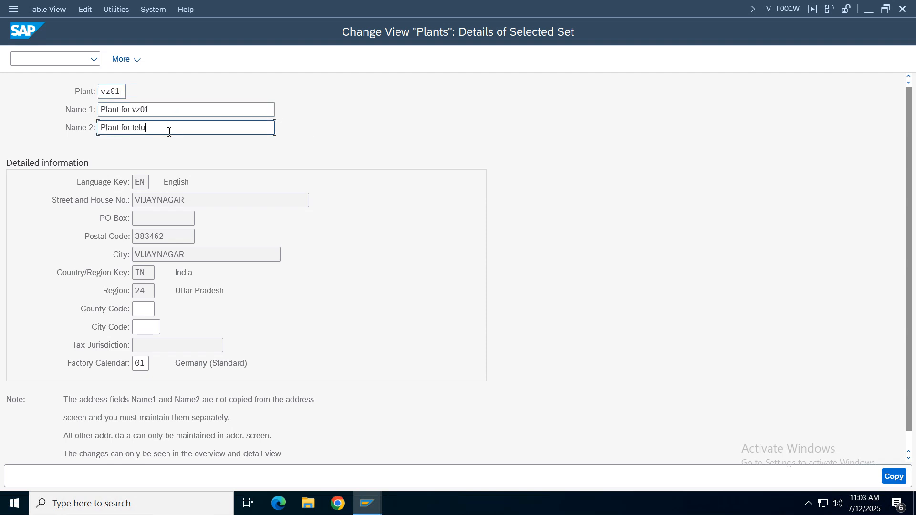
key(BackSpace)
key(BackSpace)
key(BackSpace)
key(BackSpace)
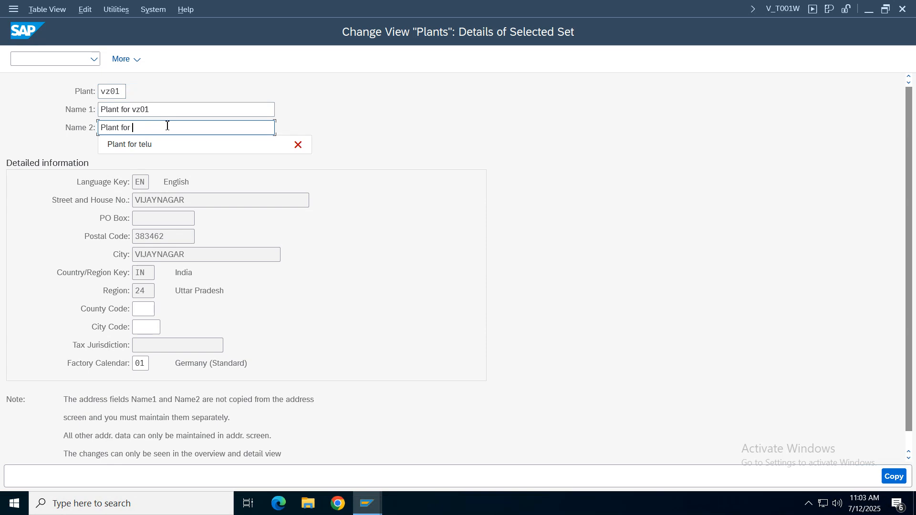
text(vz01)
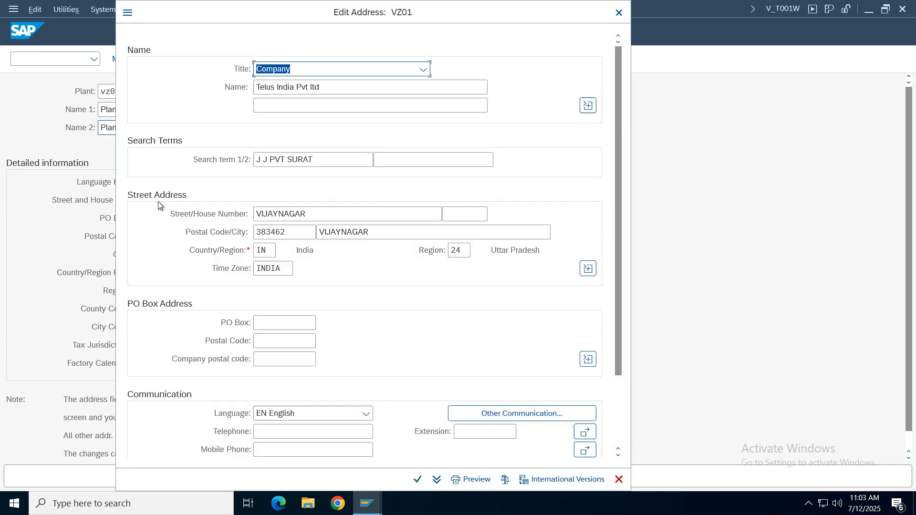
- Set the company name in the new plant's address to "Verizon India Pvt Ltd" and confirm the copied entry
key(Tab)
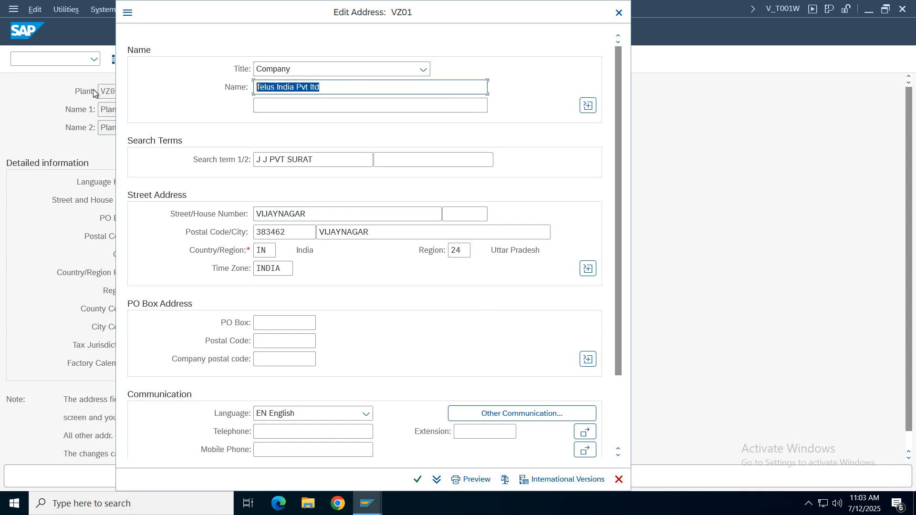
key(BackSpace)
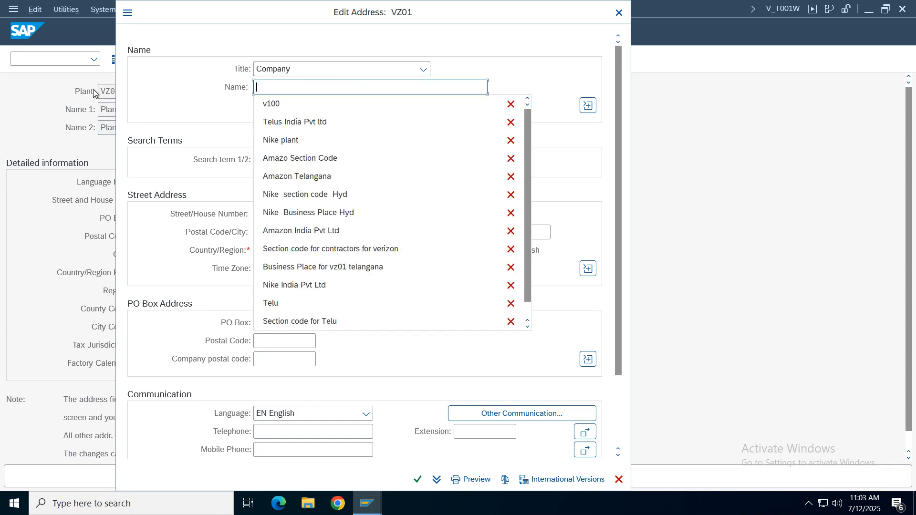
text(verizon)
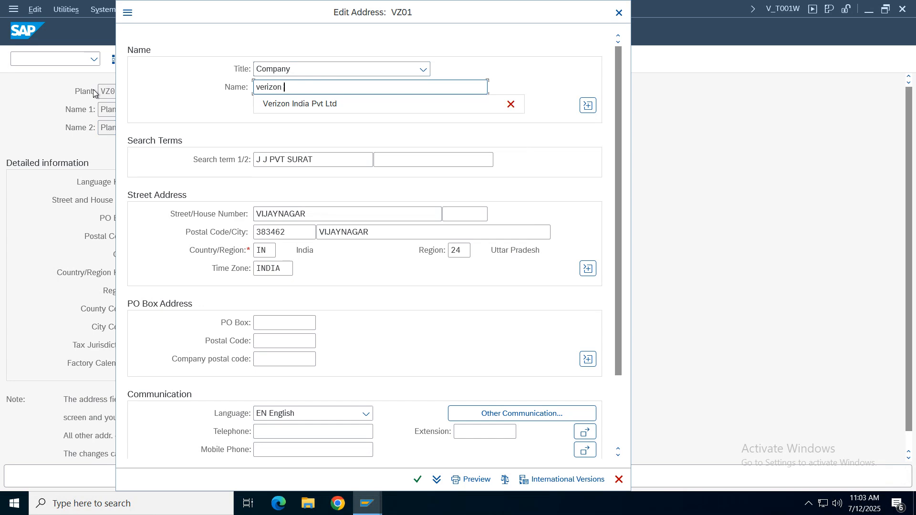
click(287, 103)
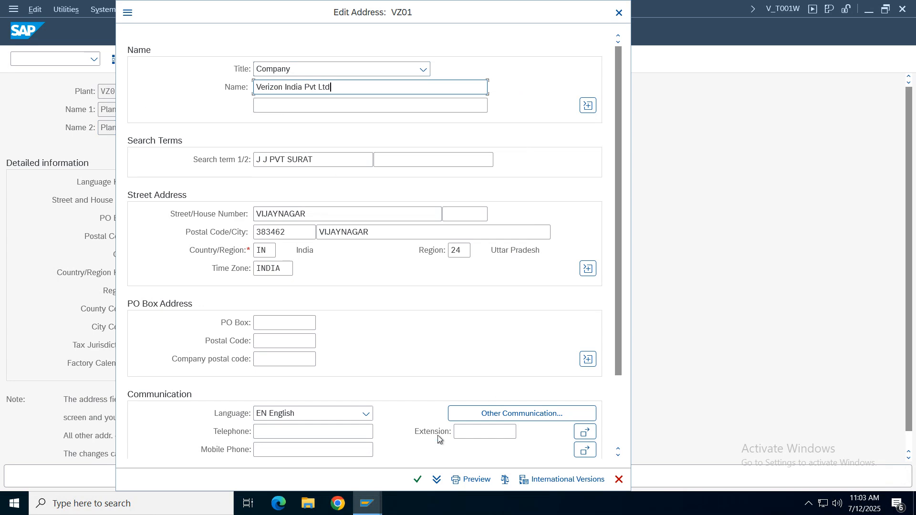
click(417, 478)
key(Return)
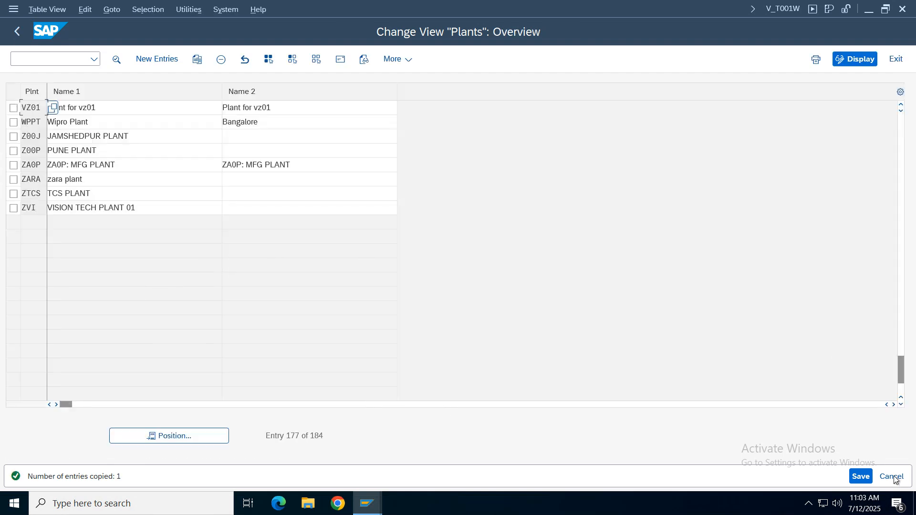
- Save the new plant VZ01 and return to the implementation guide structure
click(861, 476)
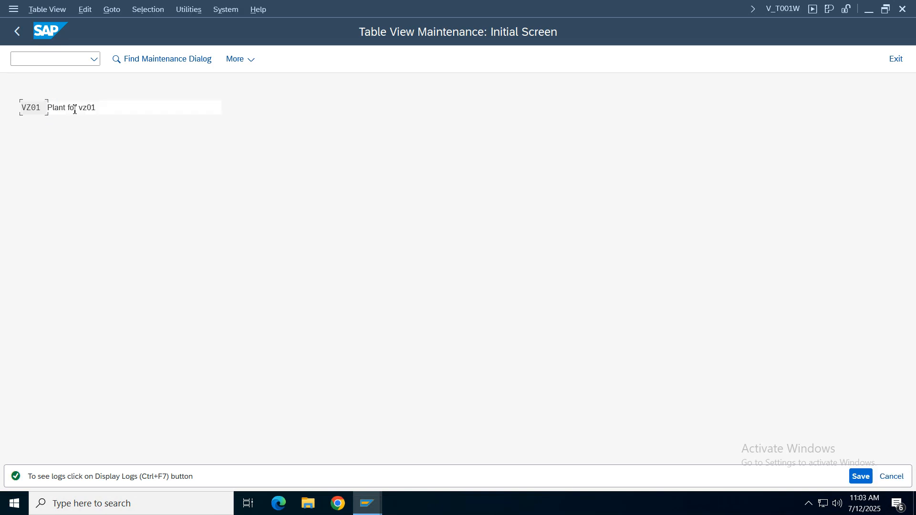
click(112, 109)
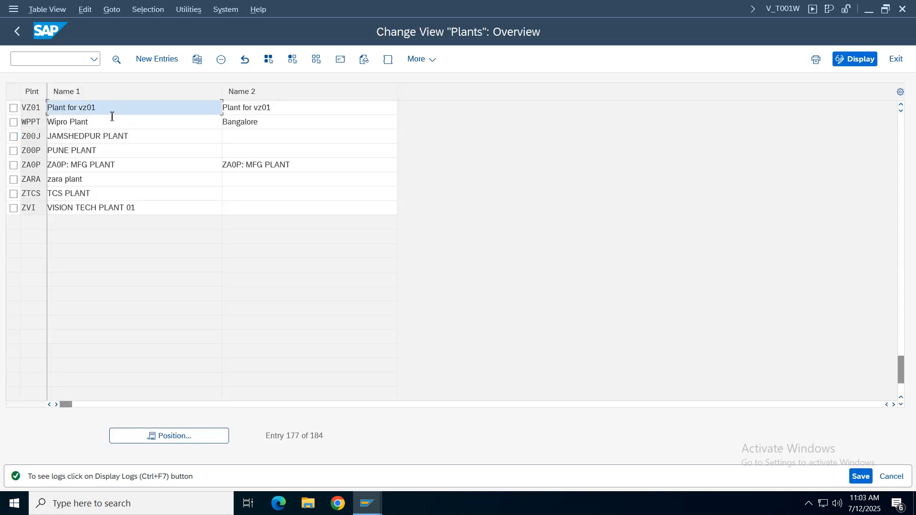
click(19, 30)
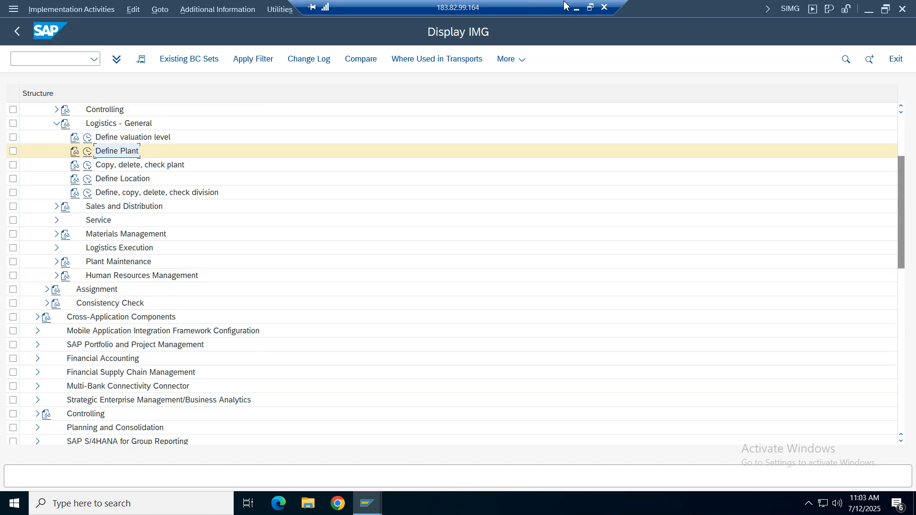
- Switch to the configuration notes spreadsheet and review the Define / Create Plant and Define / Create Storage Location rows
click(576, 10)
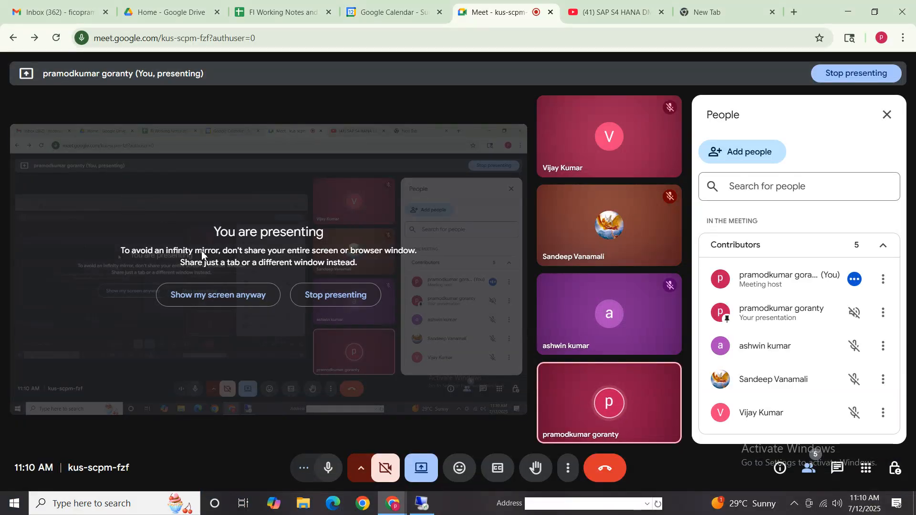
click(278, 11)
drag(740, 159, 794, 470)
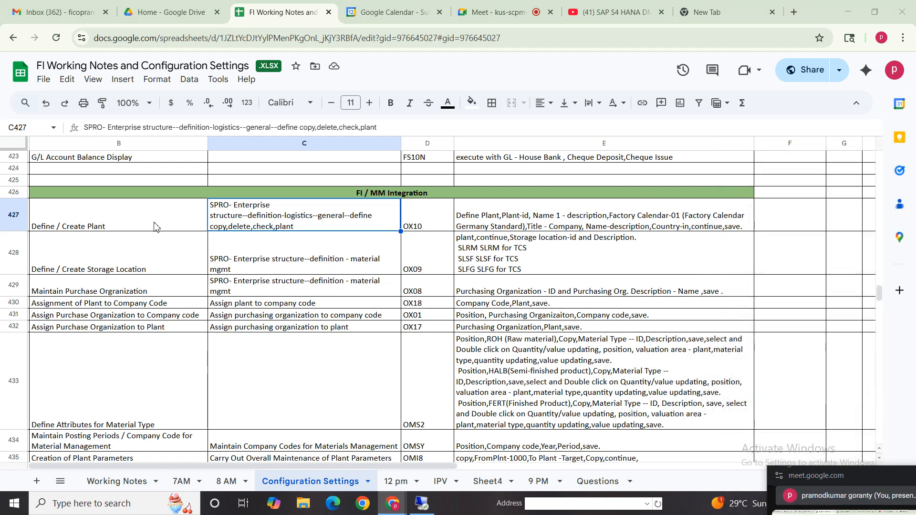
drag(154, 226, 581, 224)
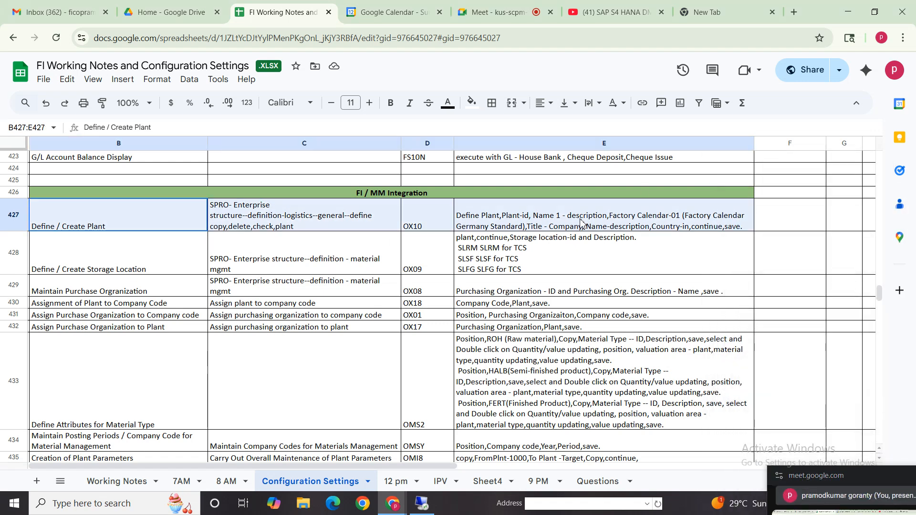
click(124, 228)
click(353, 229)
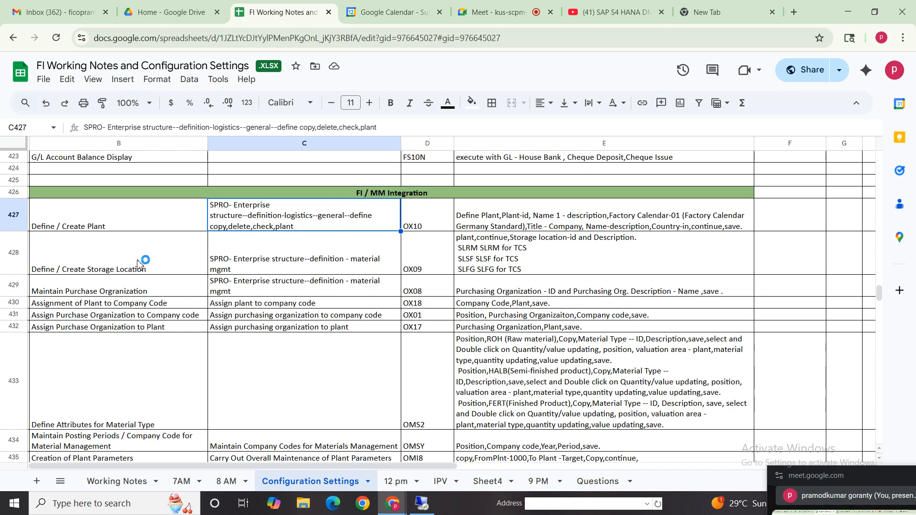
drag(129, 266, 528, 264)
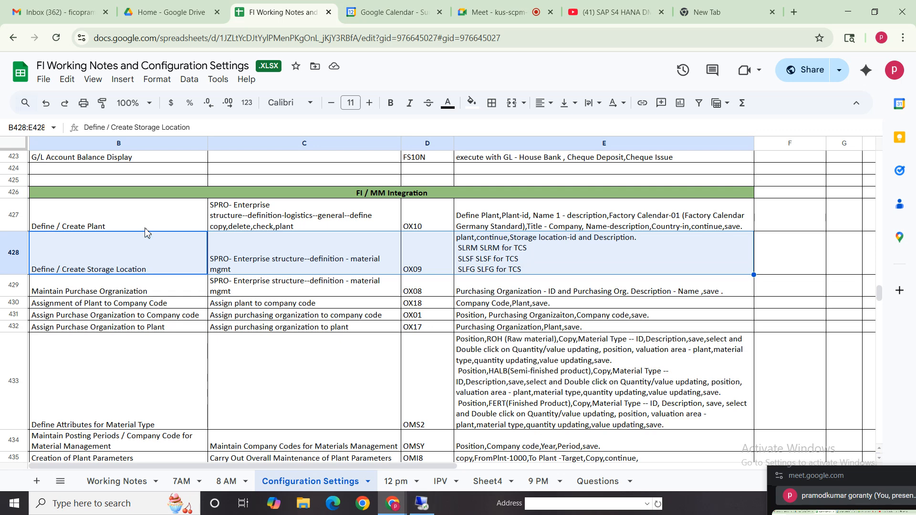
click(148, 264)
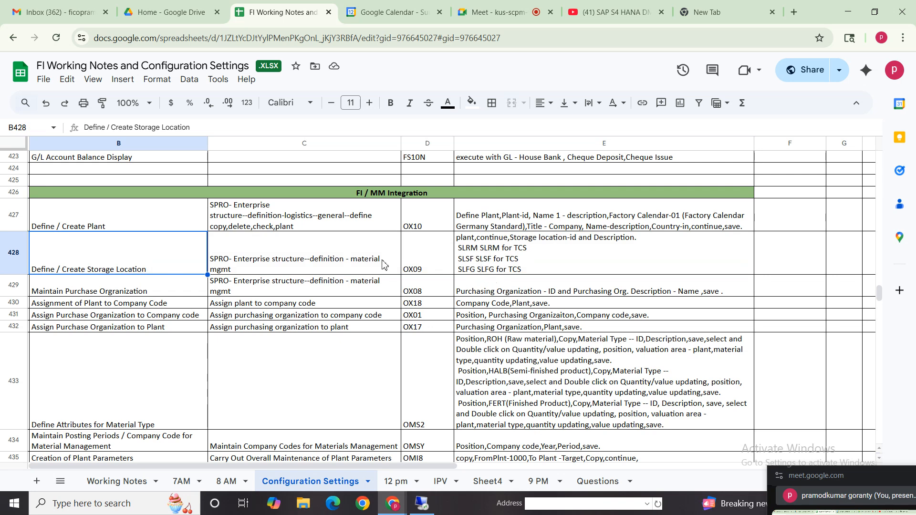
- Check the menu path in the notes' Define / Create Storage Location row, then return to the SAP implementation guide
key(alt+Tab)
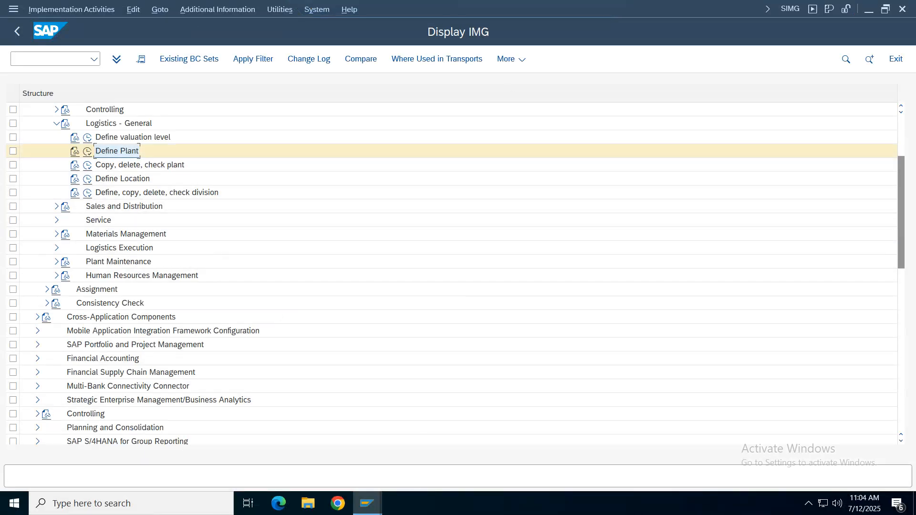
click(577, 10)
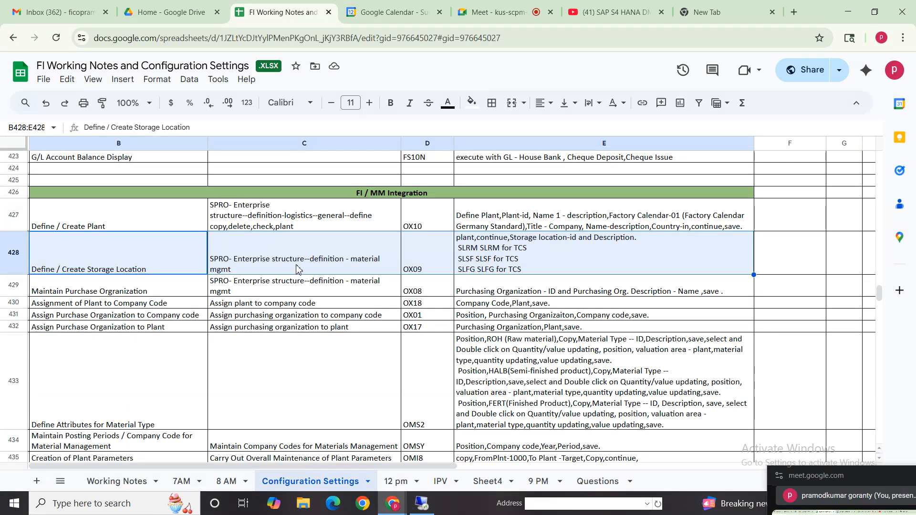
click(281, 268)
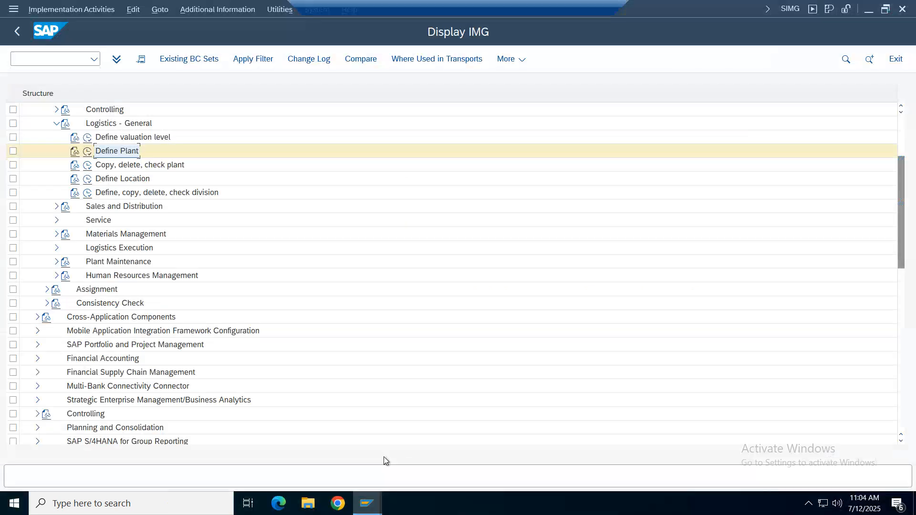
click(423, 503)
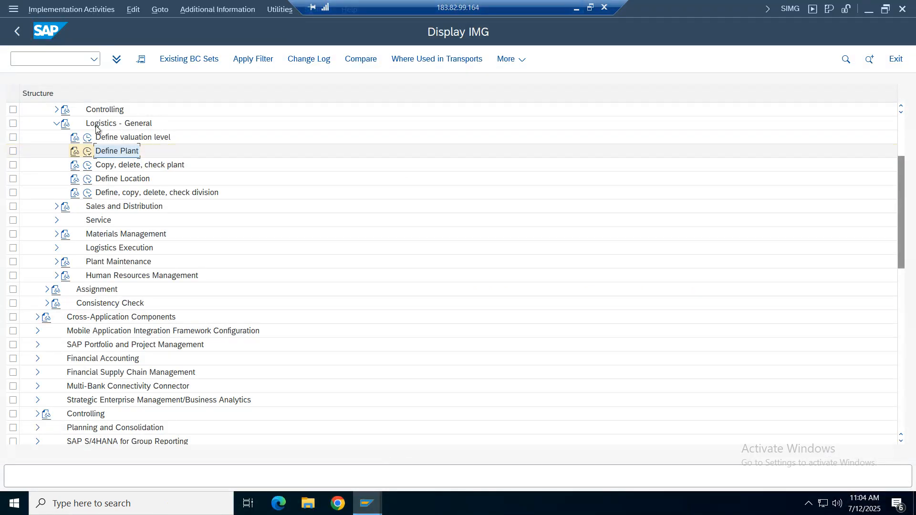
- Open Maintain storage location under Materials Management for plant VZ01 and start new entries
click(56, 123)
click(56, 165)
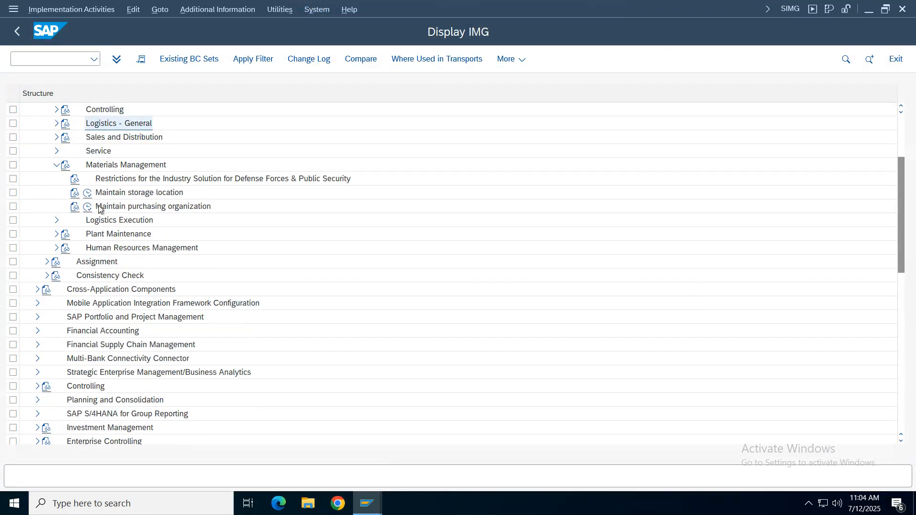
click(143, 193)
click(87, 193)
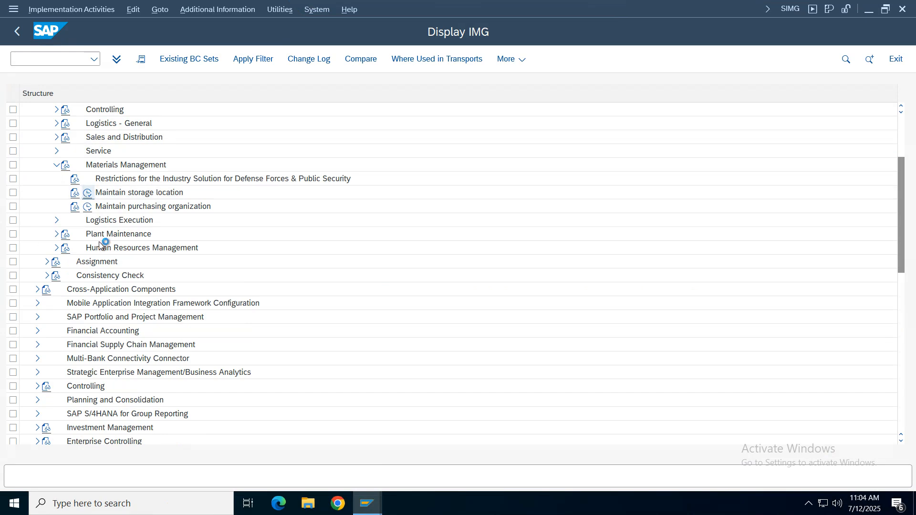
text(vz01)
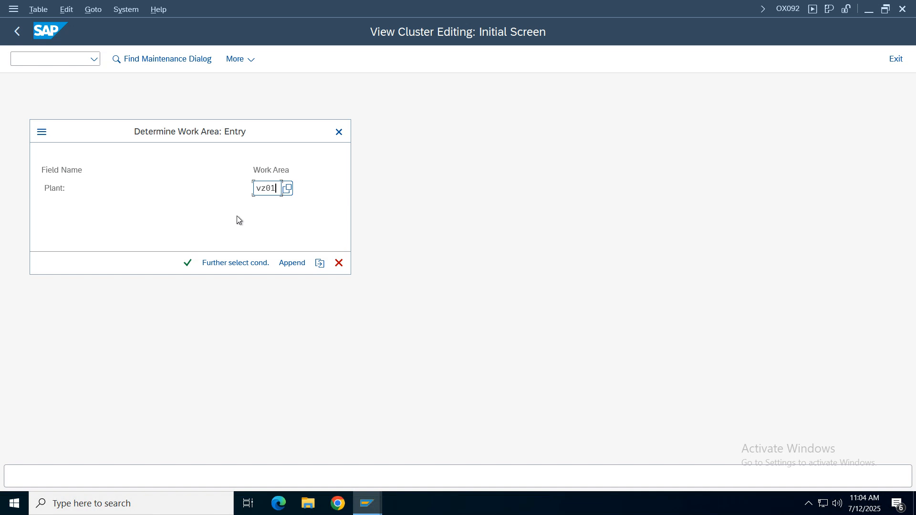
key(Return)
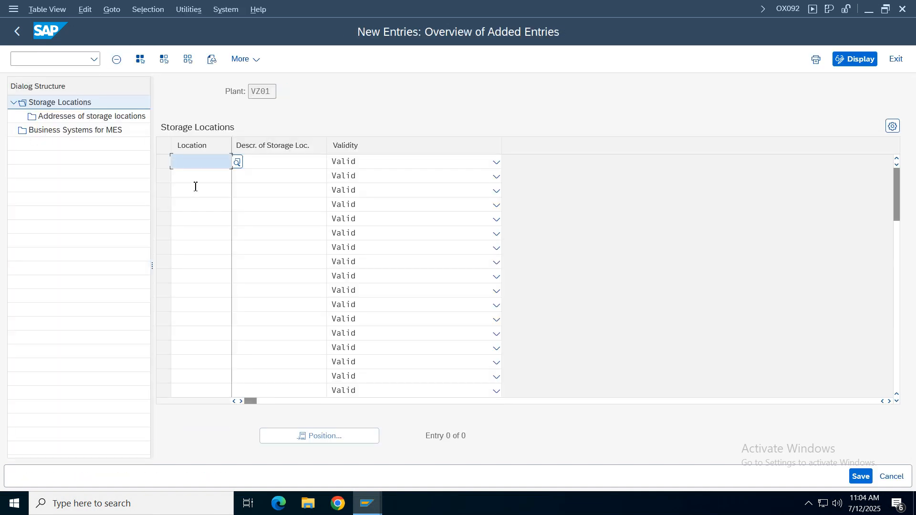
- Add storage location VZ01 with the description "storage location", leaving its validity as Valid
text(sl)
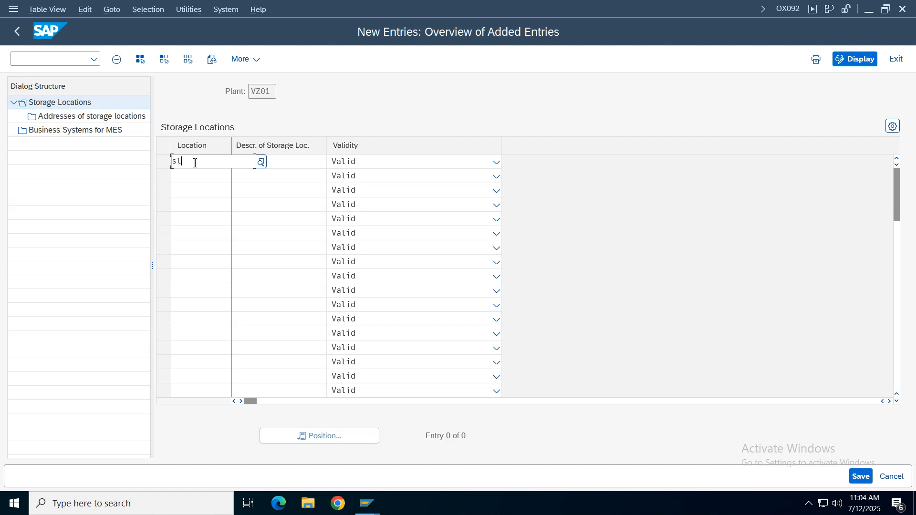
key(BackSpace)
key(BackSpace)
text(vz01)
click(280, 165)
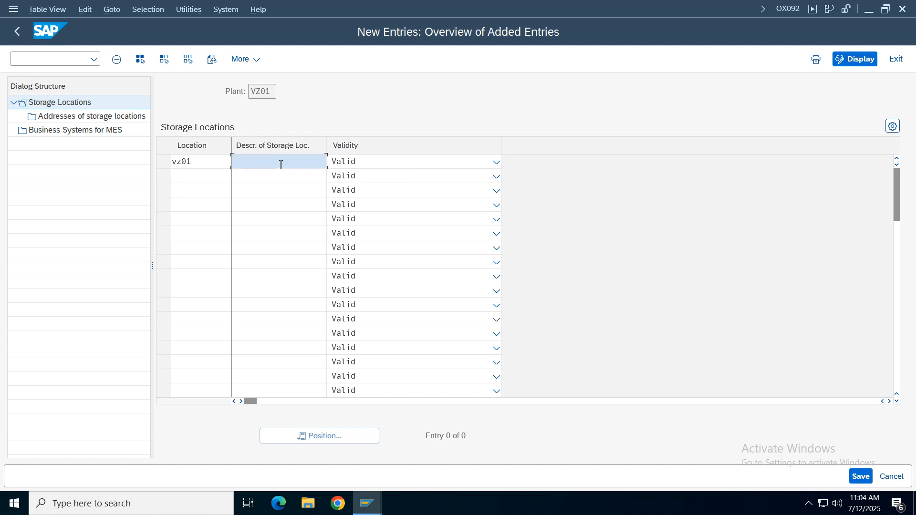
text(storag)
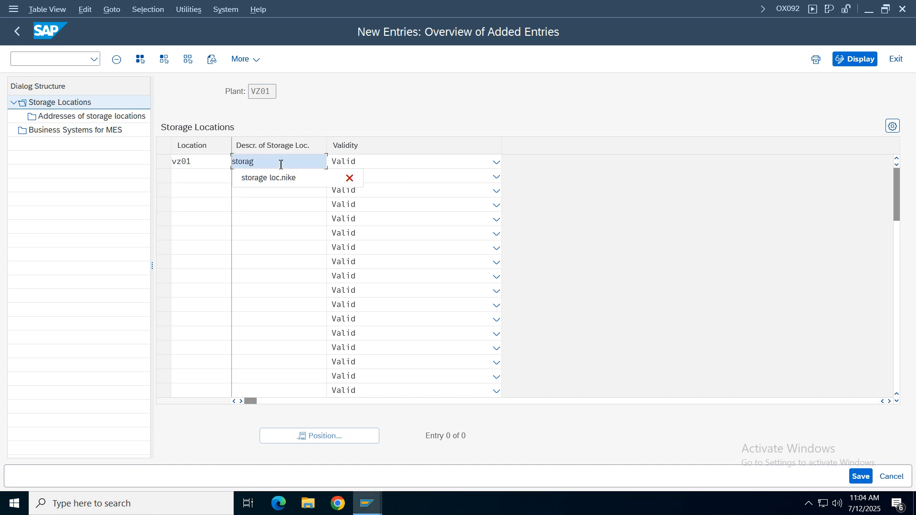
text(e location)
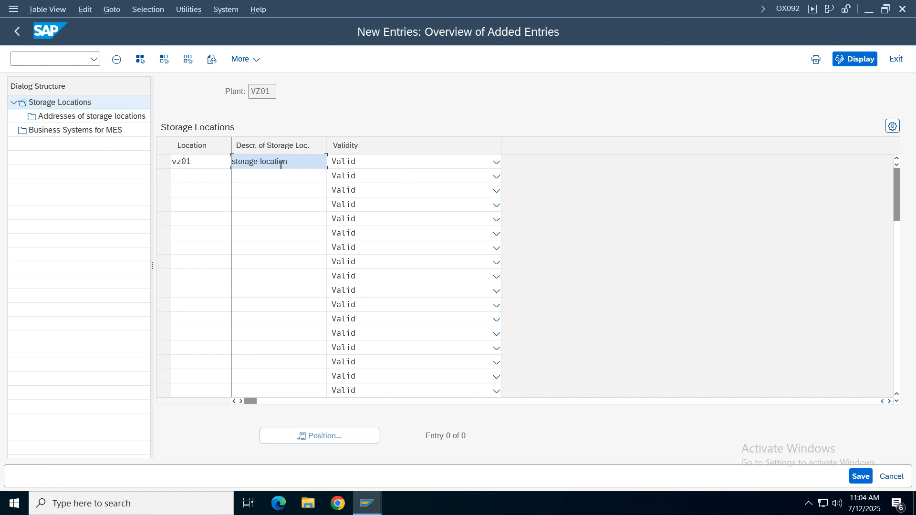
key(Return)
click(354, 163)
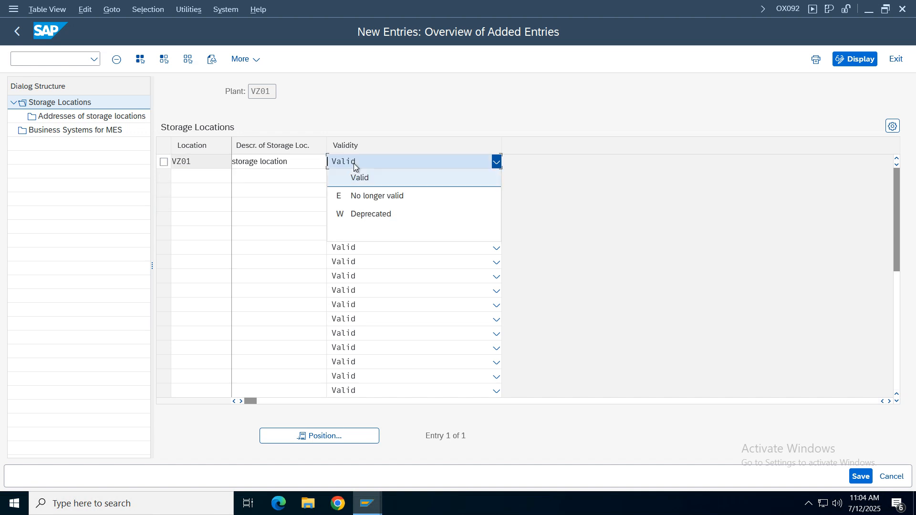
click(634, 274)
- Save the new storage location, confirming the customizing request, and return to the implementation guide structure
click(862, 476)
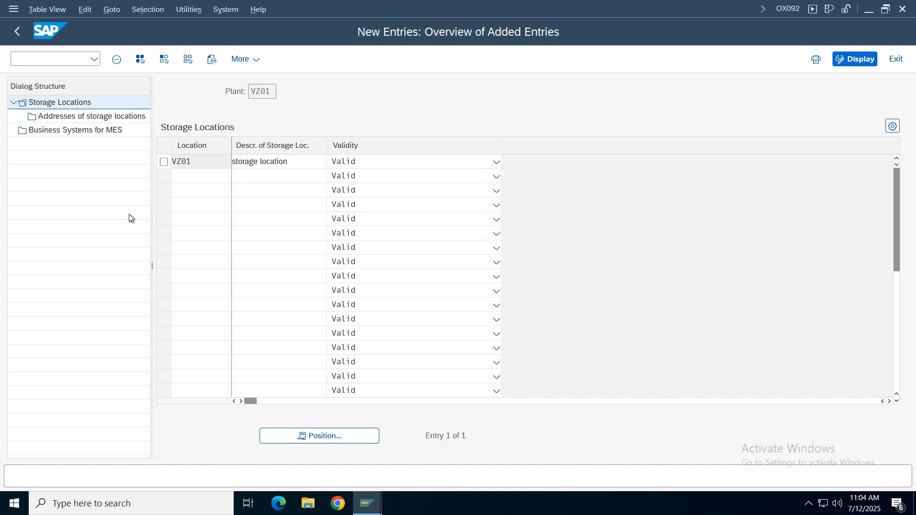
click(306, 263)
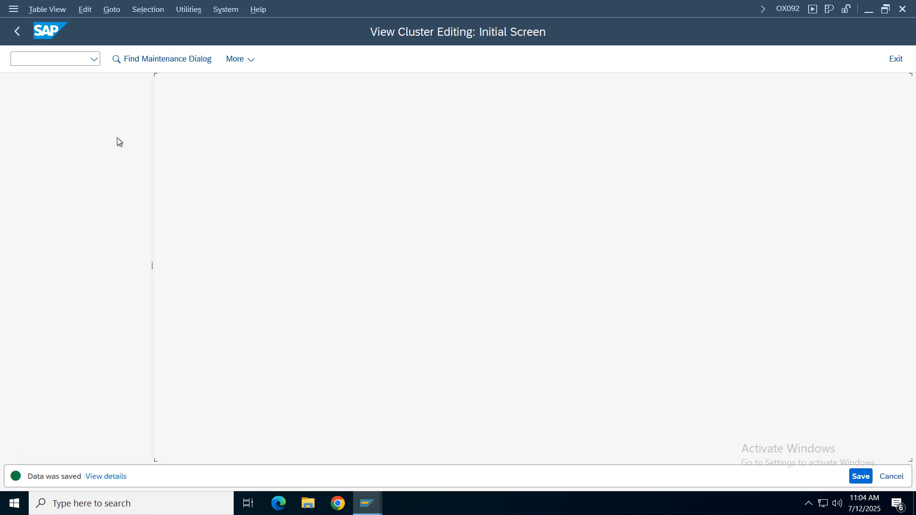
click(18, 33)
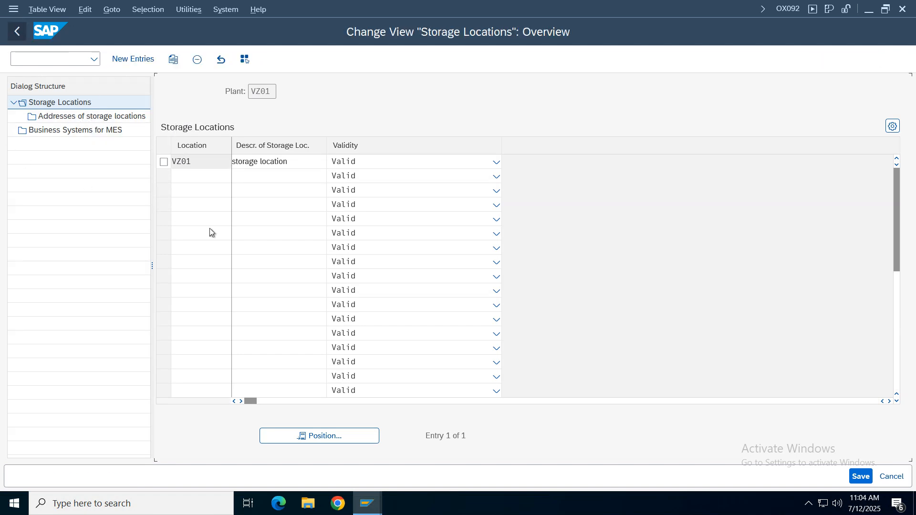
click(9, 32)
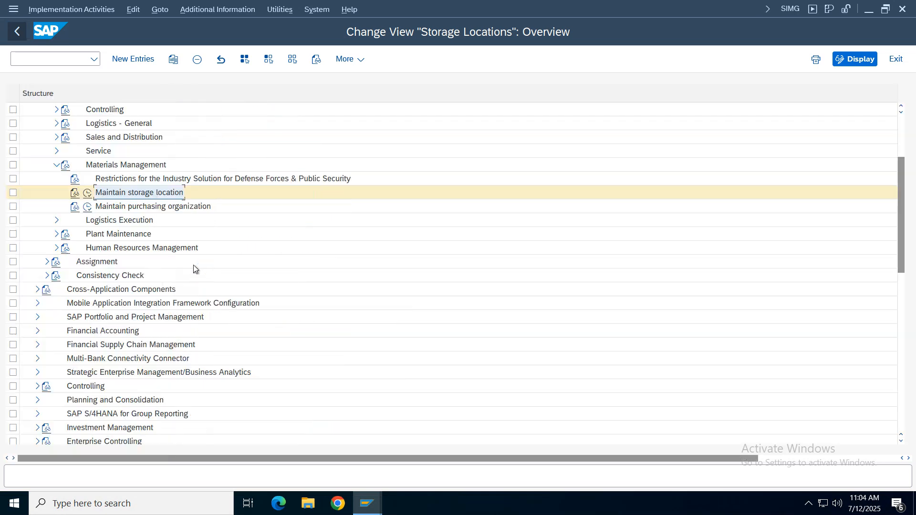
- Check the Maintain Purchase Organization row in the configuration notes spreadsheet and switch back to SAP
mouse_move(526, 1)
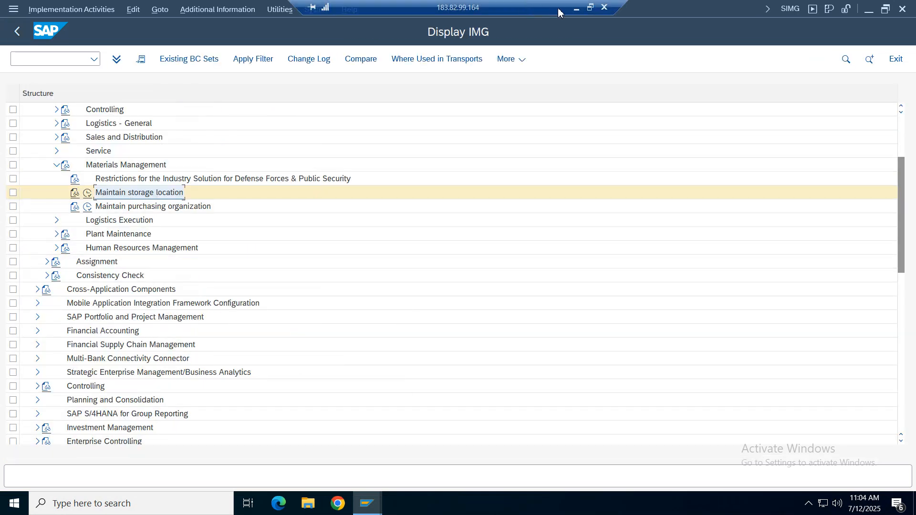
click(575, 9)
click(142, 262)
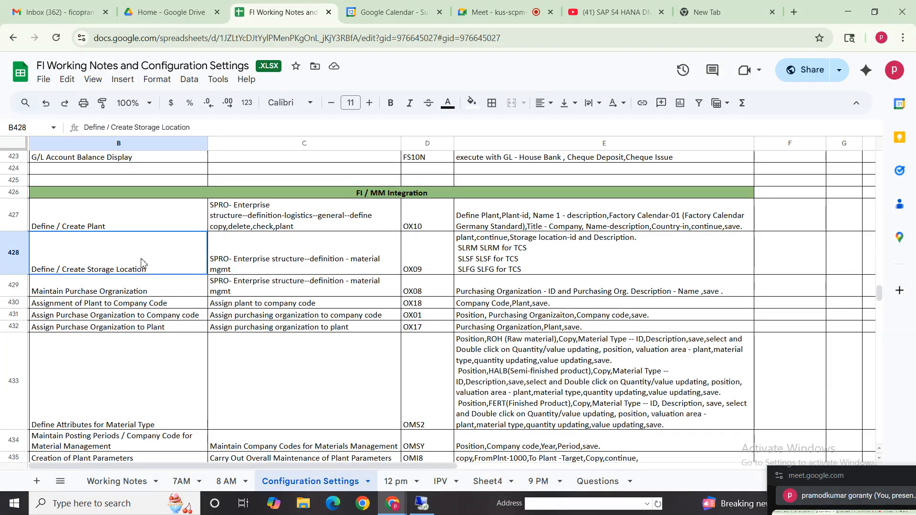
drag(119, 286, 601, 286)
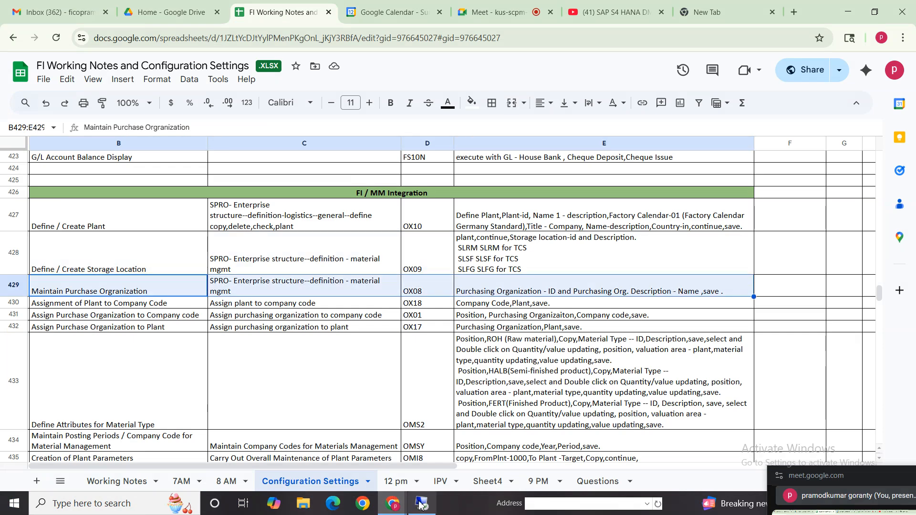
click(420, 503)
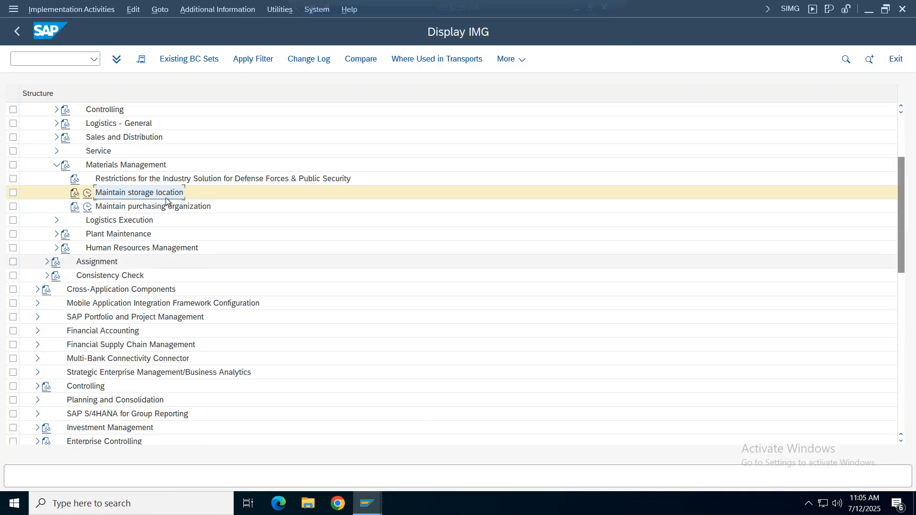
- Open Maintain purchasing organization and start a new entry with the ID VZ01
double_click(127, 208)
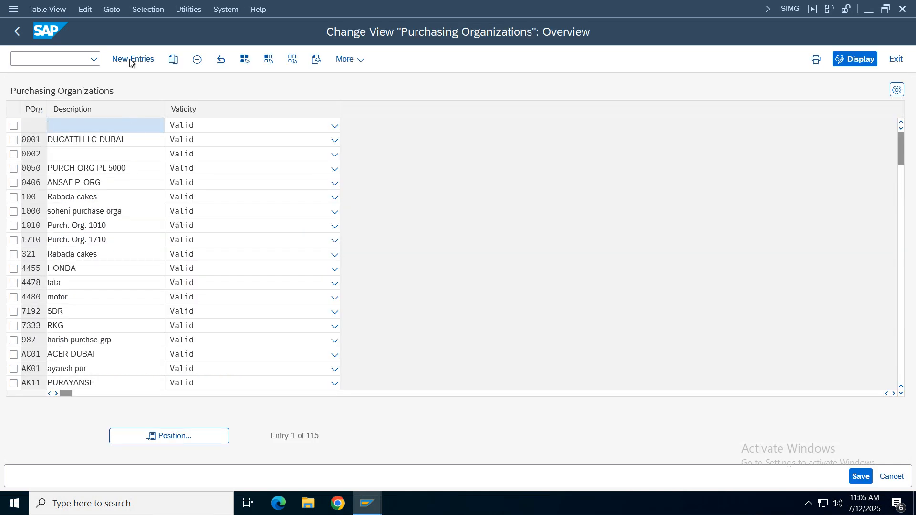
click(130, 59)
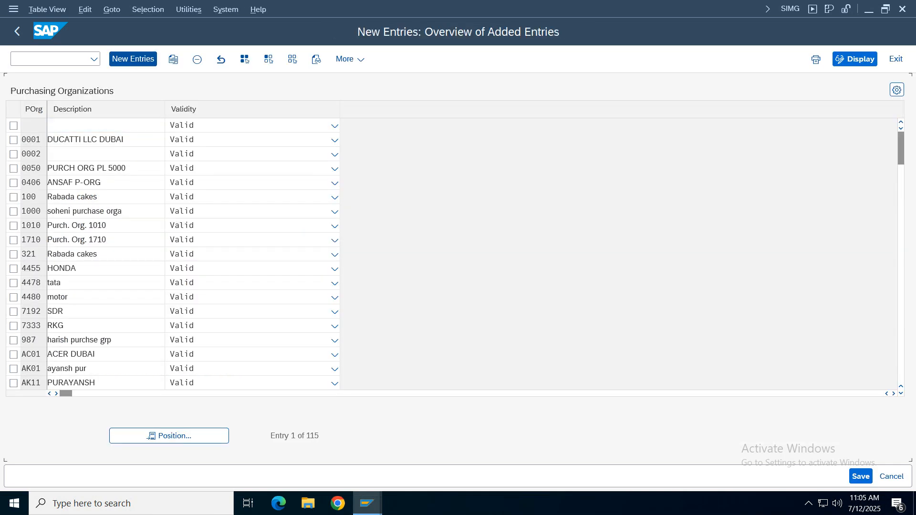
click(33, 129)
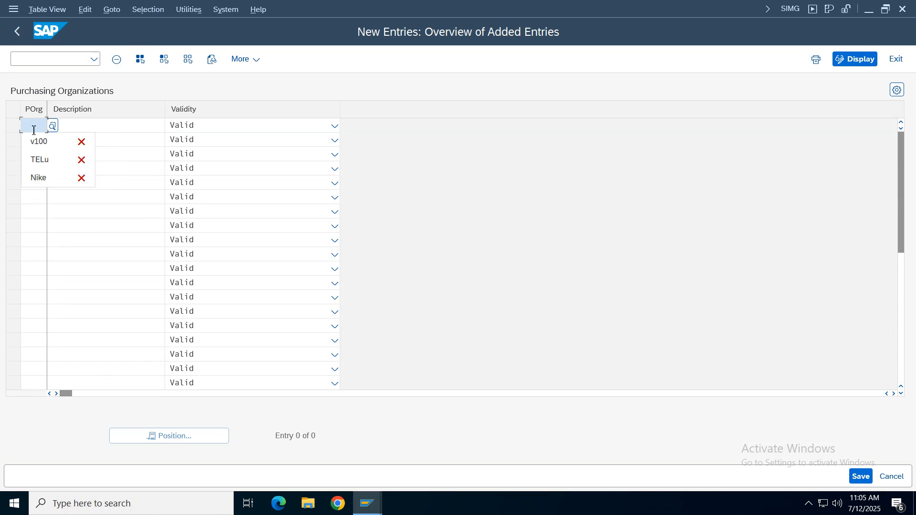
click(29, 131)
text(vz01)
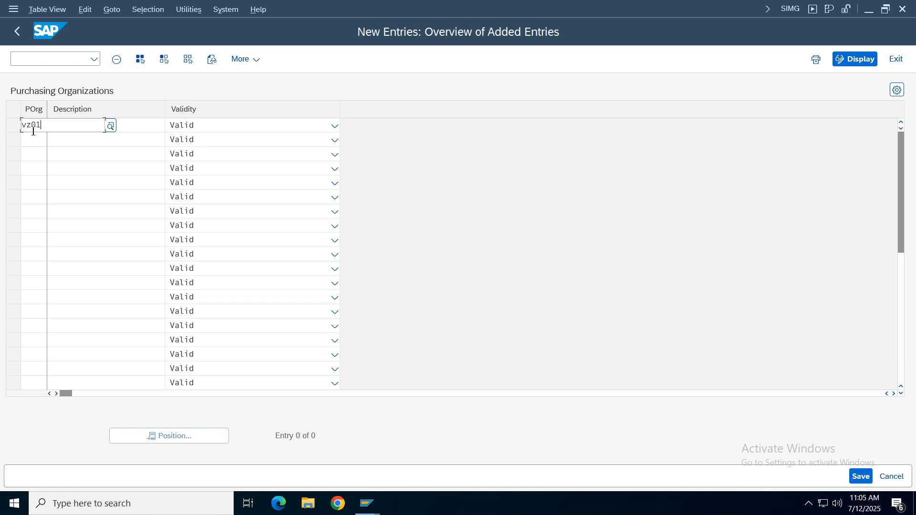
key(Tab)
- Set the new purchasing organization's description to "Pur orga. vz01" and confirm the entry
text(pu)
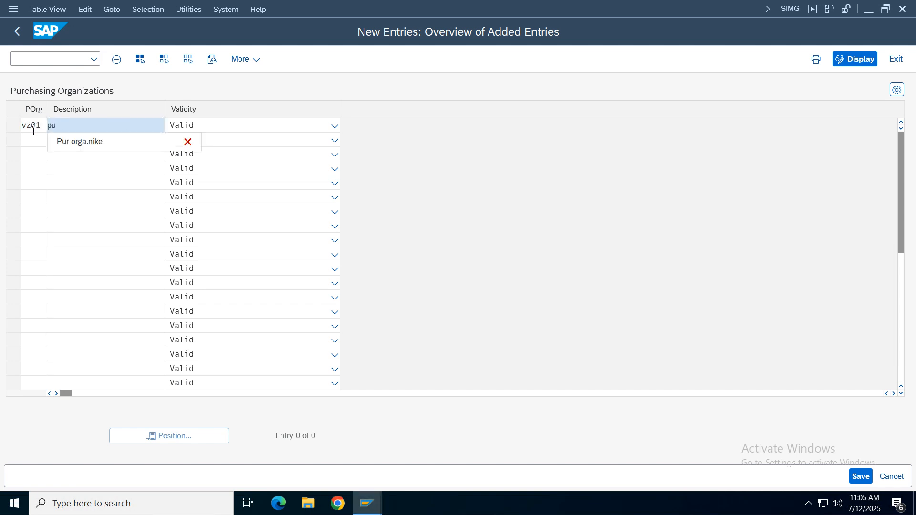
click(76, 142)
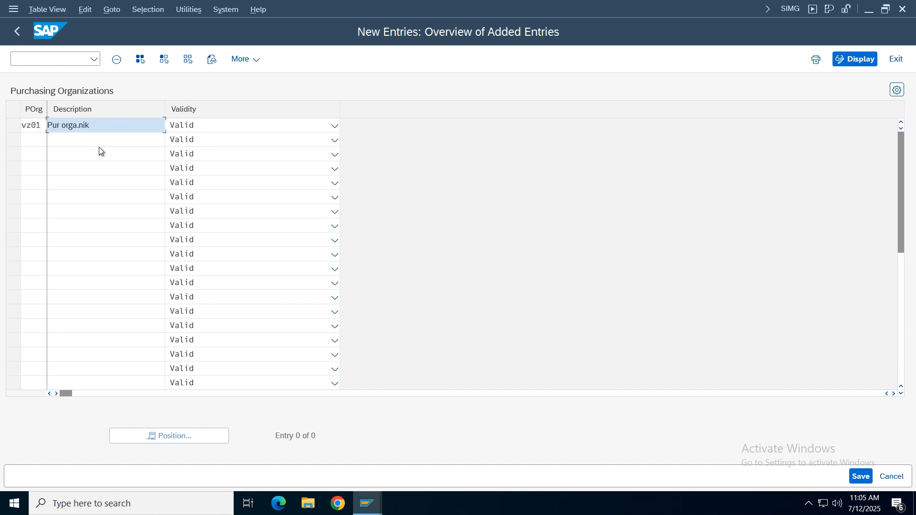
key(BackSpace)
key(BackSpace)
key(BackSpace)
text(v)
key(Return)
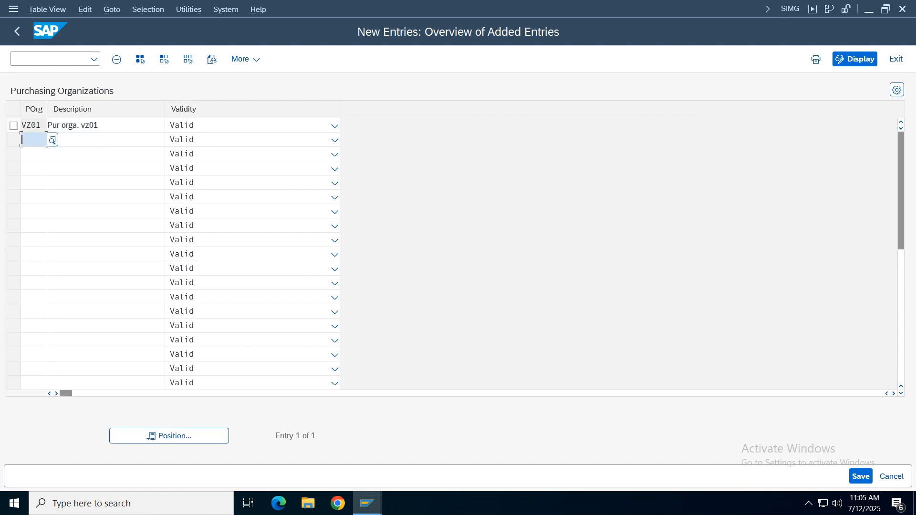
- Save purchasing organization VZ01 in the Verizon Group customizing request and return to the implementation guide structure
click(862, 477)
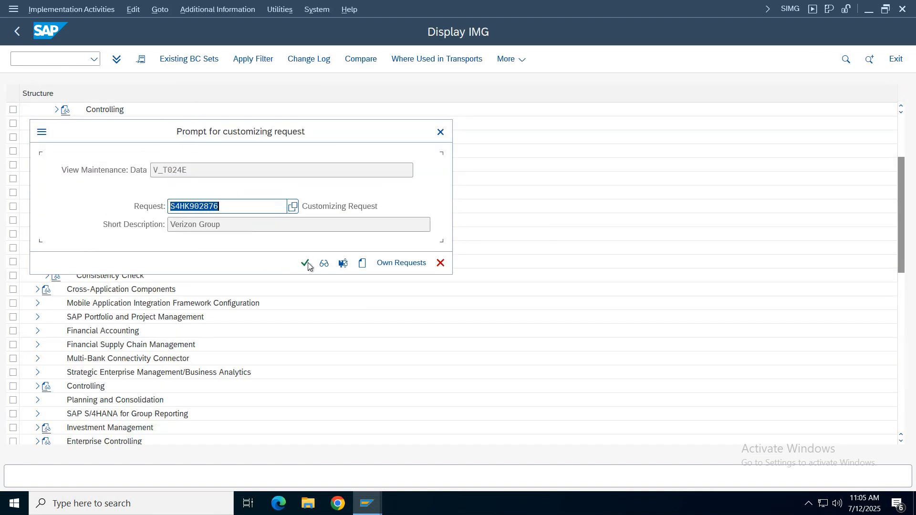
click(306, 263)
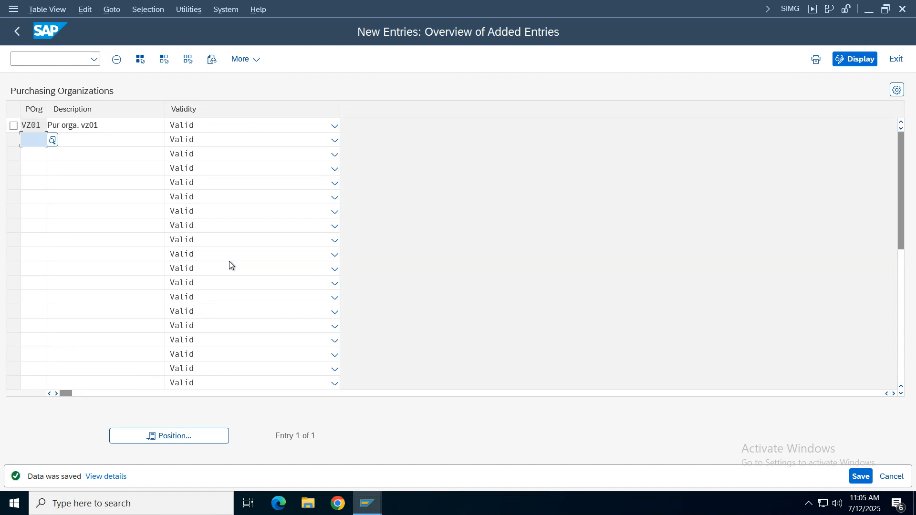
click(17, 31)
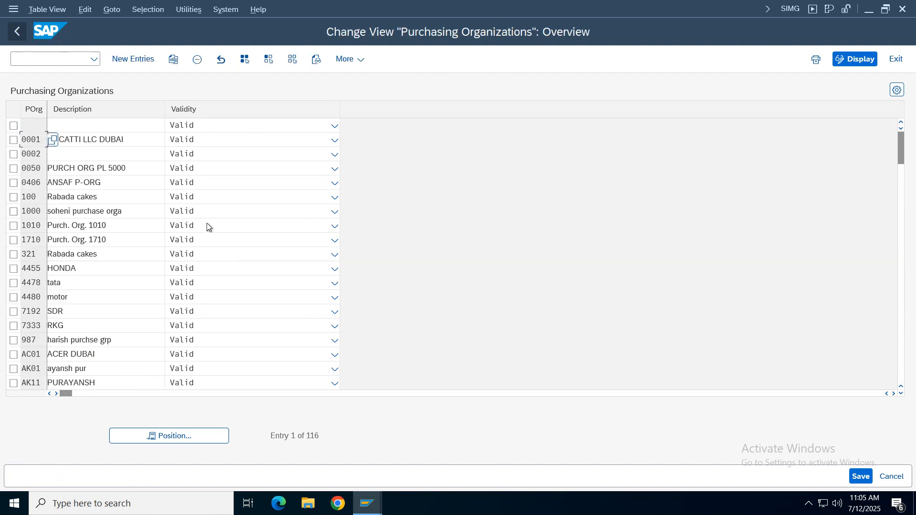
click(17, 31)
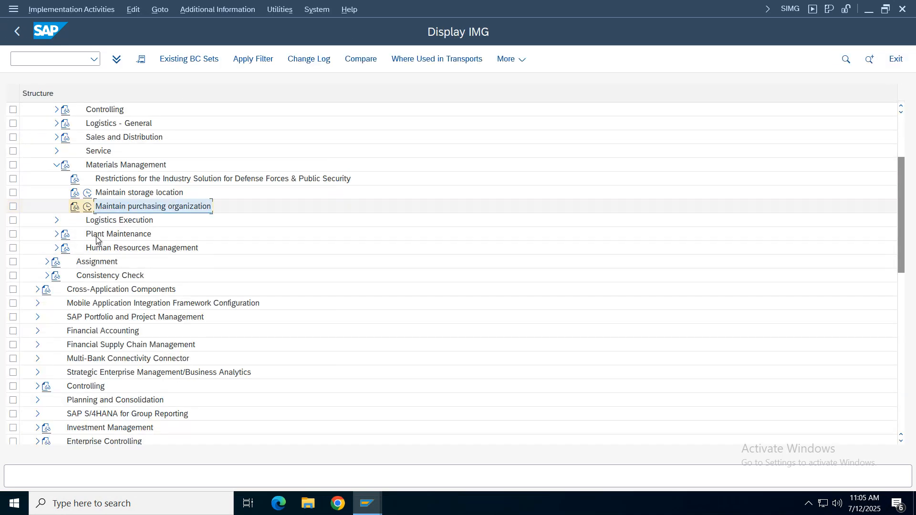
- Switch to the notes spreadsheet and review the rows for assigning the plant and purchase organization to the company code
click(578, 8)
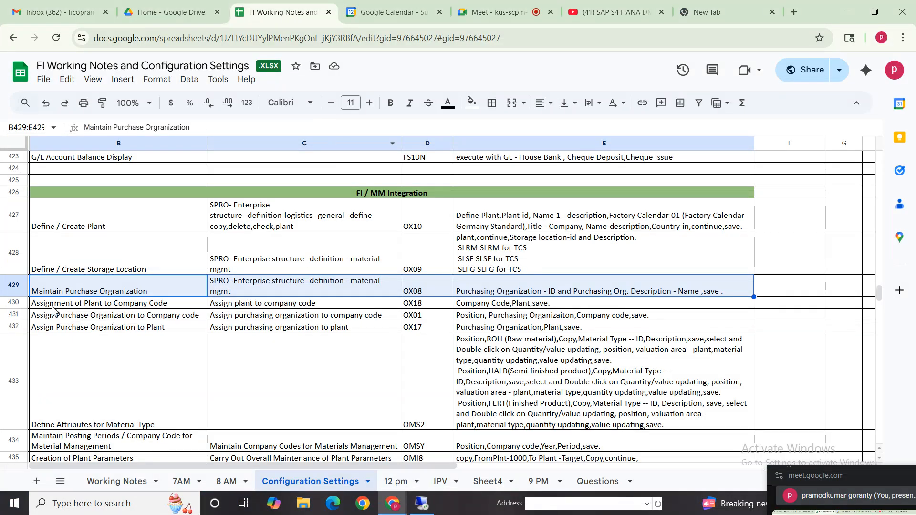
click(88, 305)
click(72, 219)
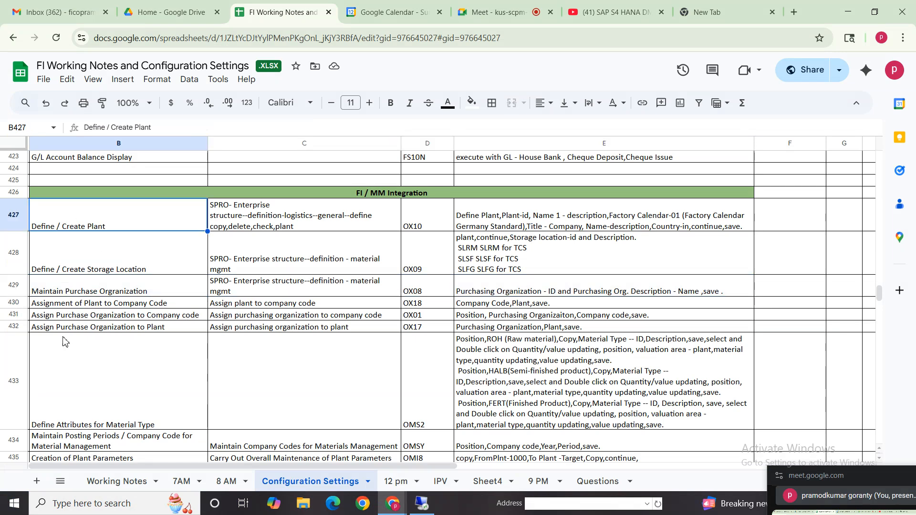
click(61, 318)
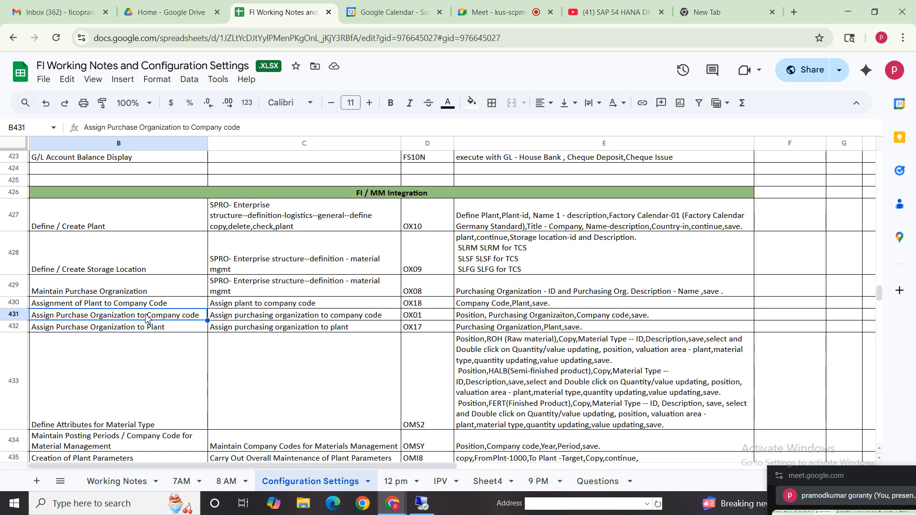
- Review the notes on creating the plant and purchase organization and on assigning them to company code and plant
click(82, 329)
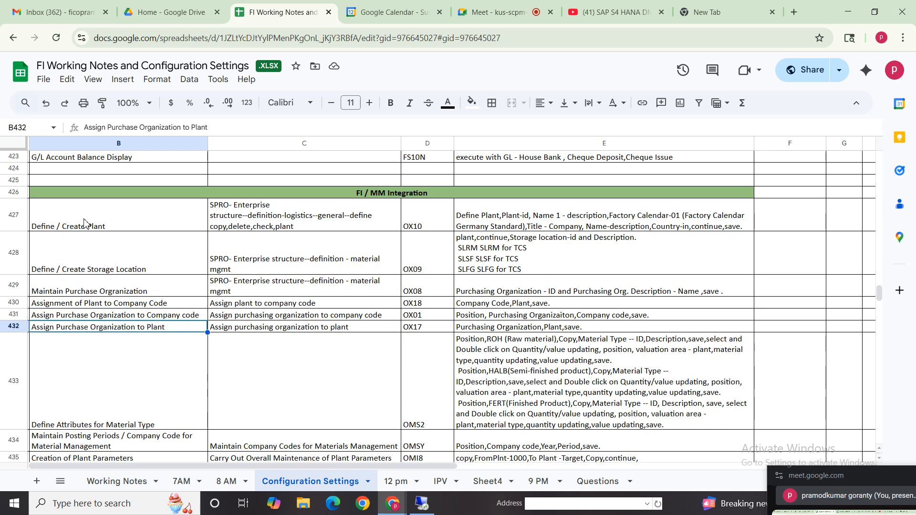
click(84, 222)
click(89, 295)
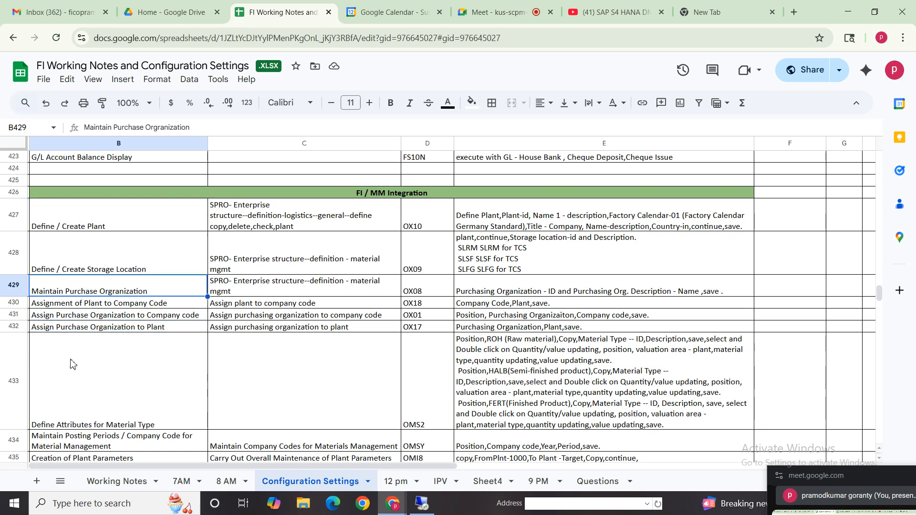
click(86, 316)
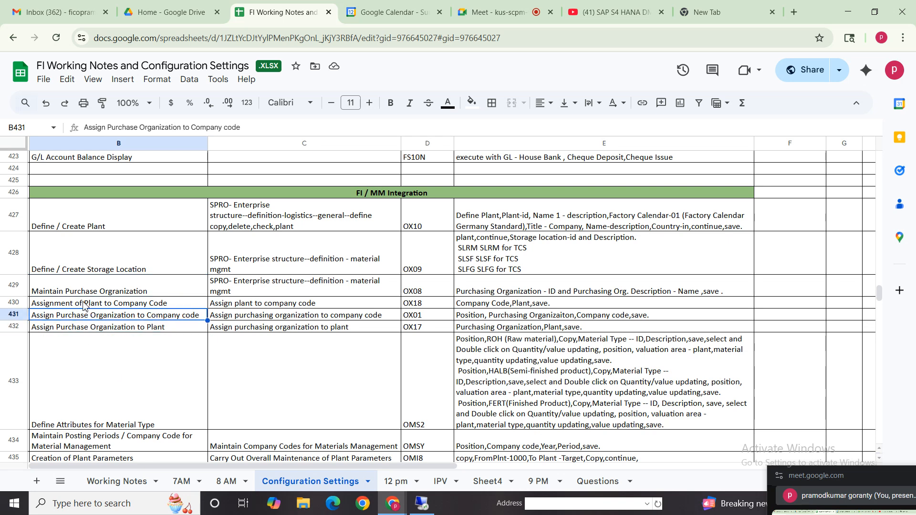
click(80, 301)
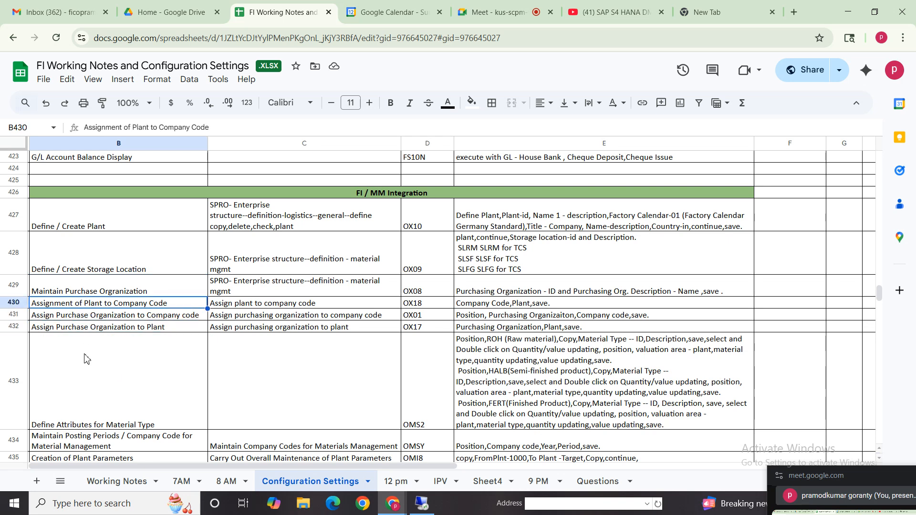
- Switch to SAP, collapse the Definition node under Enterprise Structure and expand the Assignment node
click(422, 504)
click(56, 165)
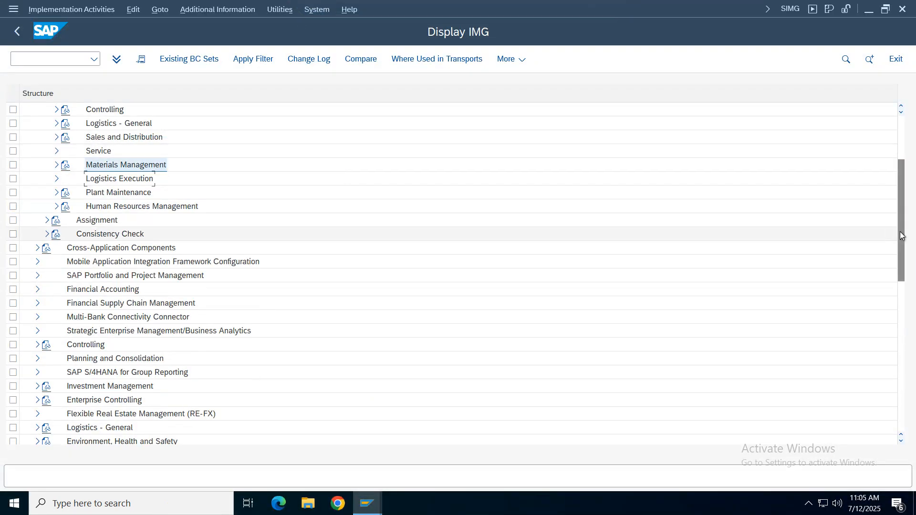
scroll(583, 170, up, 3)
click(47, 192)
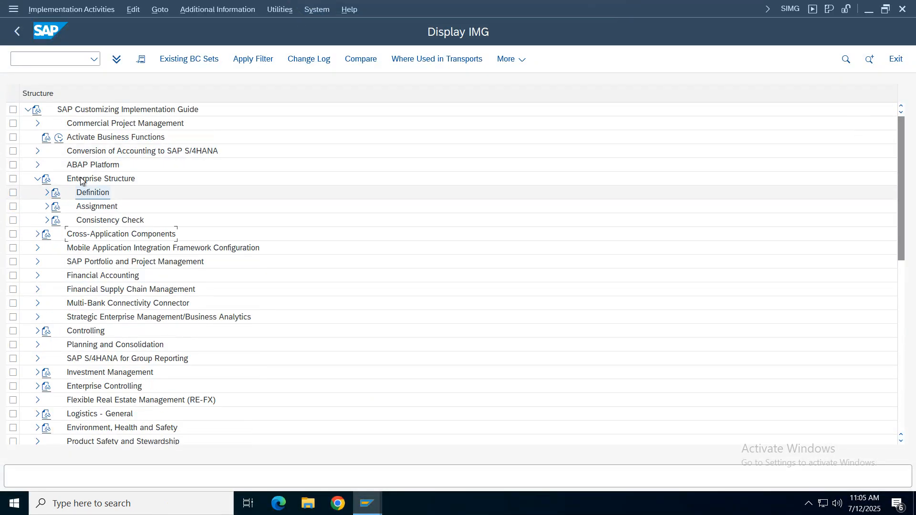
click(58, 214)
click(47, 206)
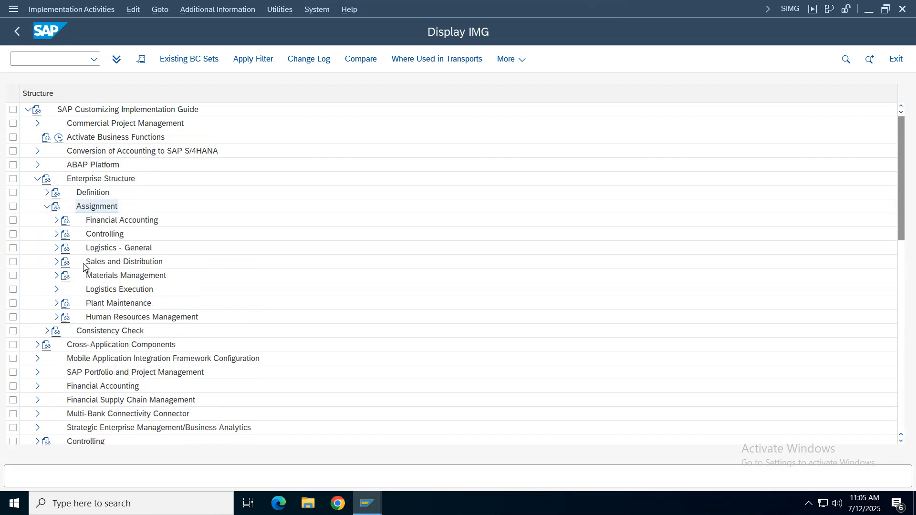
- Open the Assign plant to company code activity under Logistics - General
click(55, 248)
click(56, 248)
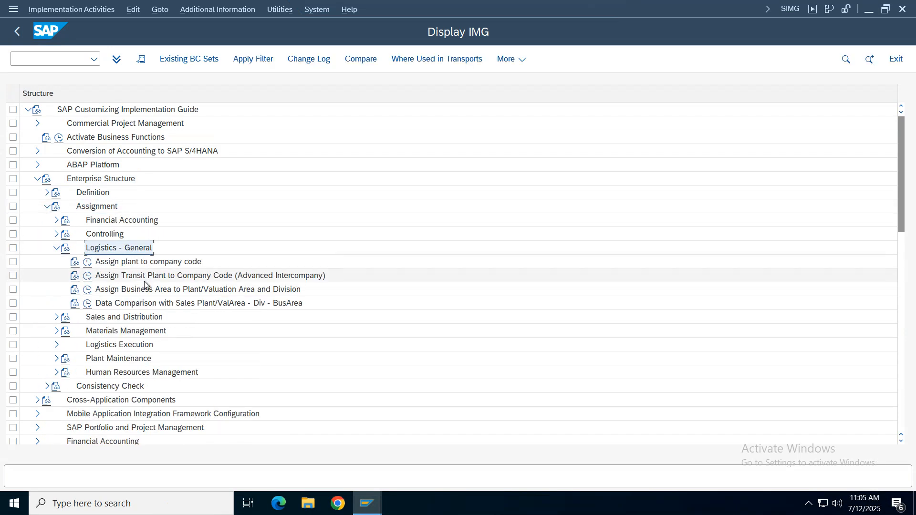
click(92, 266)
click(87, 263)
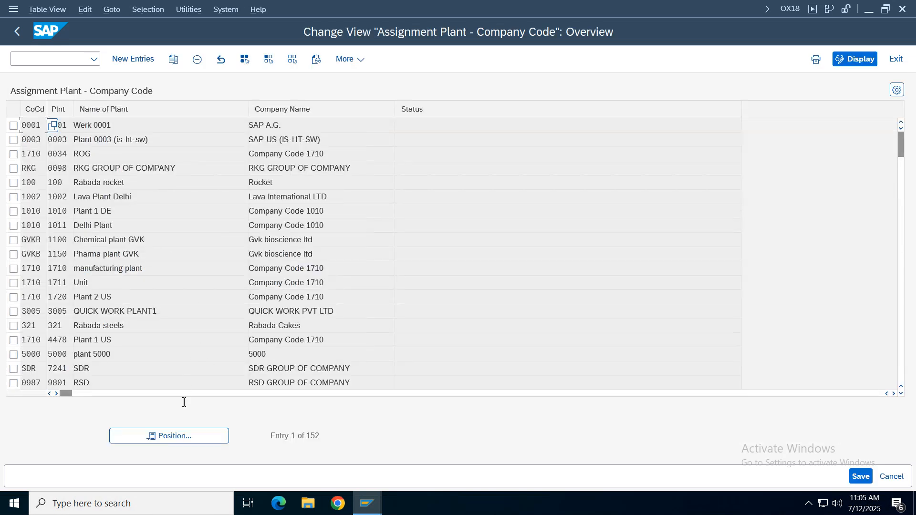
- Look for plant VZ01 in the list of plant to company code assignments
click(178, 437)
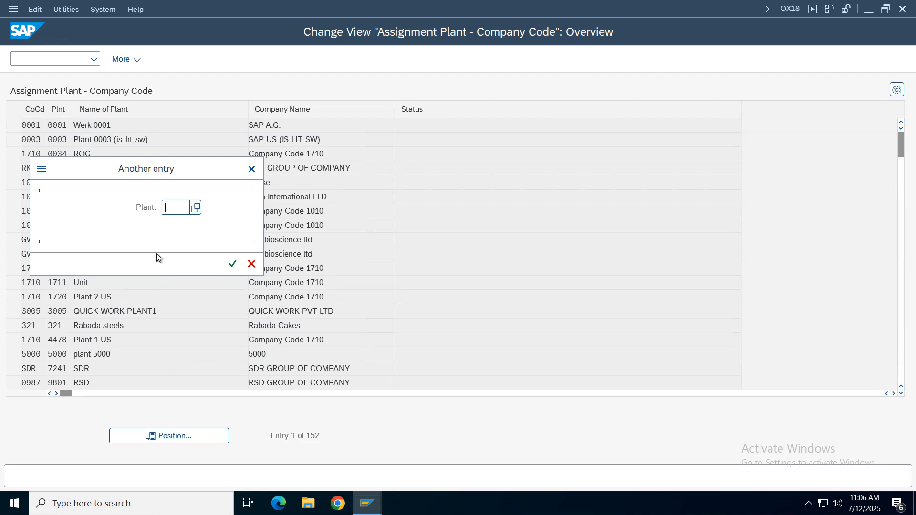
text(vz)
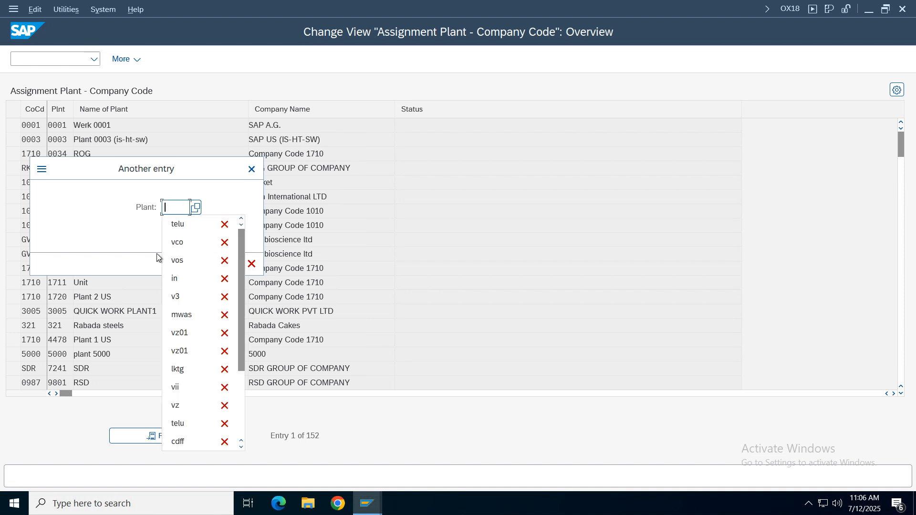
text(01)
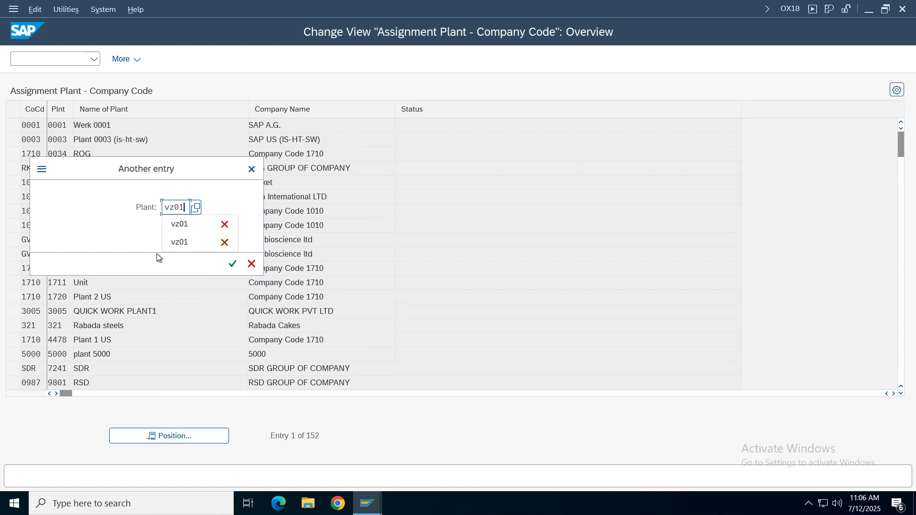
key(Return)
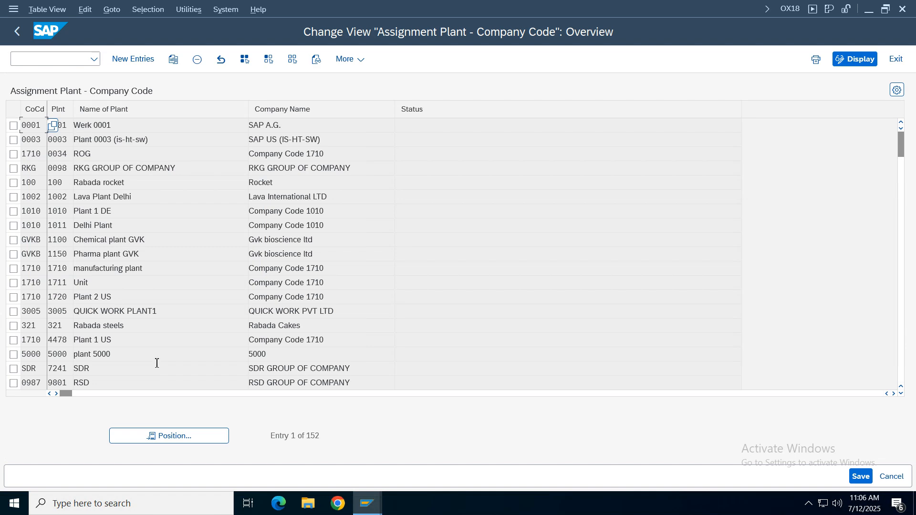
click(179, 435)
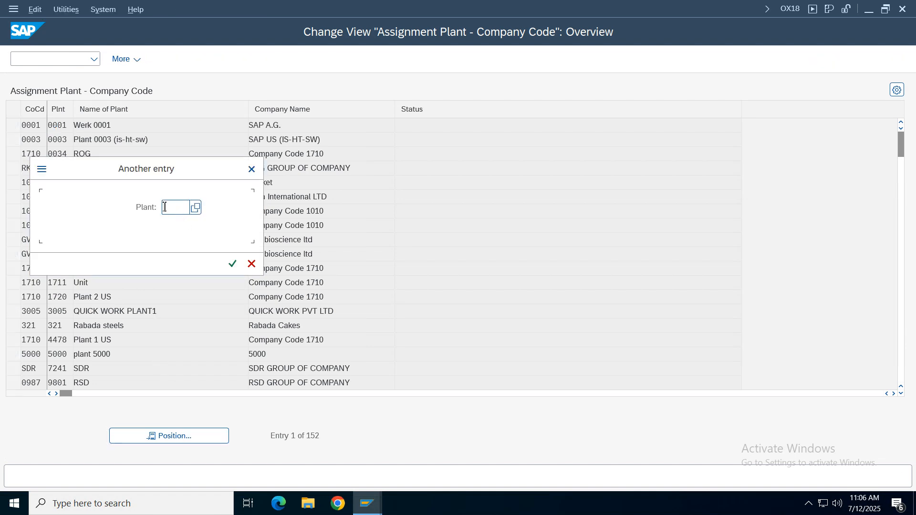
text(vz01)
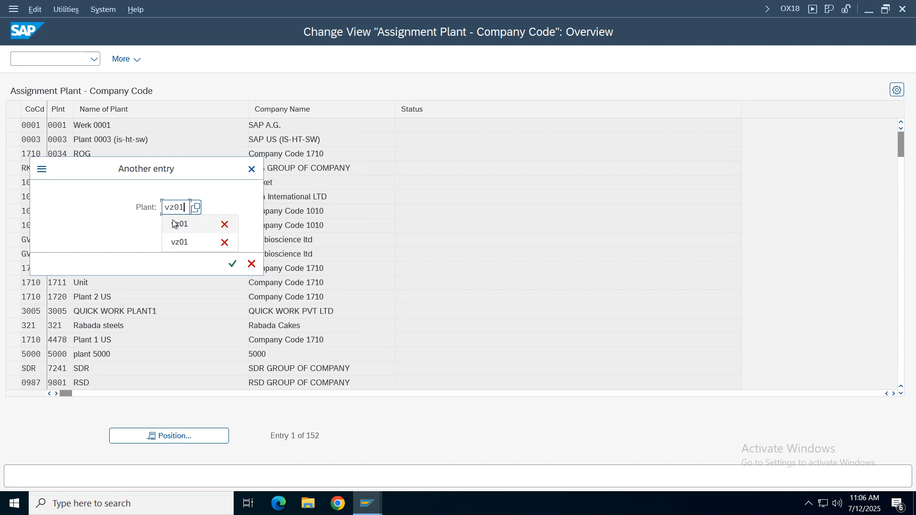
key(Return)
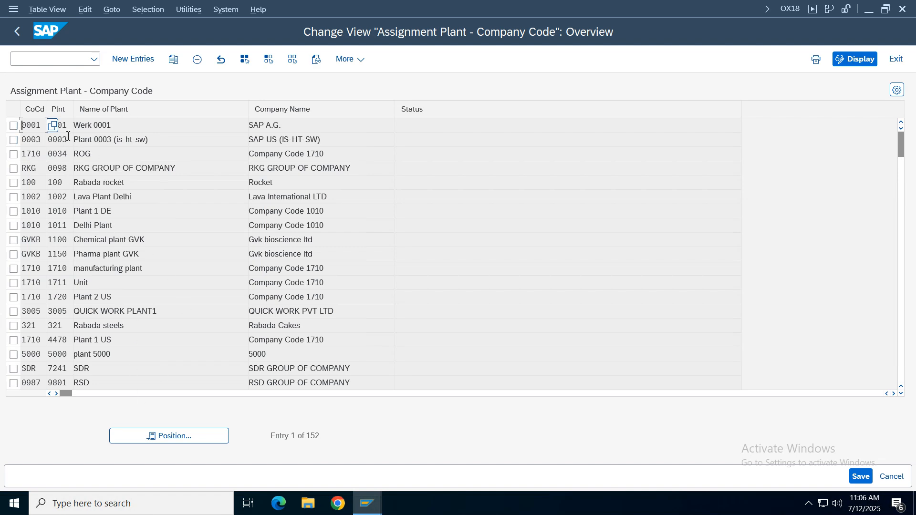
- Create a new assignment entry with company code VZ01 and plant VZ01
click(135, 62)
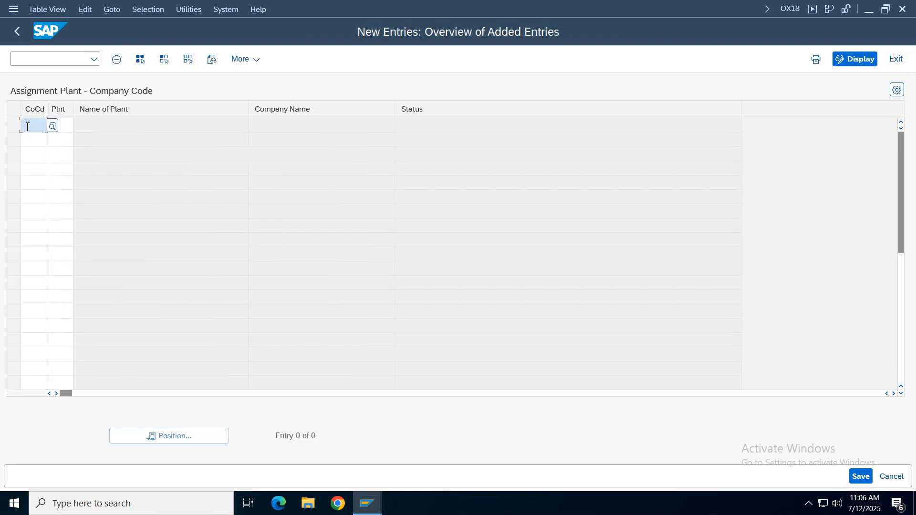
text(V001)
key(Tab)
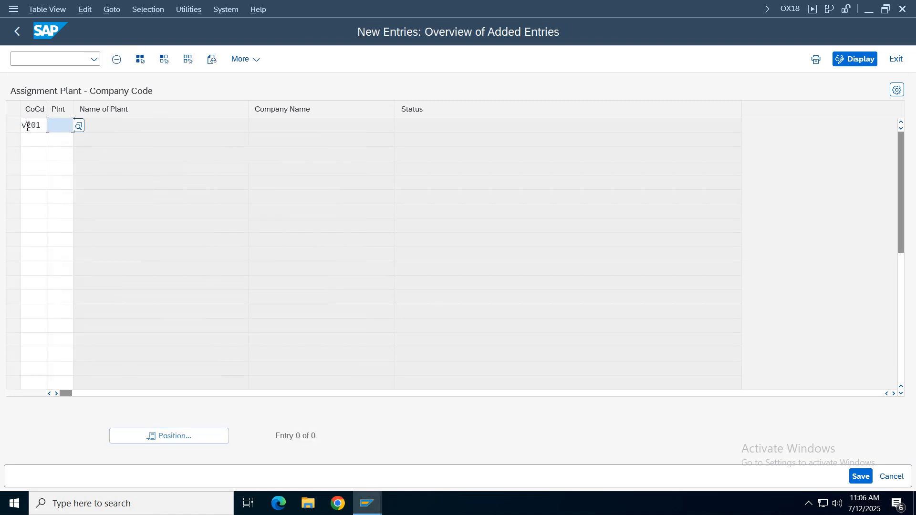
text(vz01)
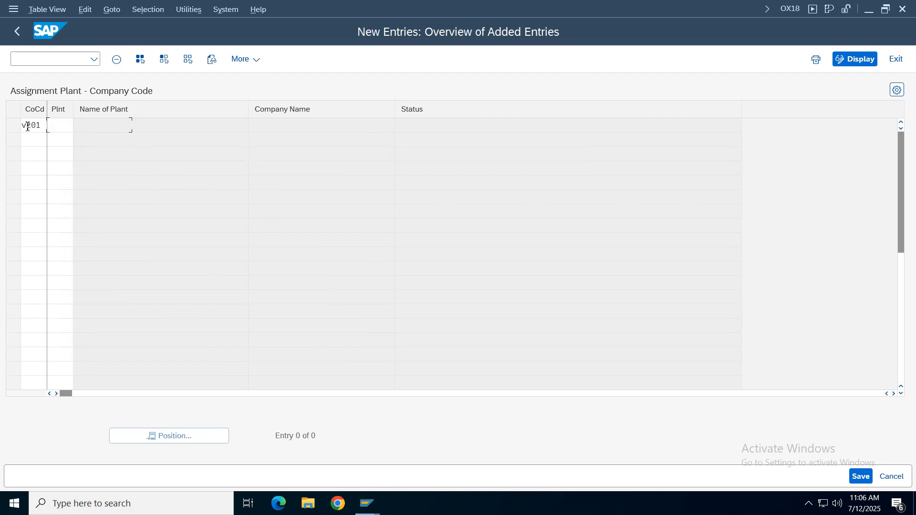
key(Return)
- Save the plant assignment in the Verizon Group customizing request and return to the implementation guide structure
key(ctrl+s)
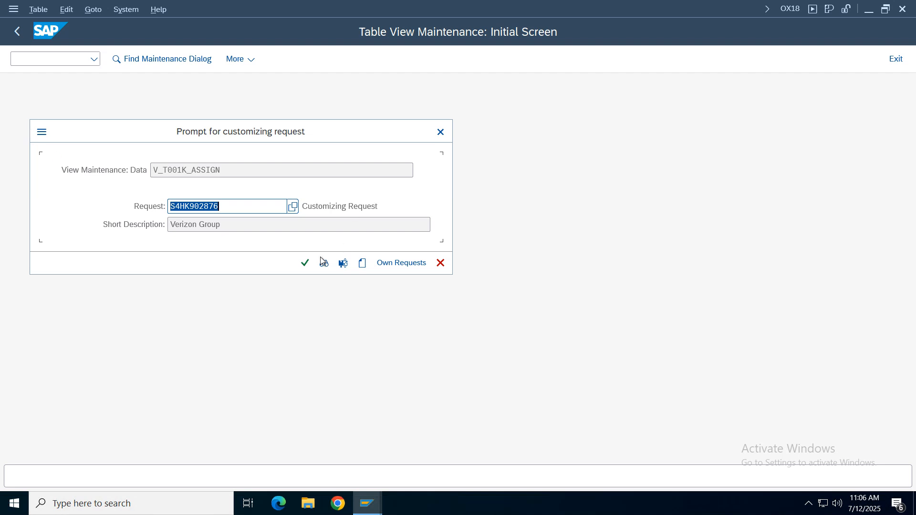
click(304, 262)
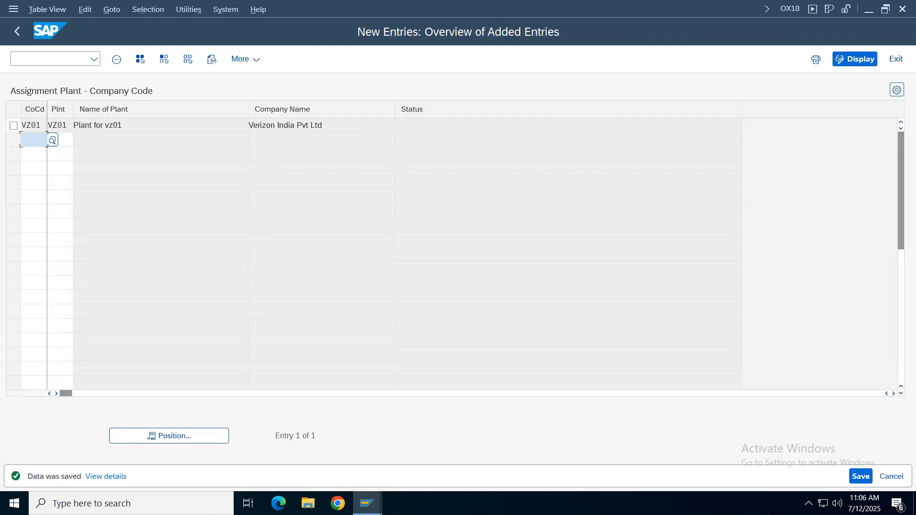
click(21, 29)
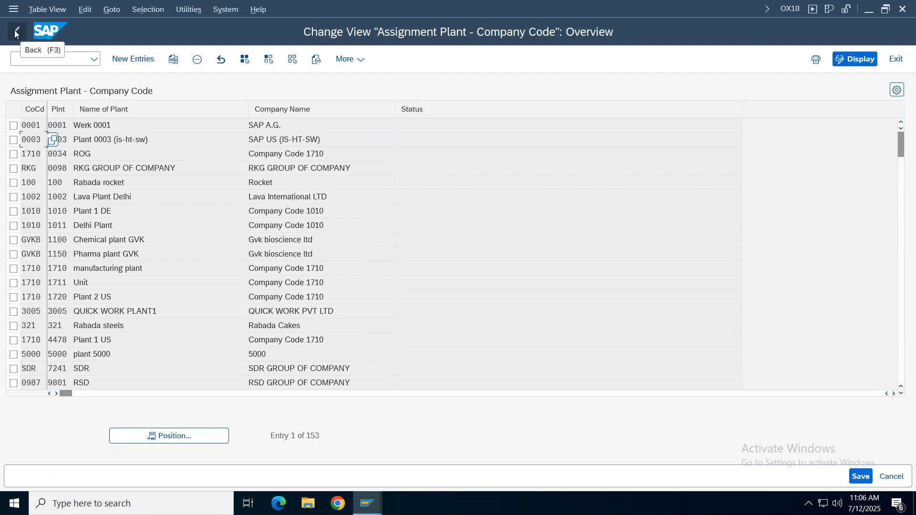
key(F3)
- Collapse Logistics - General and open Assign purchasing organization to company code under Materials Management
click(56, 247)
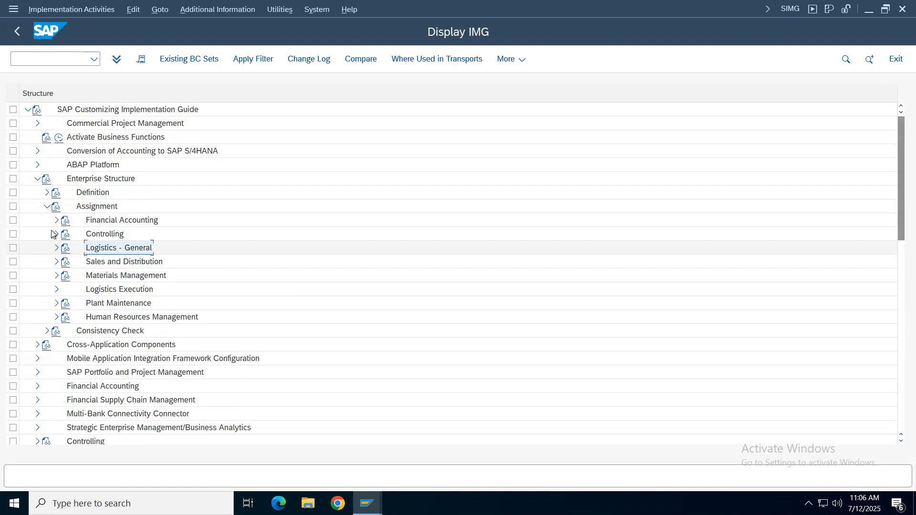
click(57, 275)
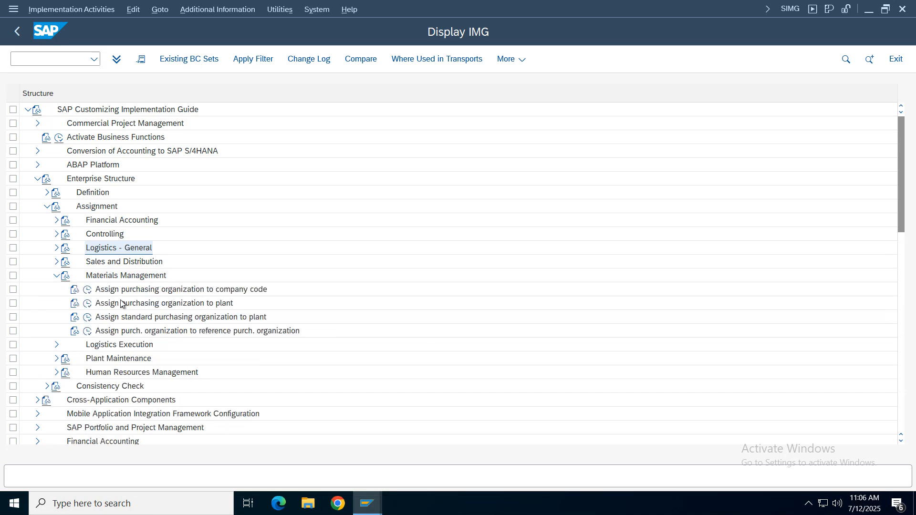
click(135, 291)
click(87, 291)
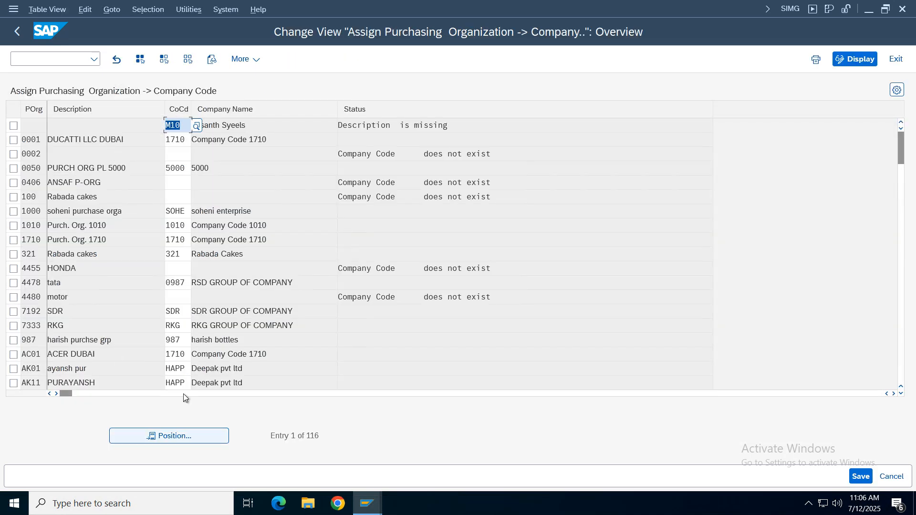
- Locate purchasing organization VZ01 in the list and set its company code to VZ01
click(168, 437)
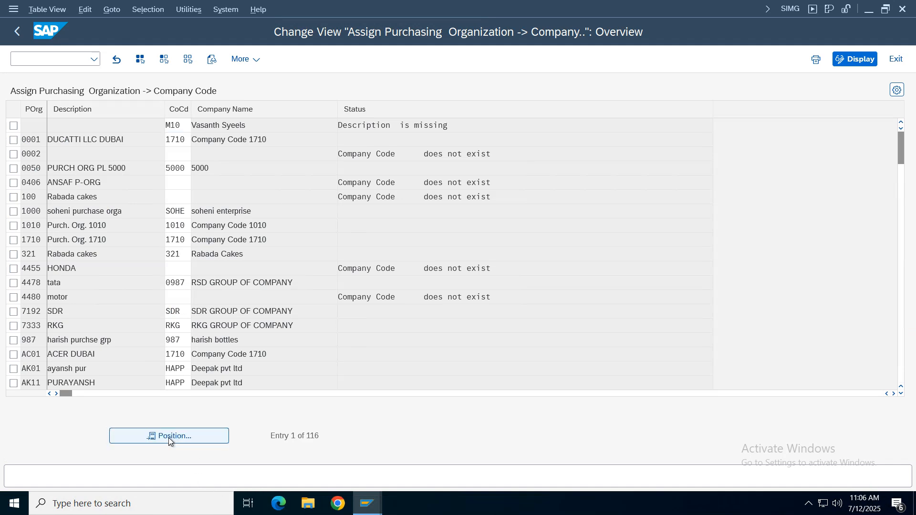
text(vz01)
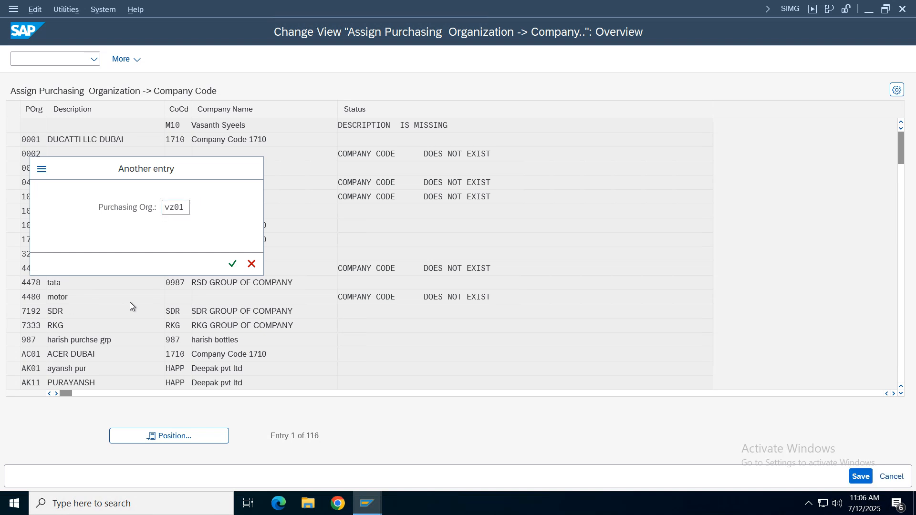
key(Return)
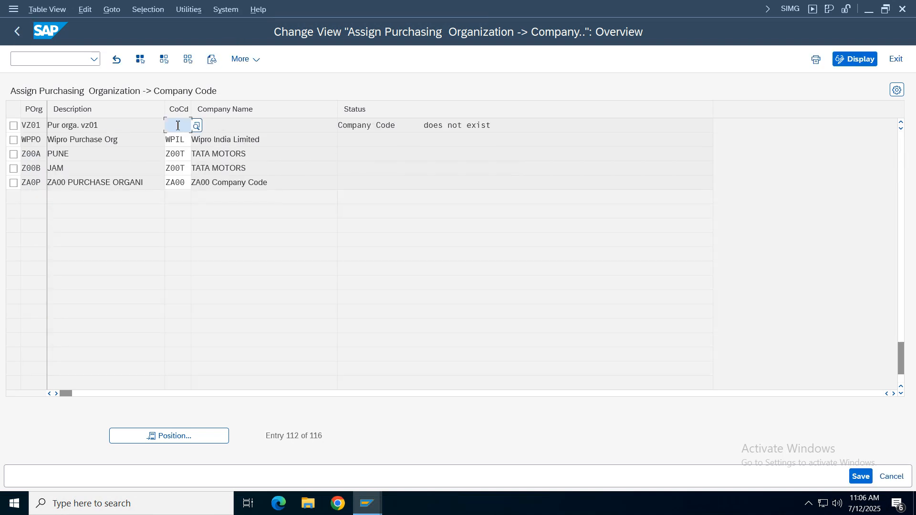
text(vz0)
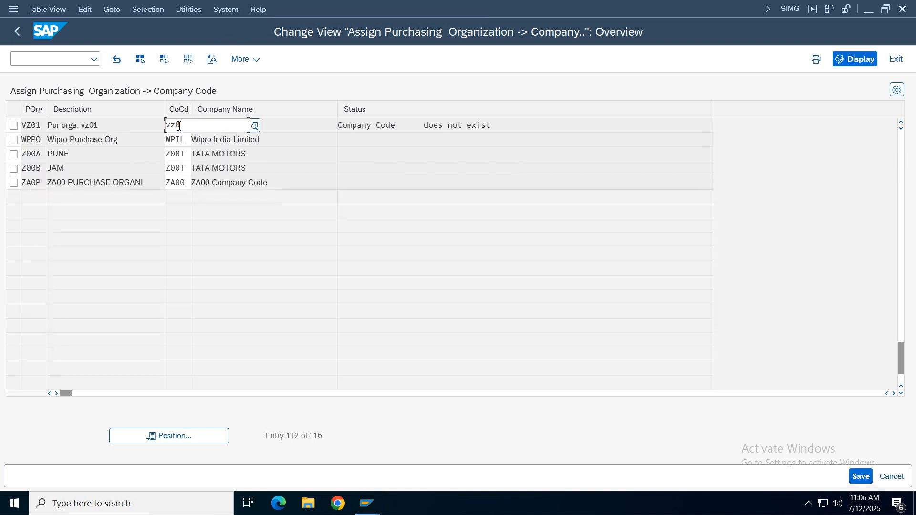
key(Return)
text(vz01)
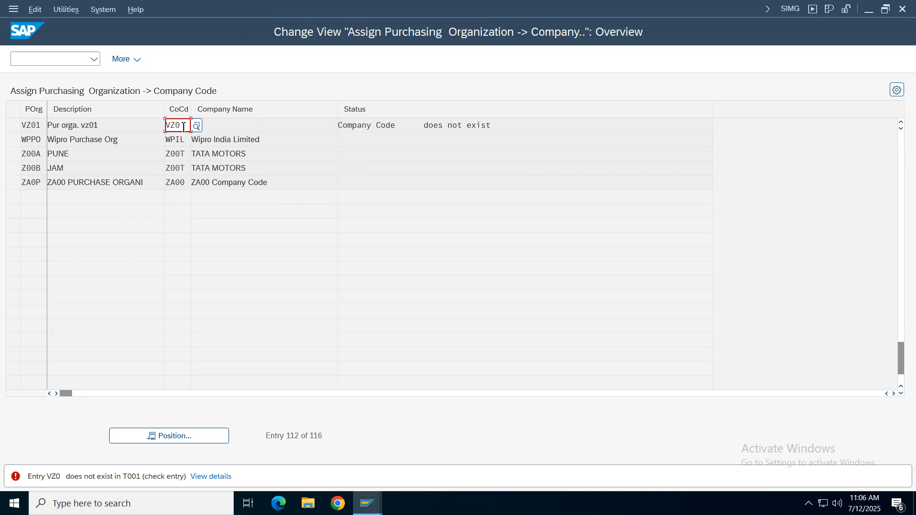
key(Return)
- Save the purchasing organization's company code assignment in the Verizon Group customizing request and return to the implementation guide
key(ctrl+s)
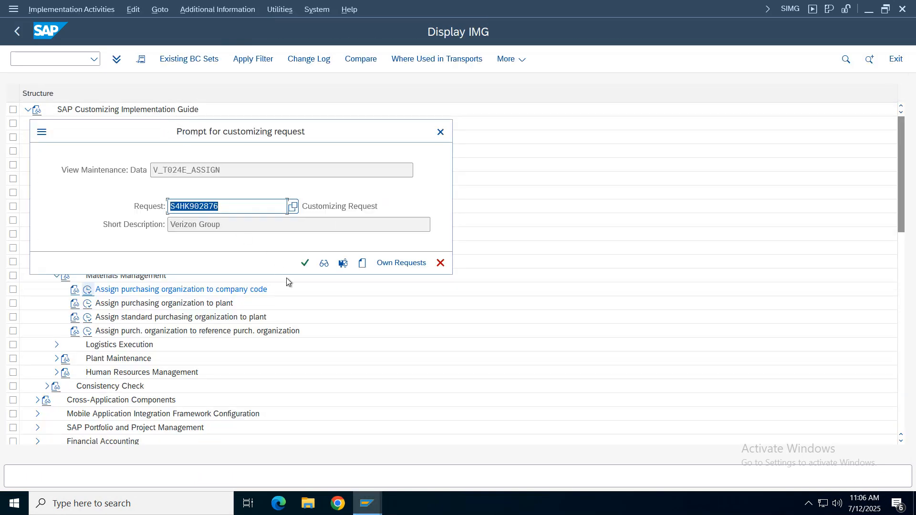
click(307, 262)
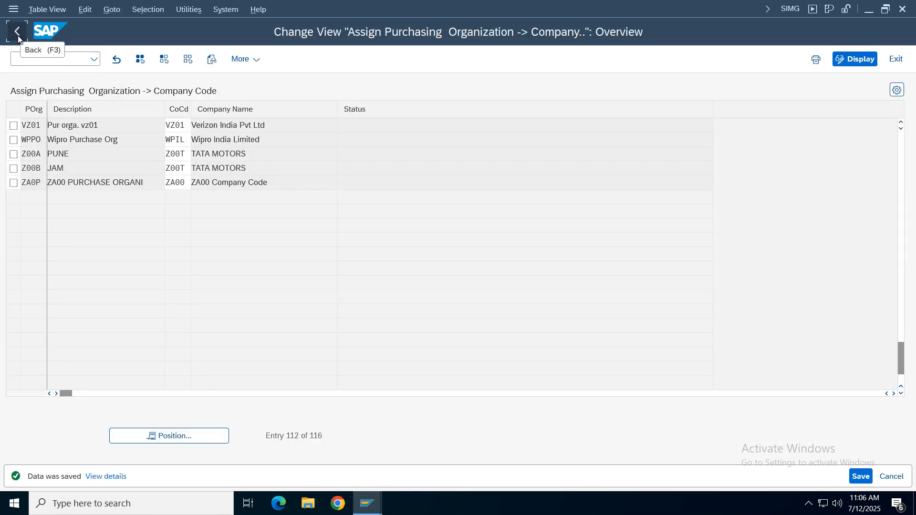
click(17, 31)
- Open Assign purchasing organization to plant under Materials Management and start a blank list of new entries
click(139, 303)
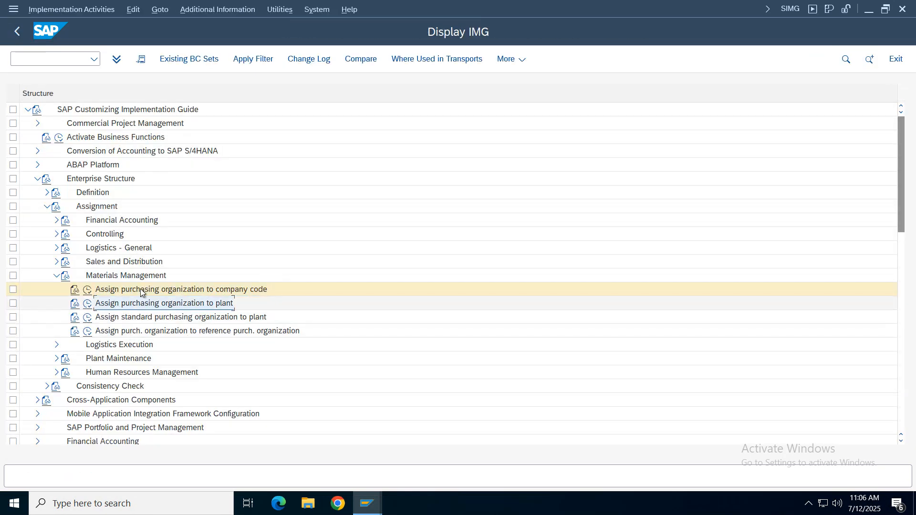
click(88, 304)
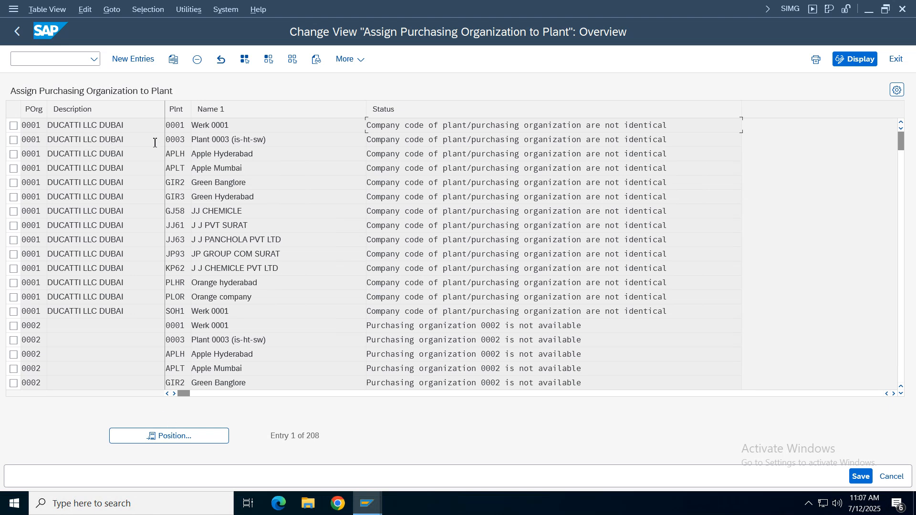
click(132, 58)
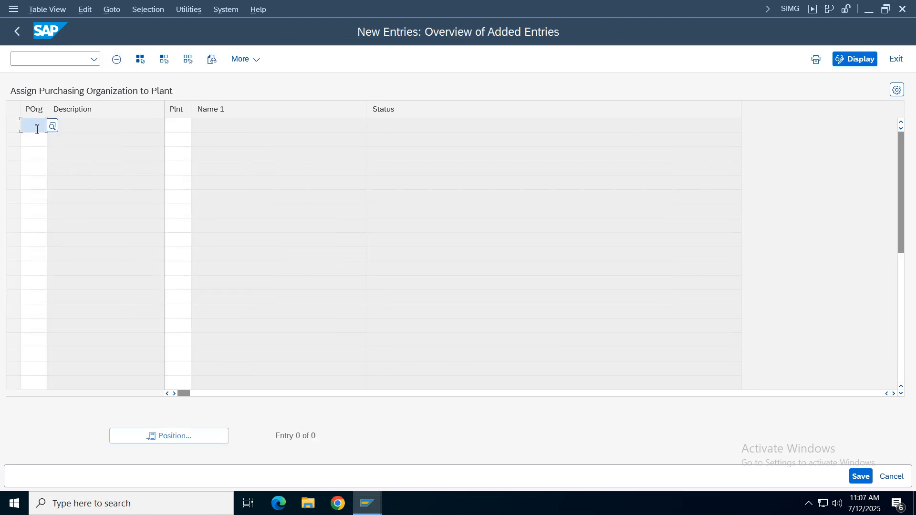
- Assign purchasing organization VZ01 to plant VZ01 and save the new assignment
text(vz)
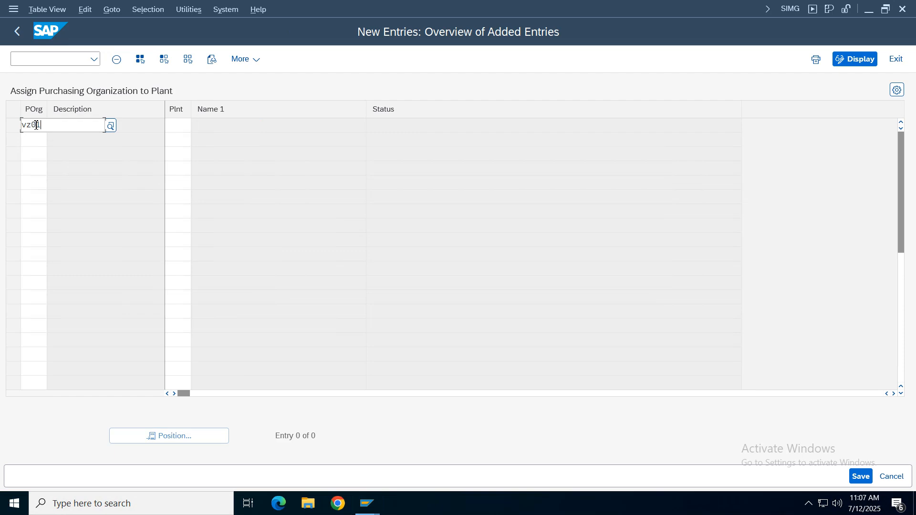
text(01)
key(Tab)
text(vz01)
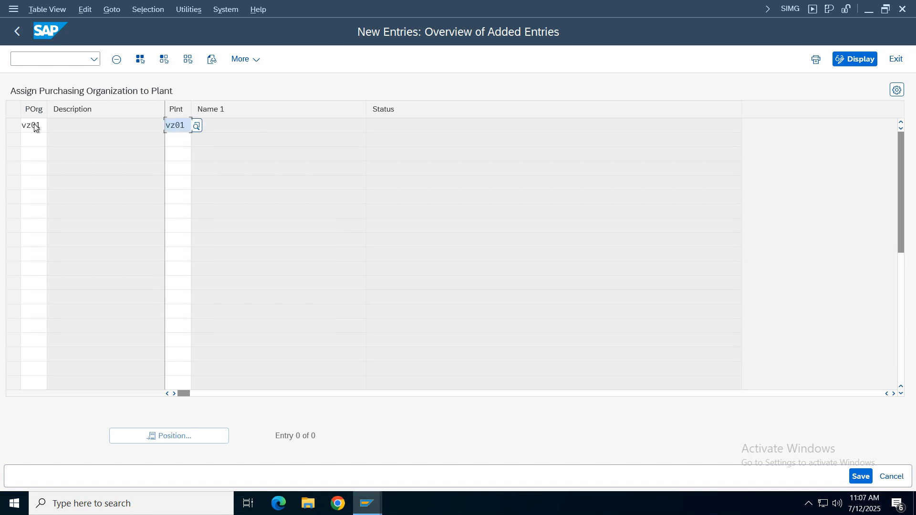
key(Return)
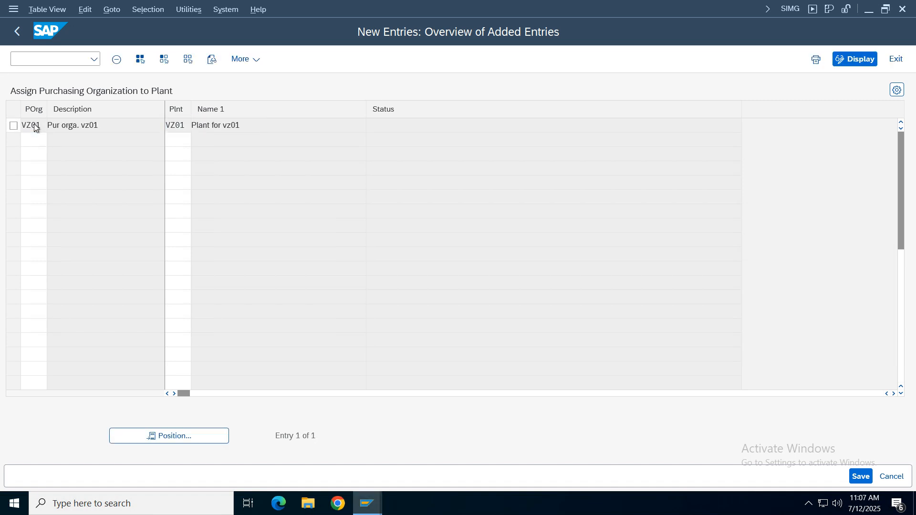
key(ctrl+s)
click(307, 264)
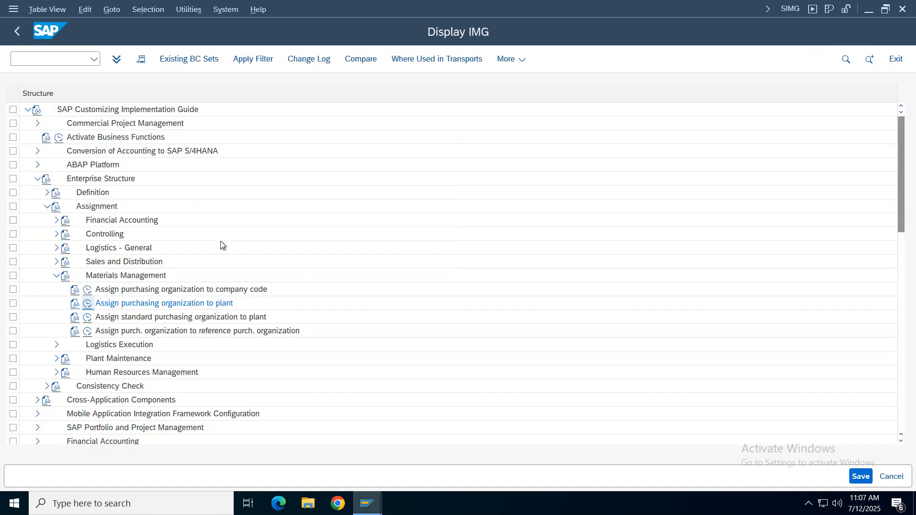
- Switch to the spreadsheet notes and review the FI / MM Integration rows for defining plant, storage location and purchase organization
mouse_move(542, 4)
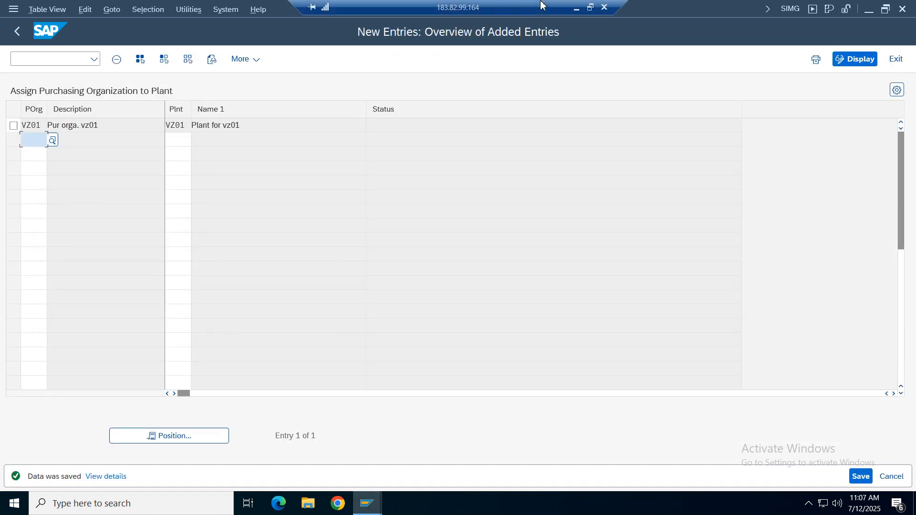
click(585, 5)
click(124, 287)
drag(97, 229, 514, 290)
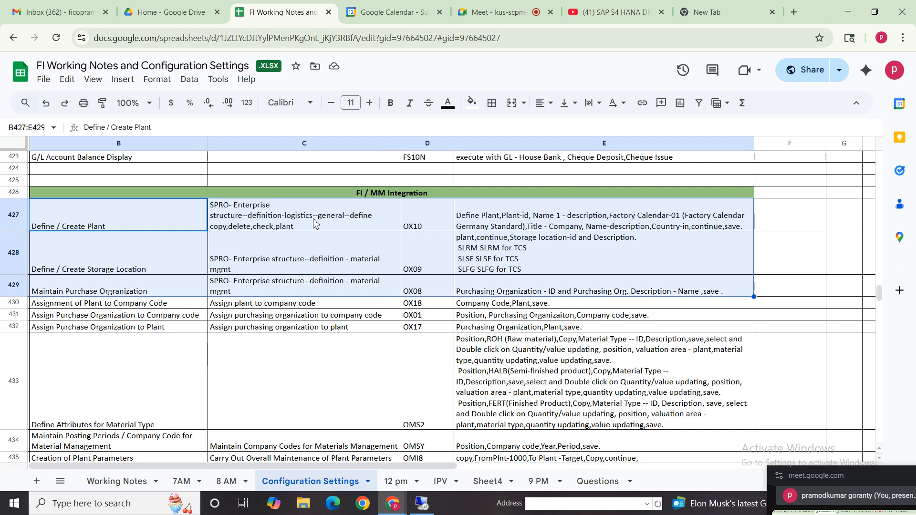
click(112, 222)
click(315, 224)
click(109, 272)
shift+click(337, 296)
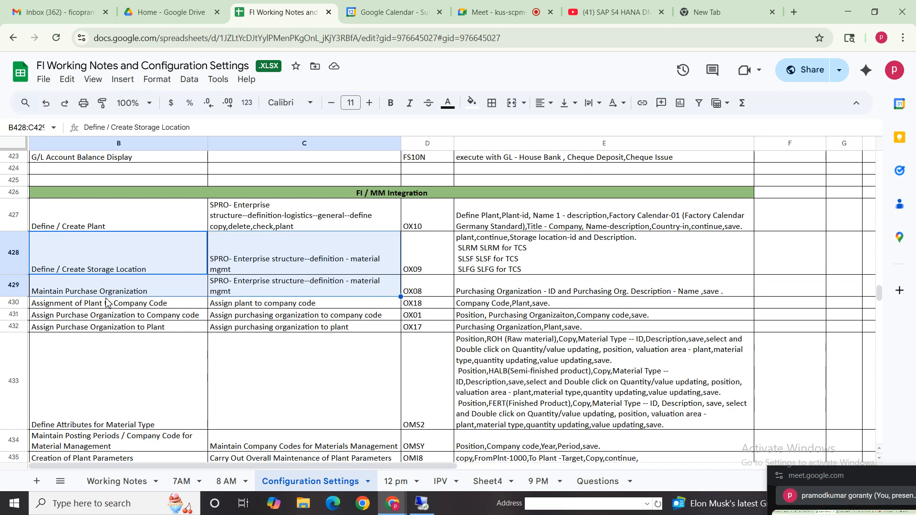
- Review the plant and purchase organization definition and assignment rows in the notes, together with their transaction codes
click(86, 224)
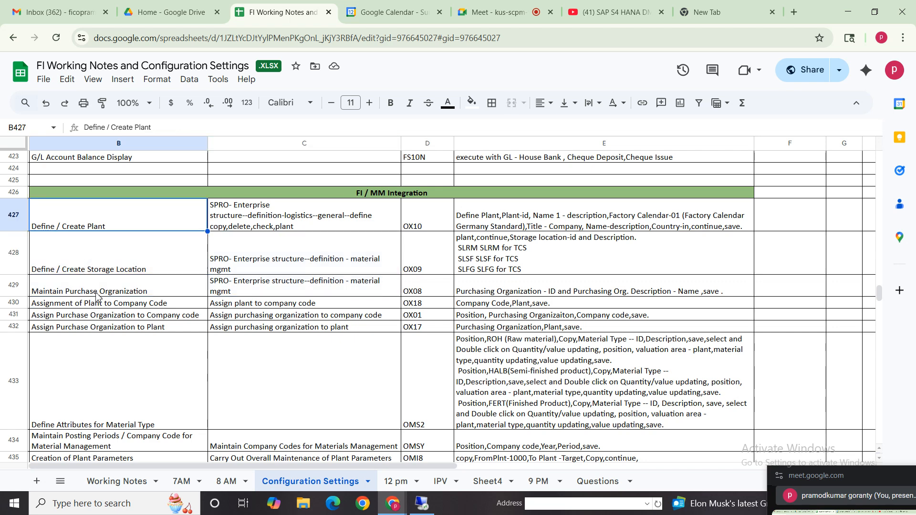
click(121, 293)
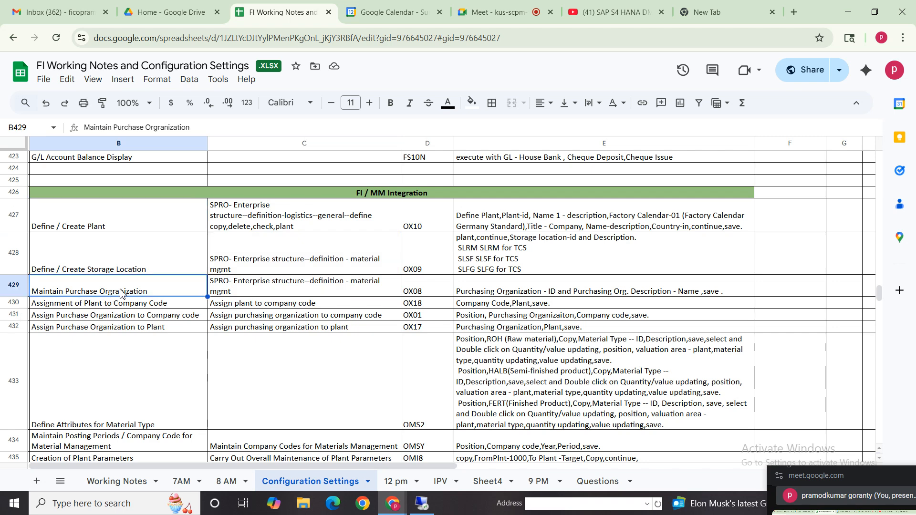
click(91, 221)
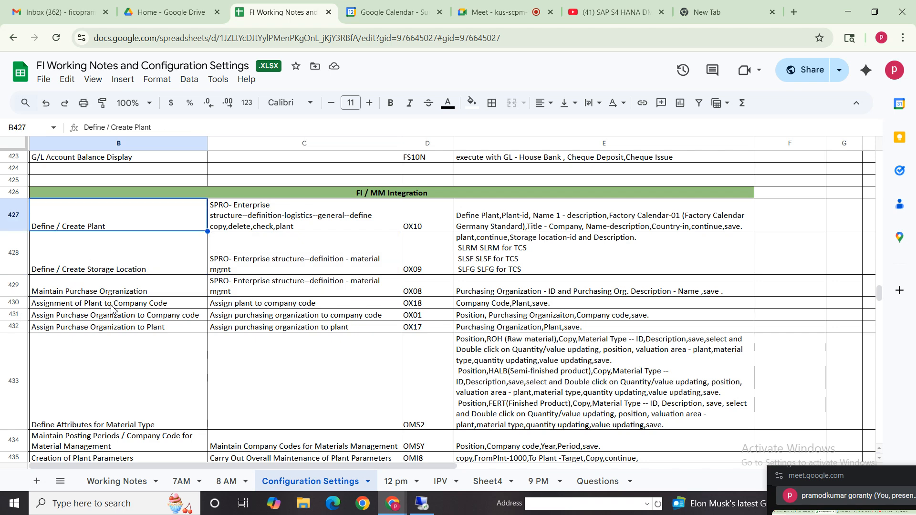
click(109, 292)
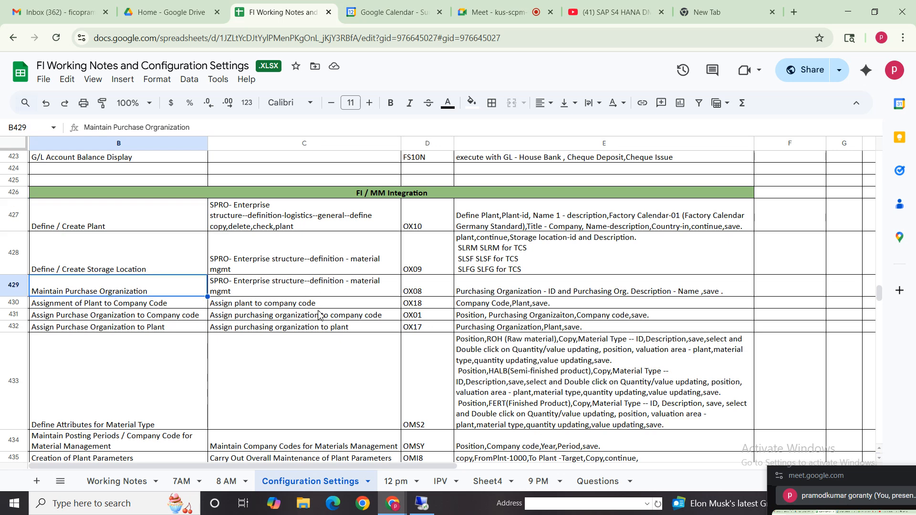
click(308, 329)
click(86, 308)
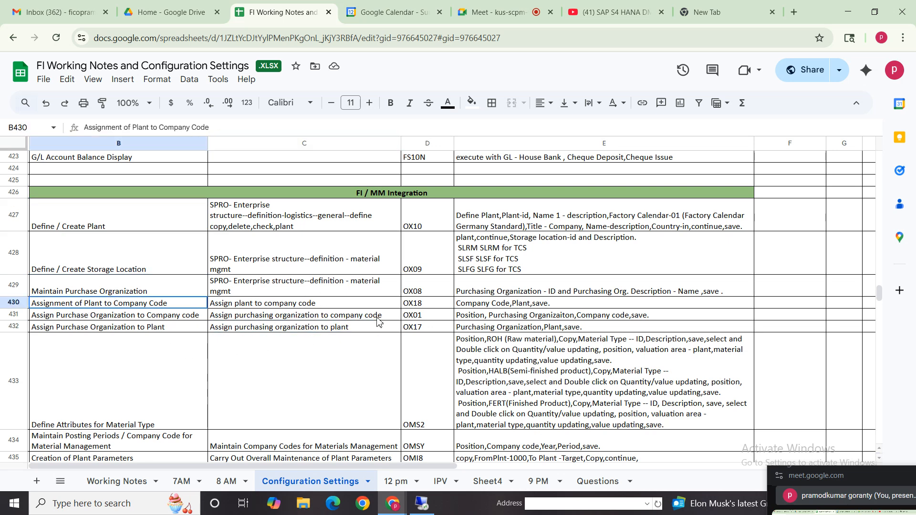
shift+click(380, 377)
drag(429, 226, 427, 414)
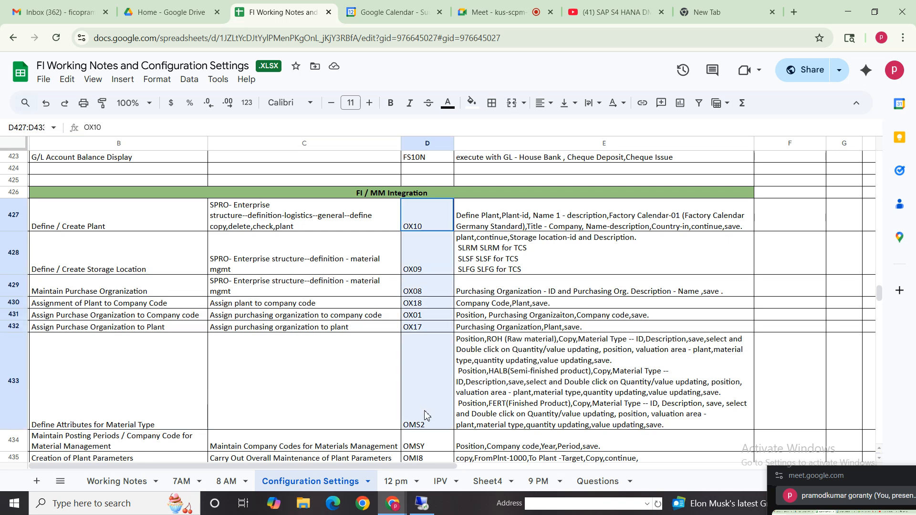
click(93, 390)
drag(95, 225, 693, 331)
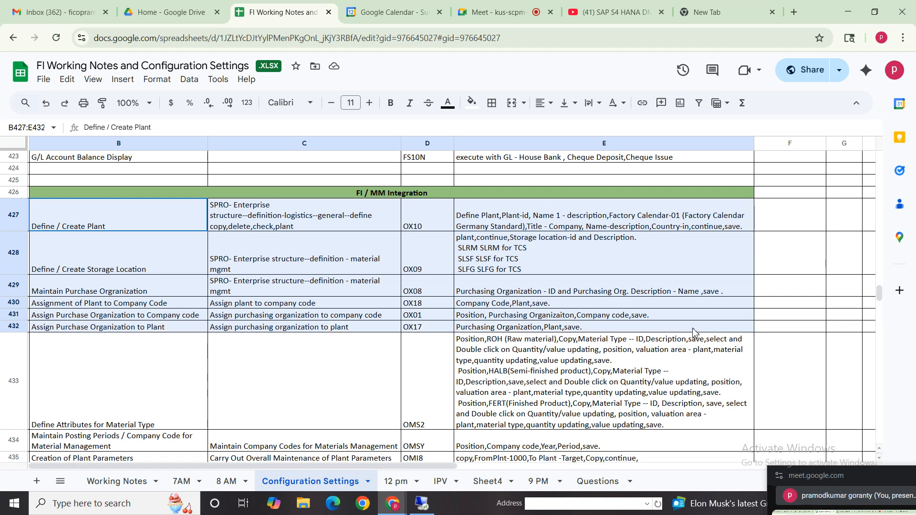
drag(693, 329, 692, 328)
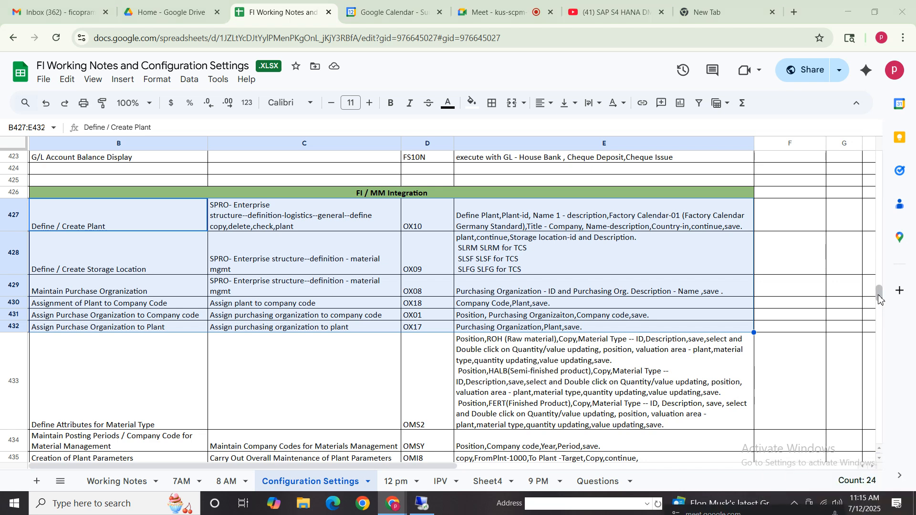
- Look through the remaining FI / MM Integration rows from Define Attributes for Material Type down to Valuation Grouping code
click(99, 364)
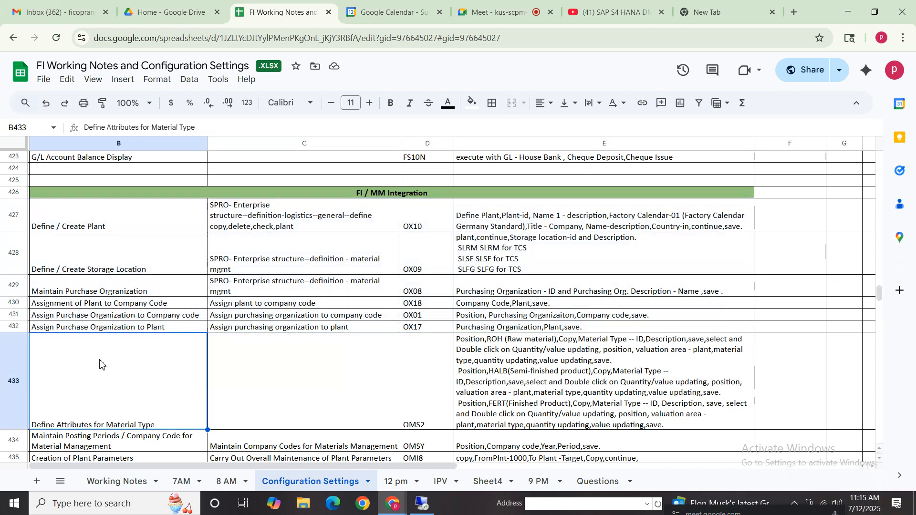
key(Down)
key(Down)
key(Down)
key(Down)
key(Down)
key(Down)
key(Down)
key(Down)
key(Down)
key(Down)
key(Down)
key(Down)
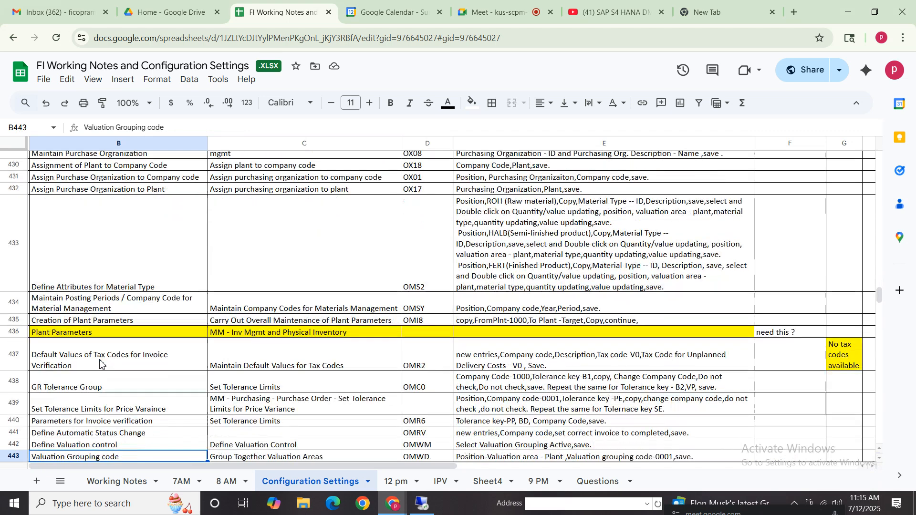
key(Up)
key(Up)
key(Up)
key(Up)
key(Up)
key(Up)
key(Up)
key(Up)
key(Up)
key(Up)
key(Up)
key(Up)
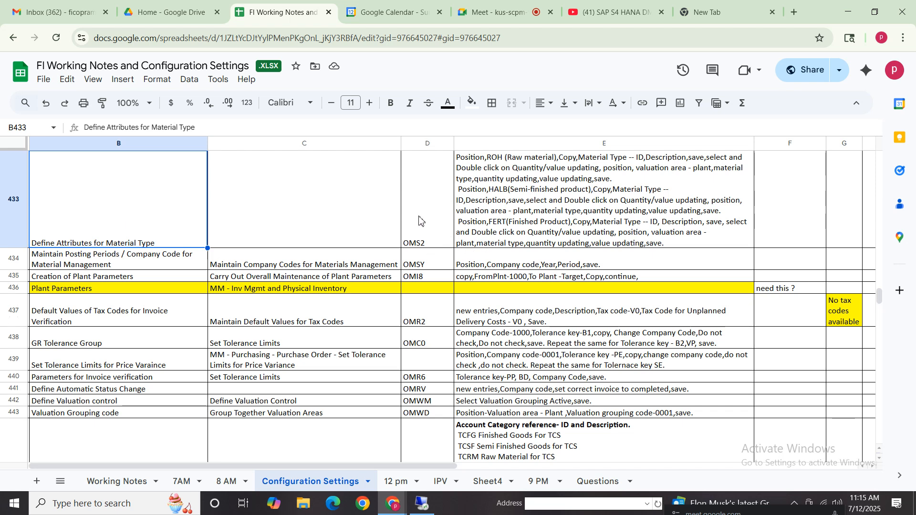
- Find the transaction code for Define Attributes for Material Type in the notes and open OMS2 in a new SAP session
click(427, 231)
key(Right)
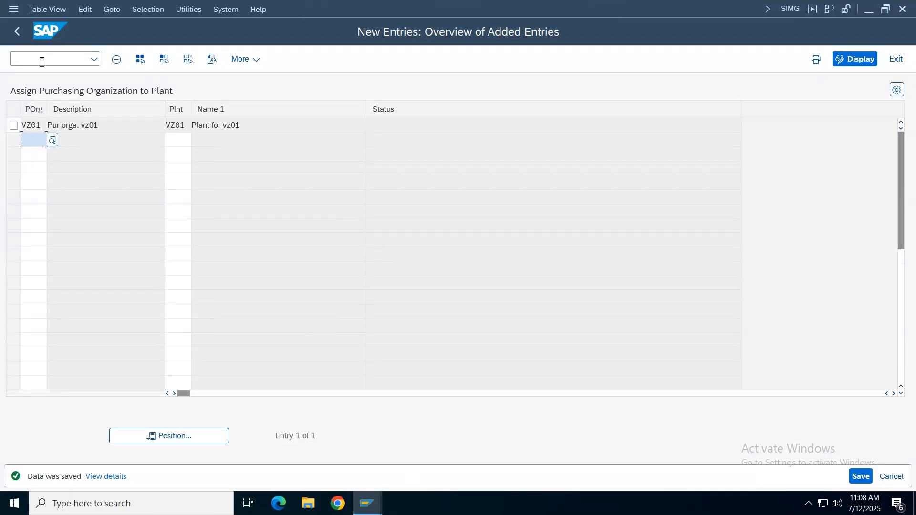
click(42, 59)
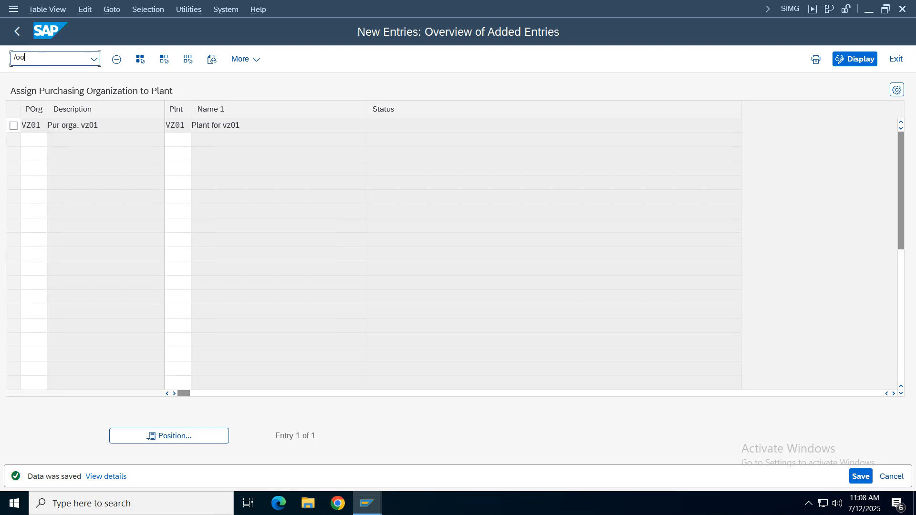
key(Return)
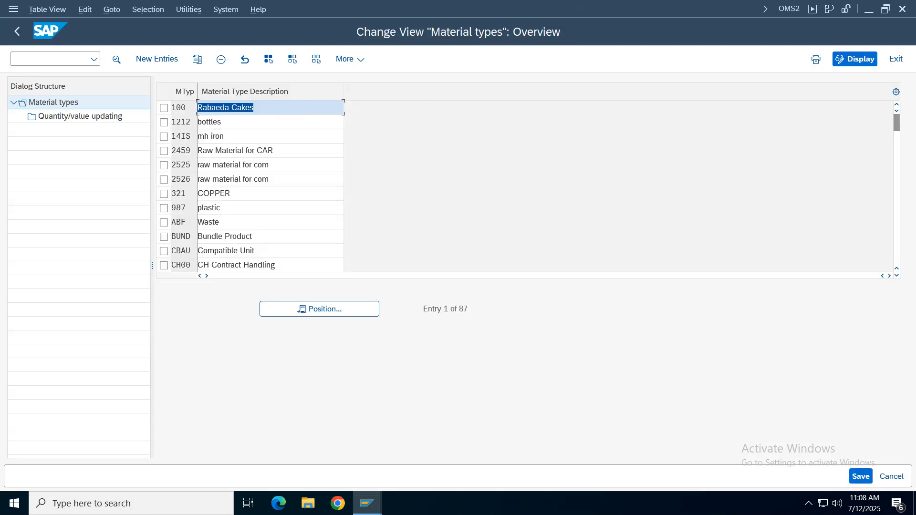
- Return to the spreadsheet notes and read the instructions for copying material type ROH (Raw material)
click(577, 7)
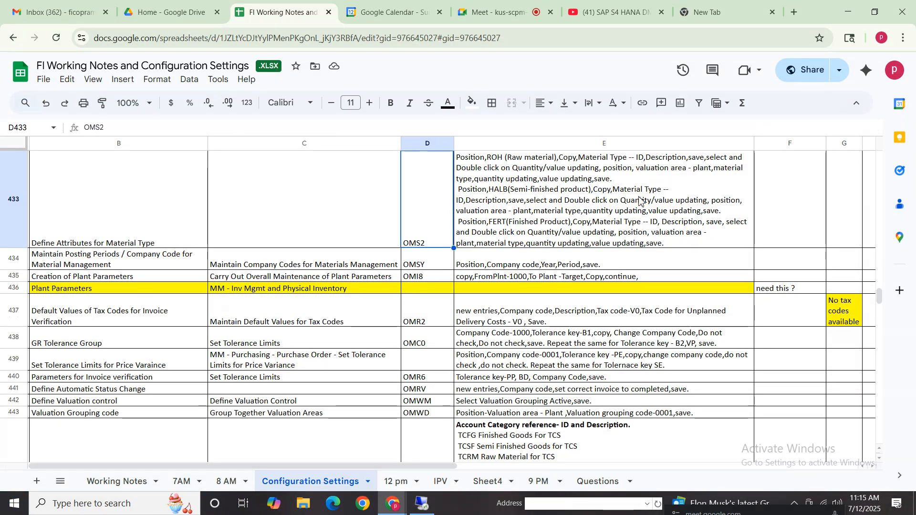
double_click(508, 185)
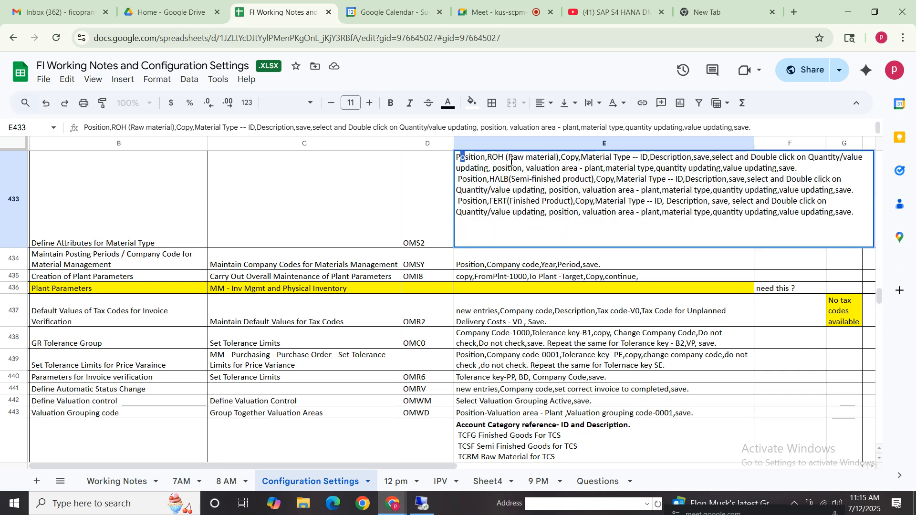
drag(460, 158, 804, 168)
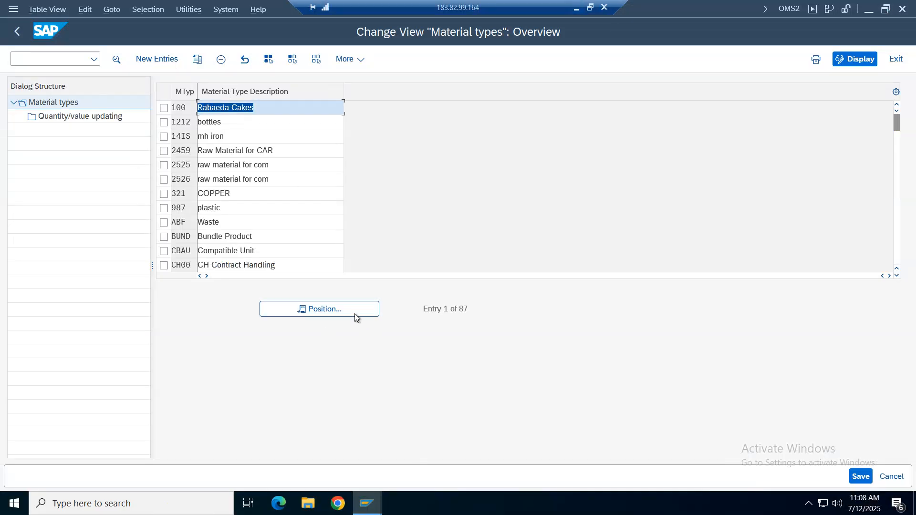
- Switch to SAP, locate material type ROH in the Material types list and begin a copy of it
click(354, 313)
text(roh)
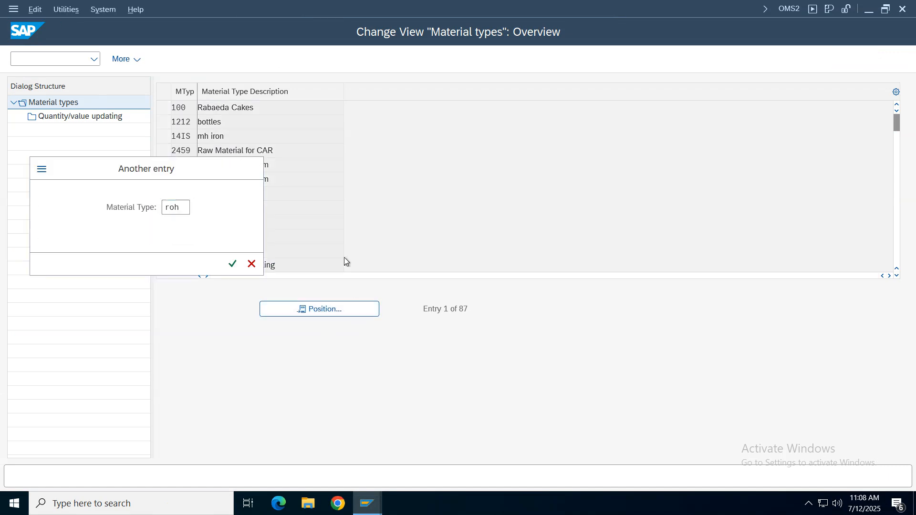
key(Return)
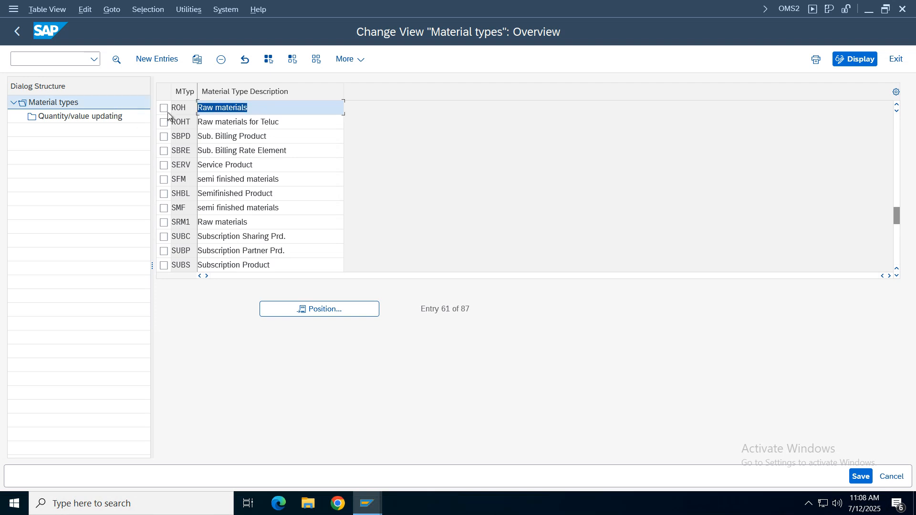
click(164, 109)
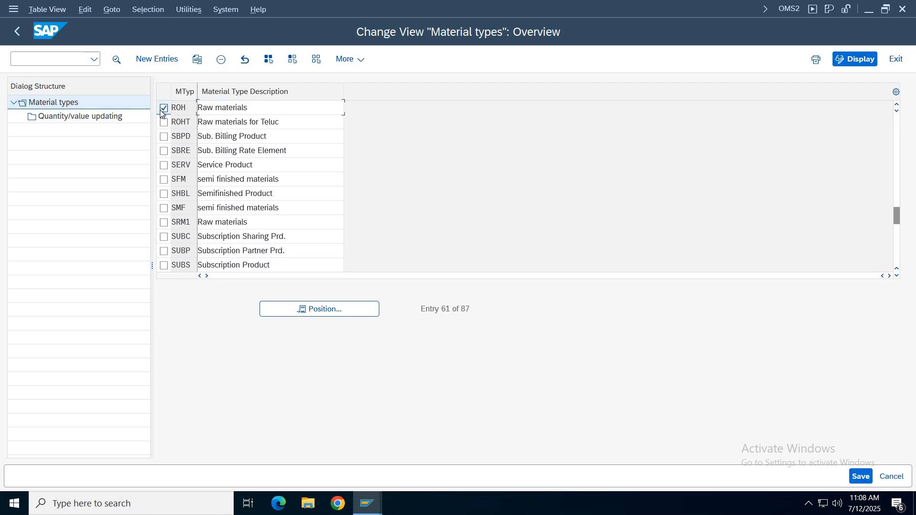
click(197, 60)
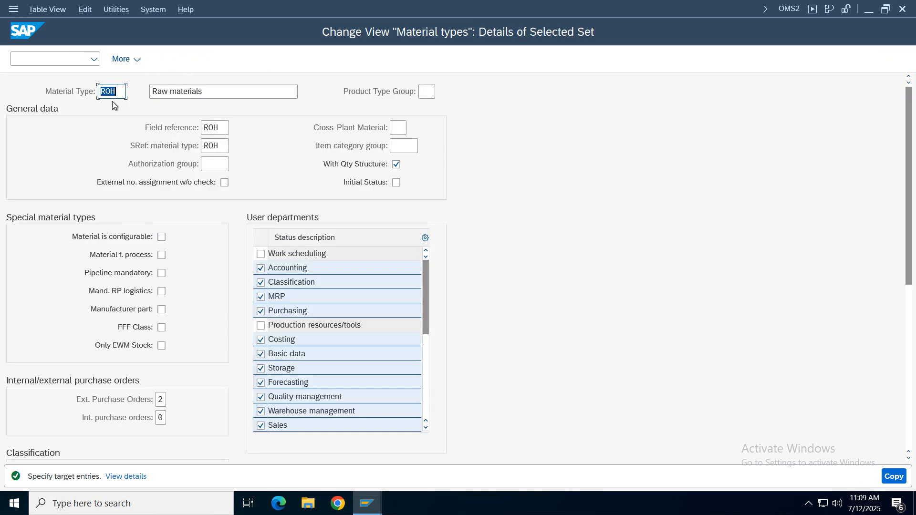
- Set the copy's material type to VROH and its description to "Raw materials for verizon", then complete the copy with its quantity/value updating entries
key(BackSpace)
text(vroh)
click(222, 90)
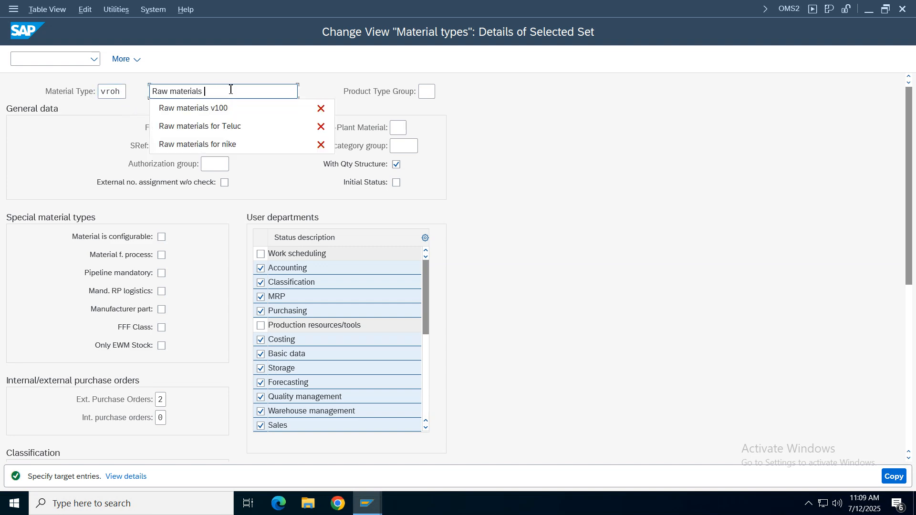
text(for verizo)
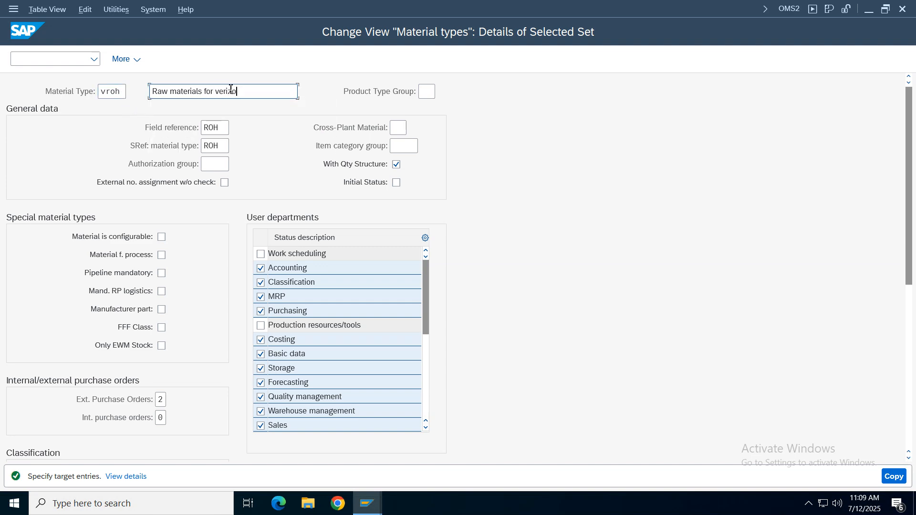
text(rsion)
key(Return)
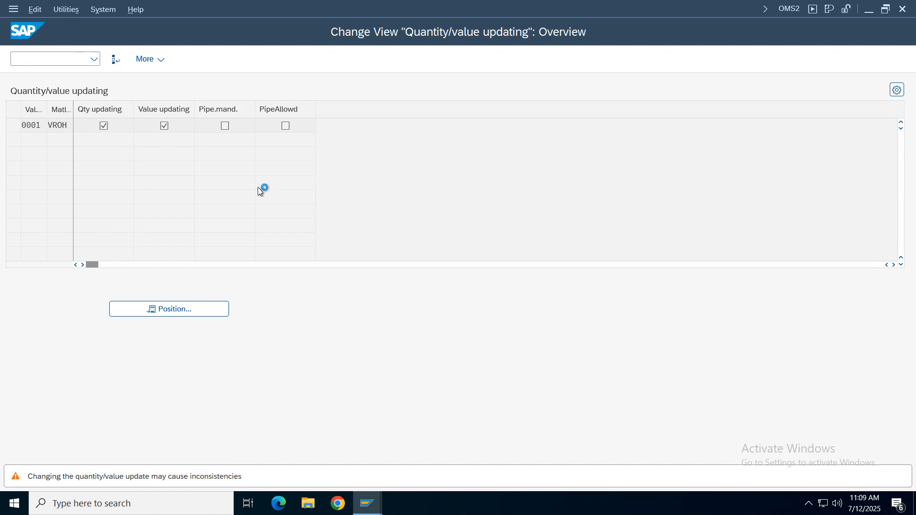
key(Return)
click(404, 468)
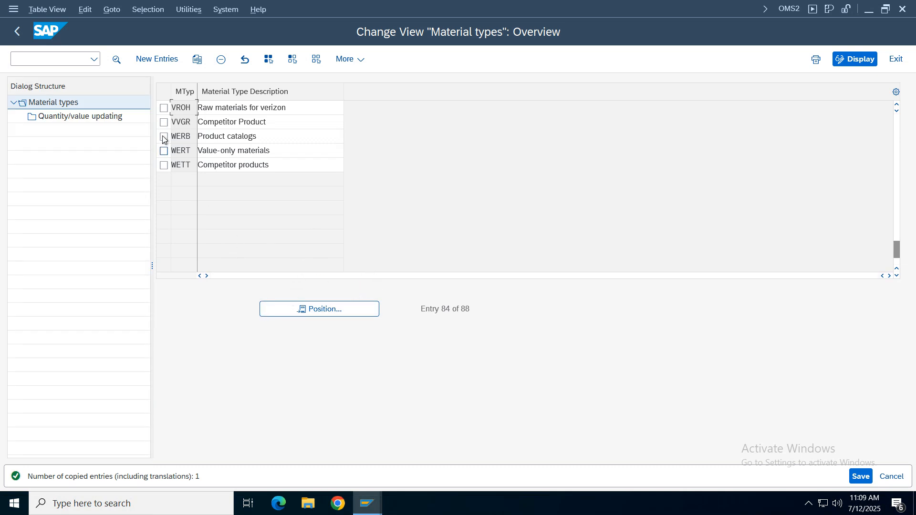
- Open the quantity/value updating entries for material type VROH and position the list at valuation area VZ01
drag(288, 108, 213, 115)
click(163, 109)
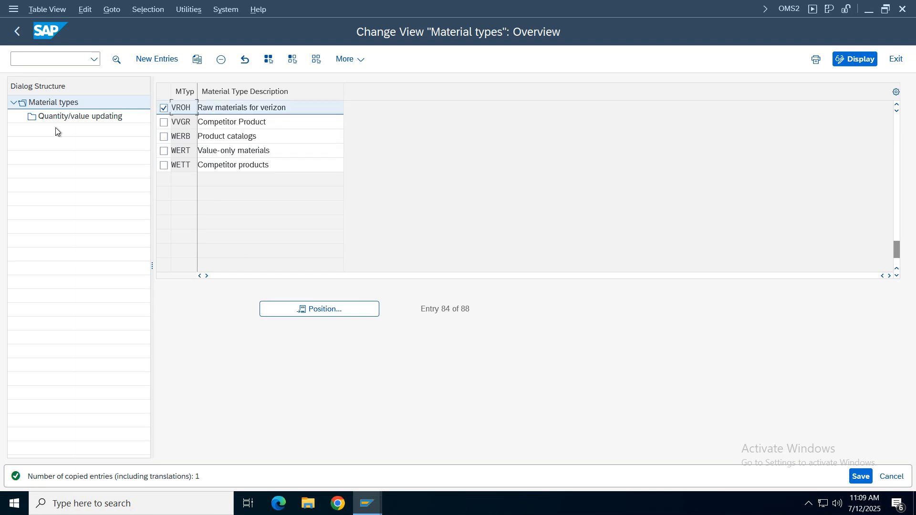
double_click(76, 116)
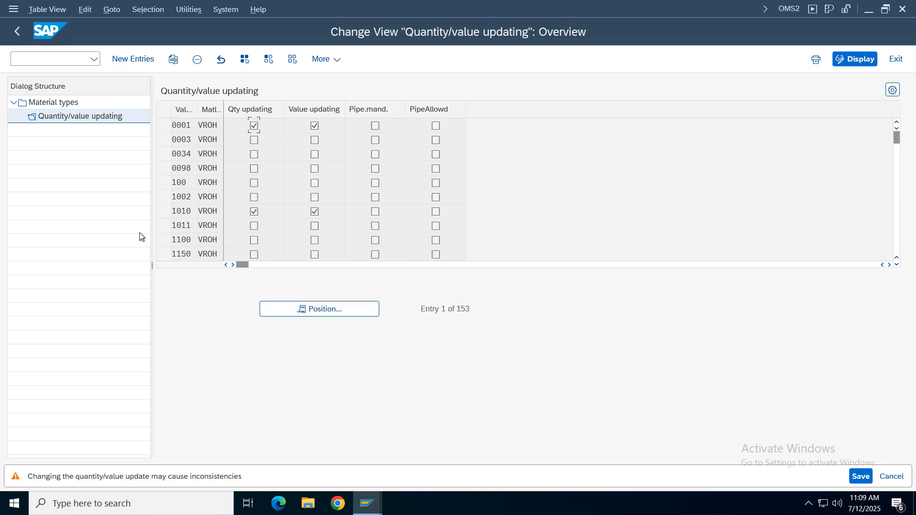
key(Return)
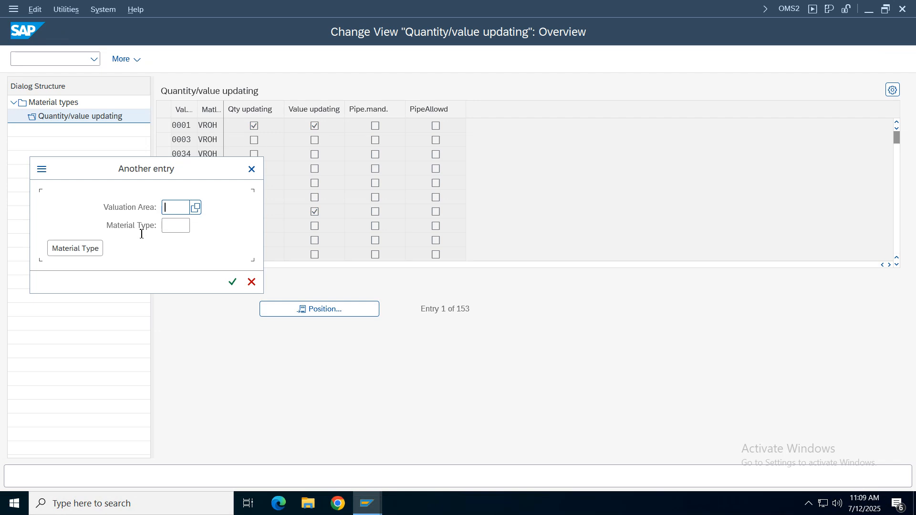
text(vz01)
key(Return)
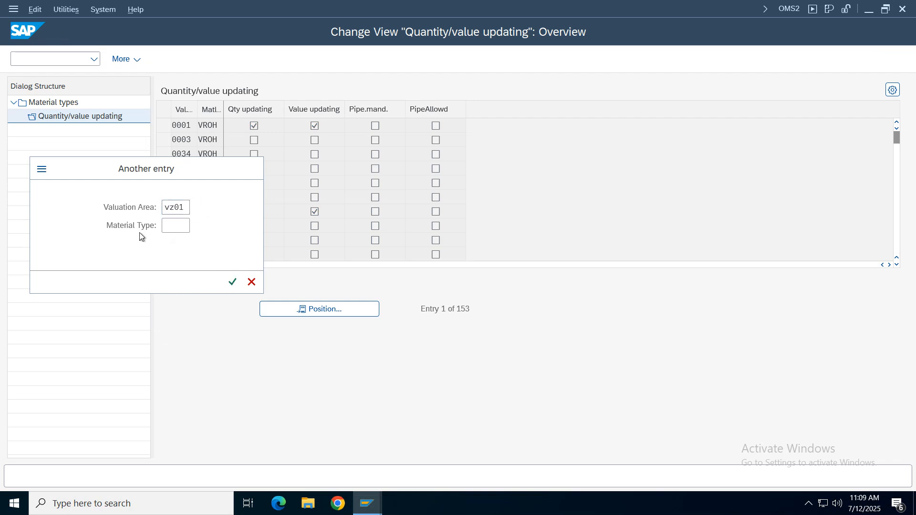
- Enable quantity updating and value updating for valuation area VZ01 with VROH, save, and return to the SAP Easy Access screen
click(164, 126)
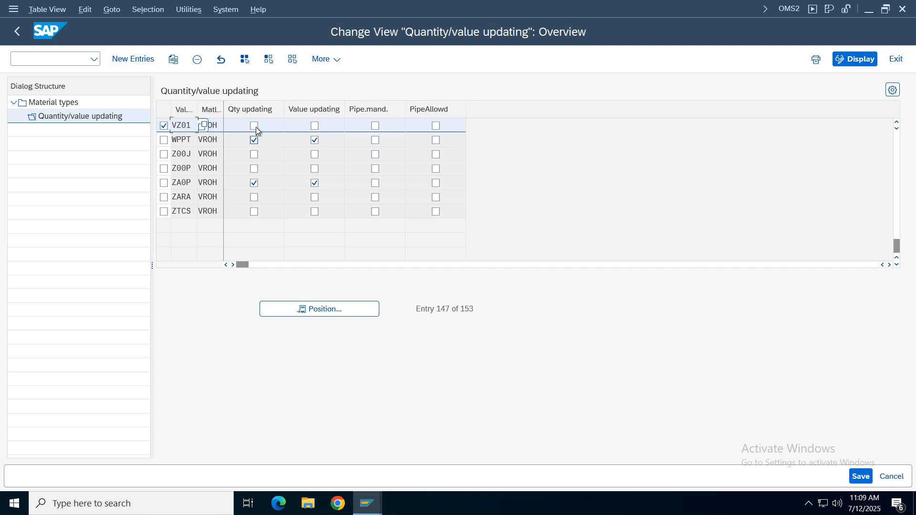
double_click(198, 110)
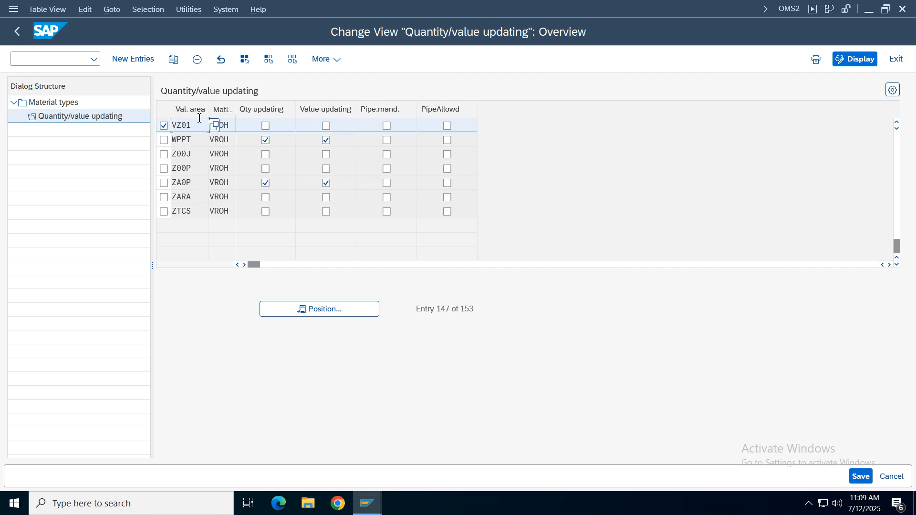
click(265, 127)
click(327, 127)
click(861, 476)
click(306, 261)
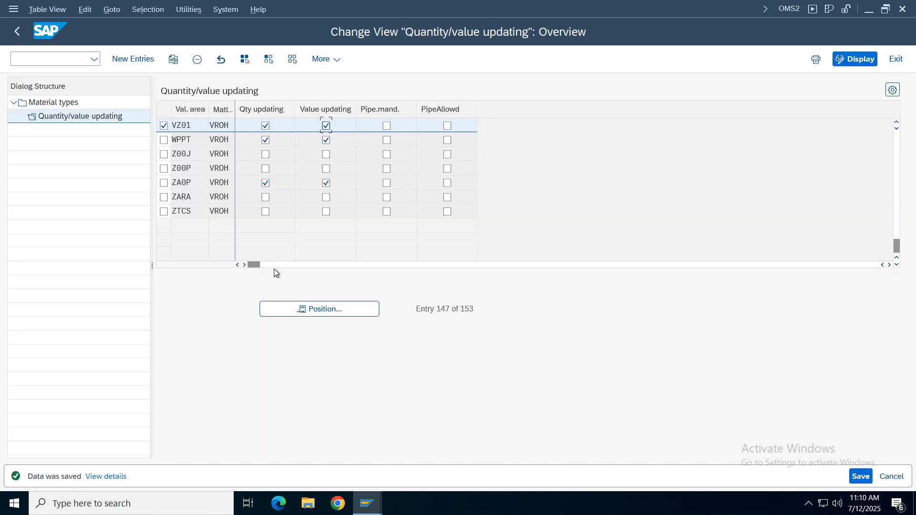
click(19, 32)
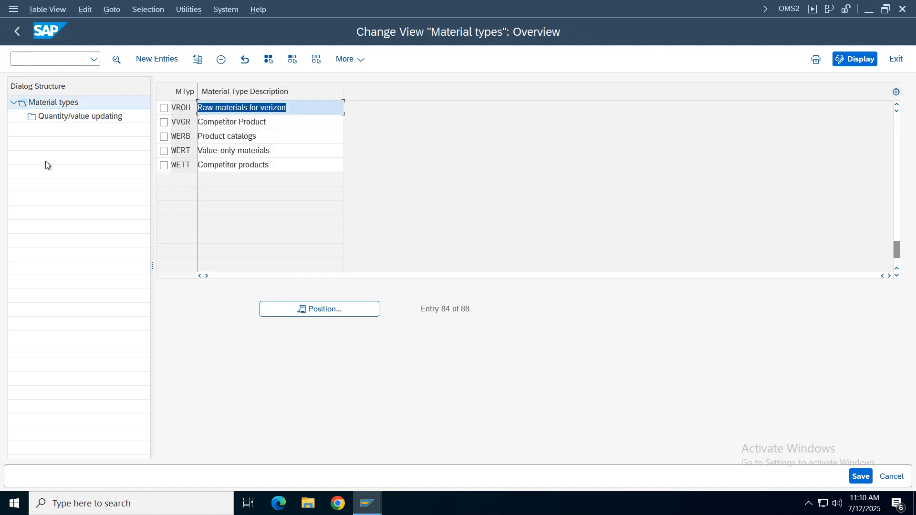
click(19, 32)
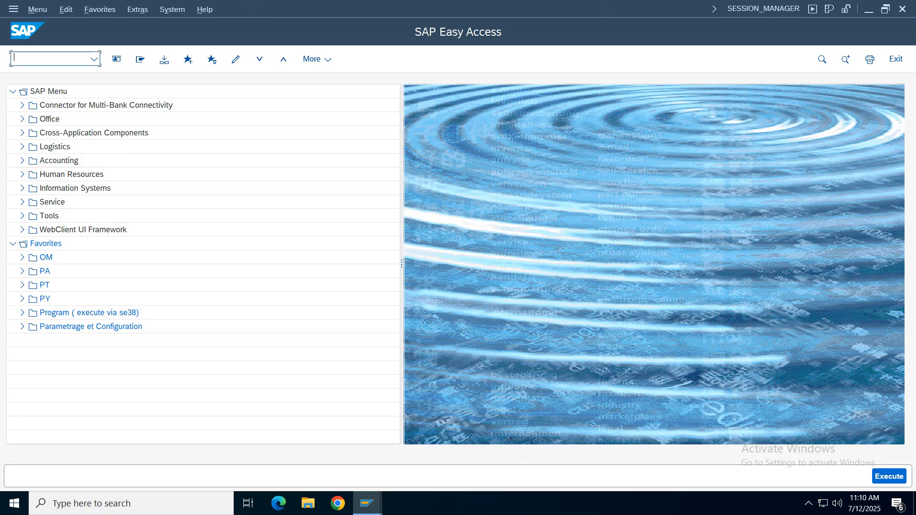
- Switch to the spreadsheet notes and read the transaction code and instructions for Maintain Posting Periods / Company Code for Material Management
click(579, 7)
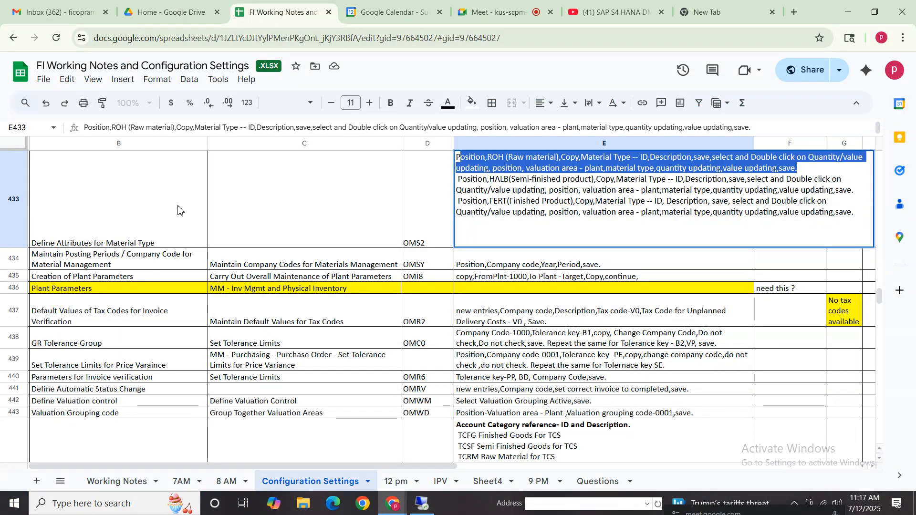
click(110, 212)
click(555, 204)
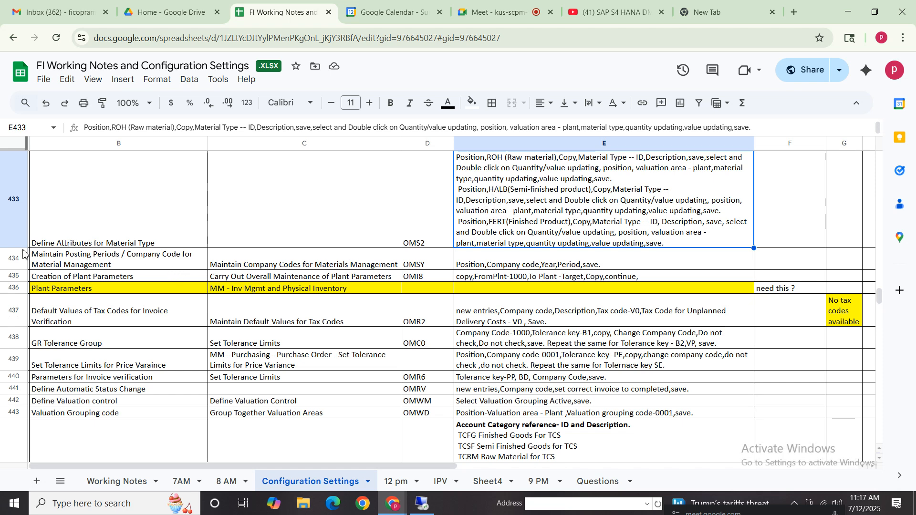
click(112, 265)
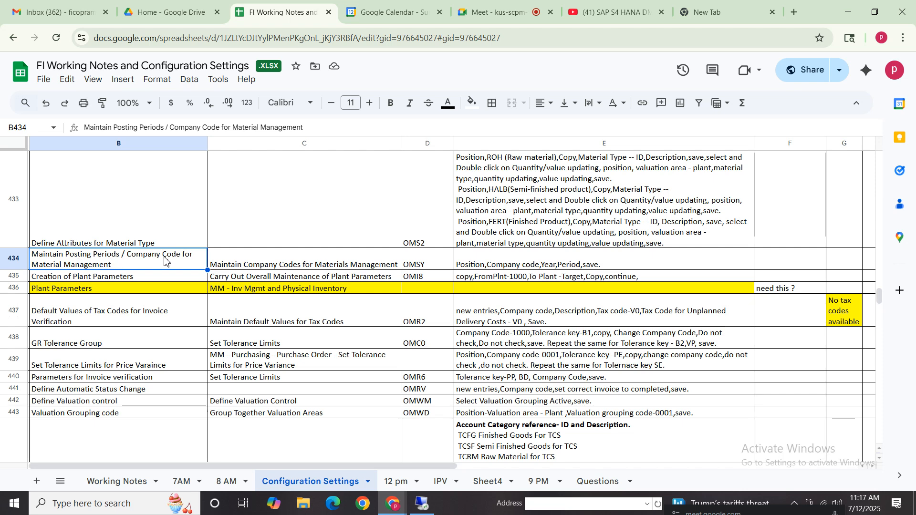
click(351, 264)
click(445, 262)
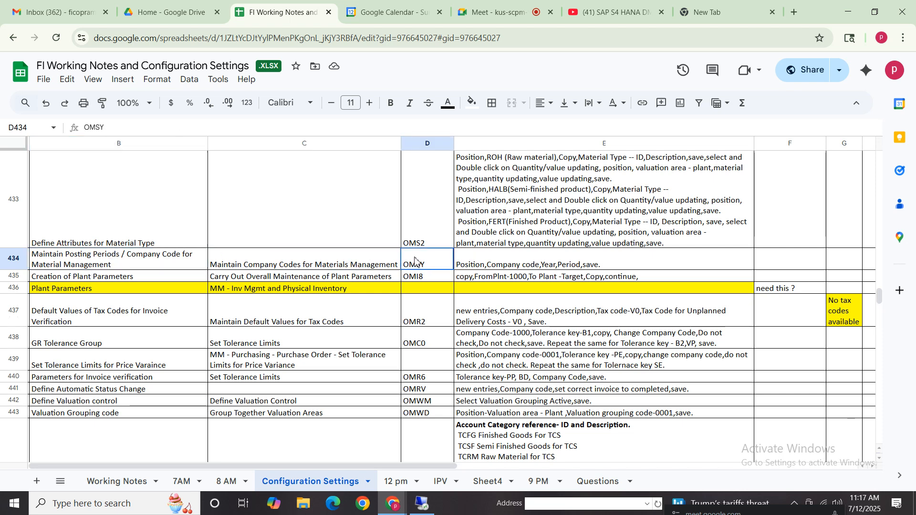
click(503, 264)
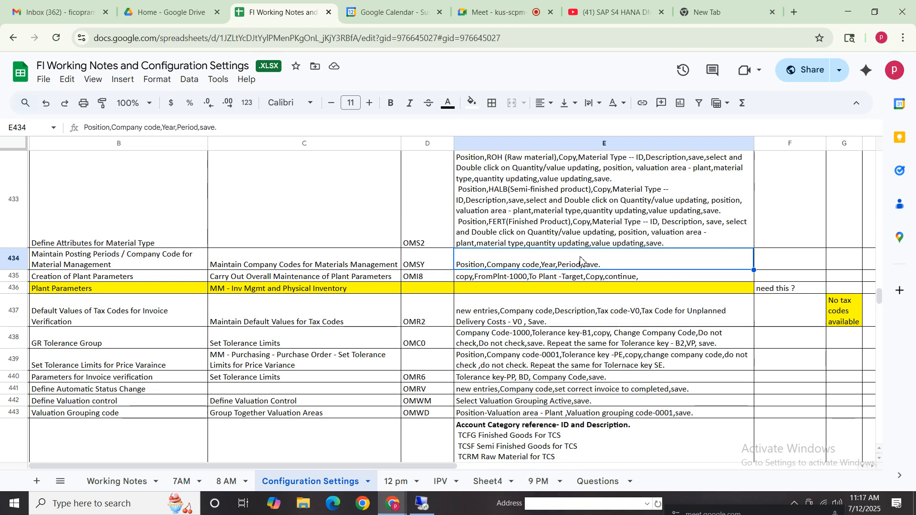
- Switch to SAP, run transaction OMSY and position the company code list at VZ01
click(422, 503)
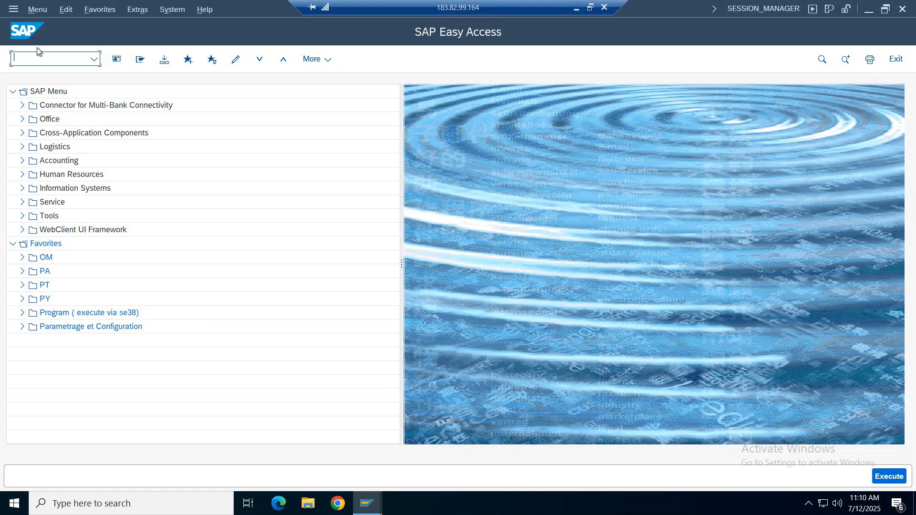
text(omsy)
key(Return)
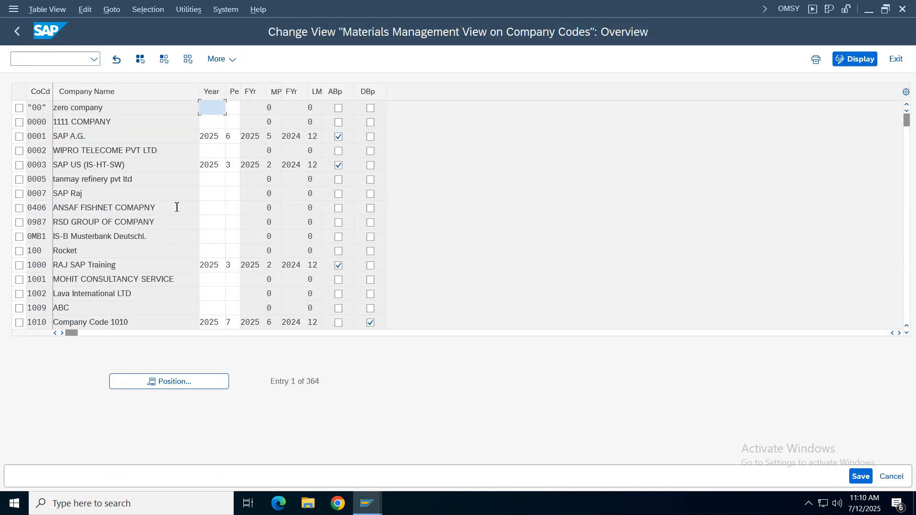
click(172, 381)
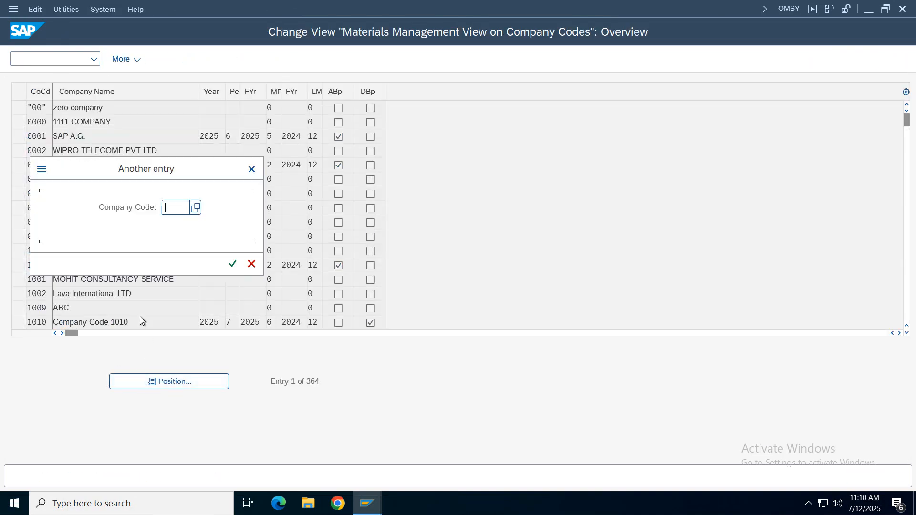
text(vz)
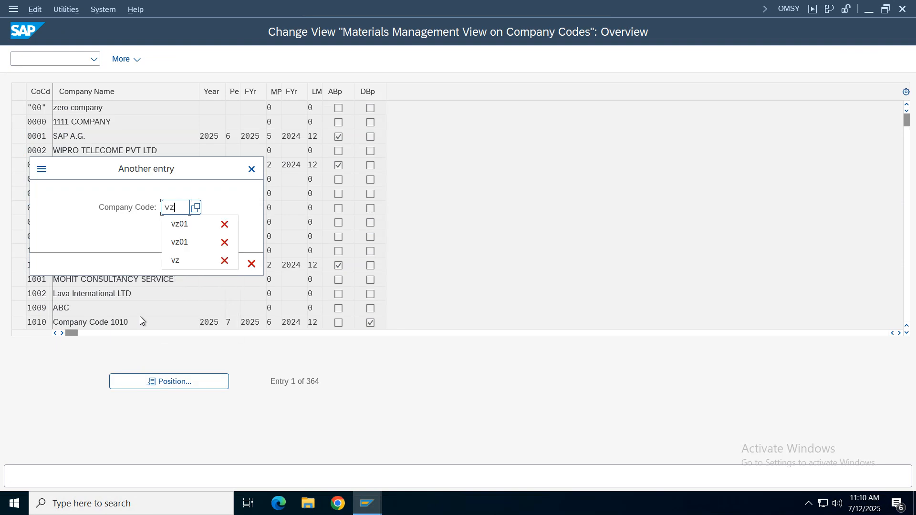
text(01)
key(Return)
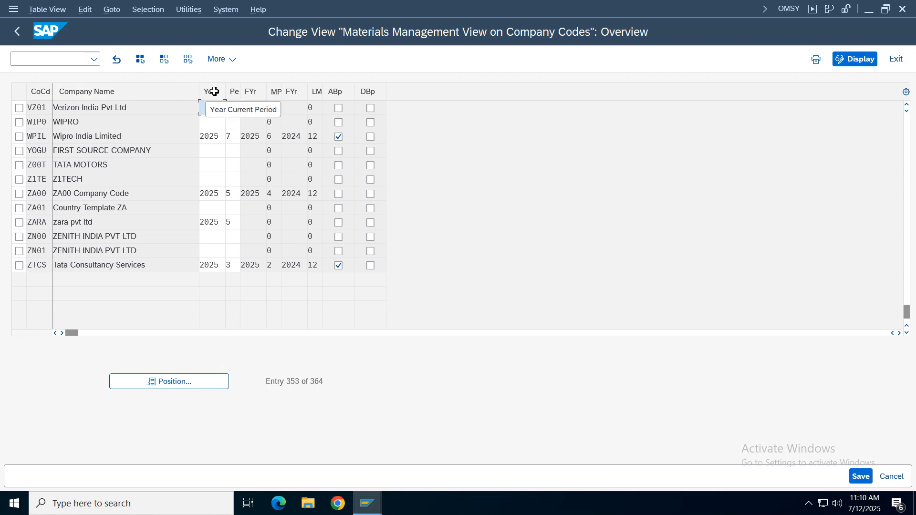
- Set company code VZ01's current year to 2025 and period to 7, save the entry and exit OMSY
text(2025)
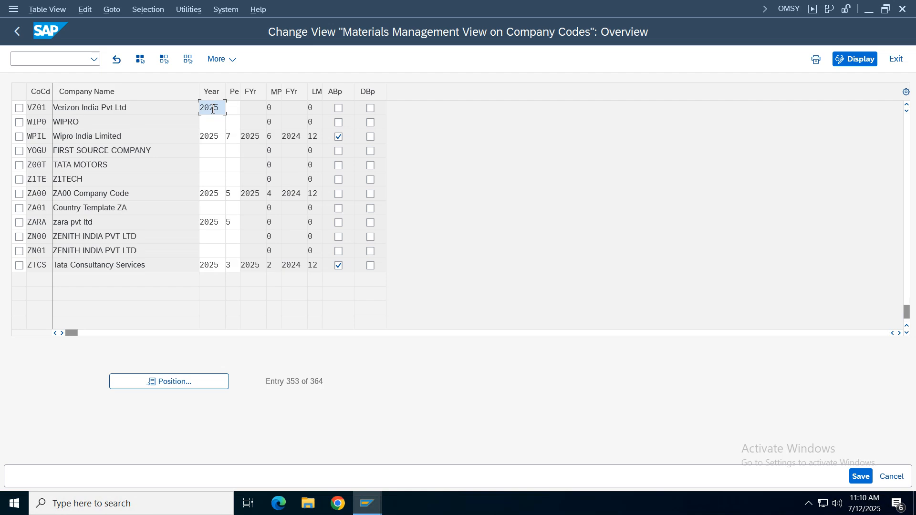
key(Return)
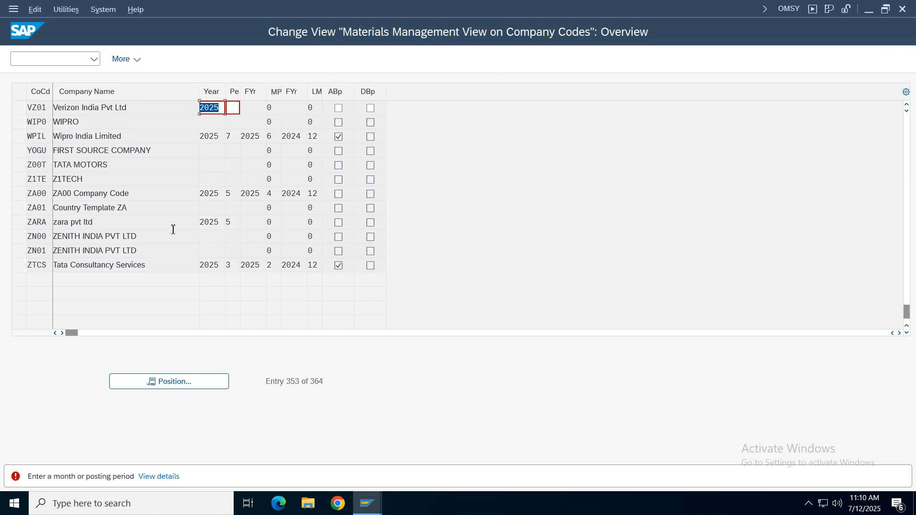
click(234, 111)
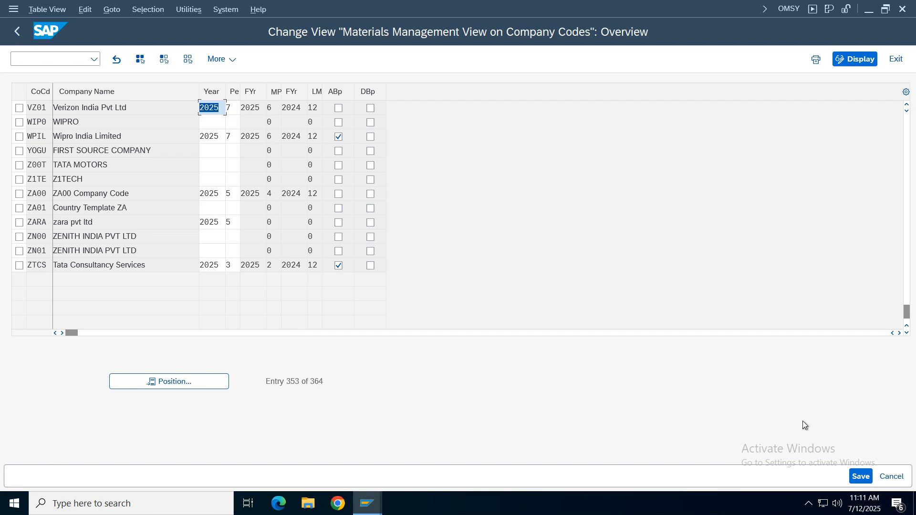
click(254, 107)
key(ctrl+s)
click(303, 262)
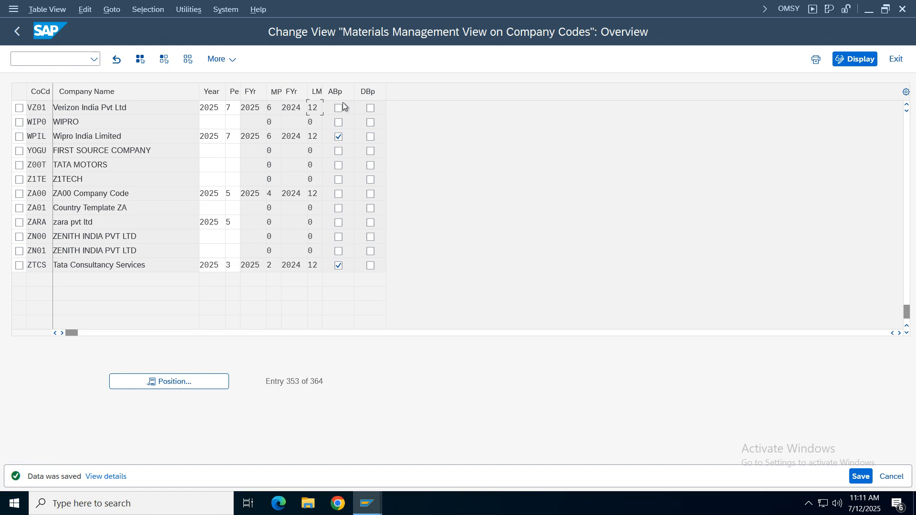
click(19, 30)
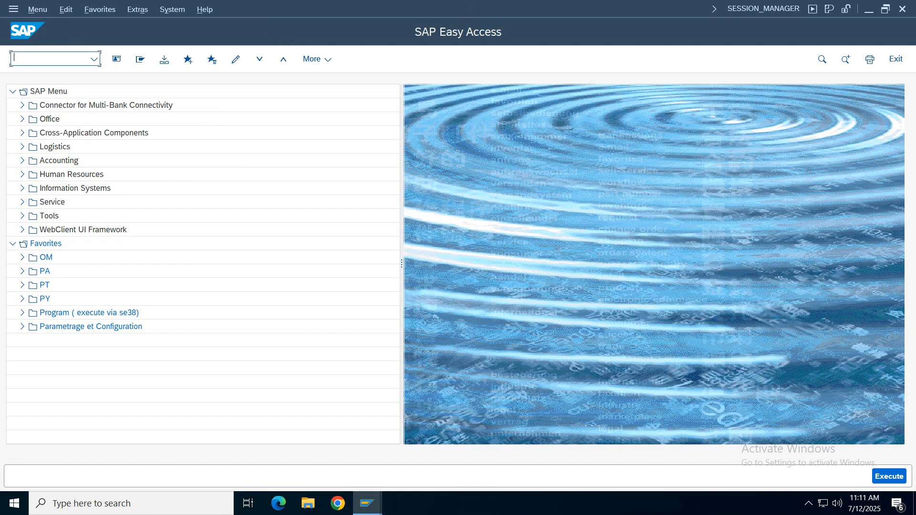
- Switch back to the spreadsheet notes and review the Define Attributes for Material Type and Maintain Posting Periods rows
click(576, 12)
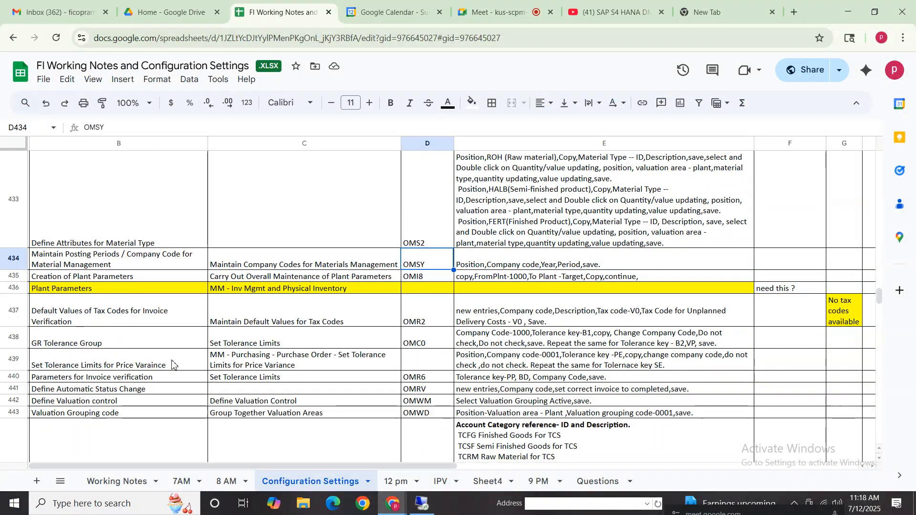
click(96, 231)
shift+click(647, 268)
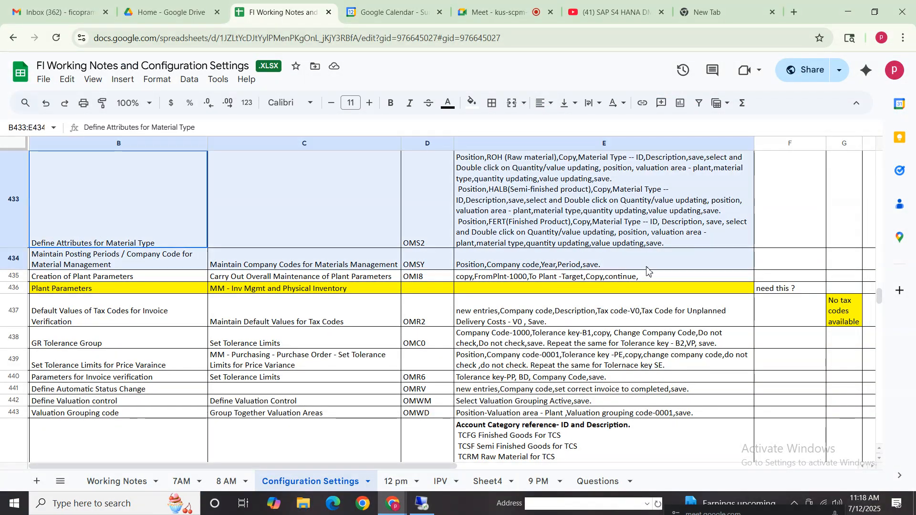
click(417, 235)
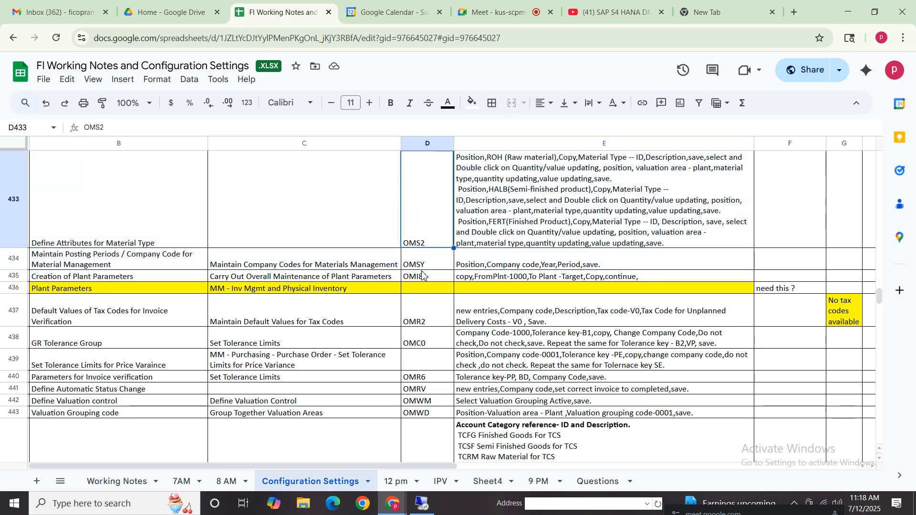
click(423, 262)
click(163, 258)
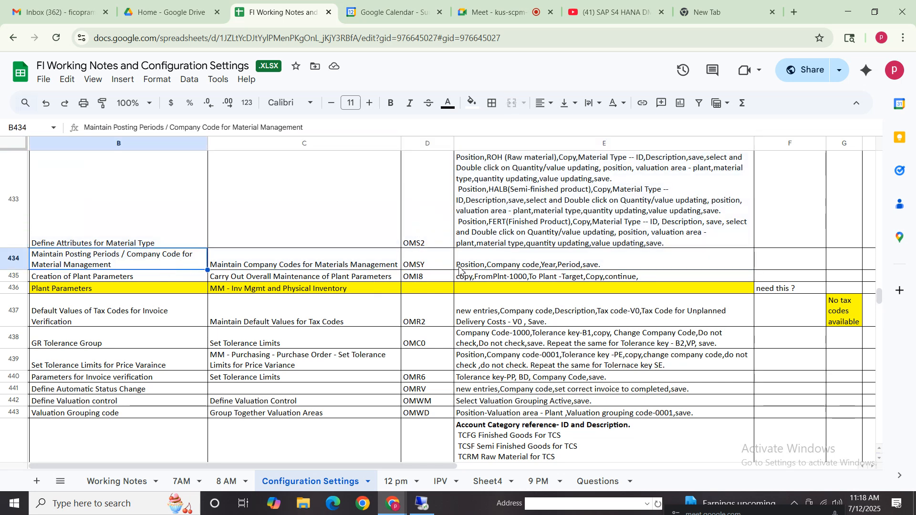
click(427, 261)
click(548, 260)
click(414, 261)
click(158, 264)
shift+click(614, 265)
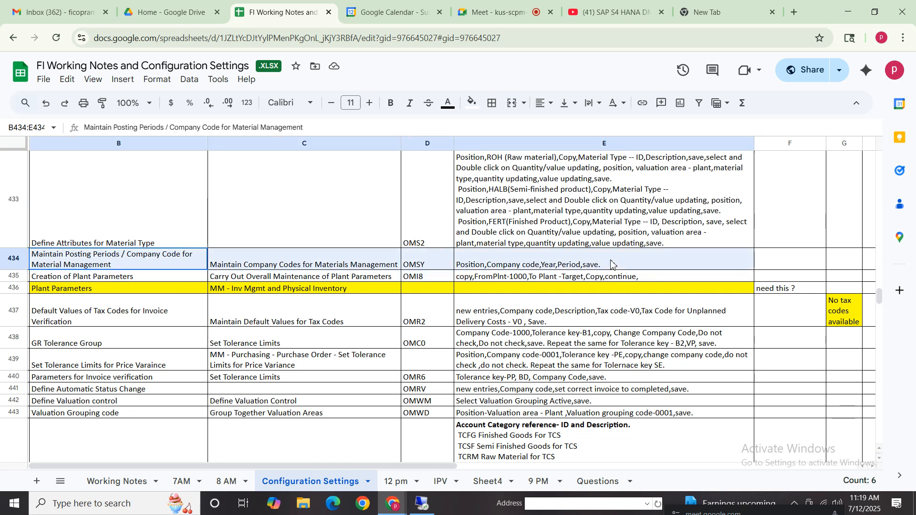
- Read the transaction code and copy instructions for Creation of Plant Parameters in the notes
click(92, 277)
click(386, 281)
click(433, 282)
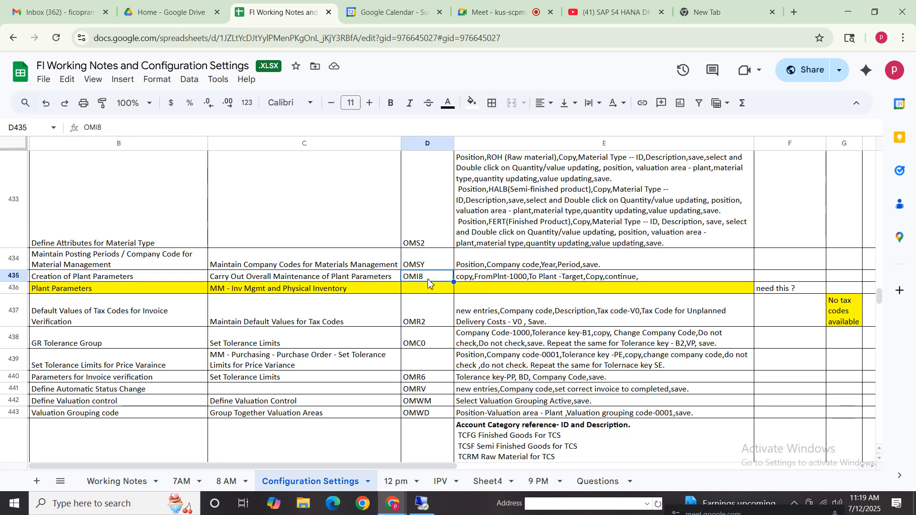
click(508, 279)
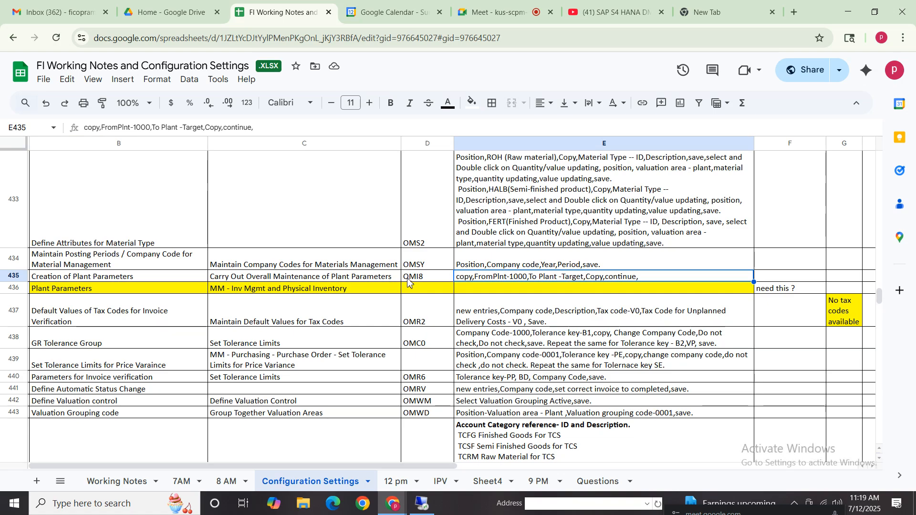
- Switch to SAP and run transaction OMI8 for the MRP plant parameters
click(422, 503)
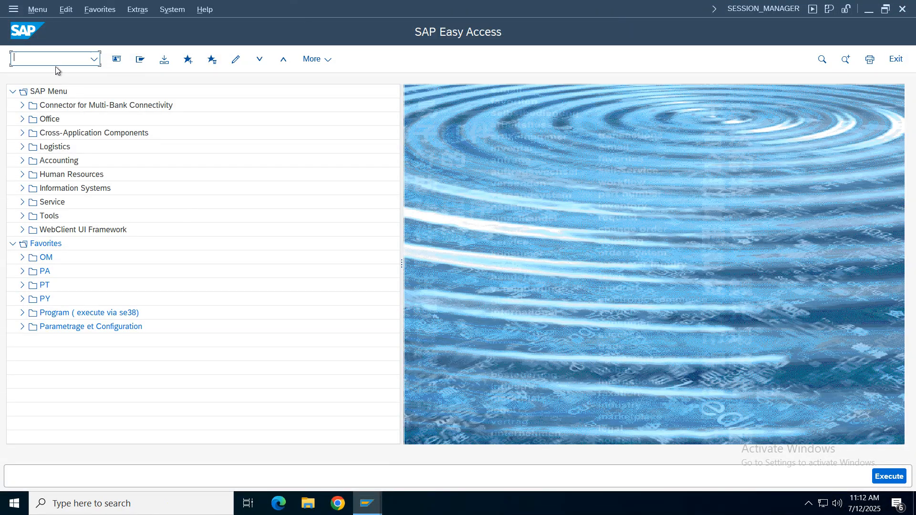
text(omi8)
key(Return)
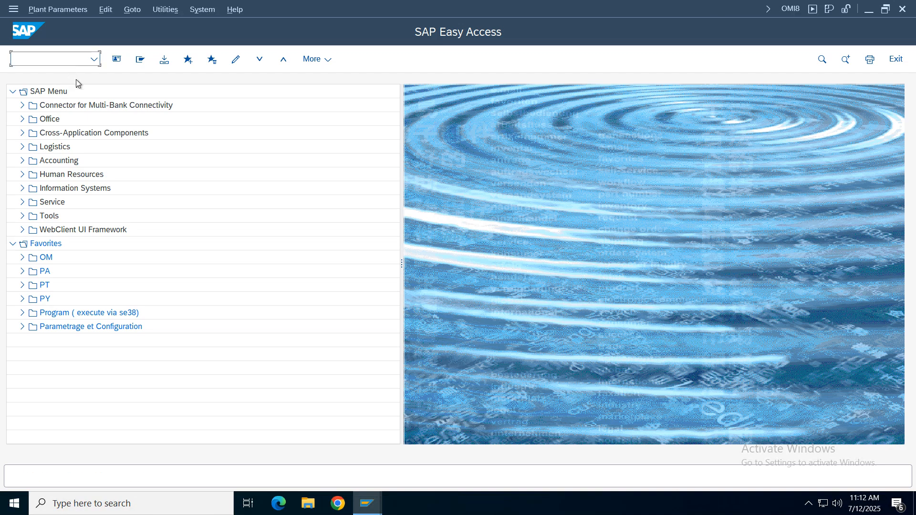
click(80, 209)
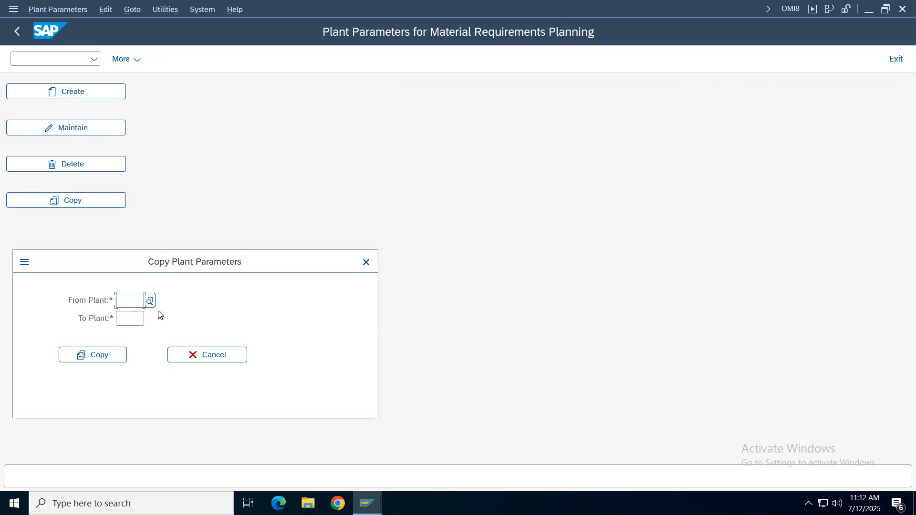
click(150, 302)
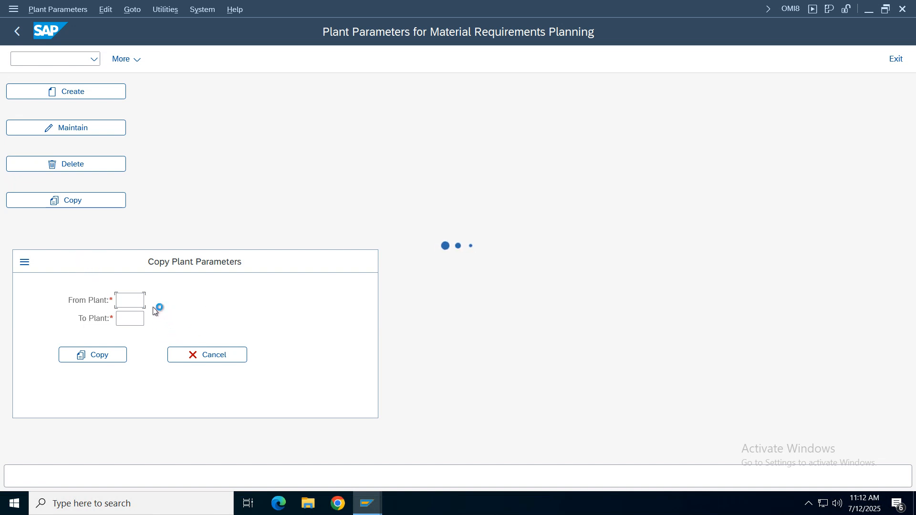
drag(216, 237, 233, 46)
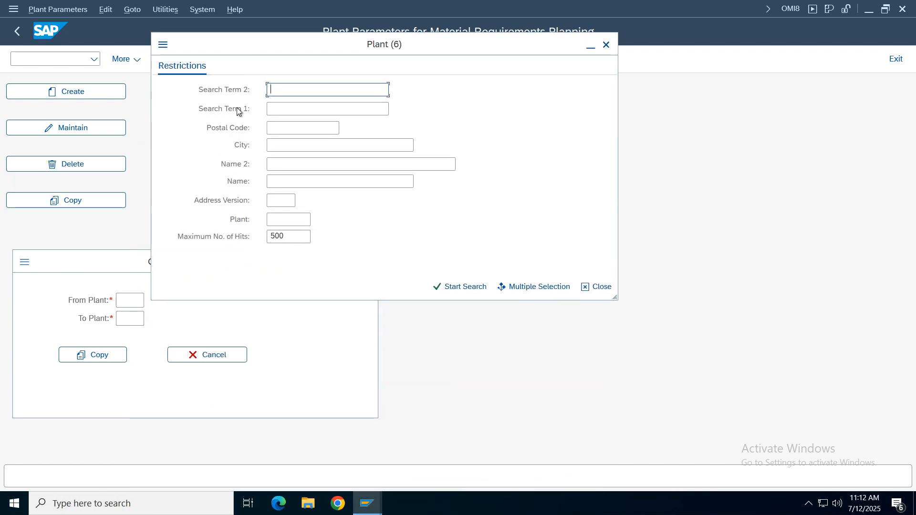
key(Return)
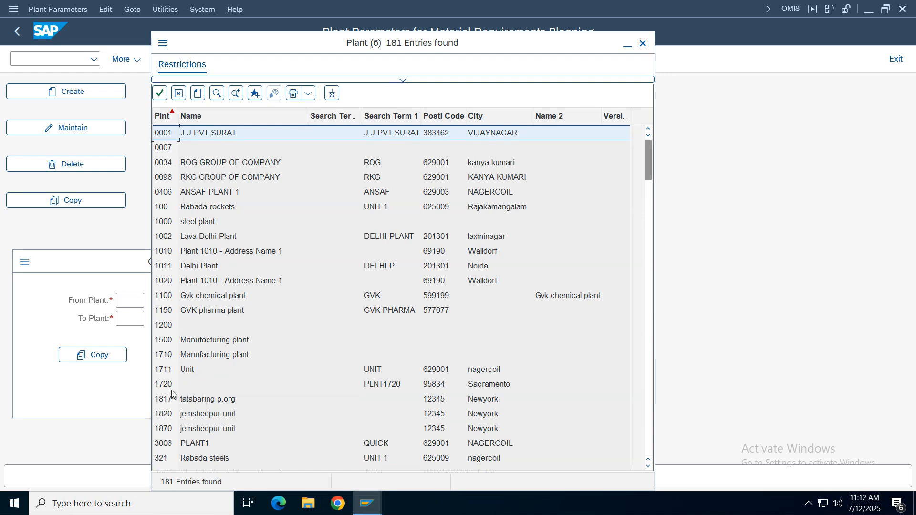
double_click(210, 354)
click(209, 354)
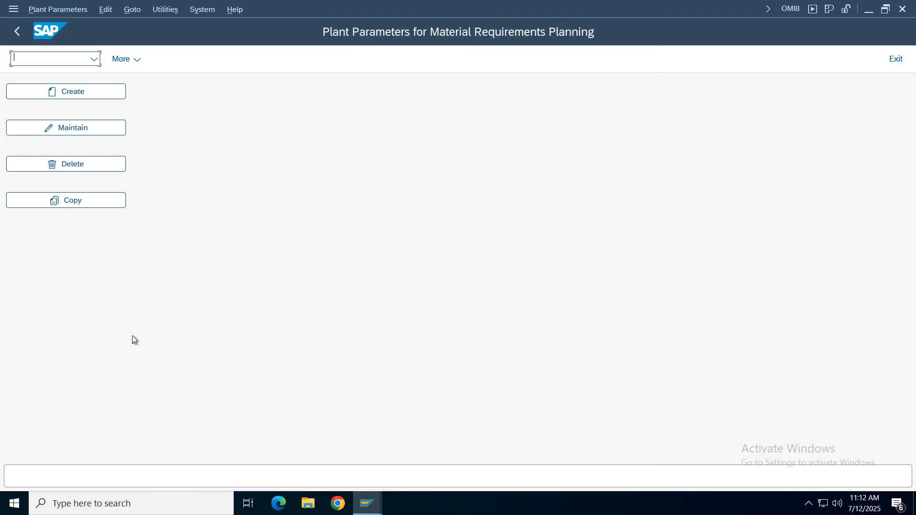
- Copy the plant parameters from plant 1710 to VZ01, overwriting the existing values under the Verizon Group customizing request, and exit OMI8
click(88, 201)
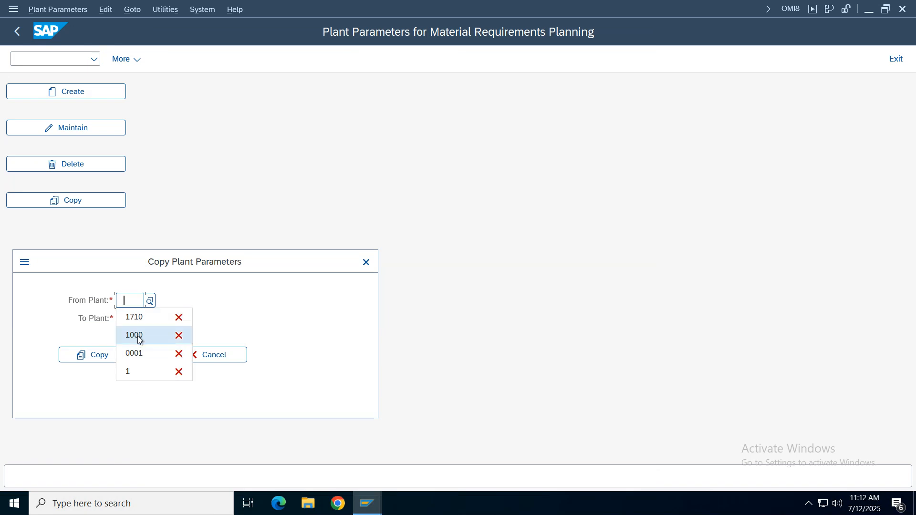
click(135, 317)
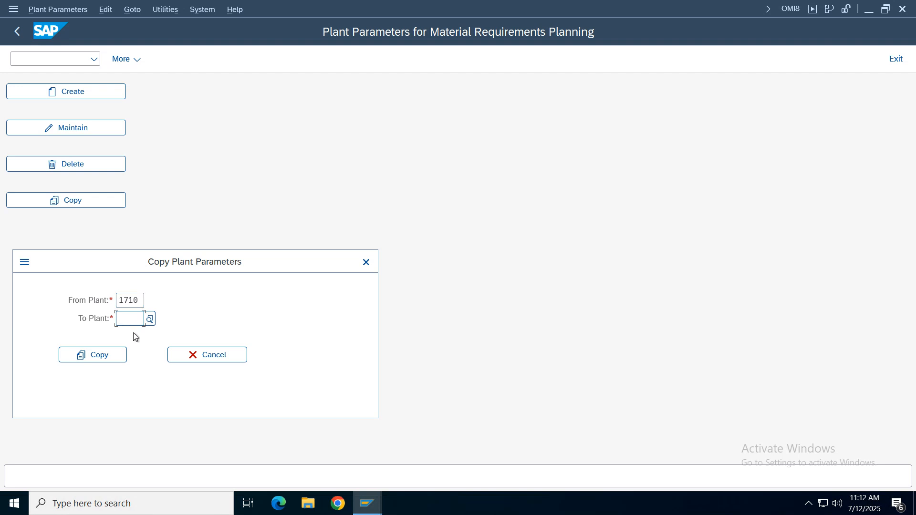
text(vz0)
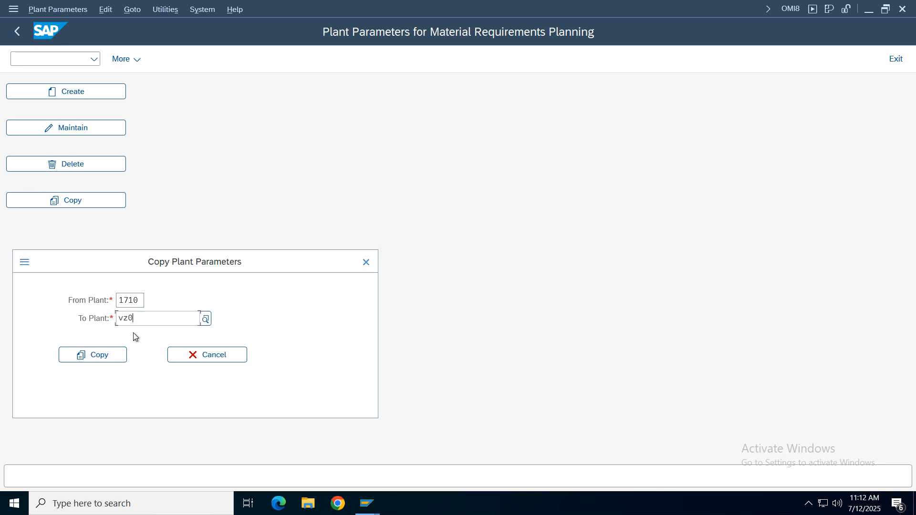
text(1)
key(Return)
click(102, 359)
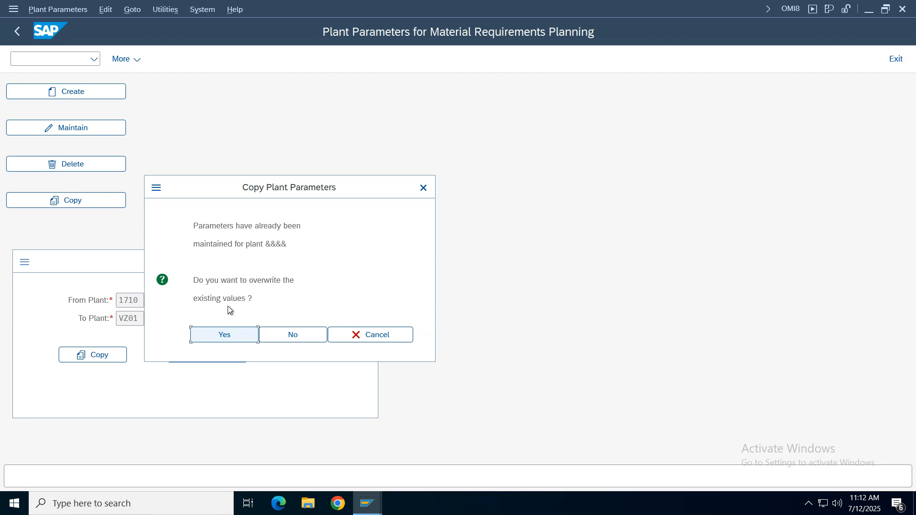
click(231, 334)
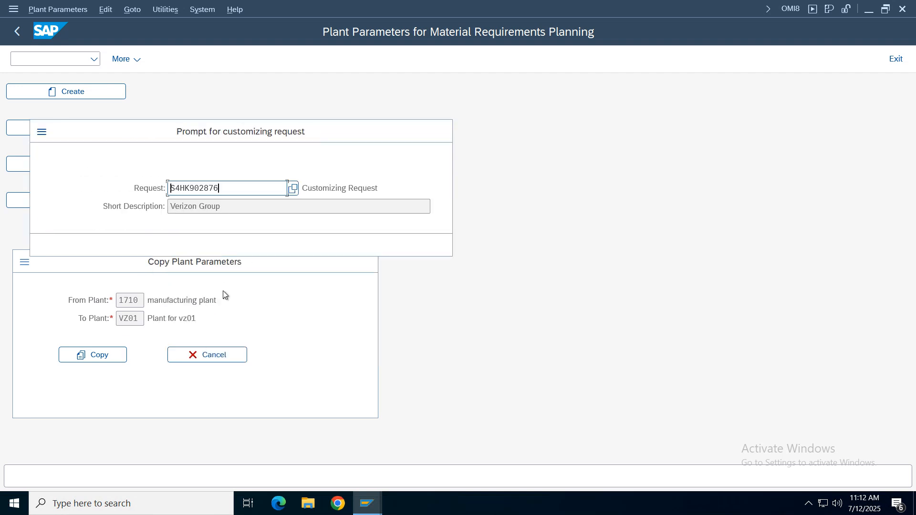
click(305, 244)
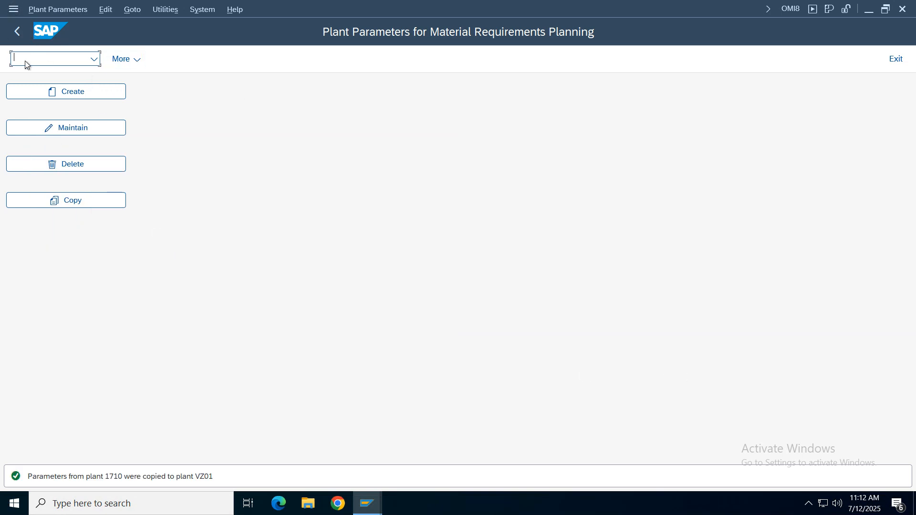
click(18, 31)
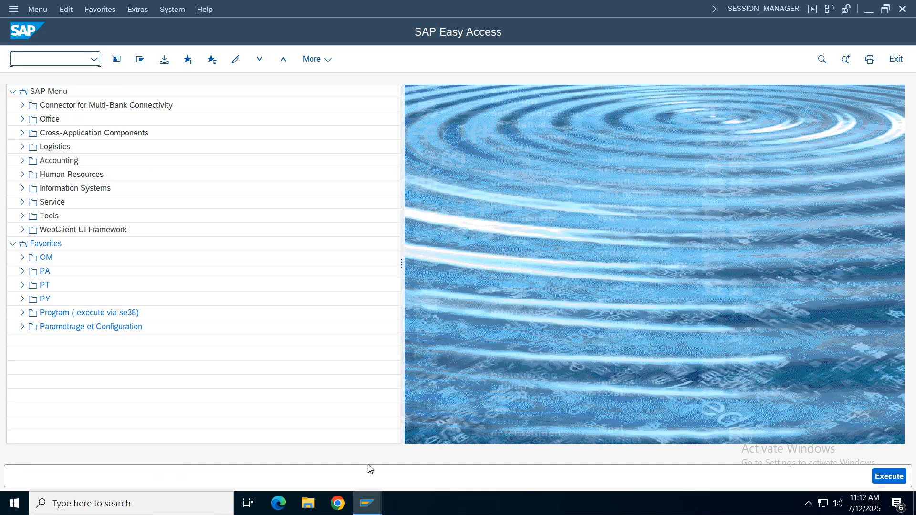
- Switch back to the spreadsheet notes and review the FI / MM Integration rows from plant creation through invoice verification parameters
click(368, 503)
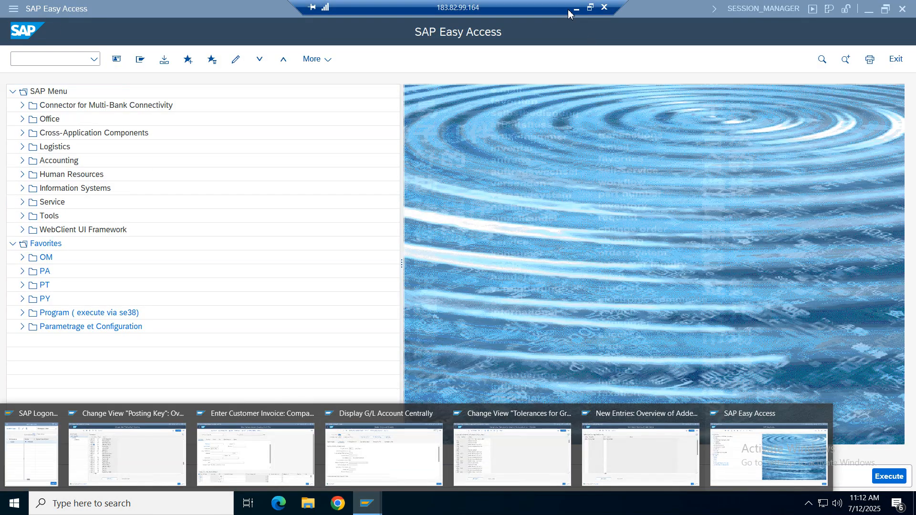
click(576, 9)
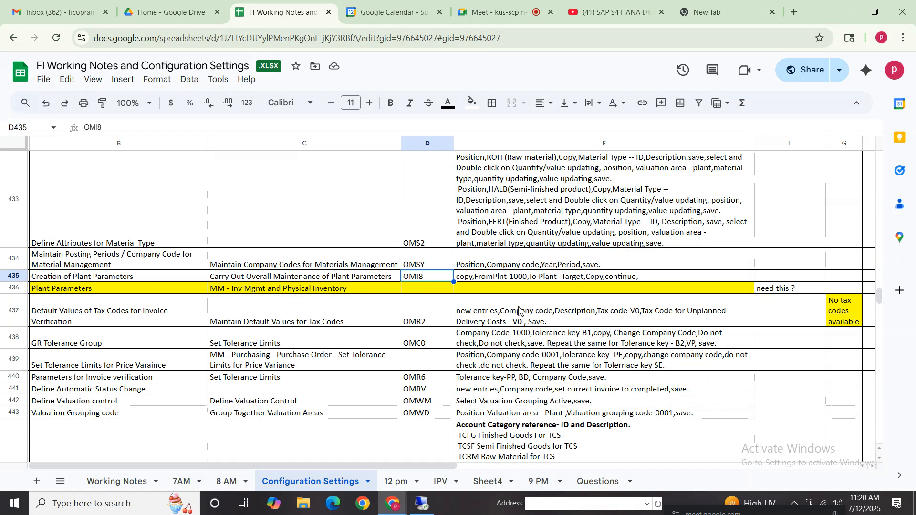
click(520, 280)
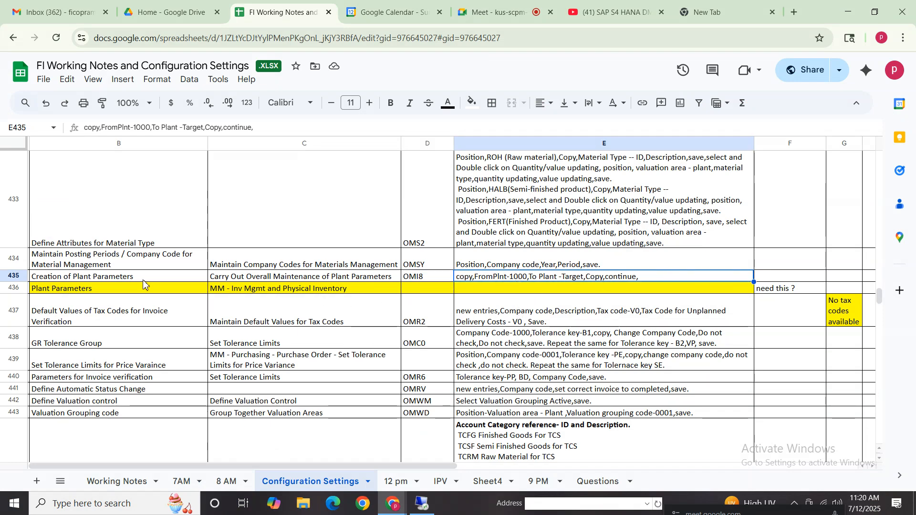
click(46, 280)
click(162, 202)
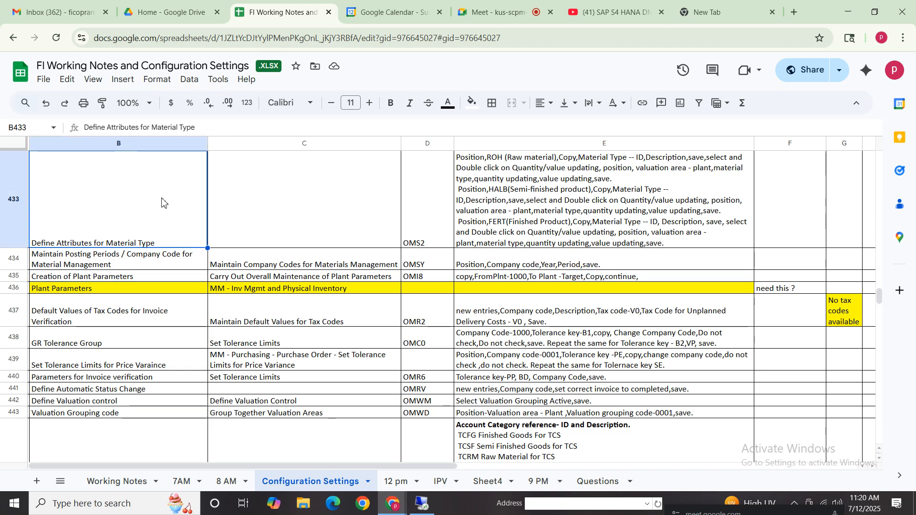
key(Up)
key(Up)
key(Up)
key(Up)
key(Up)
key(Up)
key(Up)
key(Up)
key(Up)
key(Up)
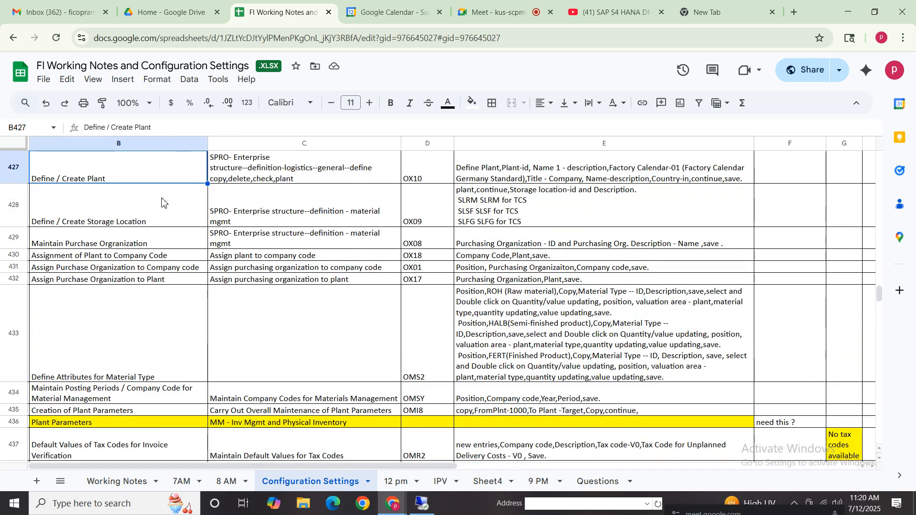
key(Up)
key(Down)
key(Down)
key(Down)
key(Down)
key(Down)
key(Down)
key(Down)
key(Down)
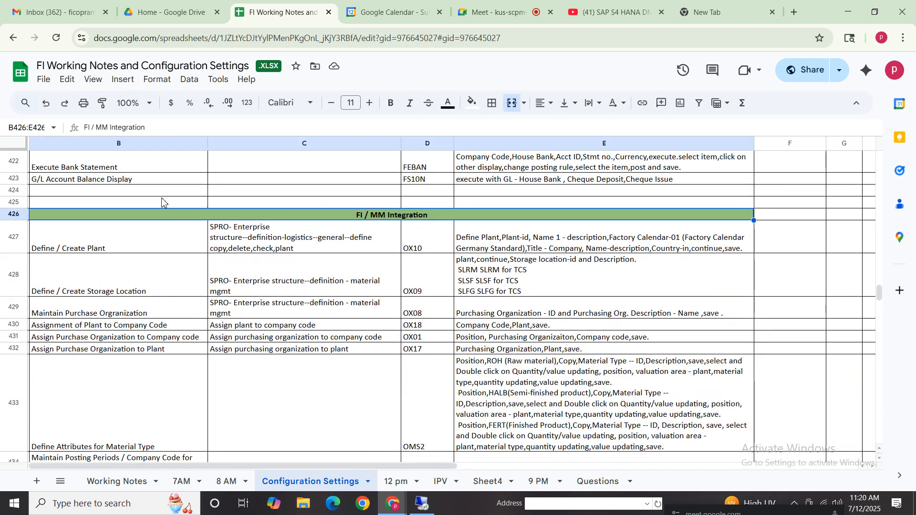
key(Down)
key(Down)
key(Down)
key(Down)
key(Down)
key(Down)
key(Down)
key(Down)
key(Down)
key(Down)
key(Down)
key(Down)
key(Down)
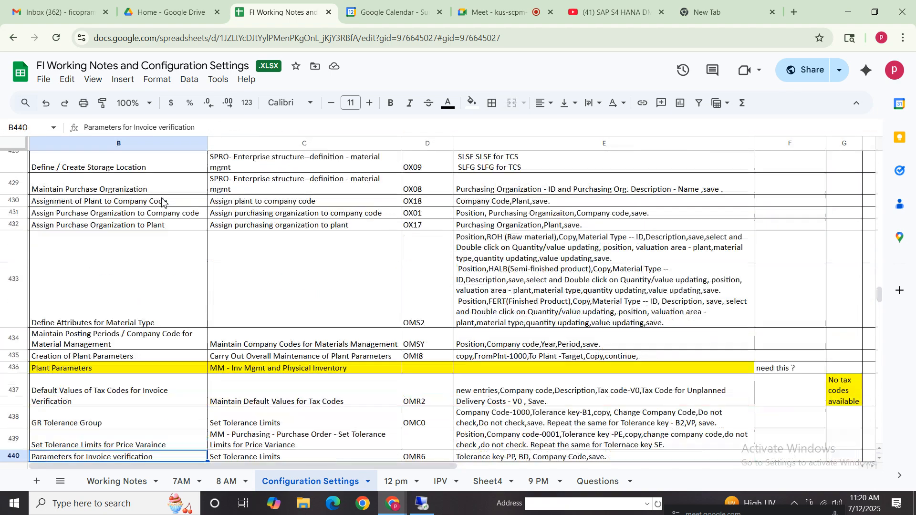
key(Down)
key(Down)
key(Up)
key(Up)
key(Up)
key(Up)
key(Up)
key(Up)
key(Up)
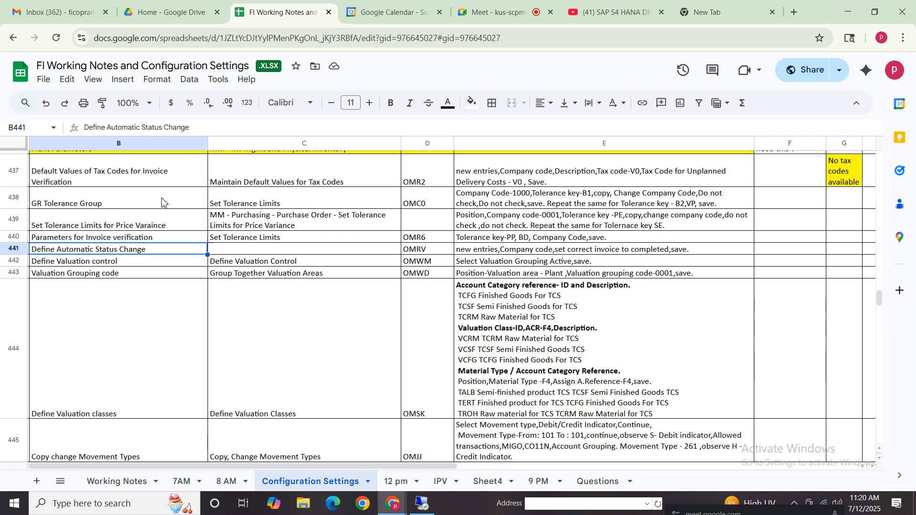
key(Up)
key(Up)
key(Up)
key(Up)
key(Up)
key(Up)
key(Up)
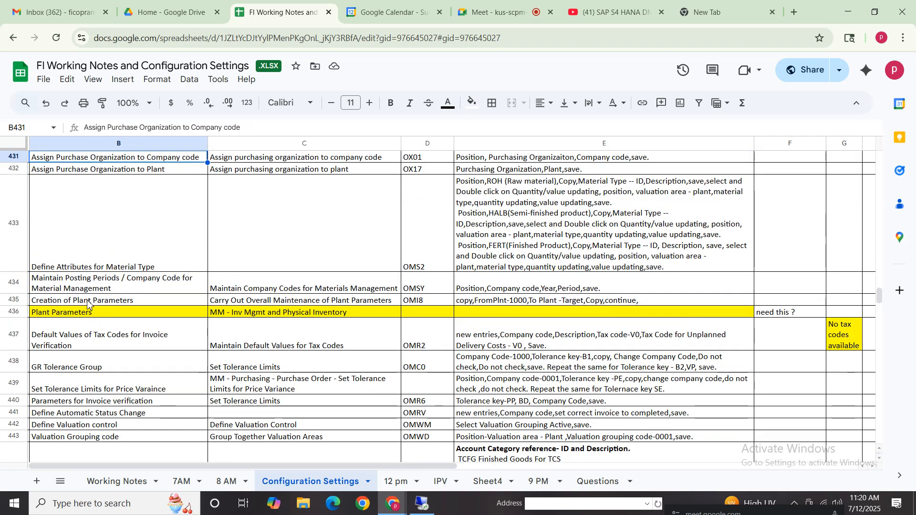
- Review the Creation of Plant Parameters row and the highlighted Plant Parameters row in the notes
click(442, 303)
click(589, 305)
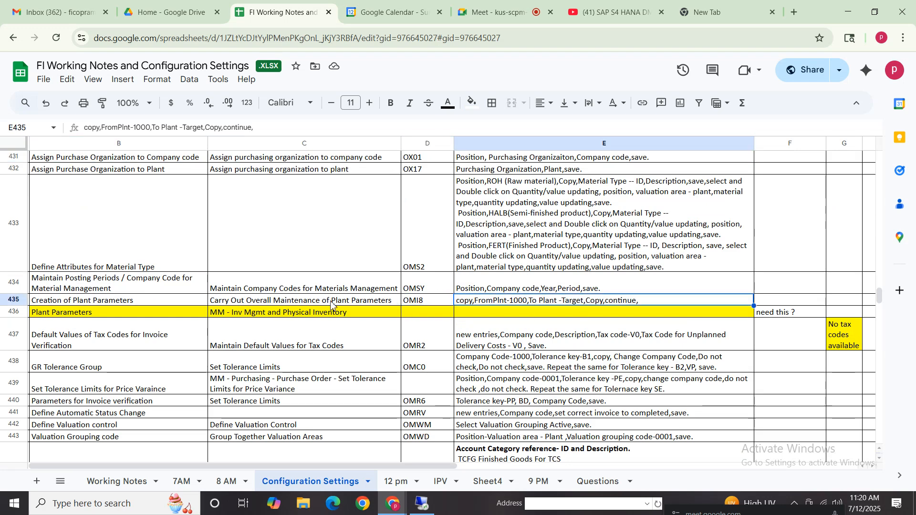
click(378, 306)
click(463, 303)
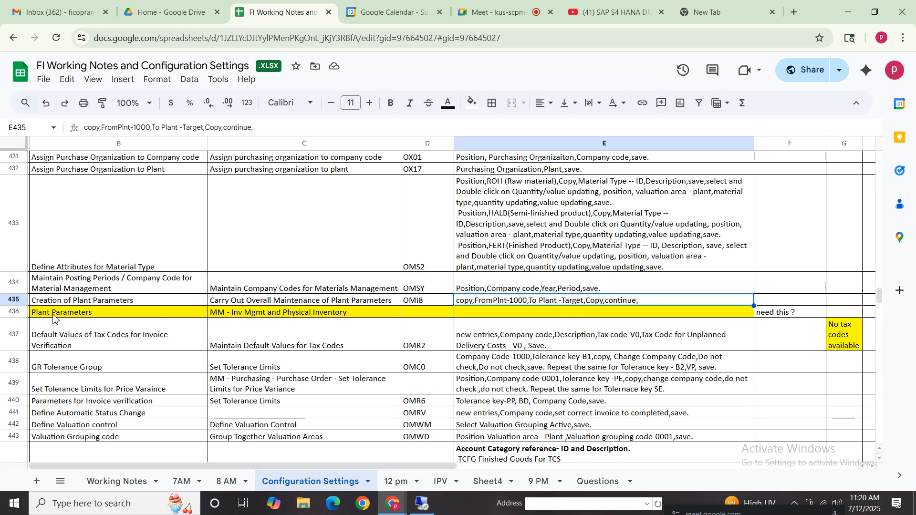
drag(73, 313, 771, 317)
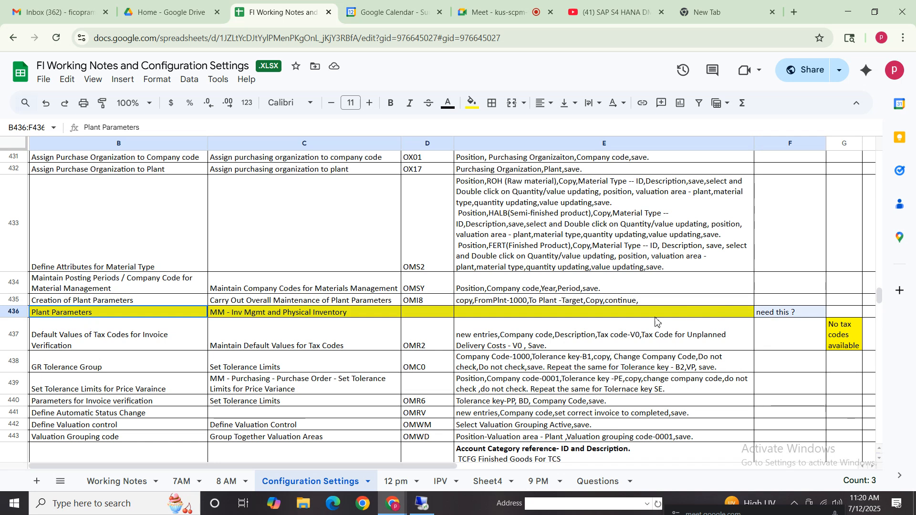
- Read the transaction code and instructions for Default Values of Tax Codes for Invoice Verification in the notes
click(77, 349)
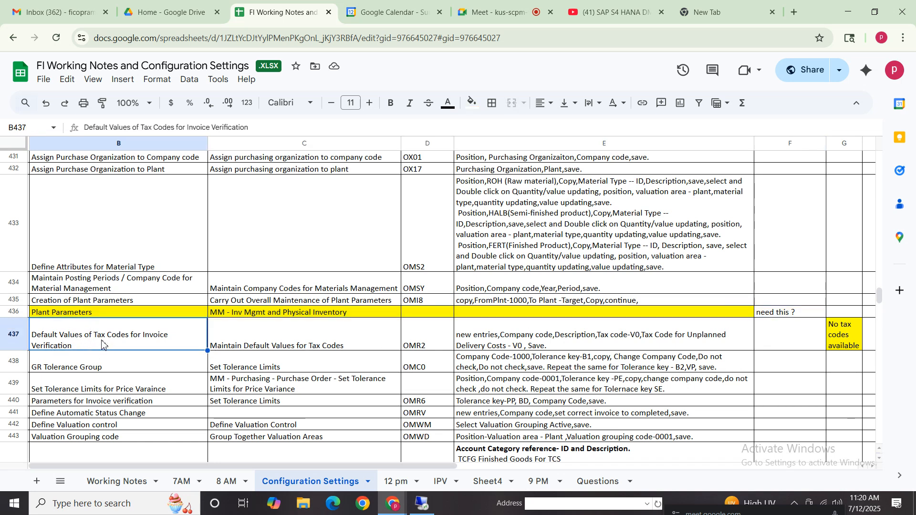
click(357, 339)
click(424, 340)
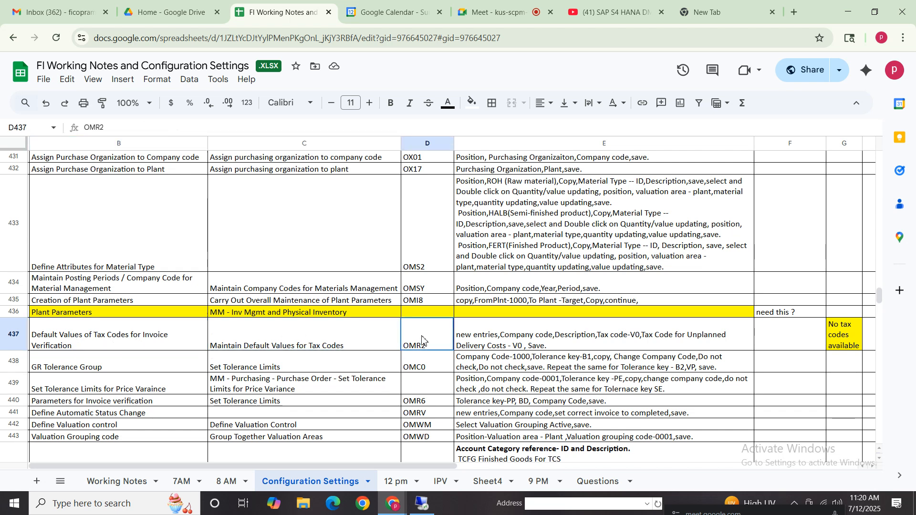
click(517, 344)
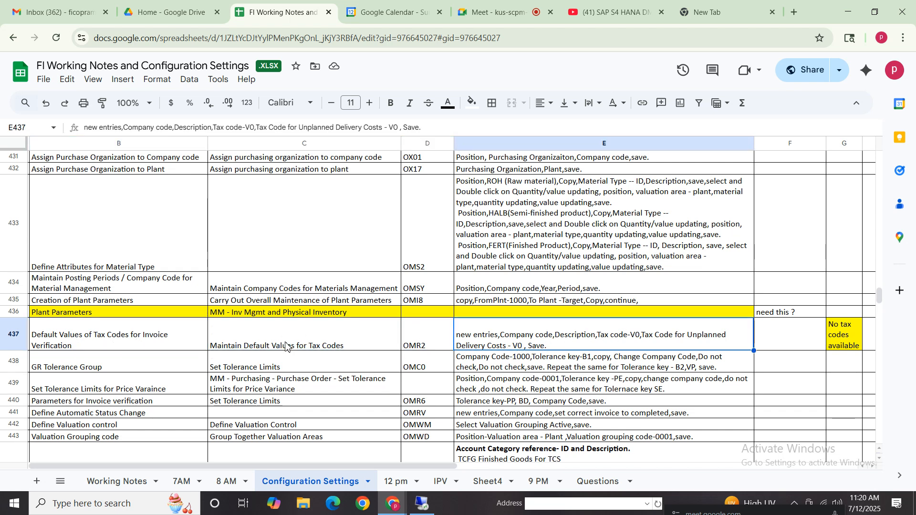
- Switch to SAP, run transaction OMR2 and position the tax defaults list at the Verizon company code
click(424, 504)
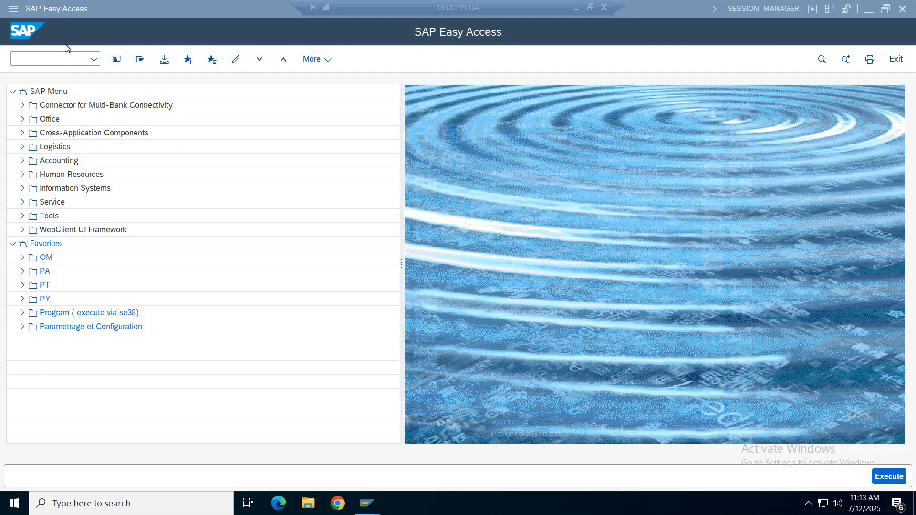
click(64, 57)
text(omr2)
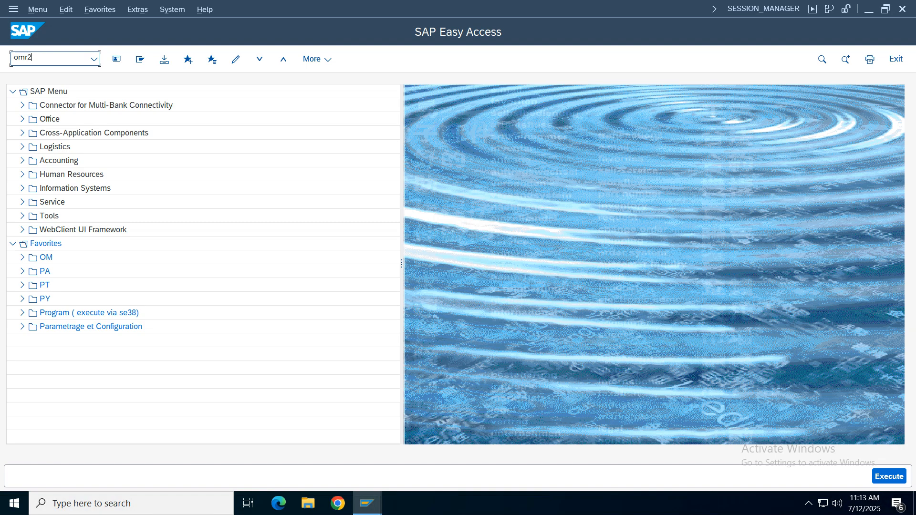
key(Return)
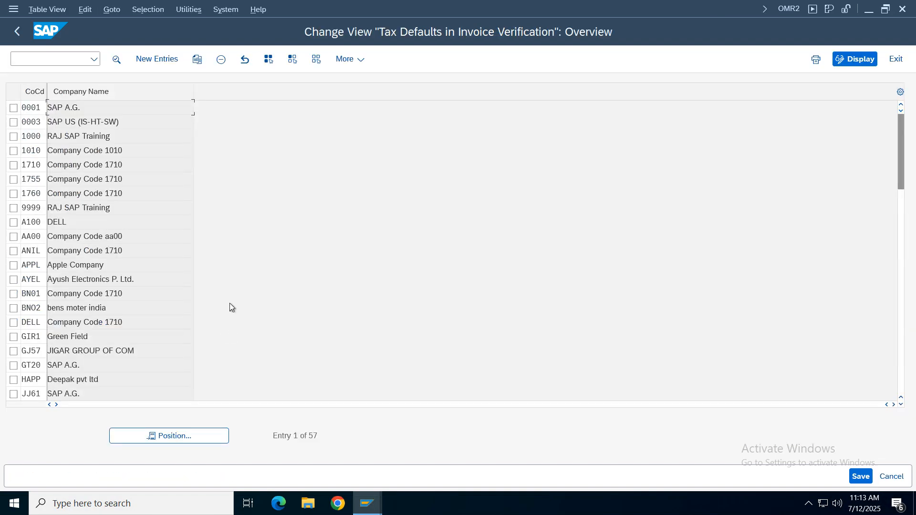
click(175, 436)
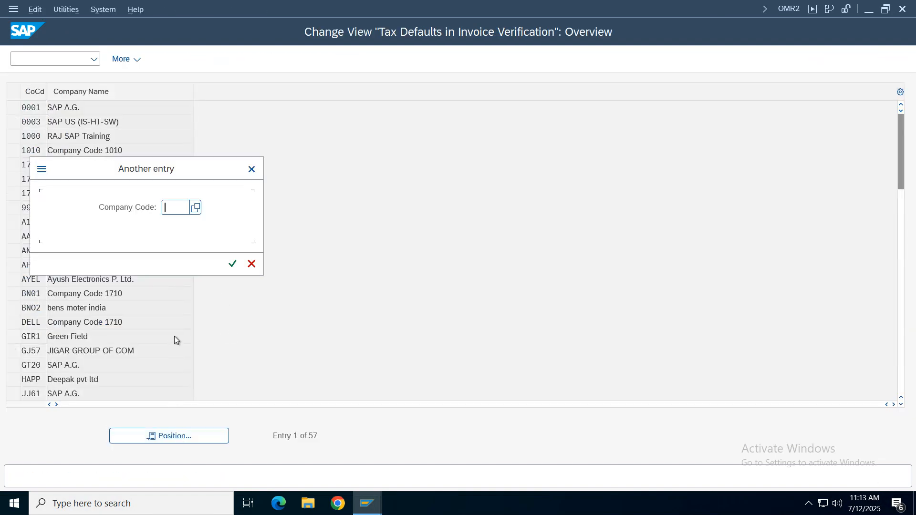
text(vz01)
key(Return)
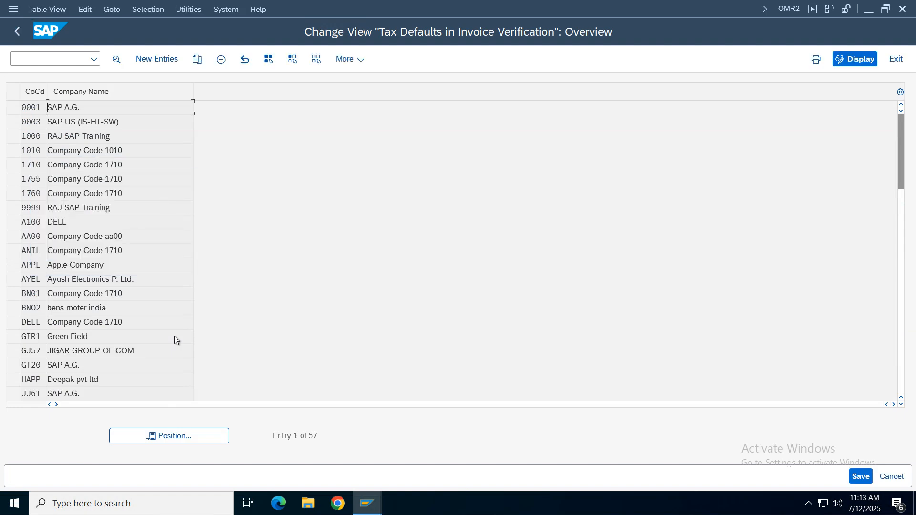
click(141, 66)
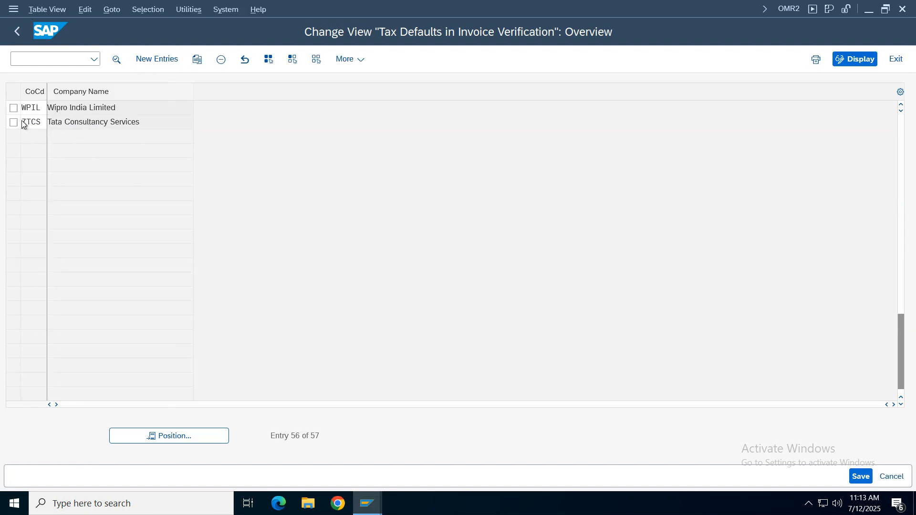
- Try to add a tax defaults entry for company code vz01, described as vz01, with tax code v0 for domestic and unplanned delivery costs
key(space)
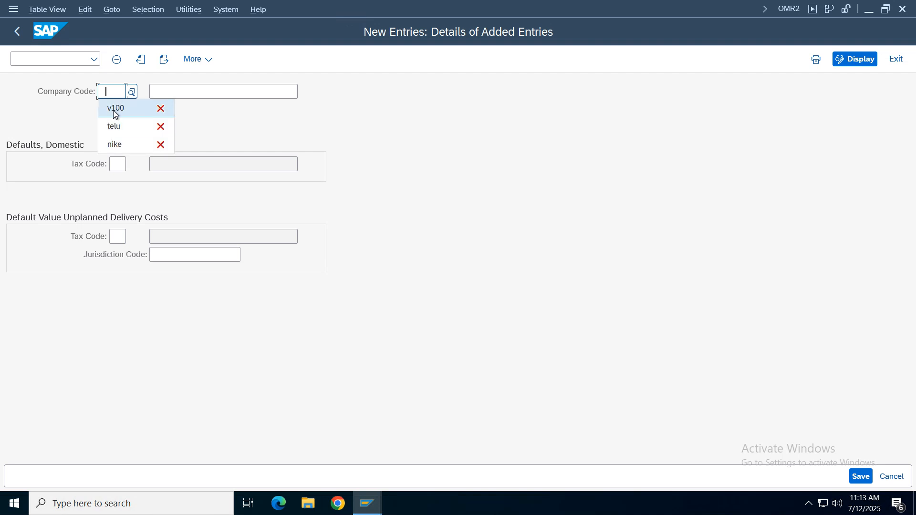
click(111, 94)
text(vz01)
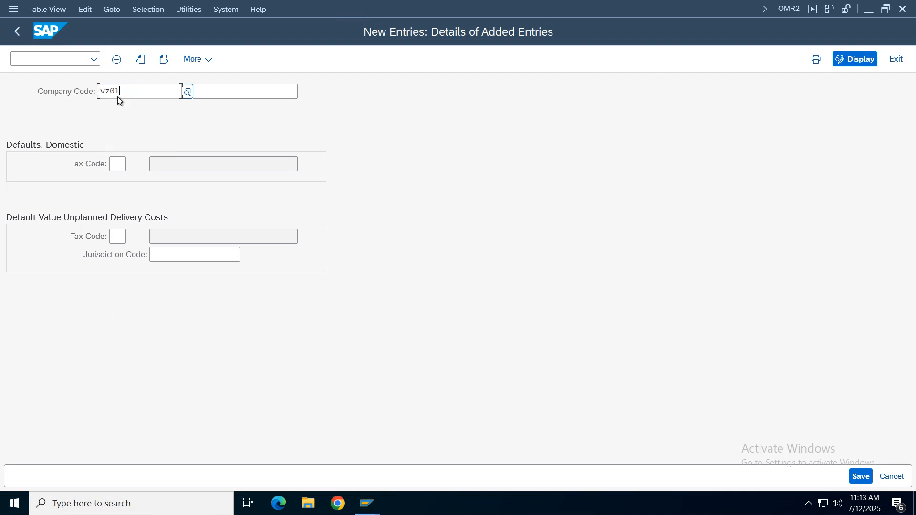
key(Tab)
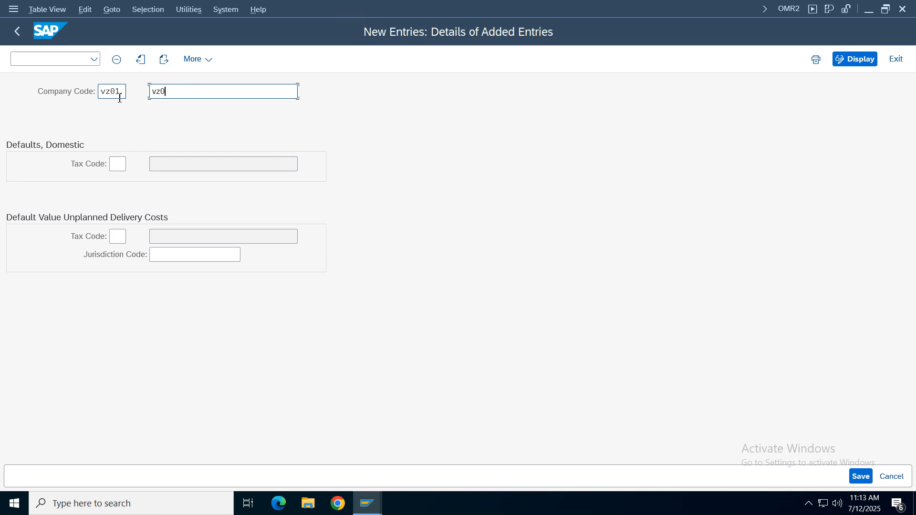
click(118, 163)
text(v)
click(119, 185)
click(117, 237)
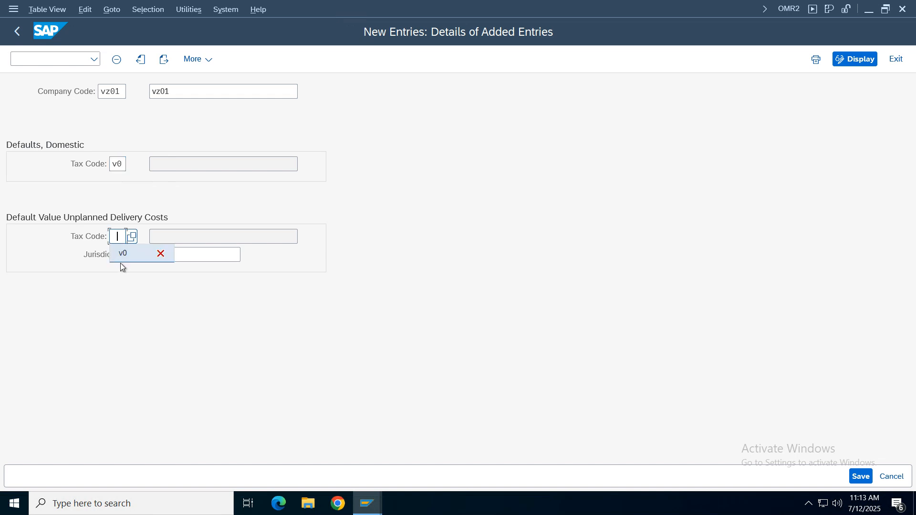
click(120, 260)
key(Return)
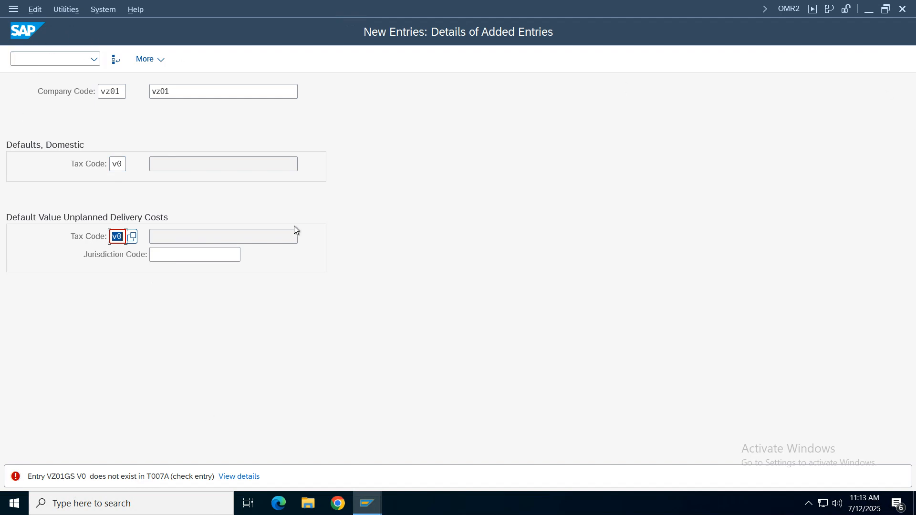
key(F12)
click(233, 281)
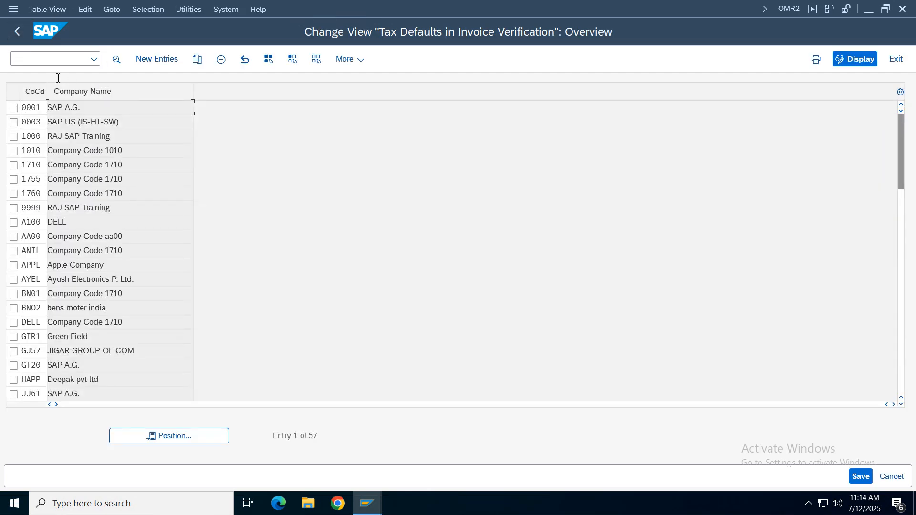
click(16, 31)
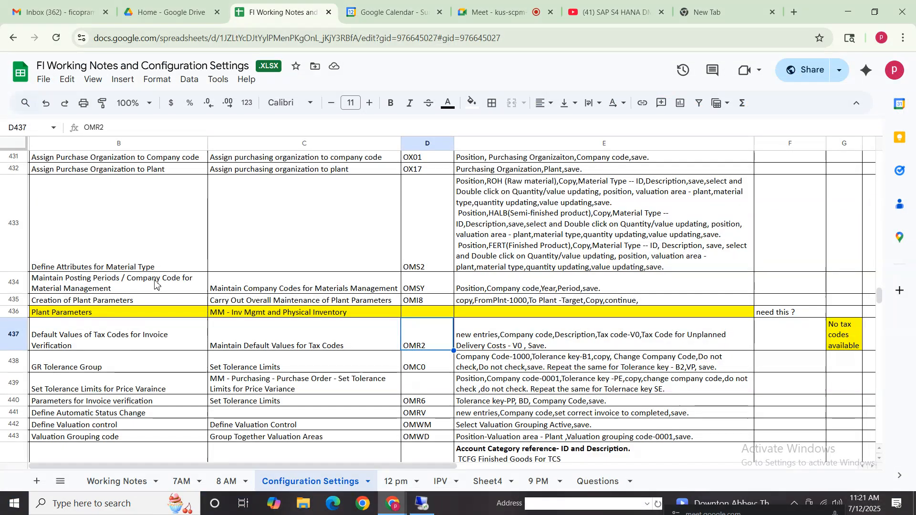
- Review the notes row on Default Values of Tax Codes for Invoice Verification, including its V0 instructions and tax code remark
click(613, 346)
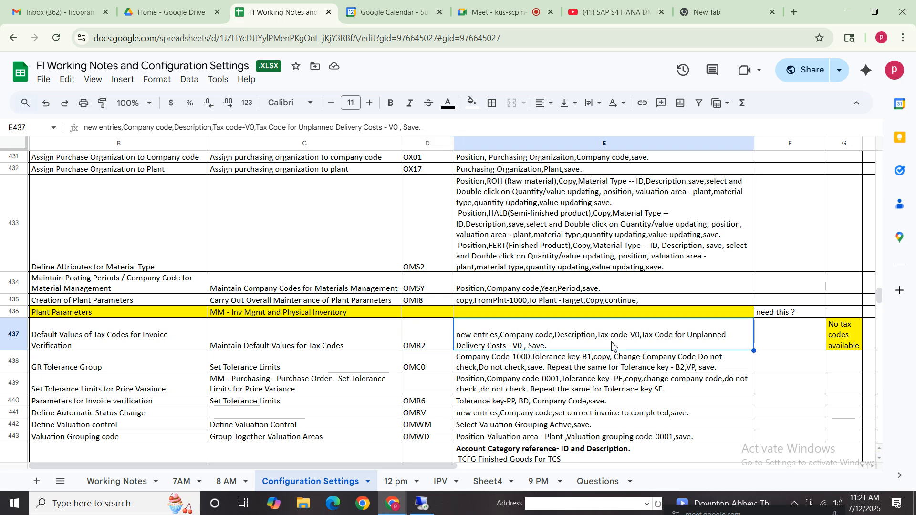
double_click(635, 332)
drag(643, 326, 663, 326)
click(145, 338)
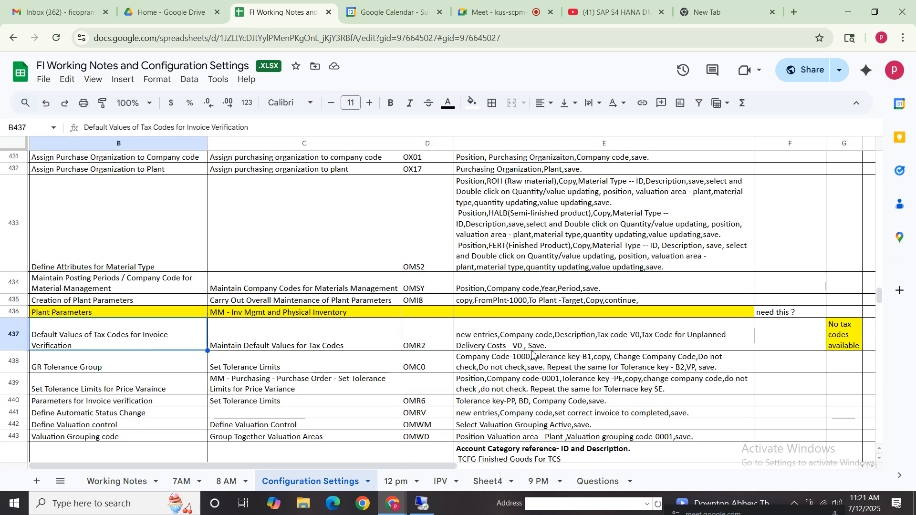
click(634, 336)
click(852, 334)
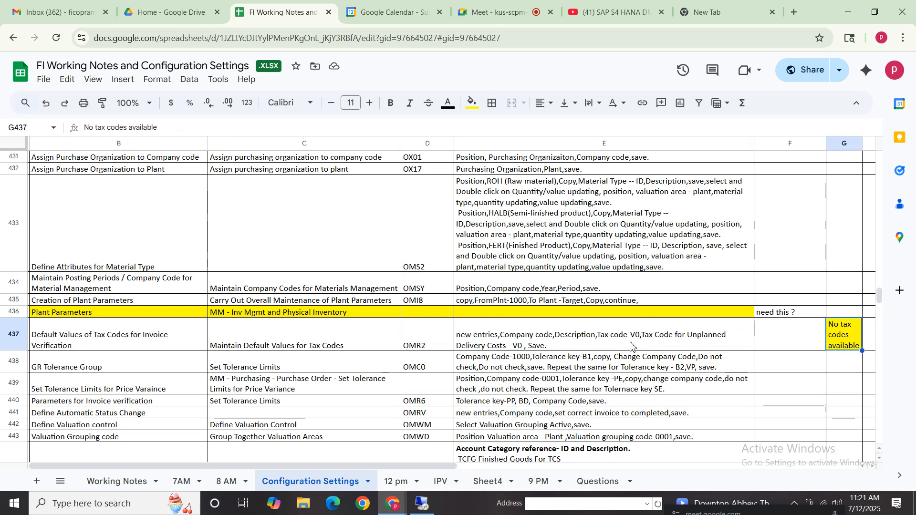
click(631, 343)
click(99, 349)
shift+click(589, 346)
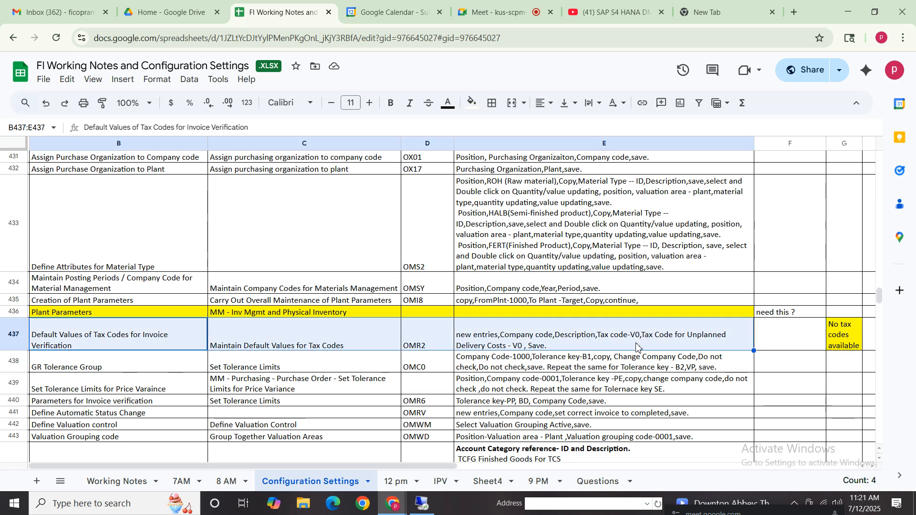
click(588, 346)
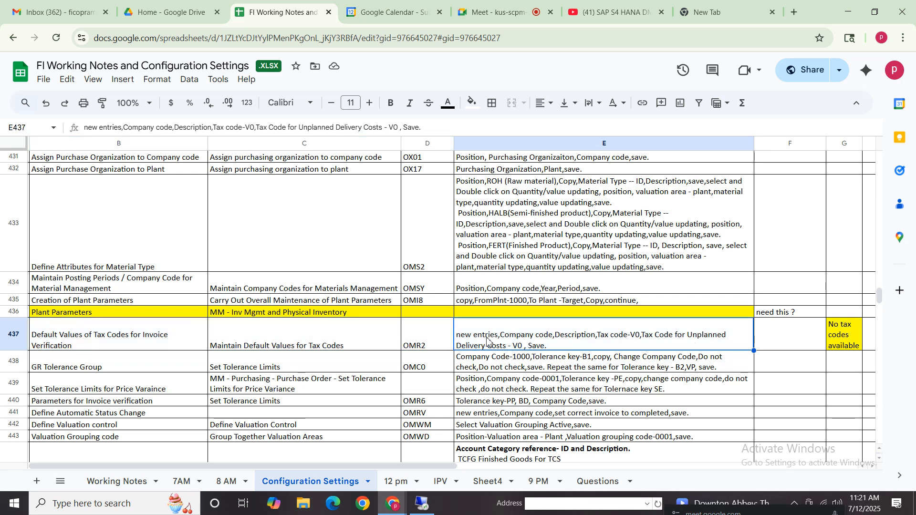
click(162, 339)
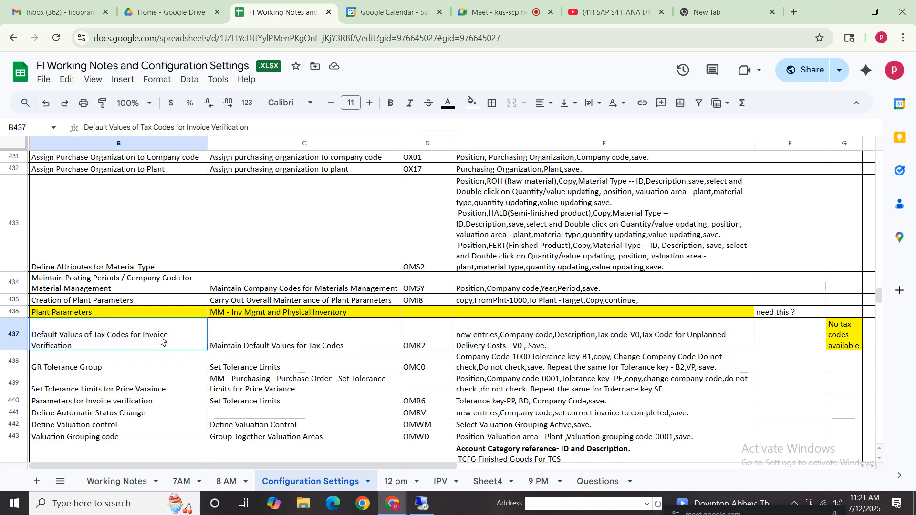
click(566, 339)
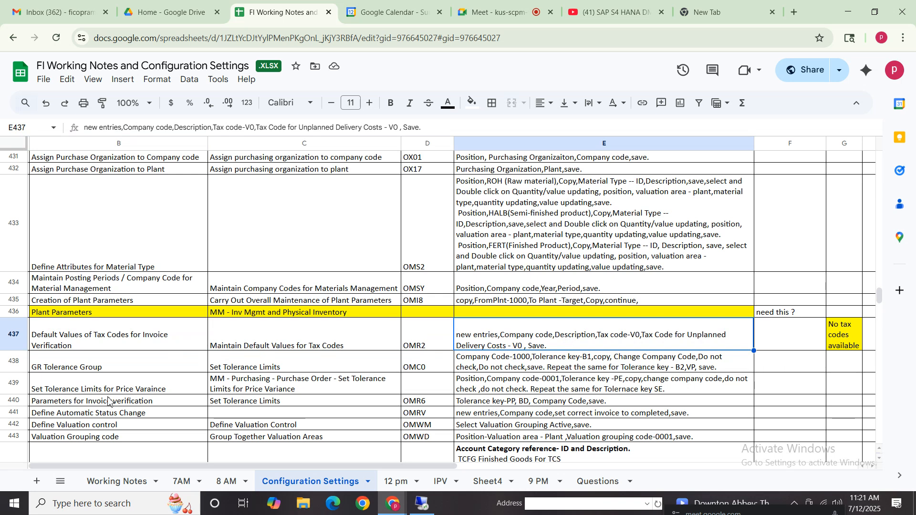
- Read the GR Tolerance Group row in the notes, covering its transaction code and instructions for tolerance keys B1, B2 and VP
click(107, 365)
shift+click(566, 372)
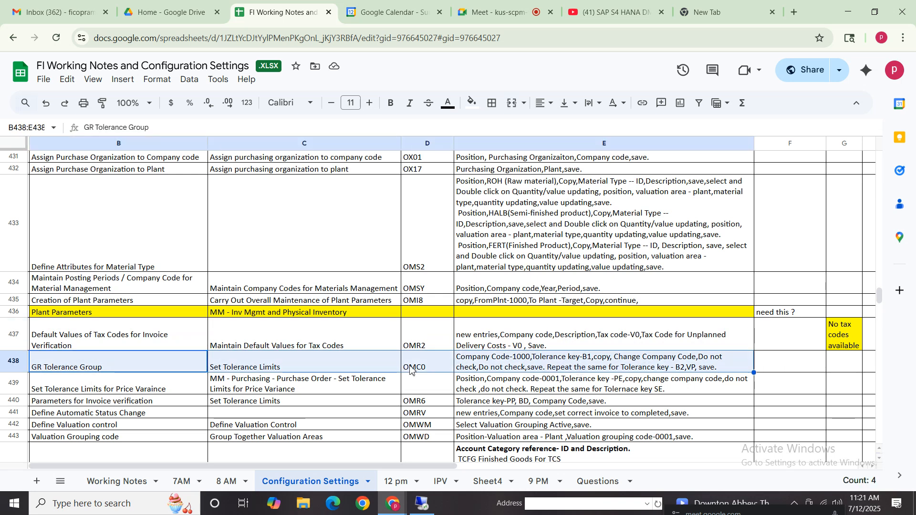
click(411, 369)
click(493, 361)
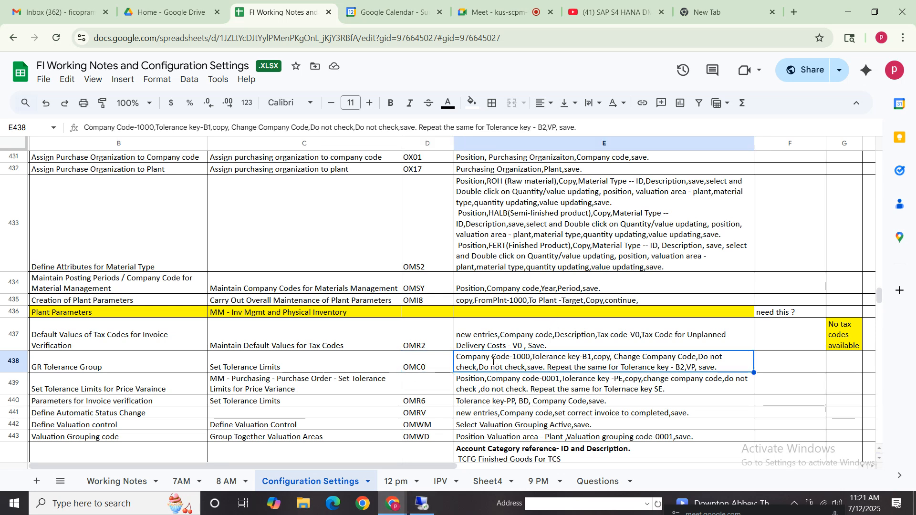
double_click(493, 361)
click(582, 358)
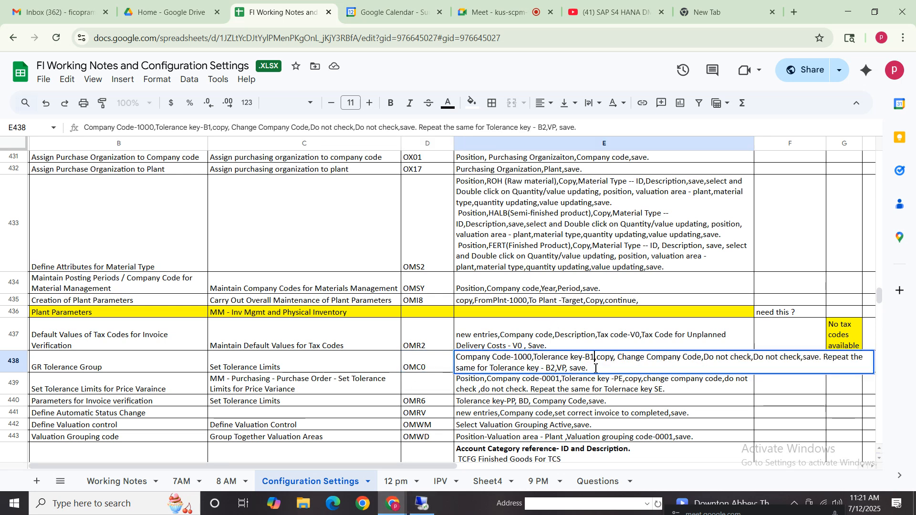
click(710, 361)
click(797, 358)
click(547, 370)
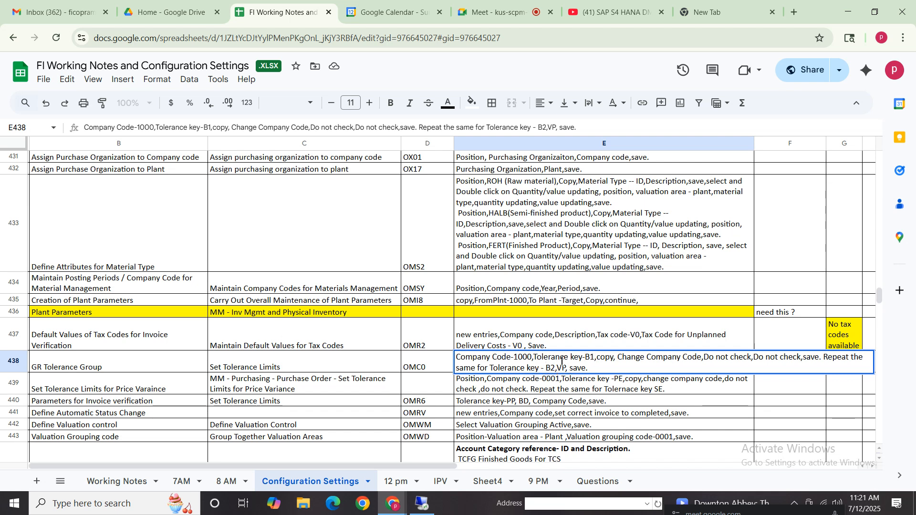
click(318, 370)
- Switch to SAP and run transaction OMC0 for the tolerance limits
click(423, 509)
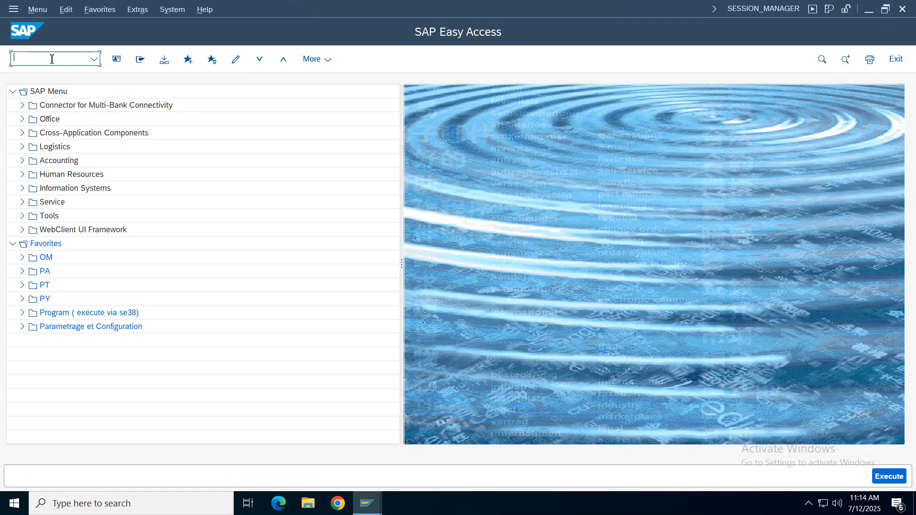
text(omc0)
key(Return)
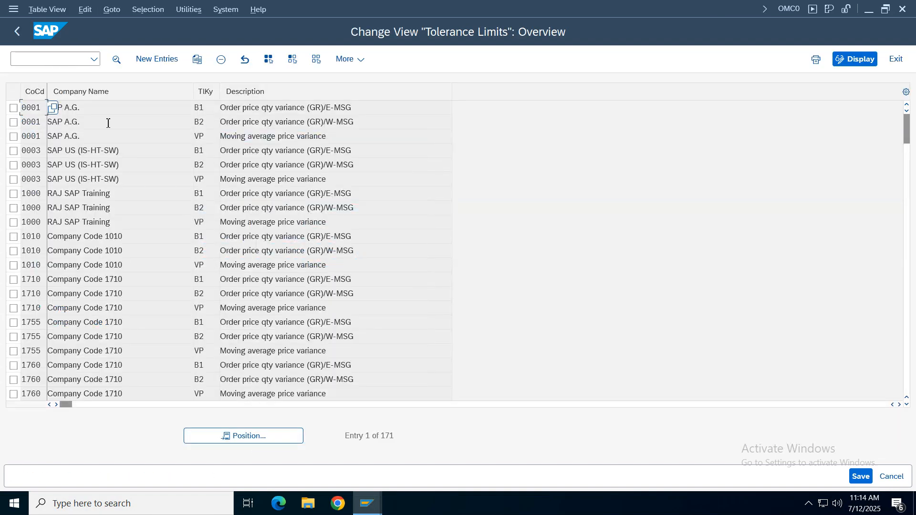
click(14, 108)
click(14, 122)
click(13, 137)
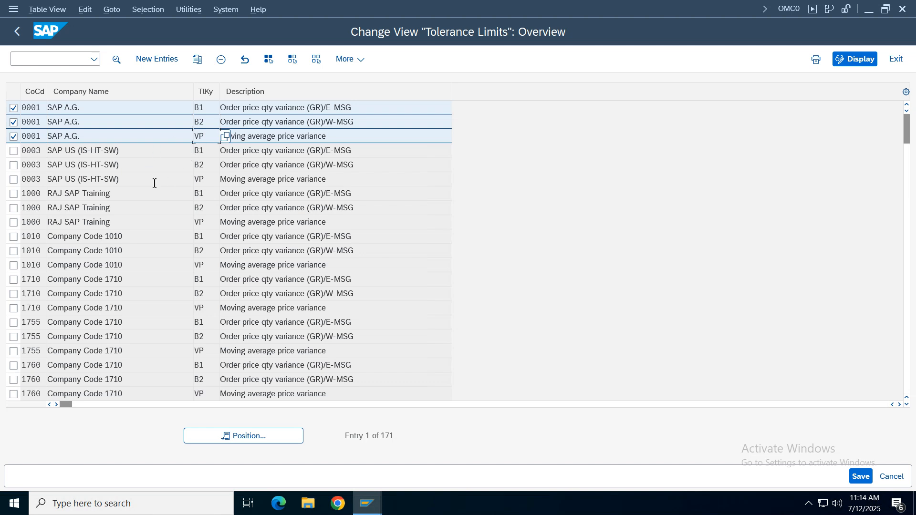
click(198, 59)
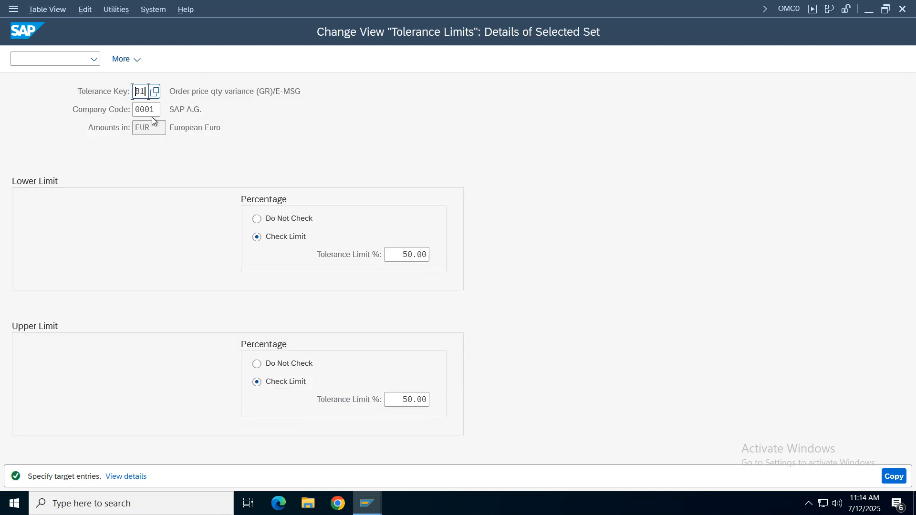
drag(136, 91, 188, 128)
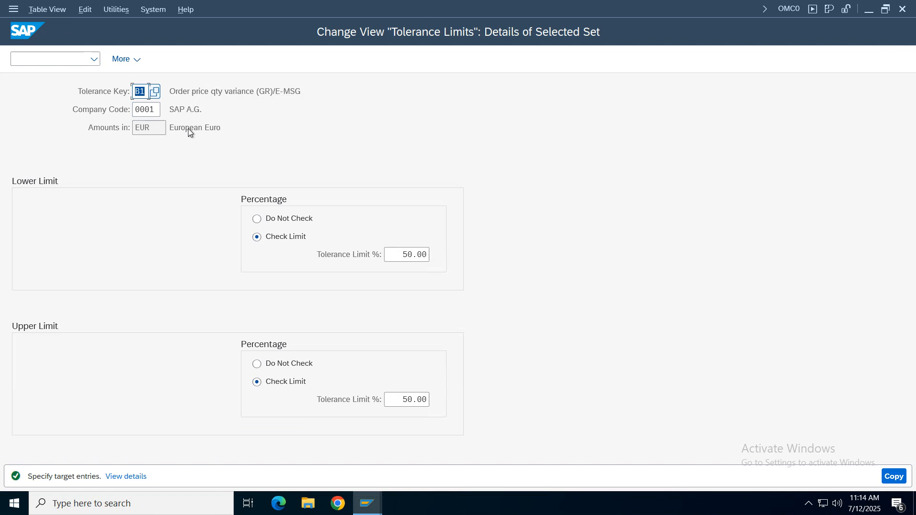
click(158, 108)
key(Tab)
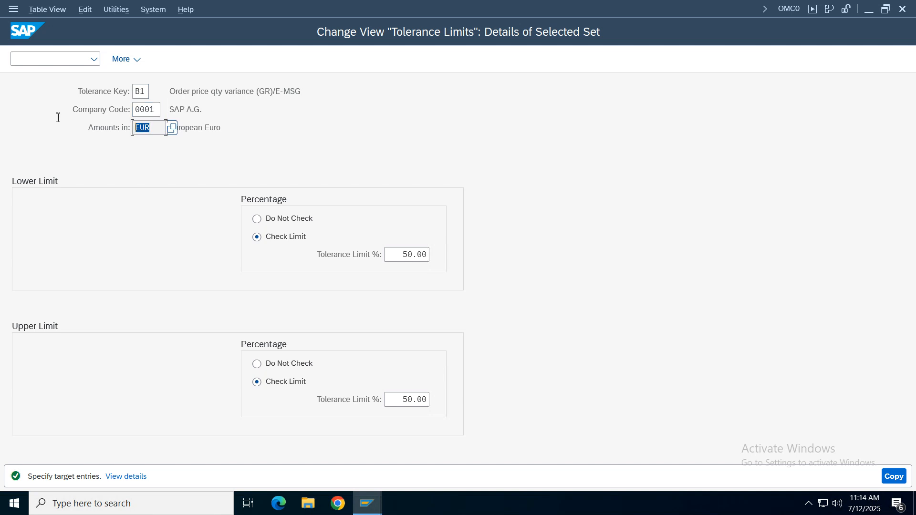
key(Return)
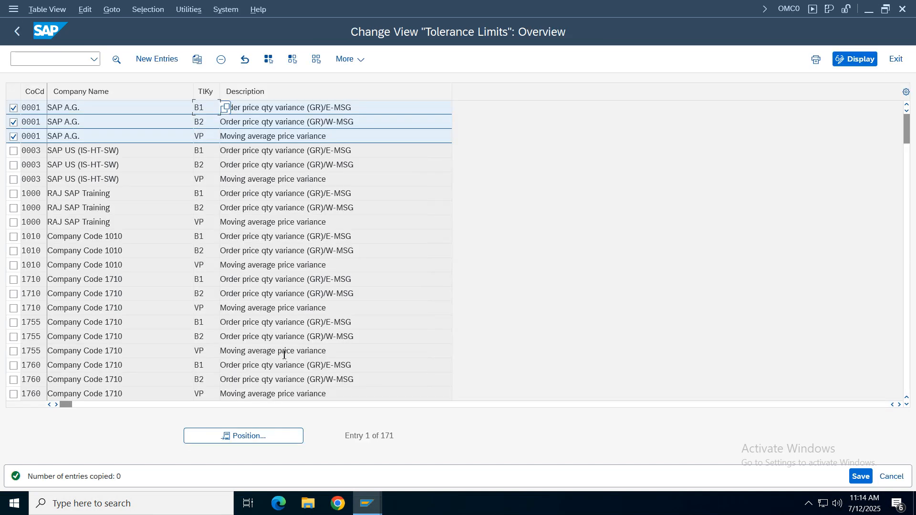
click(13, 137)
click(13, 122)
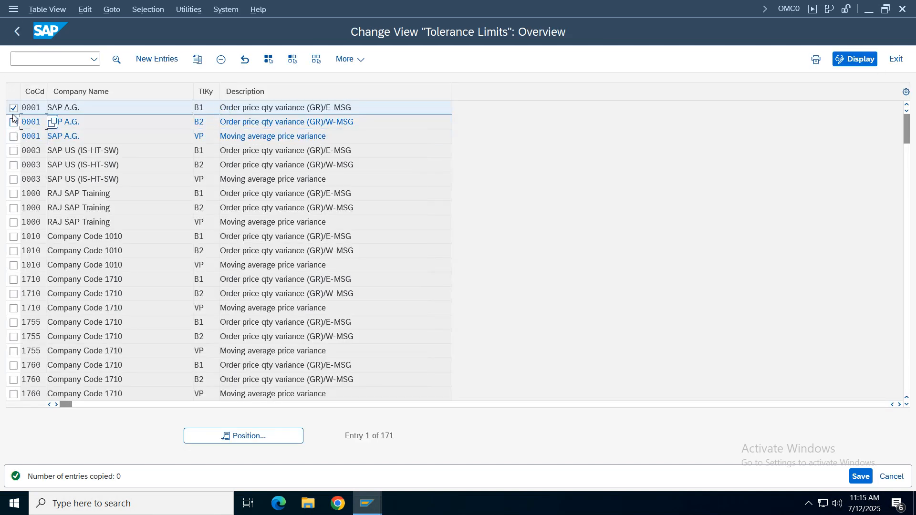
click(13, 109)
click(891, 476)
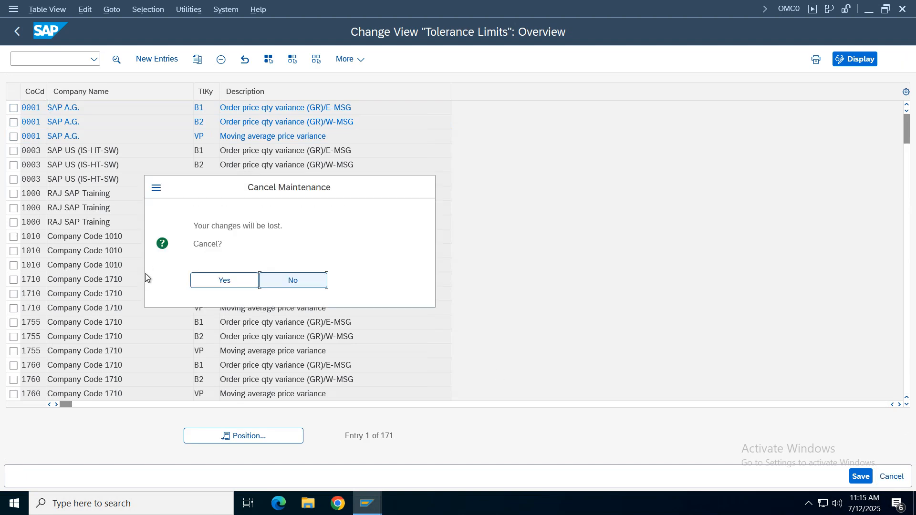
click(224, 280)
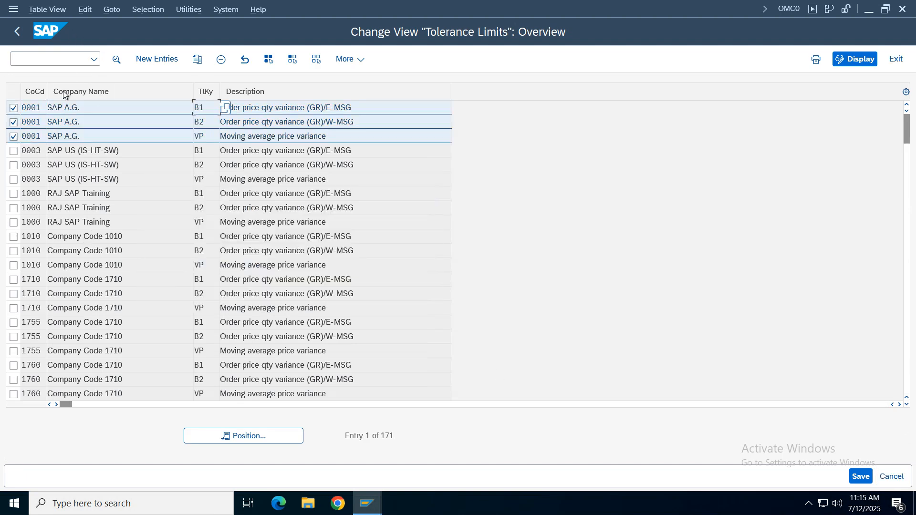
click(14, 136)
click(13, 122)
click(13, 108)
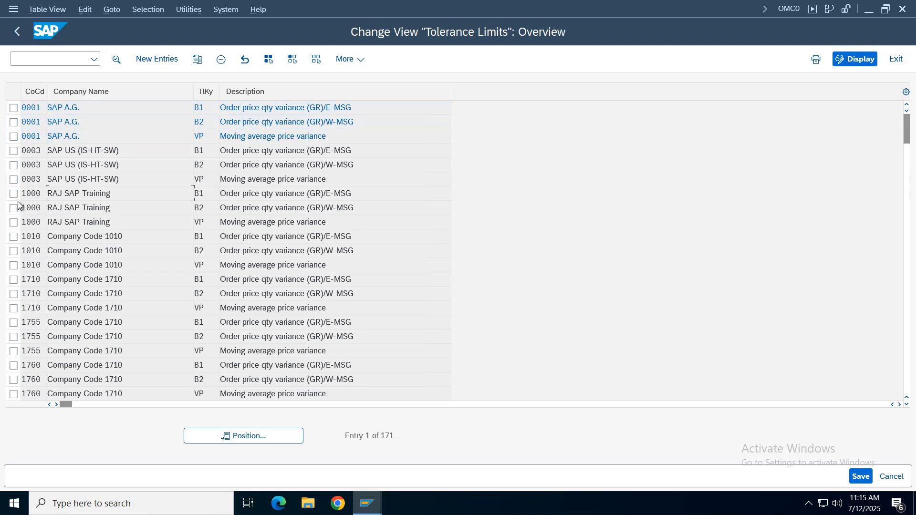
- Start copying the company code 1000 tolerance limit entries for keys B1, B2 and VP
click(14, 194)
click(14, 208)
click(13, 223)
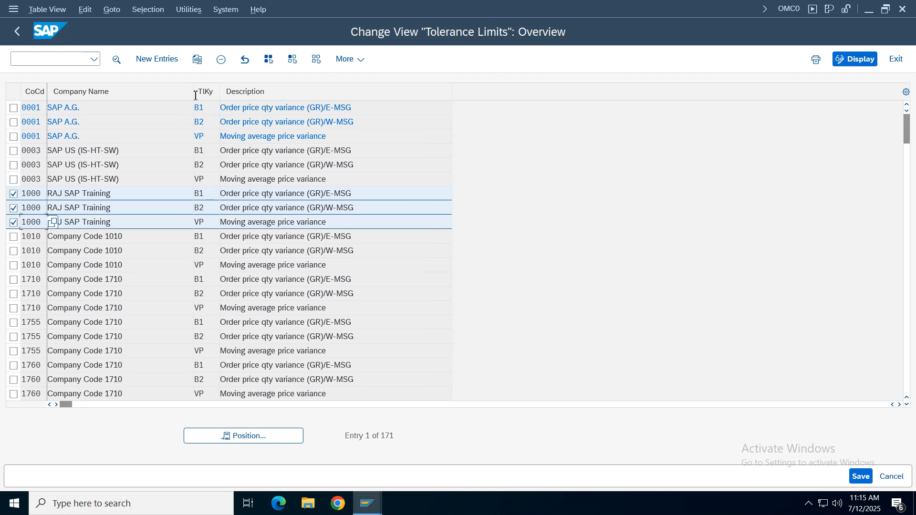
click(199, 62)
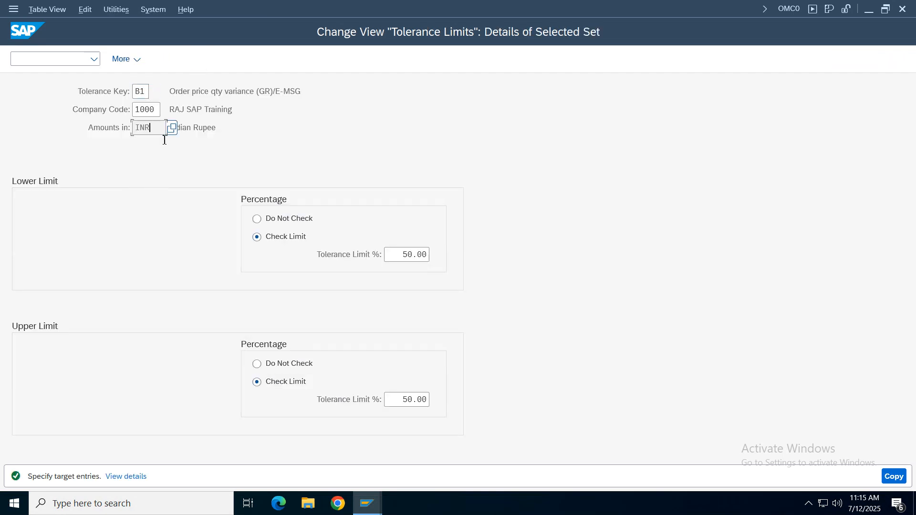
- Assign the B1 tolerance copy to company code vz01 with Do Not Check for both the lower and upper percentage limits
click(155, 110)
key(BackSpace)
key(BackSpace)
key(BackSpace)
key(BackSpace)
text(vz01)
key(Return)
click(305, 219)
click(284, 365)
key(Return)
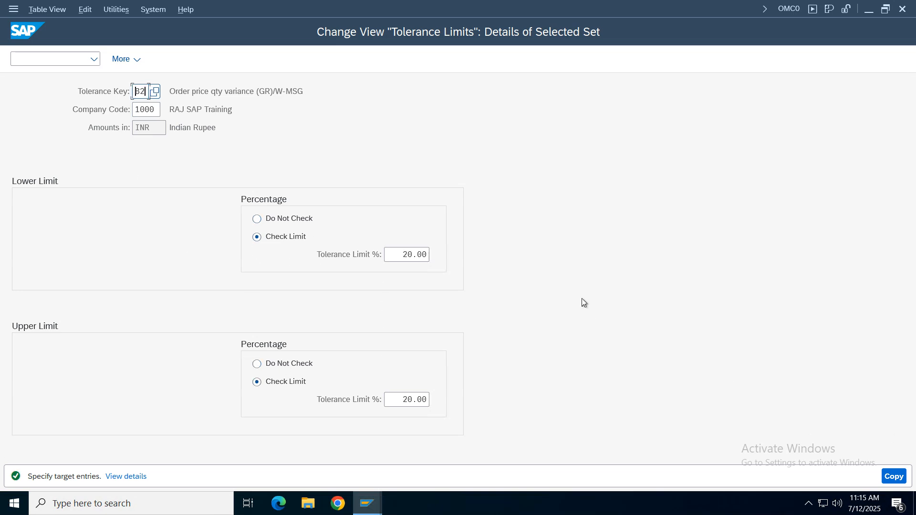
- Assign the B2 tolerance copy to company code vz01 with Do Not Check for both the lower and upper percentage limits
drag(145, 92, 54, 104)
click(157, 110)
key(BackSpace)
key(BackSpace)
key(BackSpace)
key(BackSpace)
text(vz01)
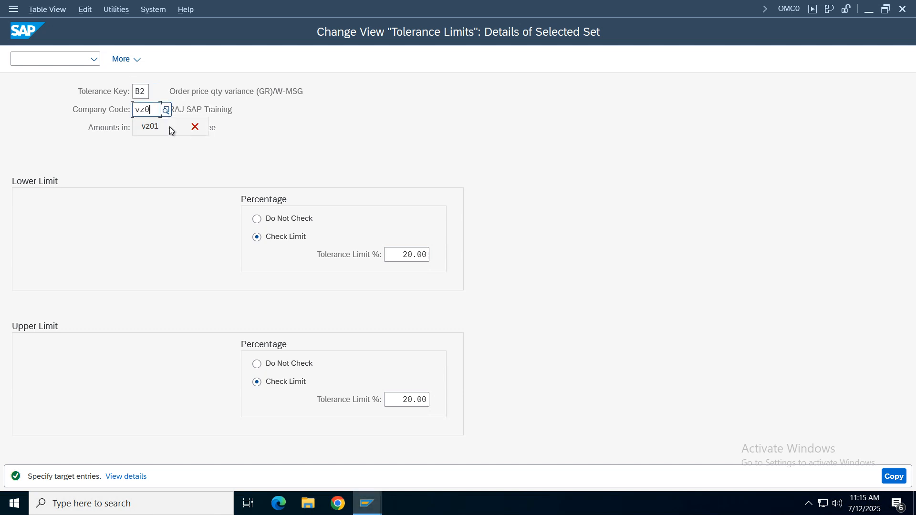
click(292, 220)
click(289, 365)
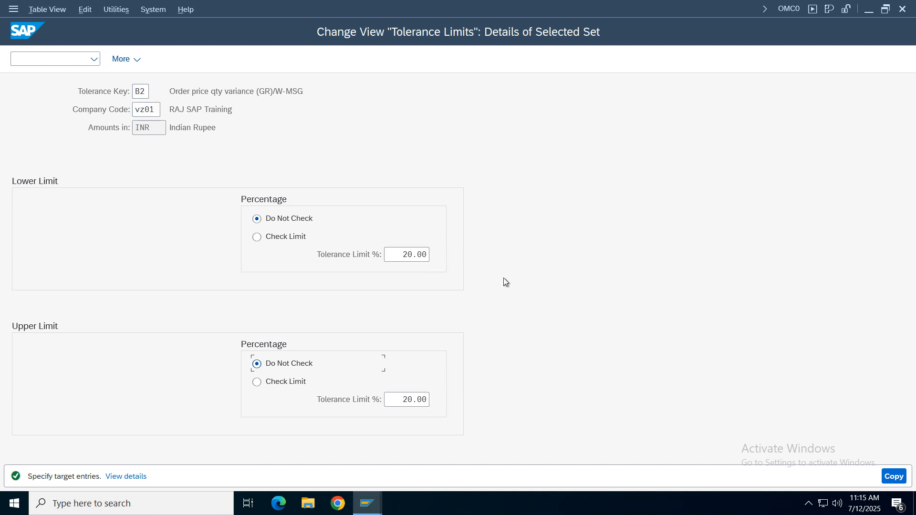
- Finish the B2 copy and copy tolerance key VP to company code vz01 with the upper percentage limit set to Do Not Check
key(Return)
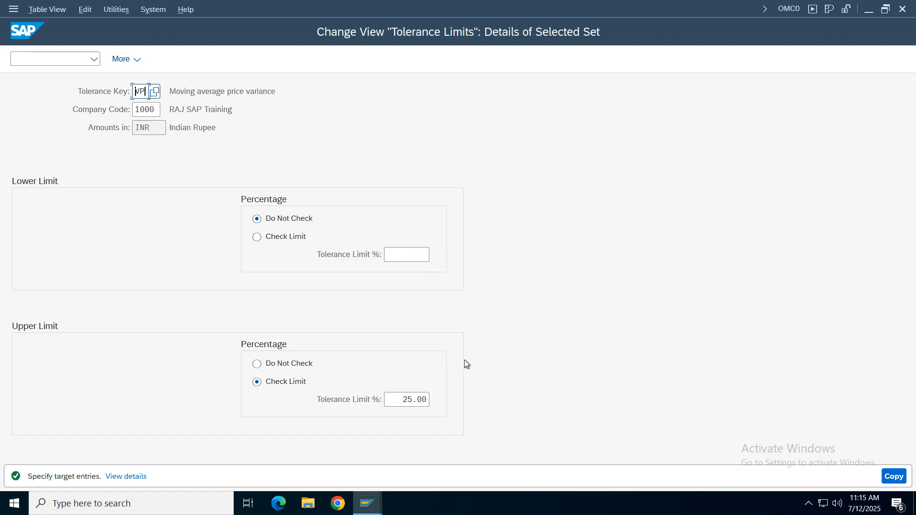
click(288, 364)
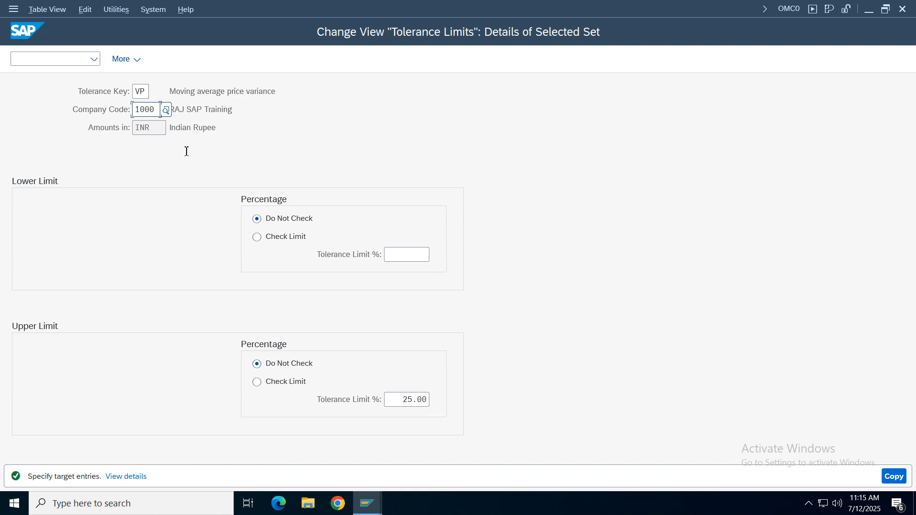
key(BackSpace)
key(BackSpace)
key(BackSpace)
key(BackSpace)
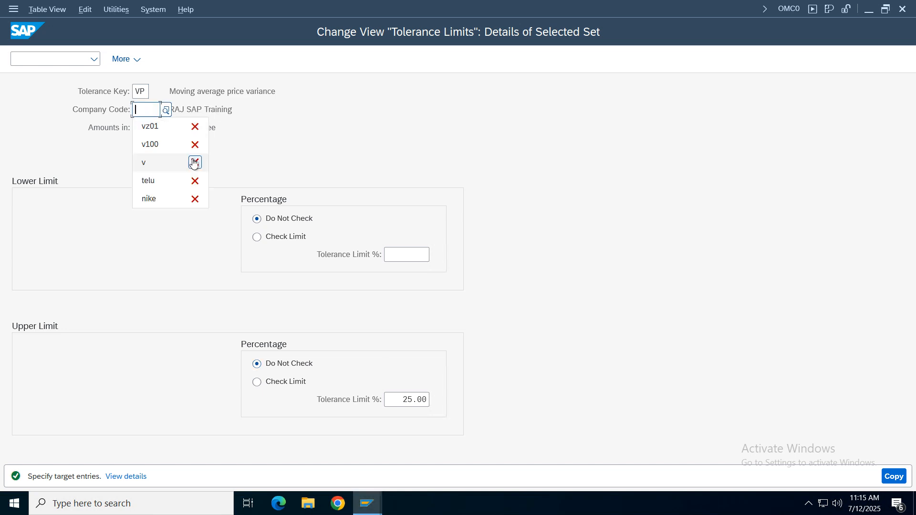
text(vz01)
key(Return)
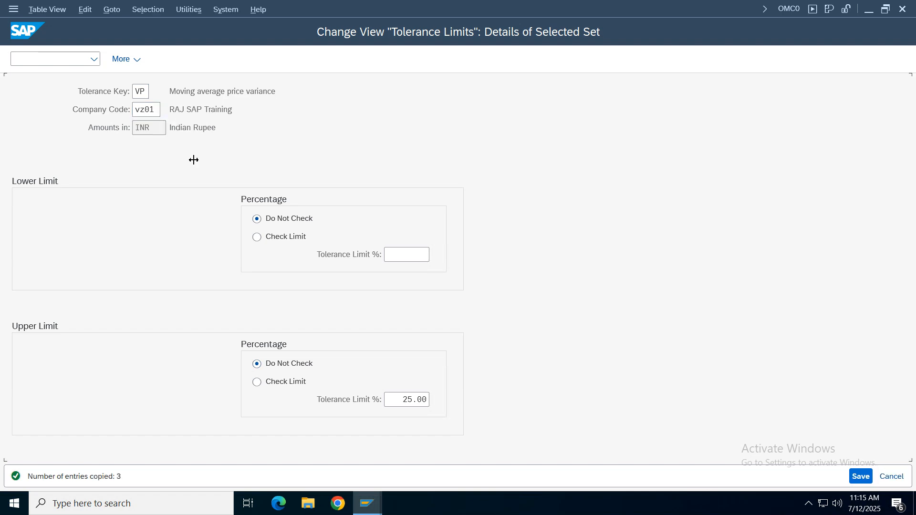
click(217, 136)
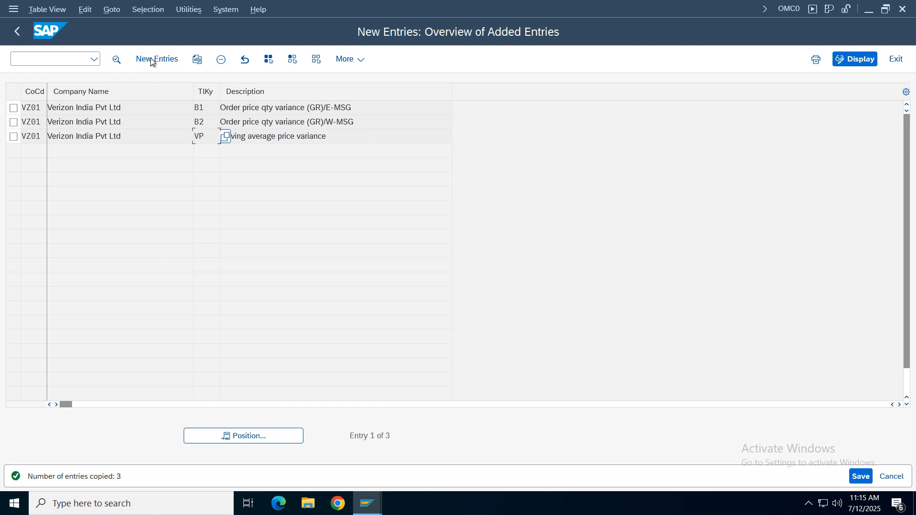
click(157, 59)
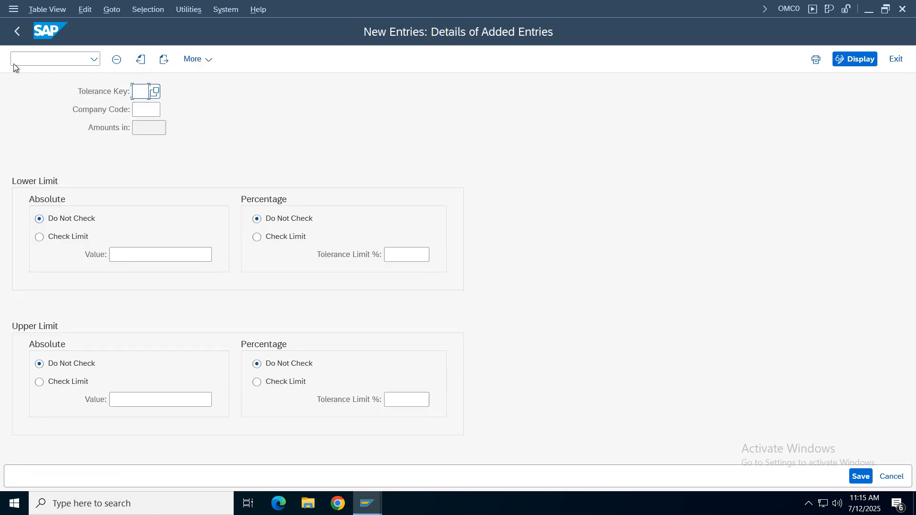
key(Return)
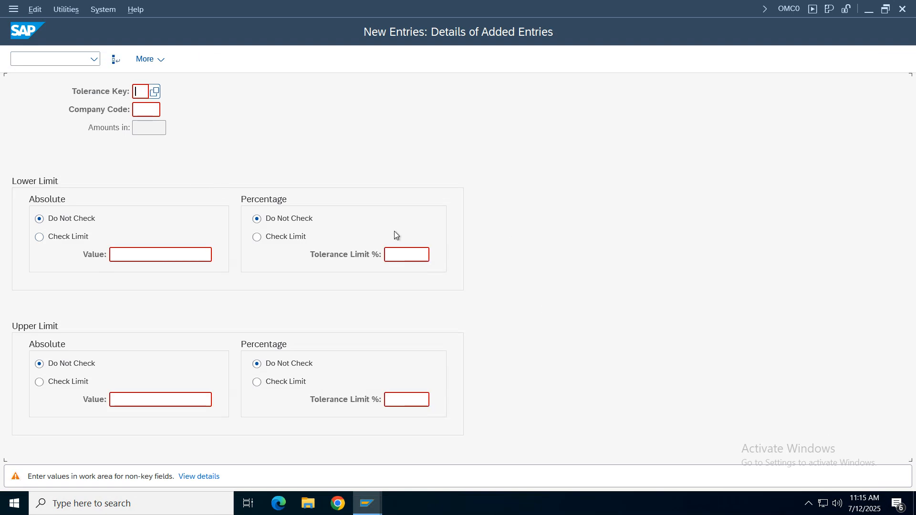
key(F12)
click(242, 284)
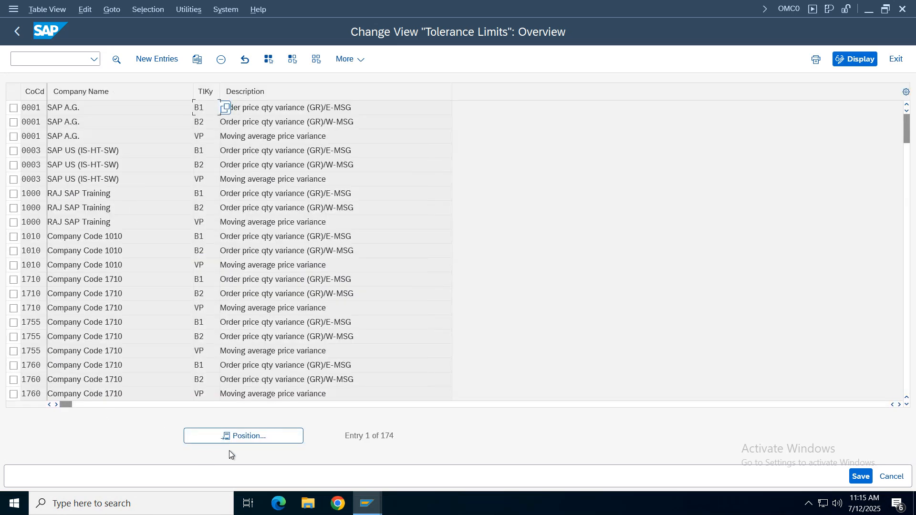
- Locate the tolerance limit entries for company code vz01, select B1, B2 and VP, and save them
click(231, 438)
text(vz01)
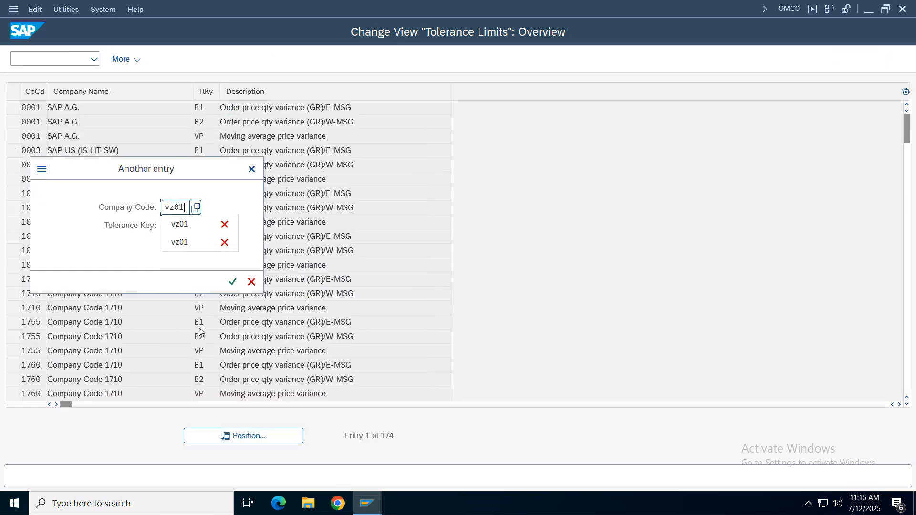
key(Return)
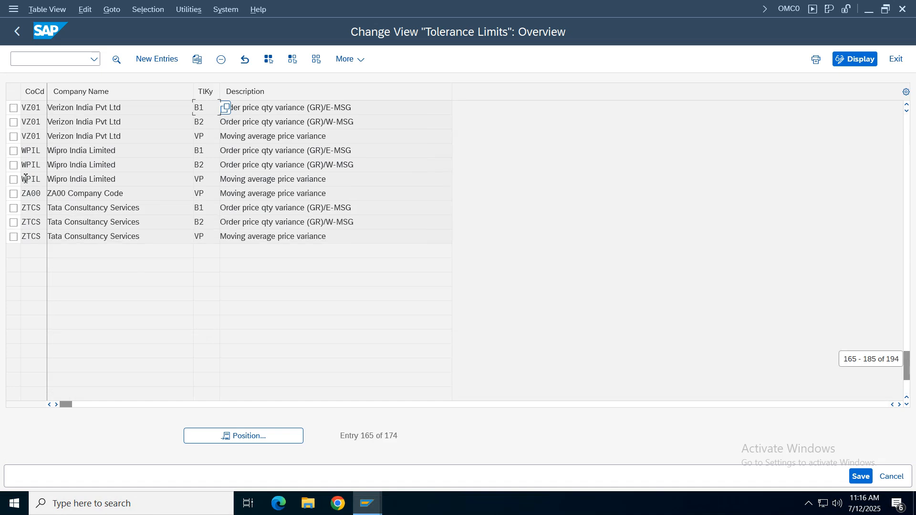
click(14, 108)
click(13, 122)
click(13, 137)
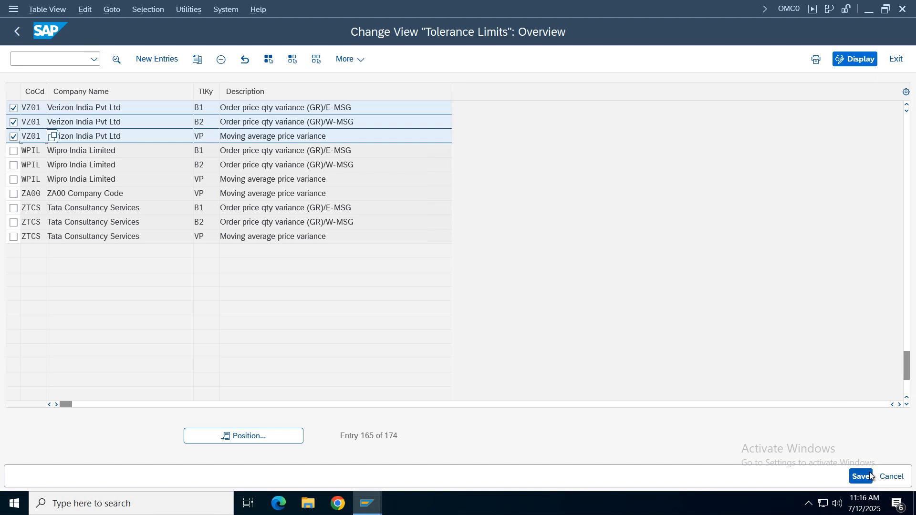
click(869, 471)
key(Return)
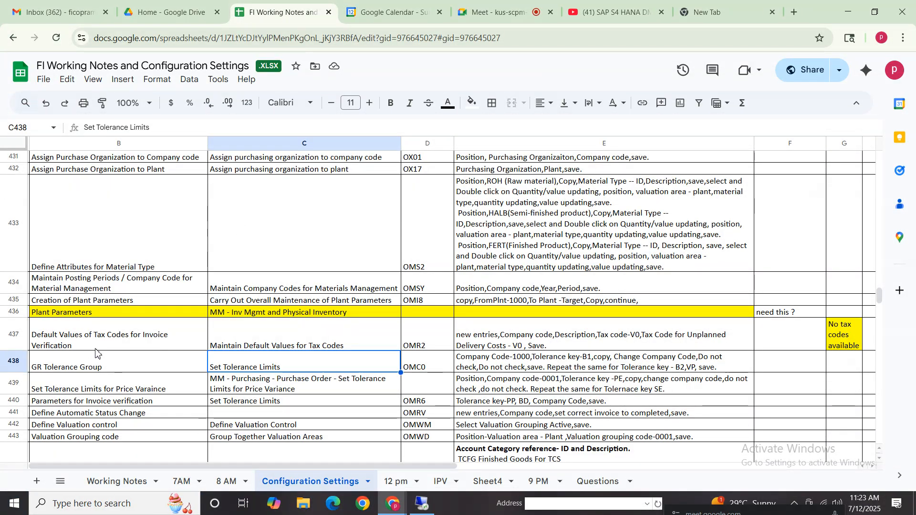
- Switch to the configuration notes in Google Sheets and read the rows for GR Tolerance Group and Set Tolerance Limits for Price Variance
drag(96, 337, 524, 348)
click(117, 358)
click(832, 335)
click(654, 314)
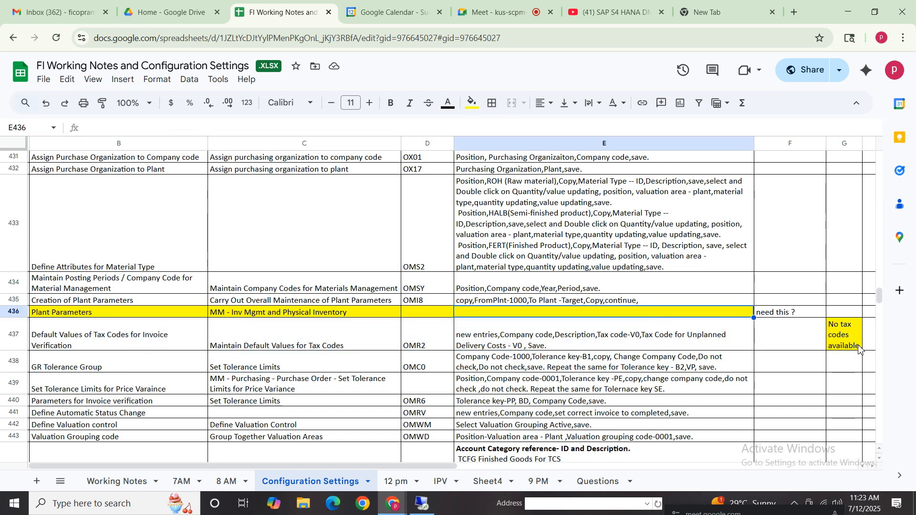
click(859, 346)
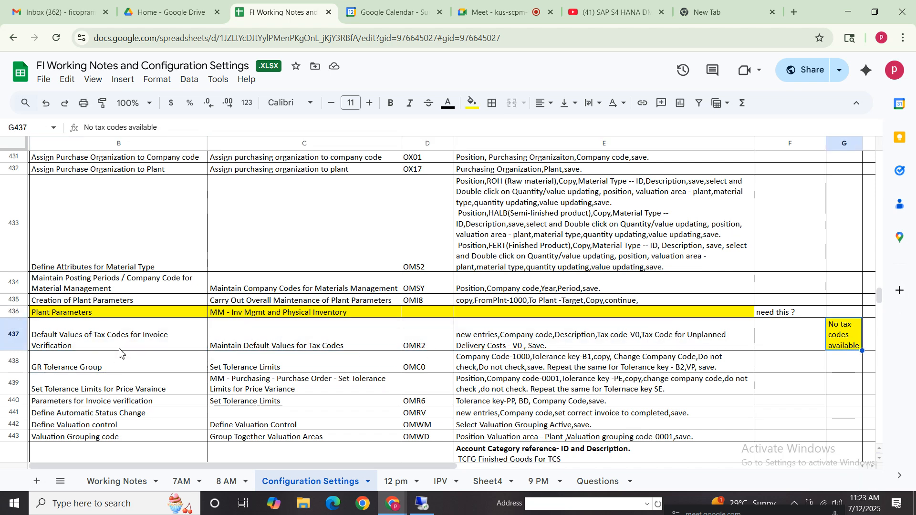
click(73, 366)
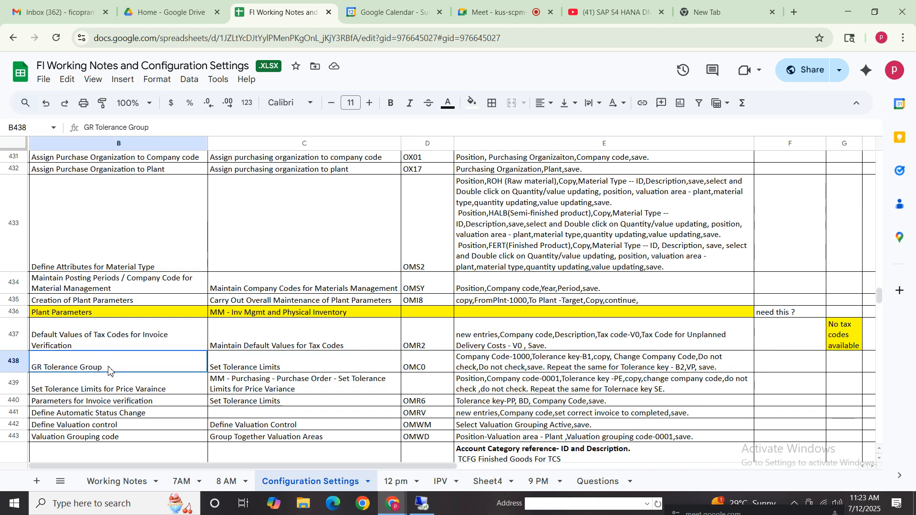
key(ctrl+shift+Right)
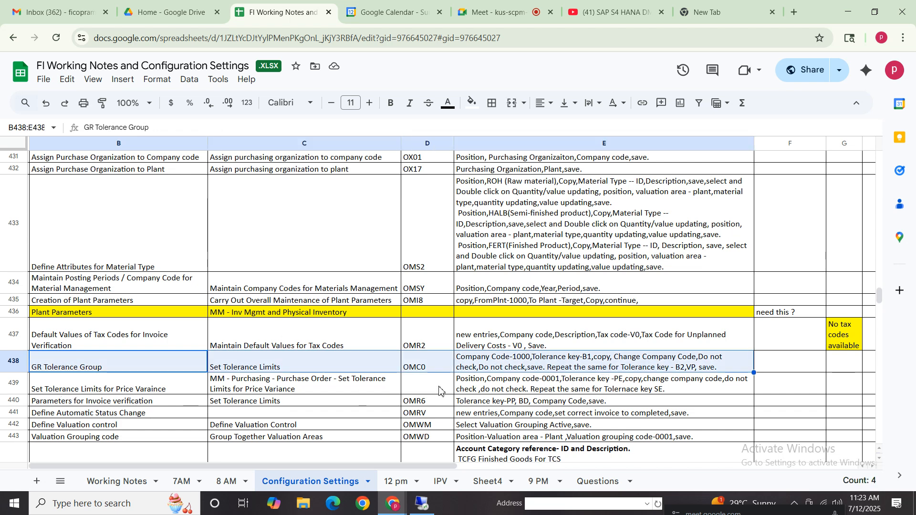
click(583, 366)
click(121, 370)
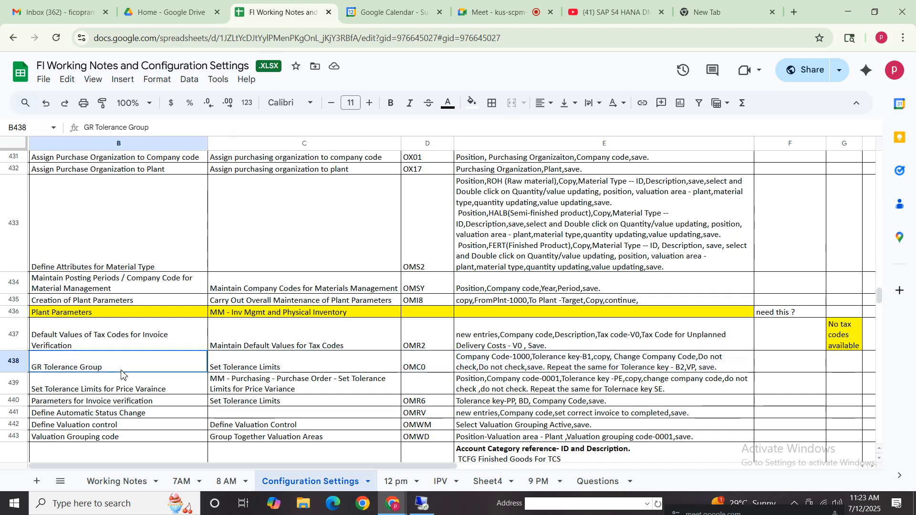
click(79, 389)
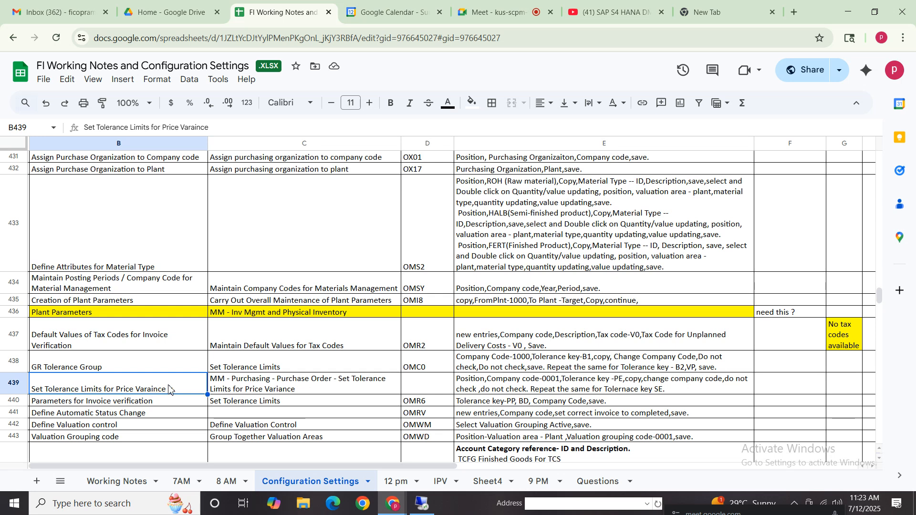
click(359, 388)
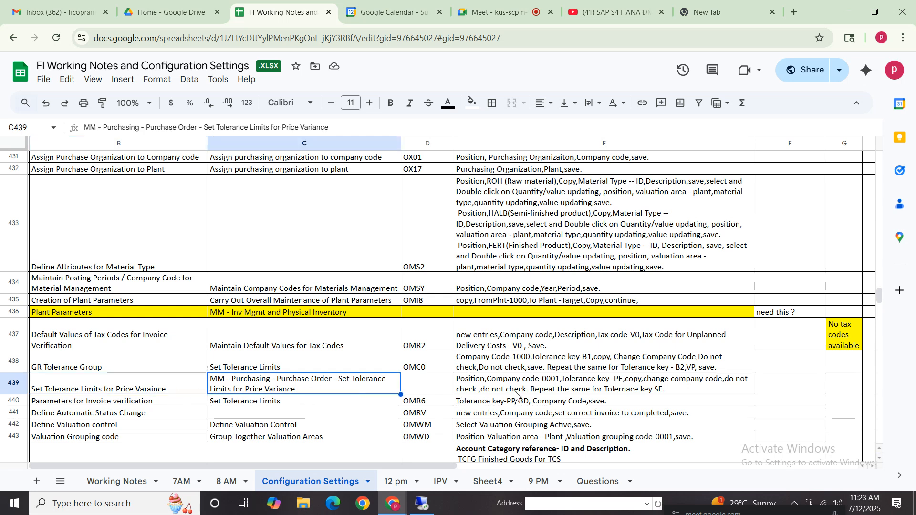
click(559, 391)
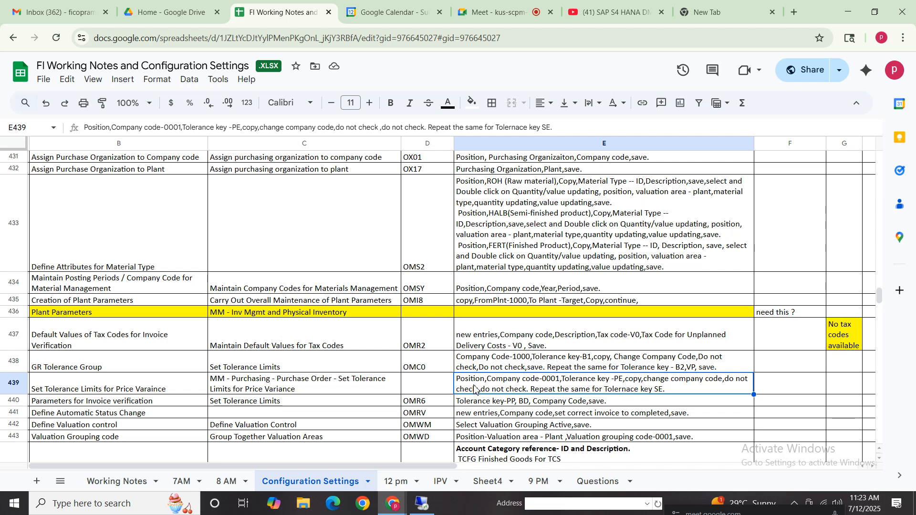
click(286, 392)
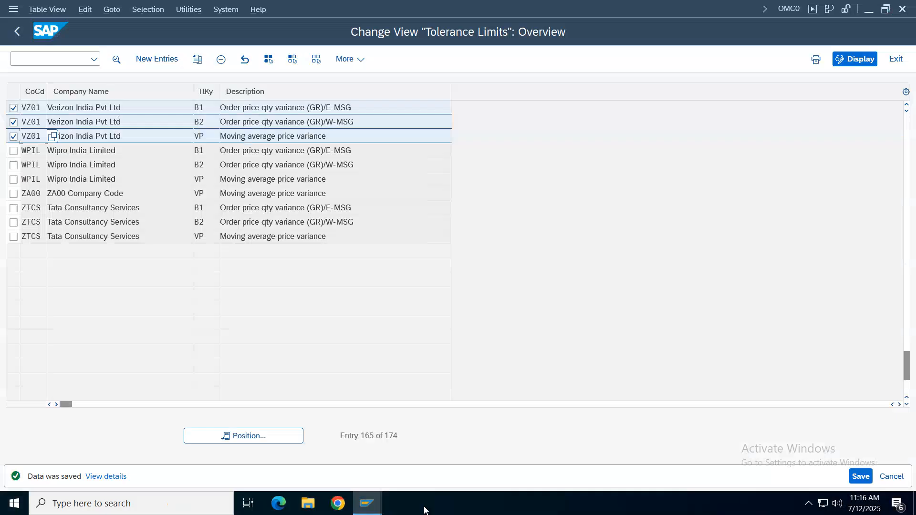
- Switch to the SAP session showing tolerances for groups of G/L accounts and return to the Display IMG tree
click(422, 503)
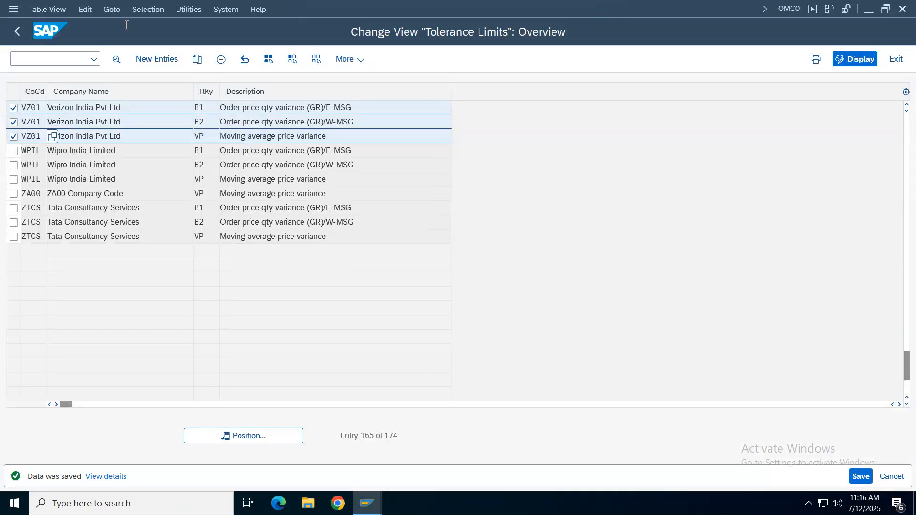
click(367, 504)
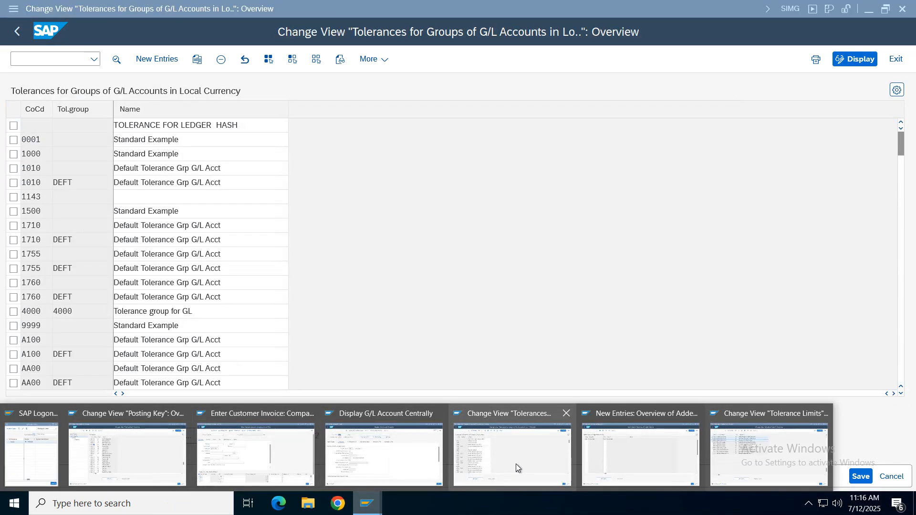
click(516, 464)
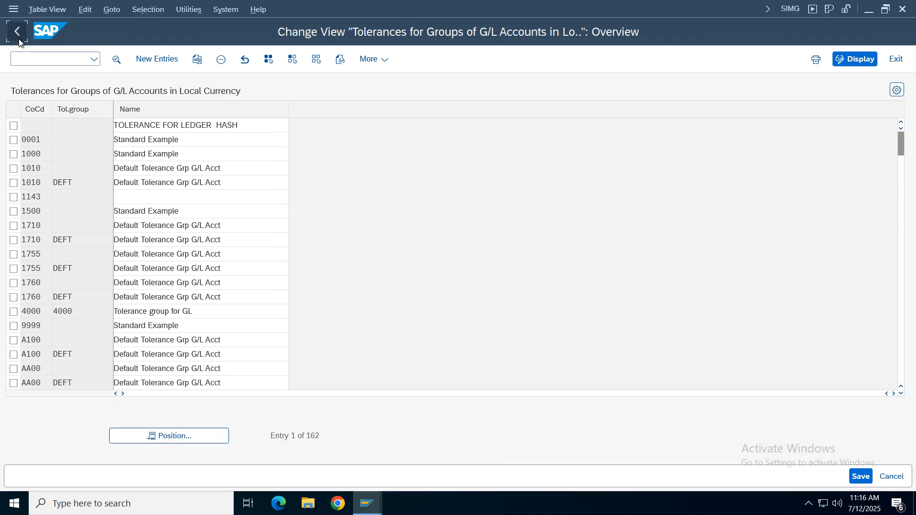
click(18, 34)
- Collapse Open Item Clearing, Business Transactions, General Ledger Accounting and Financial Accounting in the IMG structure
click(65, 289)
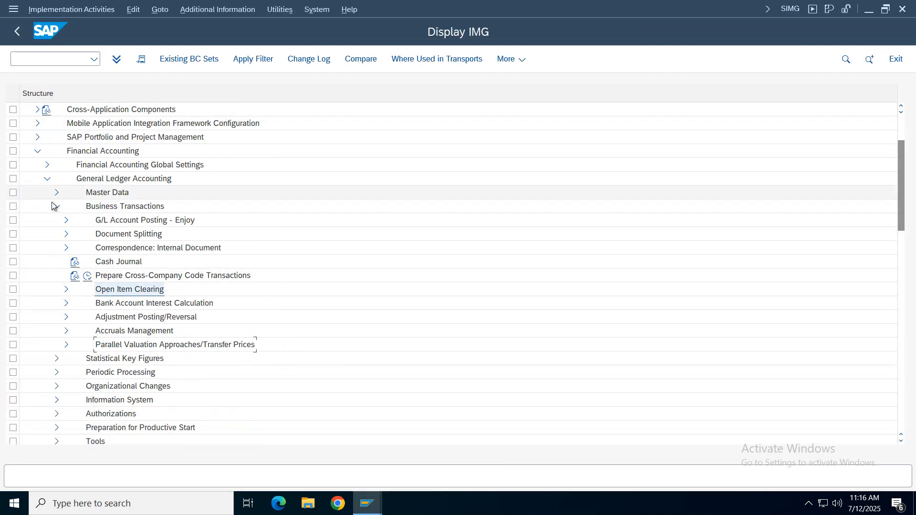
click(57, 206)
click(47, 179)
click(38, 151)
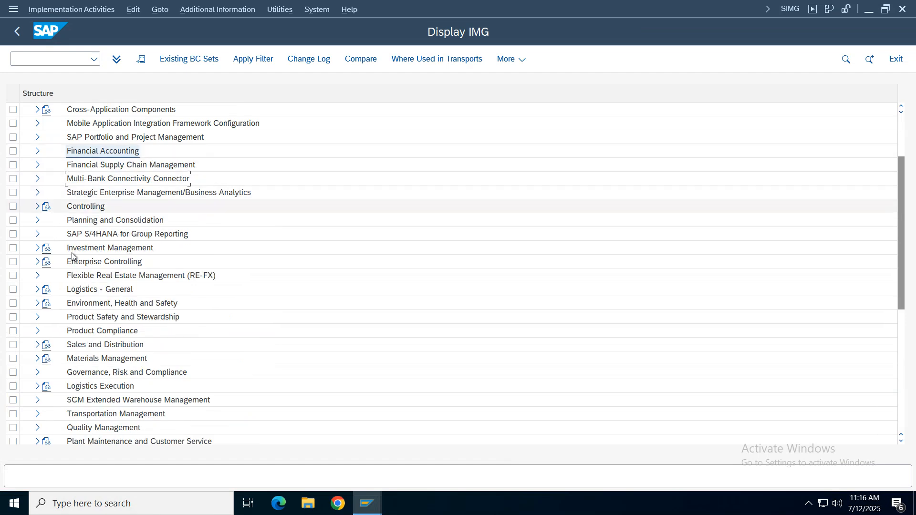
- Expand Materials Management, its Purchasing node and the Purchase Order node in the IMG structure
click(58, 362)
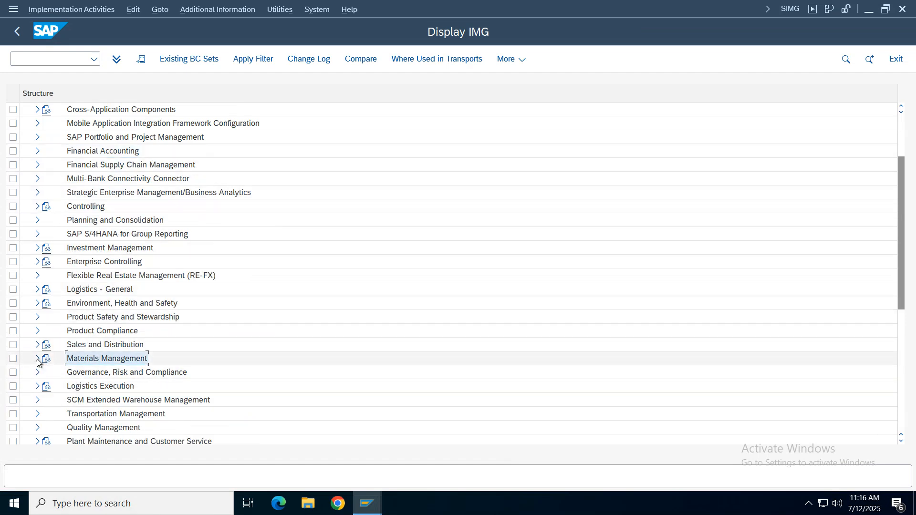
click(37, 358)
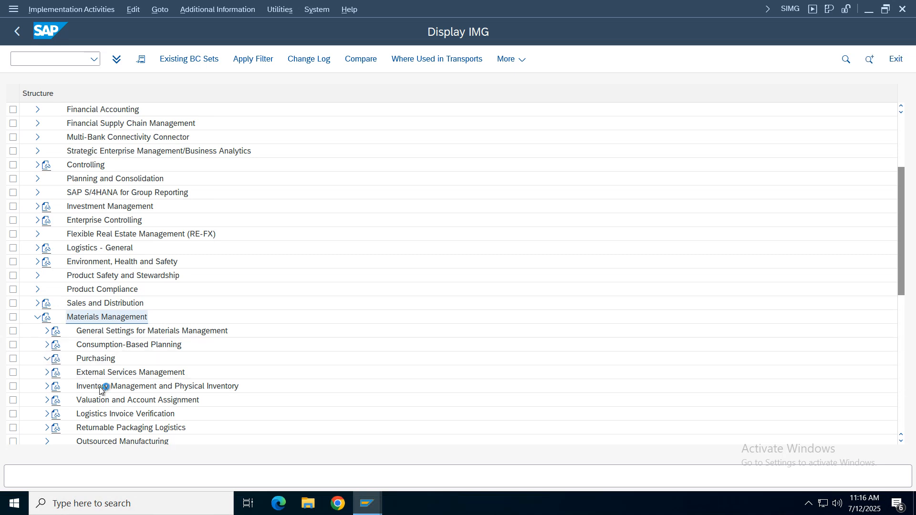
double_click(112, 359)
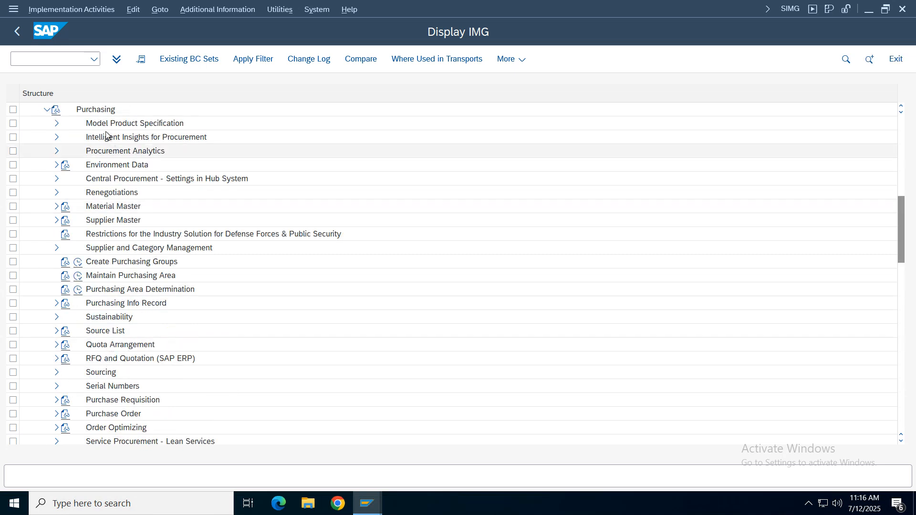
click(152, 123)
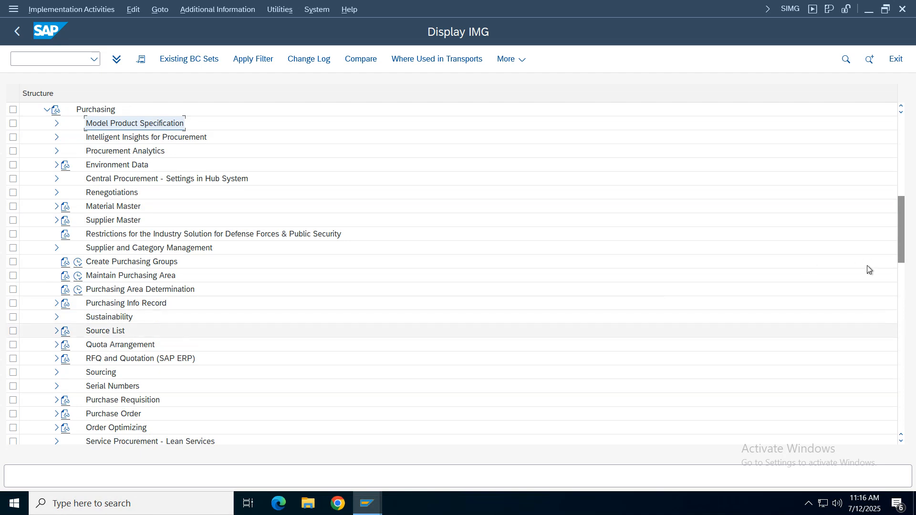
click(57, 414)
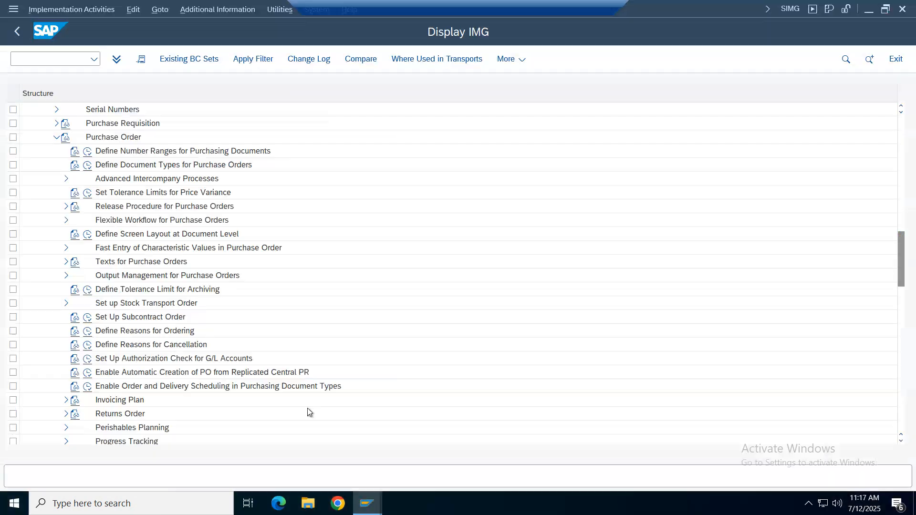
- Select Set Tolerance Limits for Price Variance under Purchase Order and display the IMG Activity keys as additional information
scroll(307, 408, up, 6)
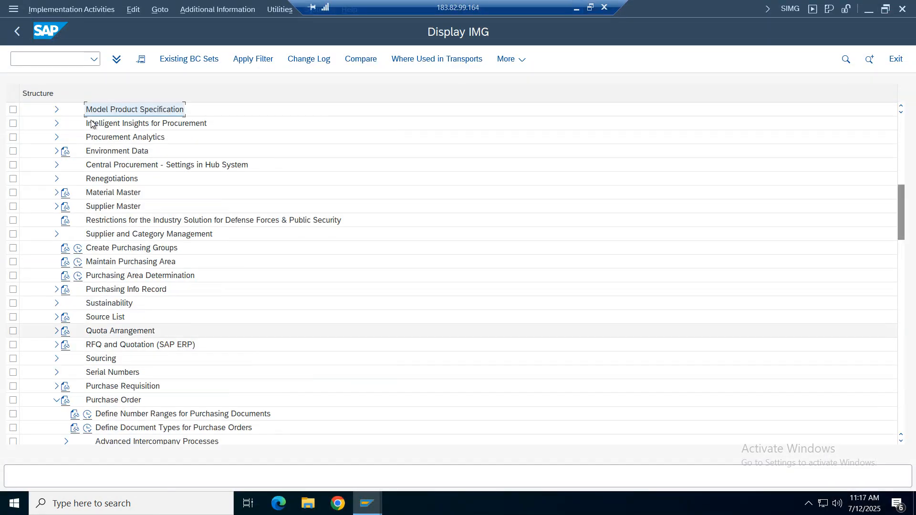
click(139, 419)
scroll(143, 422, down, 7)
click(145, 426)
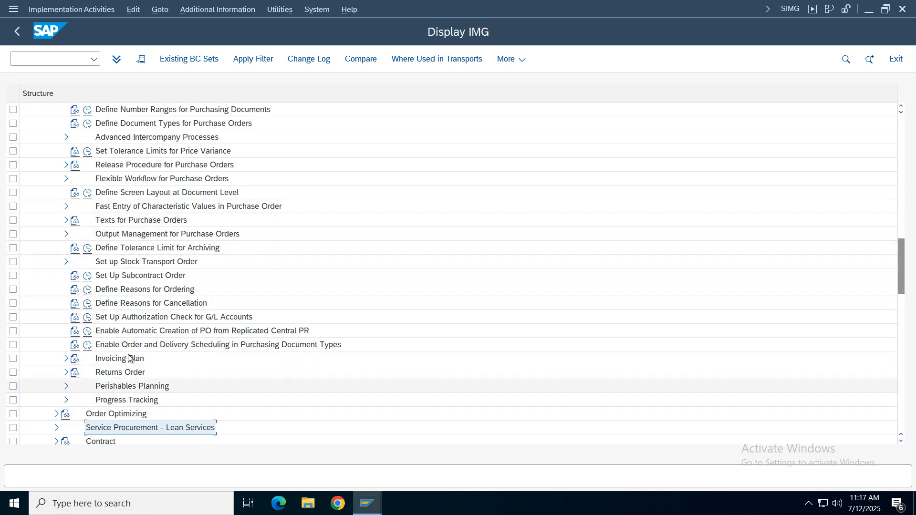
click(98, 153)
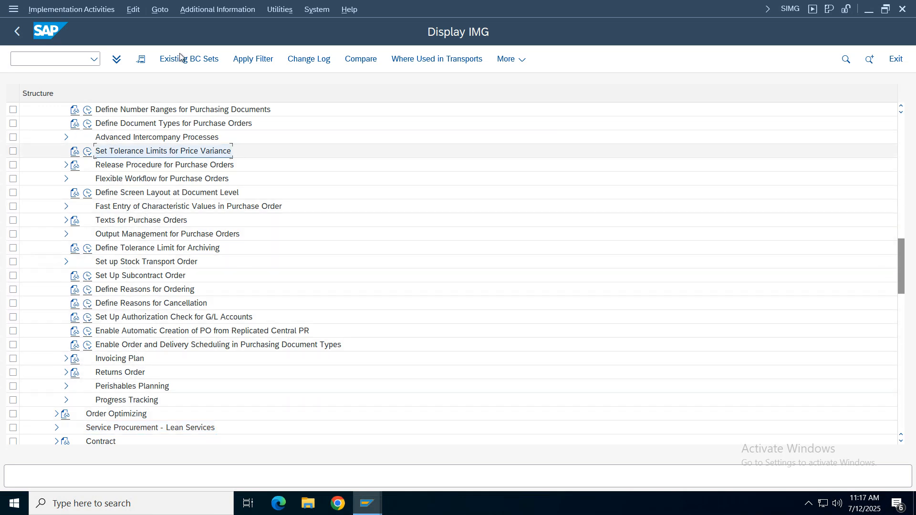
click(210, 10)
mouse_move(297, 25)
mouse_move(353, 43)
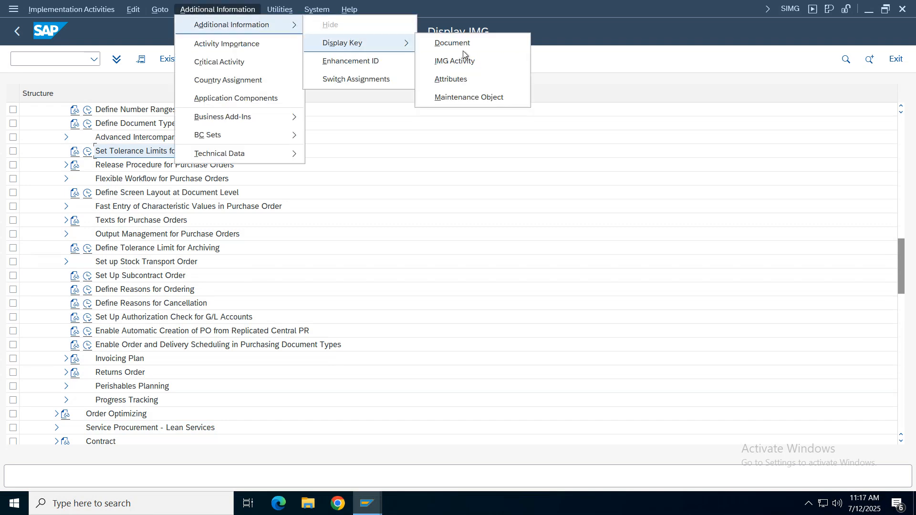
click(474, 62)
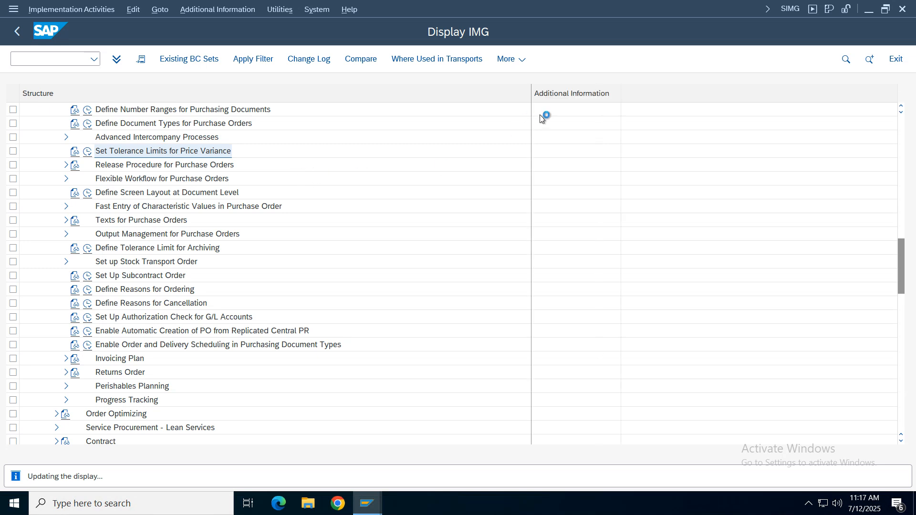
- Try to open transaction OMEU, taken from the price variance activity's key, in a new session and return to Display IMG
drag(621, 88, 686, 91)
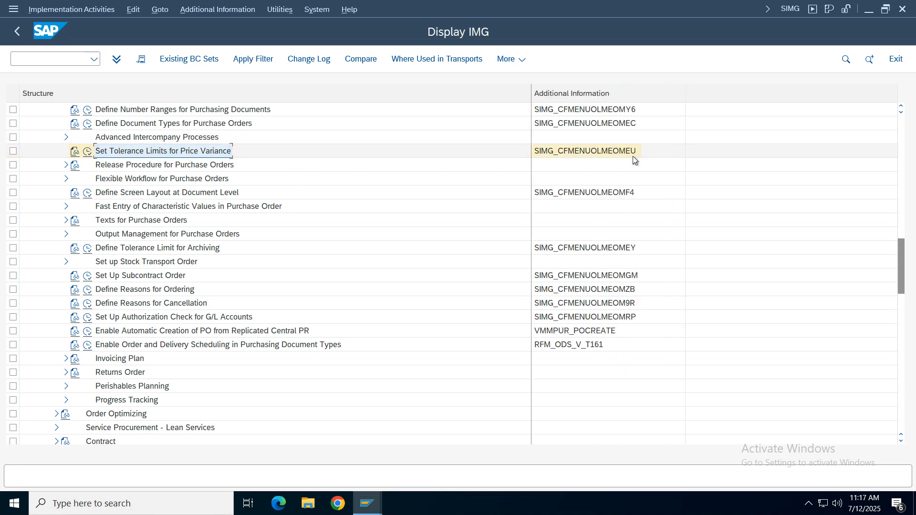
click(625, 152)
click(14, 58)
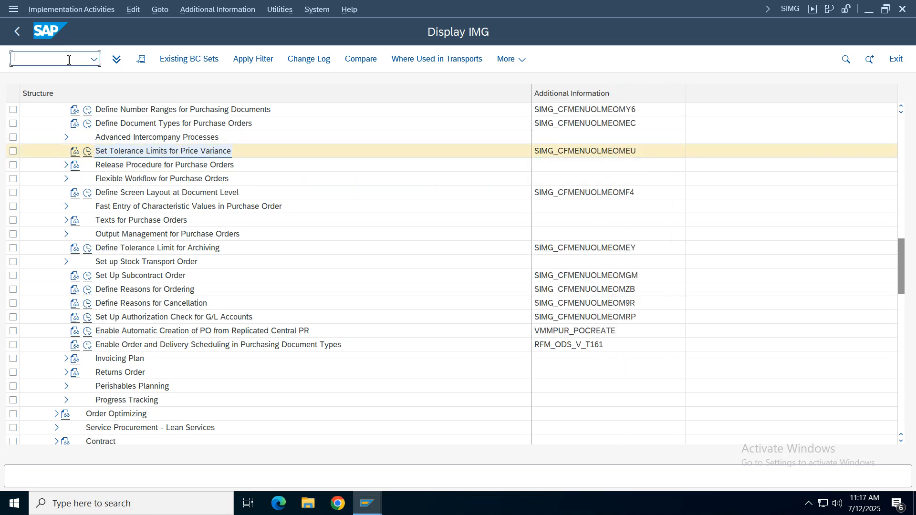
text(/oomeu)
key(Return)
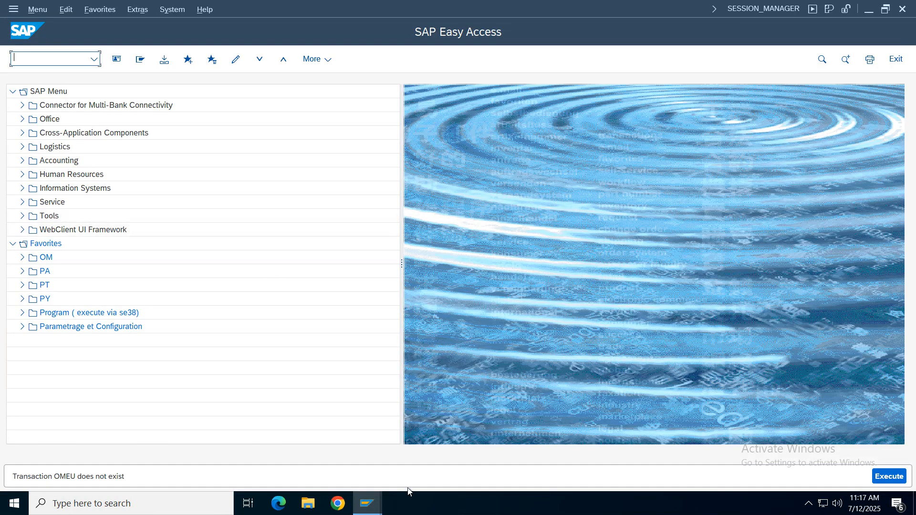
click(380, 511)
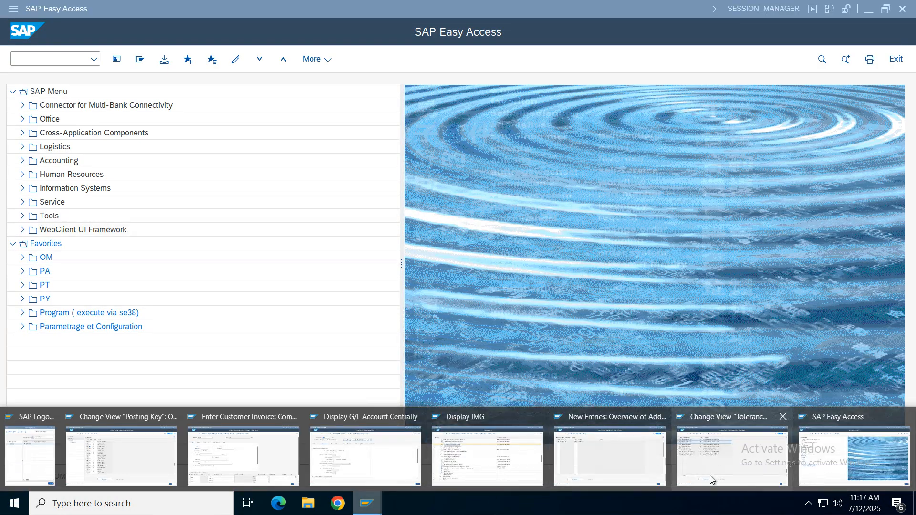
click(449, 468)
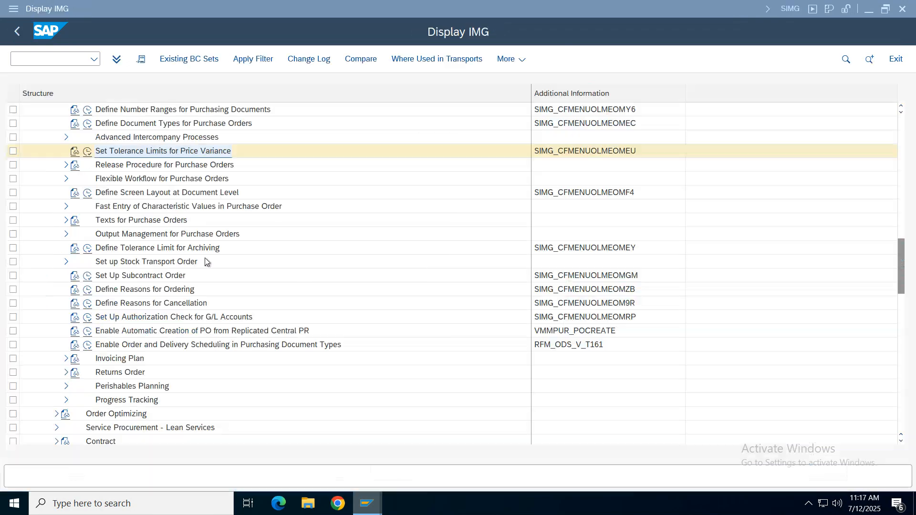
- Try to open the Set Tolerance Limits for Price Variance activity and decline displaying the locked data
click(118, 150)
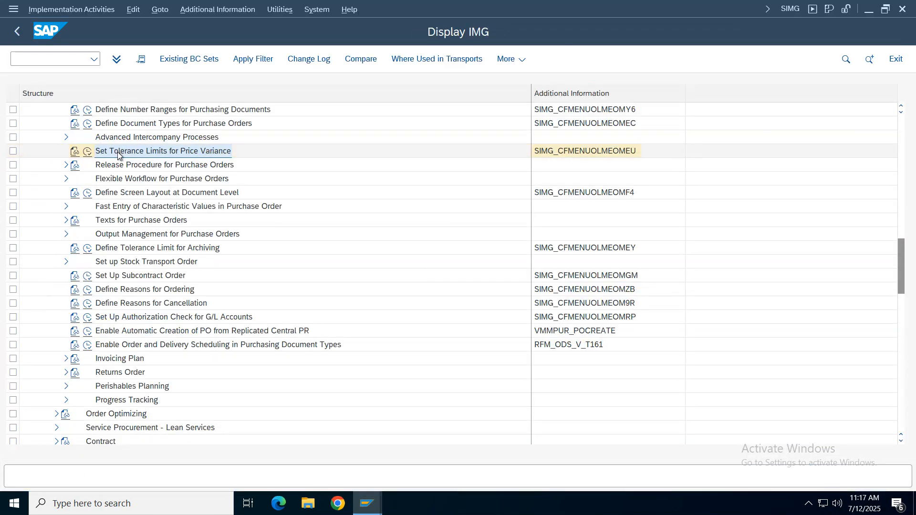
click(86, 151)
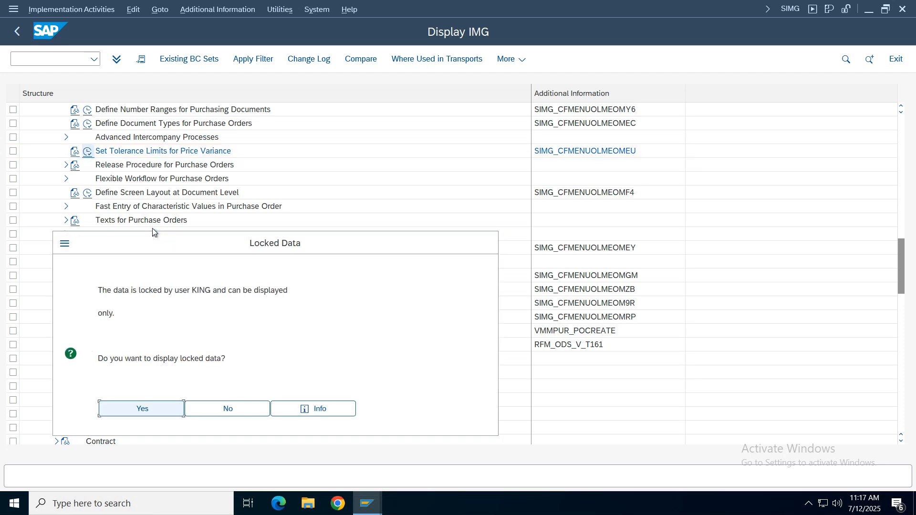
click(250, 412)
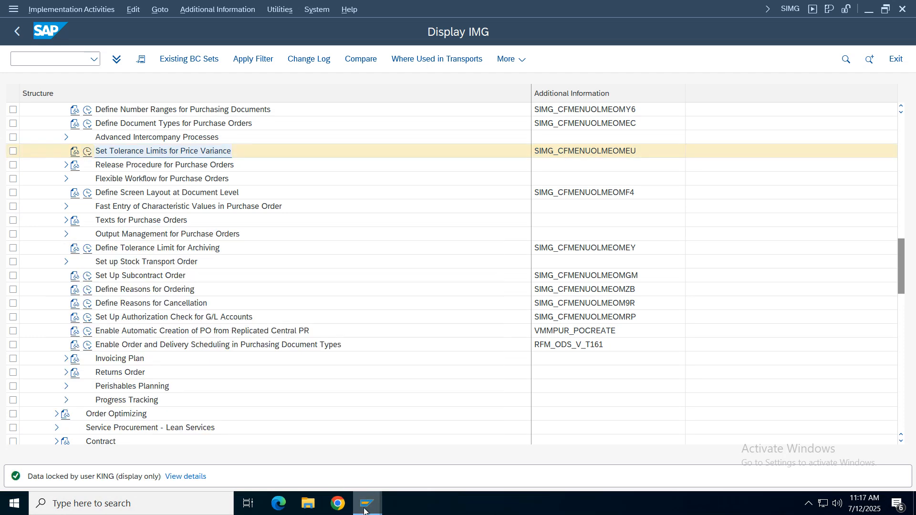
- Close the SAP sessions for the G/L account display, customer invoice, posting keys and purchasing organization assignment
mouse_move(365, 507)
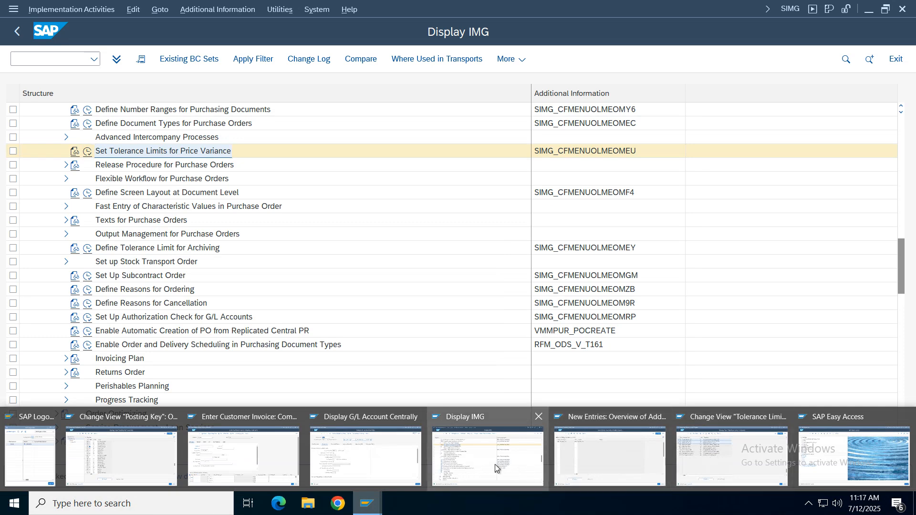
click(418, 416)
click(309, 417)
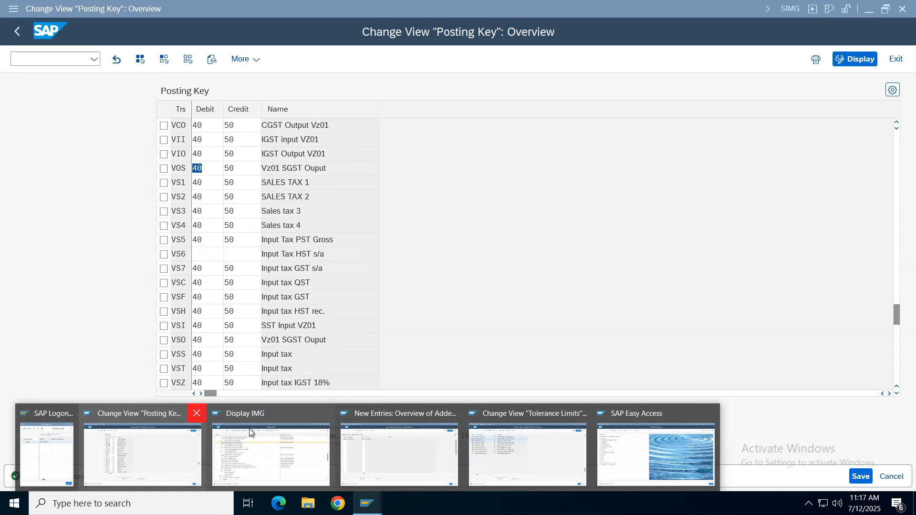
click(196, 413)
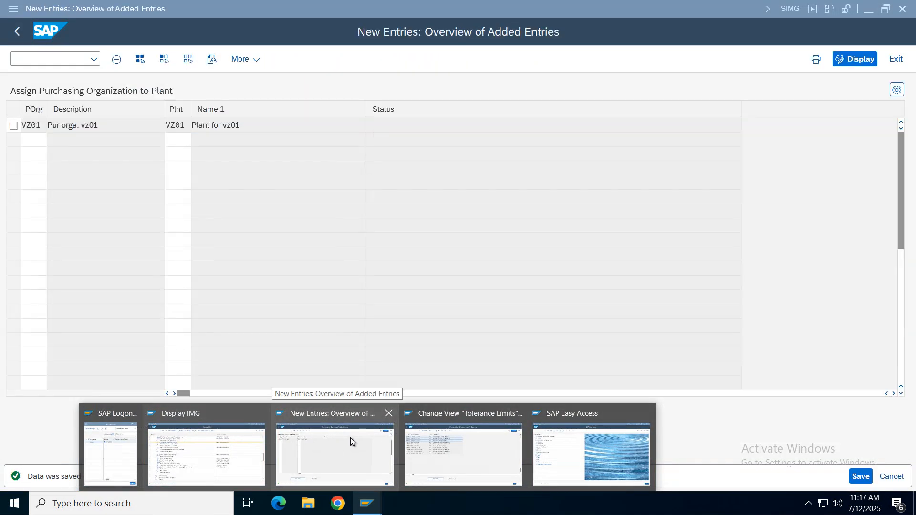
click(350, 438)
click(374, 497)
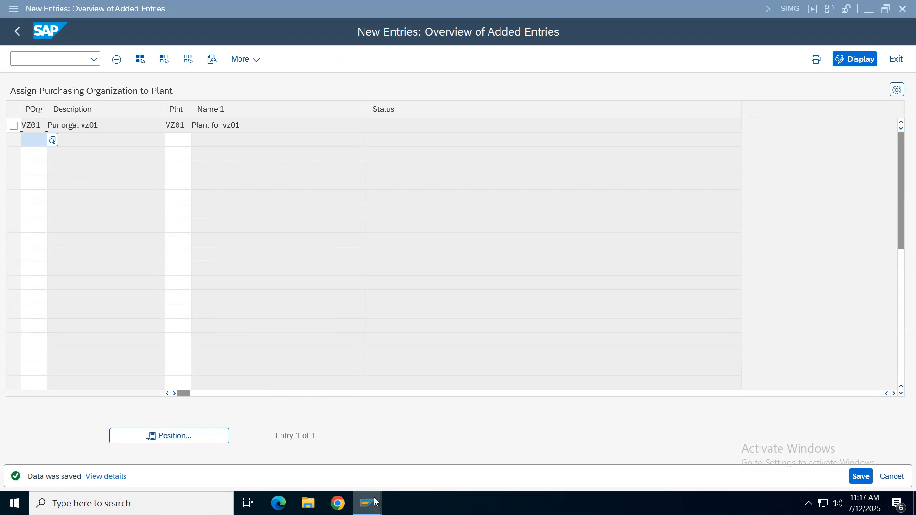
click(384, 413)
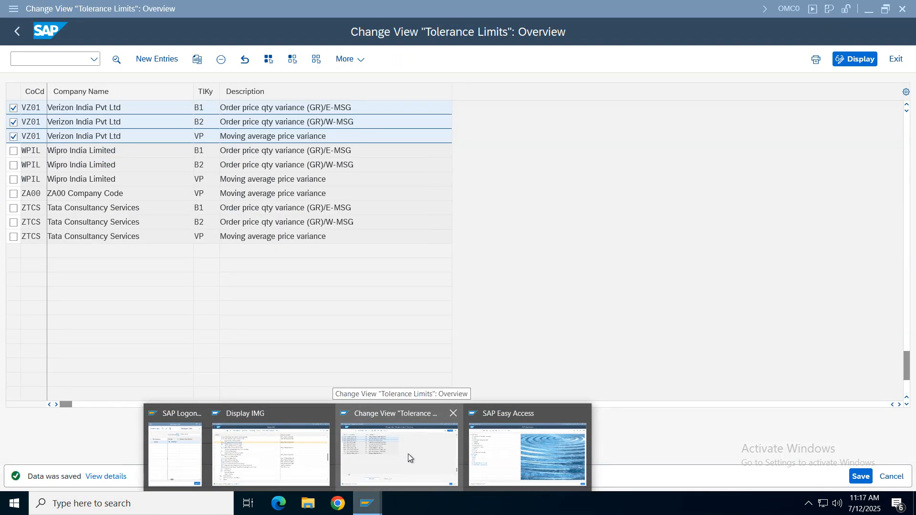
- Exit the OMC0 Tolerance Limits overview and reopen Set Tolerance Limits for Price Variance from the Display IMG session
click(419, 442)
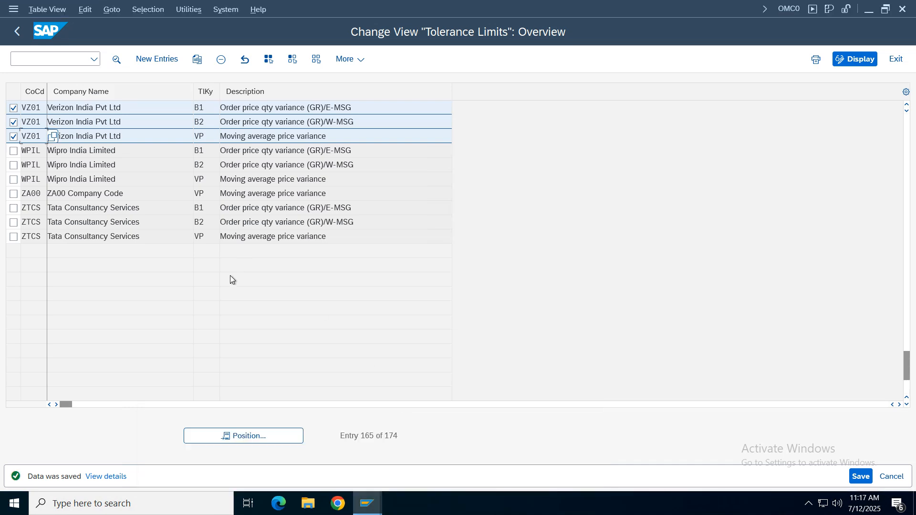
click(891, 476)
click(367, 503)
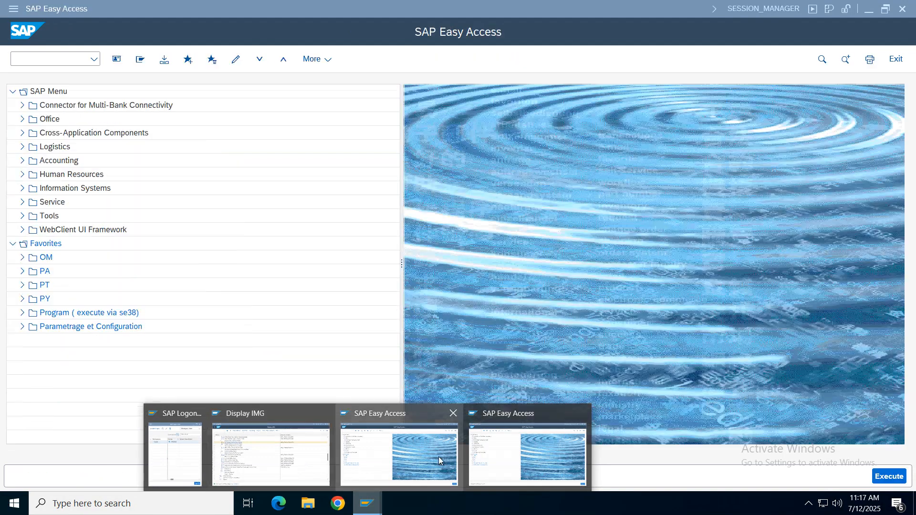
click(439, 457)
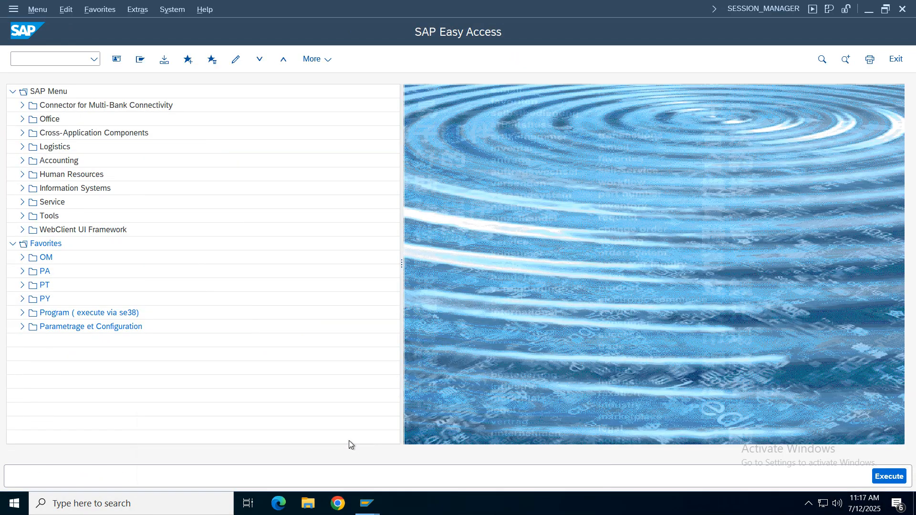
click(366, 503)
click(317, 460)
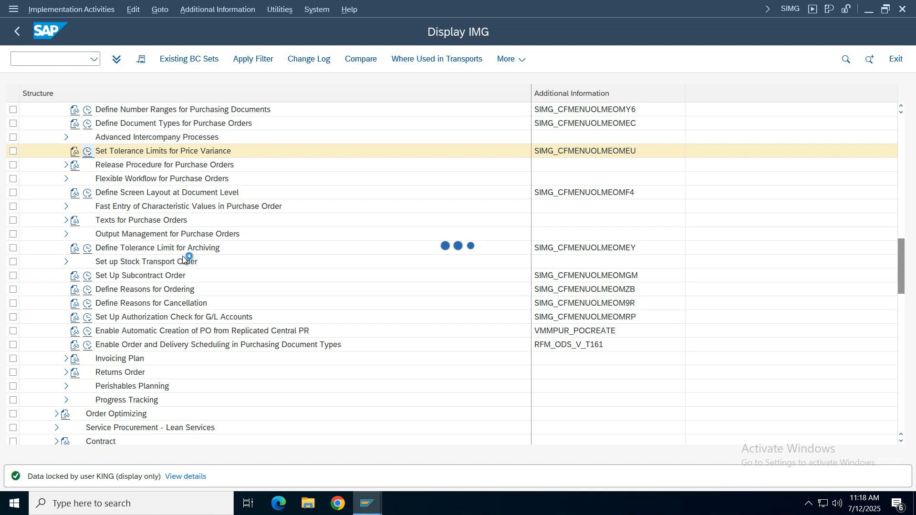
- Open an additional SAP Easy Access session and switch to the session with the purchasing Tolerance Limits overview
click(14, 9)
click(57, 136)
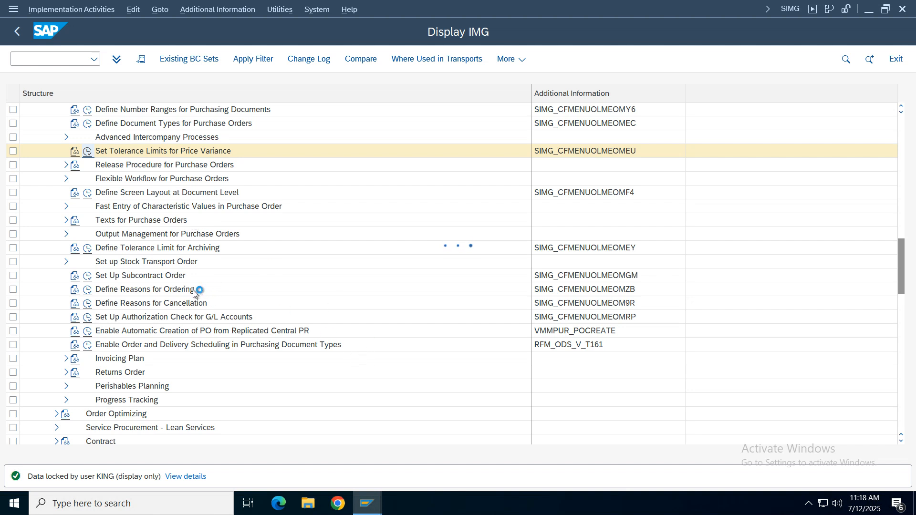
key(ctrl+n)
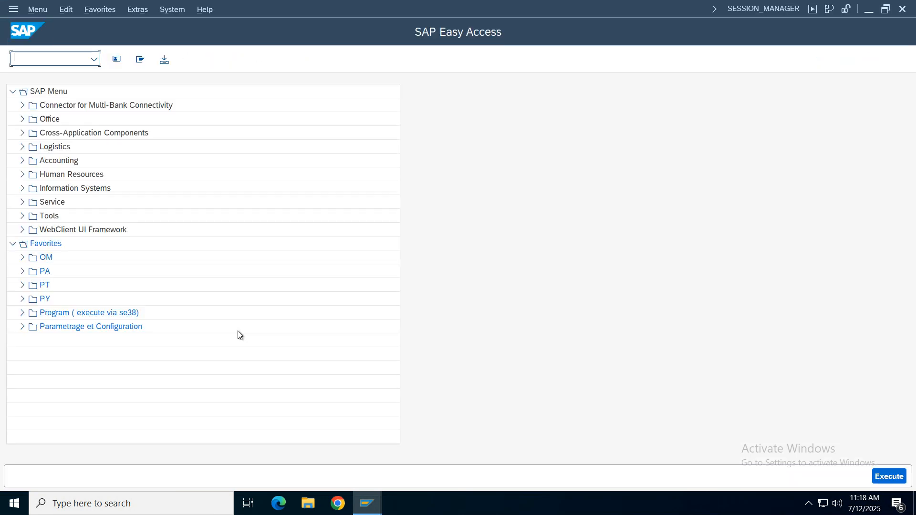
click(365, 503)
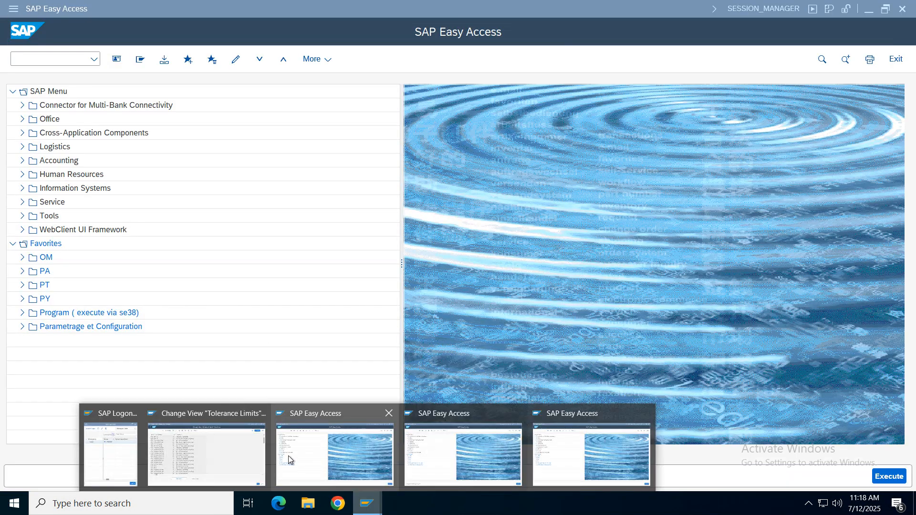
click(205, 451)
- Select the PE and SE tolerance entries of company code 9999 and copy them as new entries
click(206, 110)
key(Down)
key(Down)
key(Down)
key(Down)
key(Down)
key(Down)
key(Down)
key(Down)
key(Down)
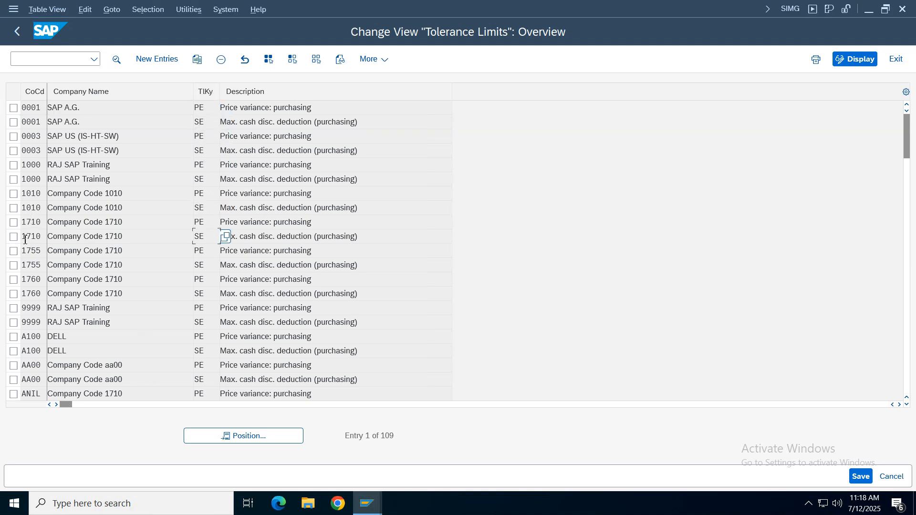
click(13, 309)
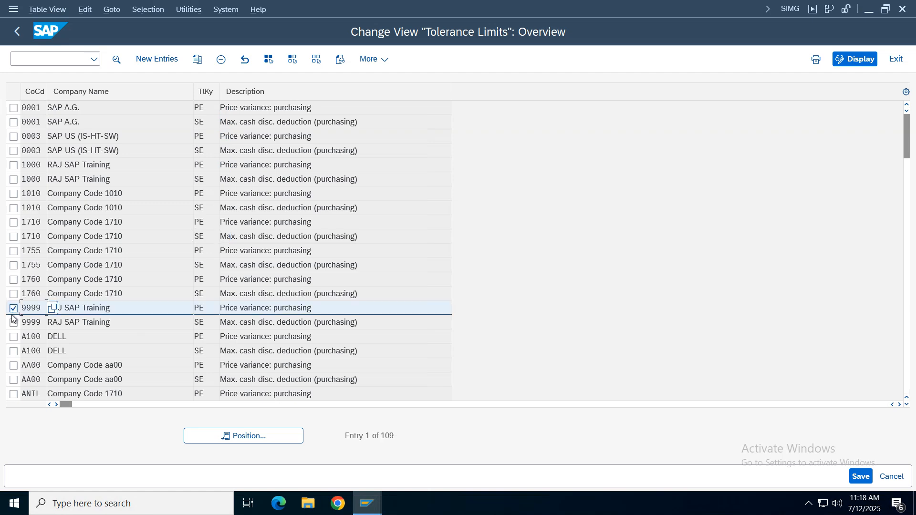
click(13, 323)
click(197, 60)
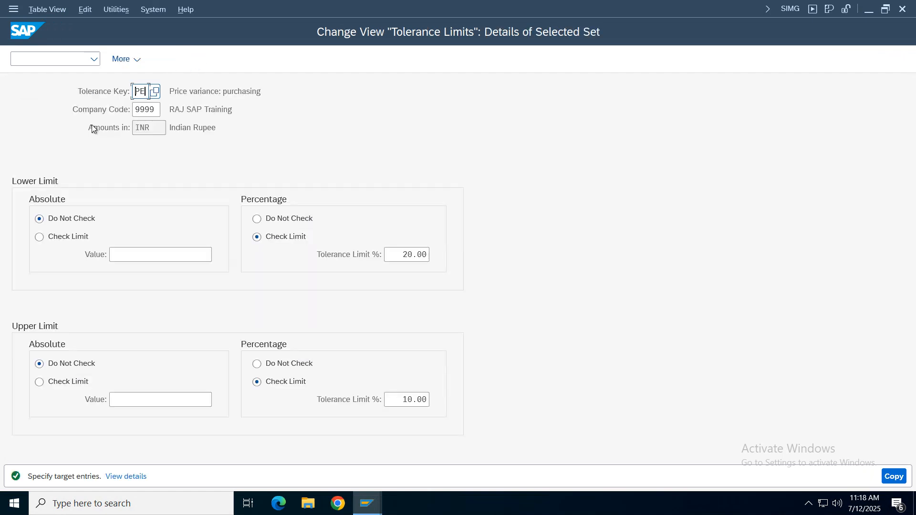
- Set the company code of the copied PE price variance entry to VZ01 and accept the copy
click(156, 113)
key(BackSpace)
key(BackSpace)
key(BackSpace)
key(BackSpace)
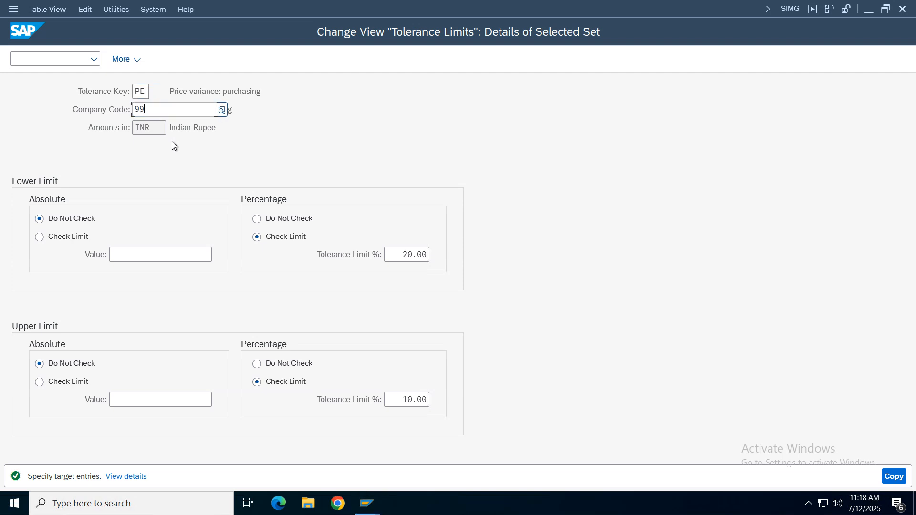
text(vz01)
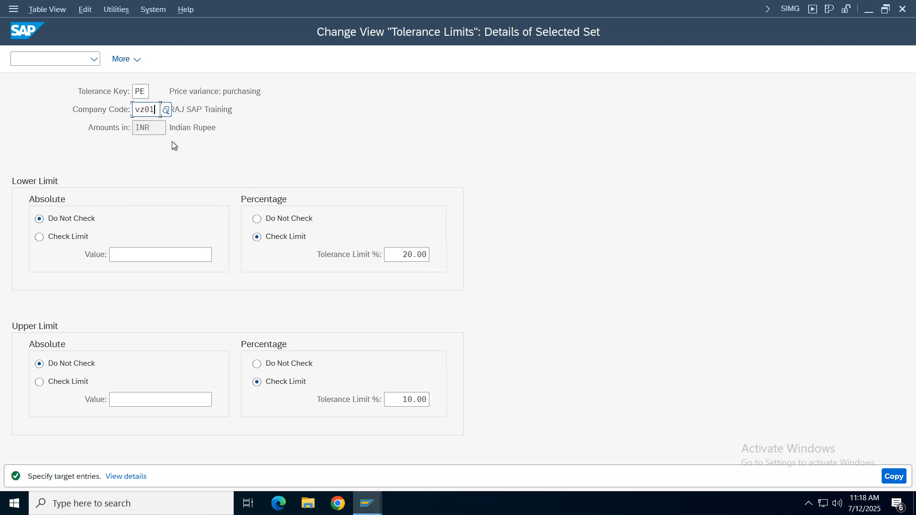
click(280, 242)
click(893, 476)
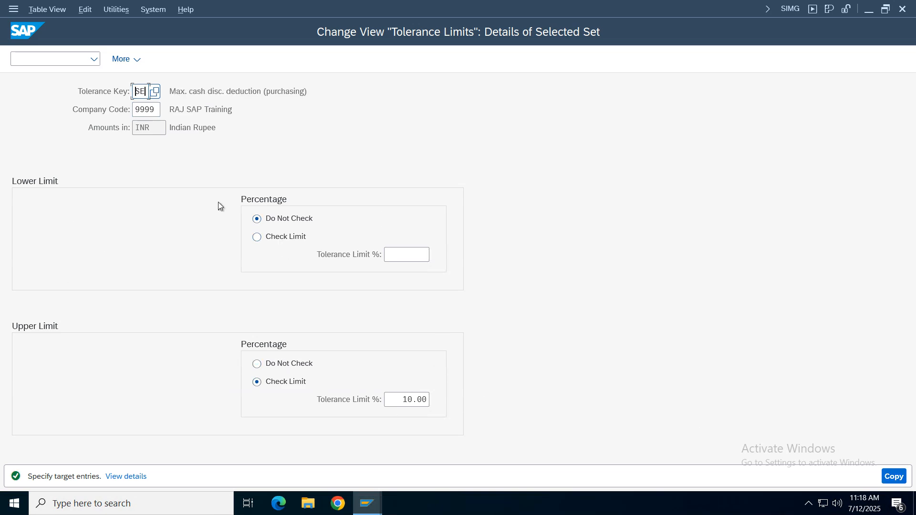
- Set the copied SE entry's company code to VZ01 and its upper percentage limit to Do Not Check, and accept the copy
click(160, 113)
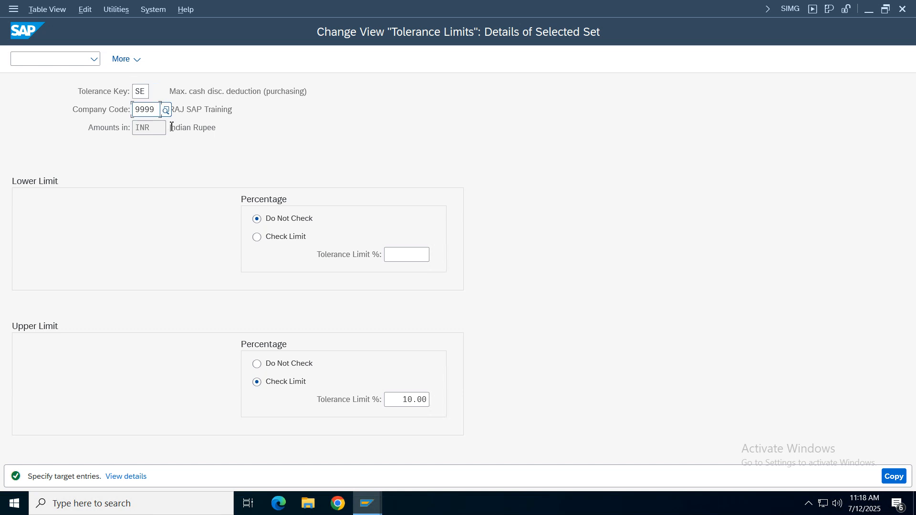
key(BackSpace)
key(BackSpace)
key(BackSpace)
key(BackSpace)
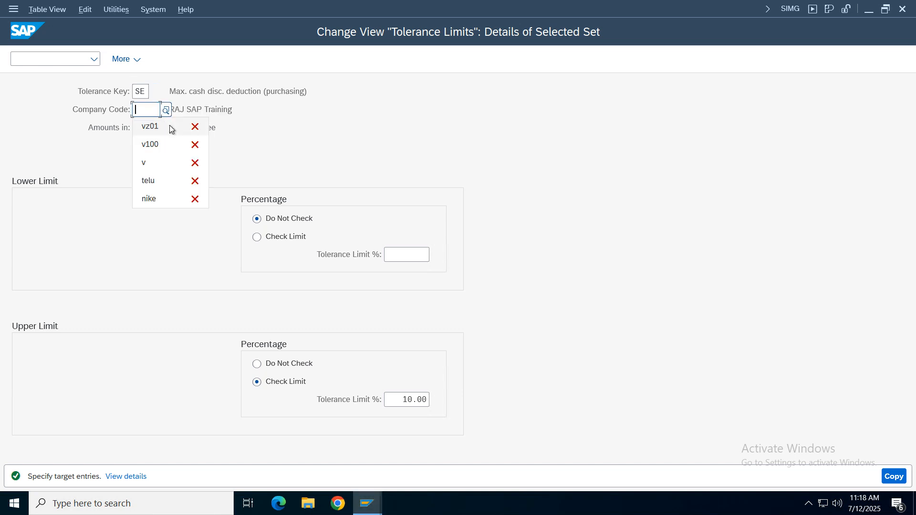
text(vz)
click(170, 126)
click(294, 364)
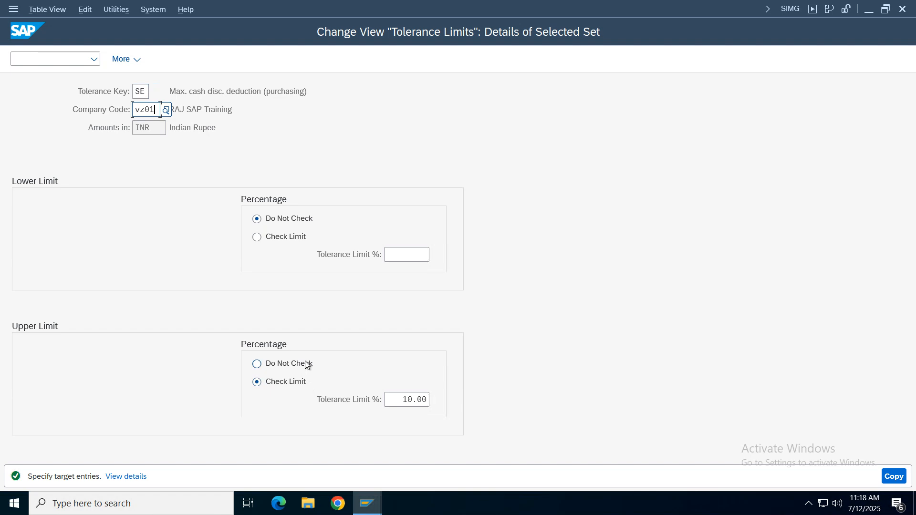
click(895, 476)
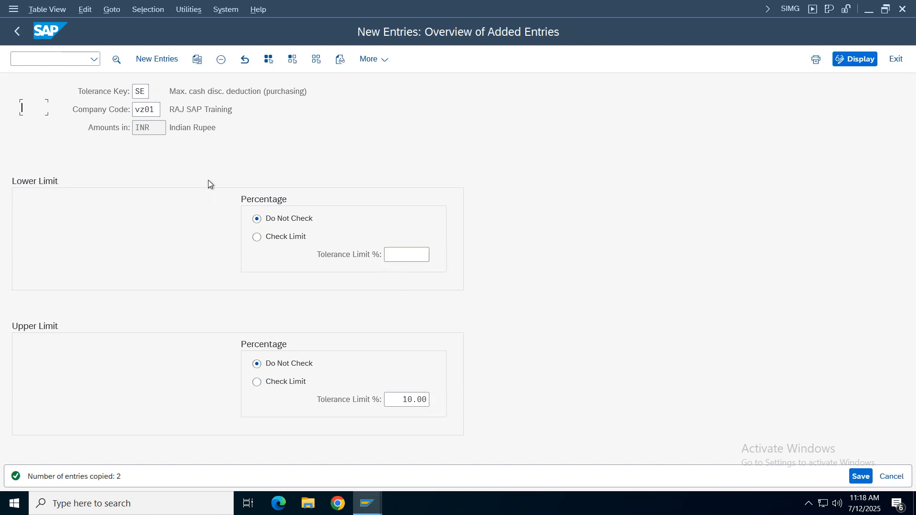
- Save the VZ01 entries PE and SE under customizing request S4HK902876 and return to Display IMG
key(Tab)
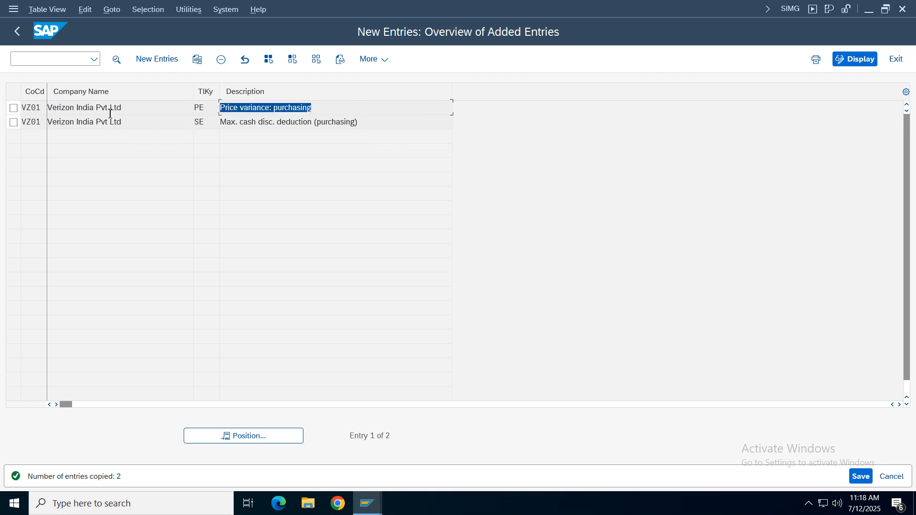
key(Down)
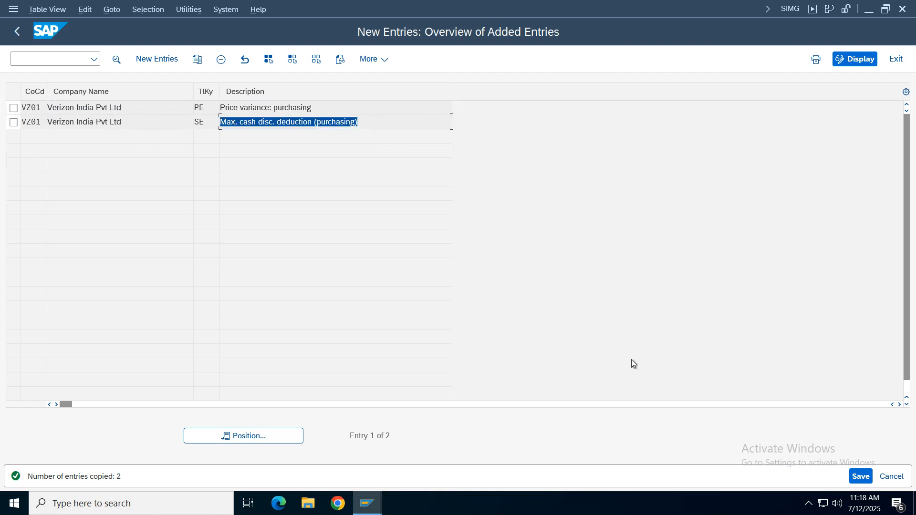
click(861, 476)
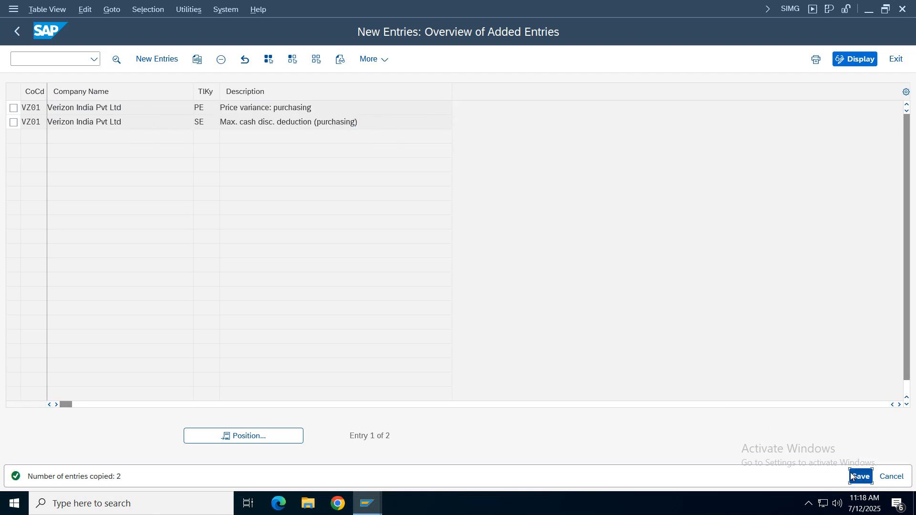
click(307, 263)
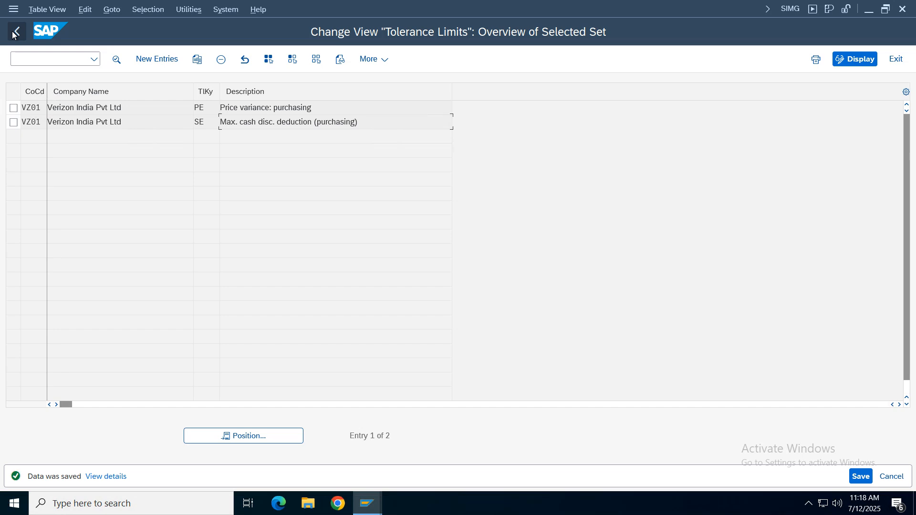
click(15, 32)
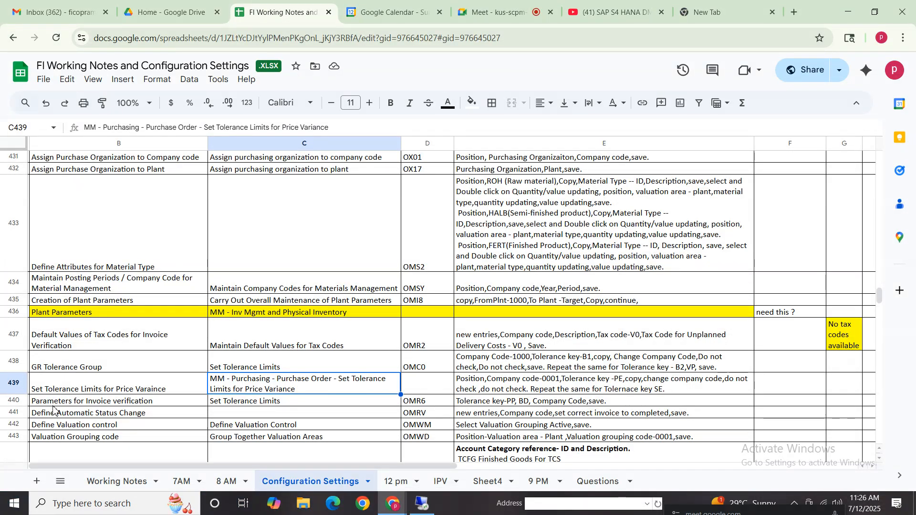
- Check the invoice verification tolerance row in the notes, try opening OMR6 in a new SAP session, and decline displaying the locked data
click(276, 403)
click(422, 404)
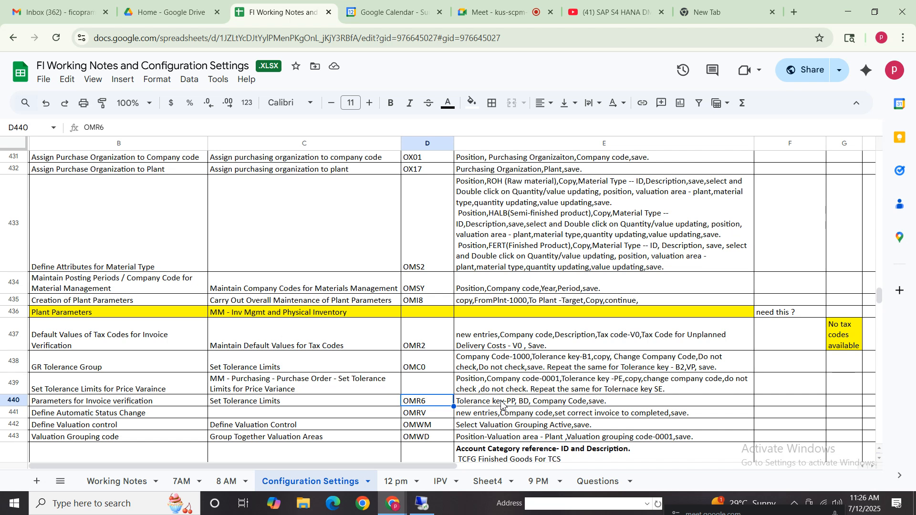
click(502, 403)
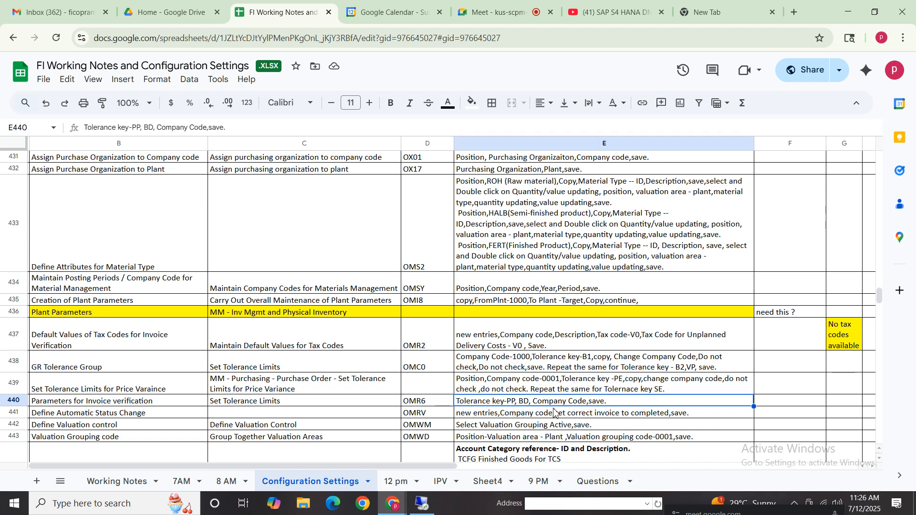
click(116, 403)
click(286, 384)
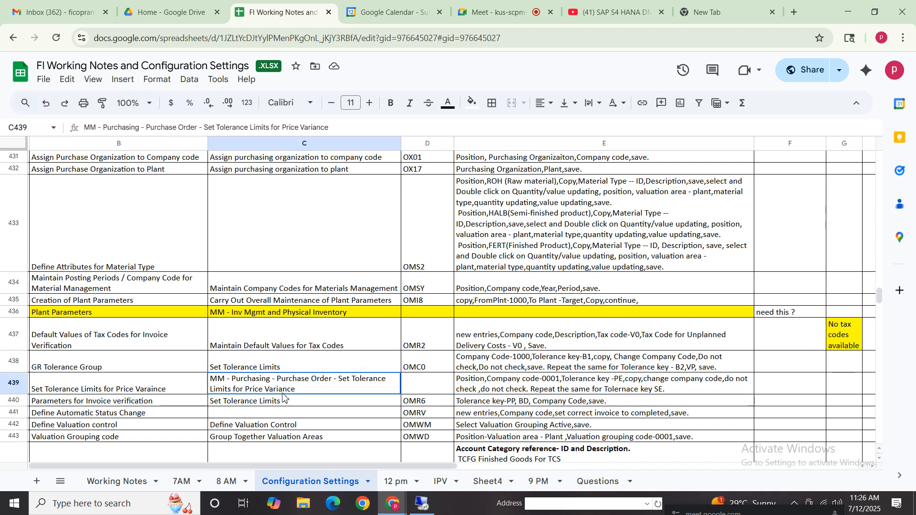
click(422, 504)
click(54, 57)
text(/)
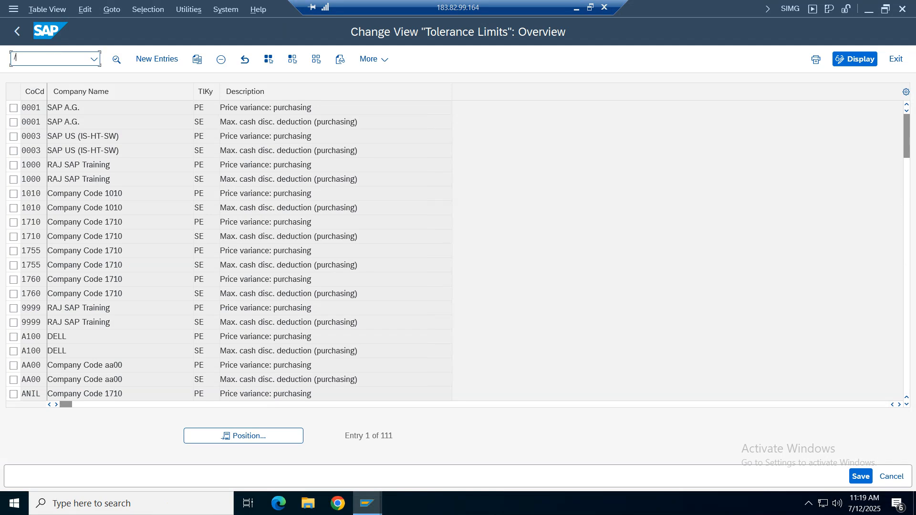
text(oomr6)
key(Return)
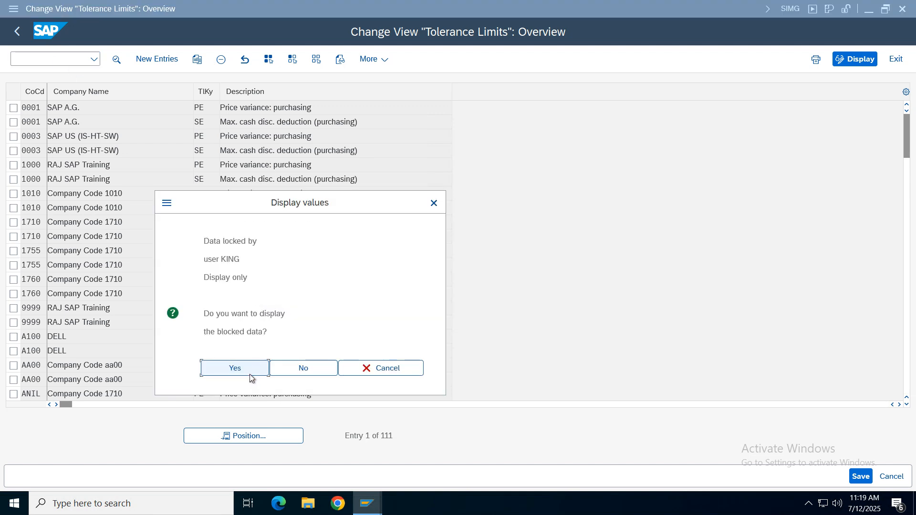
click(308, 368)
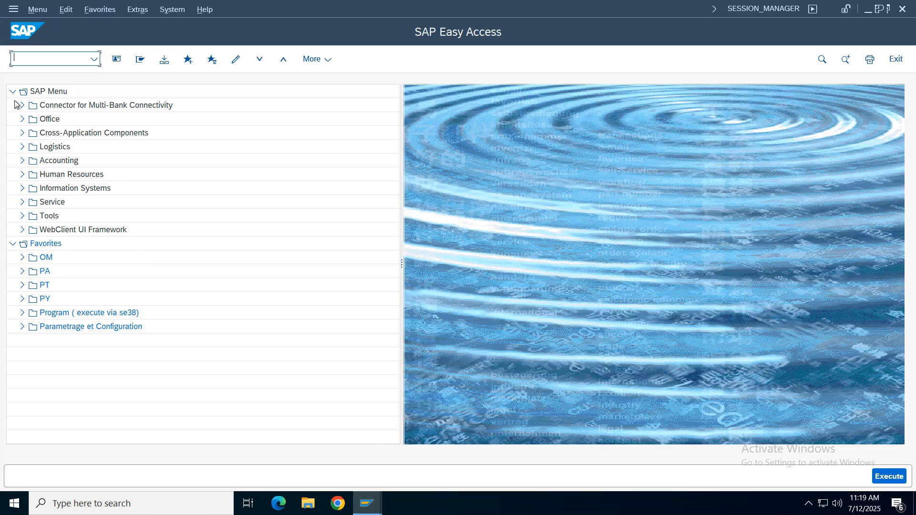
- Try to open transaction OMR6 from SAP Easy Access and decline displaying the locked data
text(omr6)
key(Return)
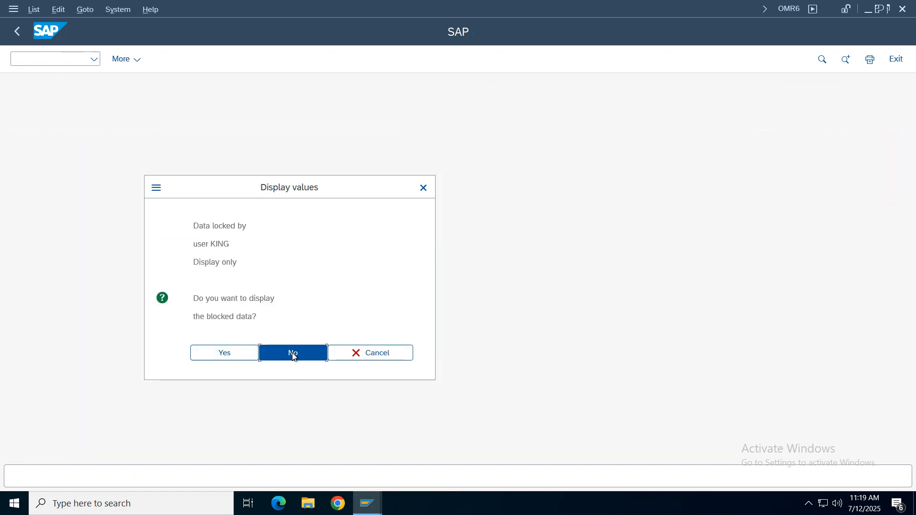
click(292, 353)
- Open transaction SM12 and search the lock table for client 100 with the user name and number of locks left empty
text(sm)
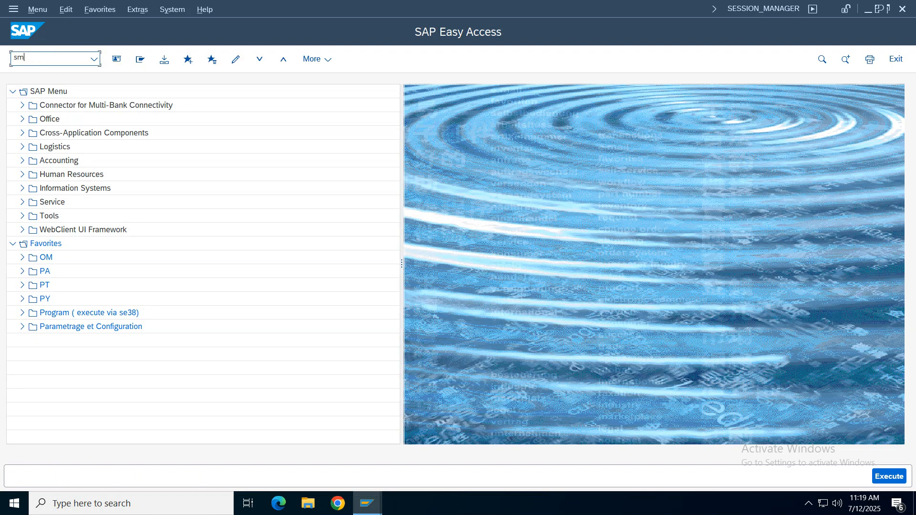
text(12)
key(Return)
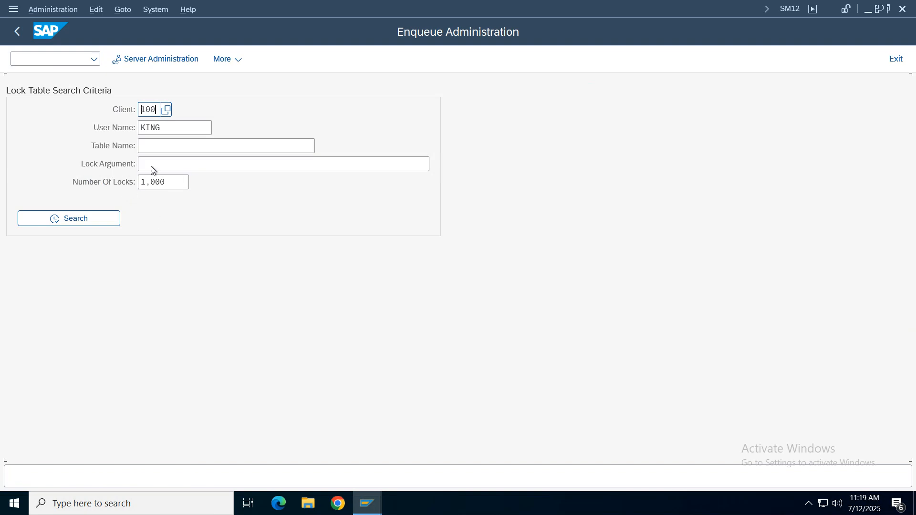
drag(174, 128, 45, 123)
key(BackSpace)
drag(182, 185, 62, 205)
key(BackSpace)
click(56, 222)
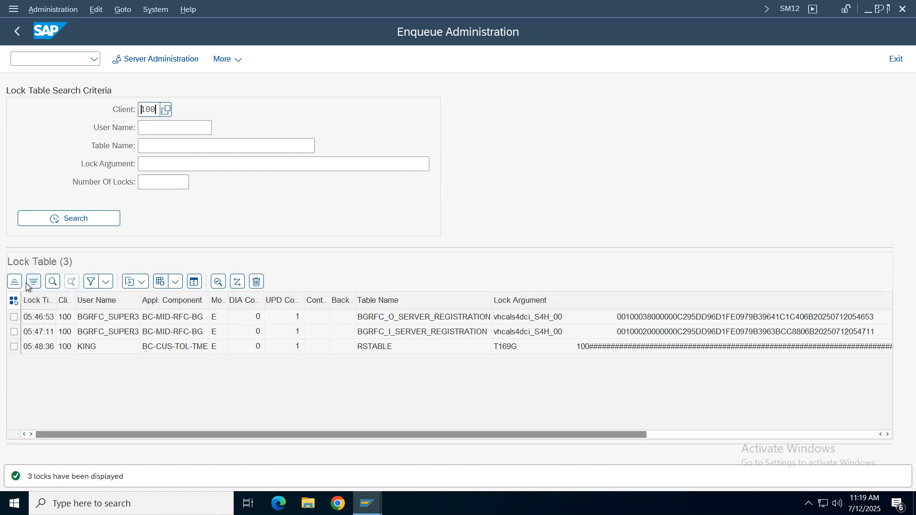
- Delete all listed lock entries, confirm the deletion, and return to SAP Easy Access
click(14, 301)
click(257, 282)
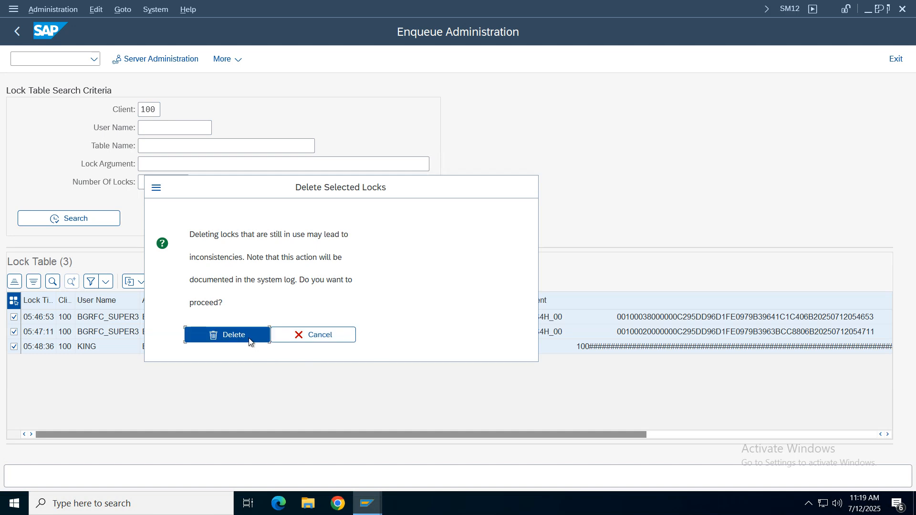
click(248, 337)
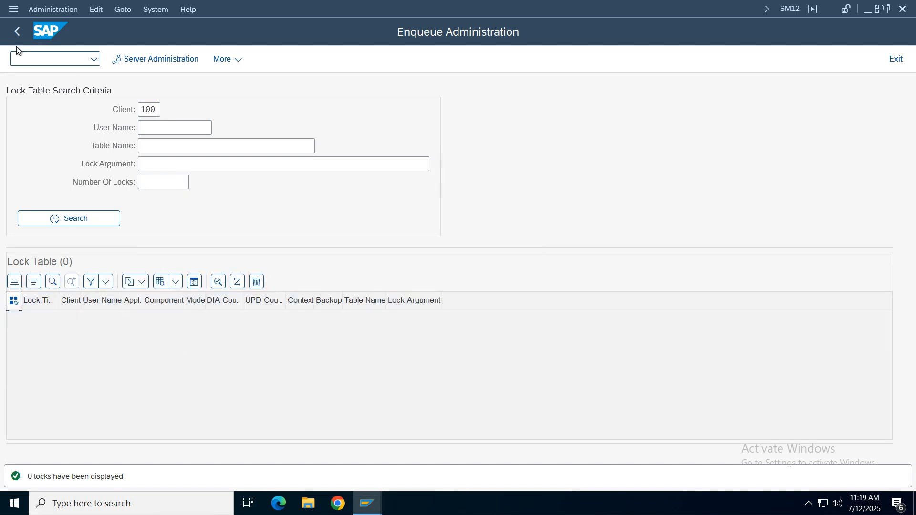
click(17, 32)
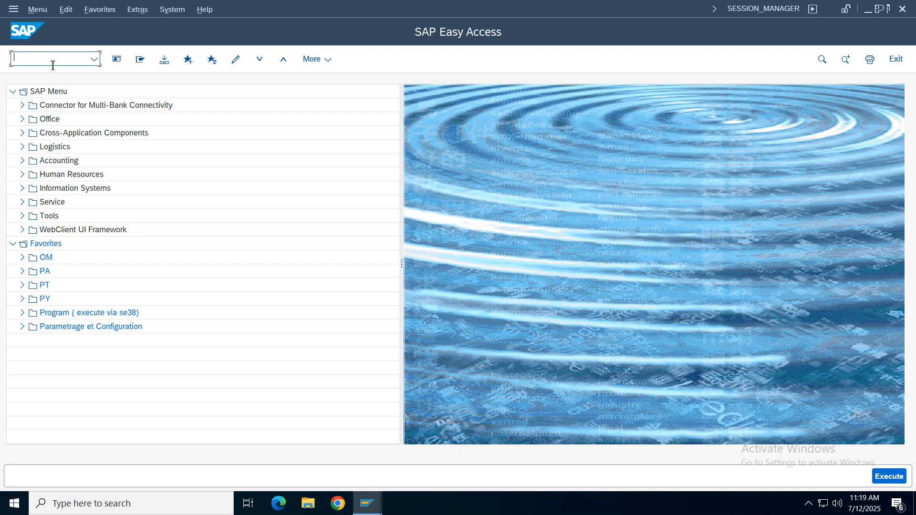
- Open transaction OMR6 and consult the notes for the invoice verification tolerance keys
text(omr6)
key(Return)
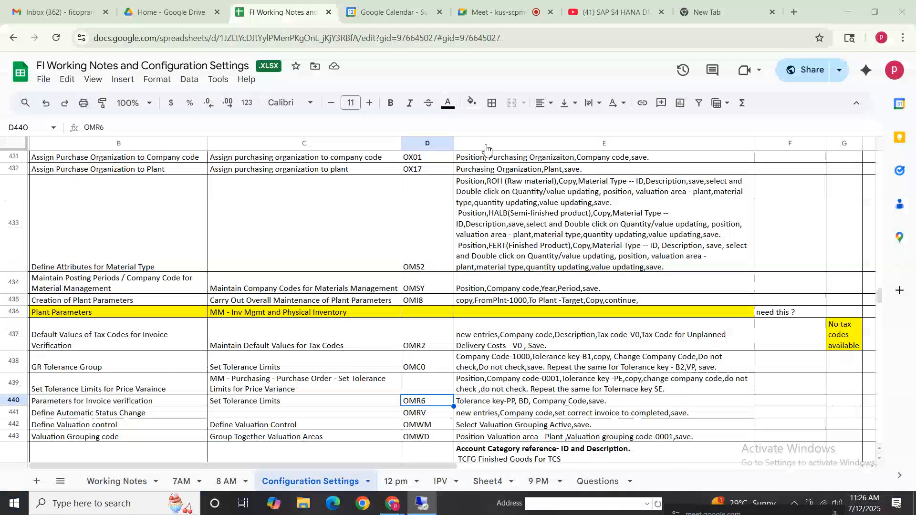
click(510, 403)
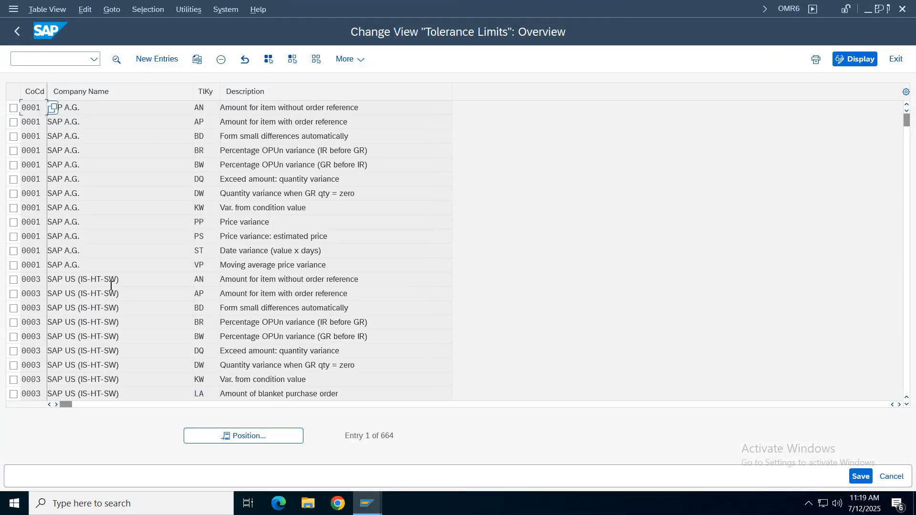
- Select the BD and PP tolerance entries of company code 1000 and copy them as new entries
click(75, 296)
scroll(76, 297, down, 5)
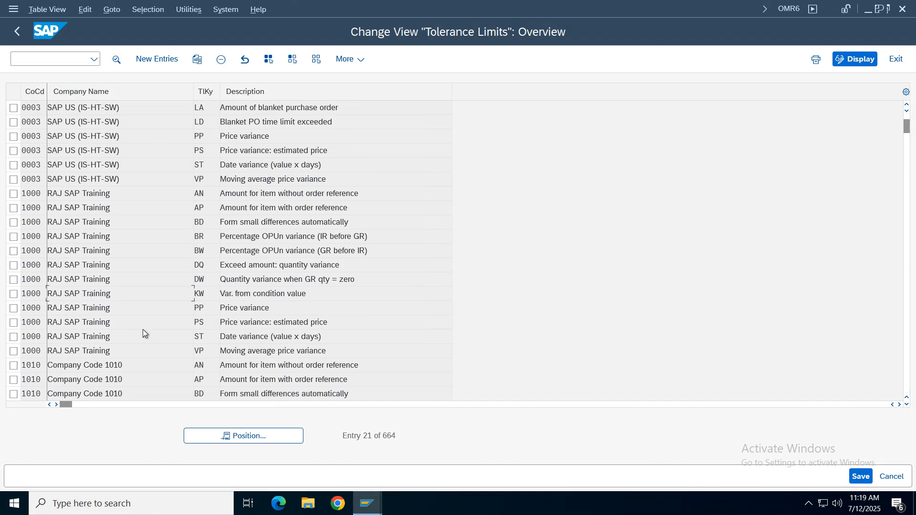
drag(273, 311, 169, 320)
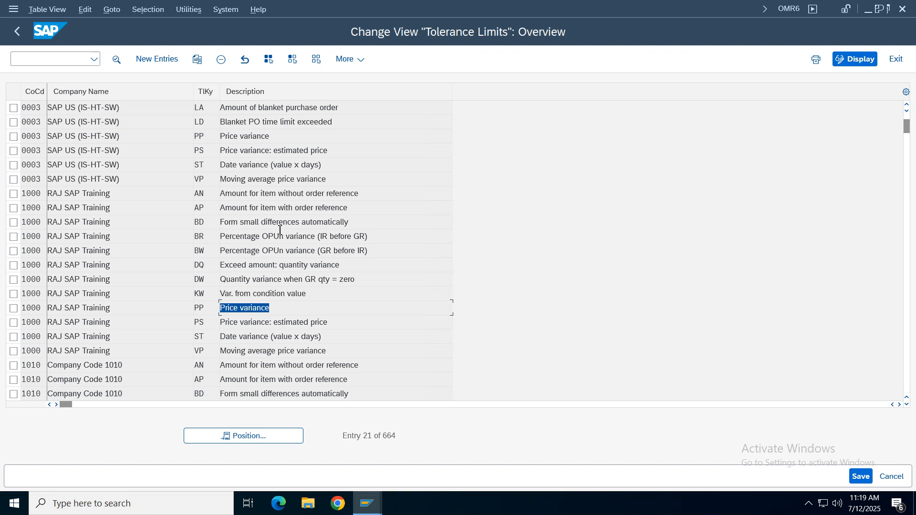
drag(323, 222, 56, 227)
click(13, 223)
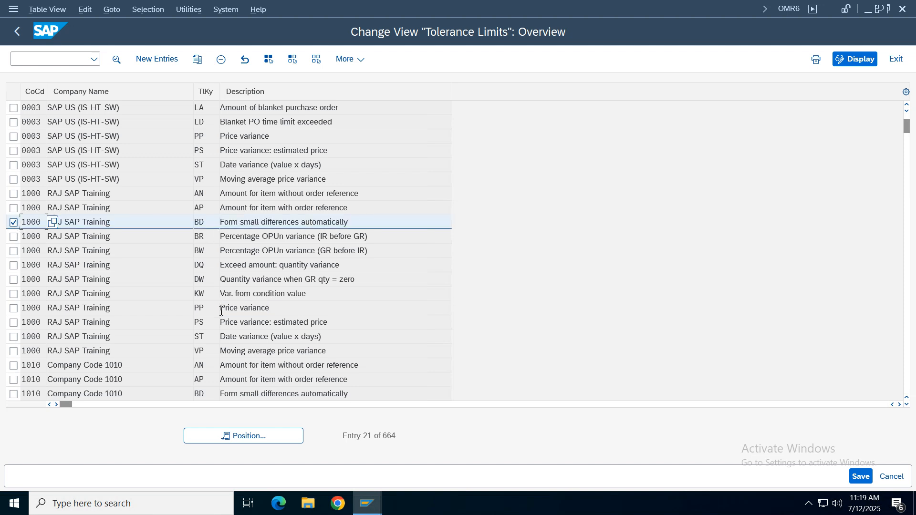
click(239, 308)
click(14, 309)
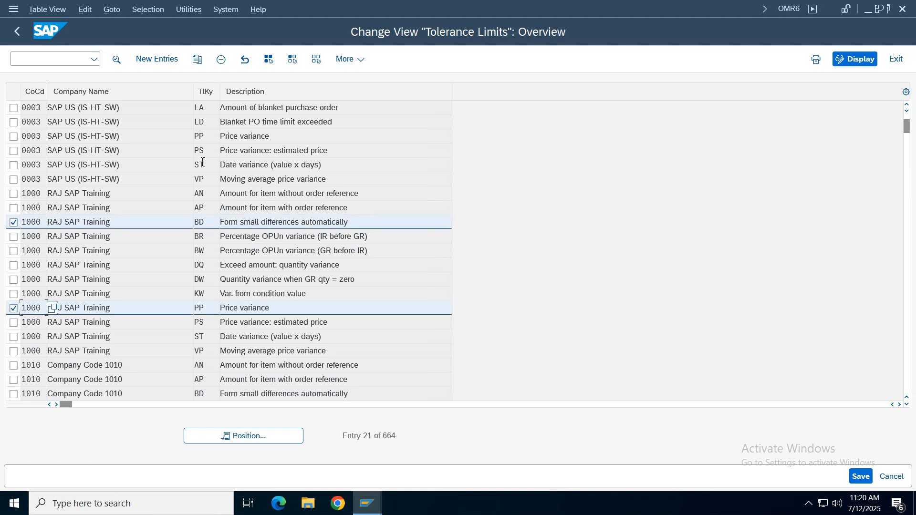
click(62, 59)
click(197, 59)
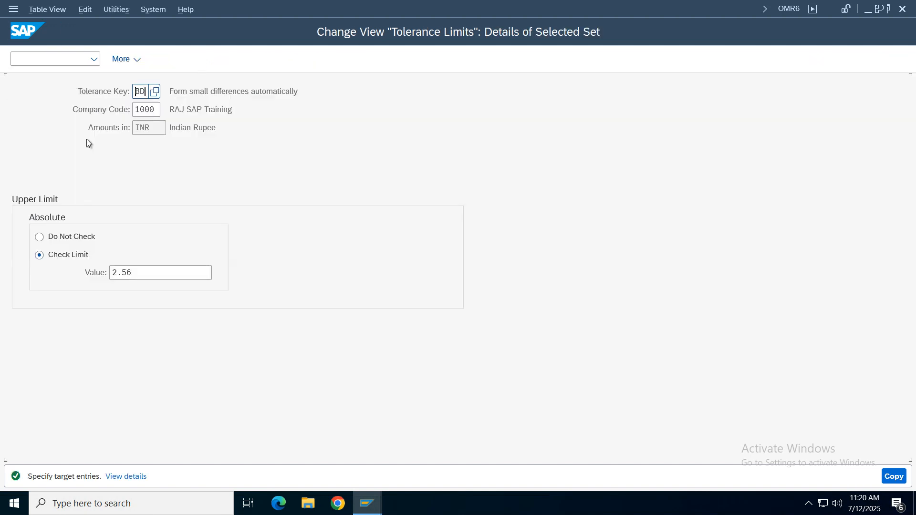
- Set the copied BD entry's company code to VZ01 and its absolute upper limit to Do Not Check, and accept the copy
click(157, 110)
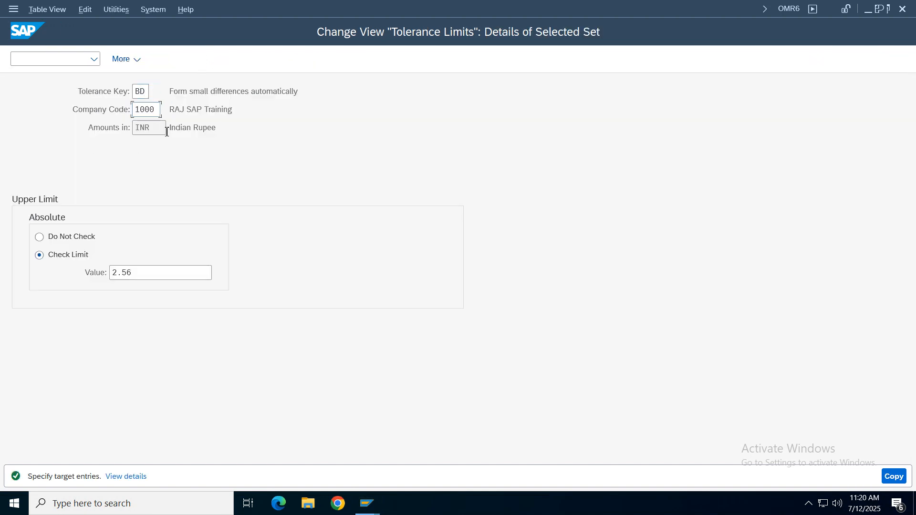
key(BackSpace)
key(BackSpace)
key(BackSpace)
key(BackSpace)
text(vz01)
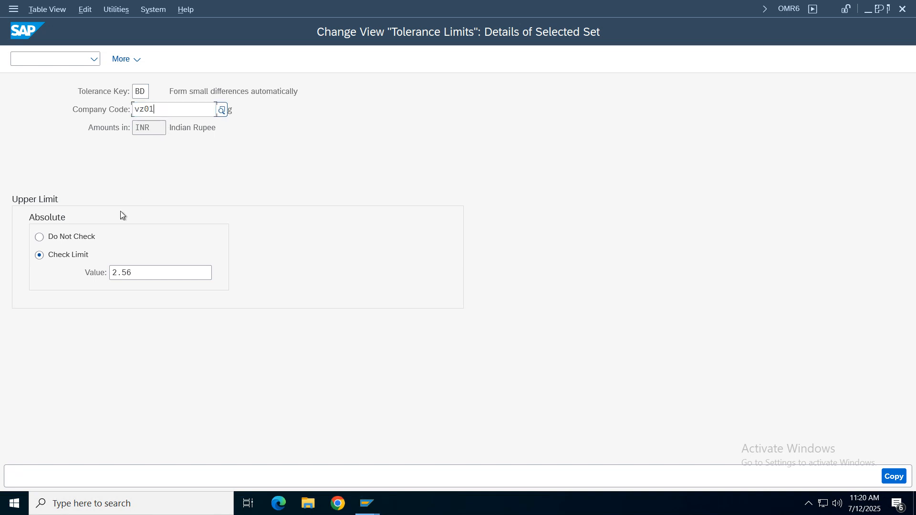
click(85, 236)
key(Return)
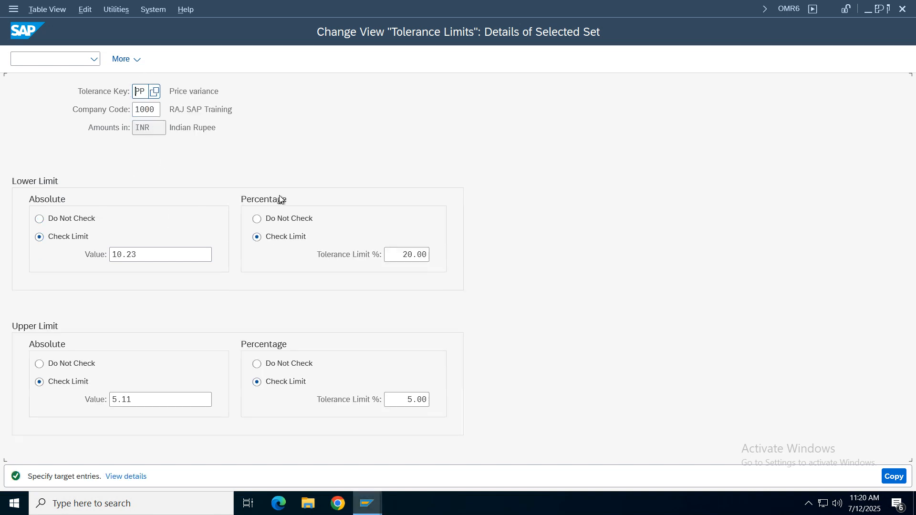
- Set the copied PP entry's company code to VZ01, both lower limits and the absolute upper limit to Do Not Check, and accept the copy
click(146, 109)
key(BackSpace)
key(BackSpace)
key(BackSpace)
key(BackSpace)
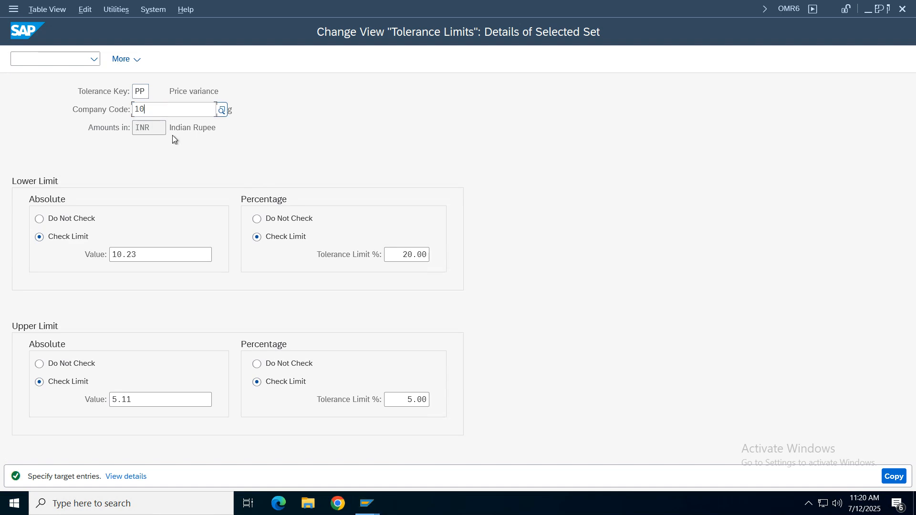
text(vz0)
click(173, 134)
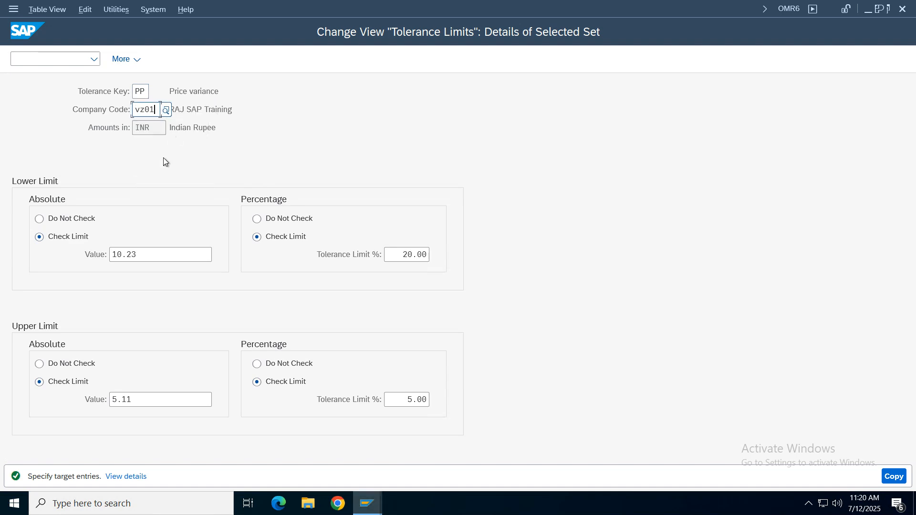
click(72, 219)
click(69, 366)
click(289, 219)
click(894, 476)
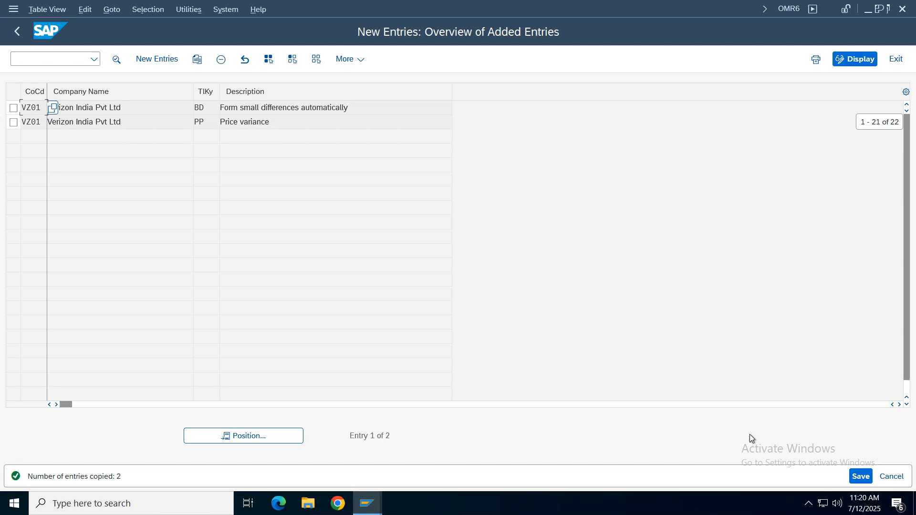
- Save the VZ01 entries BD and PP under the proposed customizing request and return to SAP Easy Access
click(860, 476)
click(305, 263)
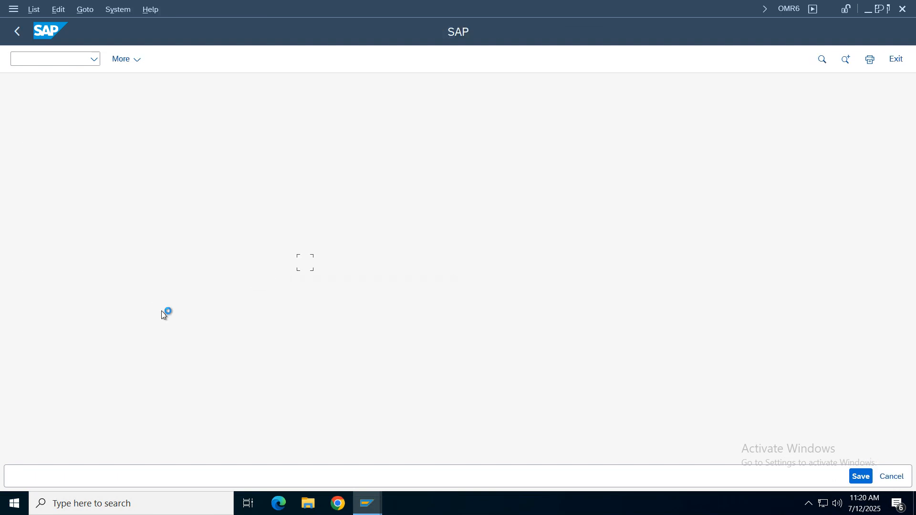
click(17, 31)
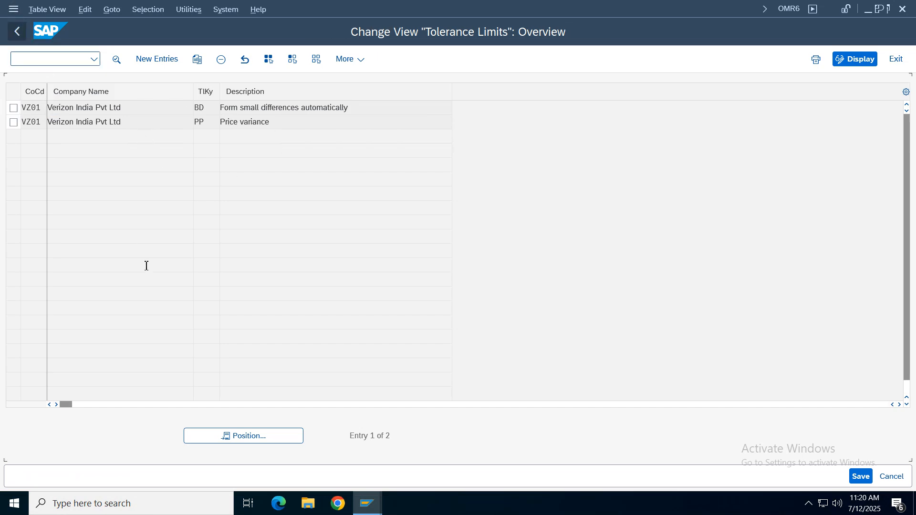
click(18, 31)
- Check the Define Automatic Status Change row in the notes and open transaction OMRV in SAP
mouse_move(367, 504)
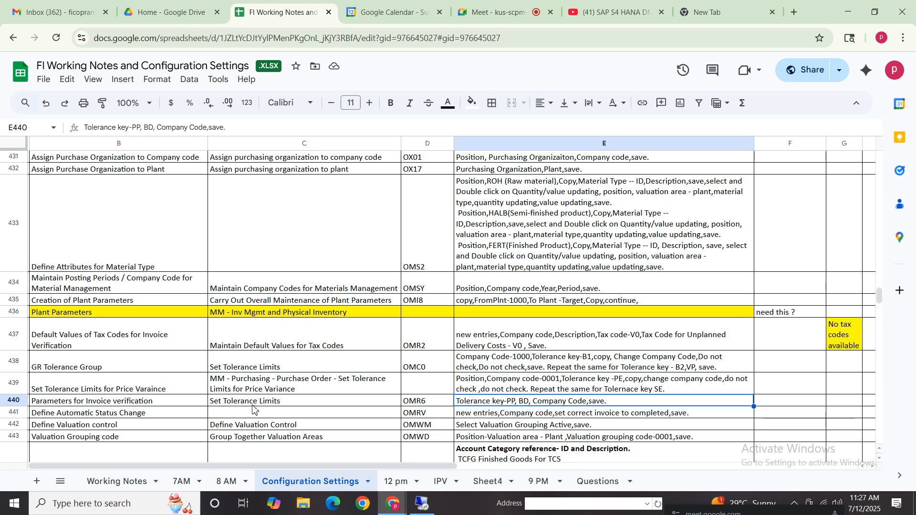
click(13, 413)
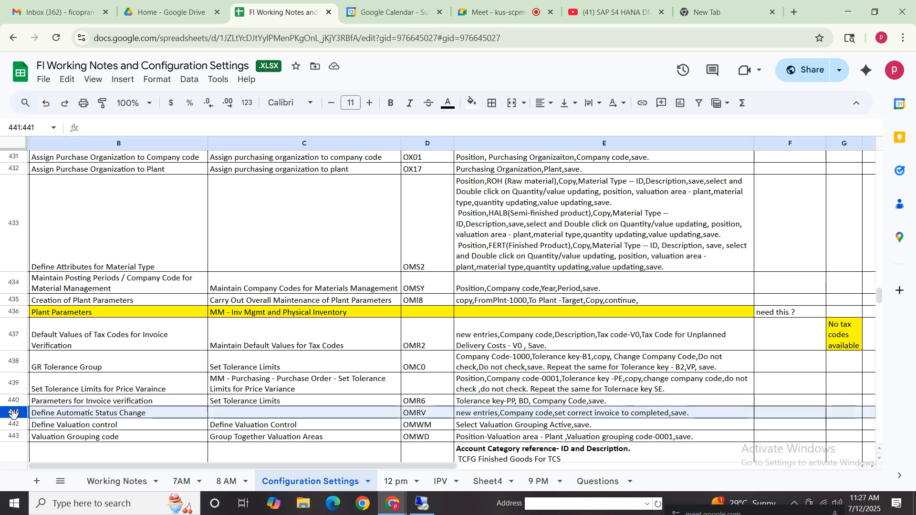
click(424, 416)
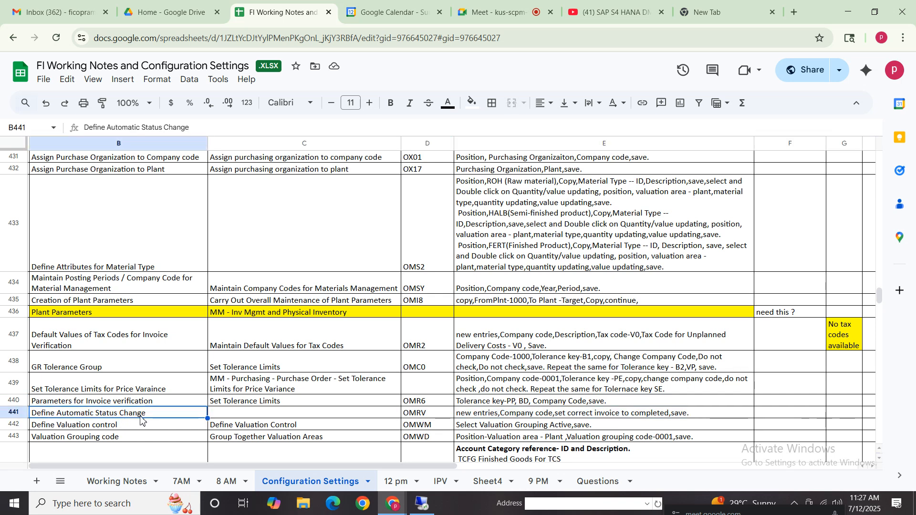
click(514, 416)
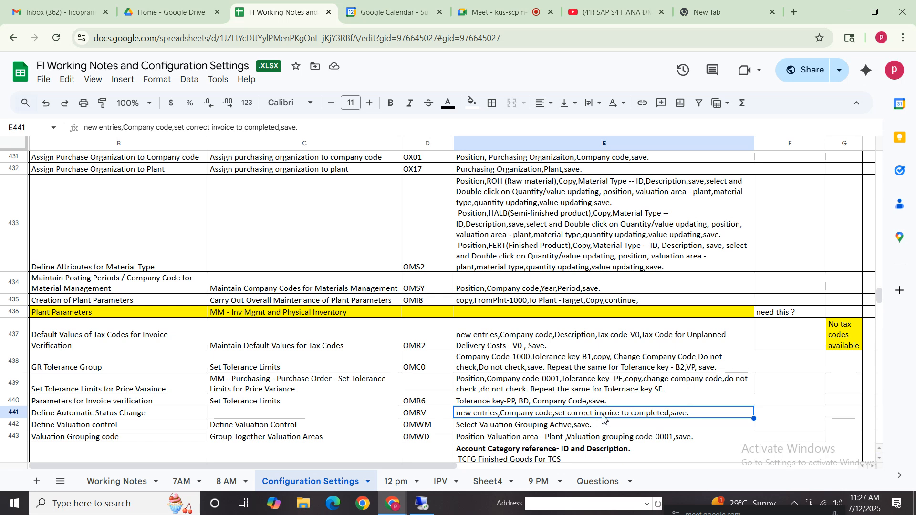
click(422, 504)
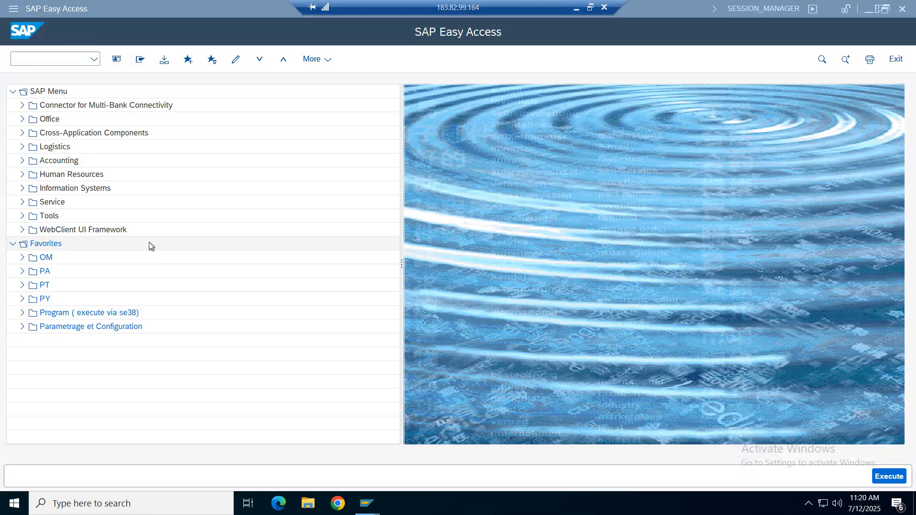
click(68, 59)
text(omr)
key(Return)
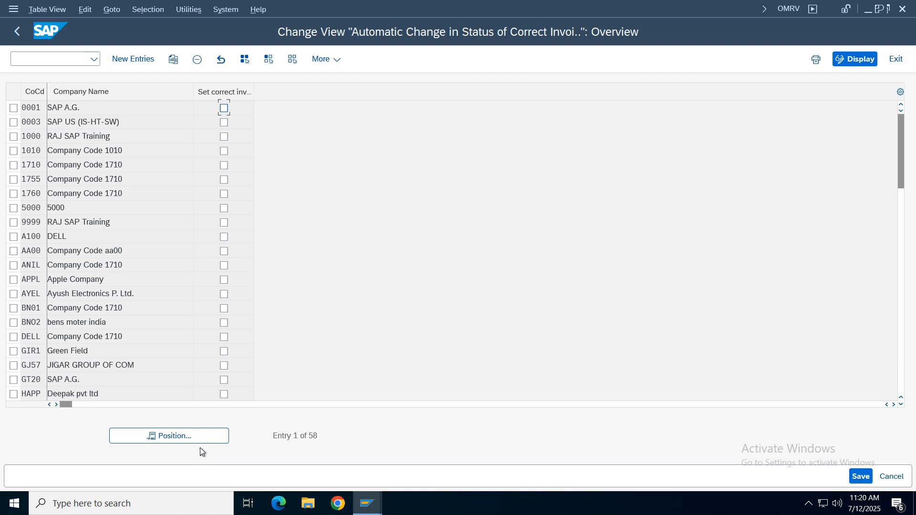
- Look for company code VZ01 in the list and read the help on the indicator that sets correct invoices to completed
click(194, 436)
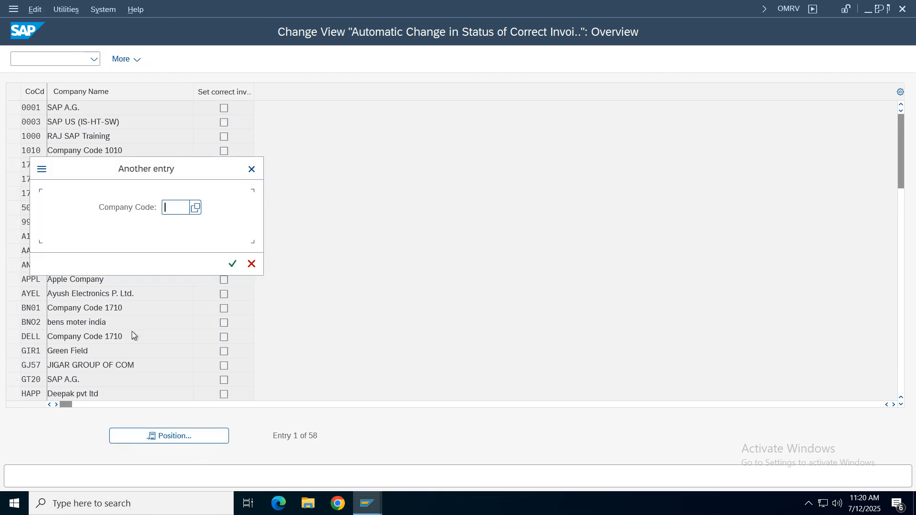
text(vz0)
key(Return)
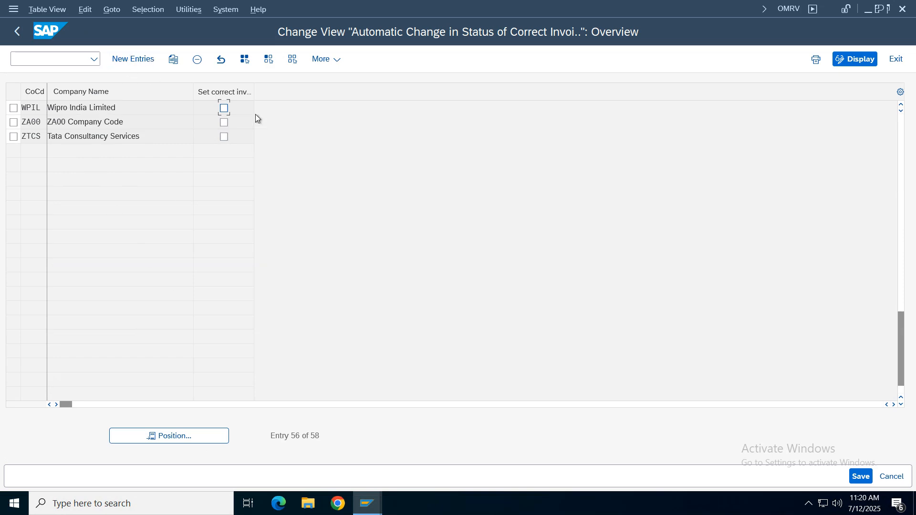
scroll(227, 194, up, 1)
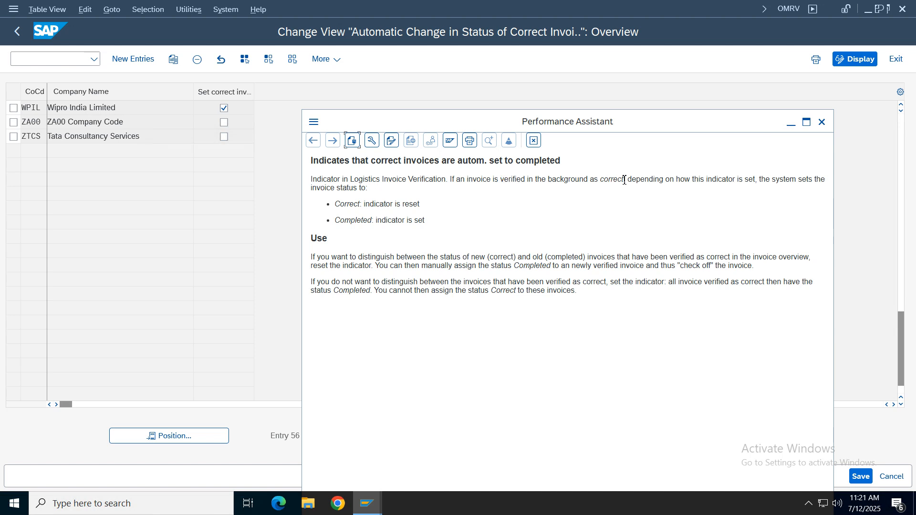
drag(624, 180, 407, 180)
click(711, 190)
click(533, 140)
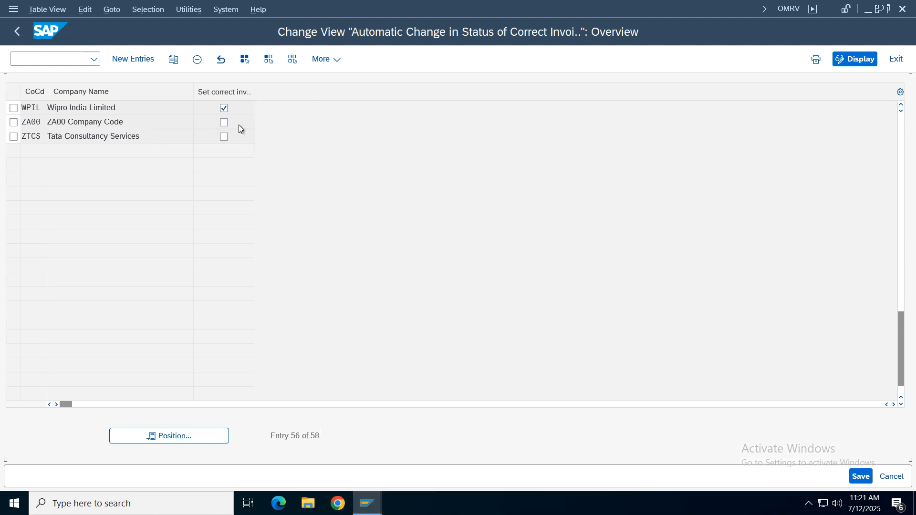
- Add and save a new entry for company code VZ01 with correct invoices set to completed, and return to SAP Easy Access
click(134, 60)
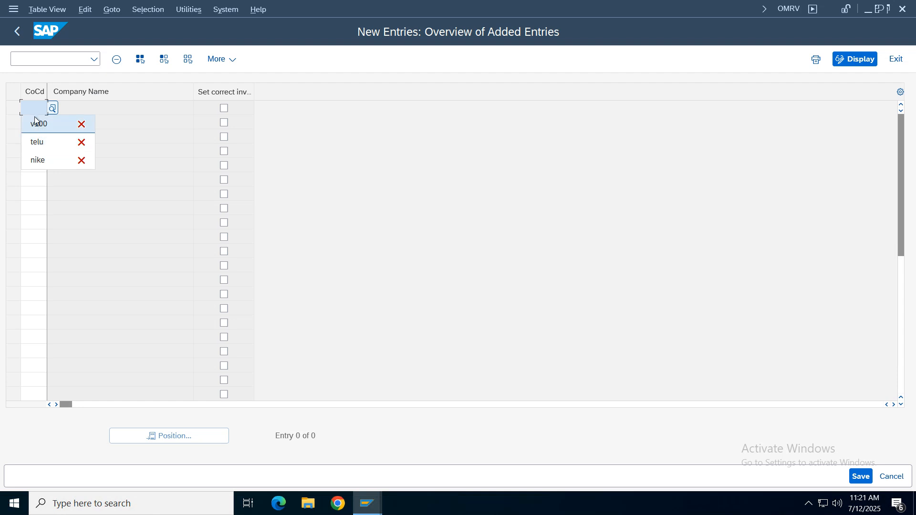
click(35, 110)
text(vz01)
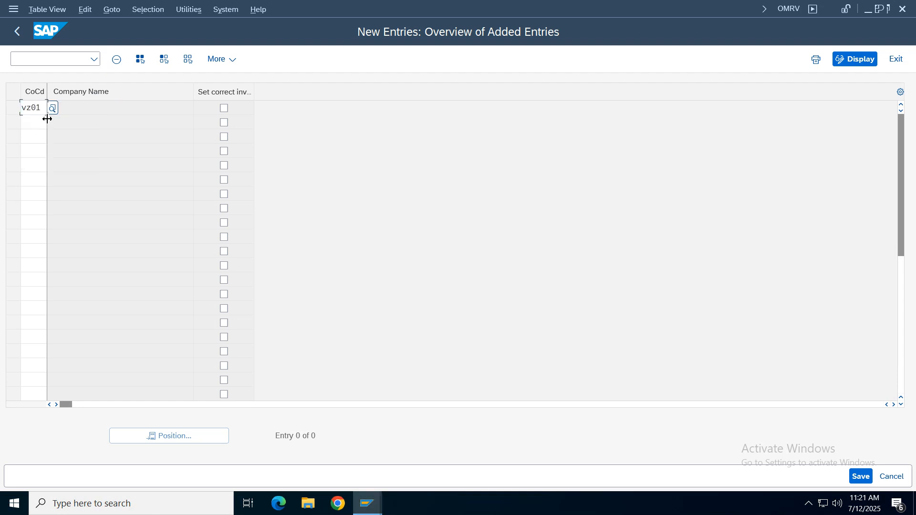
key(Tab)
key(ctrl+s)
click(304, 262)
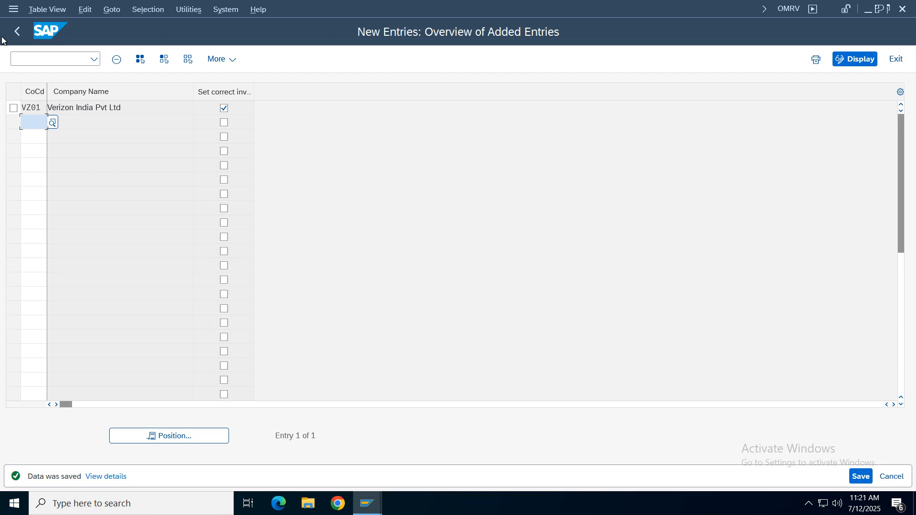
click(17, 31)
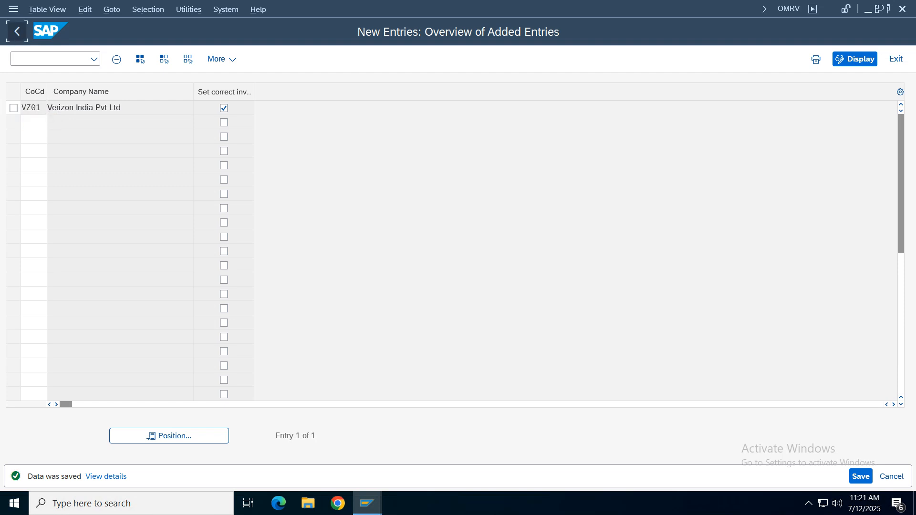
click(17, 31)
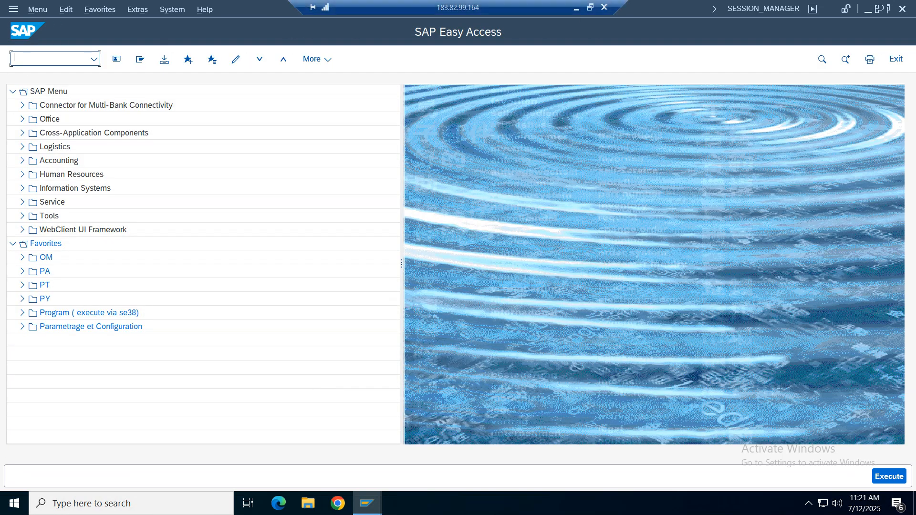
- Switch to the Google Sheets notes and review the configuration rows from Define Automatic Status Change to Creation of GL Accounts
click(576, 9)
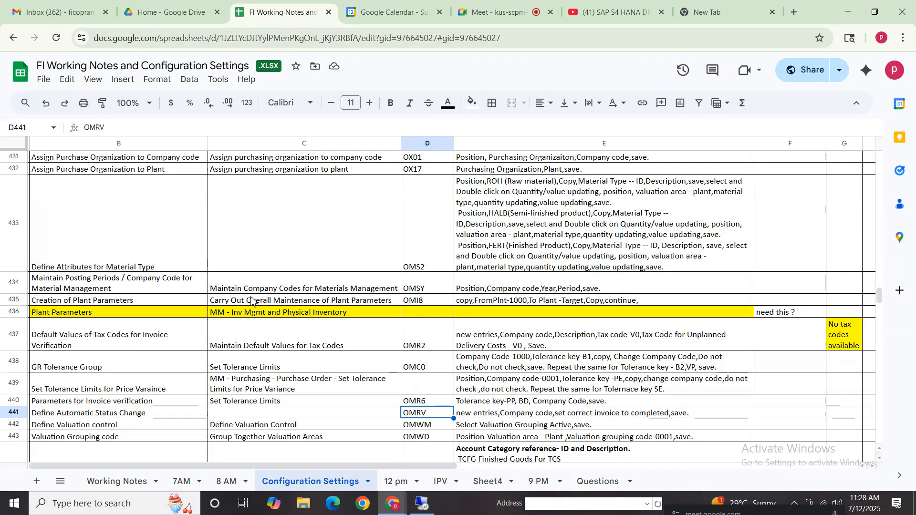
click(543, 414)
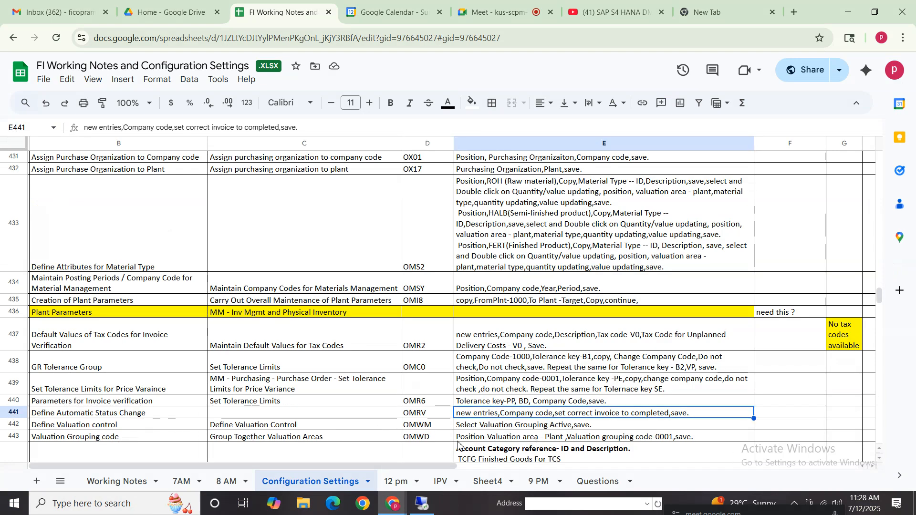
click(435, 427)
key(Down)
key(Down)
key(Down)
key(Down)
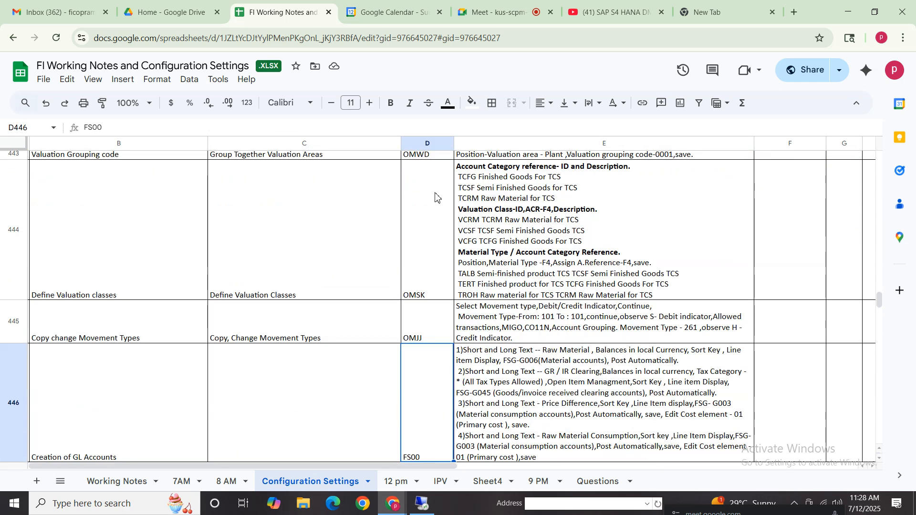
key(Up)
key(Up)
key(Up)
key(Up)
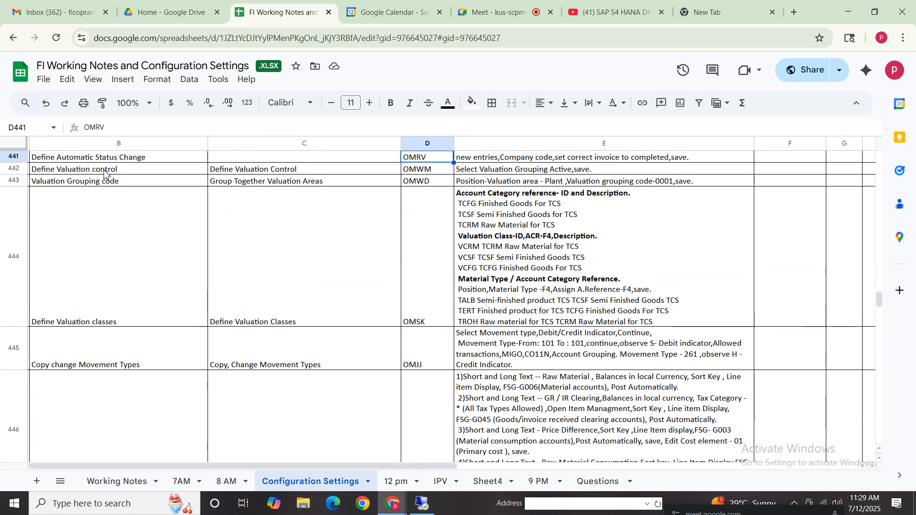
key(Up)
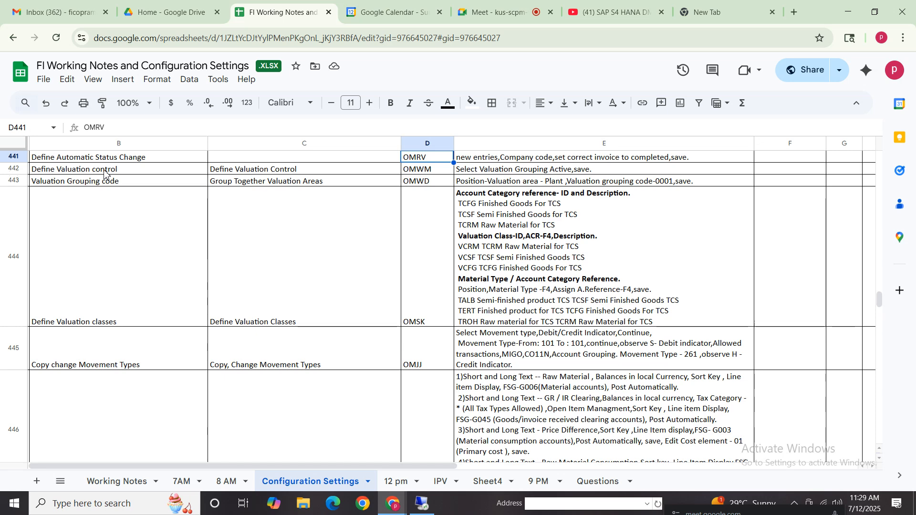
- Check the Define Valuation control row in the notes and open transaction OMWM in SAP
click(79, 173)
click(326, 172)
click(525, 172)
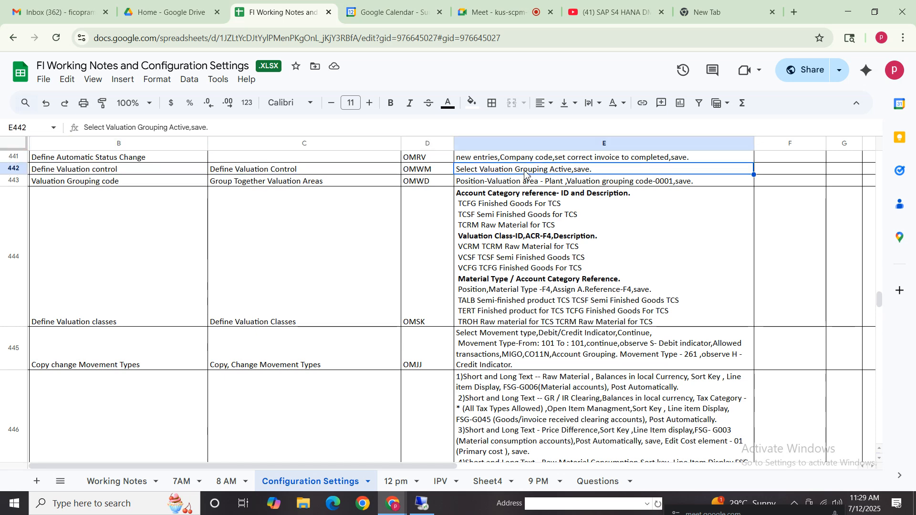
click(431, 170)
click(422, 503)
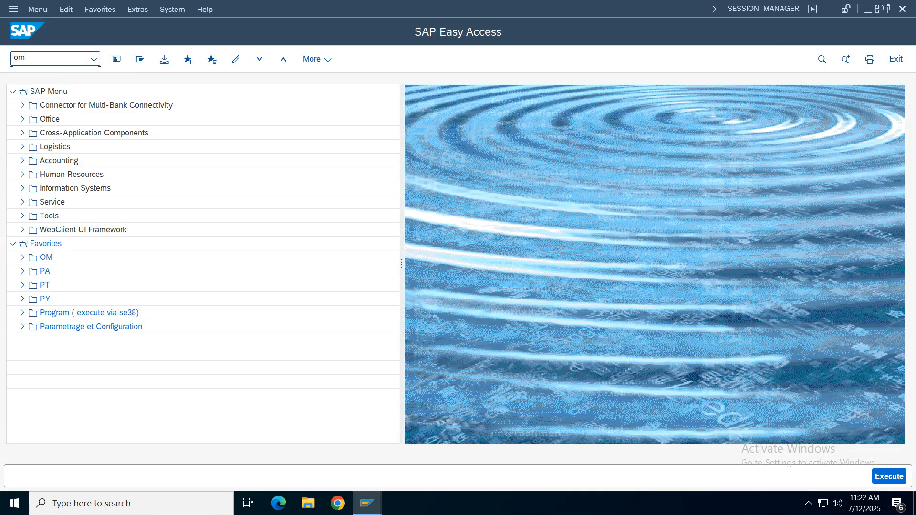
text(omwm)
key(Return)
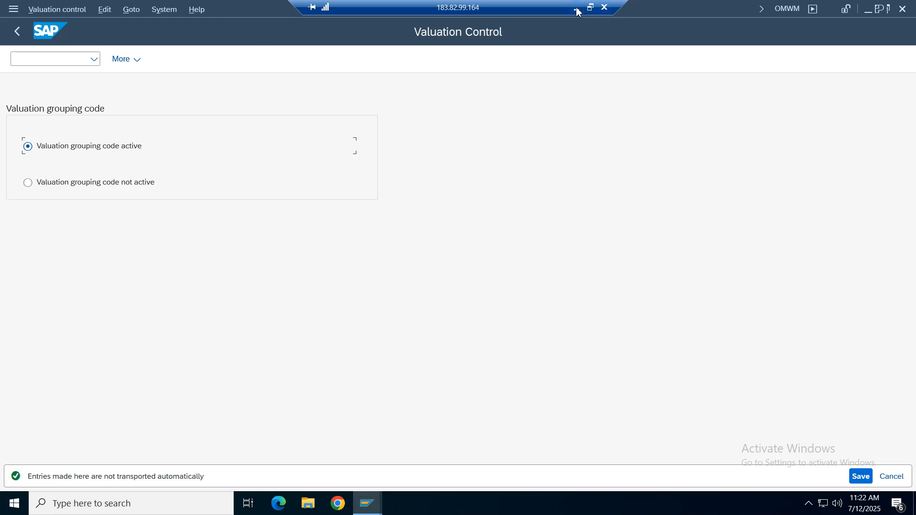
- Switch to the Google Sheets notes and enter "valuation area" in cell F223 of the 9 PM sheet
click(577, 8)
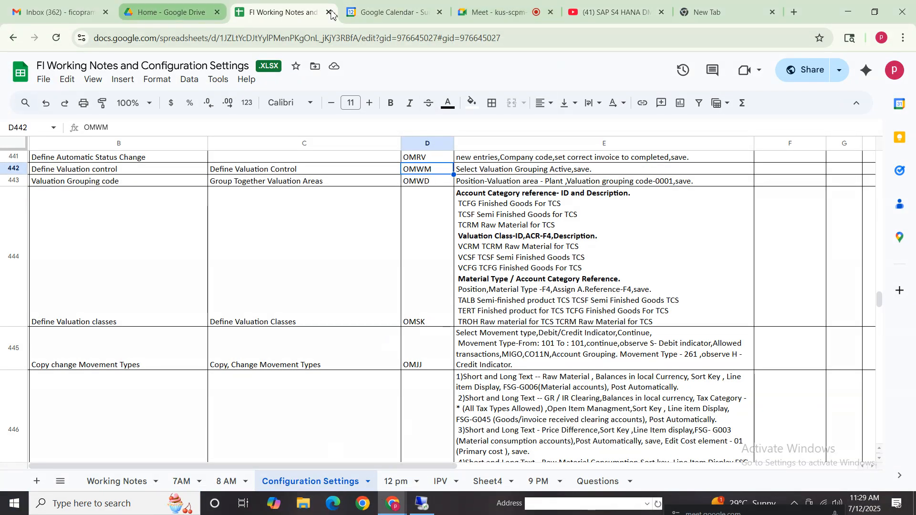
click(539, 481)
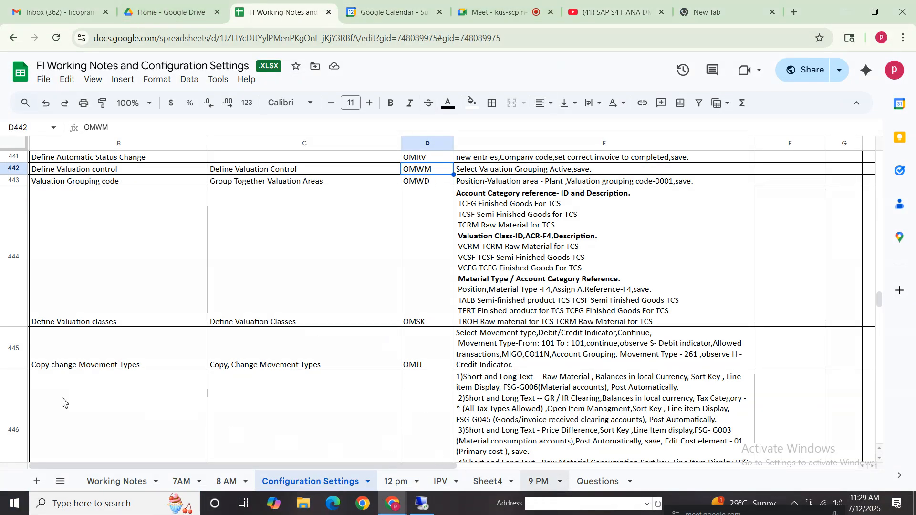
click(59, 443)
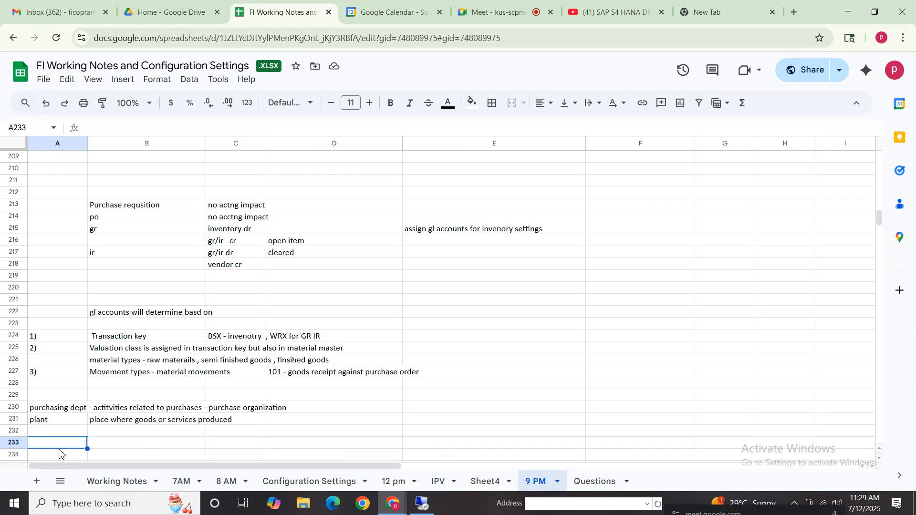
key(Down)
key(Down)
key(Down)
key(Down)
key(Down)
key(Down)
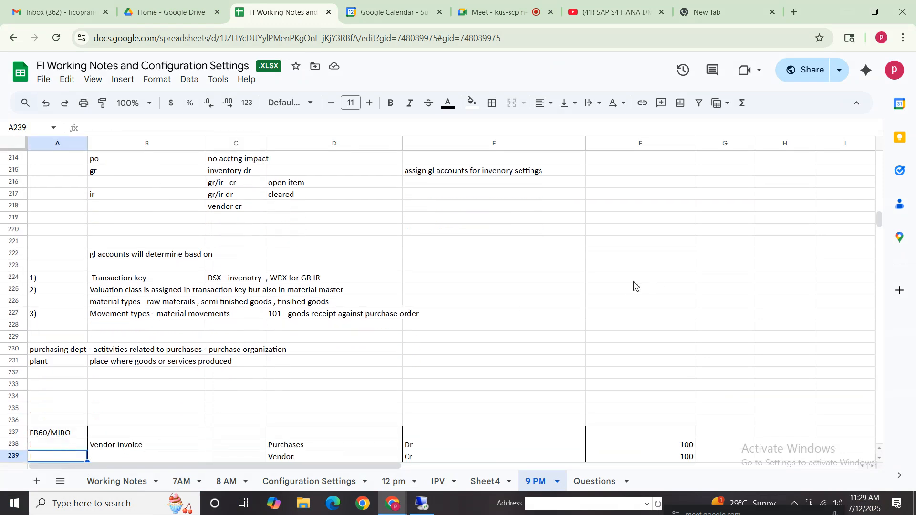
click(631, 268)
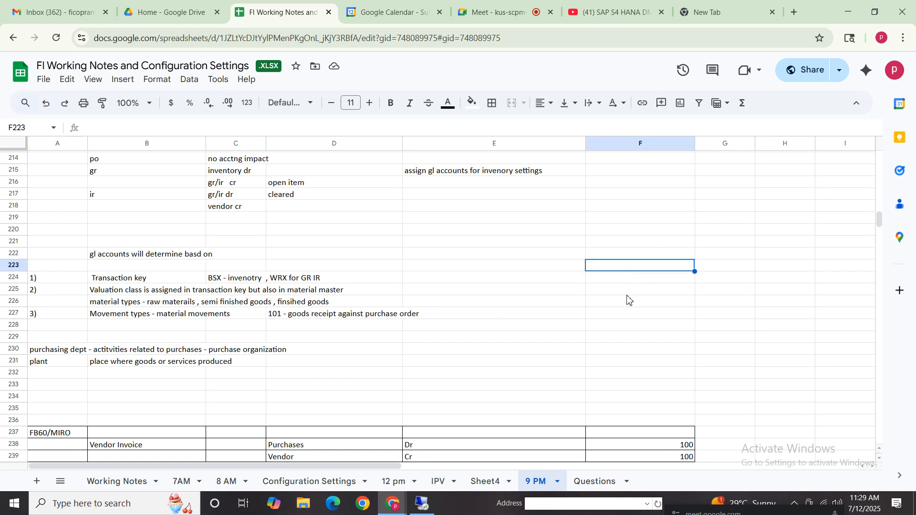
text(valuation)
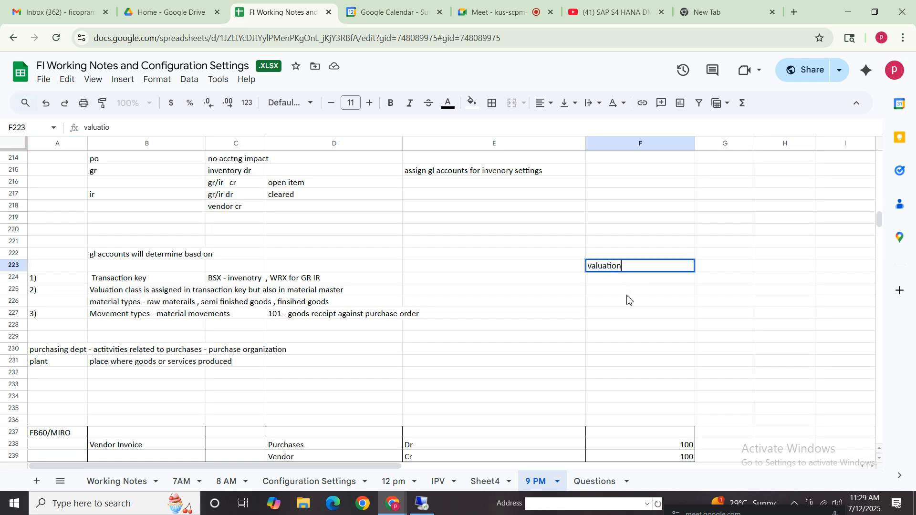
text( area)
key(Tab)
- Enter "compny code level" in cell G223 and "plant" in cell G224 beside the valuation area note
text(comp;an)
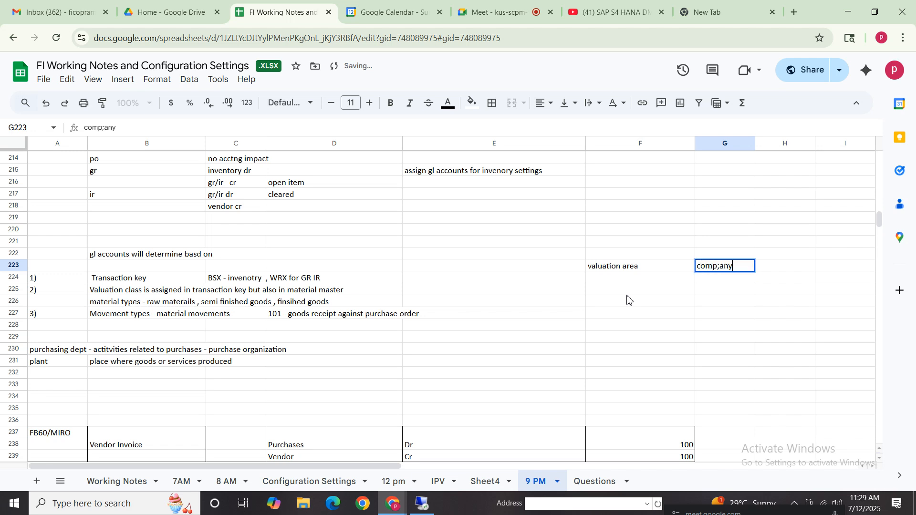
key(BackSpace)
text(ny co)
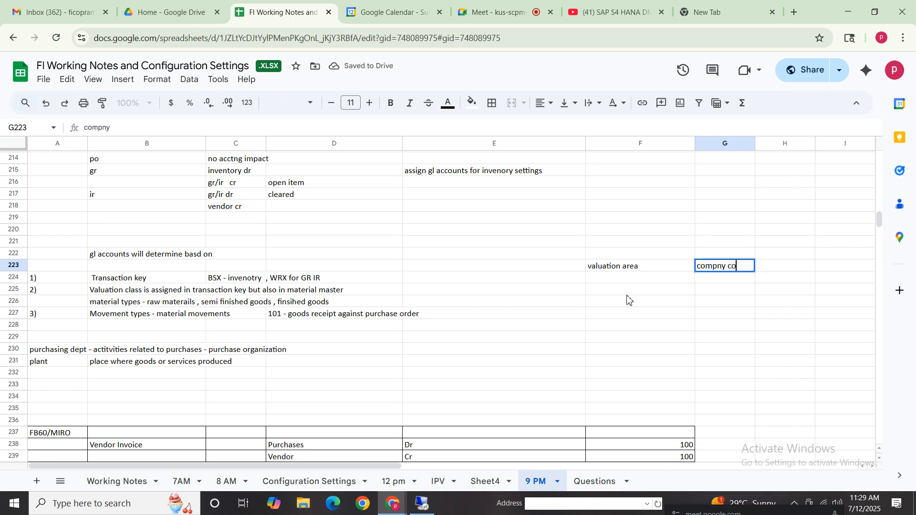
text(de level)
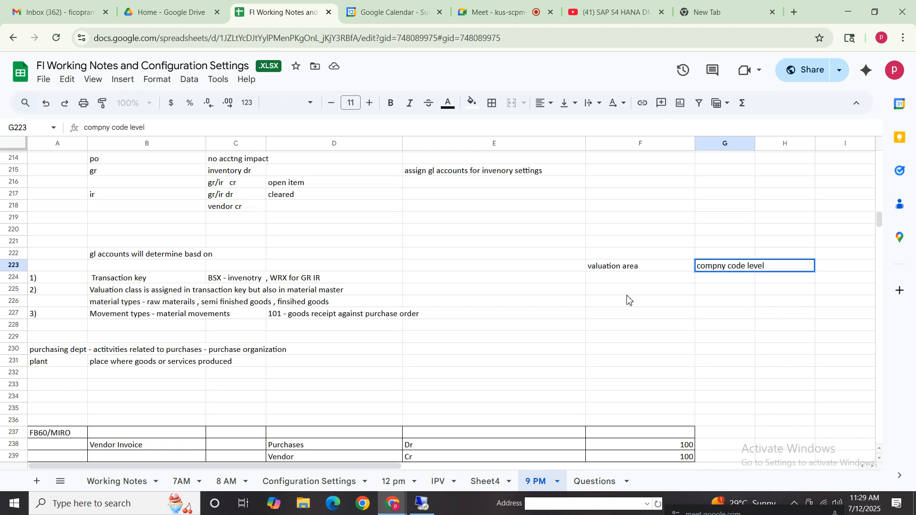
click(711, 279)
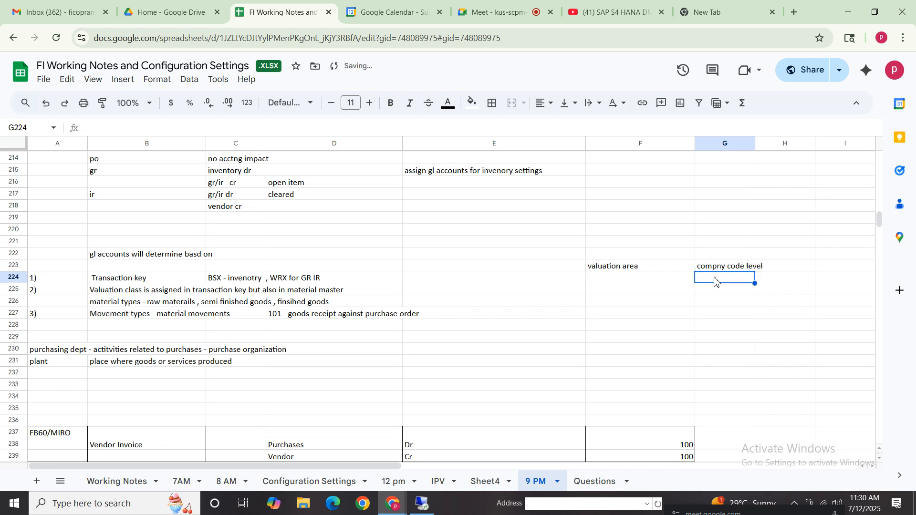
text(plant)
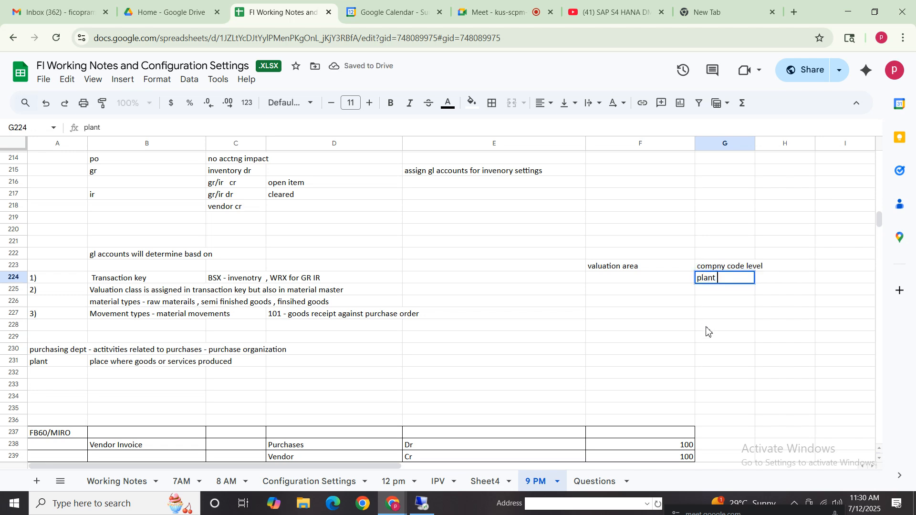
click(706, 328)
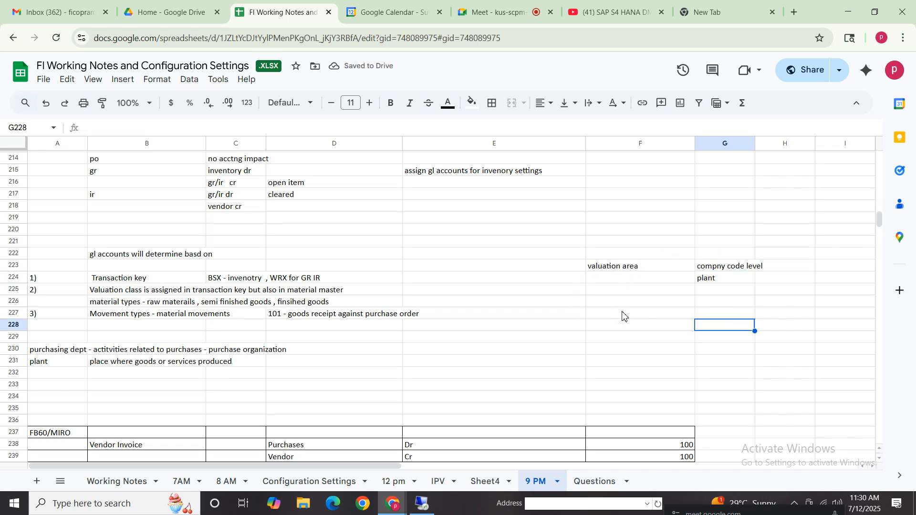
click(705, 281)
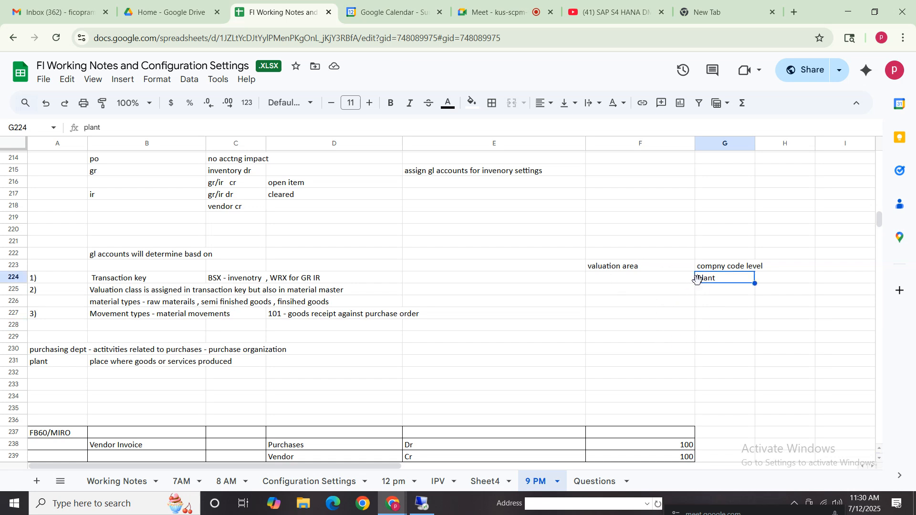
click(625, 270)
click(714, 279)
click(703, 293)
click(705, 303)
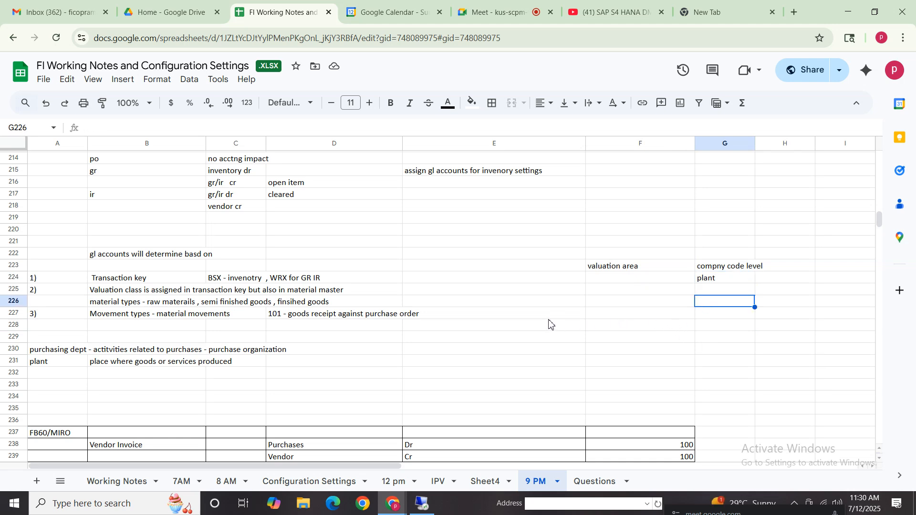
- Enter "Plant 1 plant 2" in cell F227 and "plant 3" in cell G227
click(602, 315)
text(Pla)
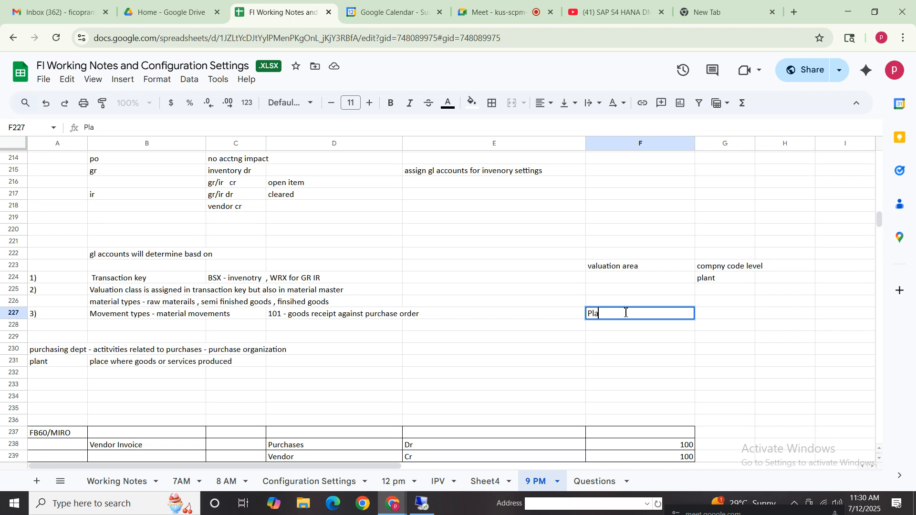
text(nt p)
key(BackSpace)
text(1 plant 2)
key(Tab)
text(plan)
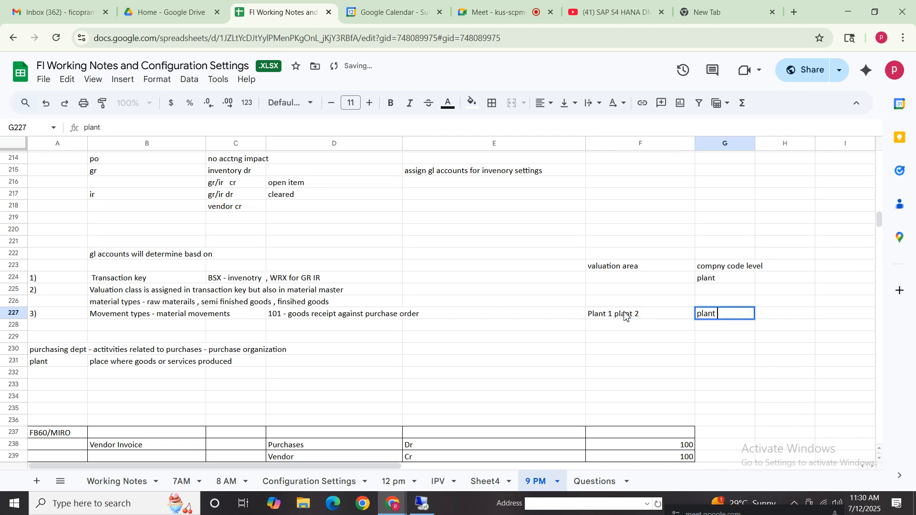
click(640, 349)
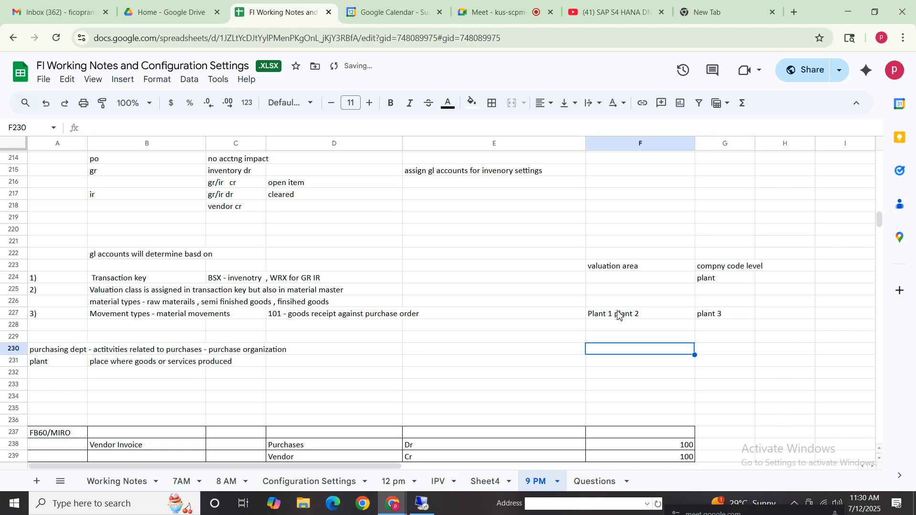
click(618, 313)
click(732, 317)
double_click(636, 328)
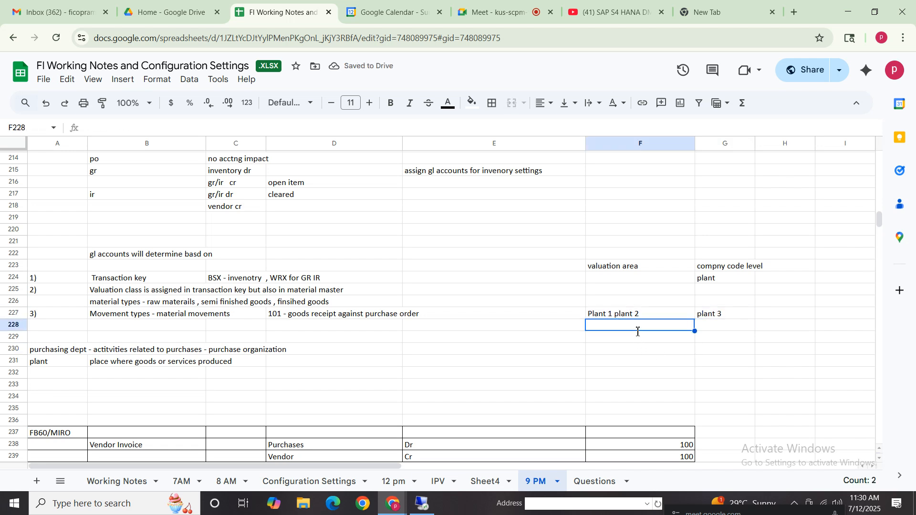
- Enter "valuation group code" in cell F228 below the "Plant 1 plant 2" entry
text(v)
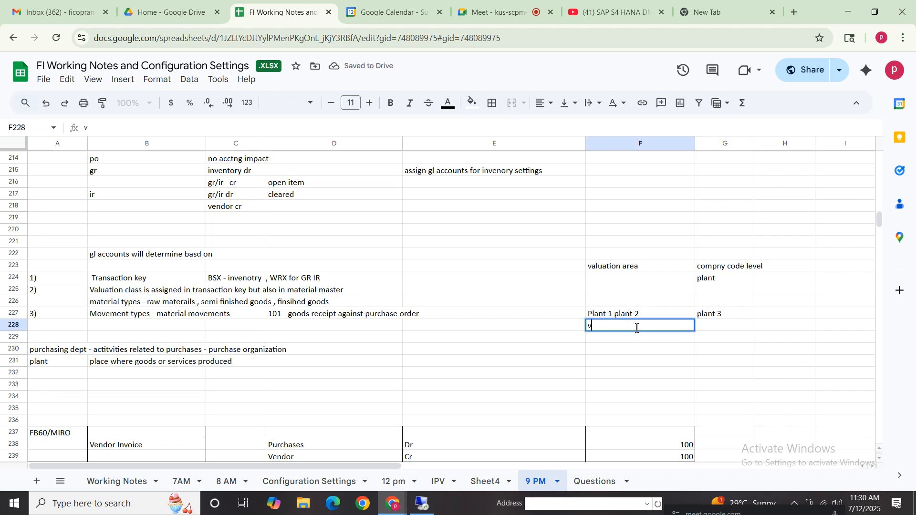
text(aluation gro)
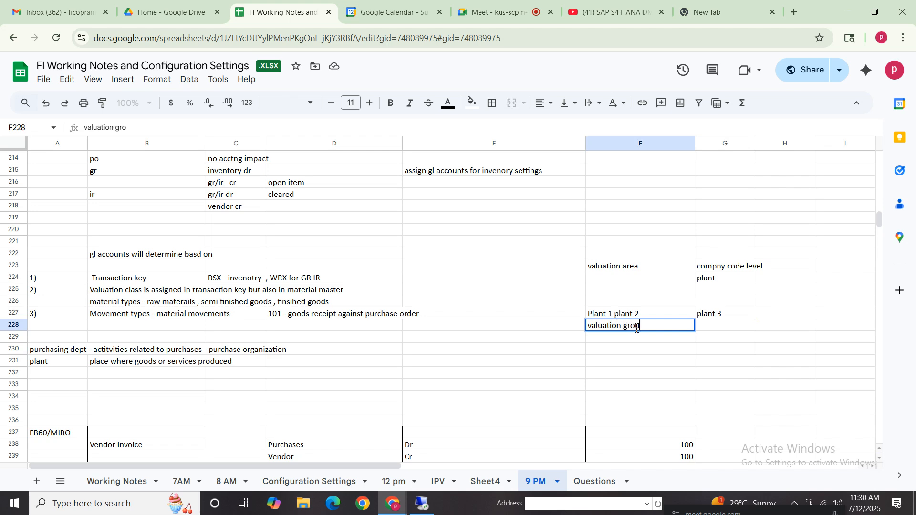
text(up code)
key(Tab)
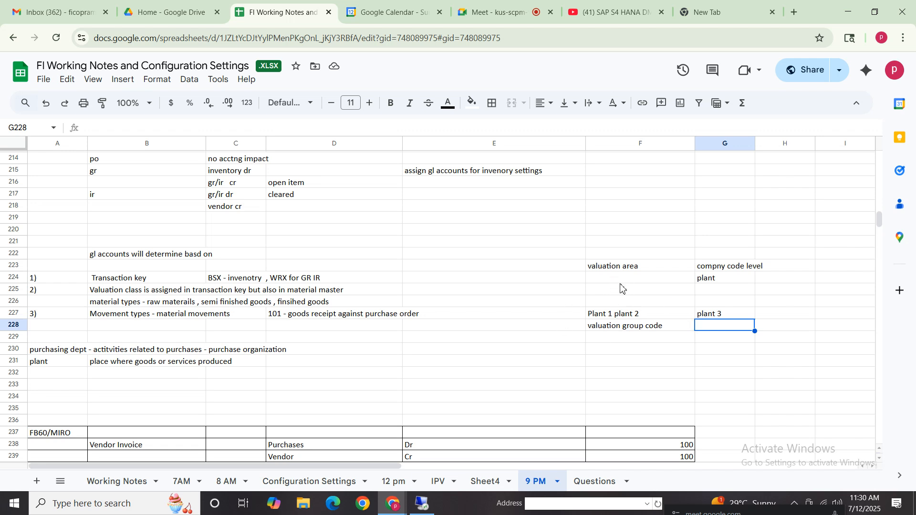
click(713, 282)
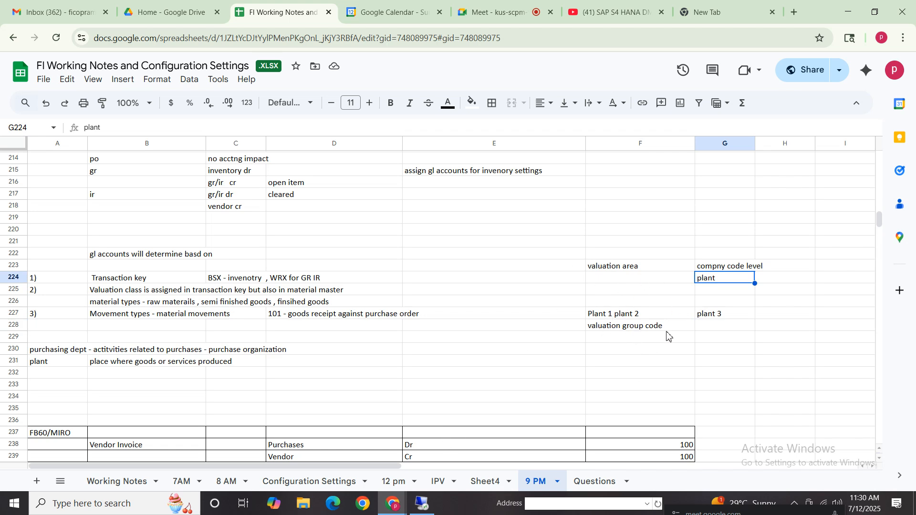
- Switch to SAP, save the valuation control with the valuation grouping code active, and leave the transaction
click(422, 503)
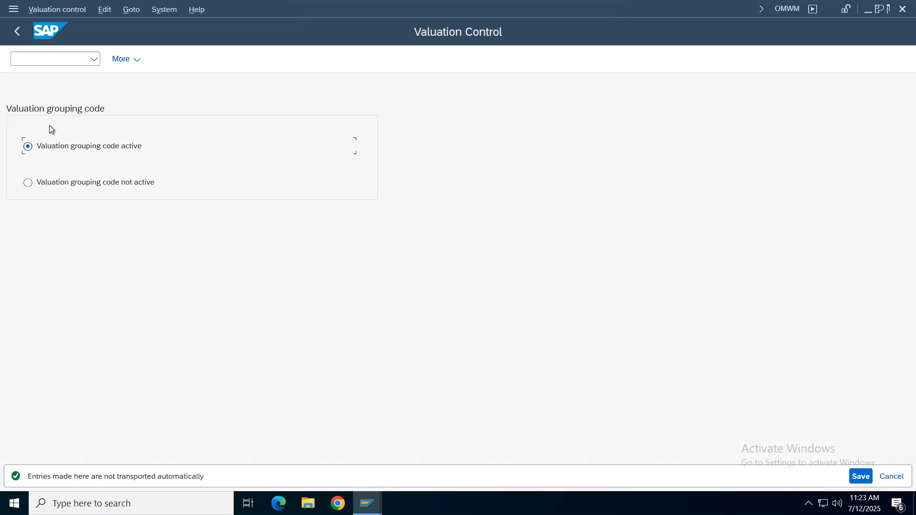
click(859, 481)
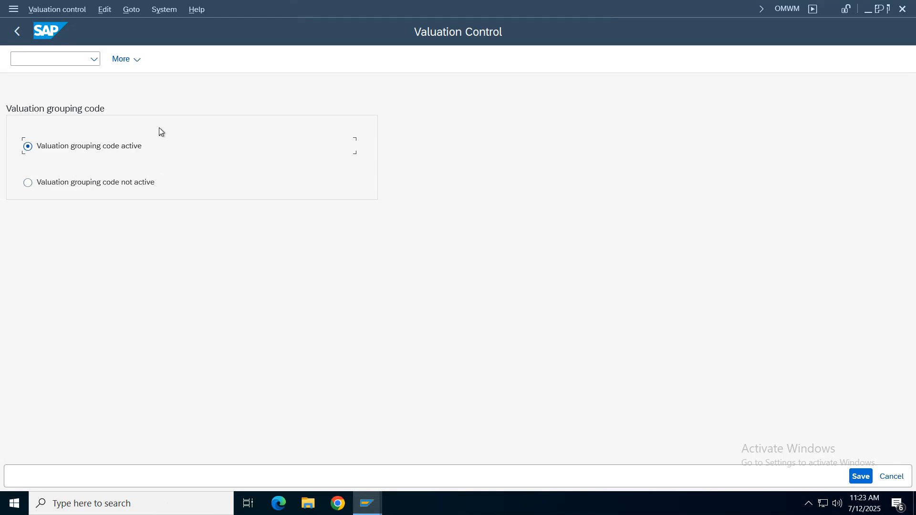
click(17, 31)
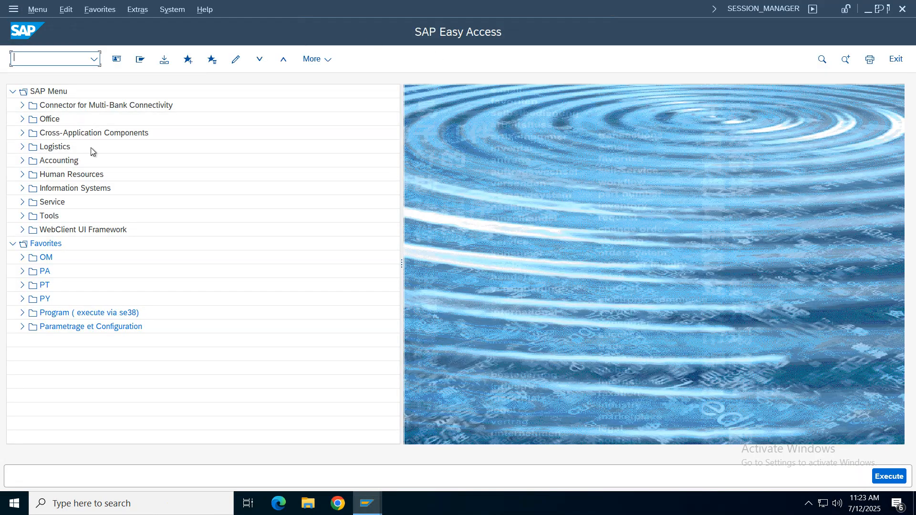
- Switch to the Configuration Settings sheet in the notes and review the Valuation Grouping code and Define Valuation classes rows
click(366, 503)
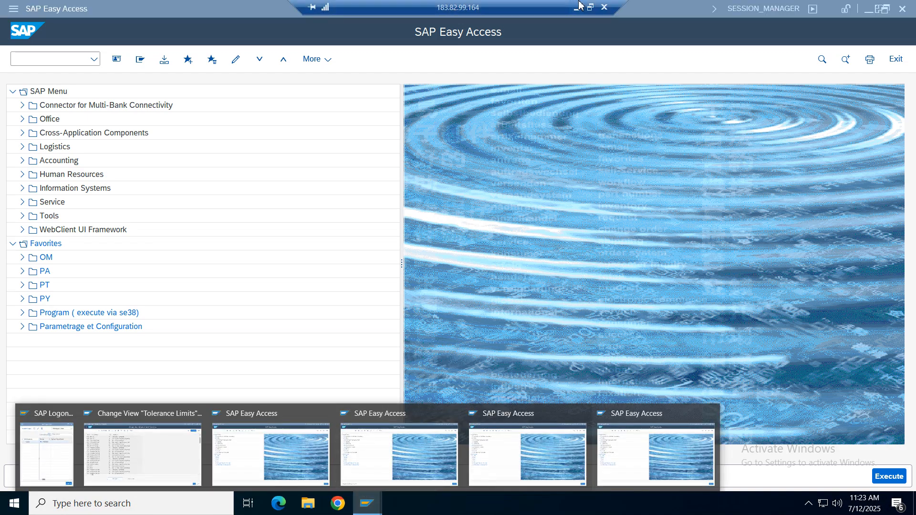
click(578, 7)
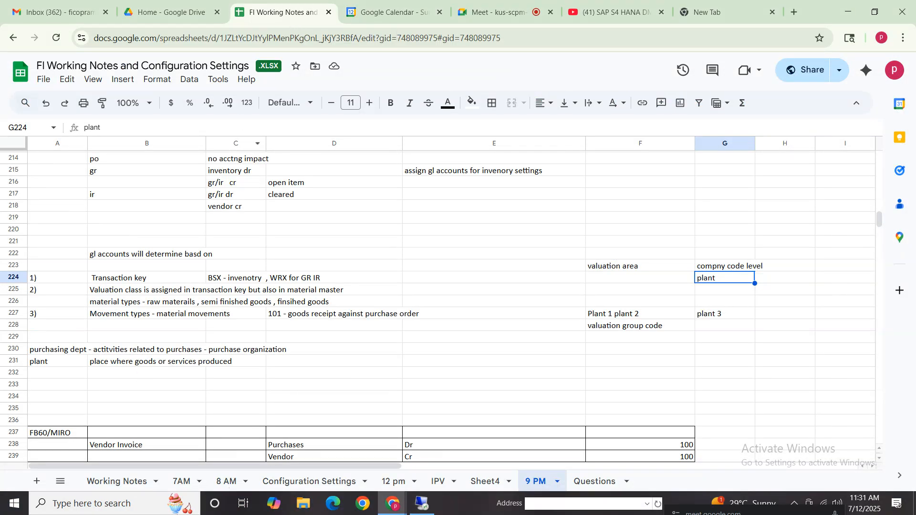
click(309, 480)
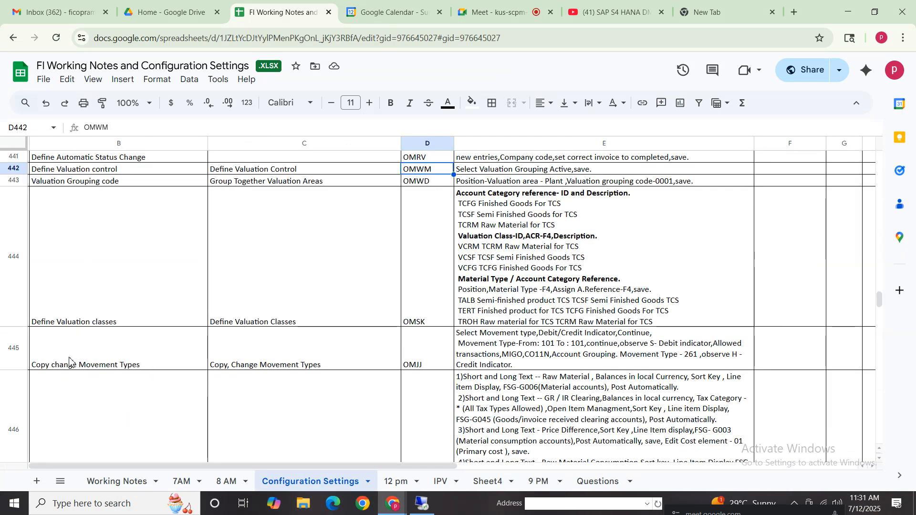
click(95, 183)
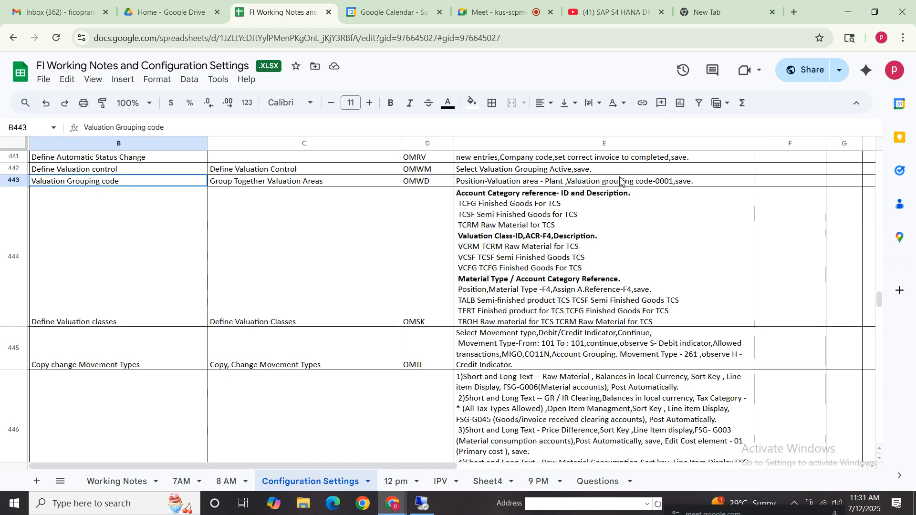
click(625, 197)
key(Up)
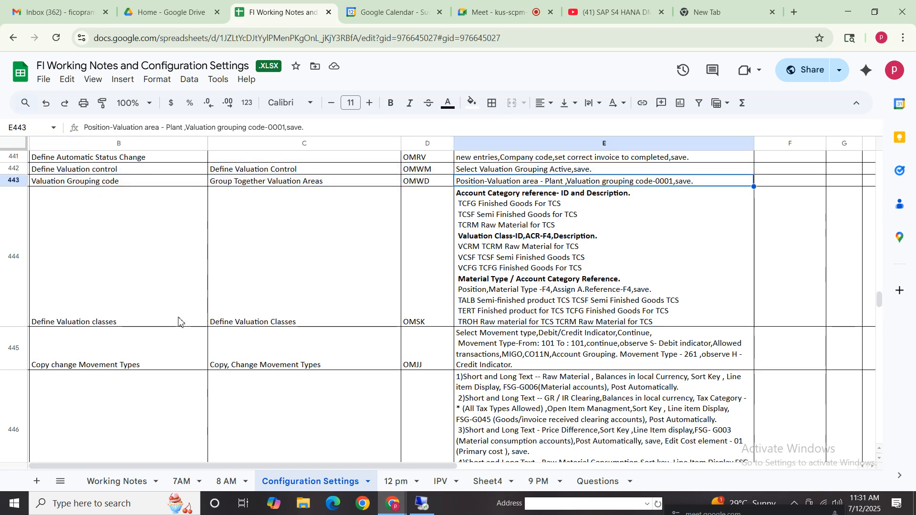
click(100, 313)
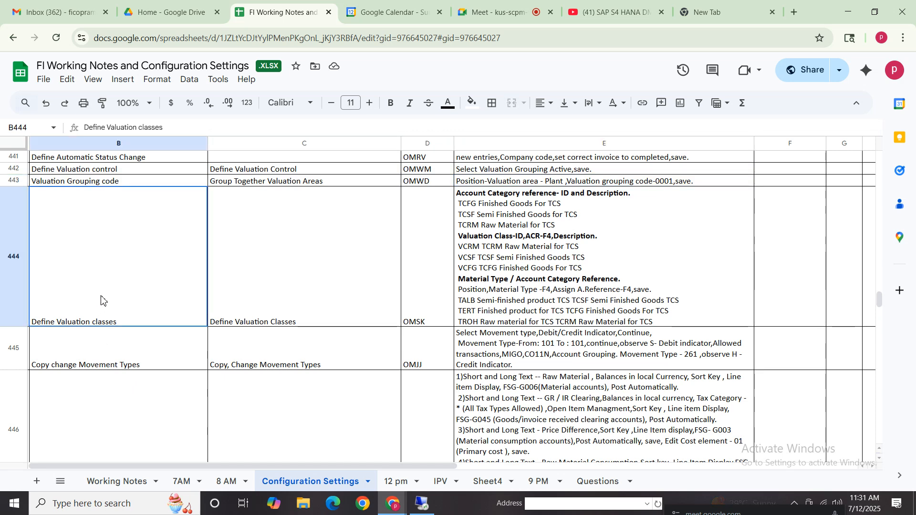
shift+click(574, 285)
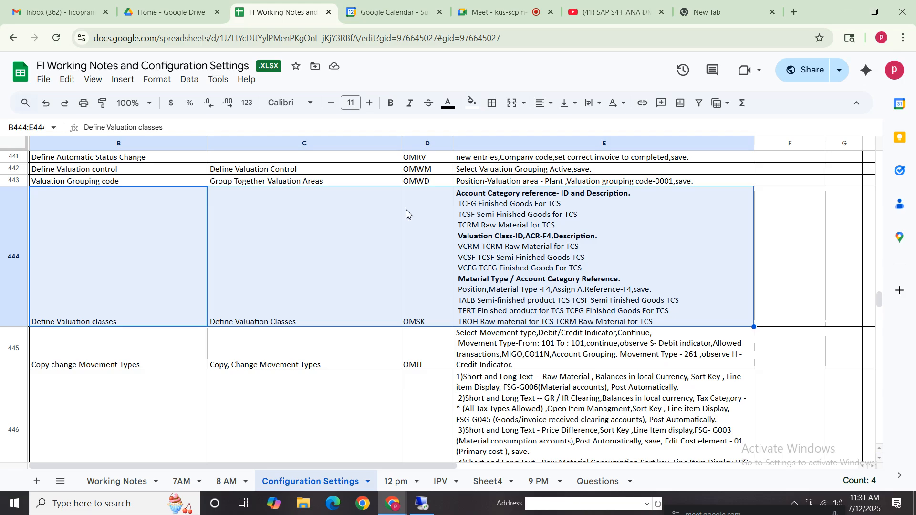
- Look up the Valuation Grouping code transaction in the notes and open OMWD in SAP
click(419, 181)
click(422, 503)
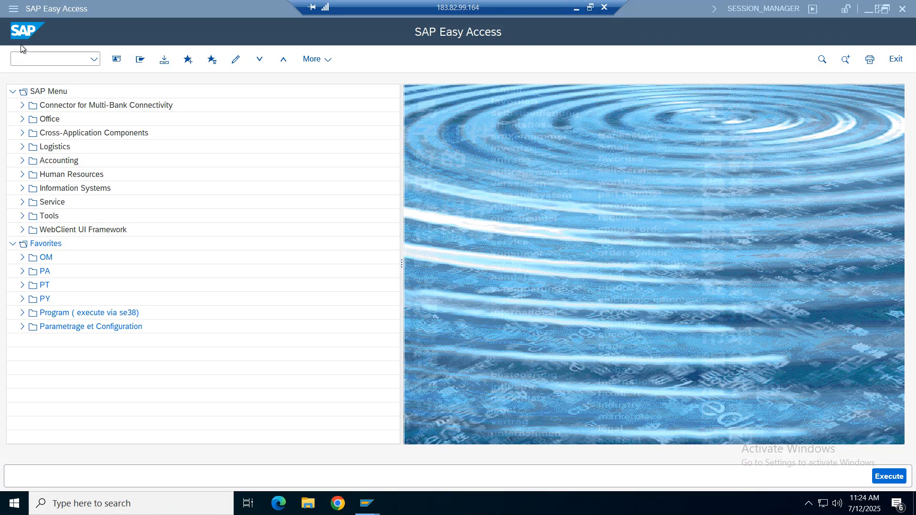
text(omw)
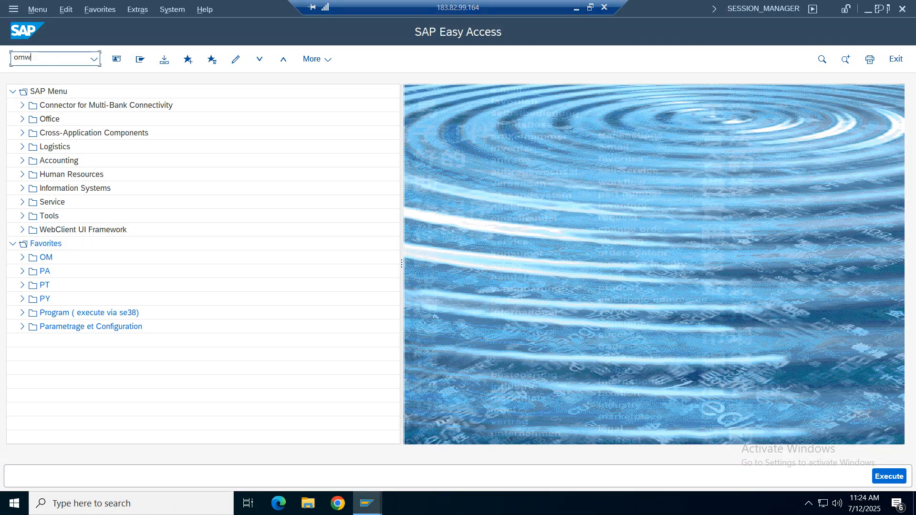
text(d)
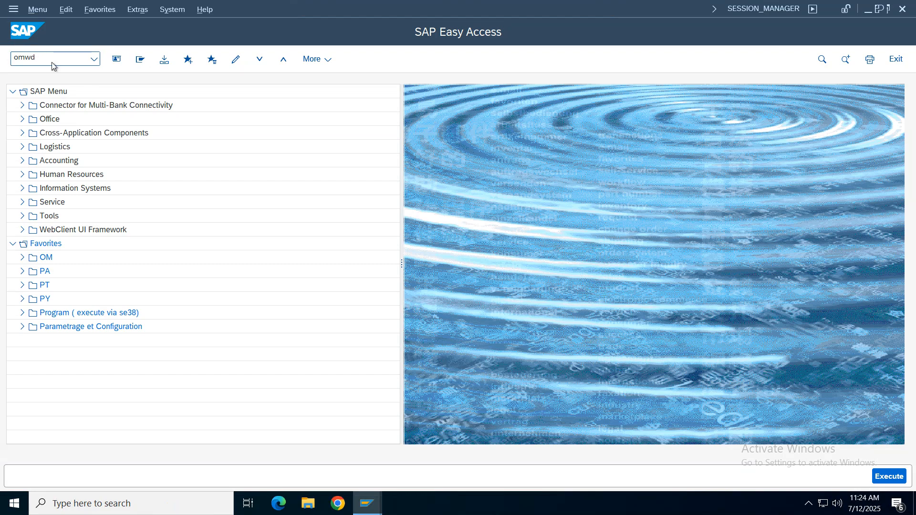
key(Return)
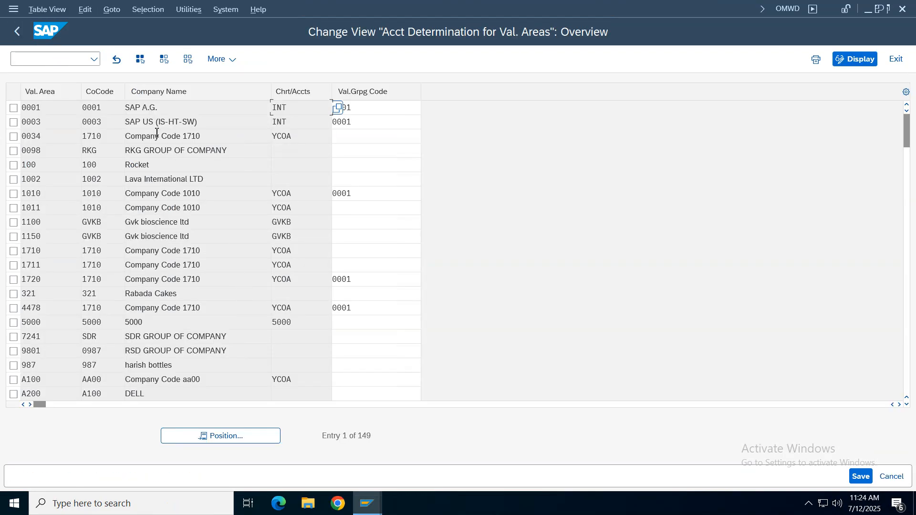
- Leave OMWD, reopen transaction OMWM to check the valuation grouping code setting, and return to SAP Easy Access
click(16, 33)
click(94, 60)
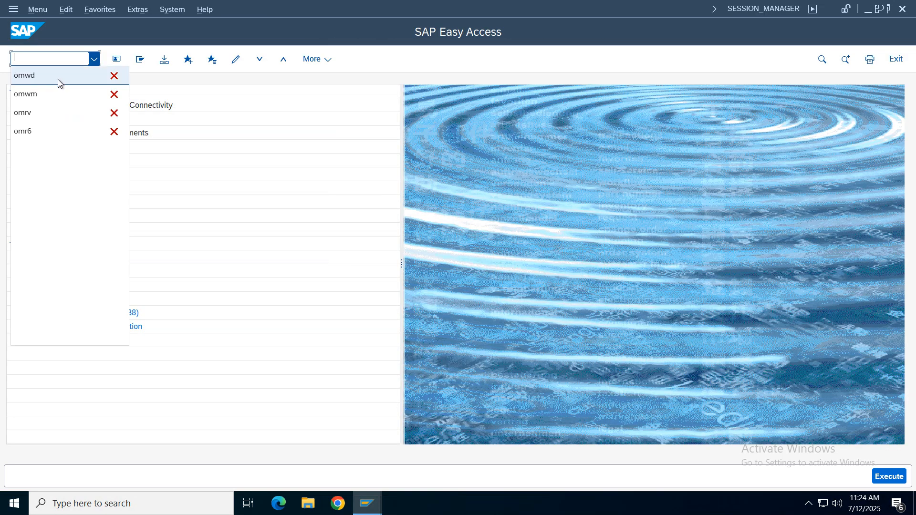
click(35, 82)
key(Return)
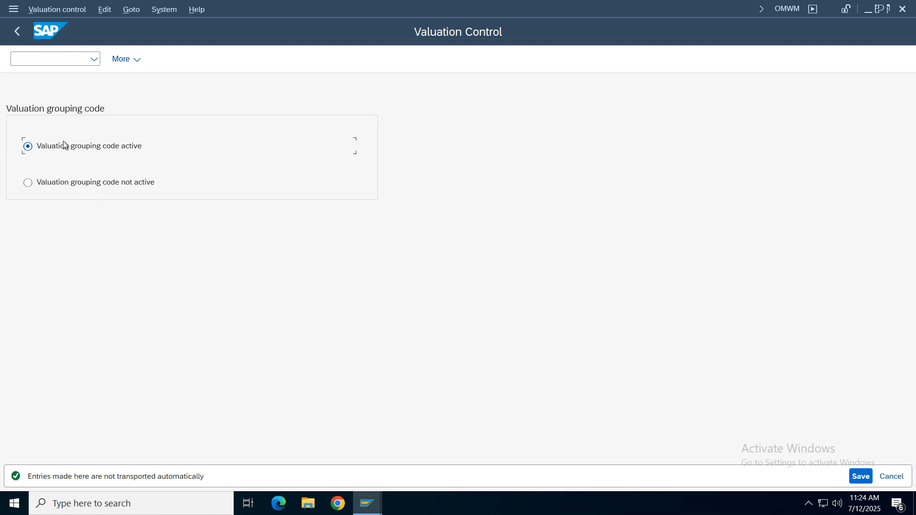
click(17, 32)
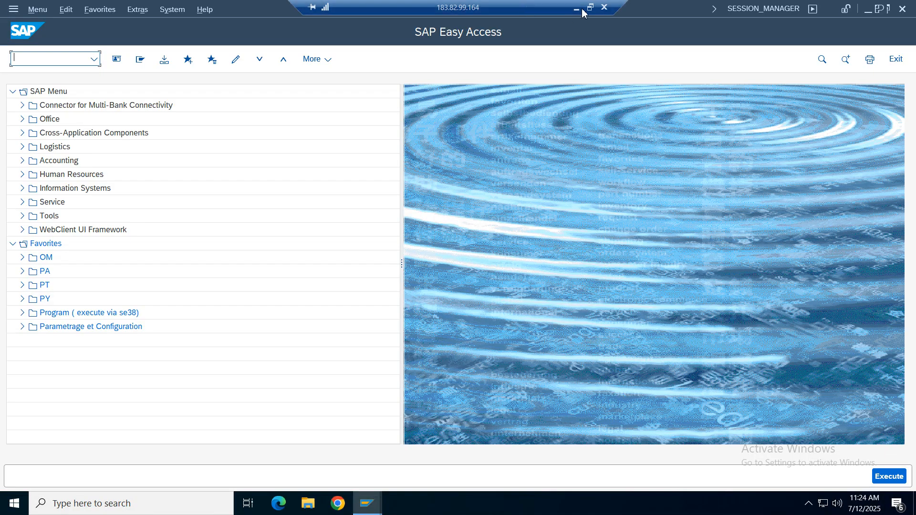
- Switch to the notes and check the instructions in the Valuation Grouping code row for transaction OMWD
click(584, 9)
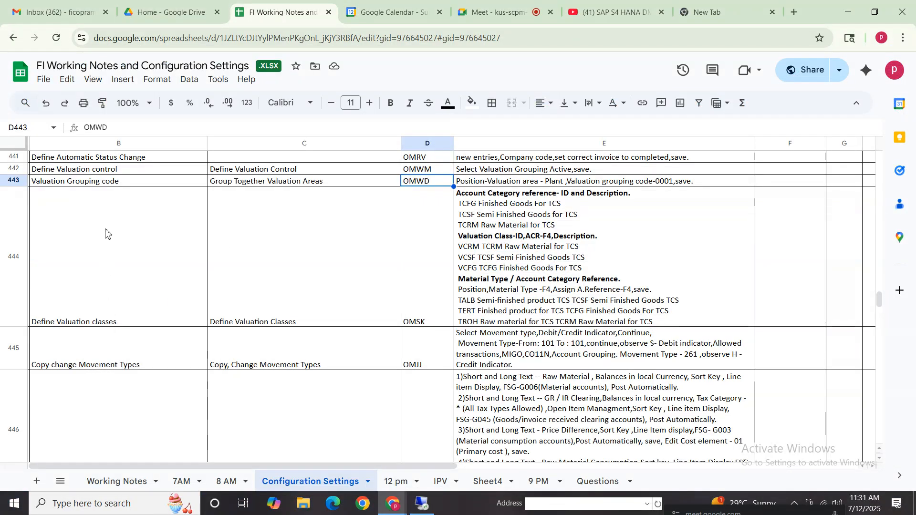
click(102, 184)
drag(99, 289, 321, 284)
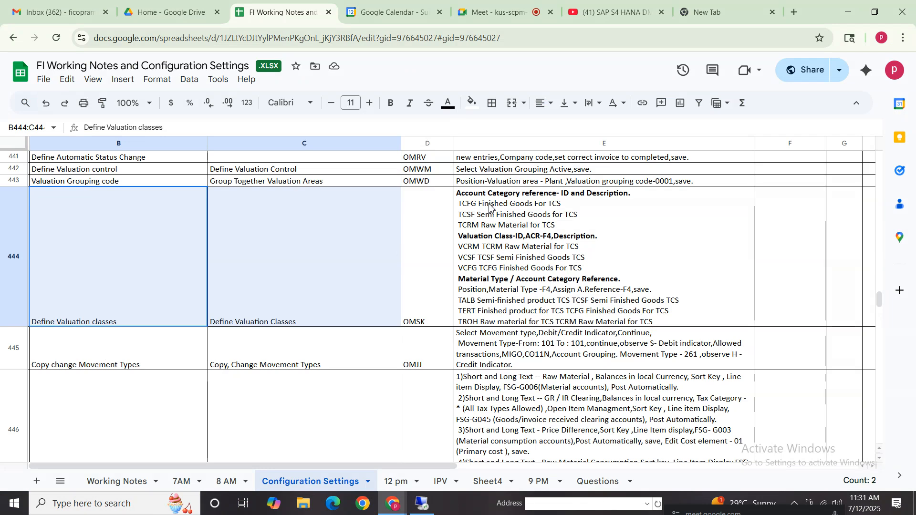
drag(160, 183, 435, 185)
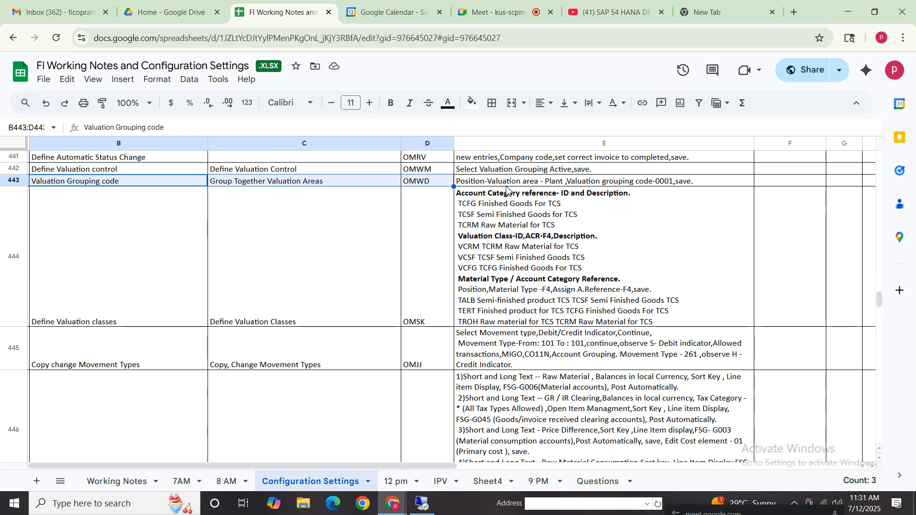
click(573, 184)
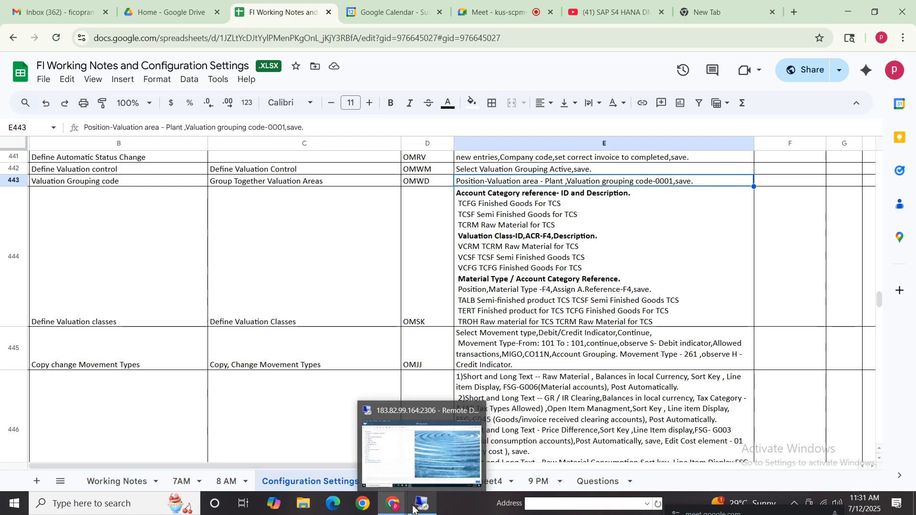
- Open transaction OMWD in SAP, position the list at valuation area VZ01 and select its row
mouse_move(420, 510)
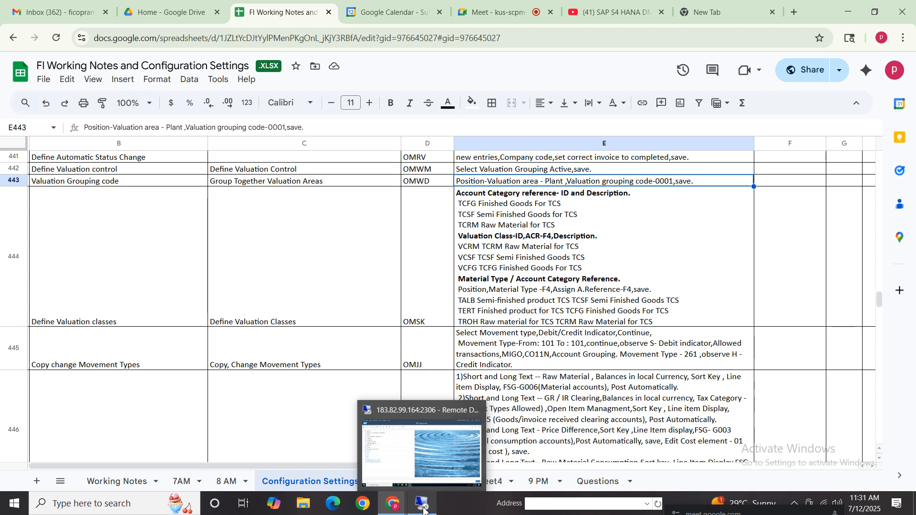
click(423, 509)
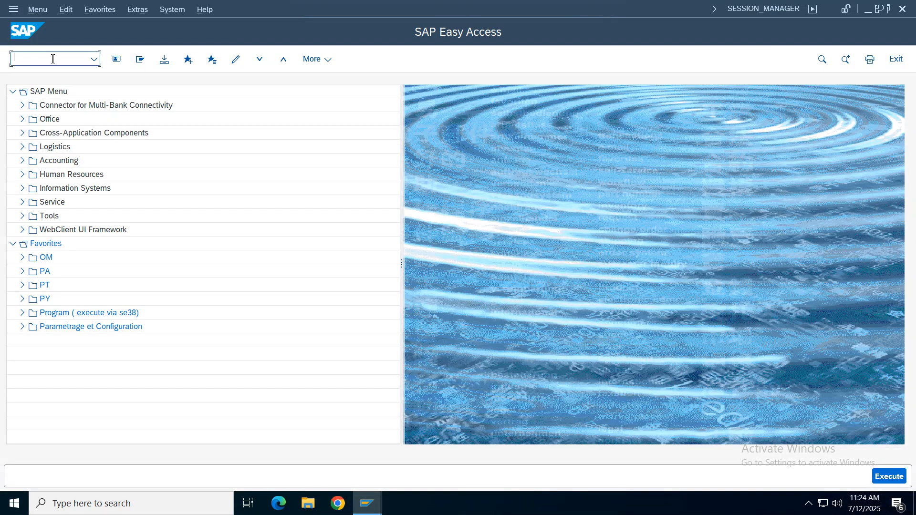
key(Return)
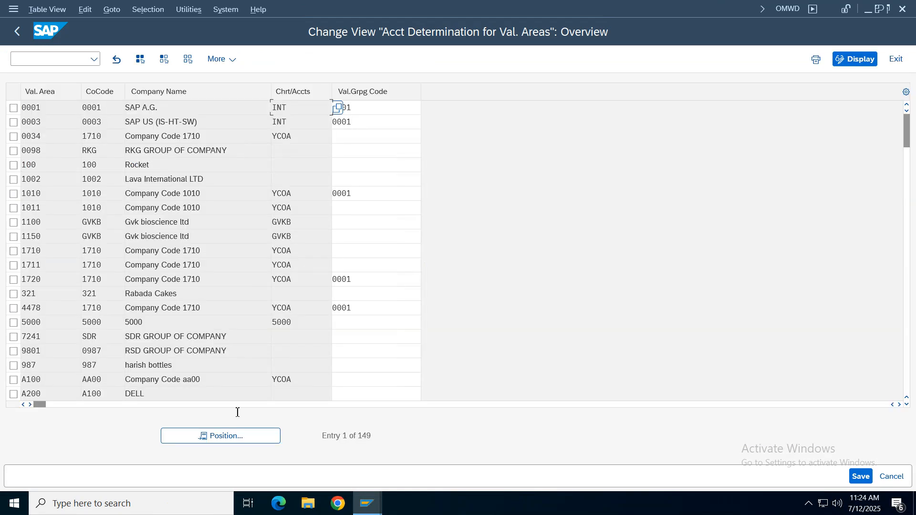
click(225, 435)
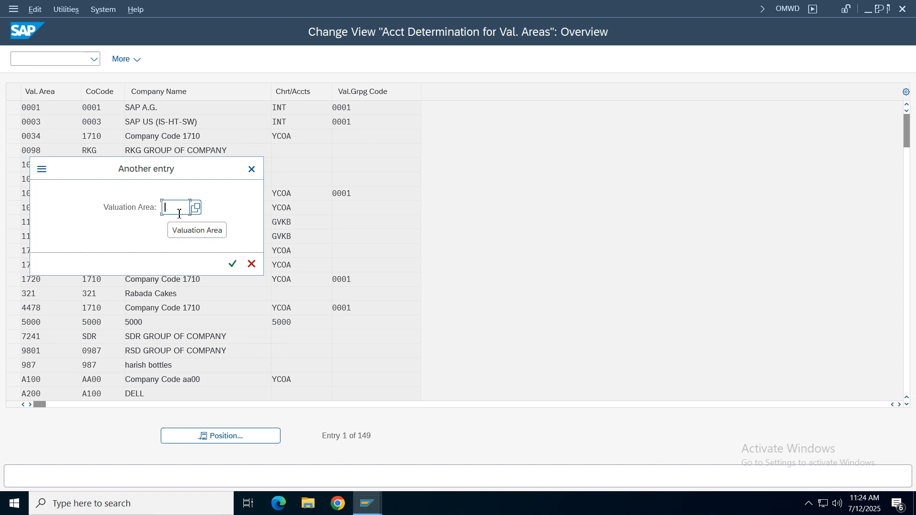
text(vc01)
key(Return)
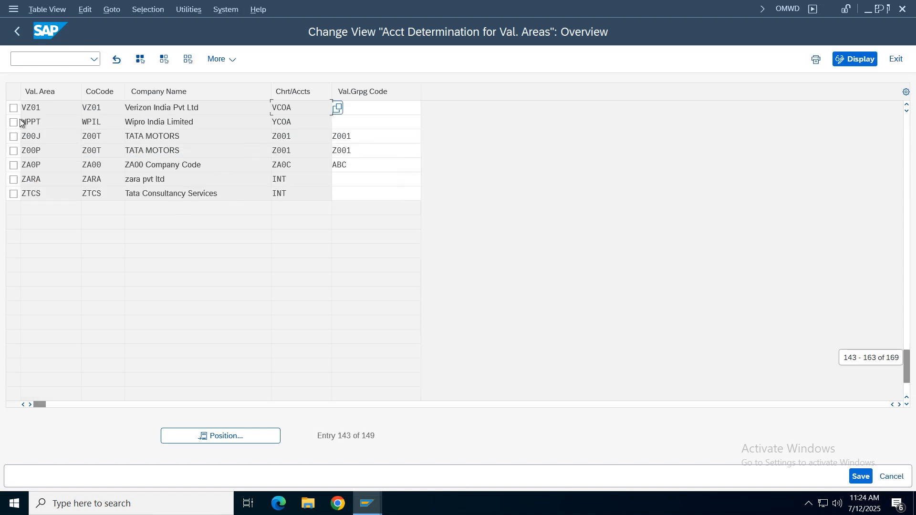
click(14, 108)
- Examine the VZ01 entry's company code, chart of accounts and grouping code field, and compare the grouping codes of other valuation areas
double_click(50, 106)
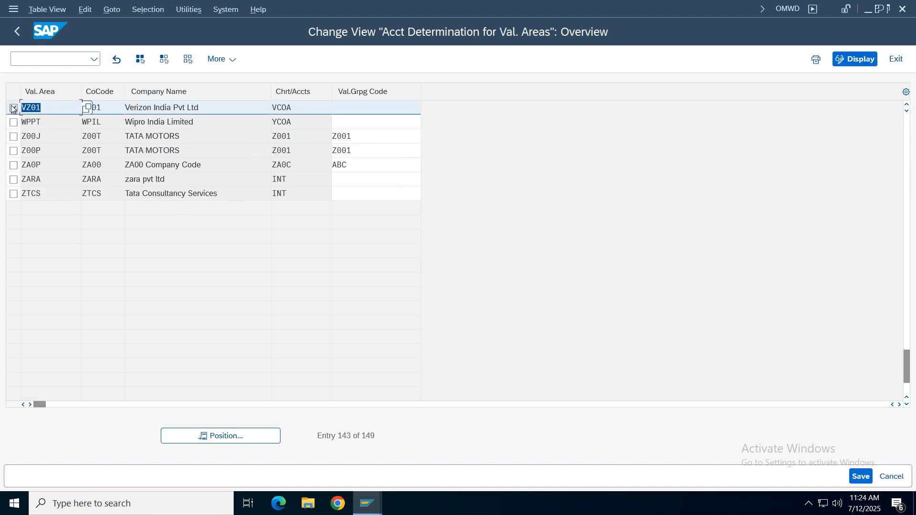
double_click(115, 110)
drag(307, 112, 206, 112)
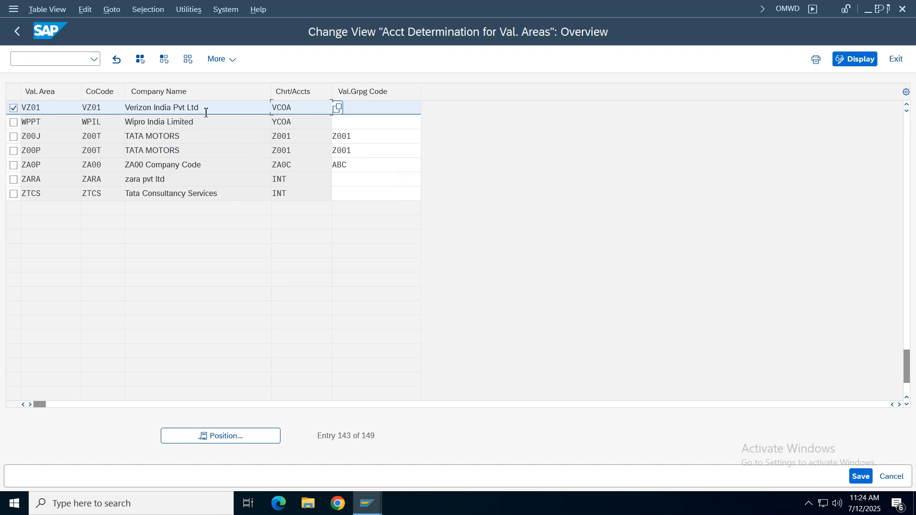
click(397, 109)
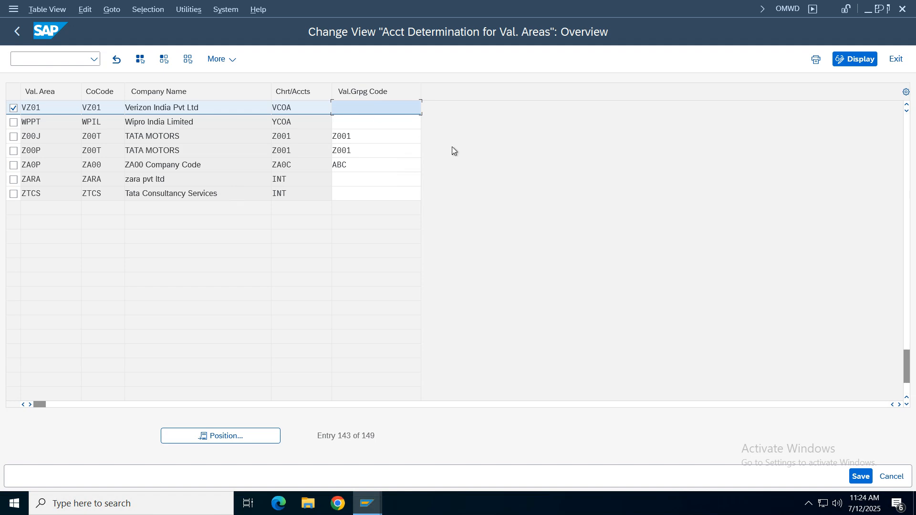
scroll(422, 185, up, 5)
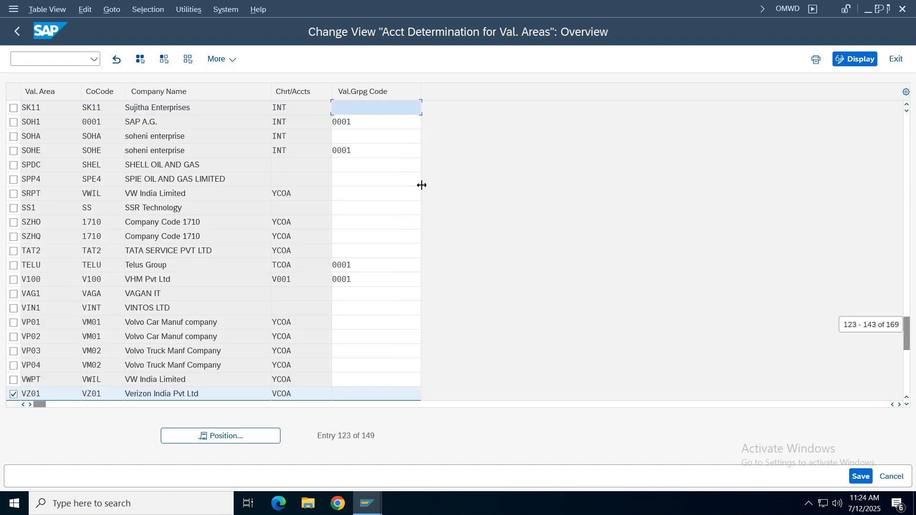
scroll(422, 185, up, 5)
scroll(421, 185, down, 10)
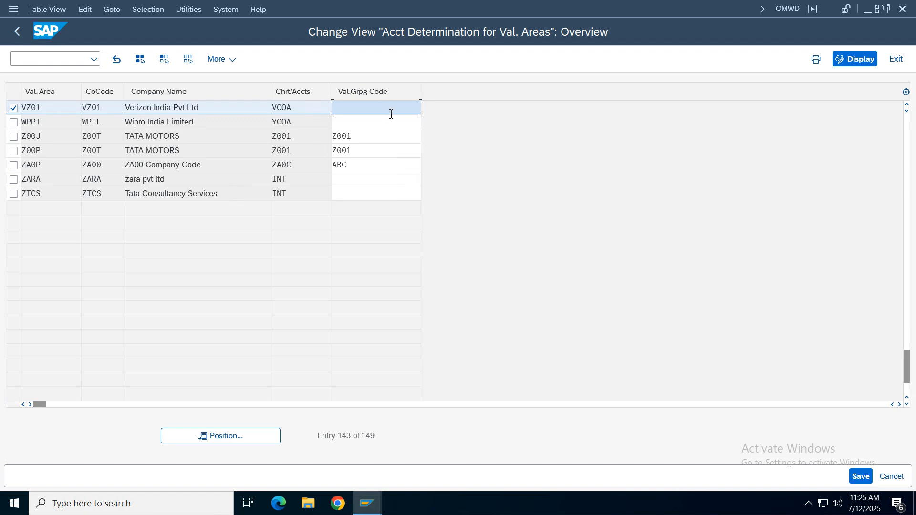
- Set the valuation grouping code of VZ01 to 0001, save it in the Verizon Group customizing request and leave OMWD
text(0001)
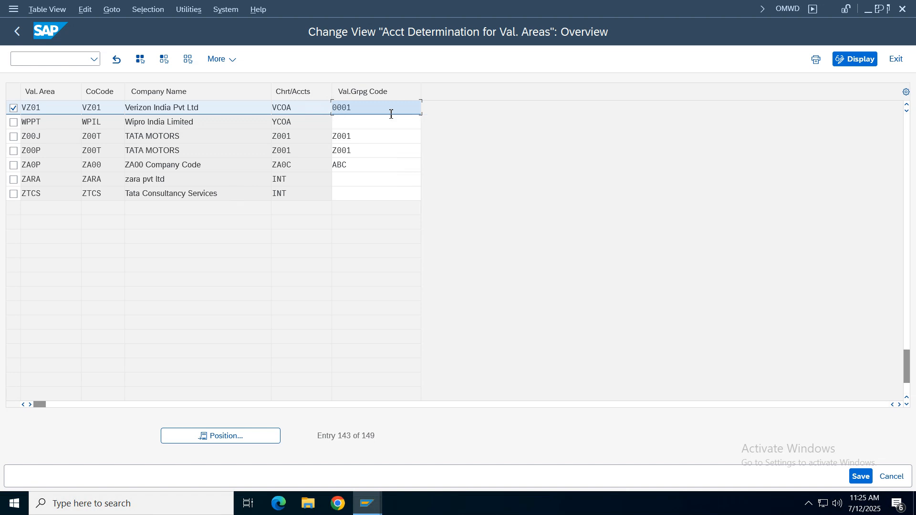
key(Return)
key(ctrl+s)
click(305, 263)
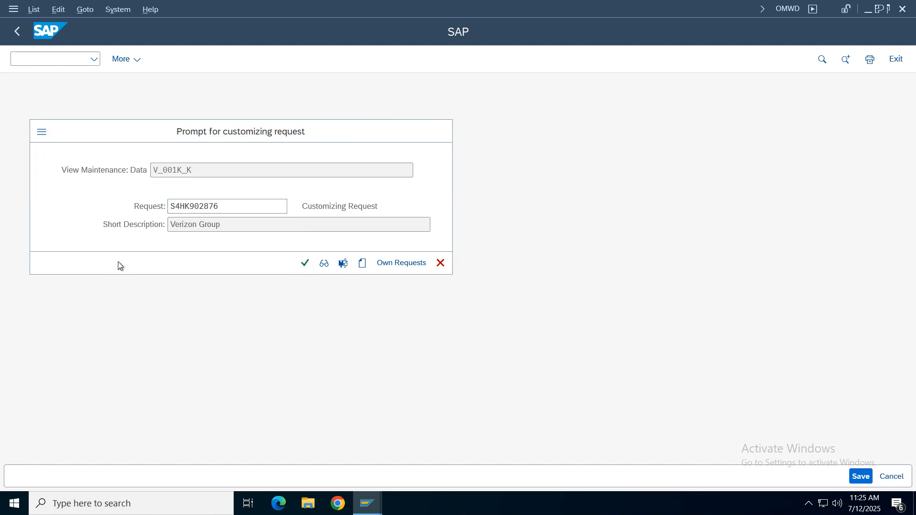
click(11, 36)
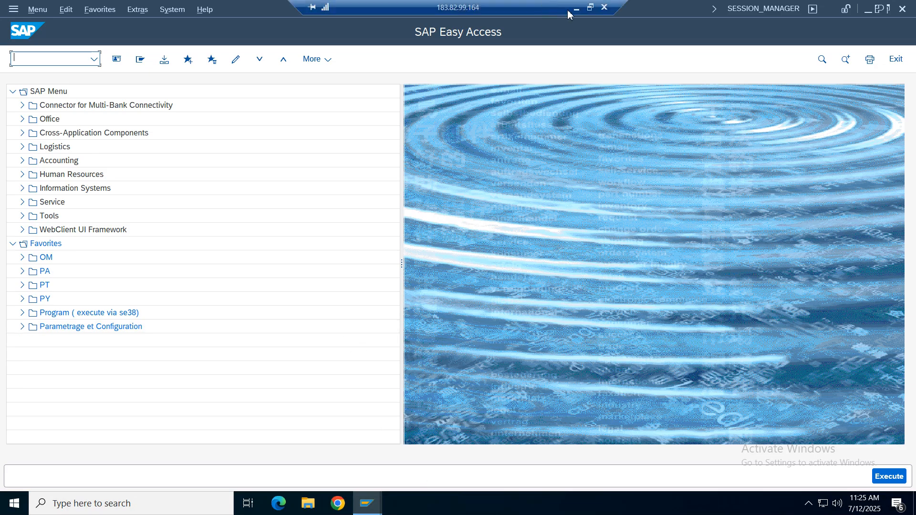
- Switch to the Google Sheets notes and read the Define Valuation Classes row, including its instructions and transaction code
click(577, 9)
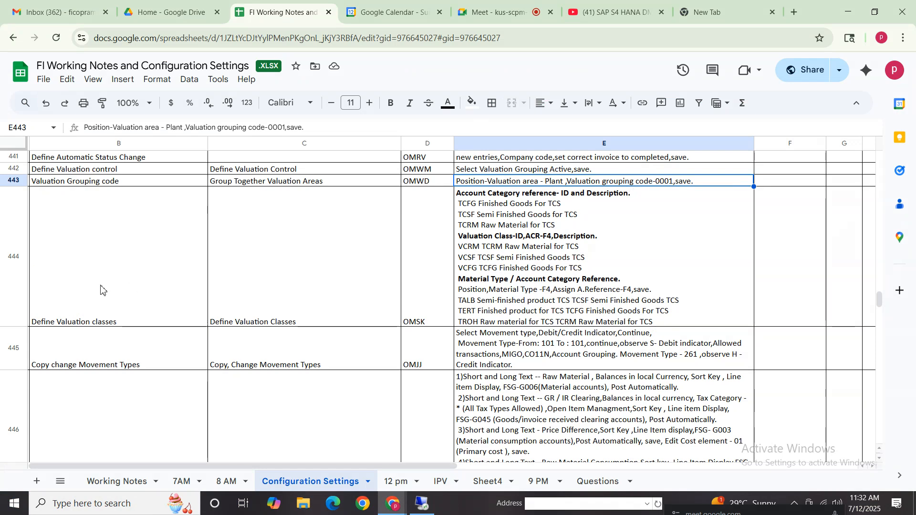
drag(87, 294, 612, 290)
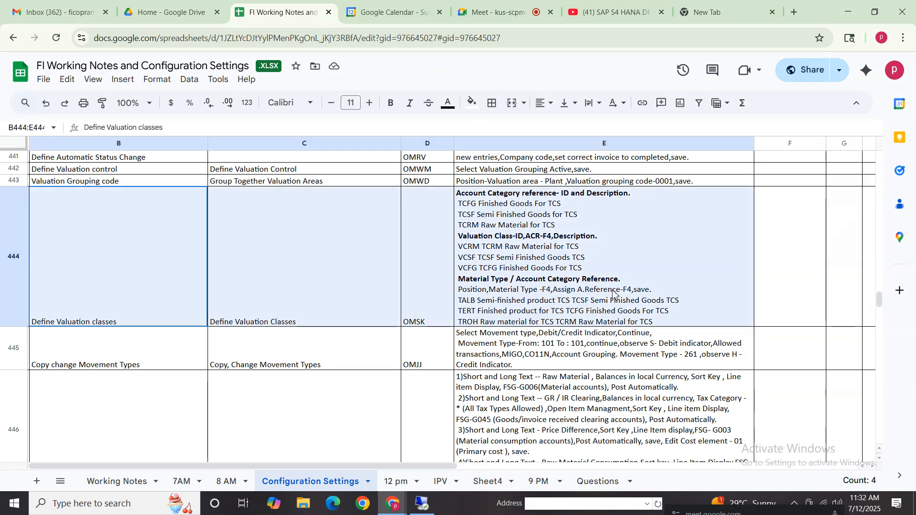
click(113, 299)
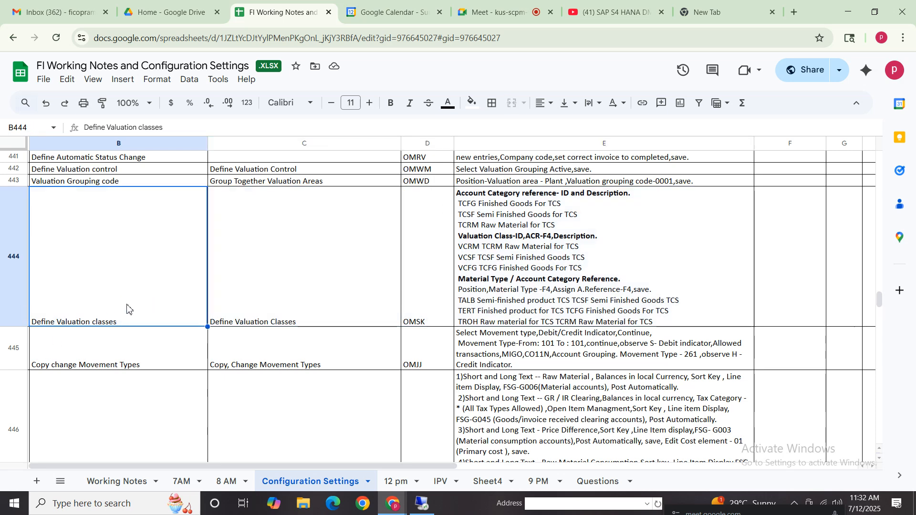
click(508, 299)
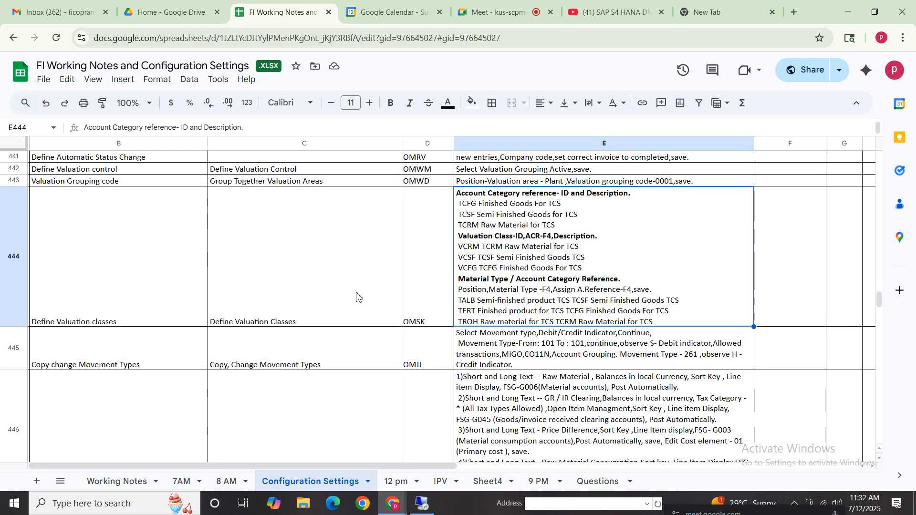
click(97, 308)
click(320, 298)
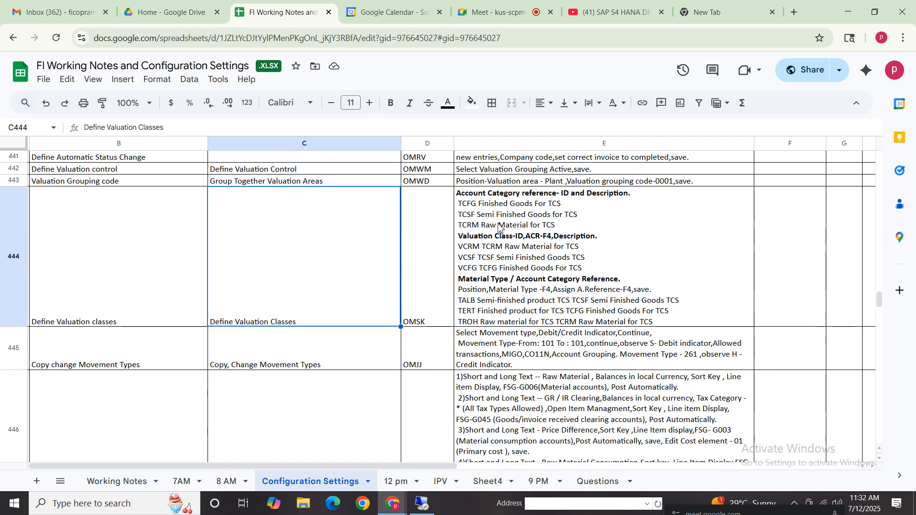
click(496, 197)
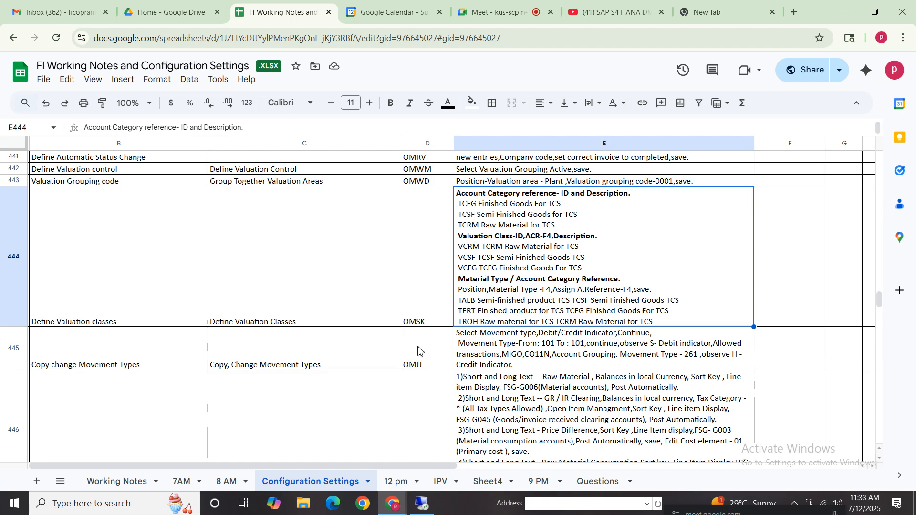
key(Left)
- Switch back to SAP and open transaction OMSK for account category references and valuation classes
click(419, 502)
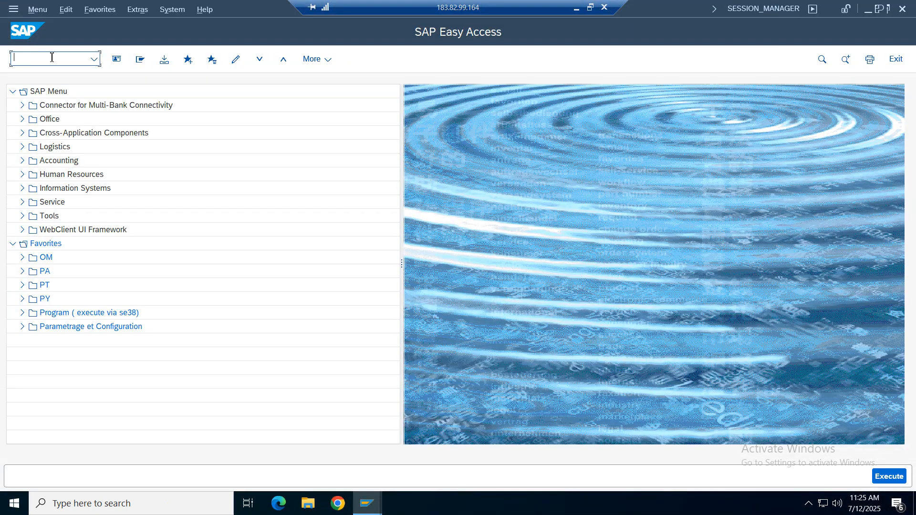
text(omsk)
key(Return)
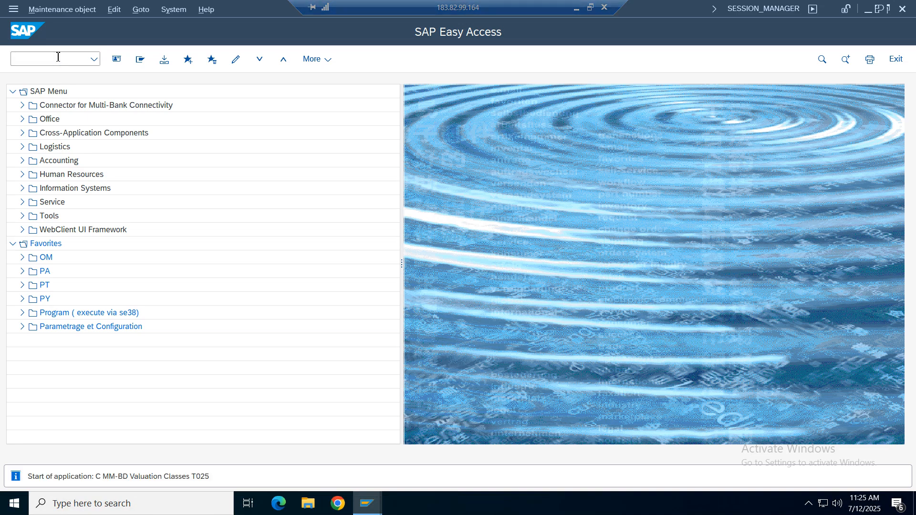
key(alt+Tab)
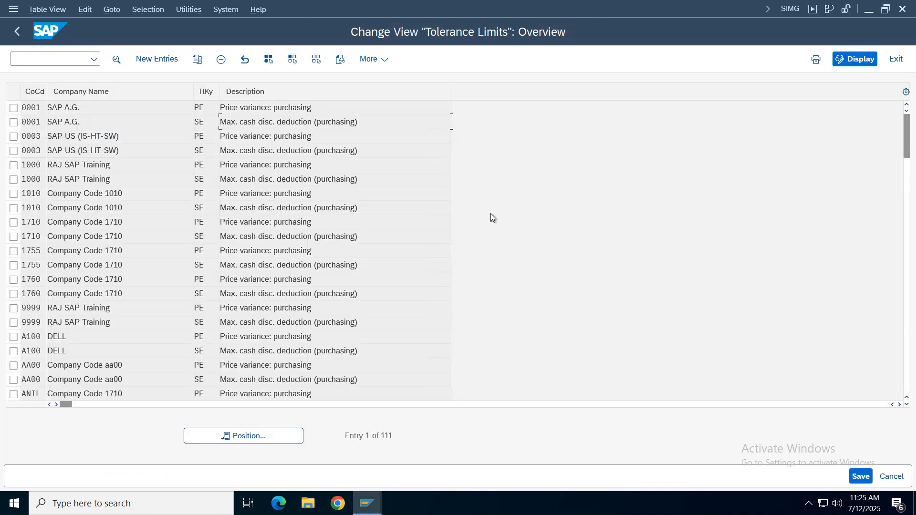
key(alt+Tab)
mouse_move(543, 1)
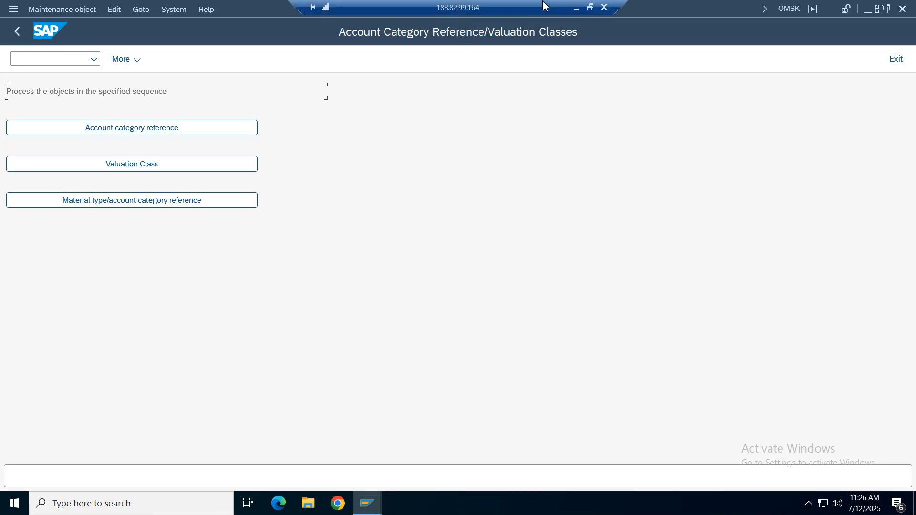
- Compare the notes for OMSK with the three objects offered on the Account Category Reference/Valuation Classes screen
click(576, 9)
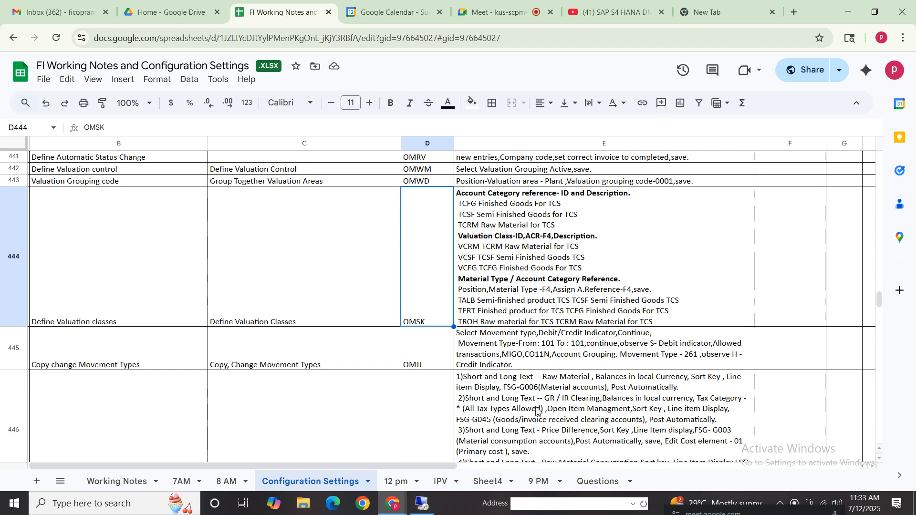
click(419, 501)
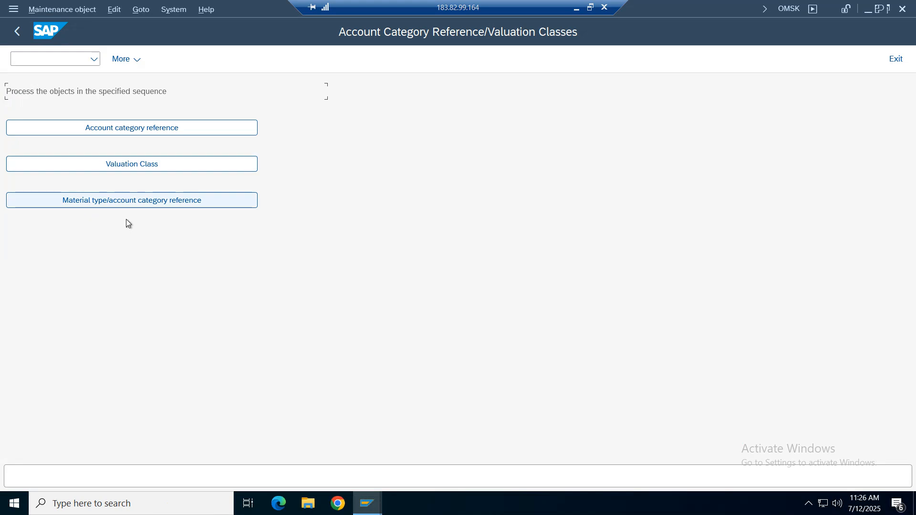
key(alt+Tab)
key(alt+Tab)
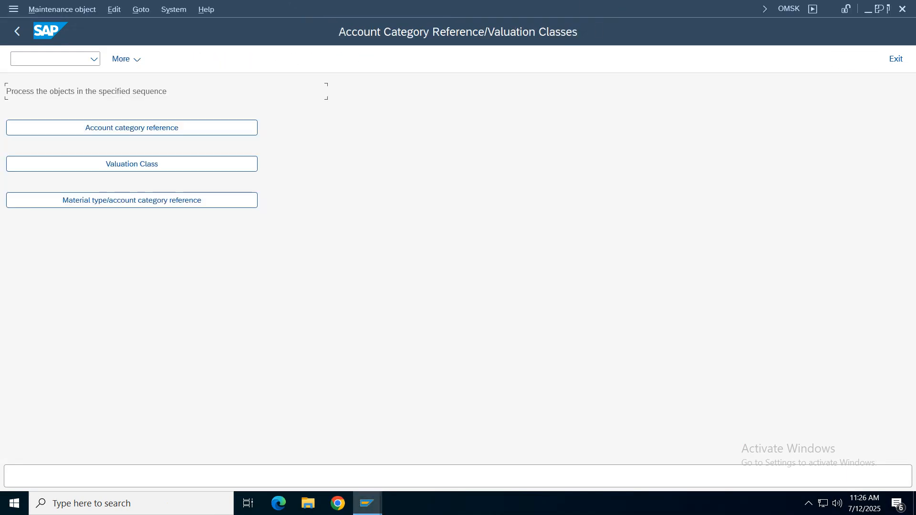
click(577, 9)
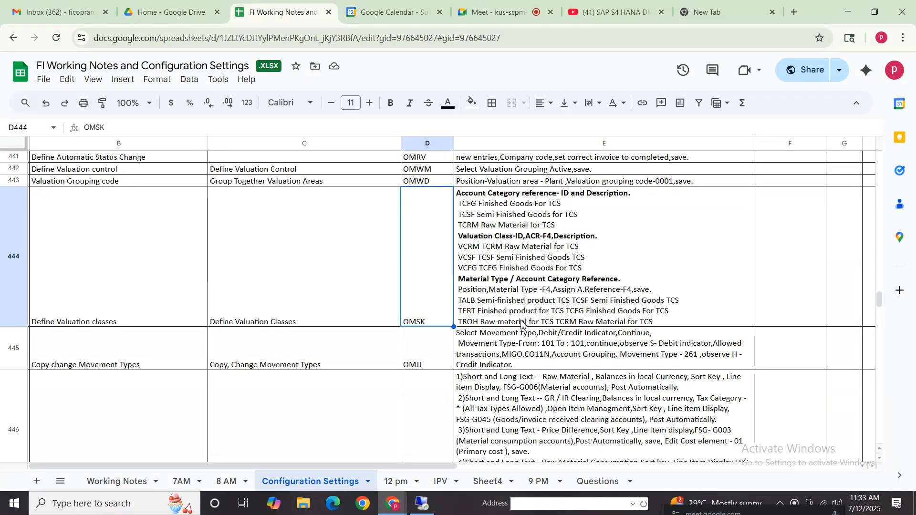
- In SAP, add a new account category reference VROH with the description "verizon acr for raw material"
click(426, 509)
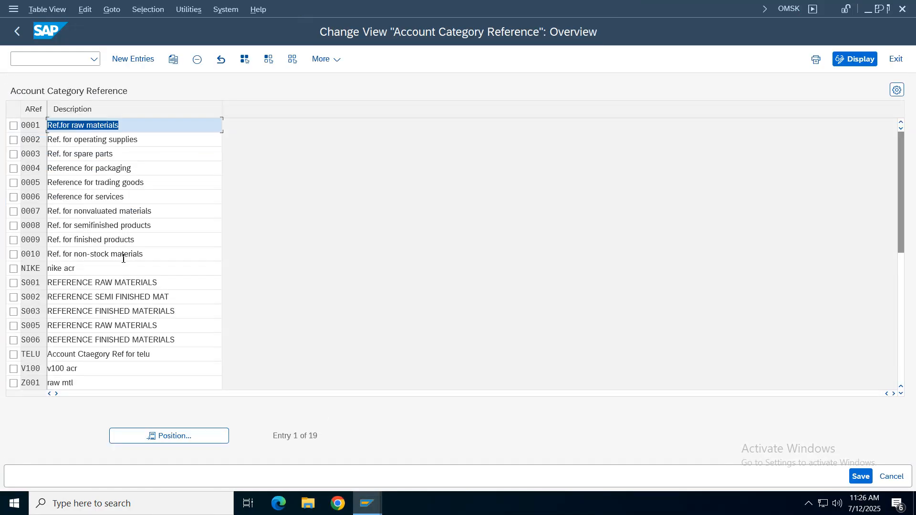
click(141, 60)
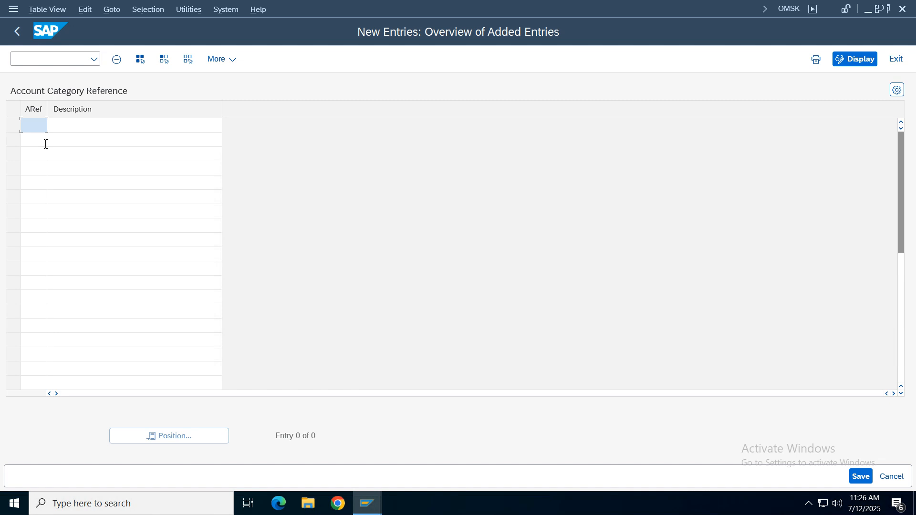
text(v)
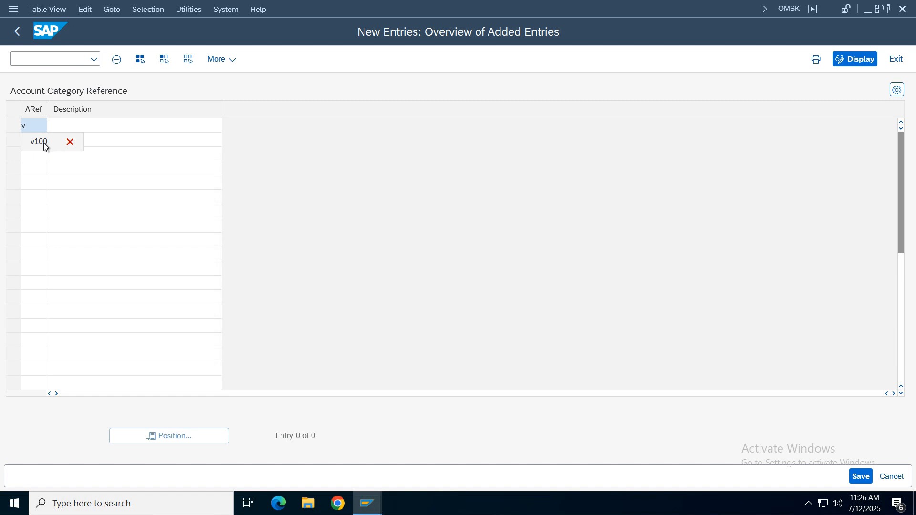
text(roh)
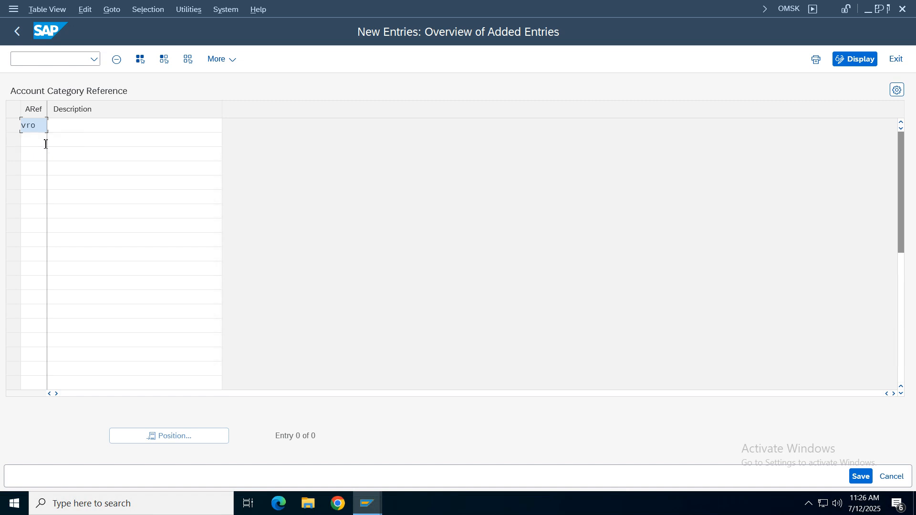
key(Tab)
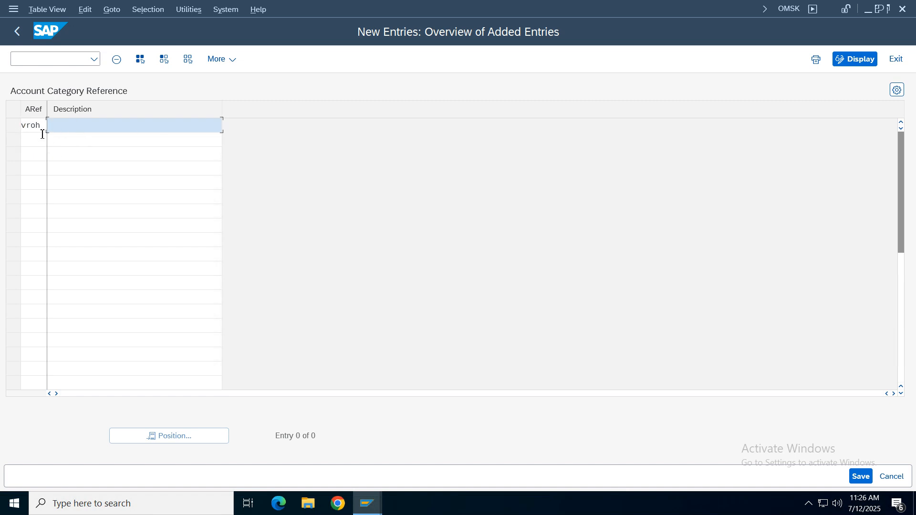
text(verizon acr for raw material)
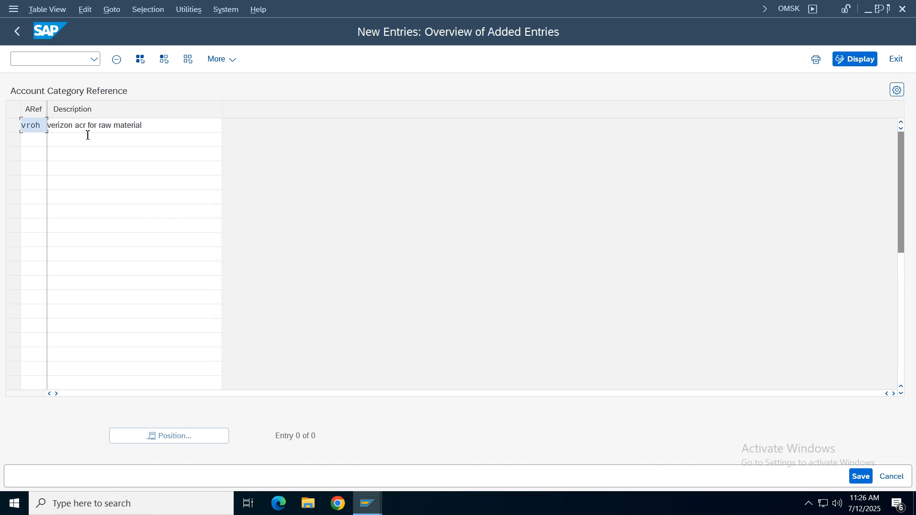
- Save the account category reference in the customizing request and return to the OMSK object selection
click(868, 479)
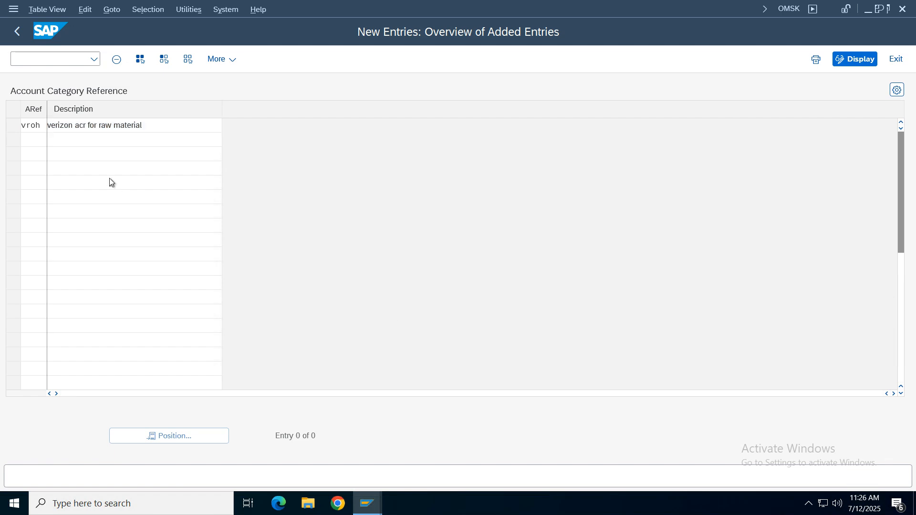
click(305, 264)
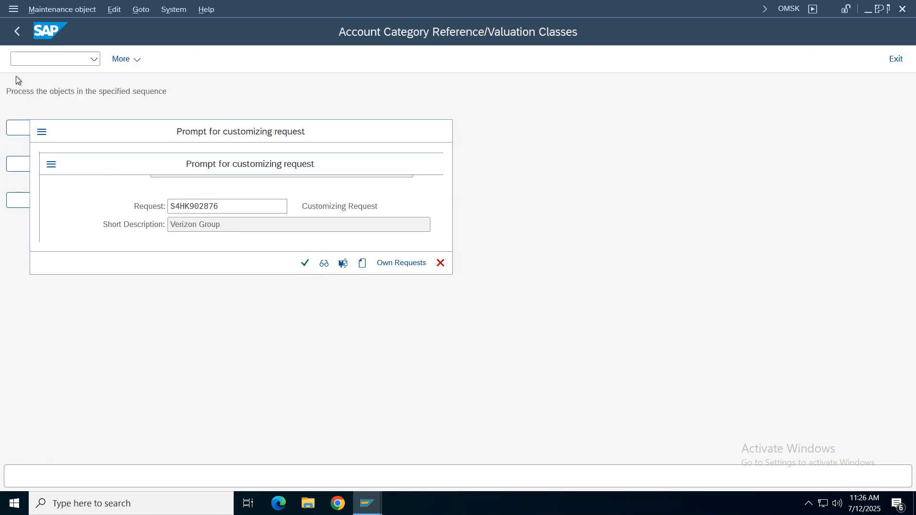
click(18, 32)
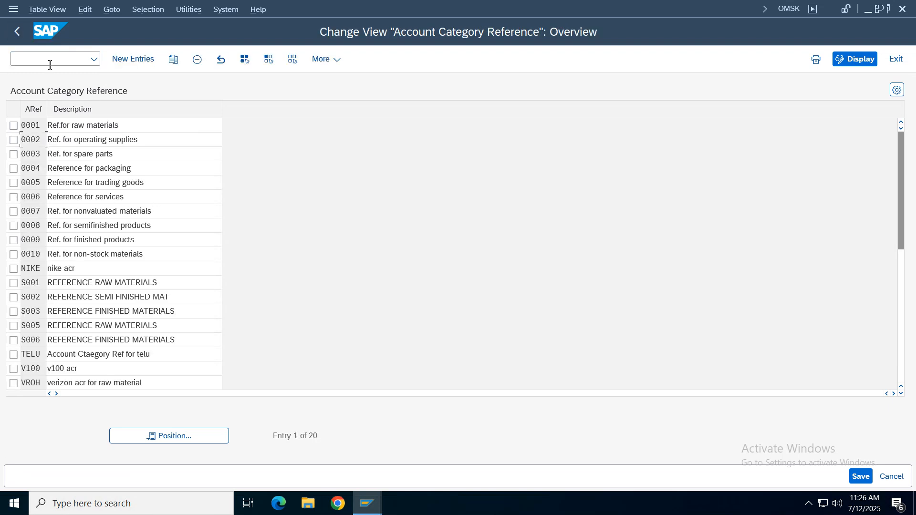
click(21, 36)
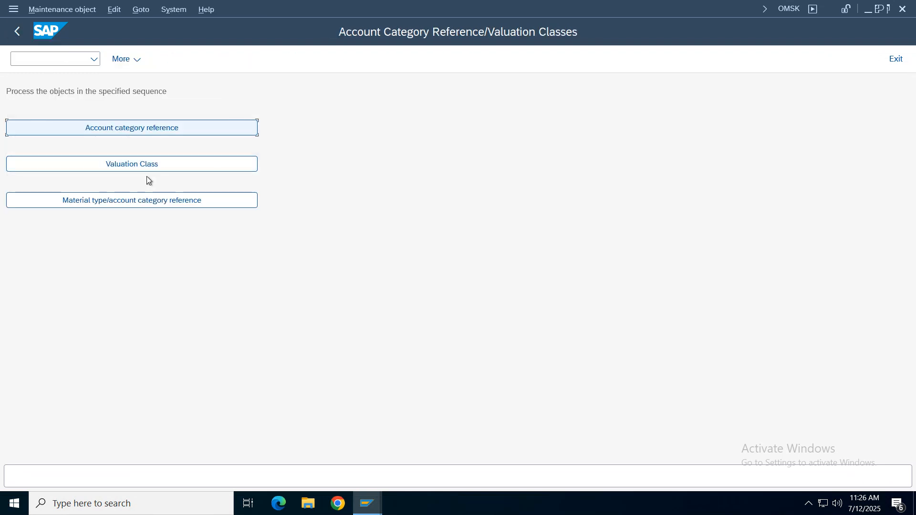
- Add a new valuation class VROH with account category reference VROH and the description "verizon valuation class r"
click(136, 164)
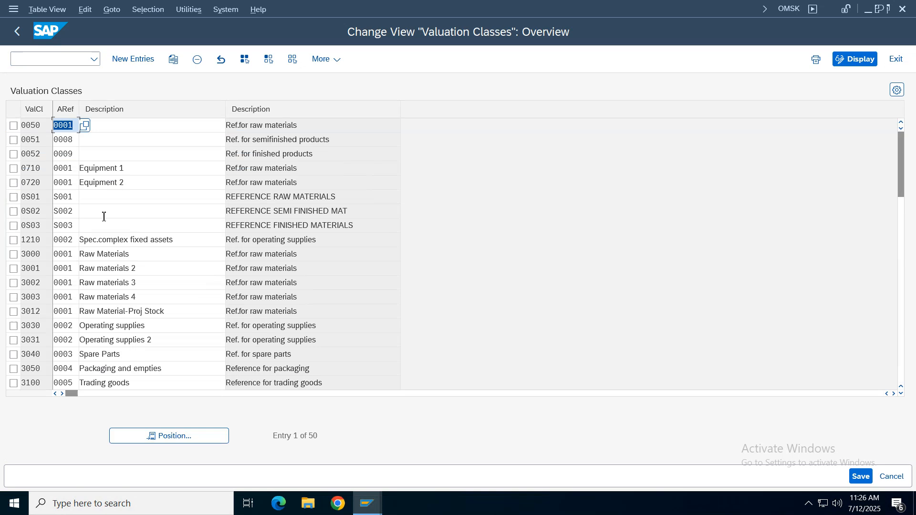
click(128, 60)
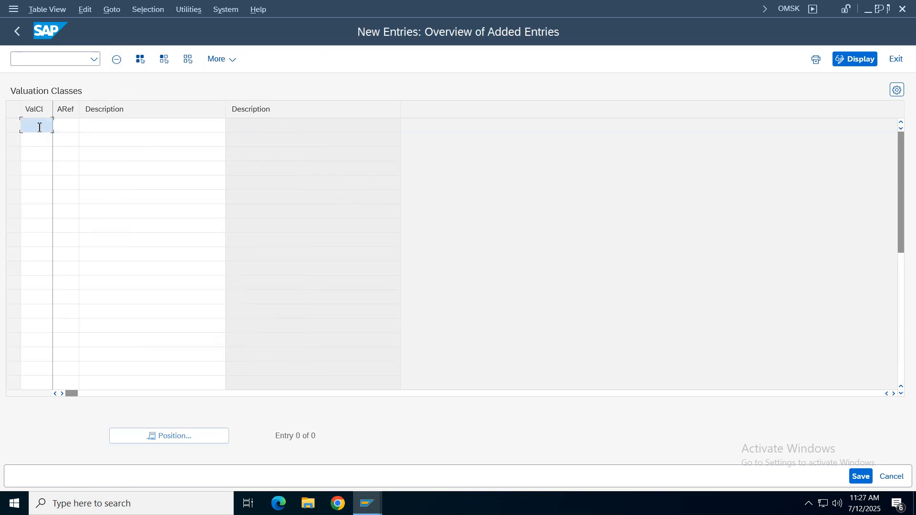
text(vroh)
key(Tab)
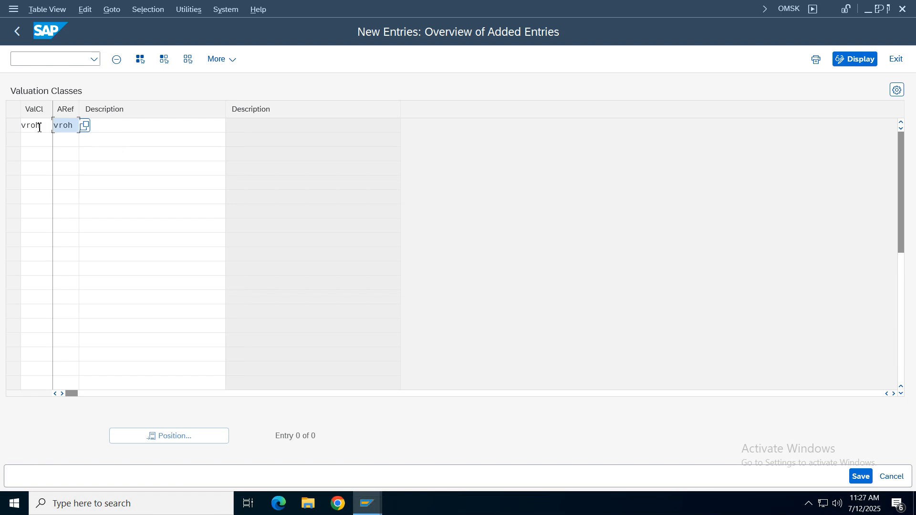
key(Tab)
text(ve)
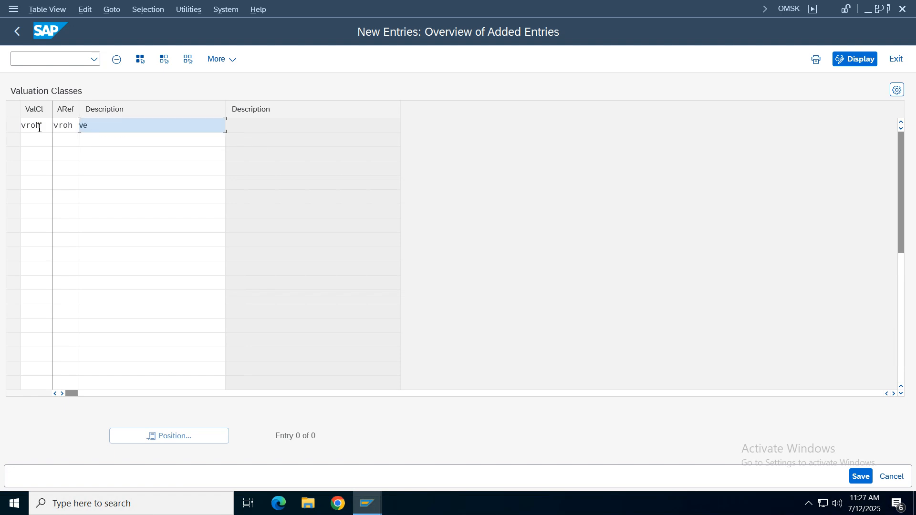
text(rizon valu)
text(aton)
text(on class r)
- Save the new valuation class in the Verizon Group customizing request and go back to the Valuation Classes overview
click(862, 476)
key(Return)
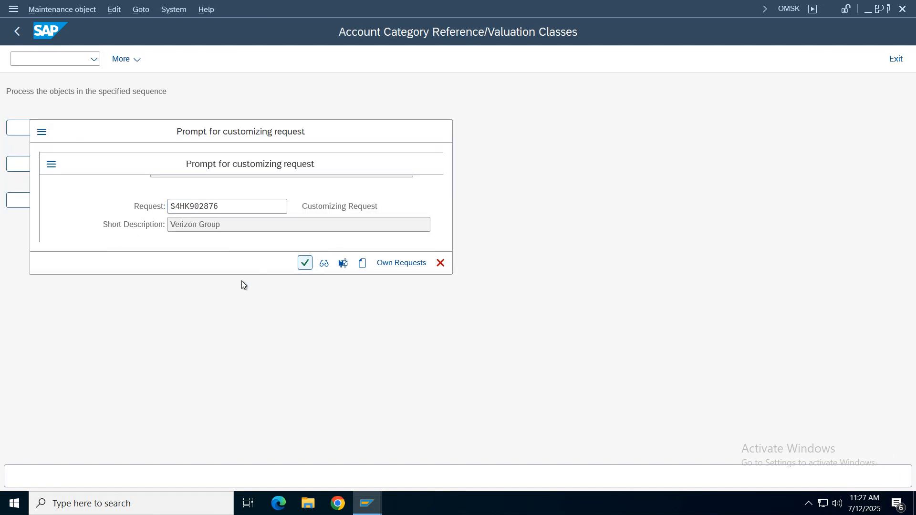
drag(348, 131, 19, 127)
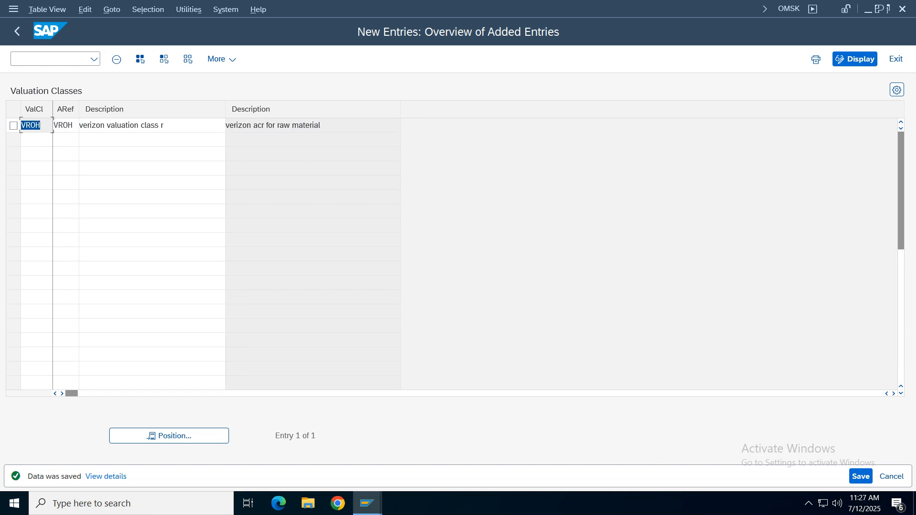
double_click(60, 127)
click(16, 32)
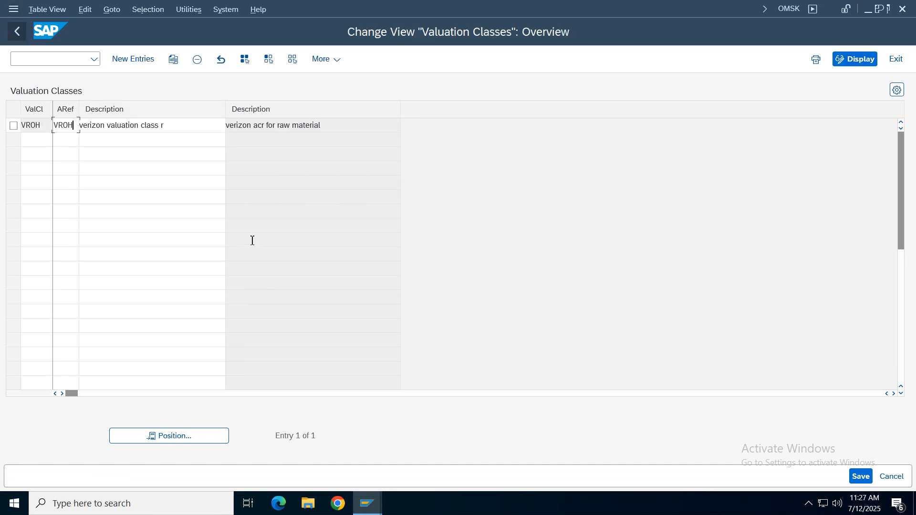
- Open the material type/account category reference assignments, find material type VROH and select its row
click(14, 33)
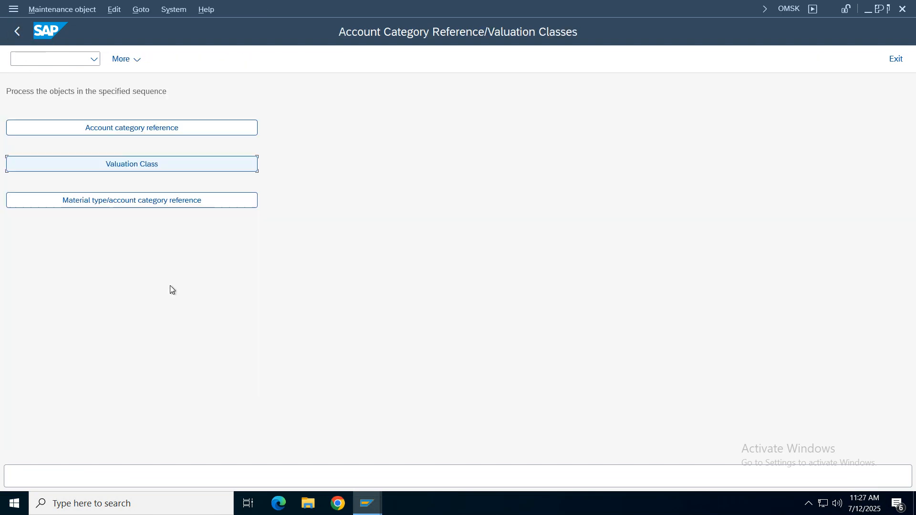
click(144, 204)
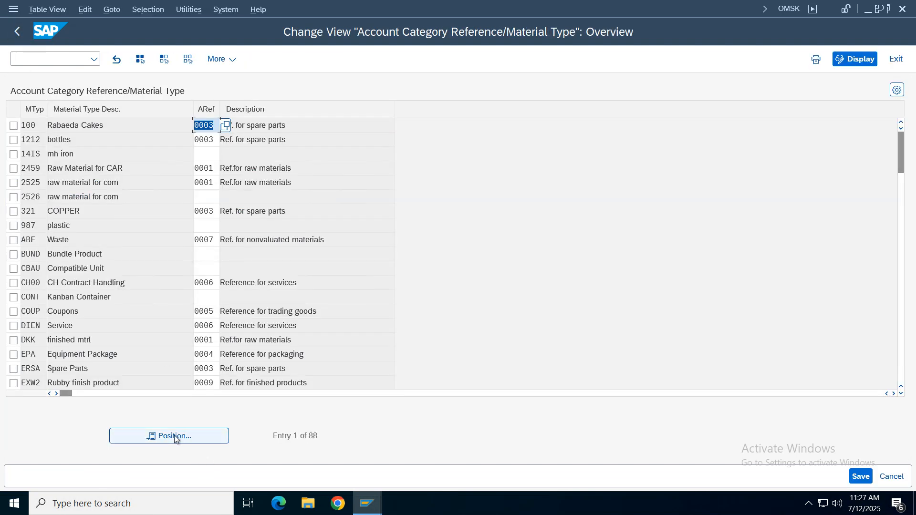
click(188, 435)
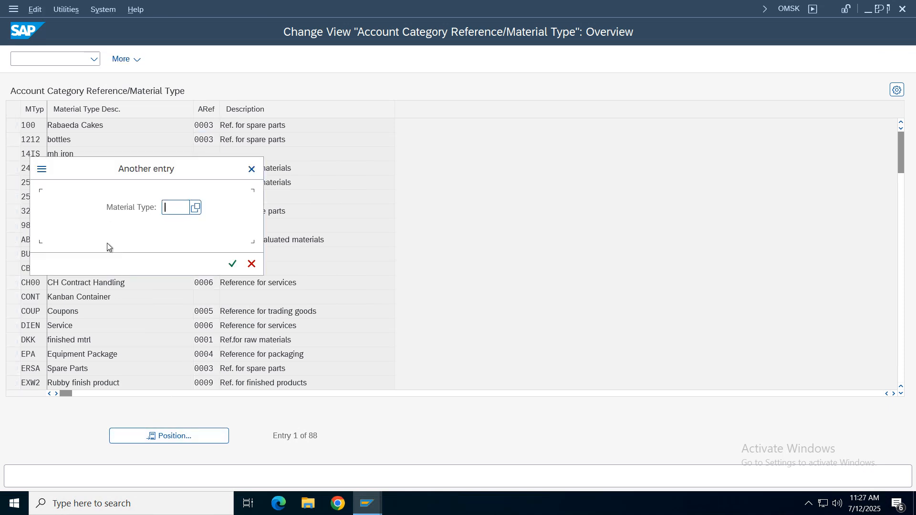
text(vroh)
key(Return)
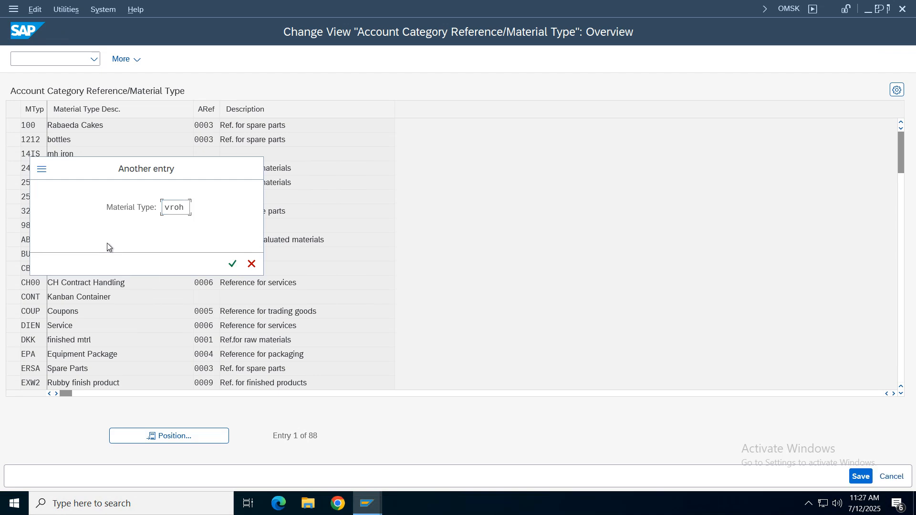
click(13, 125)
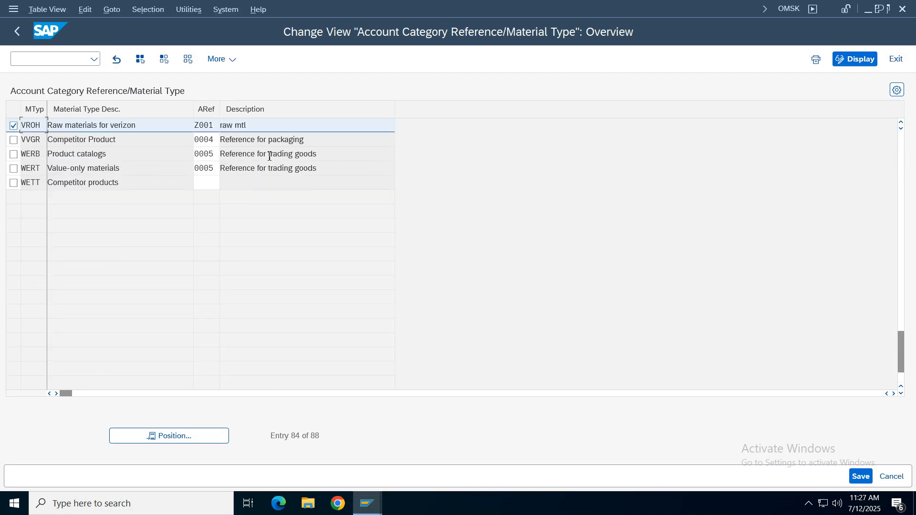
- Assign account category reference VROH to the material type "Raw materials for verizon"
click(211, 126)
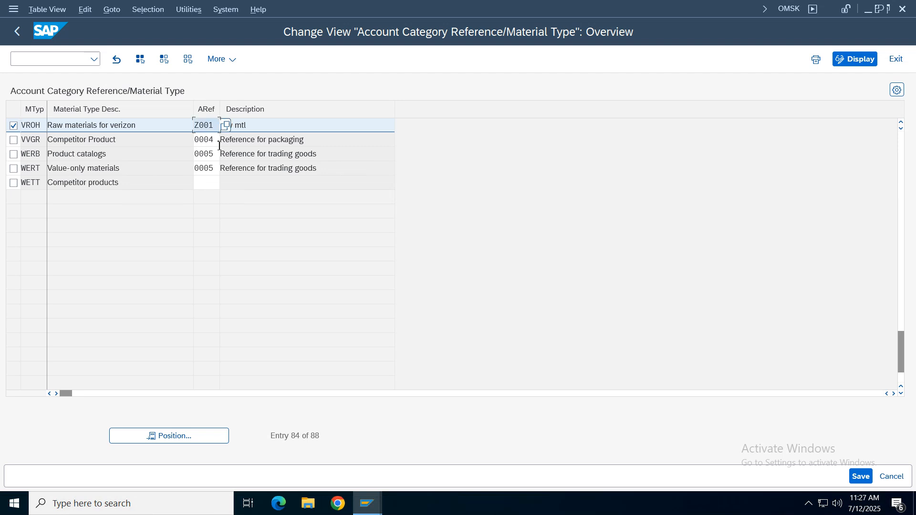
key(BackSpace)
key(BackSpace)
key(BackSpace)
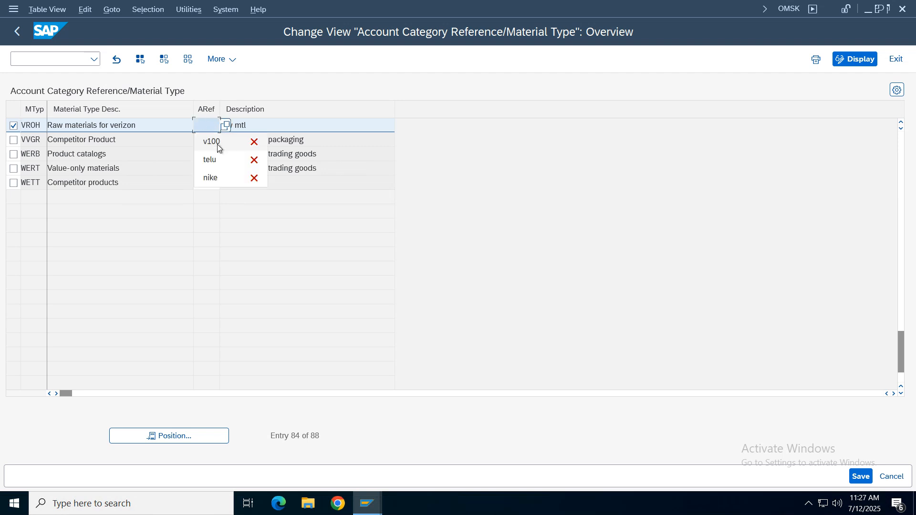
text(vroh)
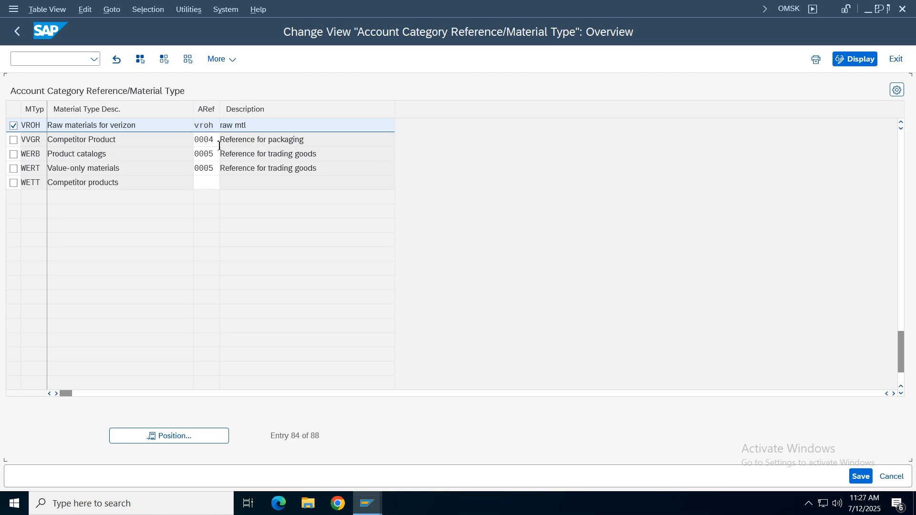
key(Return)
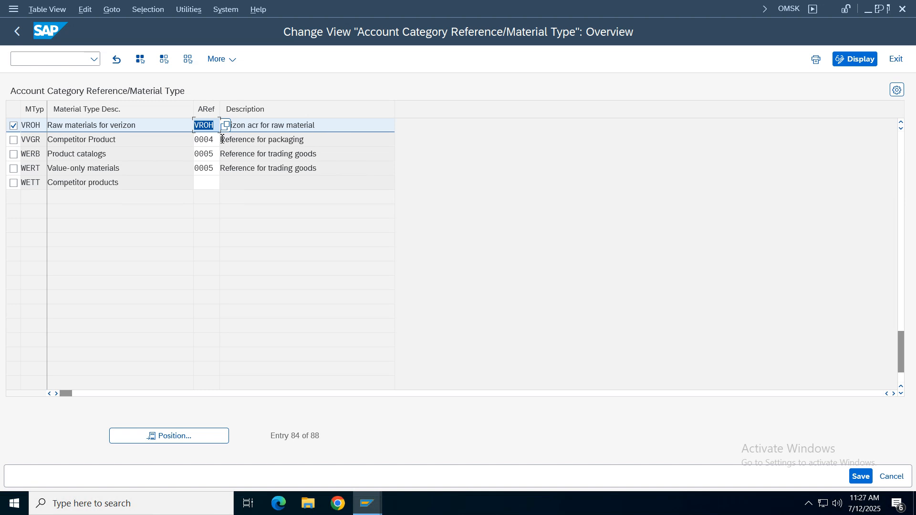
- Save the material type assignment in the Verizon Group customizing request and exit OMSK
click(78, 129)
key(ctrl+s)
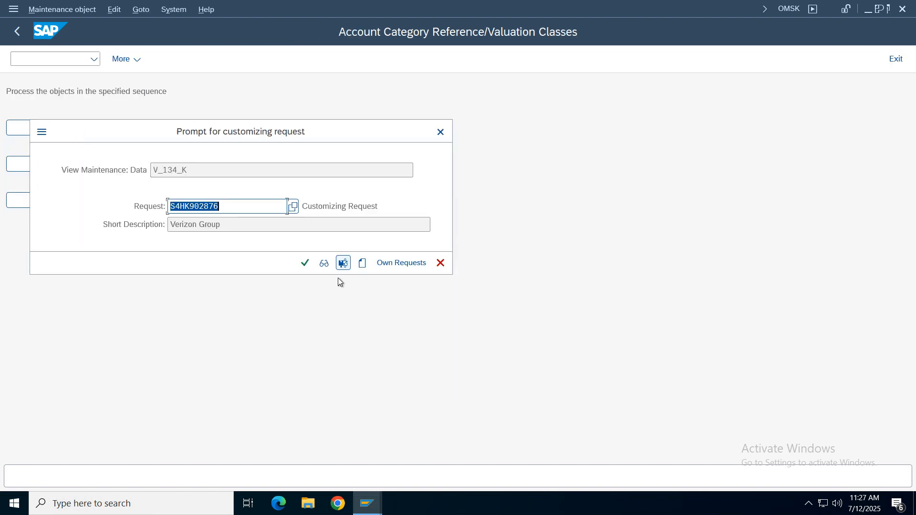
click(305, 263)
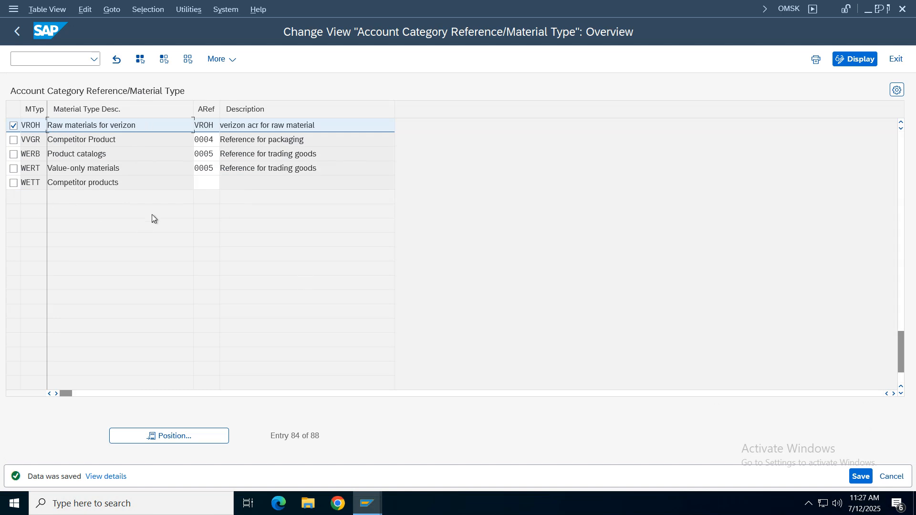
click(17, 31)
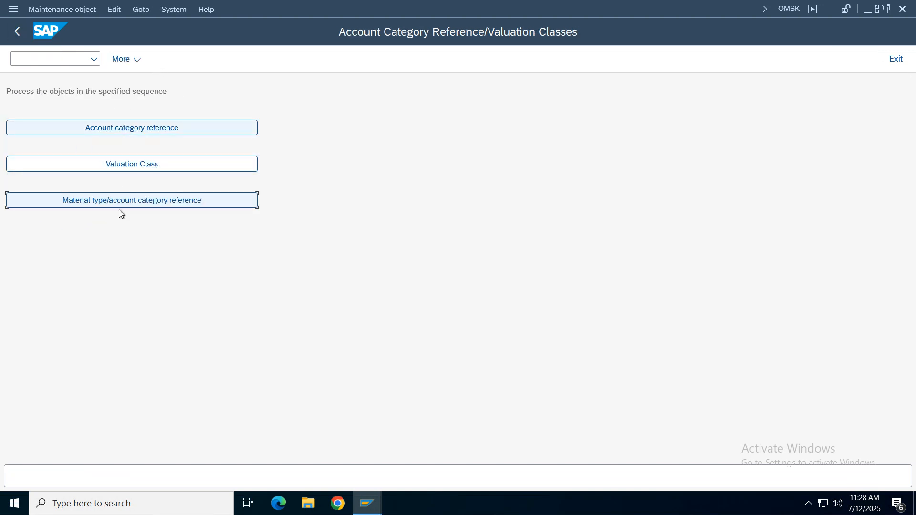
click(15, 32)
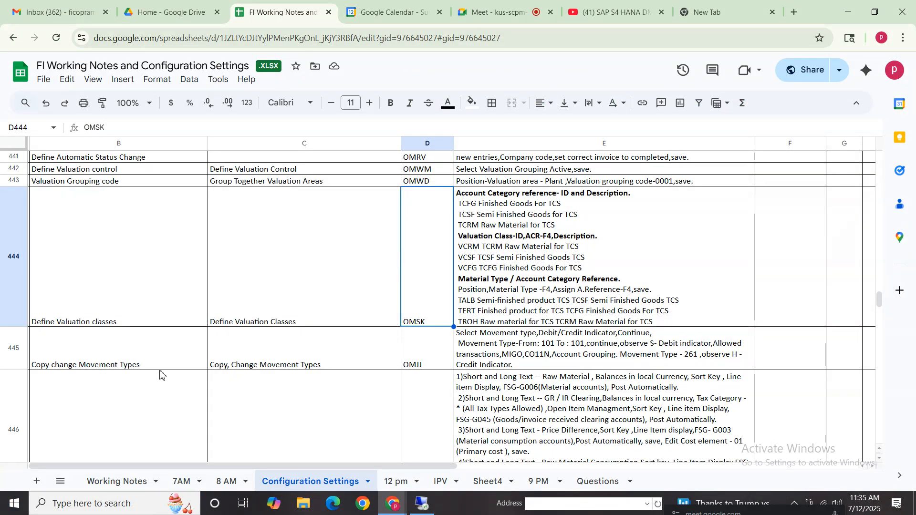
- In the Google Sheets configuration notes, review the Copy change Movement Types (OMJJ) instructions and the GL account and automatic postings rows below
click(142, 362)
key(Down)
key(Down)
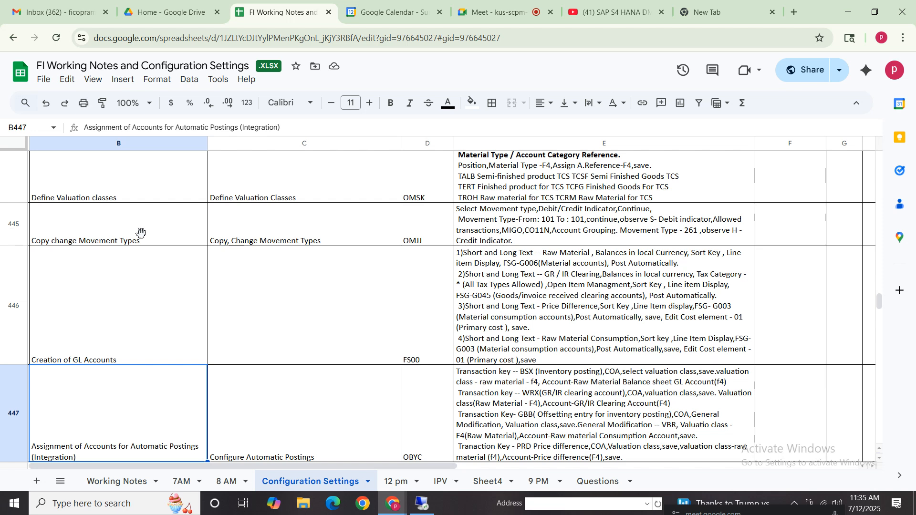
click(474, 236)
click(143, 241)
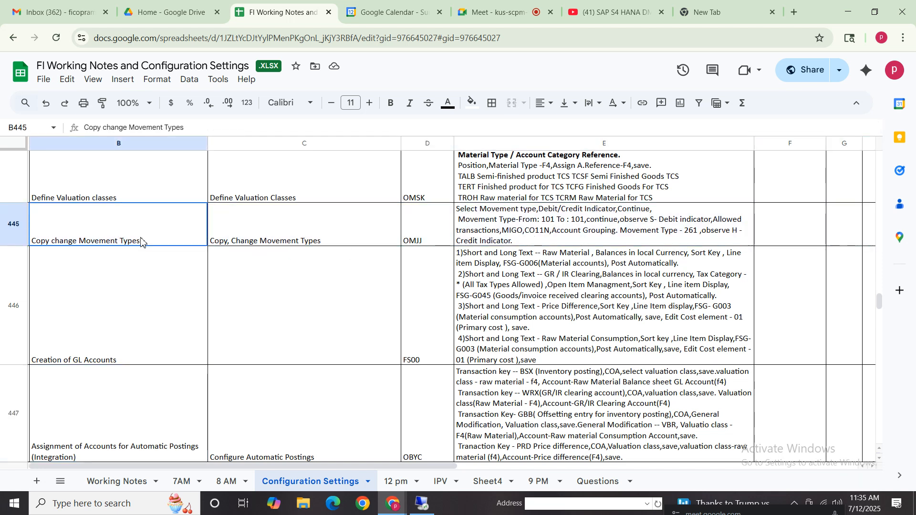
click(556, 238)
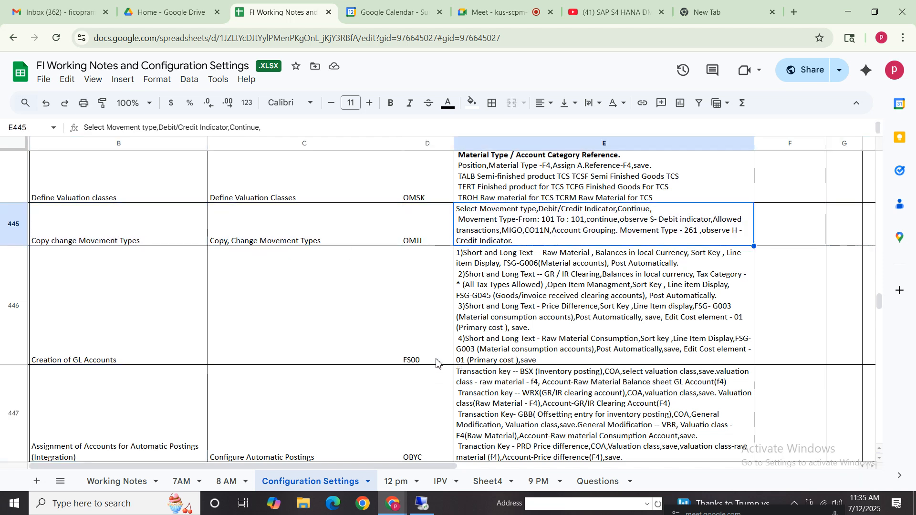